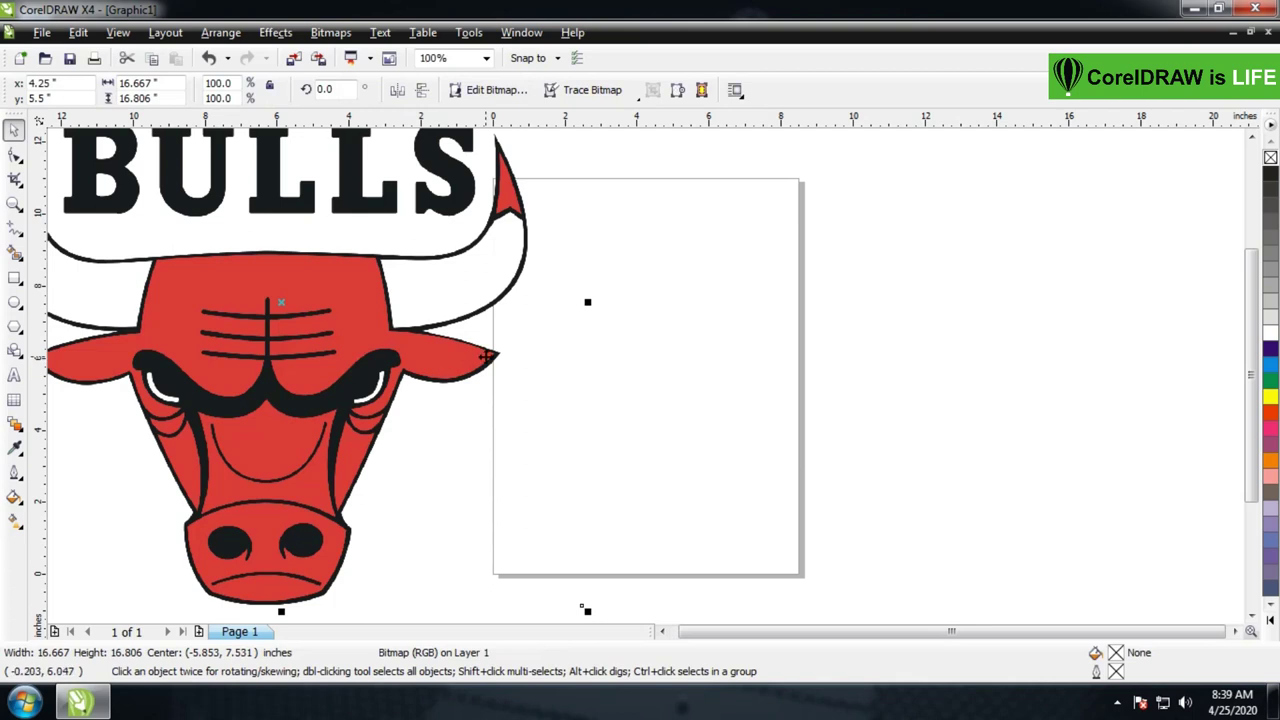
Move the Chicago Bulls logo bitmap further left of the page and lock it in place
{"action": "scroll", "coordinate": [487, 355], "scroll_direction": "down", "scroll_amount": 1}
{"action": "left_click_drag", "start_coordinate": [600, 385], "coordinate": [458, 393]}
{"action": "right_click", "coordinate": [426, 425]}
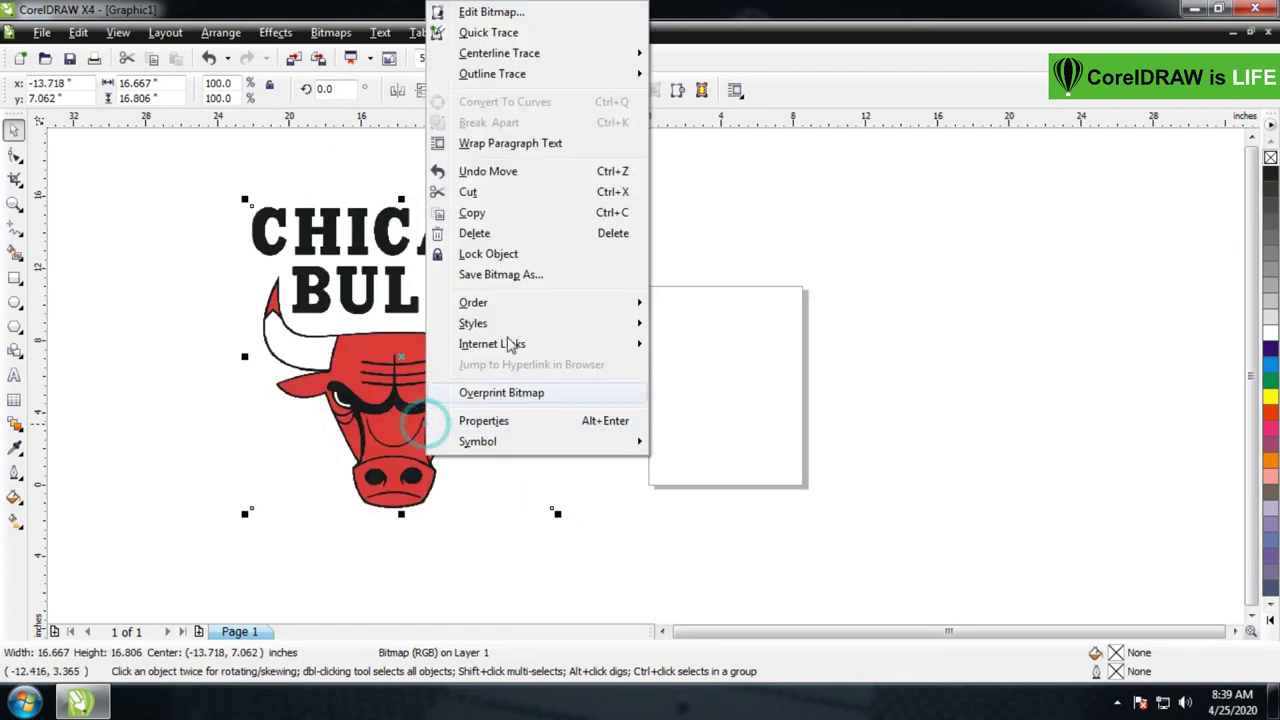
{"action": "left_click", "coordinate": [485, 252]}
Draw a vertical line about 10.7 inches long through the middle of the bull's head and colour its outline yellow
{"action": "key", "text": "z"}
{"action": "left_click_drag", "start_coordinate": [240, 251], "coordinate": [560, 517]}
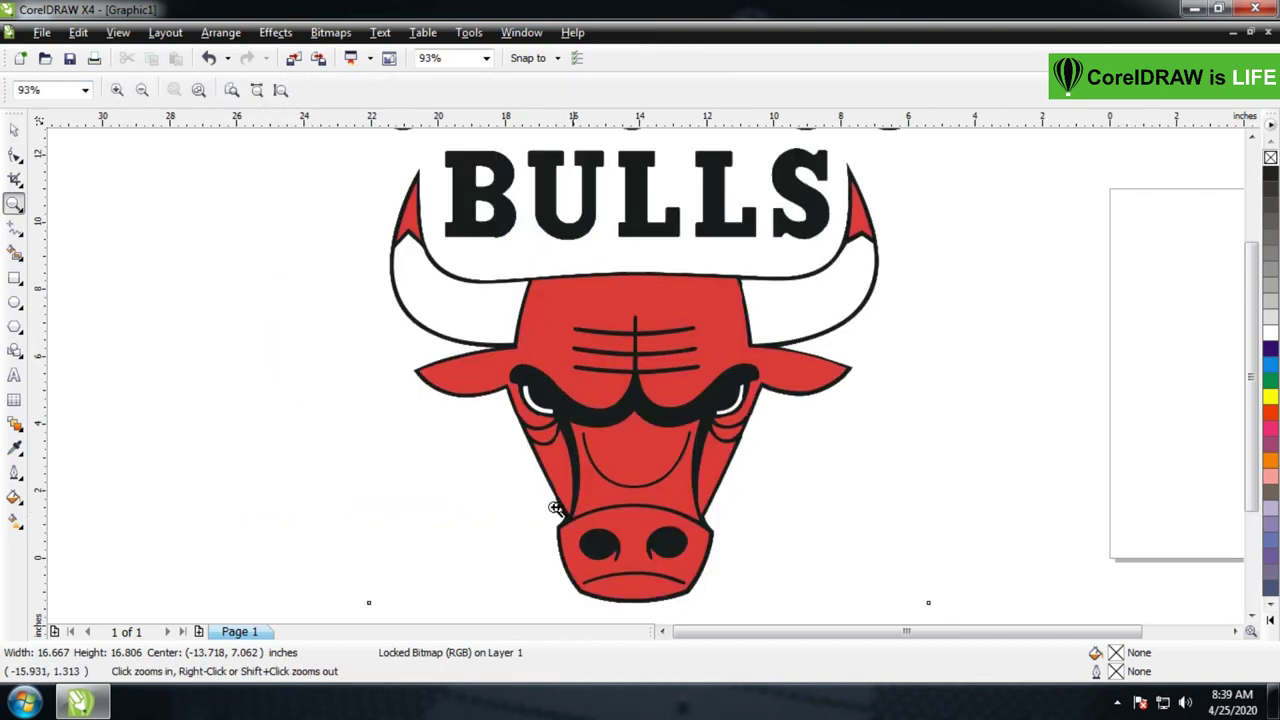
{"action": "left_click", "coordinate": [19, 232]}
{"action": "left_click", "coordinate": [100, 257]}
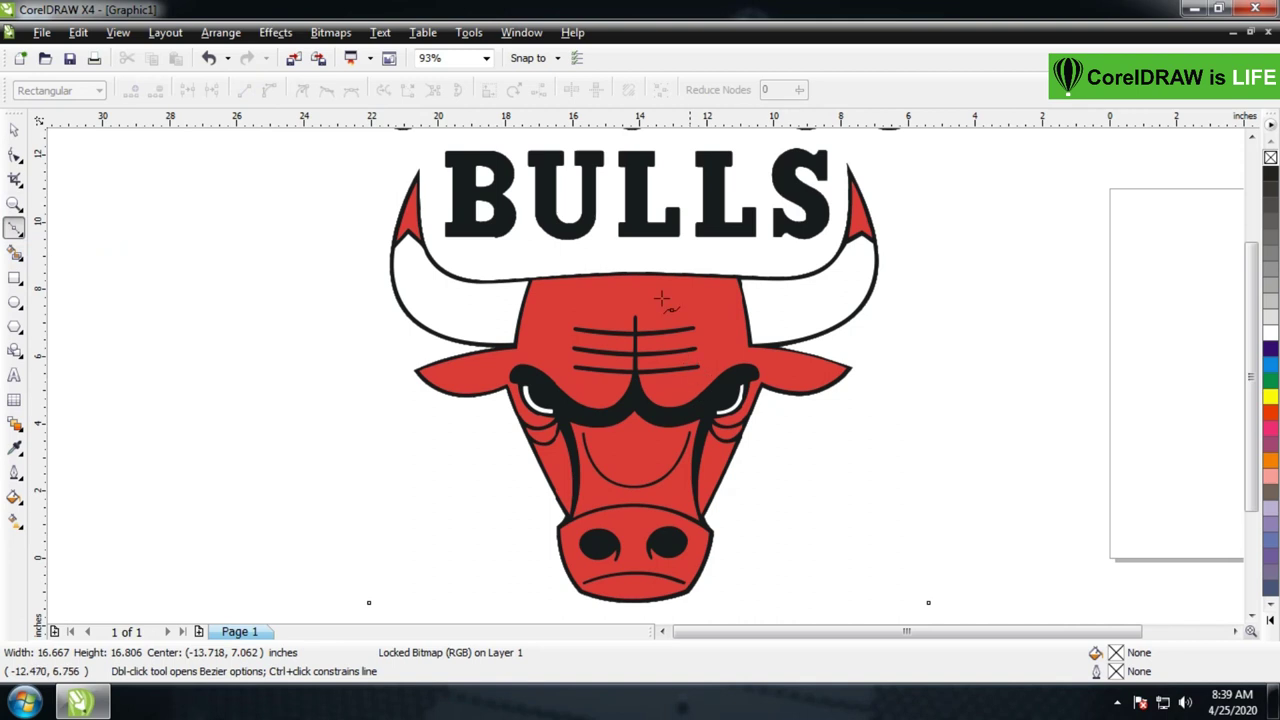
{"action": "left_click", "coordinate": [635, 257]}
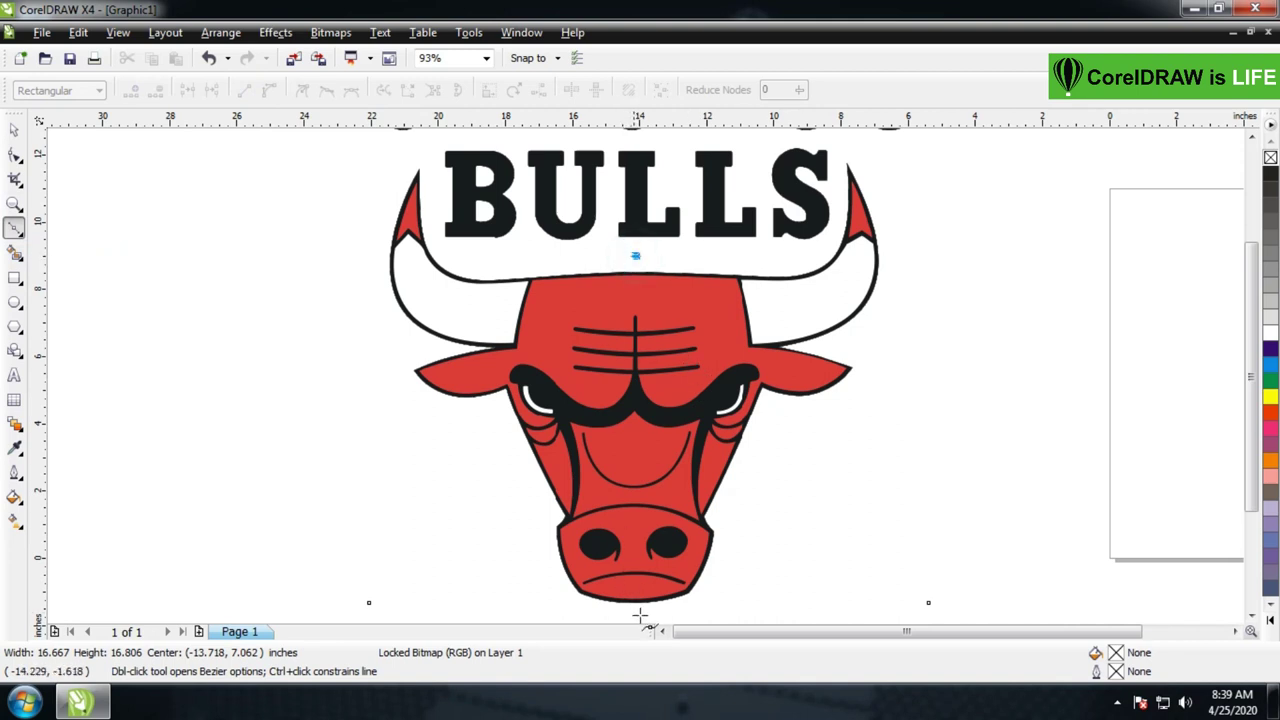
{"action": "left_click", "coordinate": [635, 613]}
{"action": "left_click", "coordinate": [16, 131]}
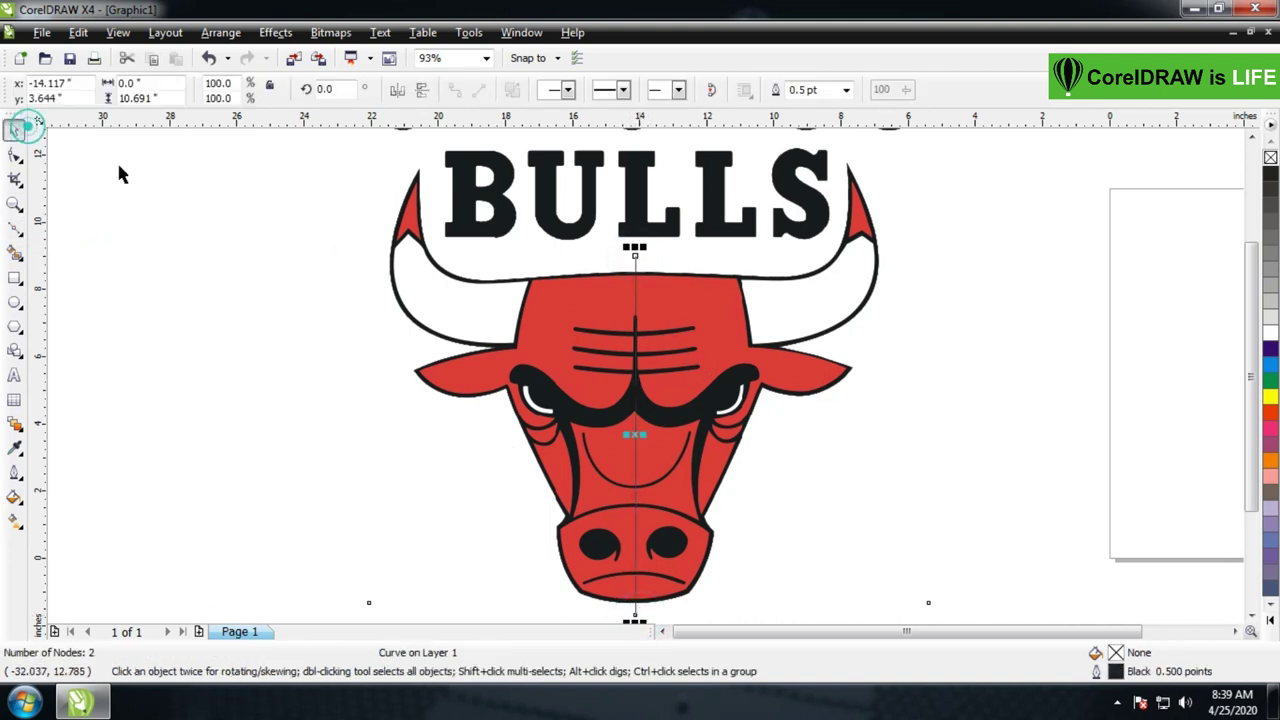
{"action": "right_click", "coordinate": [1268, 402]}
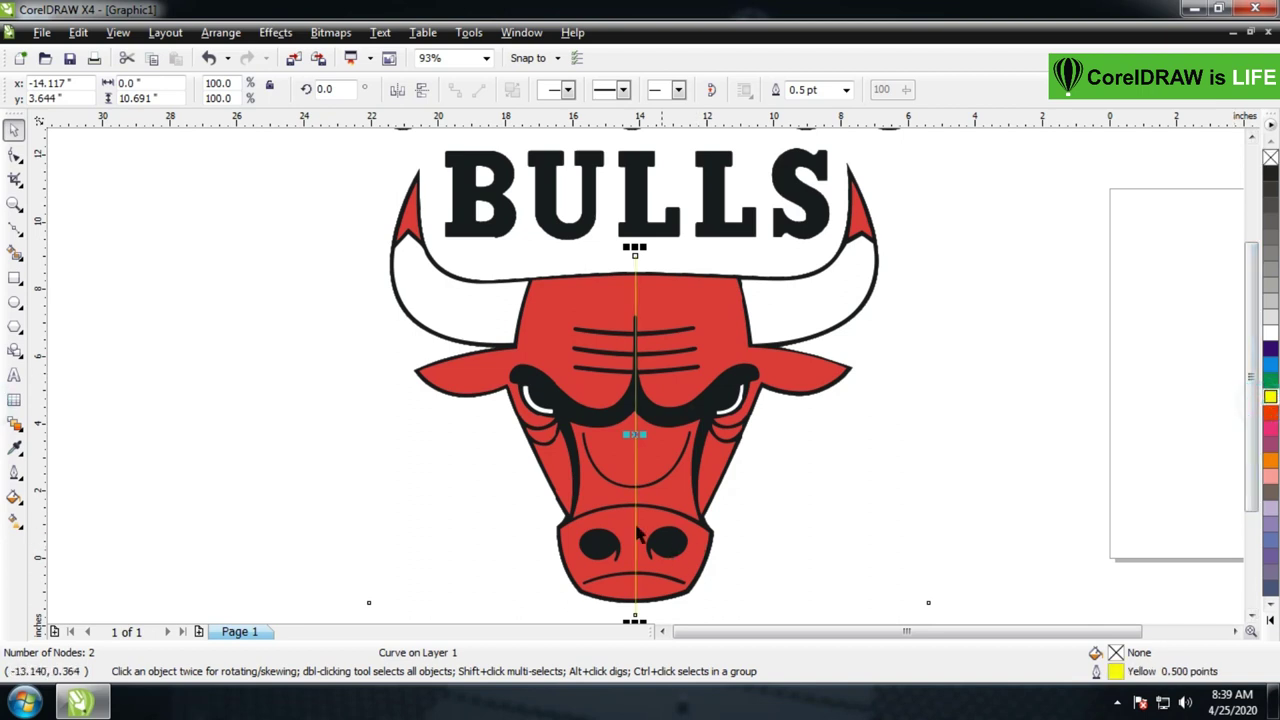
Draw a straight Bezier line between the upper and lower corners of the muzzle's left side and give it a yellow outline
{"action": "key", "text": "z"}
{"action": "left_click_drag", "start_coordinate": [600, 323], "coordinate": [672, 455]}
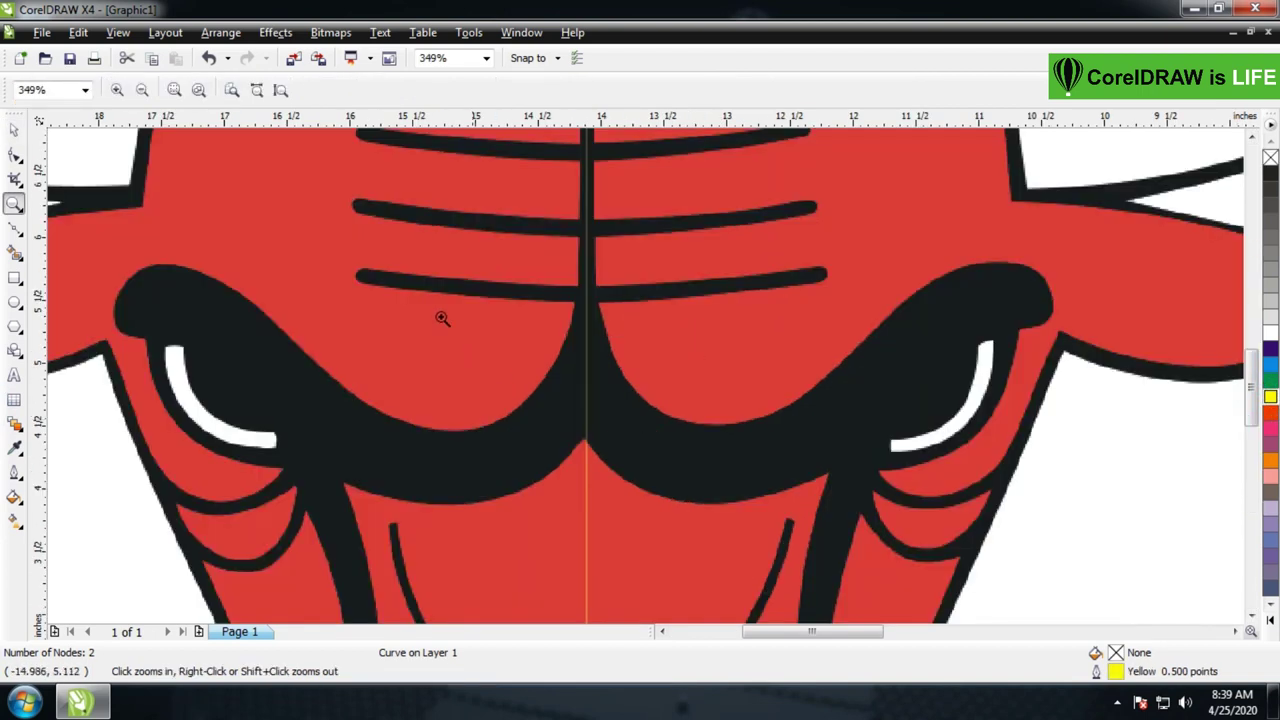
{"action": "key", "text": "space"}
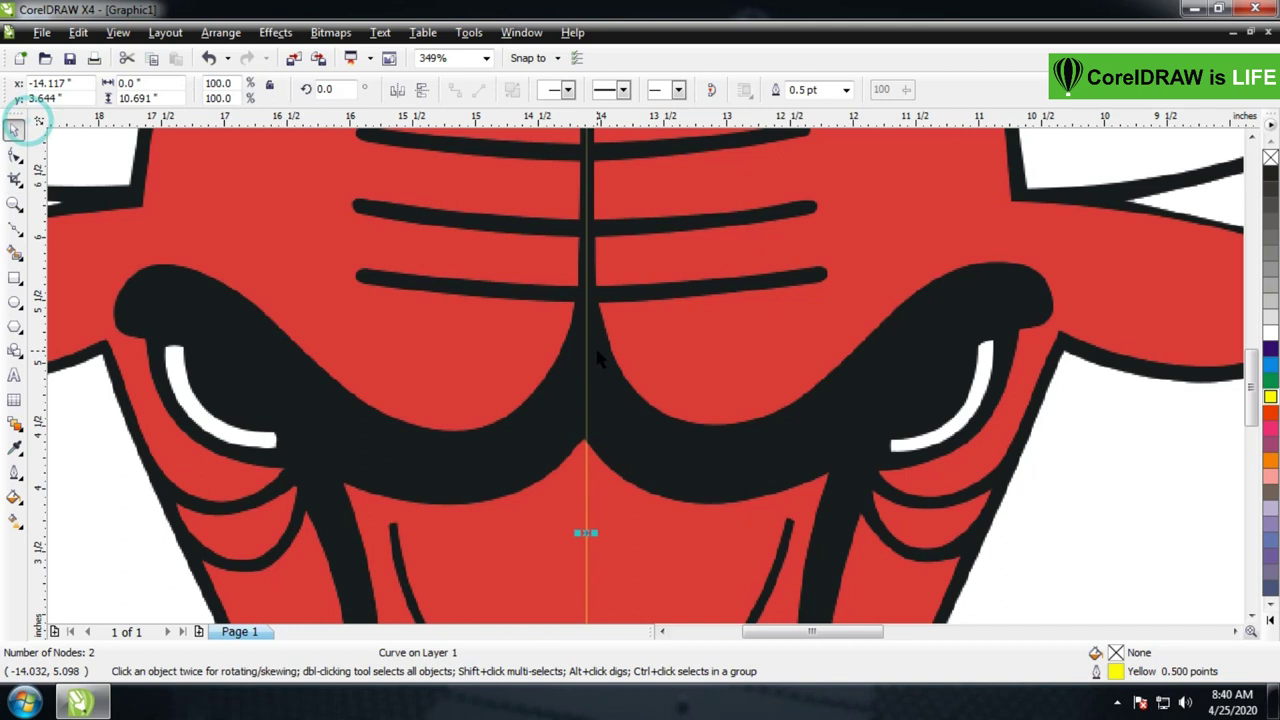
{"action": "scroll", "coordinate": [668, 447], "scroll_direction": "down", "scroll_amount": 5}
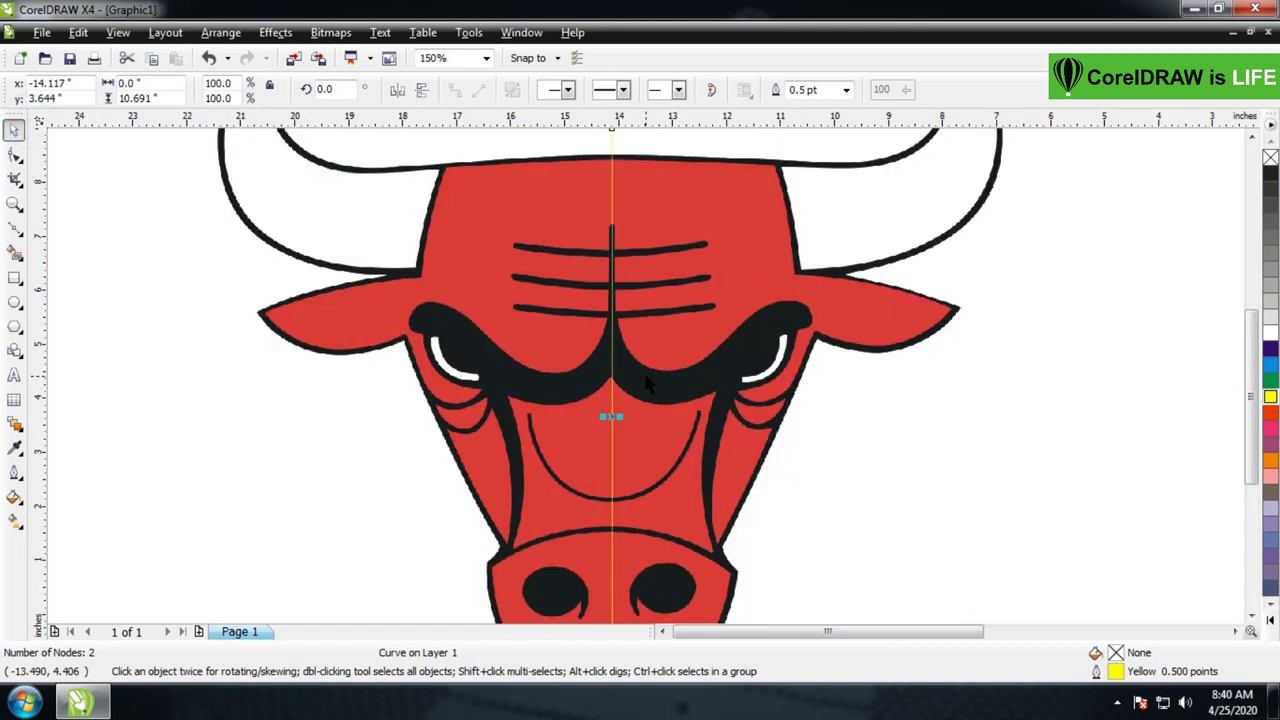
{"action": "key", "text": "z"}
{"action": "left_click_drag", "start_coordinate": [558, 443], "coordinate": [704, 541]}
{"action": "left_click_drag", "start_coordinate": [294, 172], "coordinate": [940, 562]}
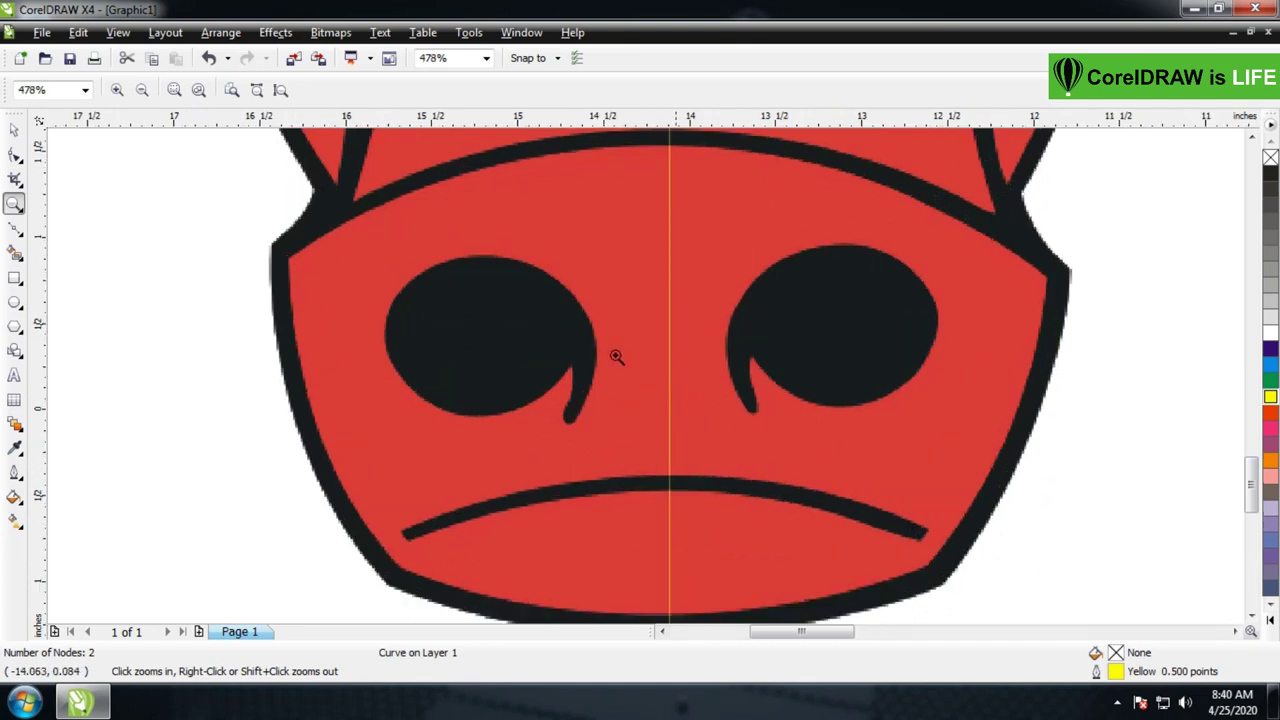
{"action": "left_click", "coordinate": [15, 228]}
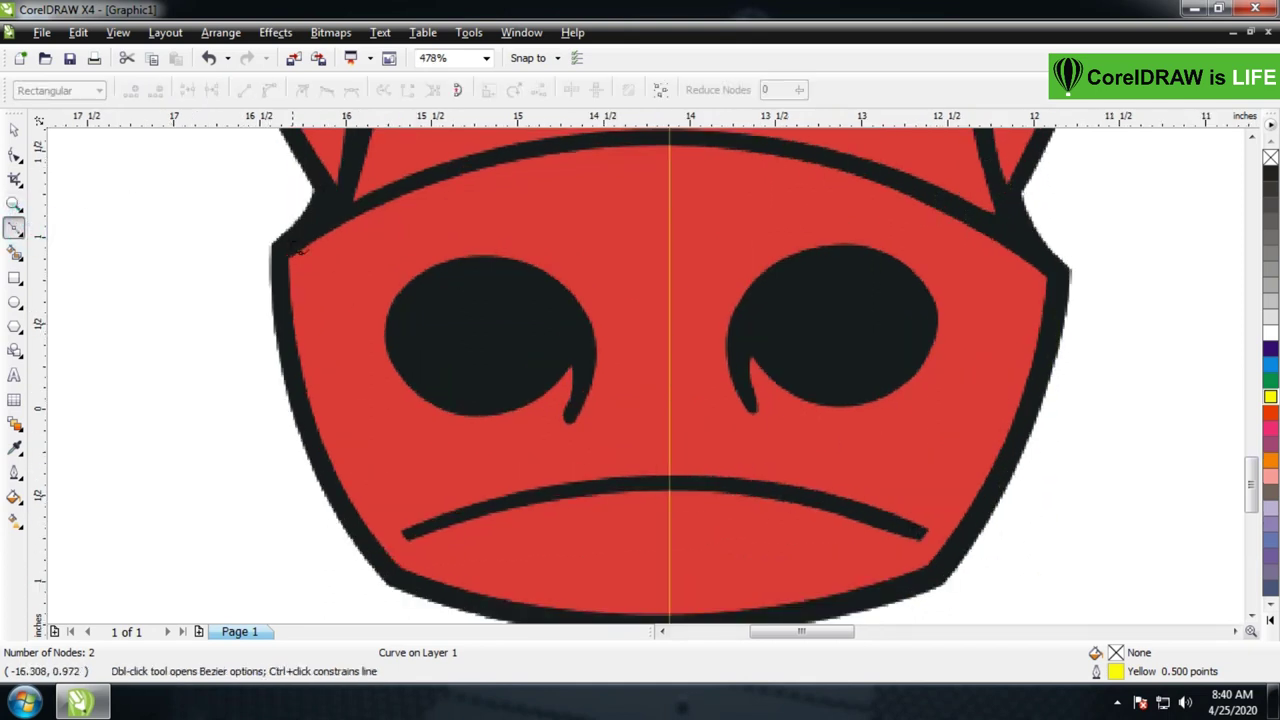
{"action": "left_click", "coordinate": [408, 575]}
{"action": "right_click", "coordinate": [1270, 397]}
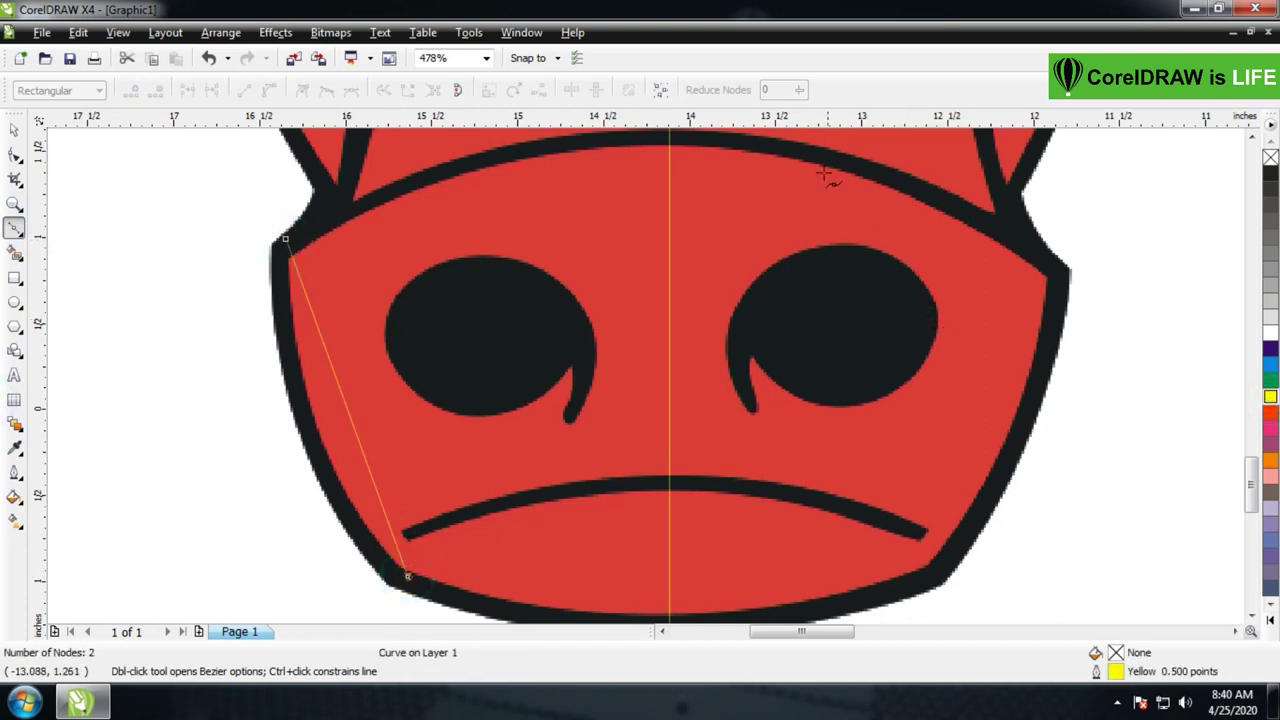
Set the outline width of the muzzle's left side line to 0.1 pt
{"action": "left_click", "coordinate": [14, 130]}
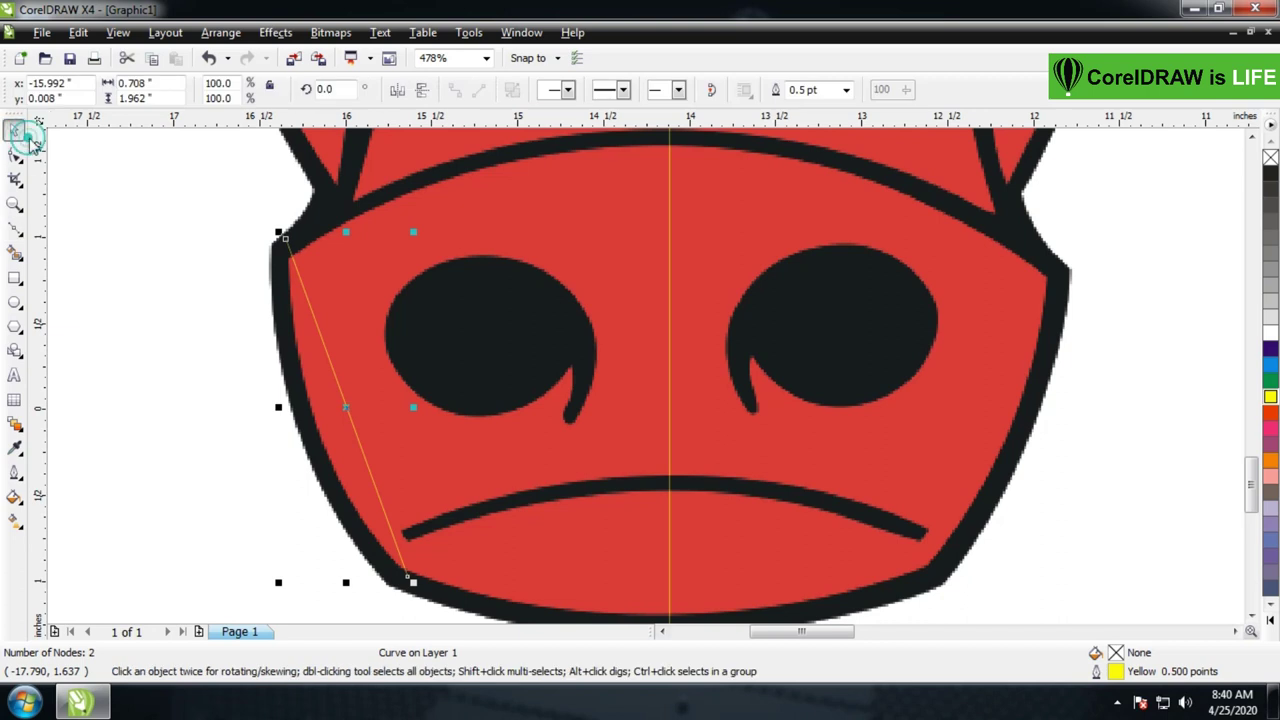
{"action": "left_click", "coordinate": [826, 92]}
{"action": "type", "text": "."}
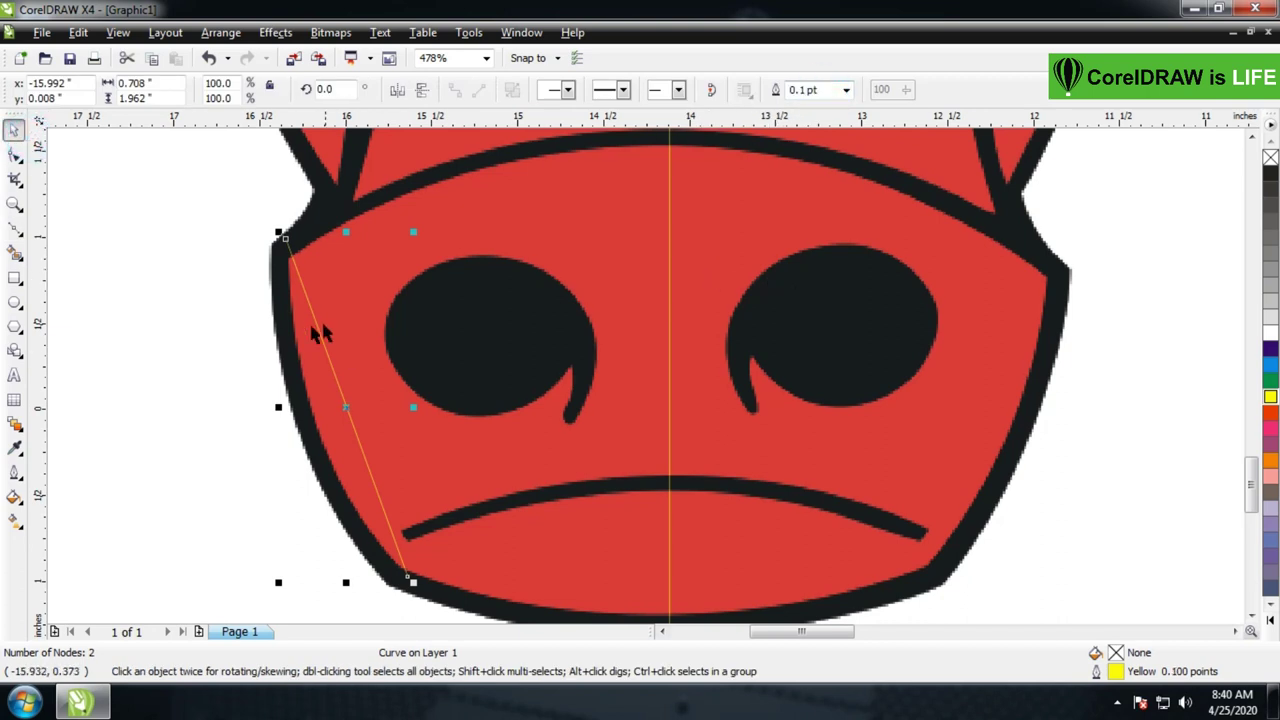
Convert the muzzle's left side line to a curve and shape it along the inner edge of the black outline
{"action": "left_click", "coordinate": [14, 155]}
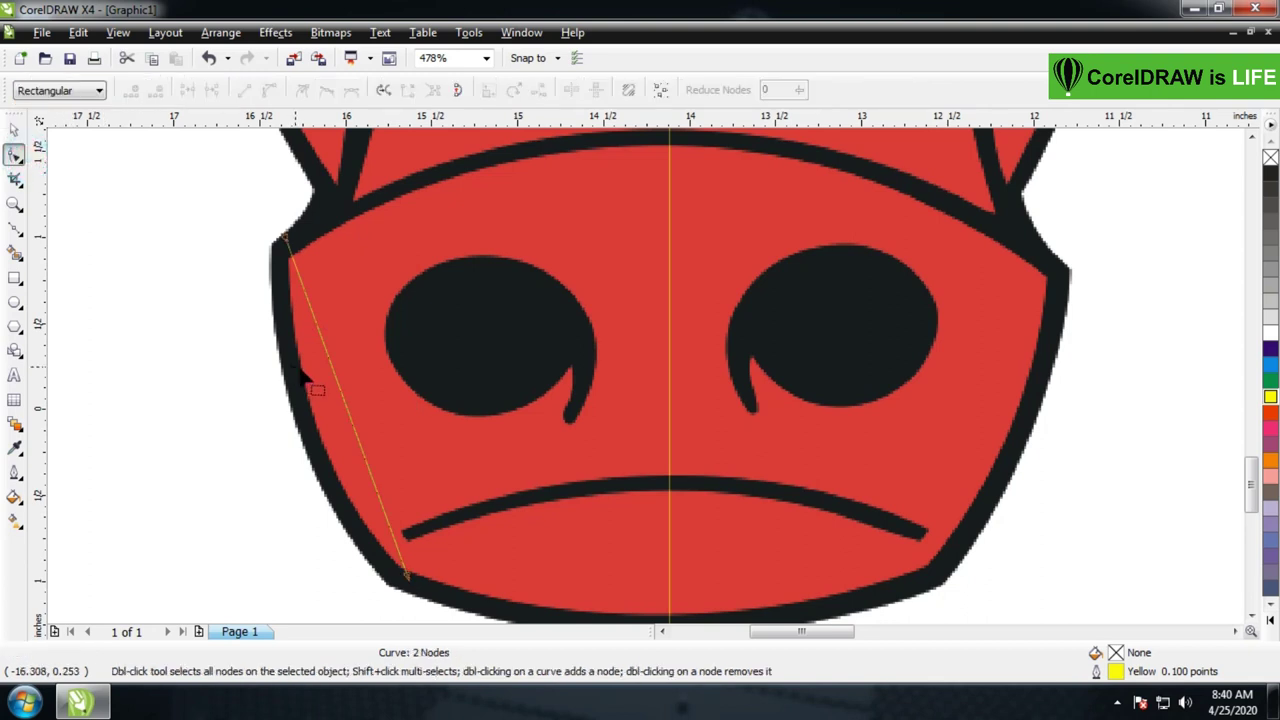
{"action": "right_click", "coordinate": [340, 396]}
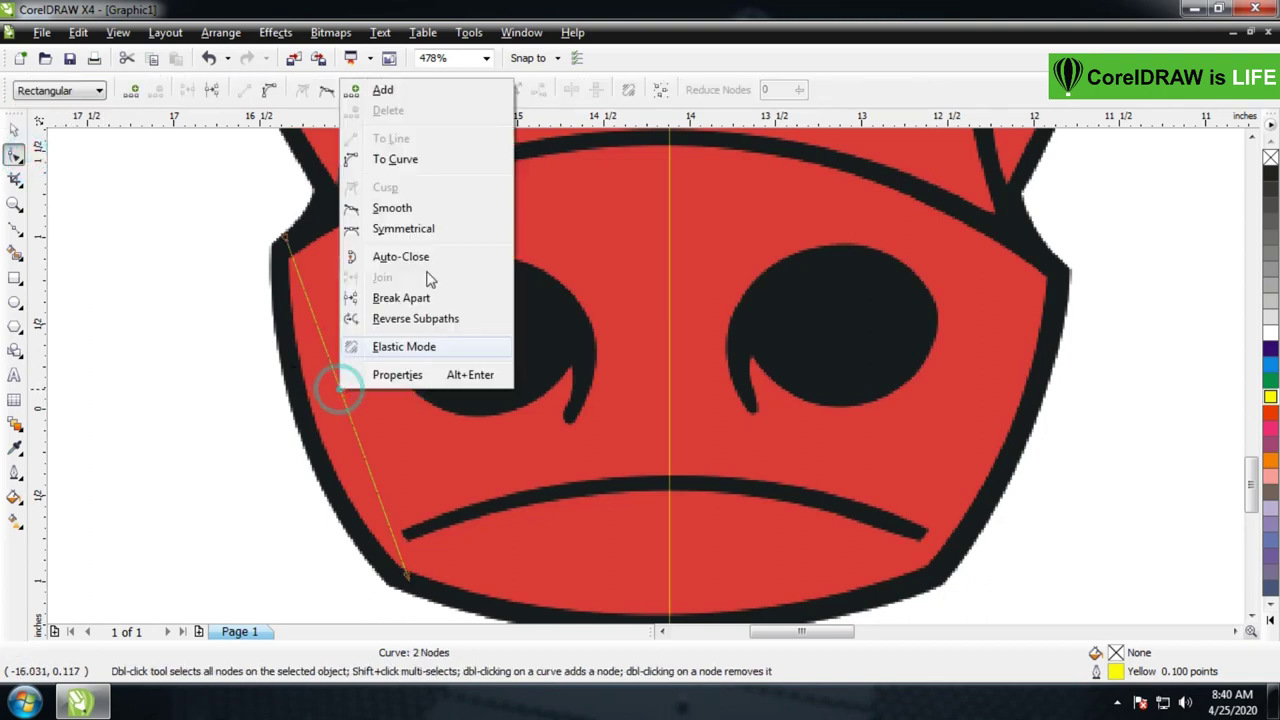
{"action": "left_click", "coordinate": [412, 160]}
{"action": "left_click_drag", "start_coordinate": [352, 428], "coordinate": [330, 458]}
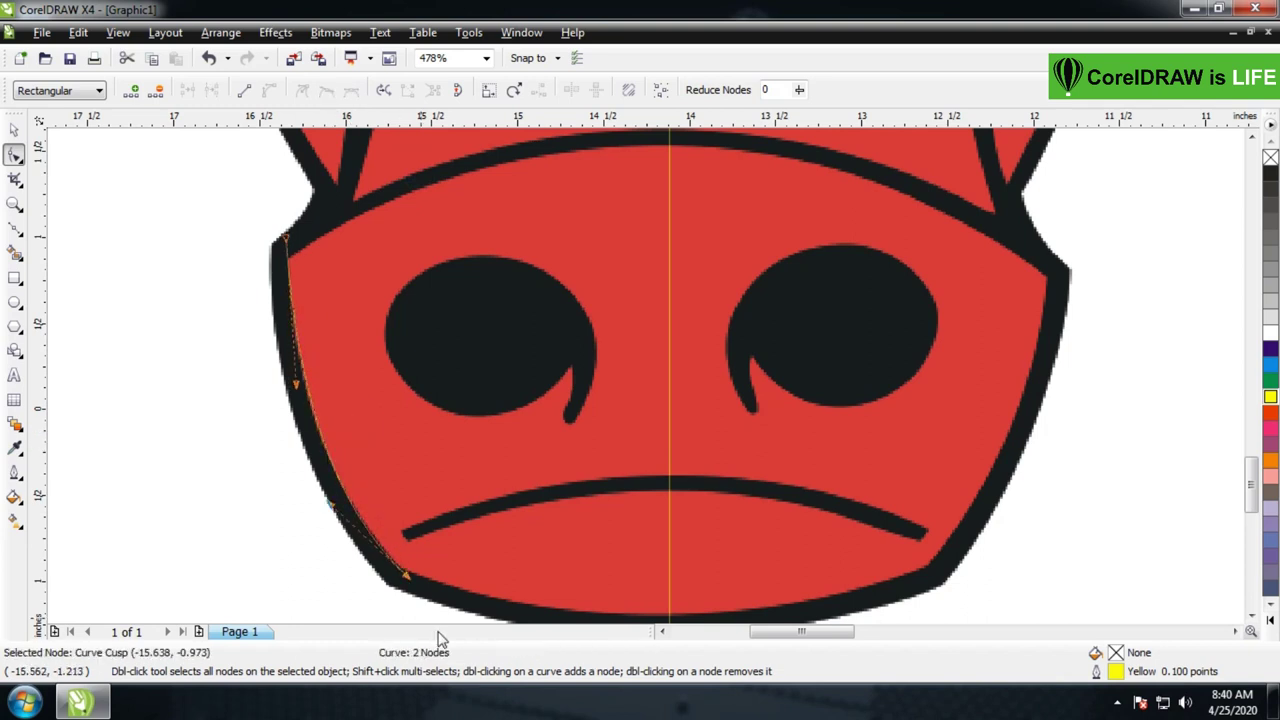
{"action": "left_click_drag", "start_coordinate": [410, 585], "coordinate": [419, 595]}
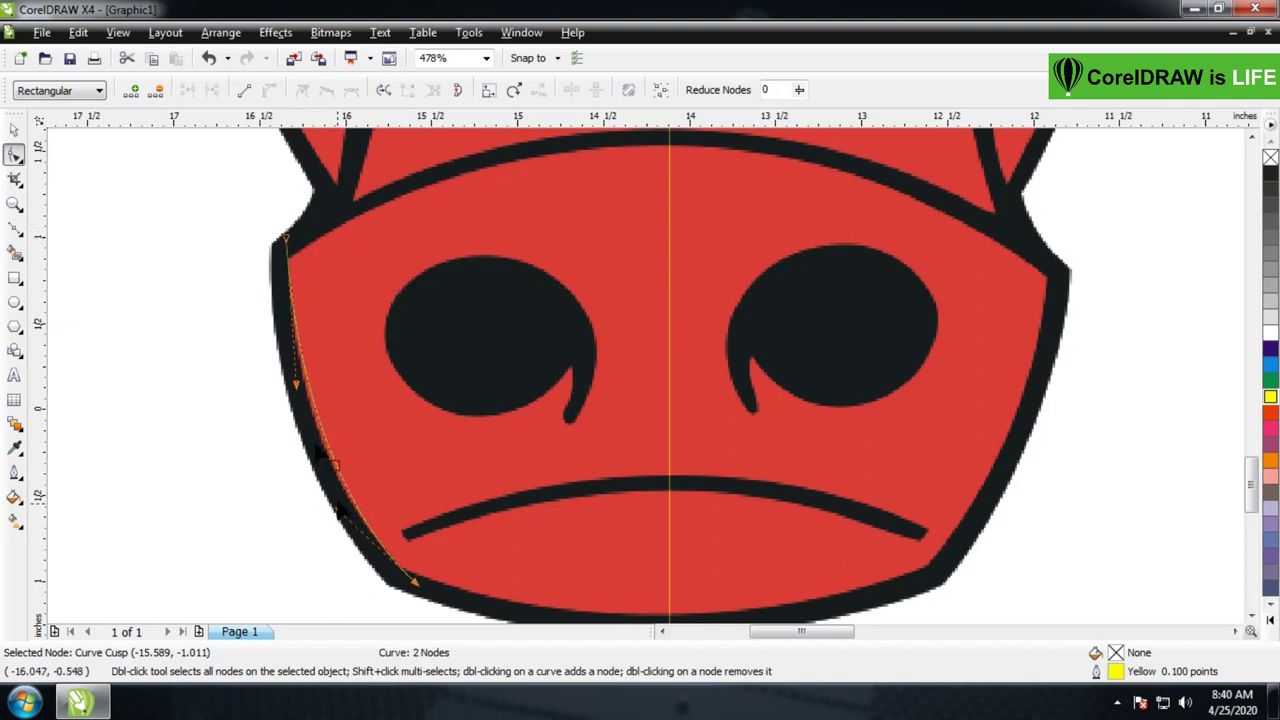
{"action": "left_click_drag", "start_coordinate": [297, 388], "coordinate": [298, 414]}
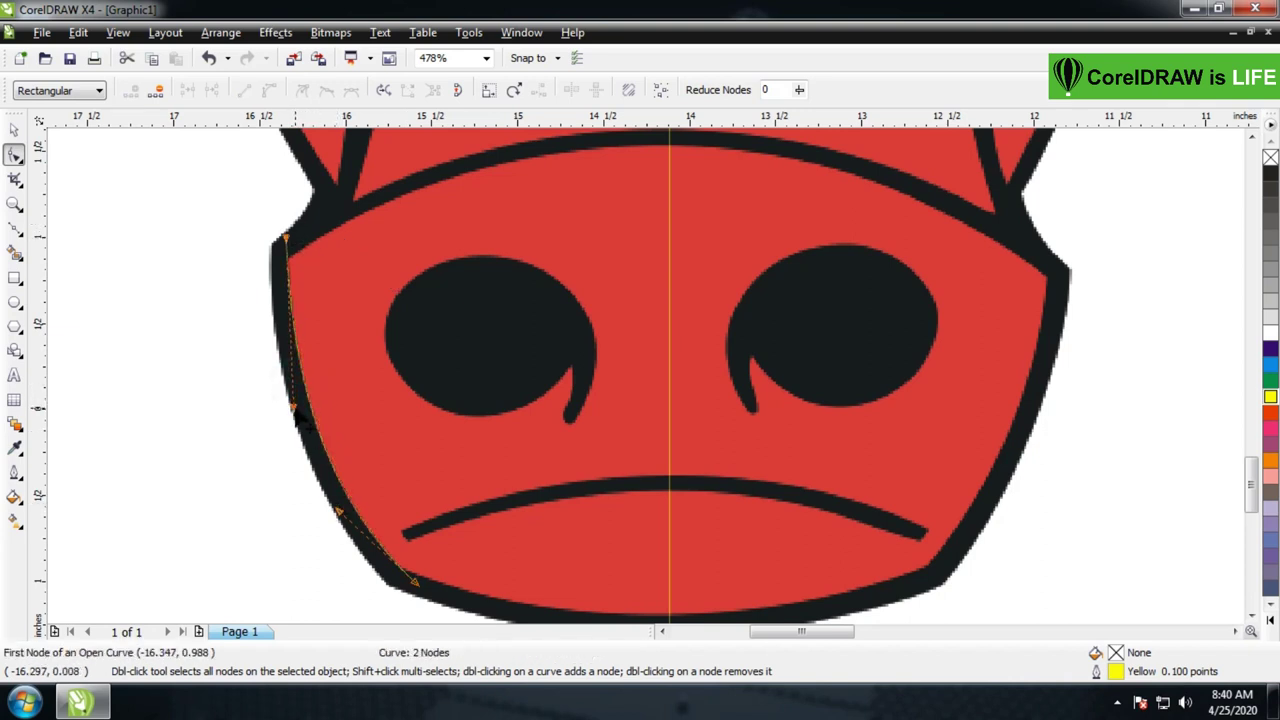
{"action": "left_click", "coordinate": [14, 130]}
{"action": "left_click", "coordinate": [103, 226]}
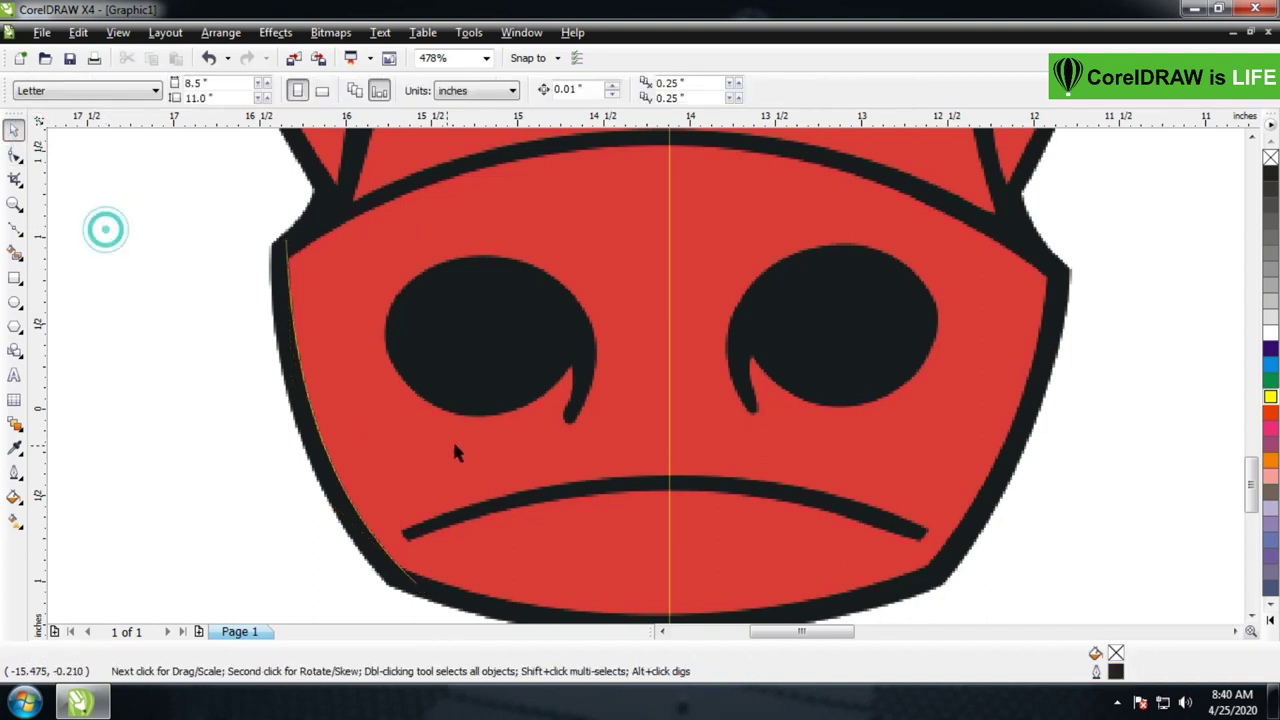
Duplicate the left side curve, straighten the copy, and place its ends along the muzzle's bottom edge, just past the centre line
{"action": "left_click", "coordinate": [340, 487]}
{"action": "left_click_drag", "start_coordinate": [340, 487], "coordinate": [497, 502]}
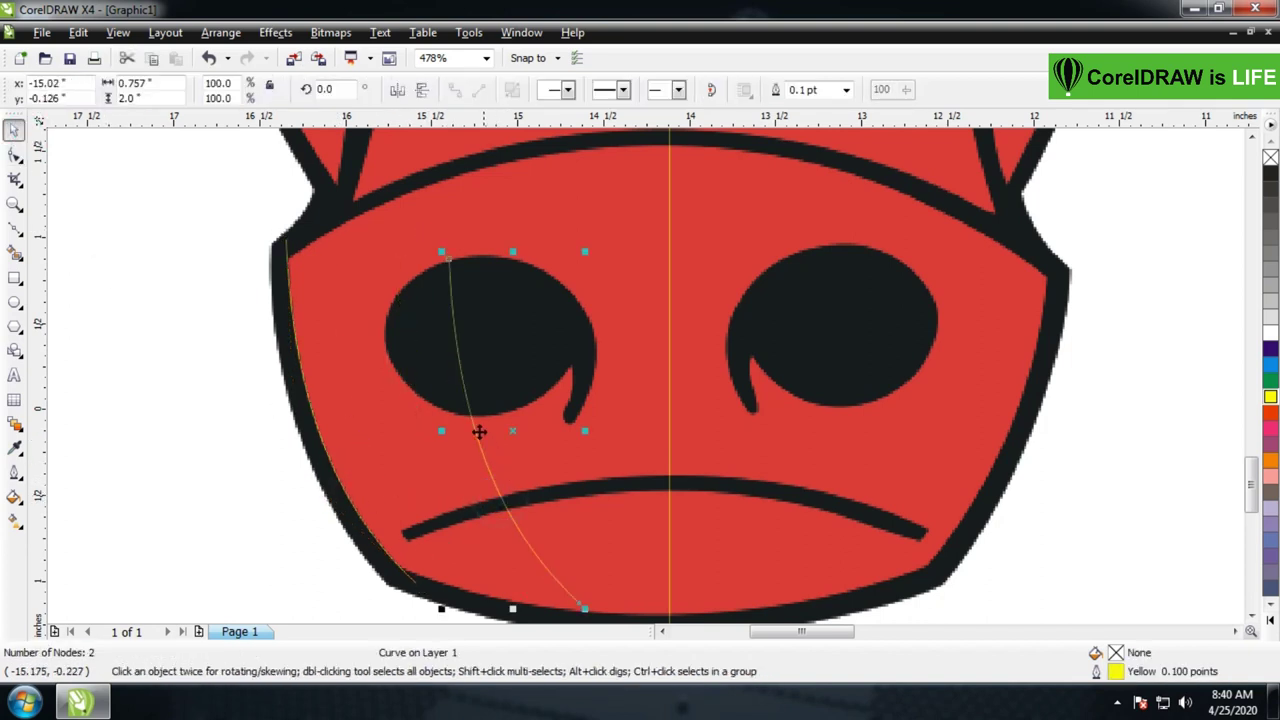
{"action": "left_click", "coordinate": [14, 157]}
{"action": "right_click", "coordinate": [485, 458]}
{"action": "left_click", "coordinate": [567, 216]}
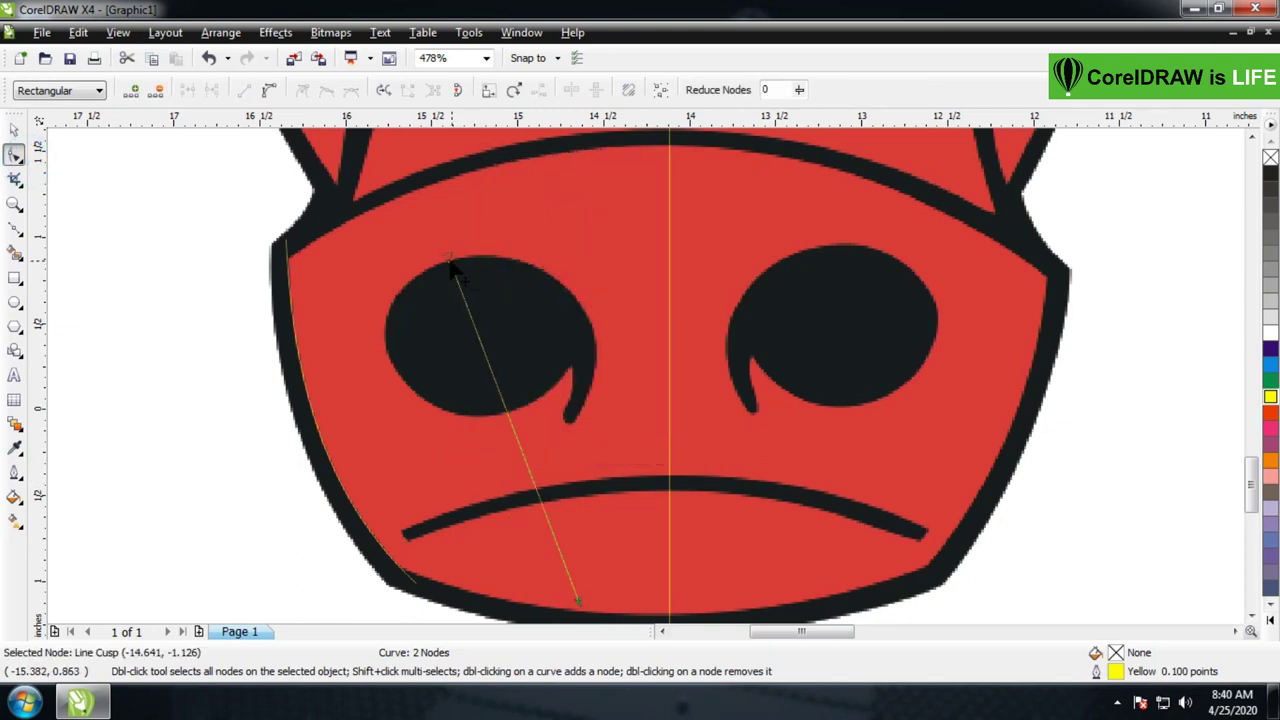
{"action": "left_click_drag", "start_coordinate": [452, 268], "coordinate": [383, 565]}
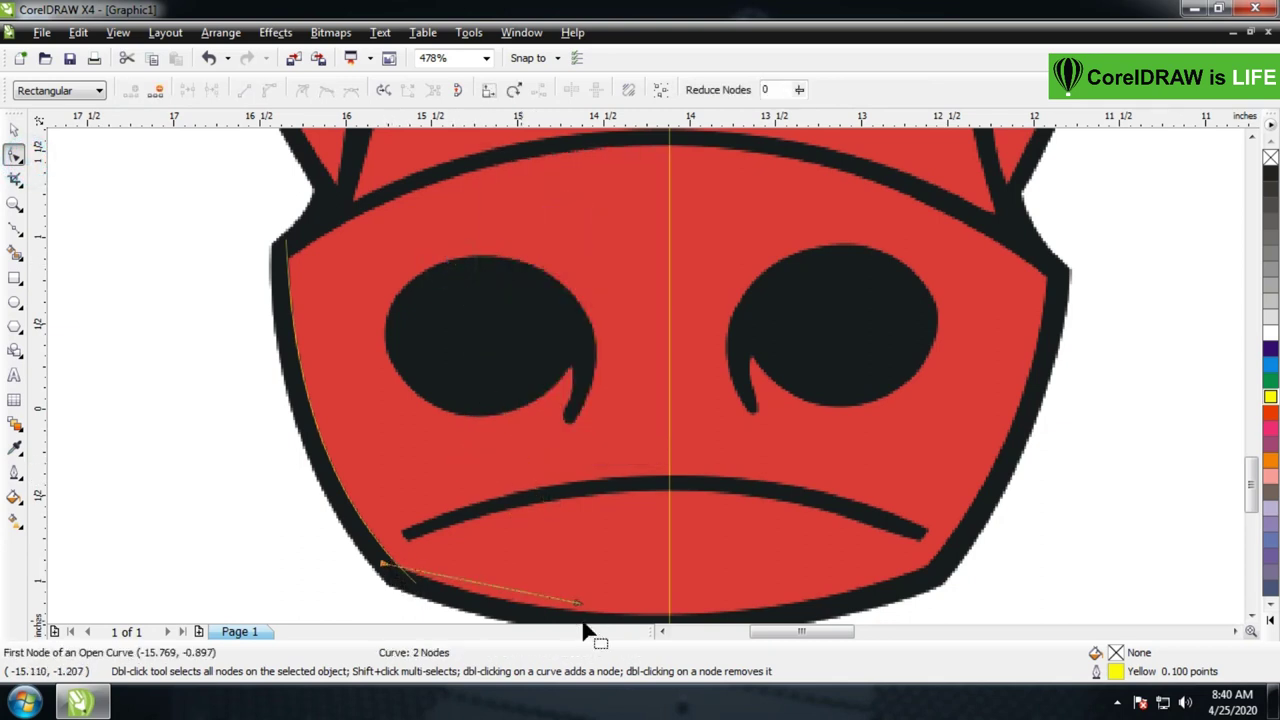
{"action": "left_click_drag", "start_coordinate": [576, 606], "coordinate": [704, 563]}
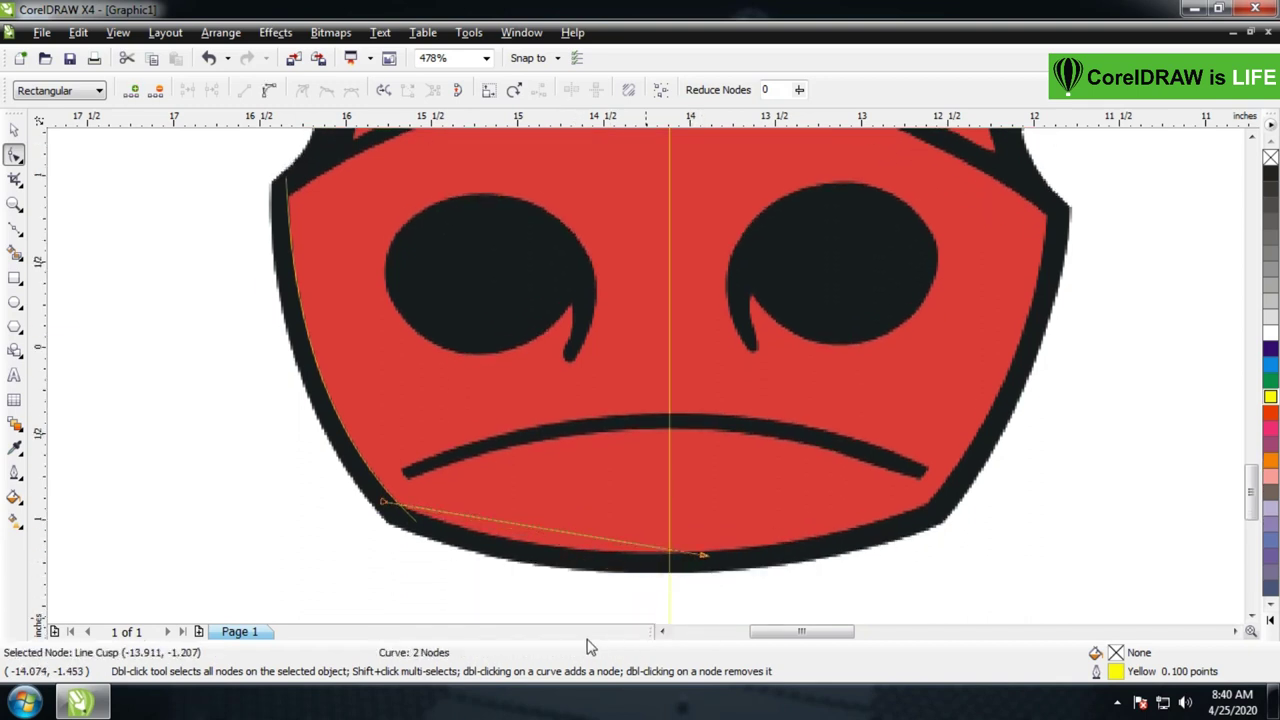
Convert the bottom line to a curve and fit it to the inner edge of the muzzle's lower outline
{"action": "right_click", "coordinate": [549, 538]}
{"action": "left_click", "coordinate": [600, 300]}
{"action": "left_click_drag", "start_coordinate": [557, 540], "coordinate": [587, 554]}
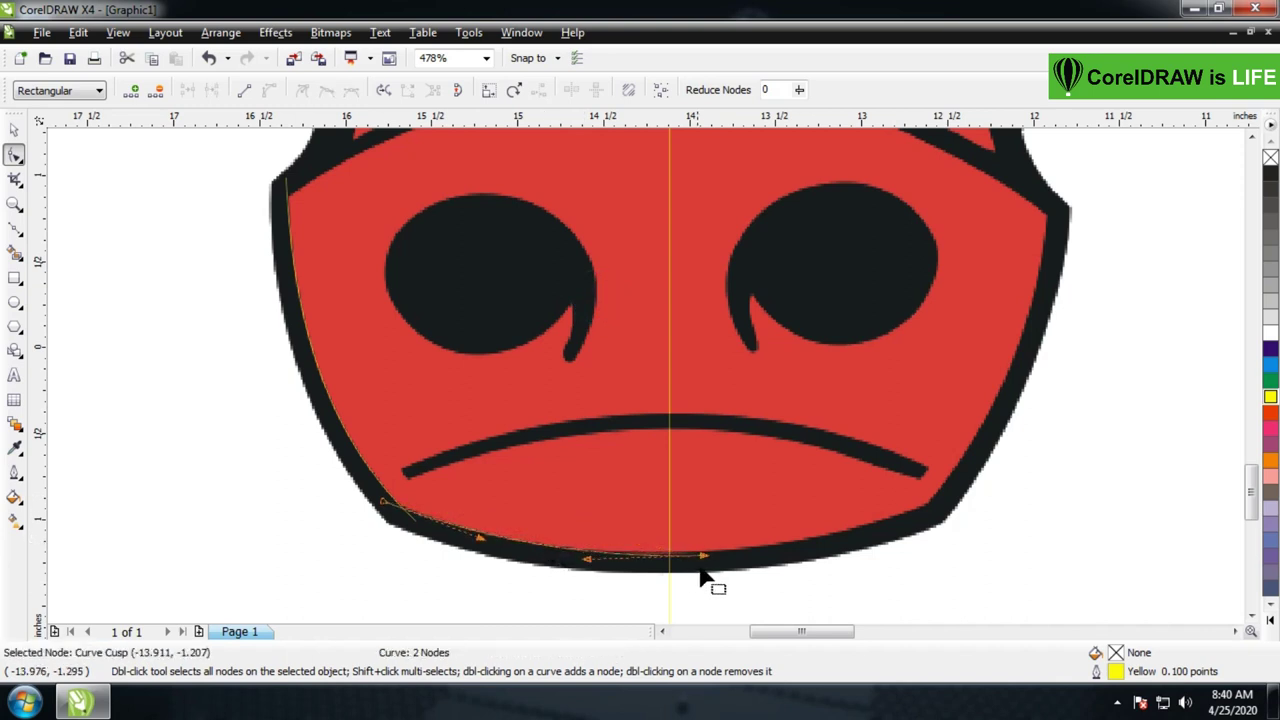
{"action": "left_click_drag", "start_coordinate": [703, 556], "coordinate": [707, 552]}
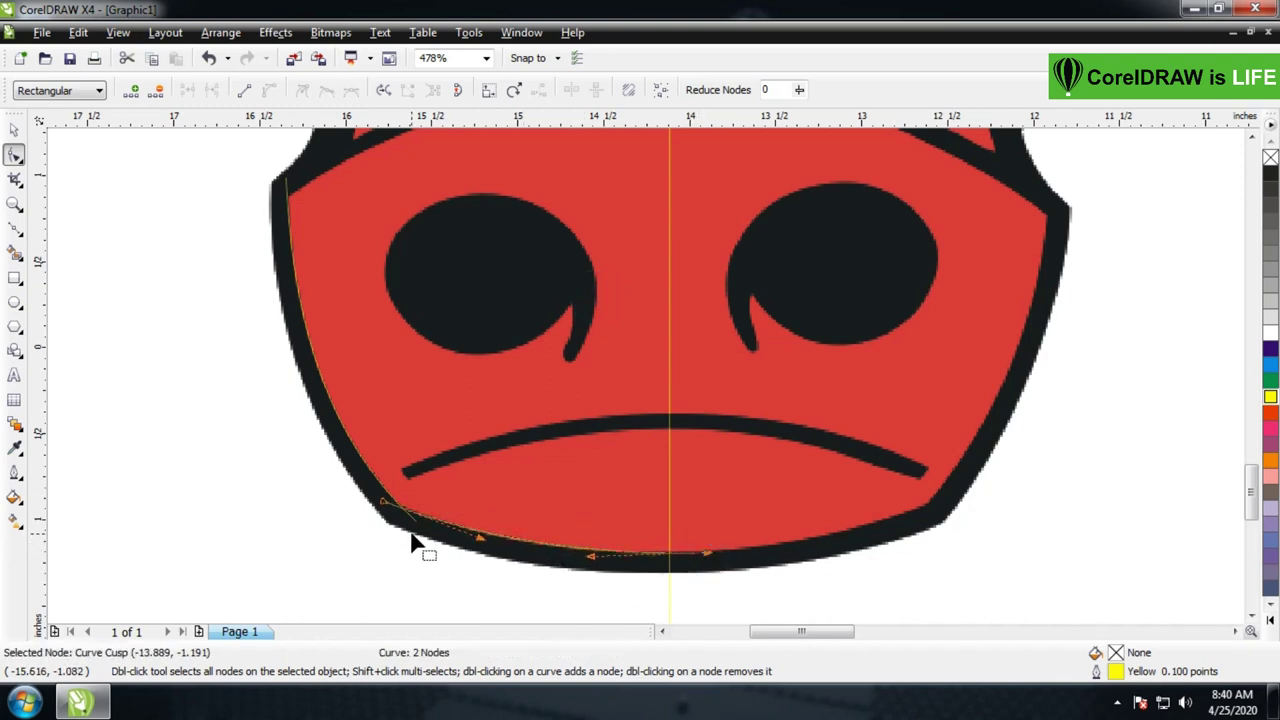
{"action": "left_click", "coordinate": [386, 500]}
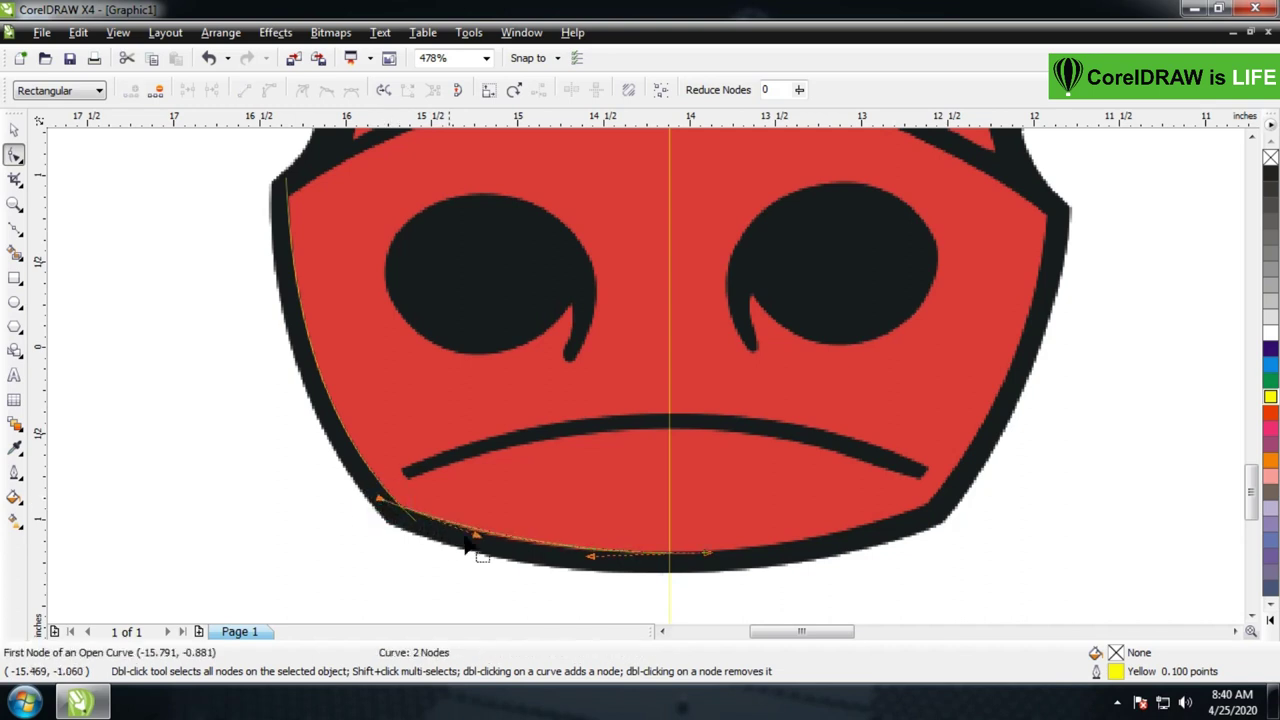
{"action": "left_click_drag", "start_coordinate": [476, 538], "coordinate": [476, 536]}
{"action": "scroll", "coordinate": [736, 298], "scroll_direction": "up", "scroll_amount": 1}
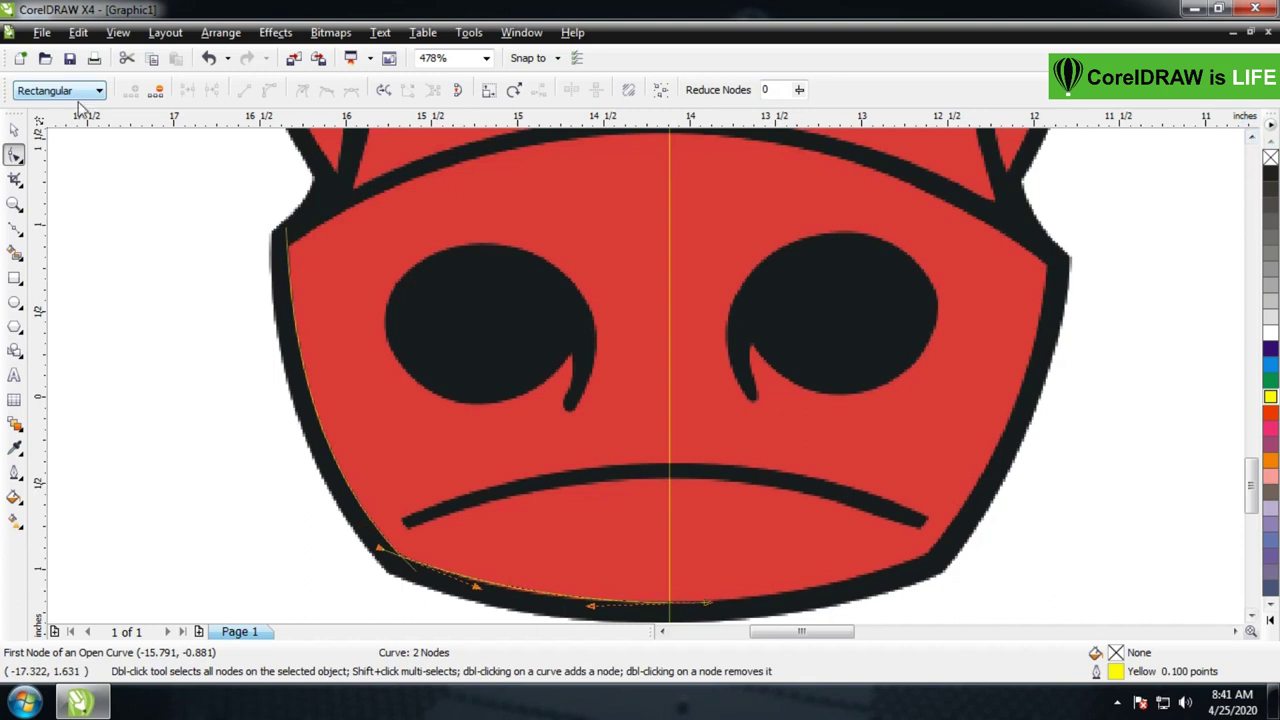
{"action": "left_click", "coordinate": [13, 134]}
{"action": "left_click", "coordinate": [114, 219]}
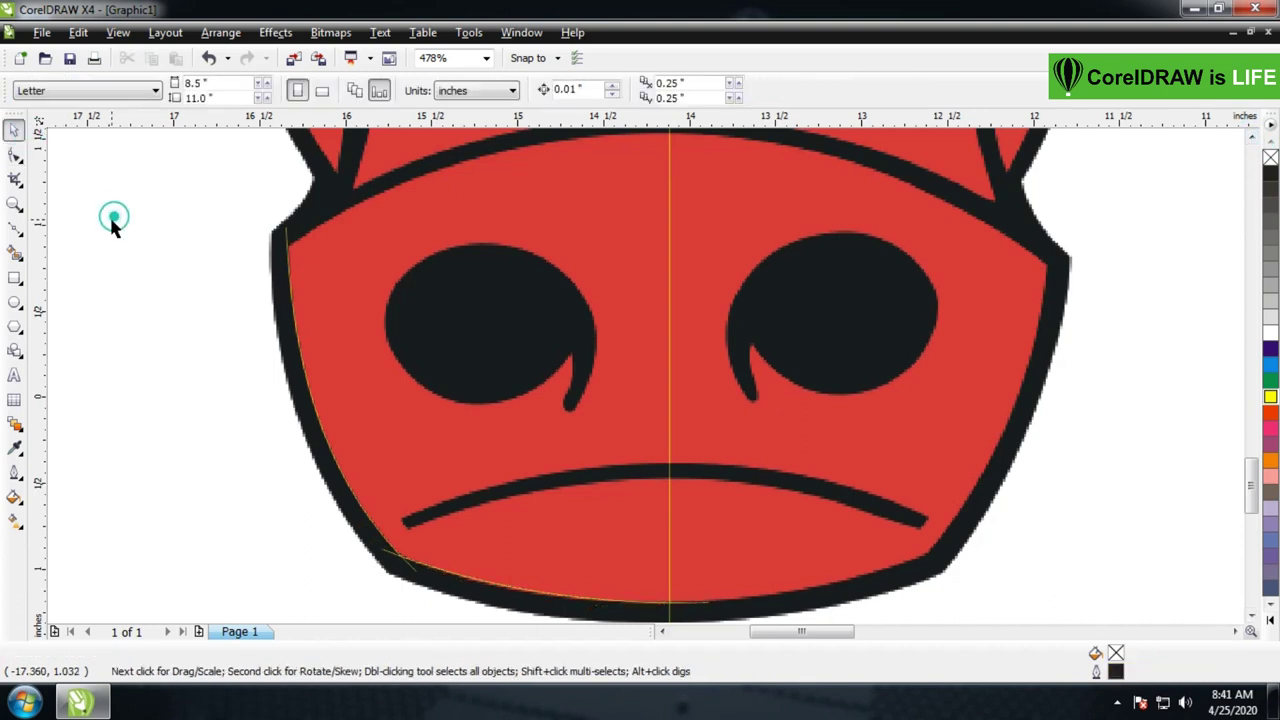
Duplicate the bottom curve, straighten the copy, and place its ends on the muzzle's left corner and upper edge, just past the centre line
{"action": "left_click", "coordinate": [545, 600]}
{"action": "left_click_drag", "start_coordinate": [545, 600], "coordinate": [518, 282]}
{"action": "left_click", "coordinate": [14, 155]}
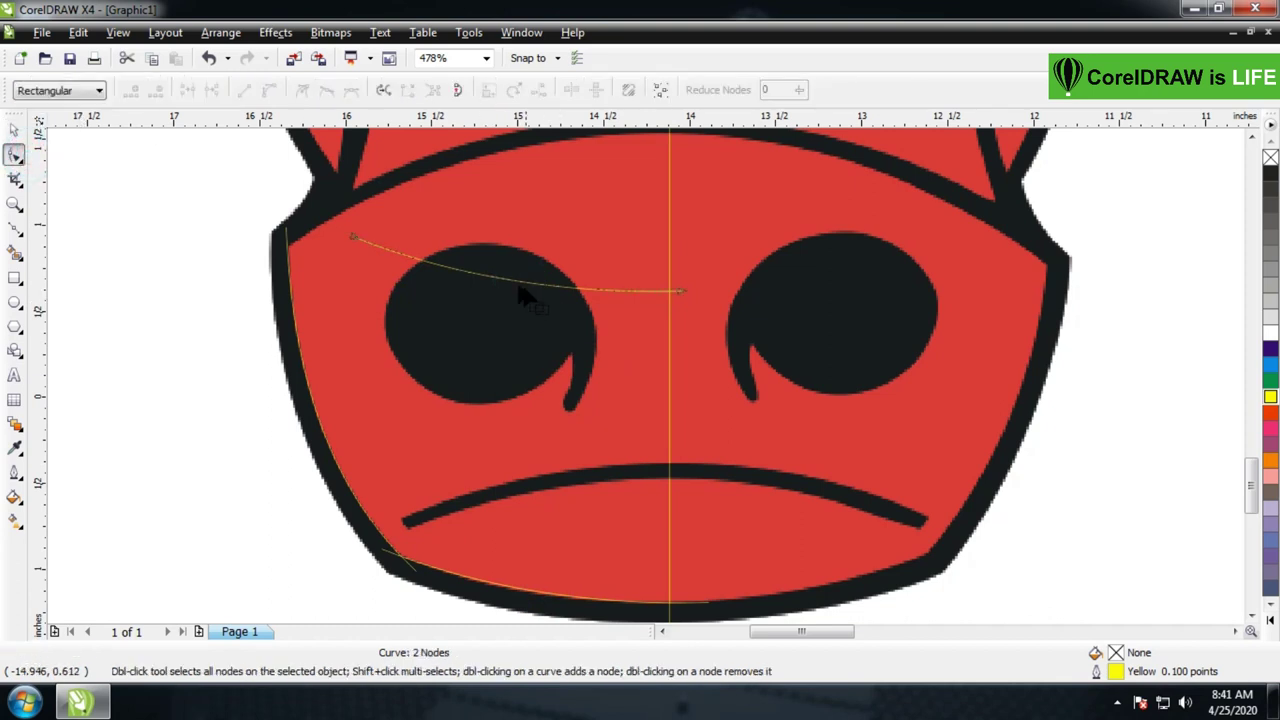
{"action": "right_click", "coordinate": [517, 285]}
{"action": "left_click", "coordinate": [517, 285]}
{"action": "right_click", "coordinate": [517, 285]}
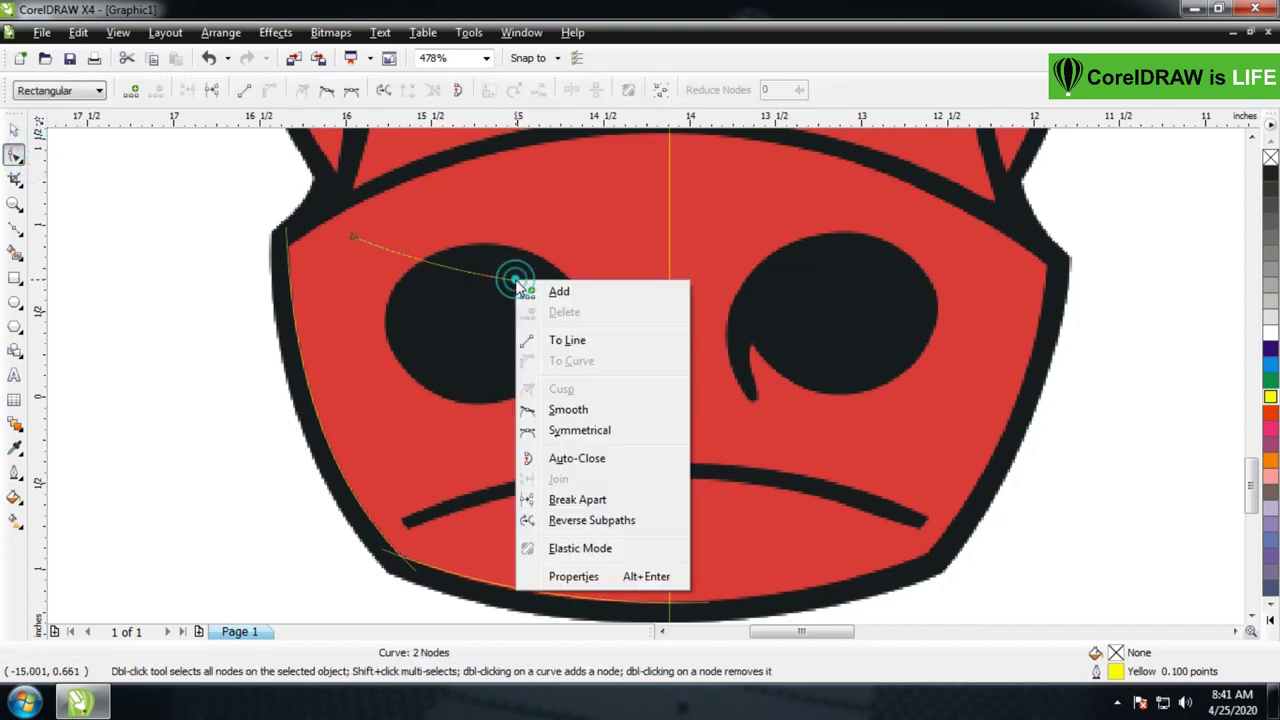
{"action": "left_click", "coordinate": [578, 341]}
{"action": "left_click_drag", "start_coordinate": [350, 241], "coordinate": [270, 255]}
{"action": "left_click_drag", "start_coordinate": [677, 289], "coordinate": [692, 174]}
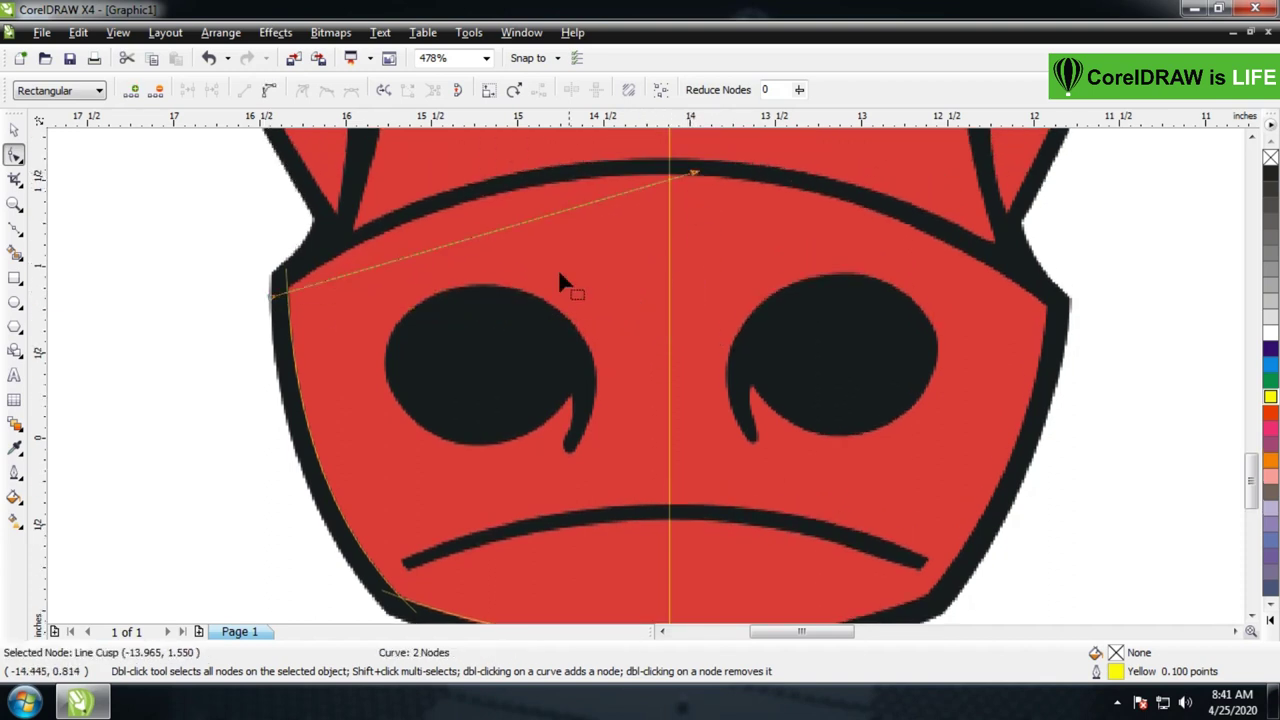
Convert the top line to a curve and adjust its nodes and handles to follow the muzzle's upper inner edge
{"action": "right_click", "coordinate": [518, 226]}
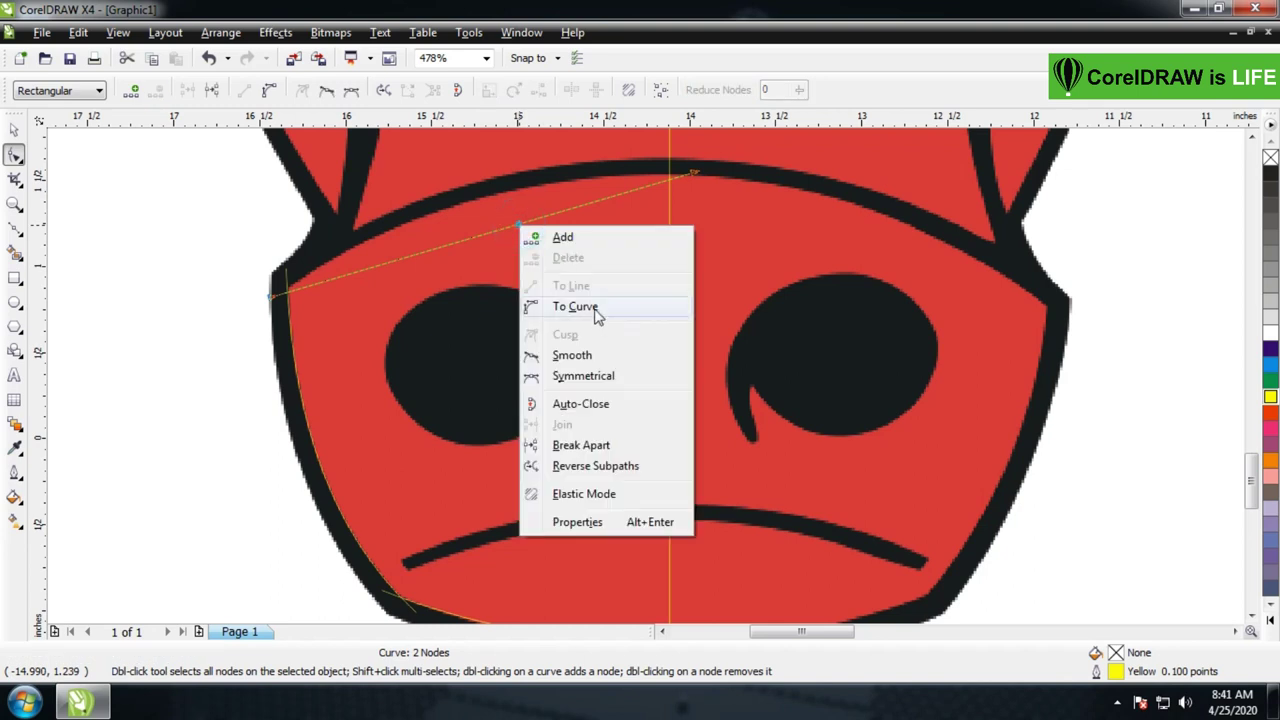
{"action": "left_click", "coordinate": [594, 310]}
{"action": "mouse_move", "coordinate": [472, 233]}
{"action": "left_mouse_down"}
{"action": "mouse_move", "coordinate": [477, 209]}
{"action": "mouse_move", "coordinate": [463, 211]}
{"action": "left_mouse_up"}
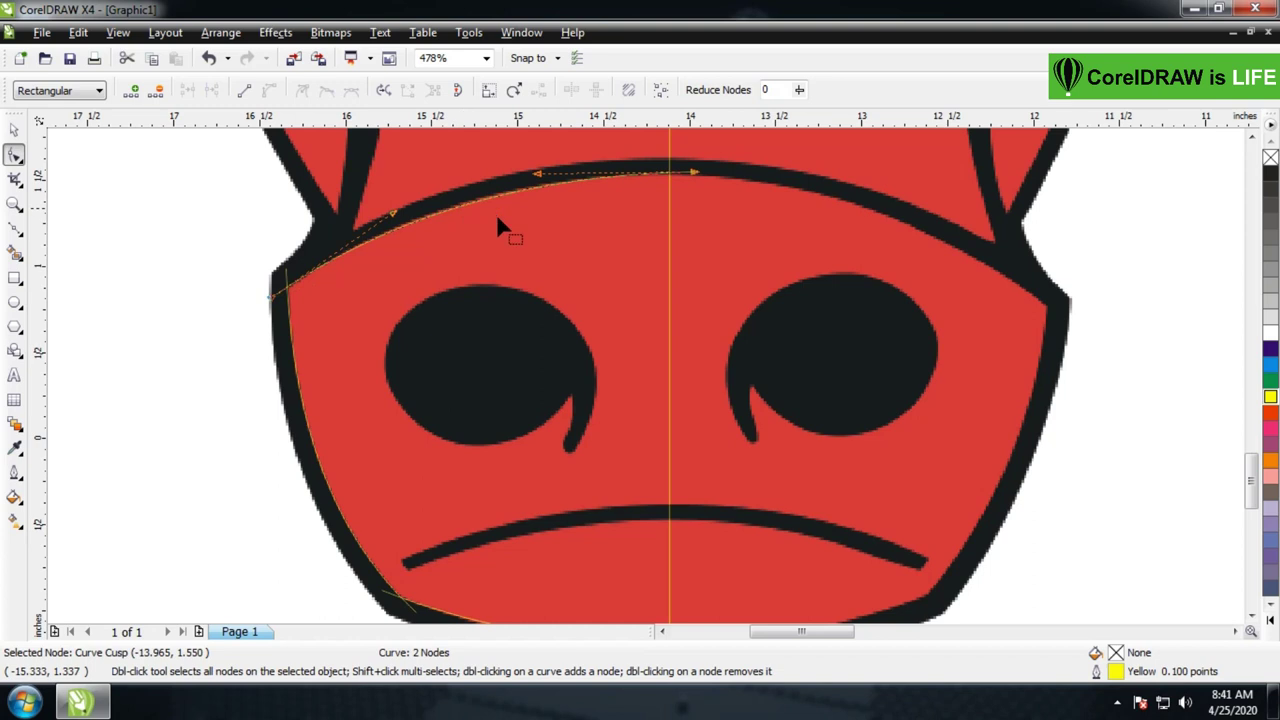
{"action": "left_click_drag", "start_coordinate": [697, 176], "coordinate": [697, 176]}
{"action": "left_click_drag", "start_coordinate": [538, 182], "coordinate": [539, 180]}
{"action": "left_click_drag", "start_coordinate": [398, 218], "coordinate": [390, 210]}
{"action": "left_click_drag", "start_coordinate": [272, 300], "coordinate": [269, 303]}
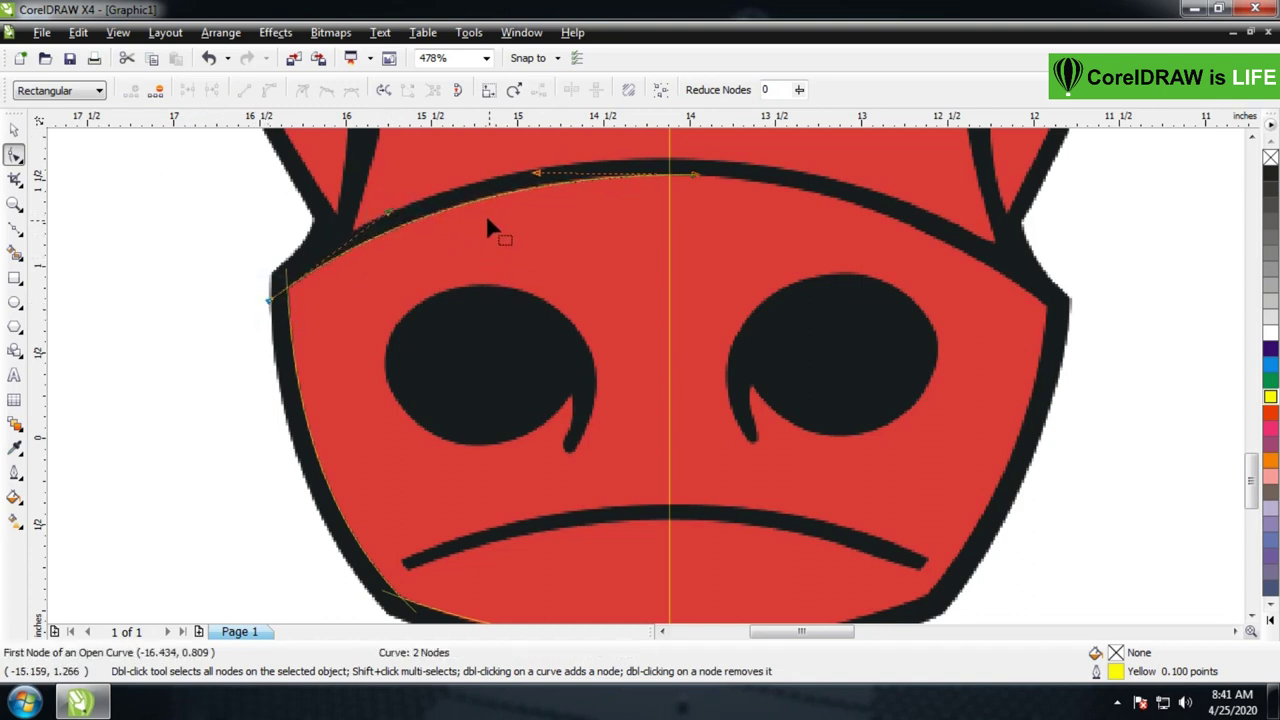
Fine-tune the handle at the top curve's left end so it follows the muzzle's upper inner edge
{"action": "left_click_drag", "start_coordinate": [391, 214], "coordinate": [396, 211]}
{"action": "left_click", "coordinate": [14, 129]}
{"action": "left_click", "coordinate": [108, 200]}
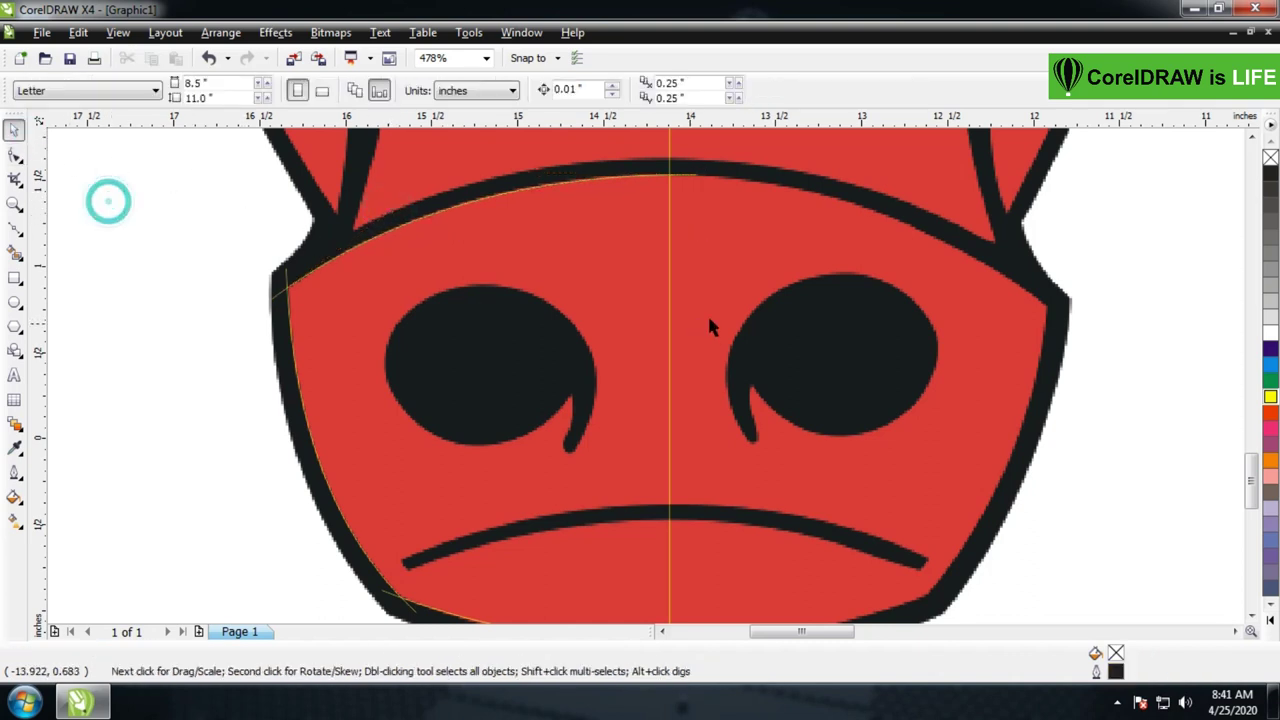
Duplicate the top curve straight upward onto the outer edge of the muzzle's upper outline
{"action": "left_click", "coordinate": [531, 184]}
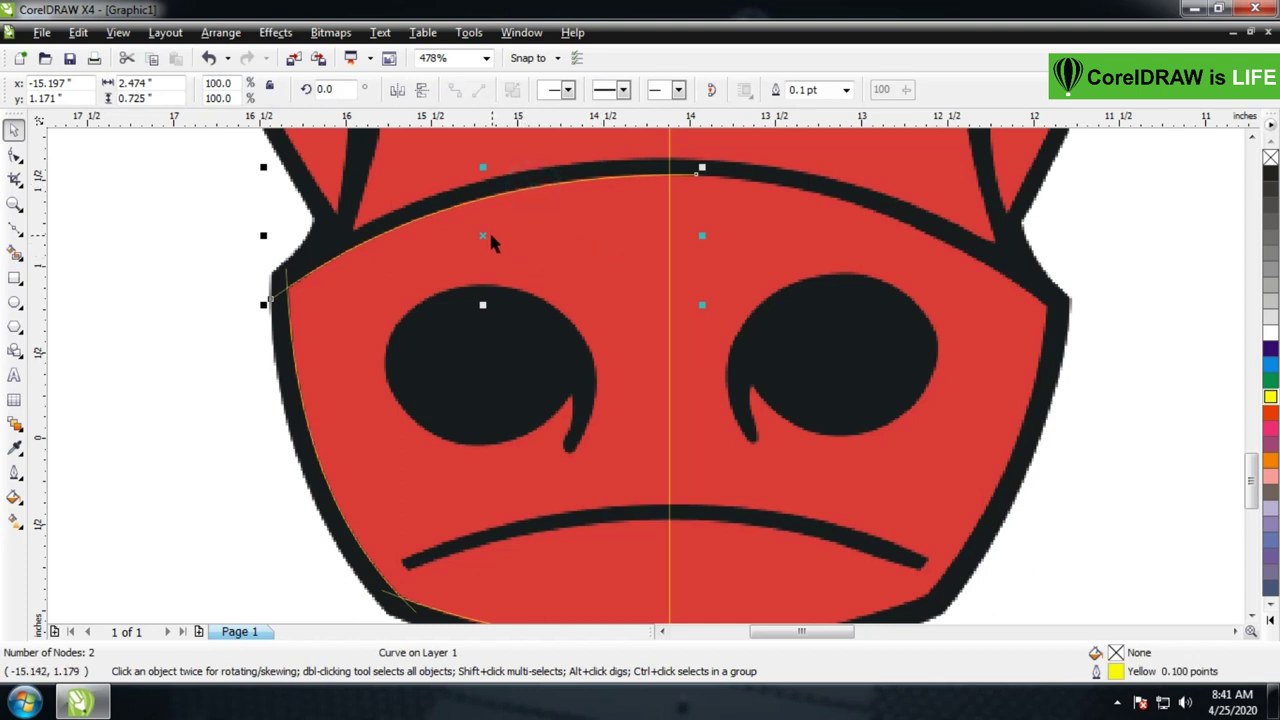
{"action": "left_click_drag", "start_coordinate": [488, 236], "coordinate": [488, 215]}
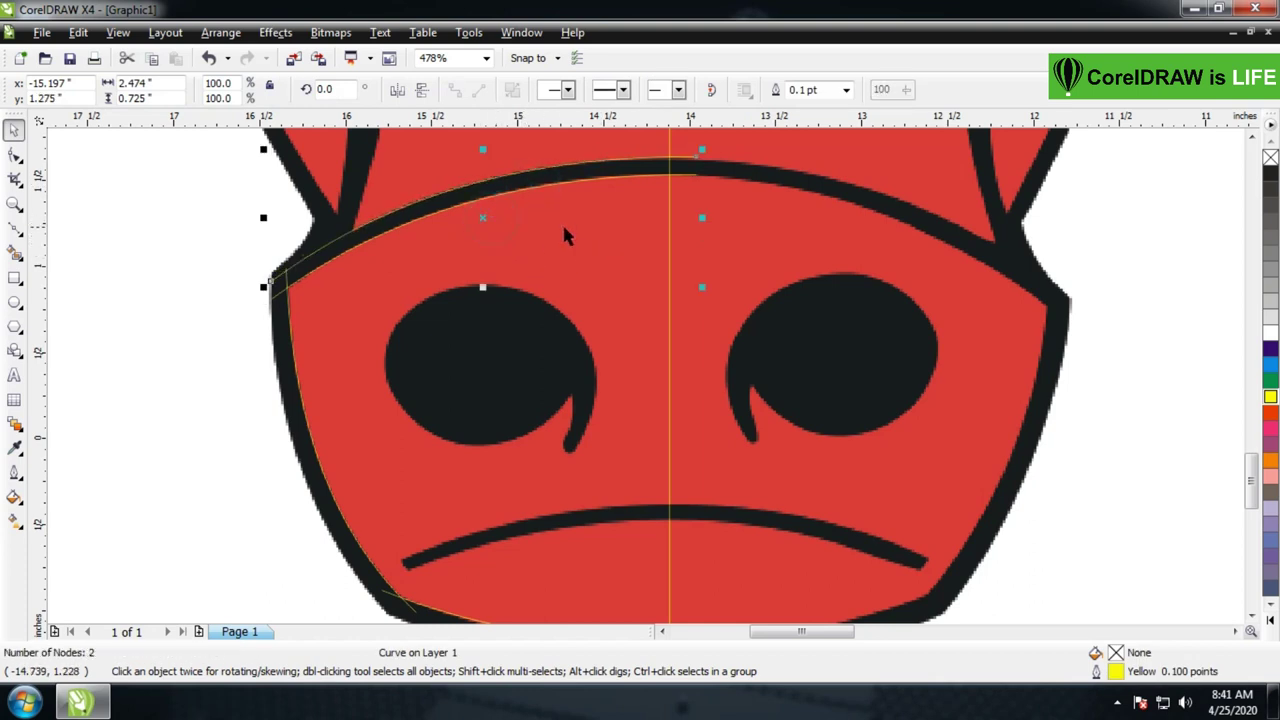
{"action": "left_click", "coordinate": [185, 241]}
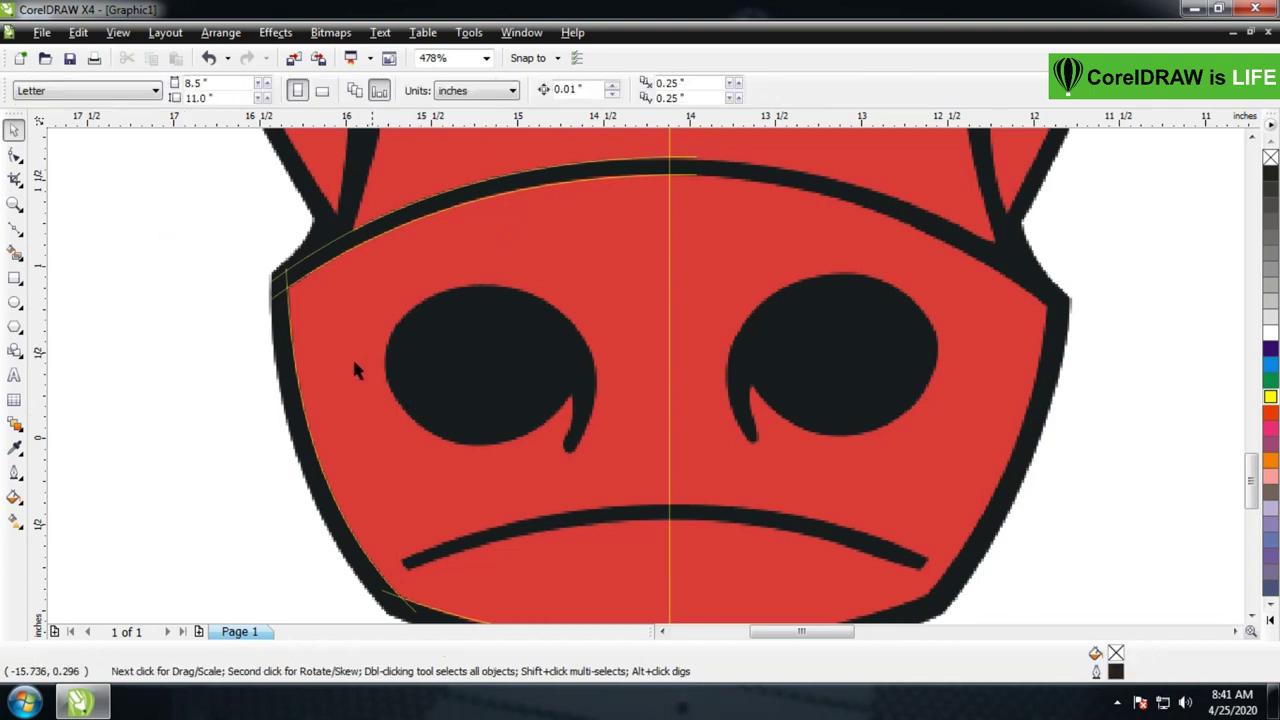
Draw an ellipse about 0.8 by 0.46 inches over the left nostril and give it a yellow 0.1 pt outline
{"action": "key", "text": "z"}
{"action": "left_click_drag", "start_coordinate": [320, 260], "coordinate": [680, 565]}
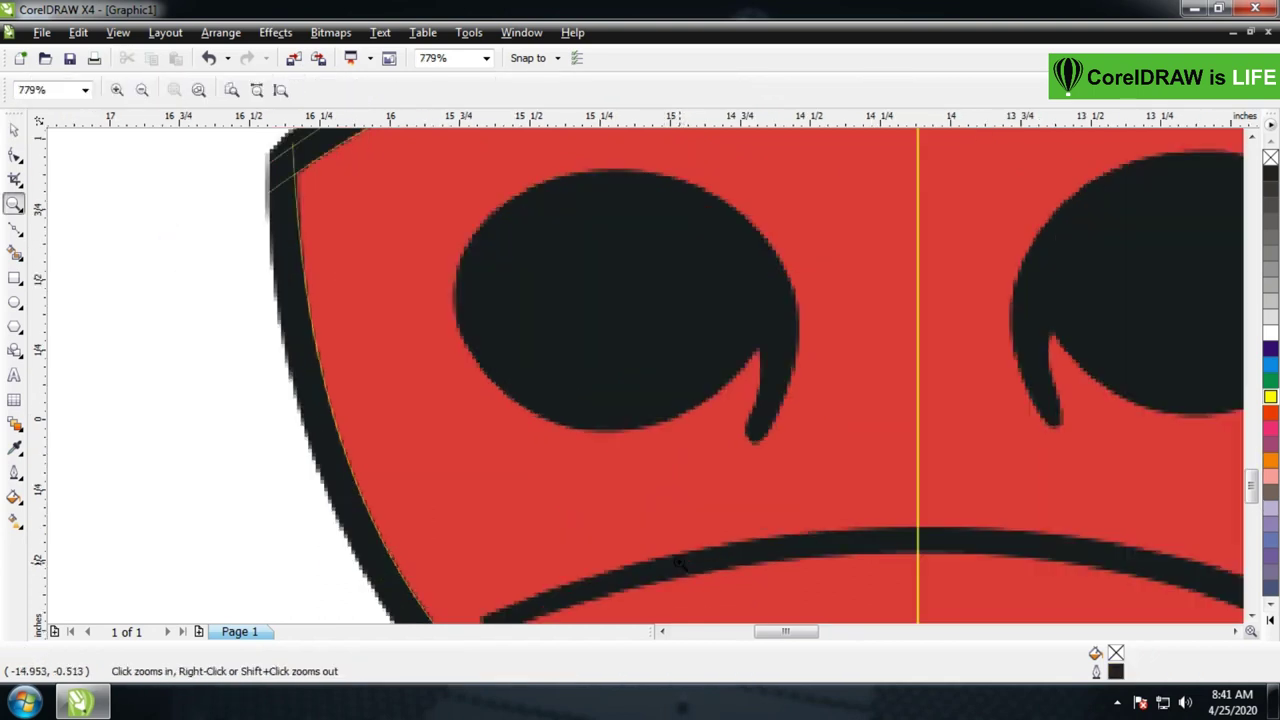
{"action": "left_click", "coordinate": [14, 302]}
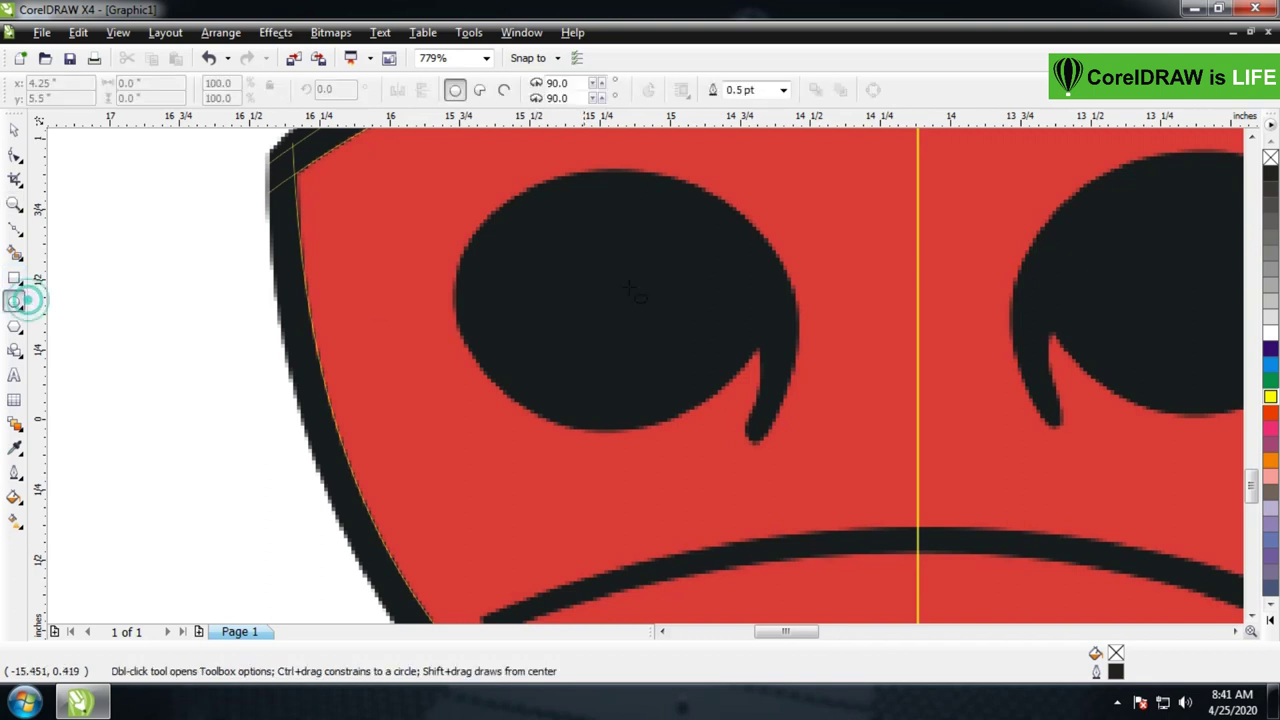
{"action": "left_click_drag", "start_coordinate": [480, 221], "coordinate": [718, 364]}
{"action": "right_click", "coordinate": [1272, 400]}
{"action": "left_click", "coordinate": [14, 130]}
{"action": "left_click_drag", "start_coordinate": [760, 89], "coordinate": [686, 90]}
{"action": "type", "text": ".1"}
{"action": "key", "text": "Return"}
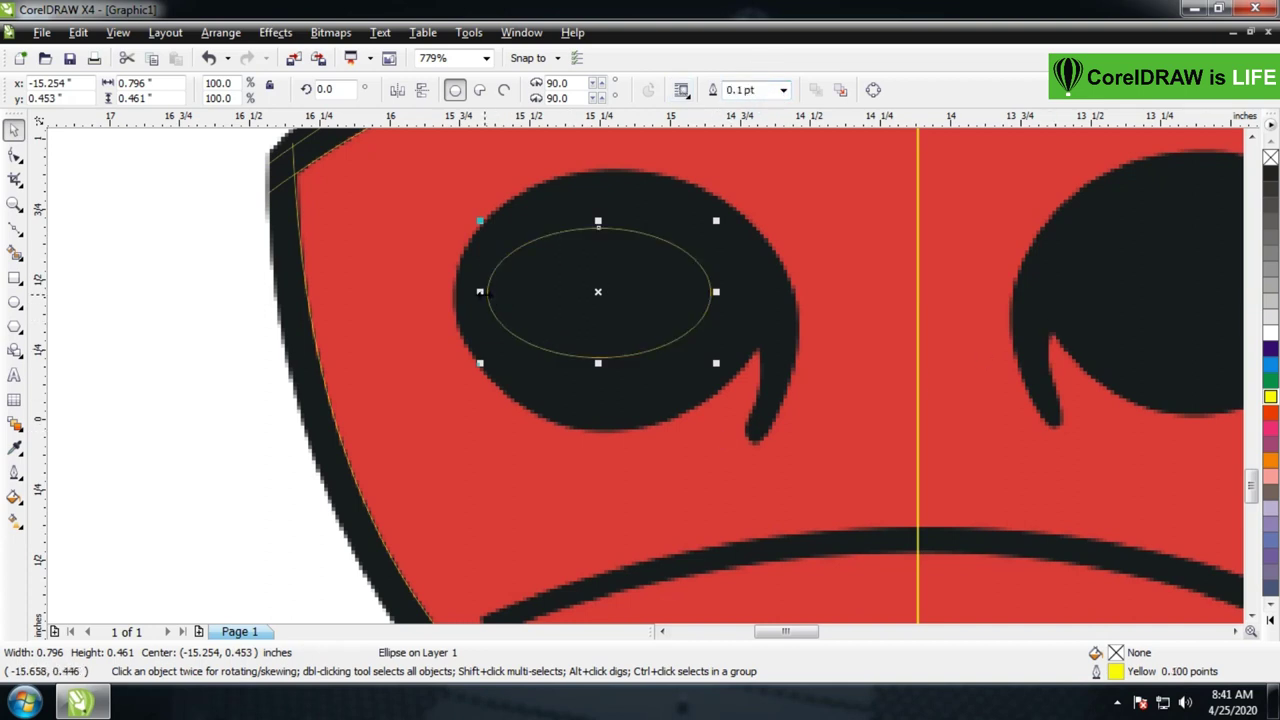
Stretch the ellipse to about 1.1 by 0.93 inches so it fits the left nostril's round main body
{"action": "left_click_drag", "start_coordinate": [480, 291], "coordinate": [445, 291]}
{"action": "left_click_drag", "start_coordinate": [716, 291], "coordinate": [788, 291]}
{"action": "left_click_drag", "start_coordinate": [617, 222], "coordinate": [617, 167]}
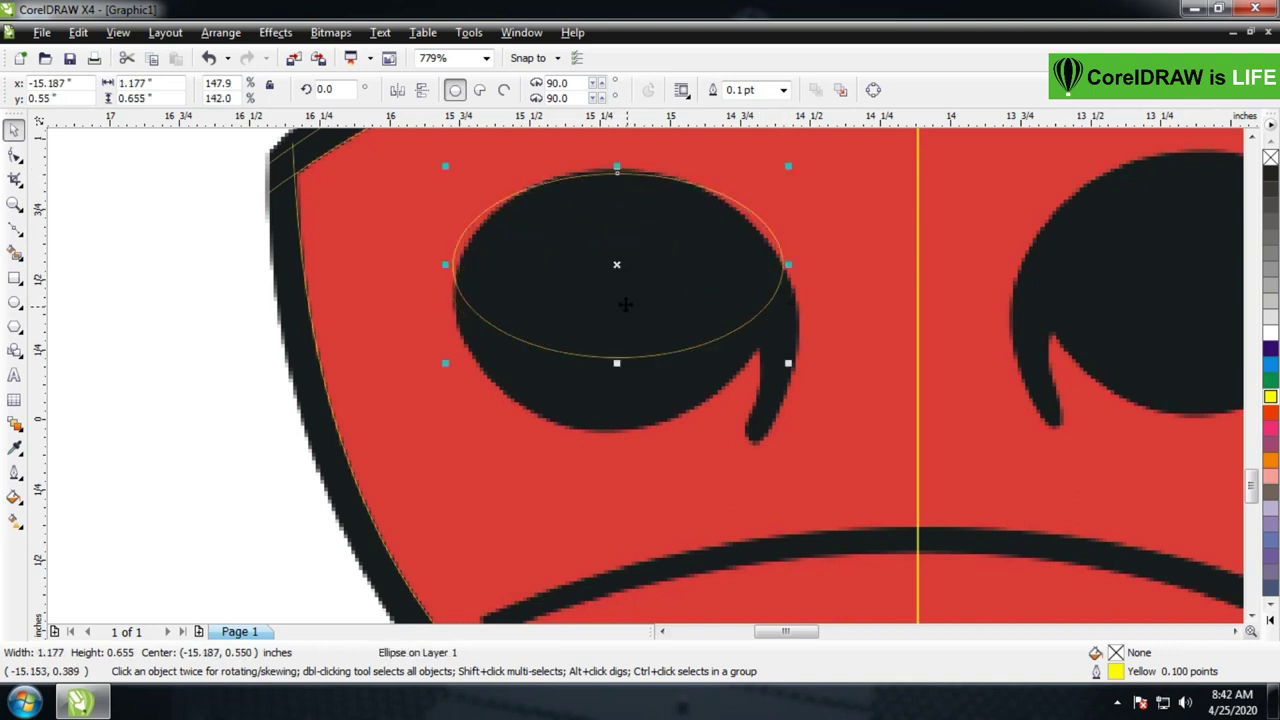
{"action": "left_click_drag", "start_coordinate": [617, 363], "coordinate": [616, 437]}
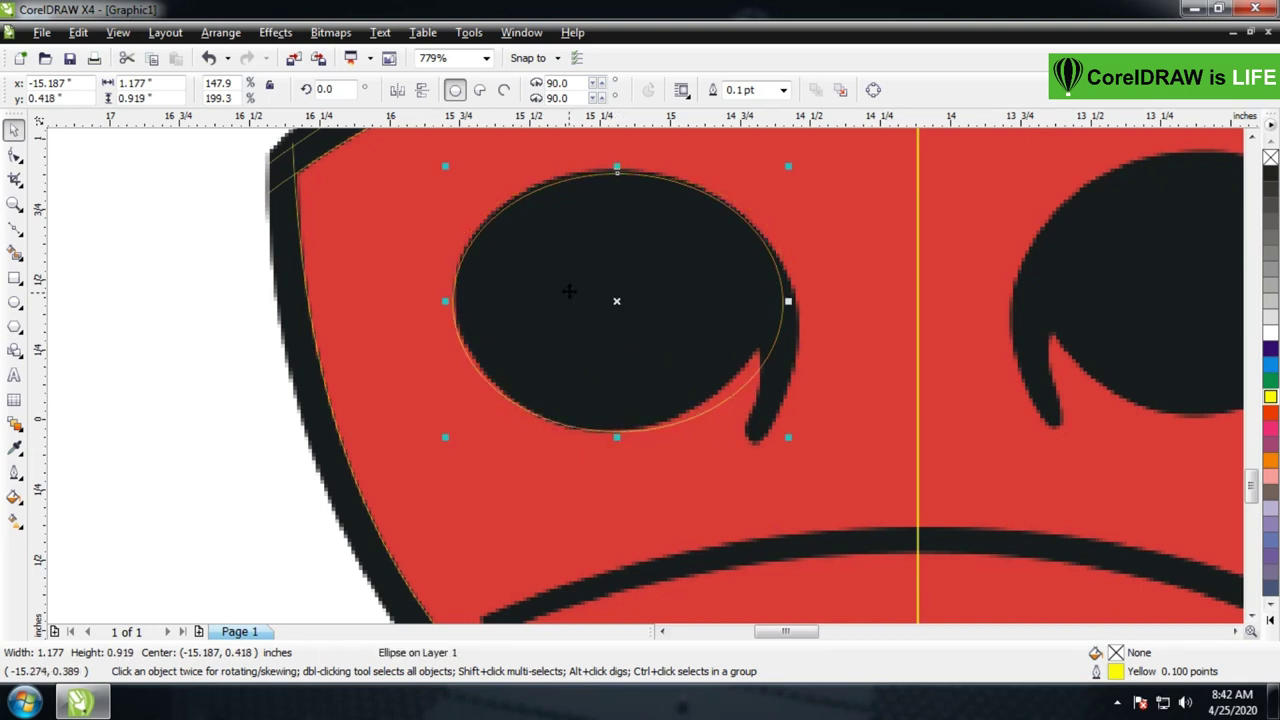
{"action": "left_click_drag", "start_coordinate": [611, 160], "coordinate": [615, 159]}
{"action": "left_click_drag", "start_coordinate": [788, 299], "coordinate": [766, 299]}
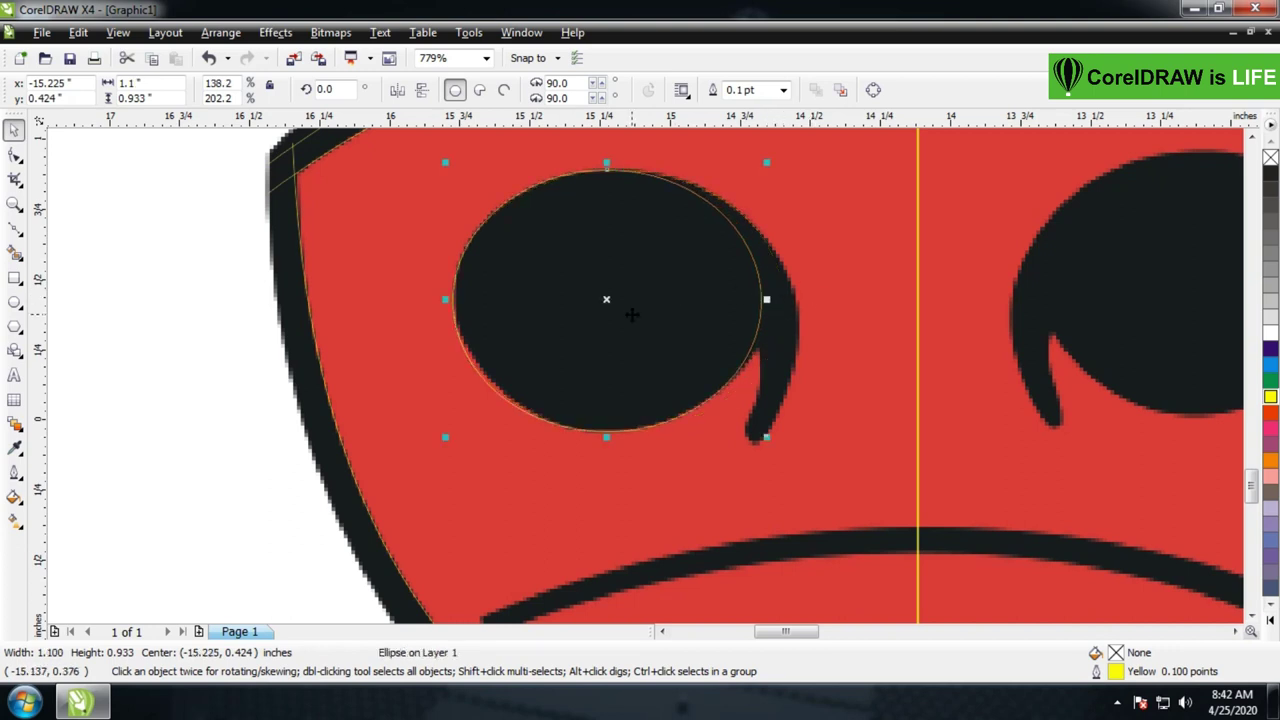
Make two copies of the ellipse, stretched to about 1.18 inches high, aligned with the nostril hook's outer and inner edges
{"action": "left_click_drag", "start_coordinate": [627, 313], "coordinate": [643, 336]}
{"action": "left_click_drag", "start_coordinate": [643, 437], "coordinate": [653, 506]}
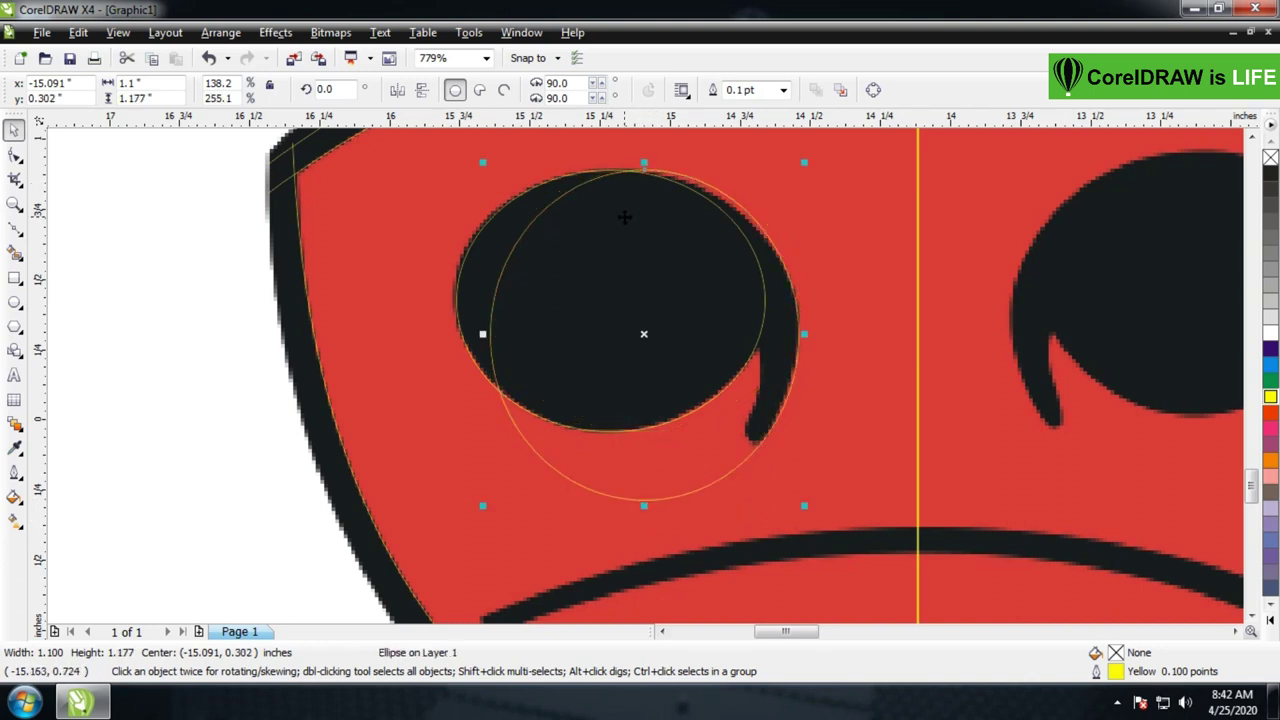
{"action": "key", "text": "Left"}
{"action": "key", "text": "Right"}
{"action": "key", "text": "Left"}
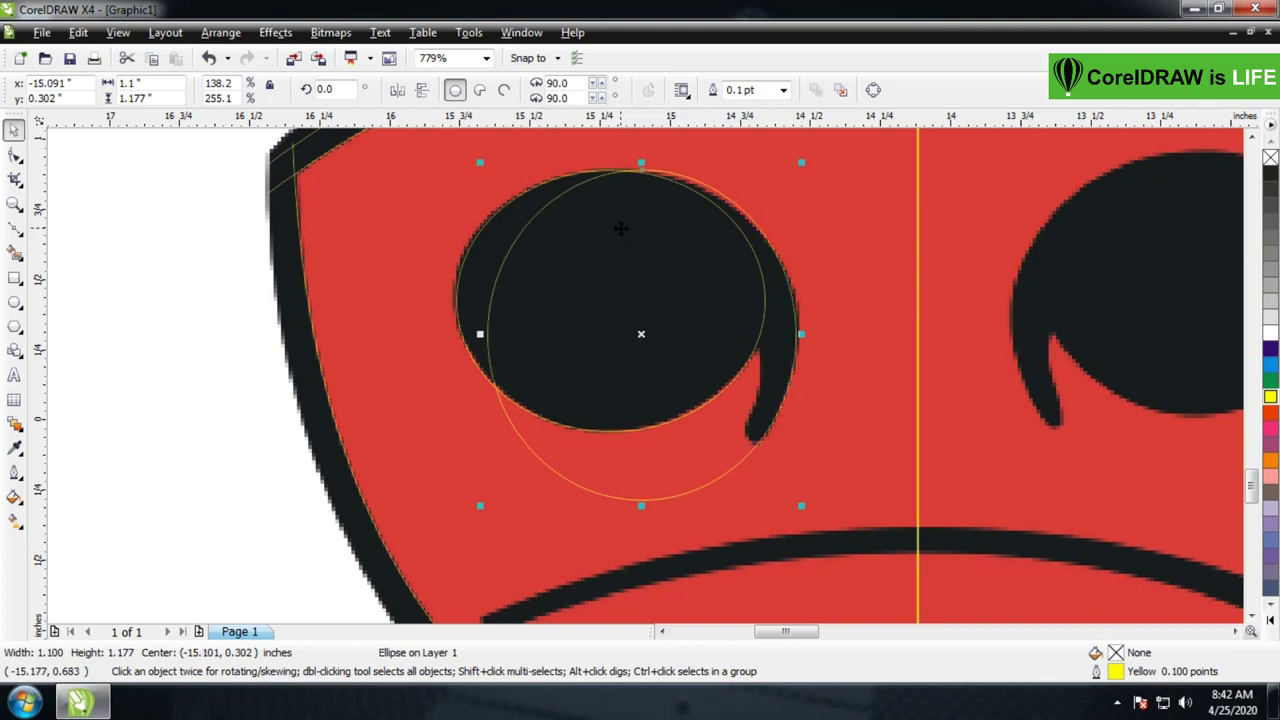
{"action": "left_click_drag", "start_coordinate": [641, 263], "coordinate": [608, 282]}
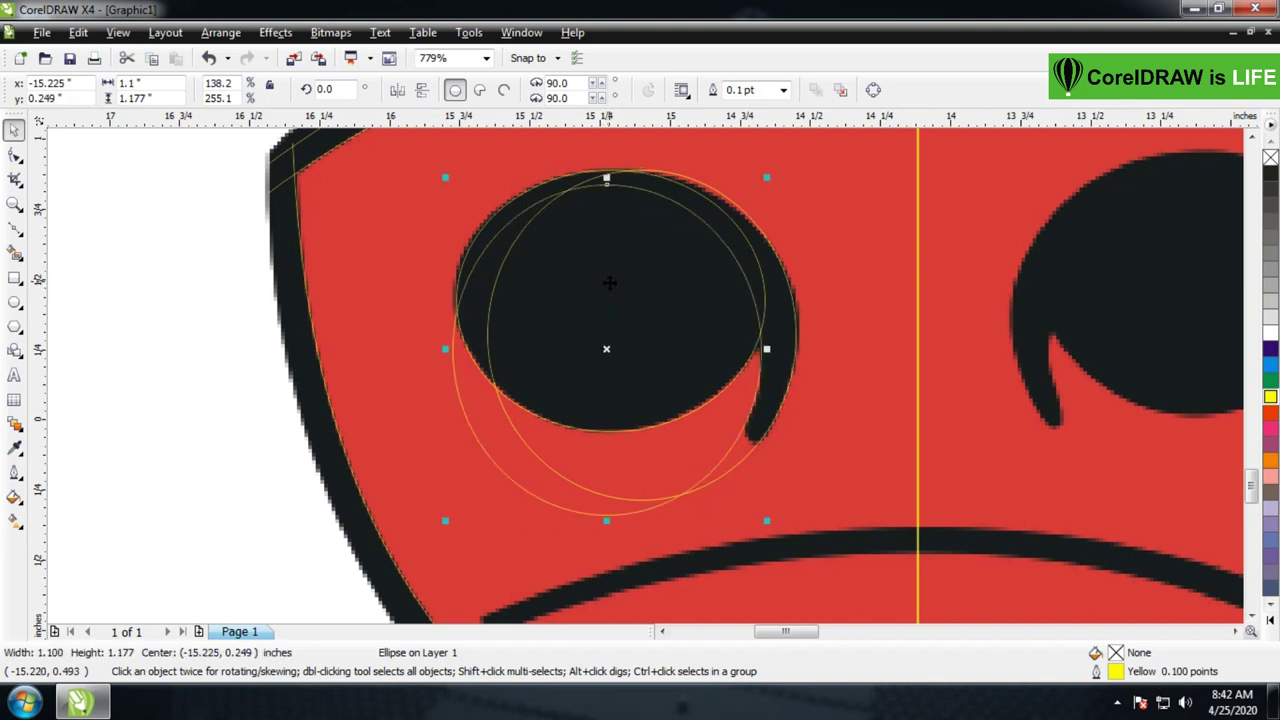
{"action": "left_click", "coordinate": [860, 395]}
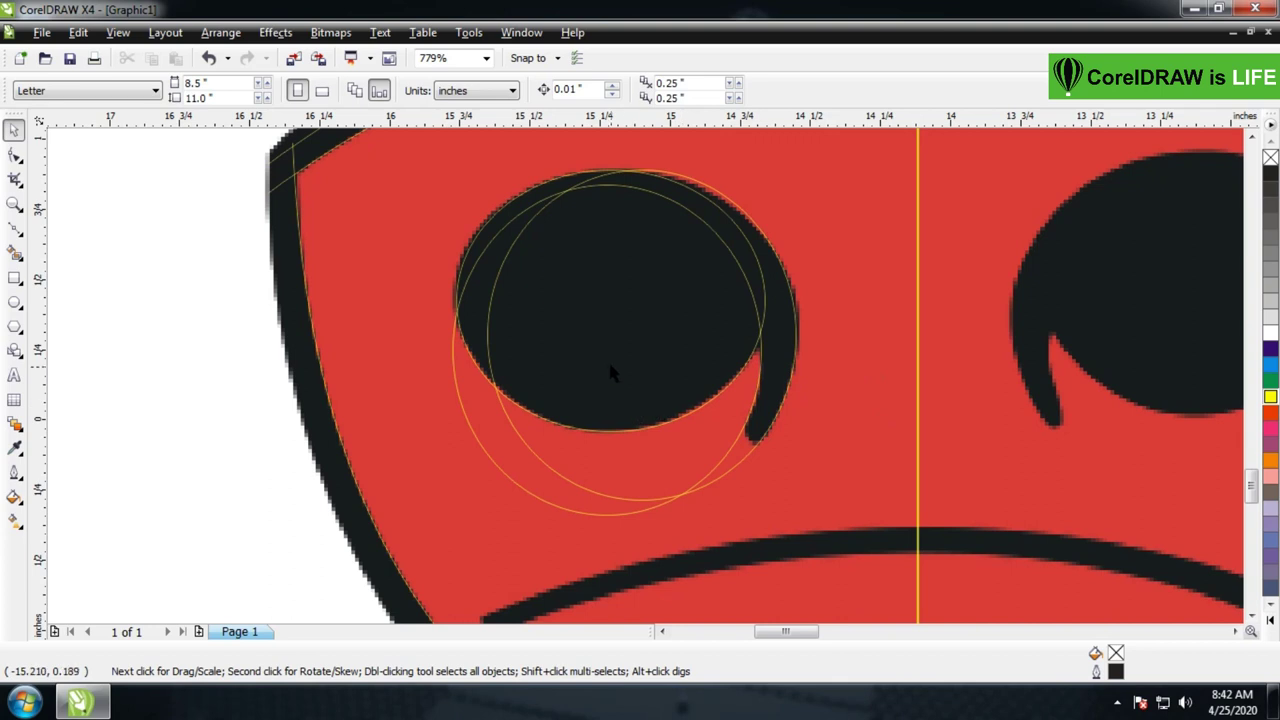
Duplicate an ellipse, scale the copy down to about 0.13 by 0.14 inches, and place it at the nostril hook's tip
{"action": "left_click_drag", "start_coordinate": [530, 488], "coordinate": [851, 509]}
{"action": "left_click_drag", "start_coordinate": [1094, 210], "coordinate": [893, 502]}
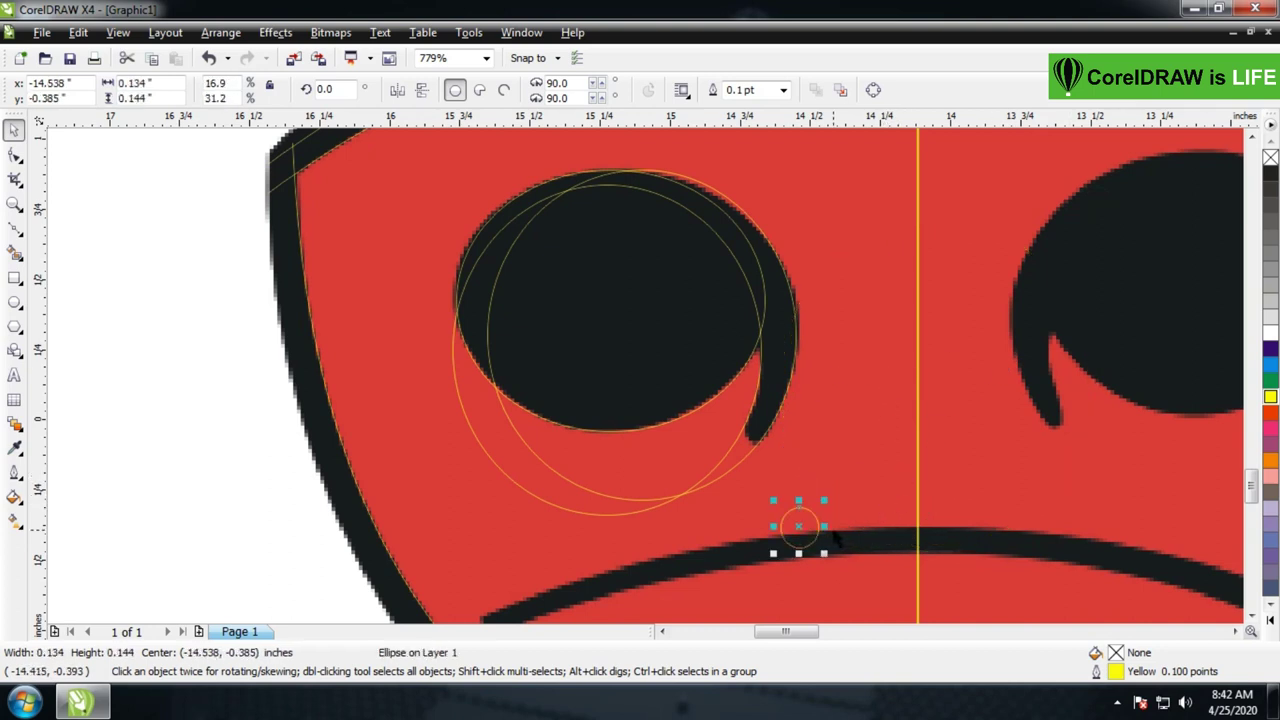
{"action": "left_click_drag", "start_coordinate": [805, 538], "coordinate": [760, 430]}
Shrink the small ellipse to about 0.08 by 0.09 inches and fit it inside the hook's rounded tip
{"action": "key", "text": "z"}
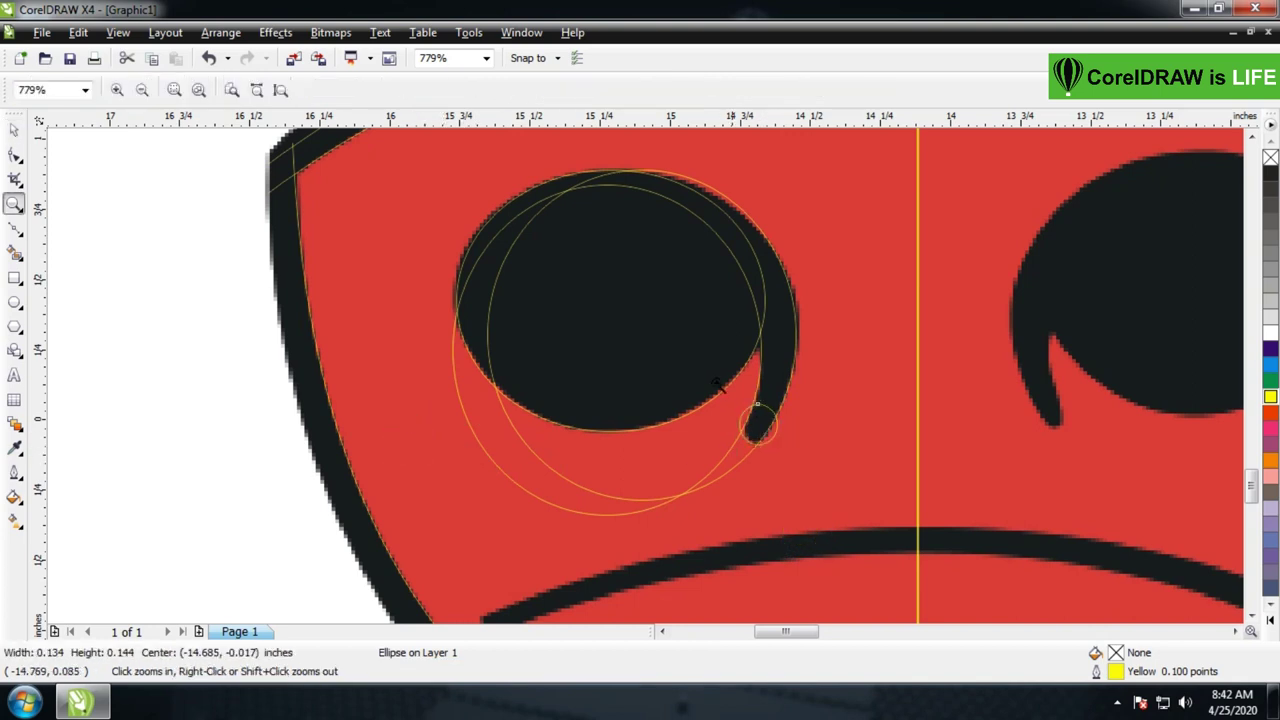
{"action": "left_click", "coordinate": [858, 462]}
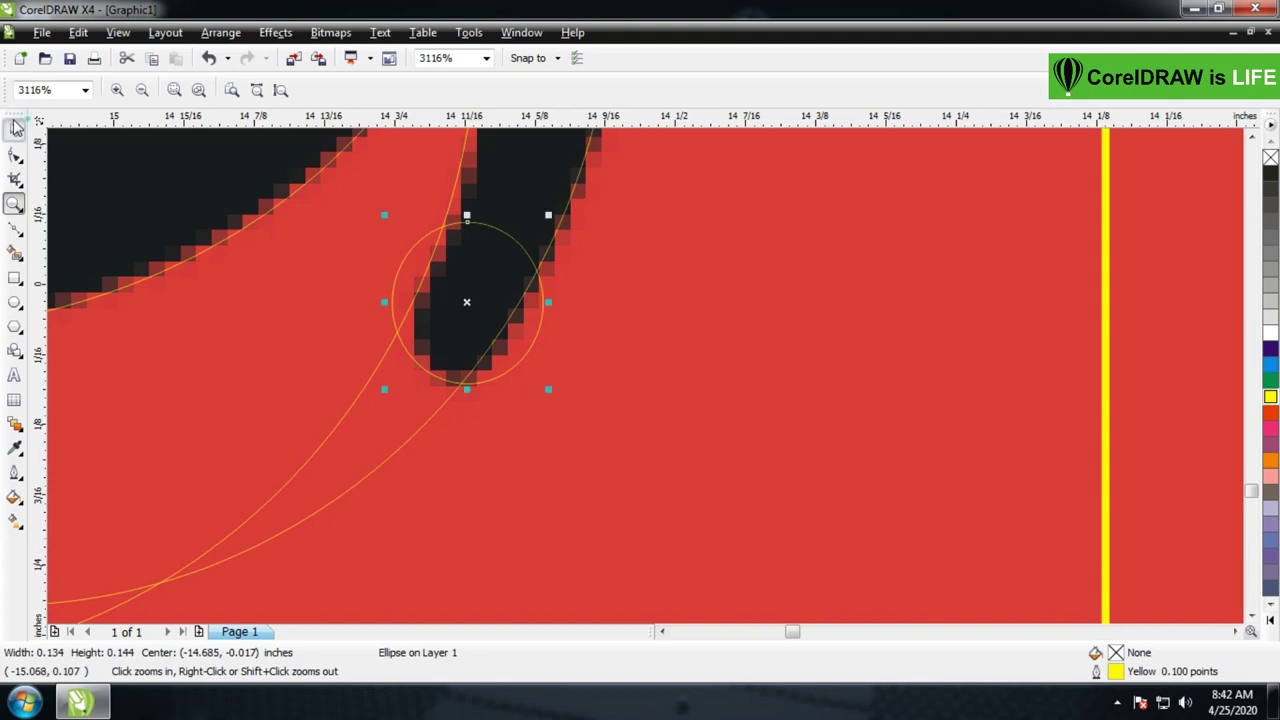
{"action": "left_click", "coordinate": [14, 130]}
{"action": "left_click_drag", "start_coordinate": [548, 214], "coordinate": [437, 332]}
{"action": "left_click", "coordinate": [423, 350]}
{"action": "mouse_move", "coordinate": [474, 294]}
{"action": "left_mouse_down"}
{"action": "mouse_move", "coordinate": [506, 260]}
{"action": "mouse_move", "coordinate": [482, 318]}
{"action": "left_mouse_up"}
{"action": "left_click_drag", "start_coordinate": [480, 318], "coordinate": [480, 318]}
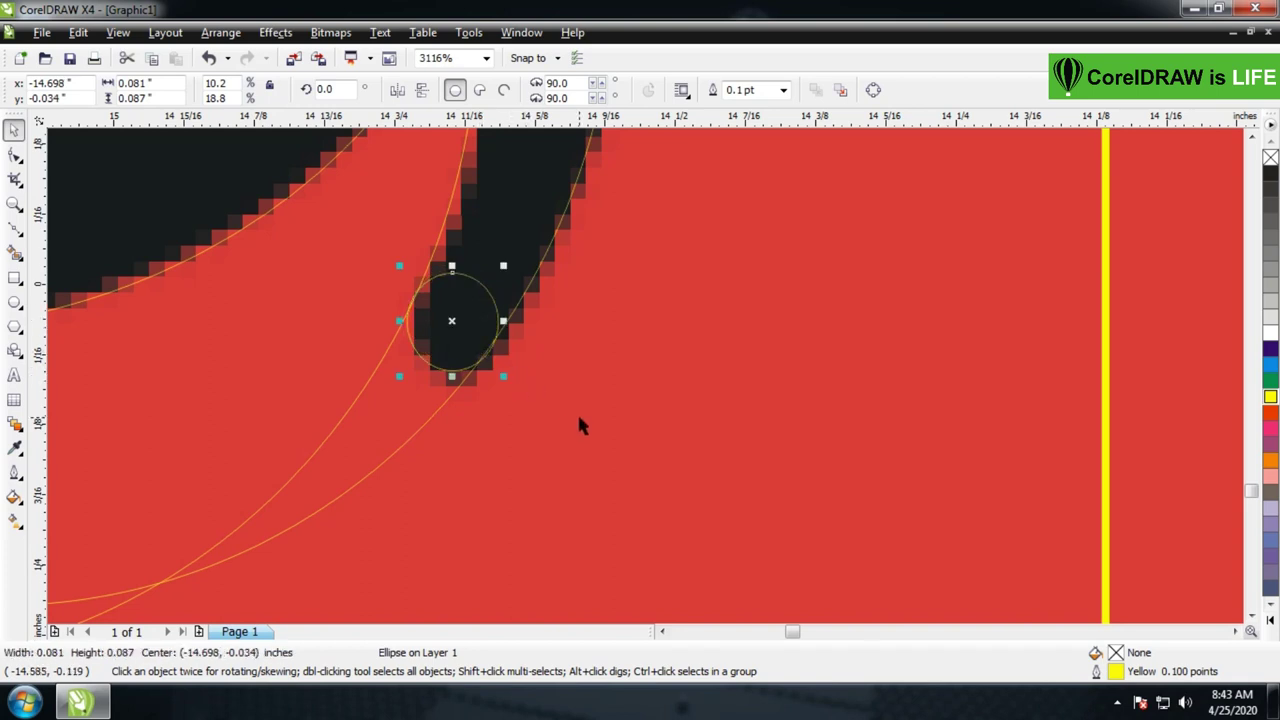
{"action": "key", "text": "Escape"}
Smart-fill all enclosed regions of the left nostril, including its hook and rounded tip, with orange and a 0.5 pt black outline
{"action": "scroll", "coordinate": [603, 402], "scroll_direction": "down", "scroll_amount": 5}
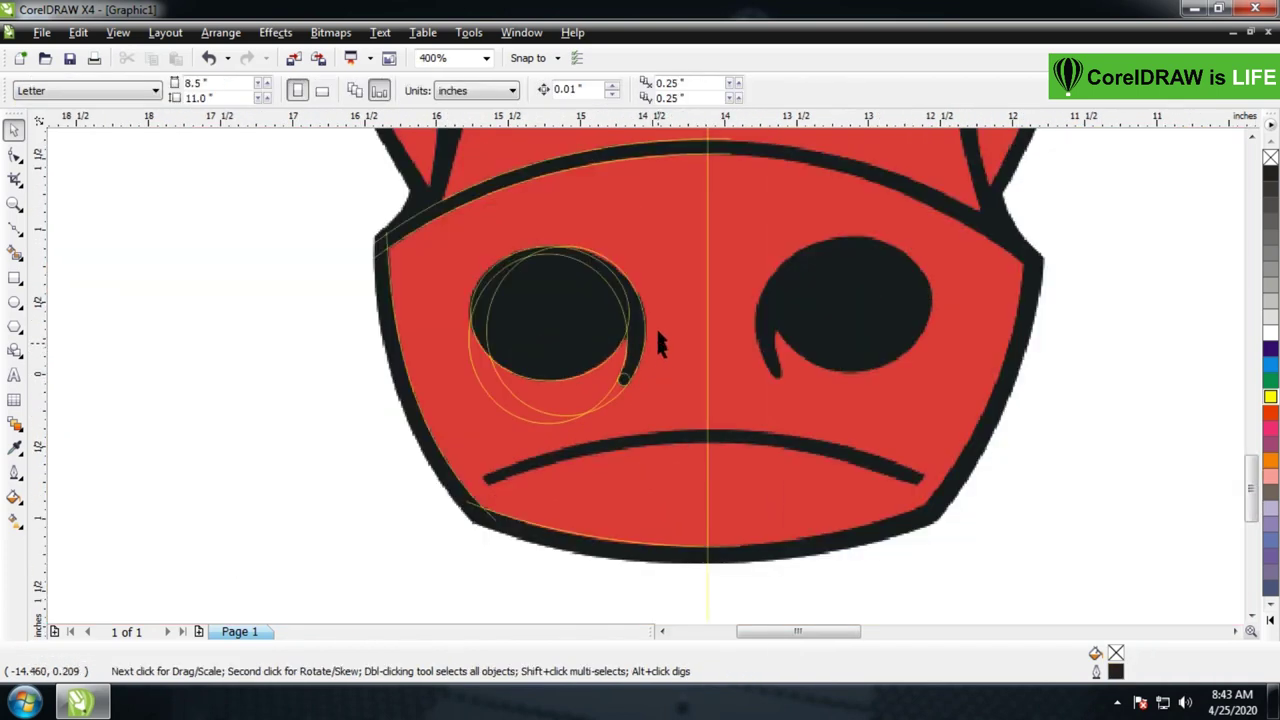
{"action": "key", "text": "z"}
{"action": "left_click_drag", "start_coordinate": [445, 232], "coordinate": [704, 418]}
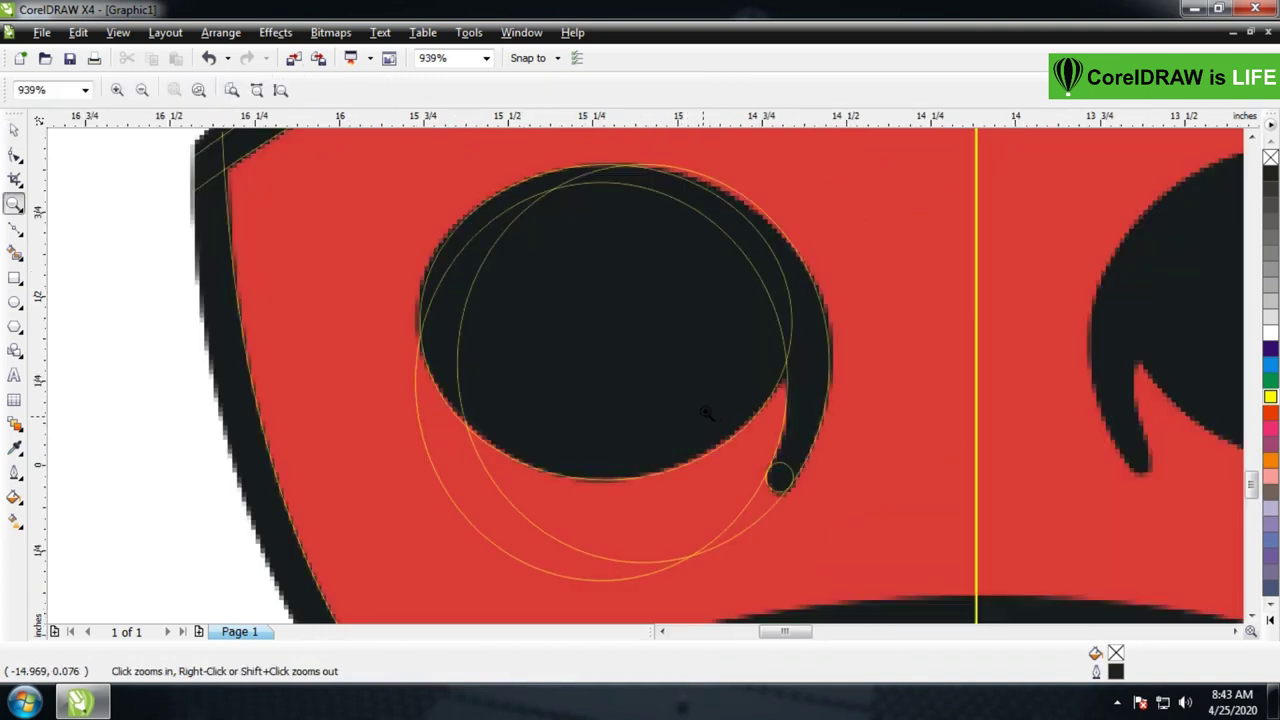
{"action": "left_click", "coordinate": [14, 253]}
{"action": "left_click", "coordinate": [461, 233]}
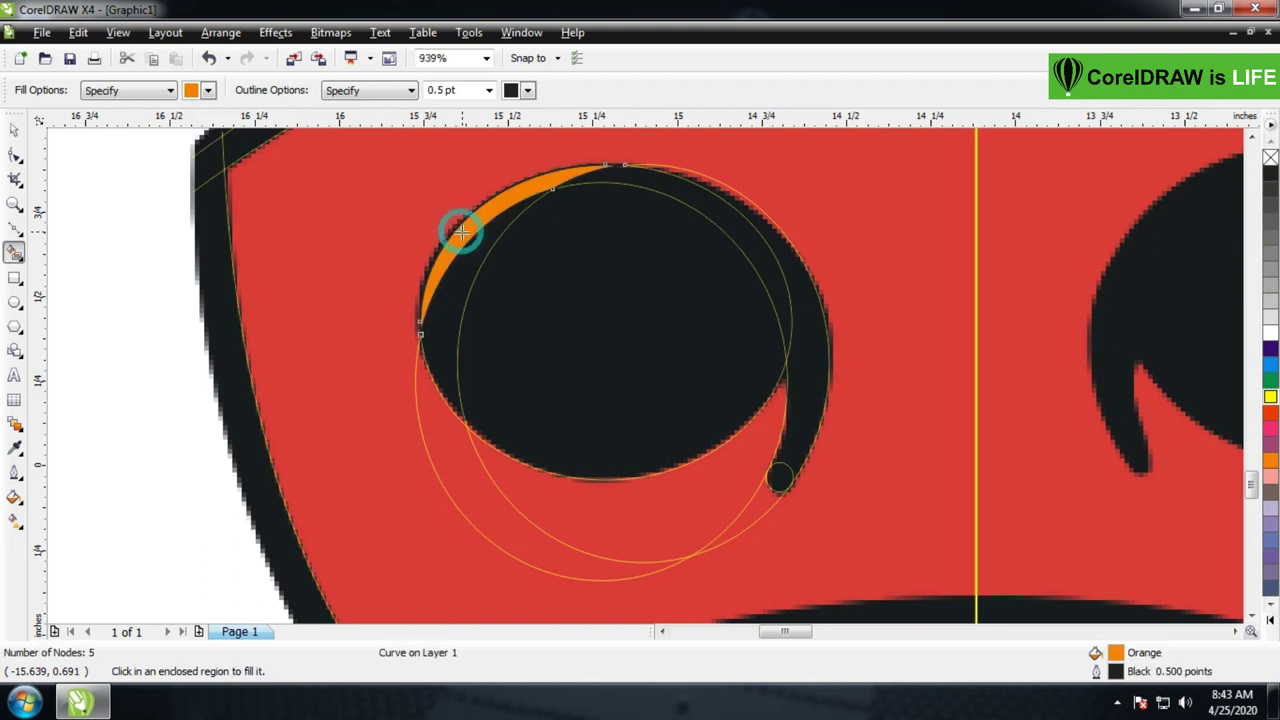
{"action": "left_click", "coordinate": [463, 290]}
{"action": "left_click", "coordinate": [619, 305]}
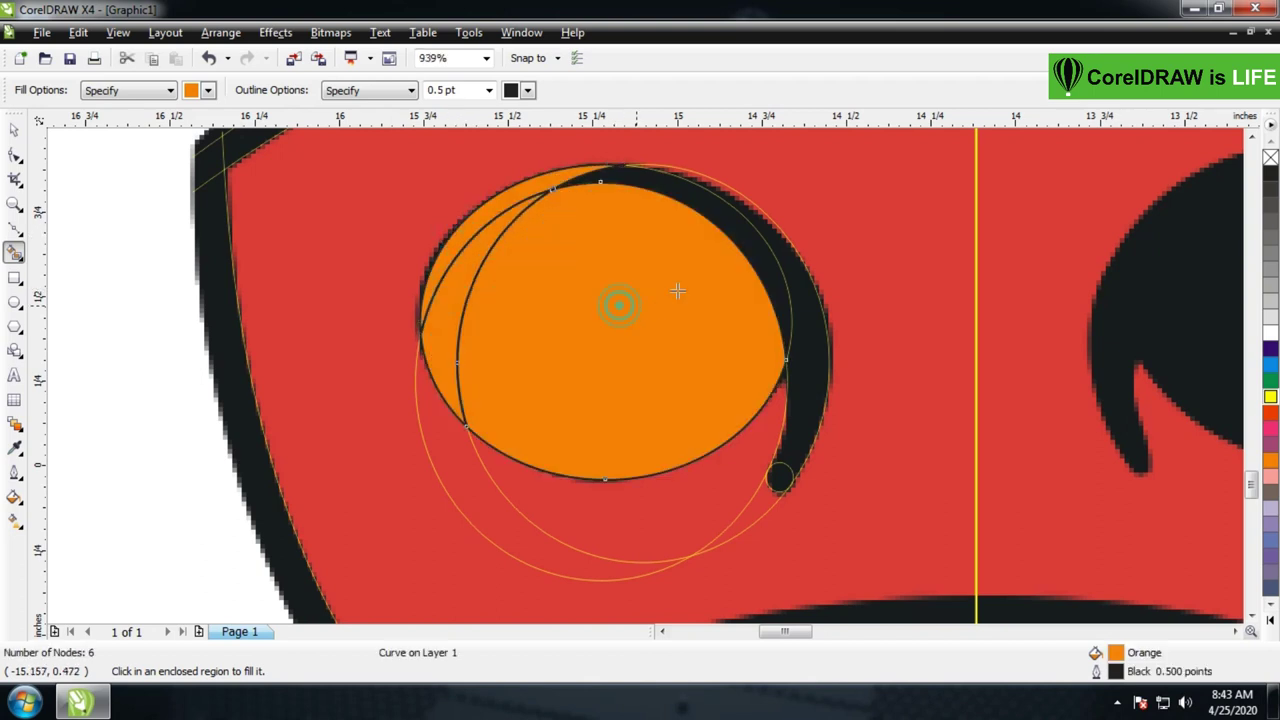
{"action": "left_click", "coordinate": [701, 185]}
{"action": "left_click", "coordinate": [764, 217]}
{"action": "left_click", "coordinate": [780, 476]}
{"action": "left_click", "coordinate": [14, 130]}
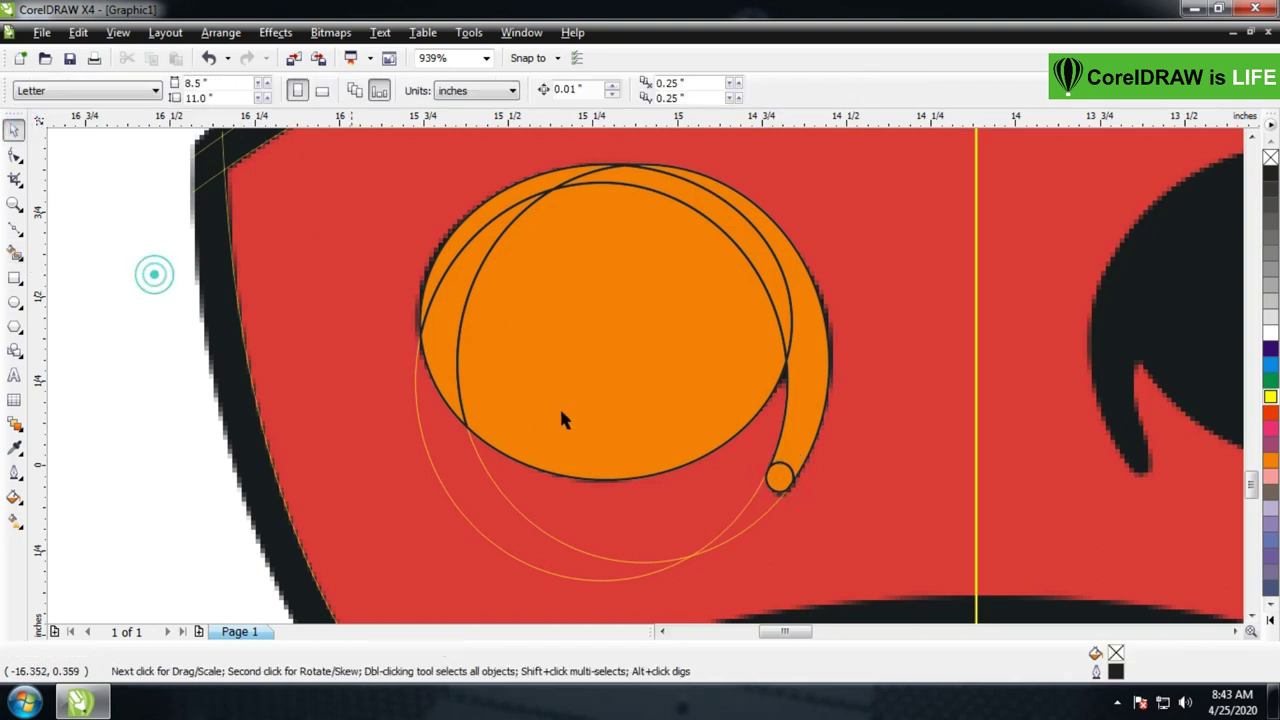
Delete the two tall yellow construction ellipses that extend below the orange nostril pieces
{"action": "left_click", "coordinate": [608, 559]}
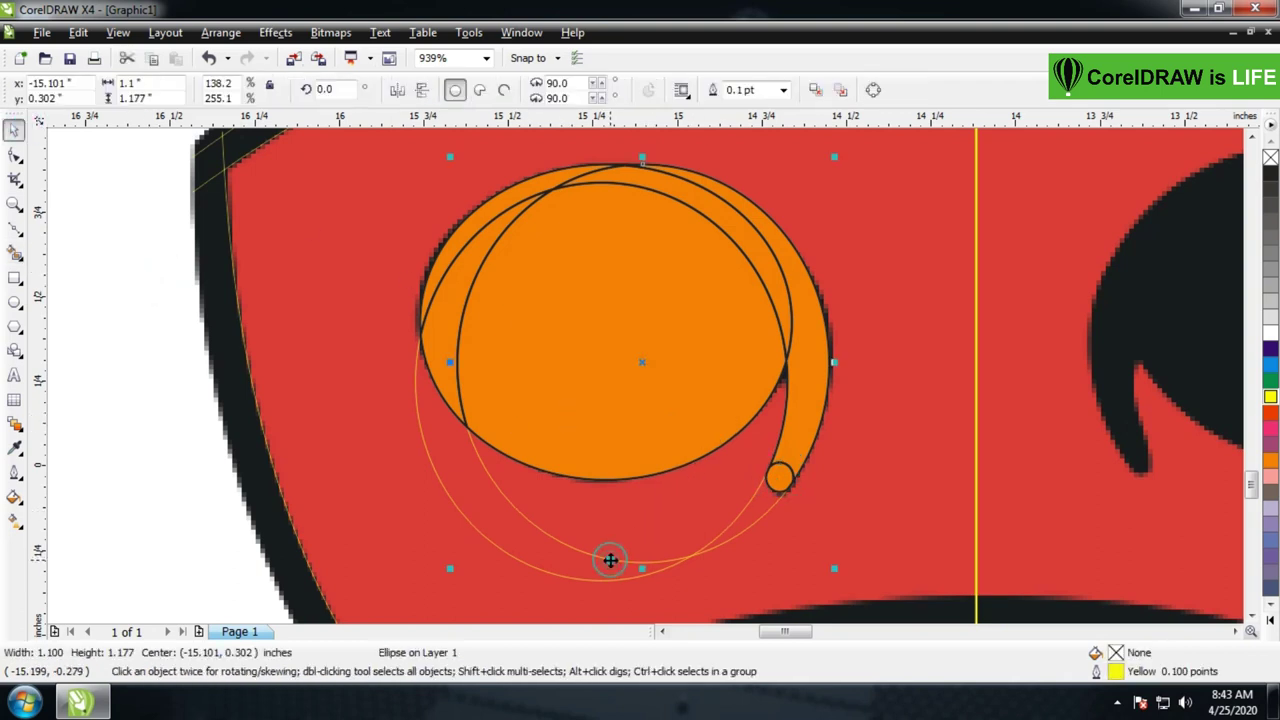
{"action": "left_click", "coordinate": [613, 568]}
{"action": "left_click", "coordinate": [620, 573]}
{"action": "left_click", "coordinate": [775, 525]}
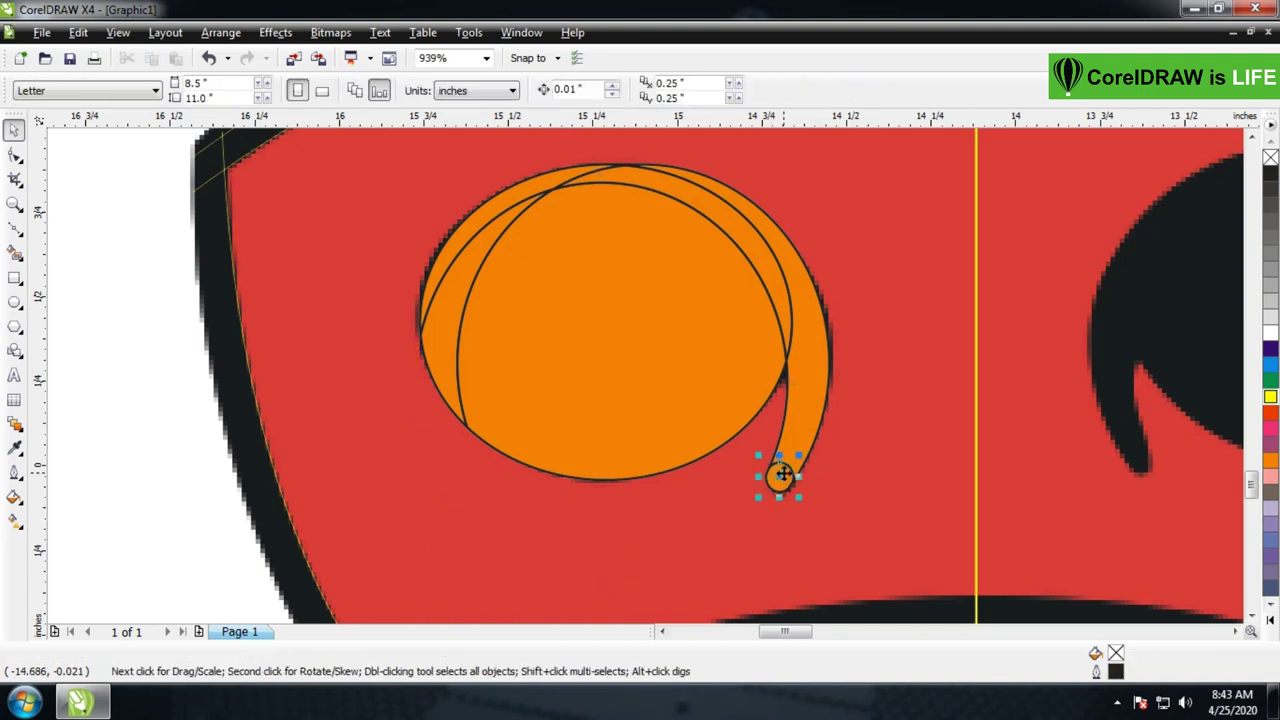
{"action": "left_click", "coordinate": [783, 474]}
{"action": "left_click", "coordinate": [825, 502]}
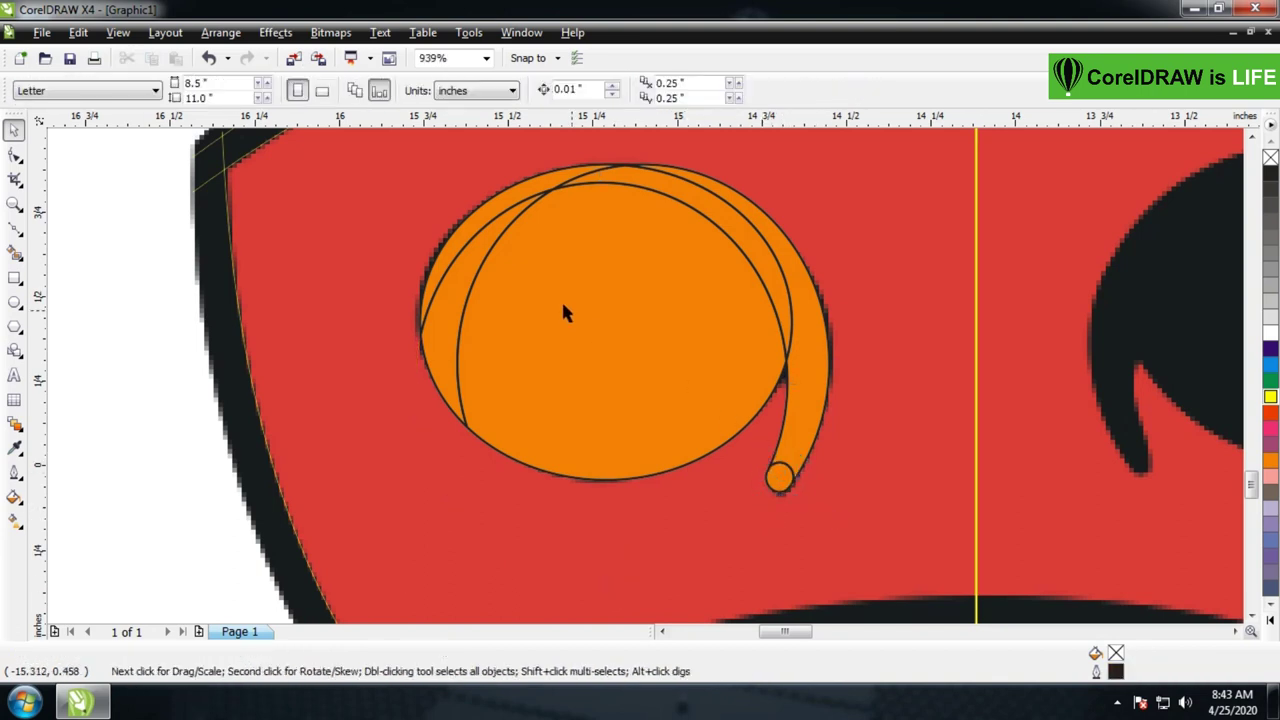
Select all six orange nostril pieces, including the tip circle, and weld them into a single shape
{"action": "left_click", "coordinate": [508, 195]}
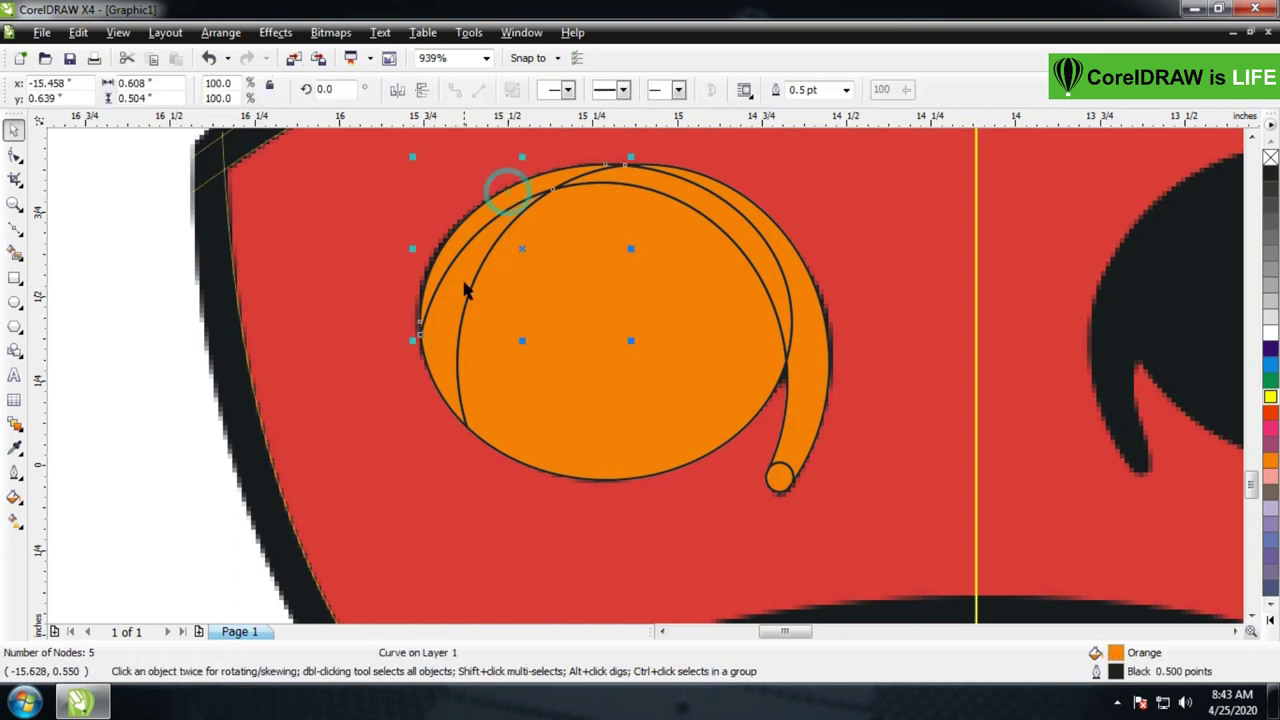
{"action": "left_click", "coordinate": [652, 337], "text": "shift"}
{"action": "left_click", "coordinate": [742, 234], "text": "shift"}
{"action": "left_click", "coordinate": [793, 257], "text": "shift"}
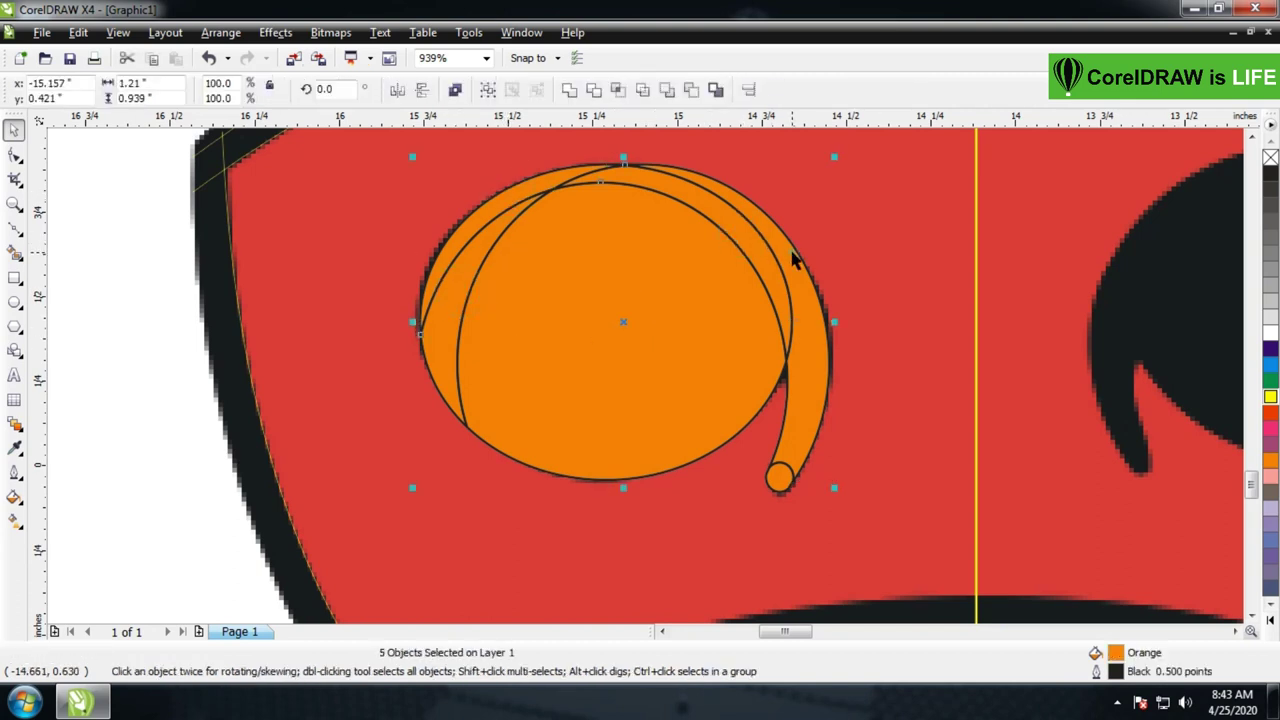
{"action": "left_click", "coordinate": [778, 476], "text": "shift"}
{"action": "left_click", "coordinate": [570, 90]}
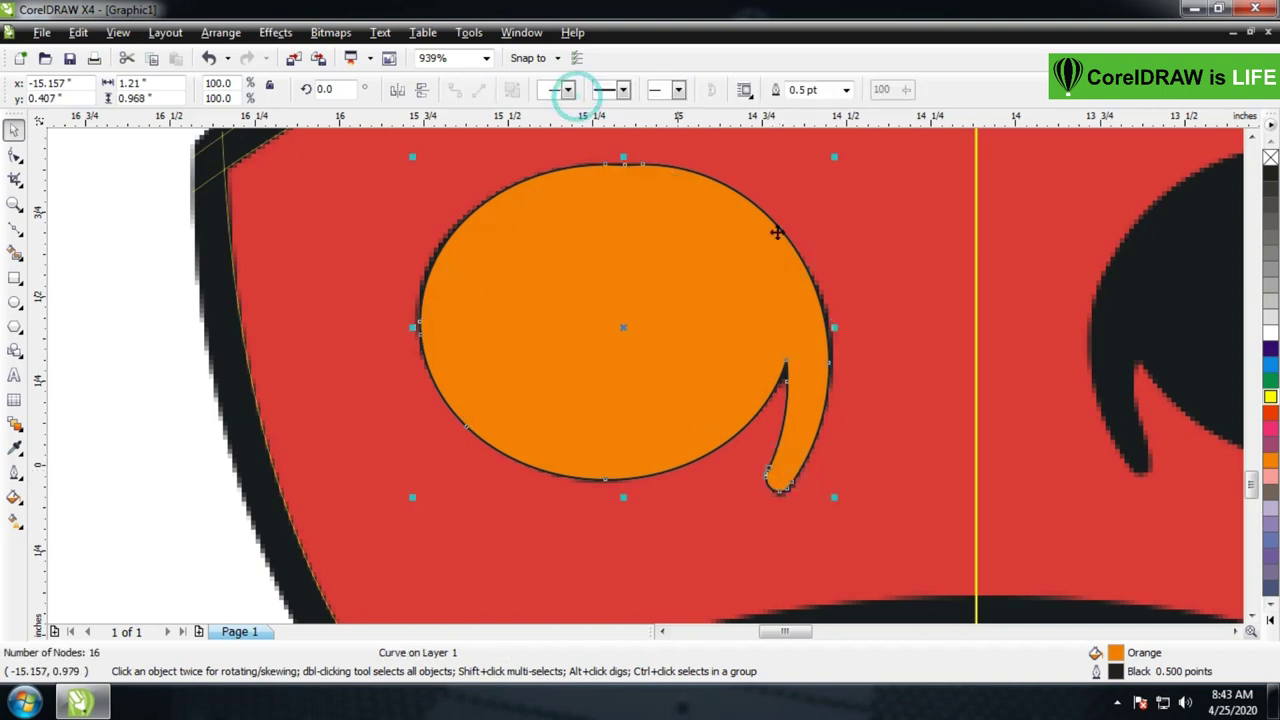
{"action": "key", "text": "Escape"}
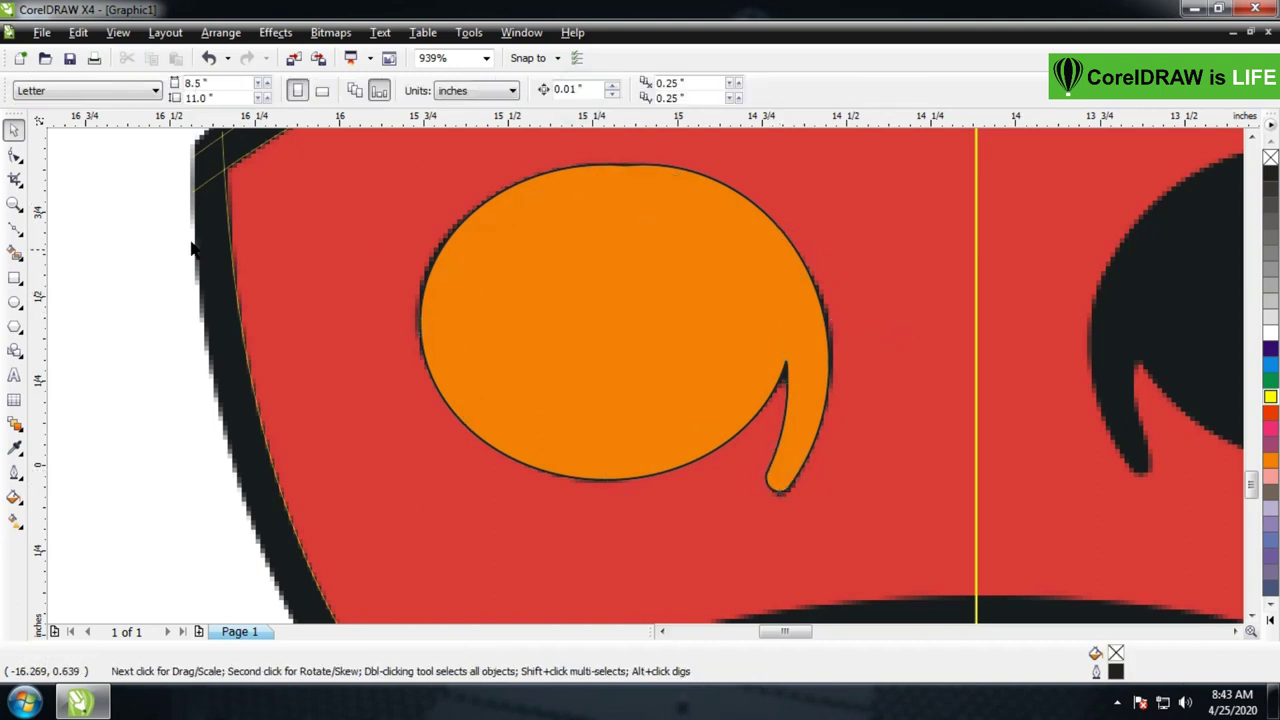
Delete the three adjacent nodes at the top of the welded nostril to smooth its upper contour
{"action": "left_click", "coordinate": [612, 251]}
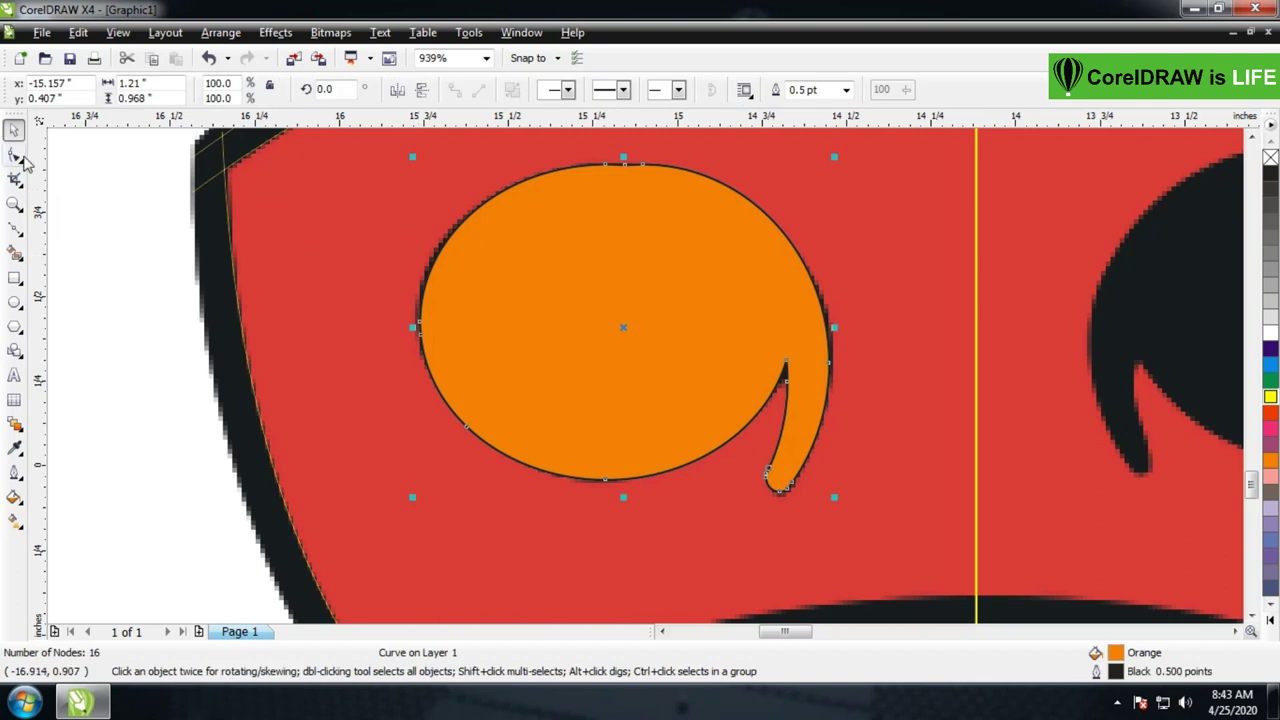
{"action": "left_click", "coordinate": [15, 155]}
{"action": "double_click", "coordinate": [622, 170]}
{"action": "double_click", "coordinate": [605, 165]}
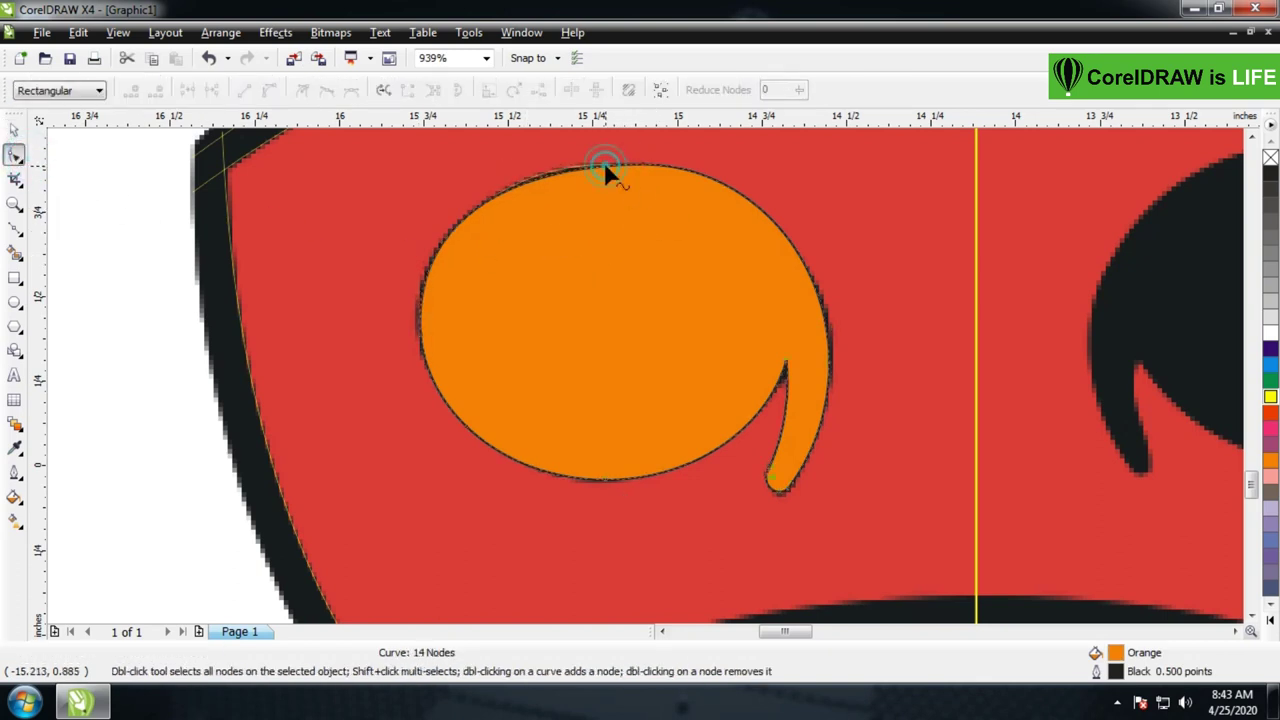
{"action": "double_click", "coordinate": [645, 166]}
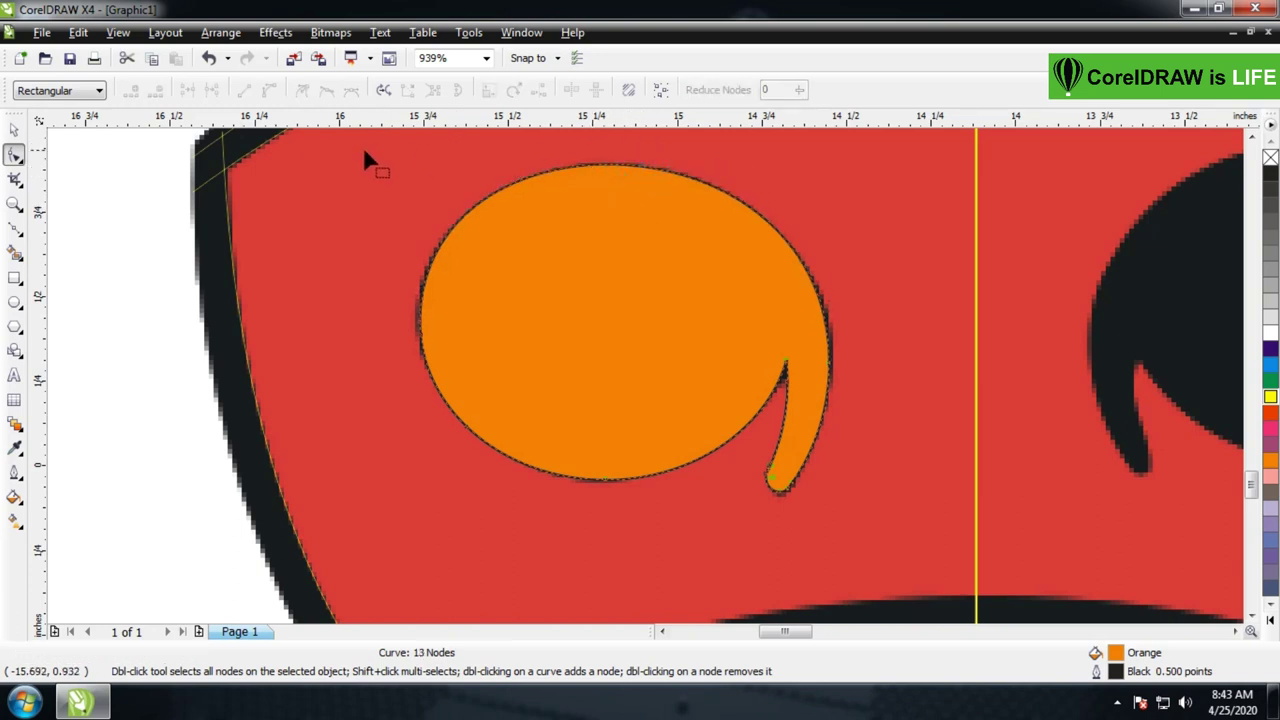
{"action": "left_click", "coordinate": [14, 130]}
{"action": "left_click", "coordinate": [89, 203]}
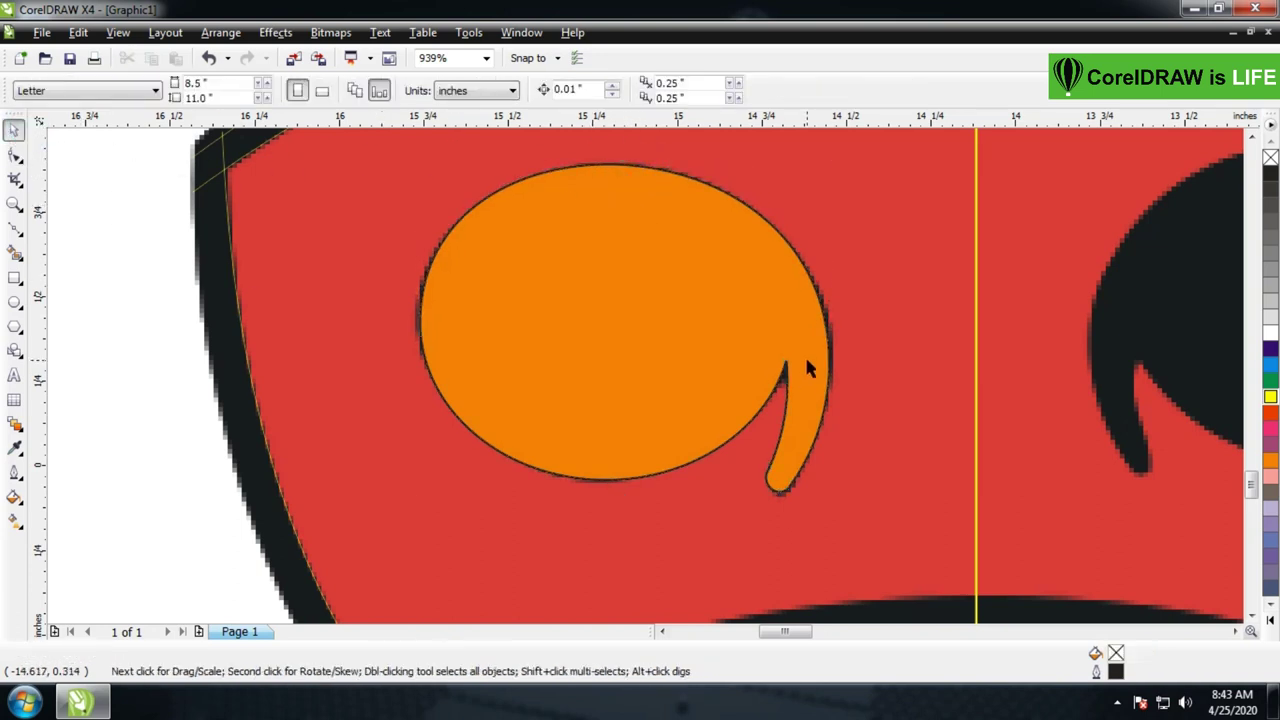
Place a copy of the muzzle's inner bottom contour curve across the black mouth stroke
{"action": "scroll", "coordinate": [804, 354], "scroll_direction": "down", "scroll_amount": 2}
{"action": "scroll", "coordinate": [647, 385], "scroll_direction": "down", "scroll_amount": 2}
{"action": "key", "text": "z"}
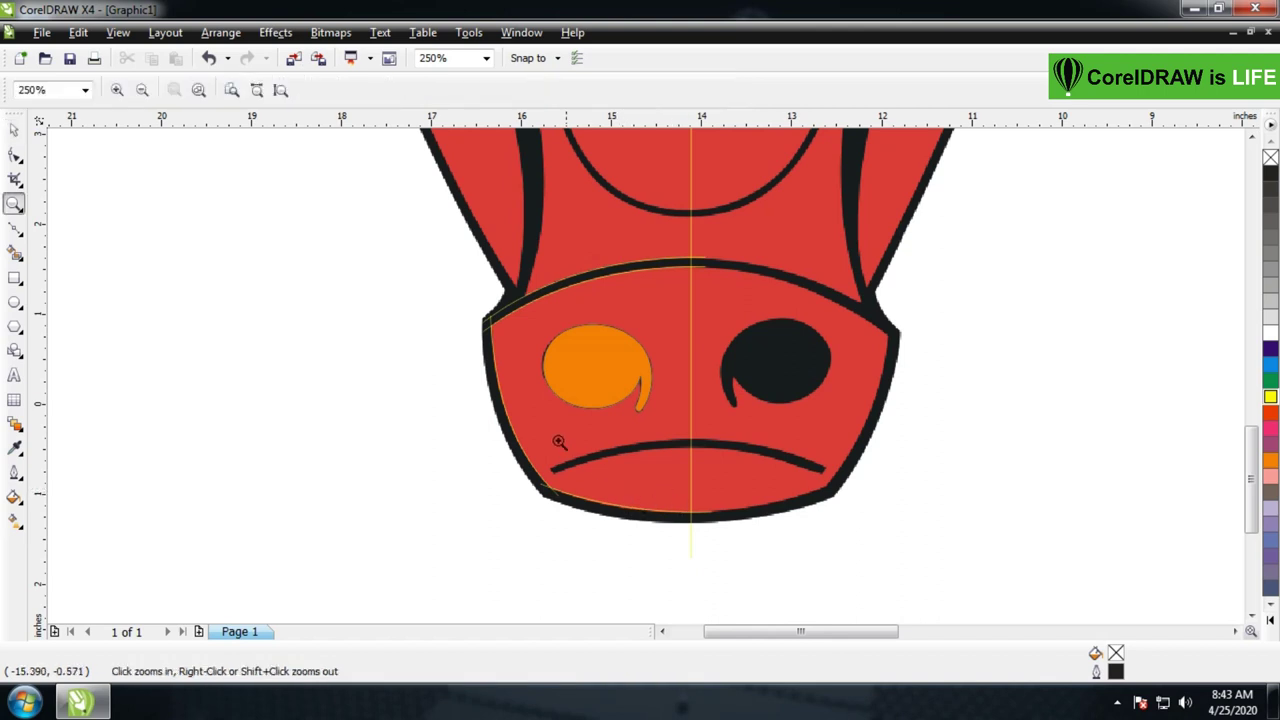
{"action": "left_click_drag", "start_coordinate": [446, 356], "coordinate": [843, 563]}
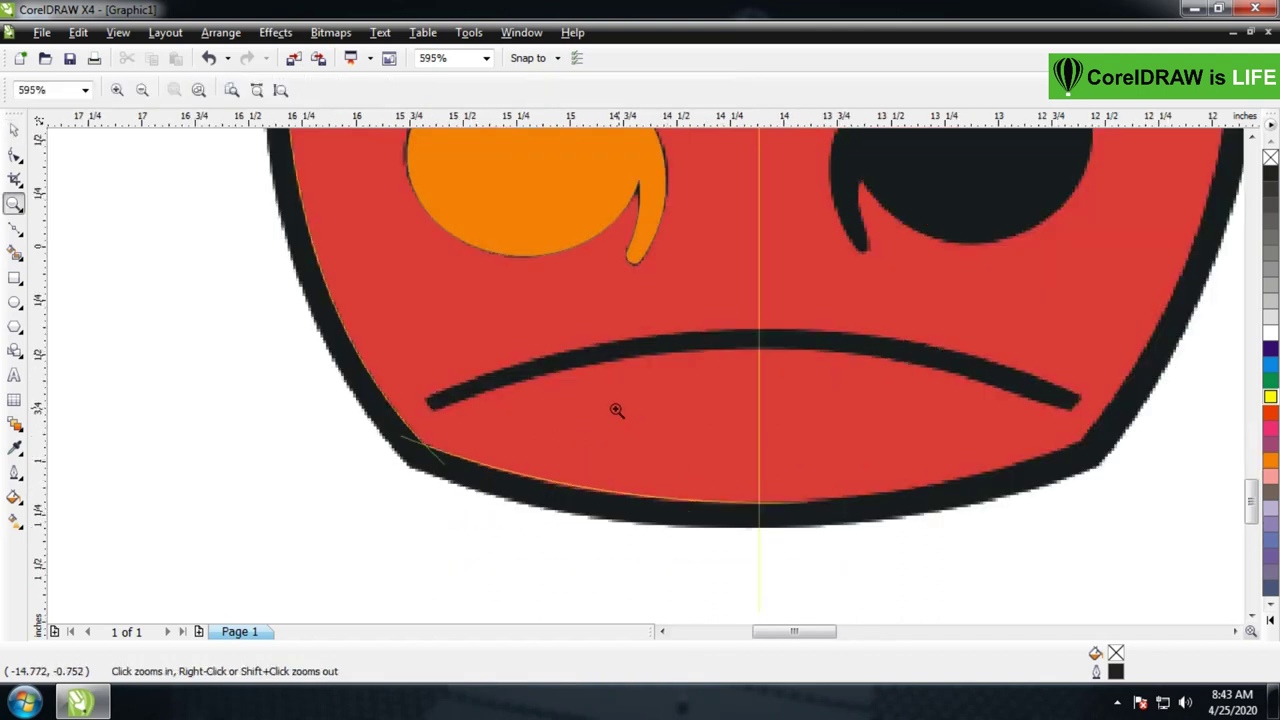
{"action": "left_click", "coordinate": [15, 132]}
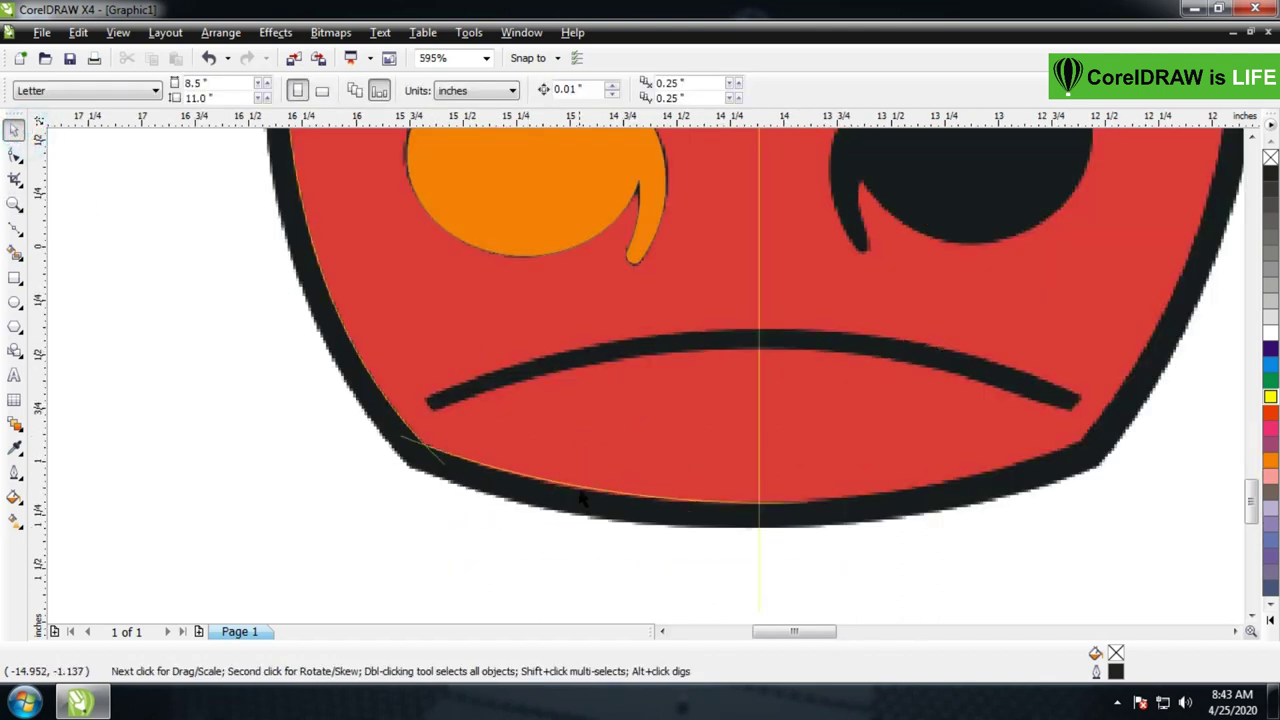
{"action": "left_click_drag", "start_coordinate": [583, 490], "coordinate": [678, 400]}
Convert the copied curve to a straight line and move its ends to the mouth's left tip and just past the centre line
{"action": "left_click", "coordinate": [15, 155]}
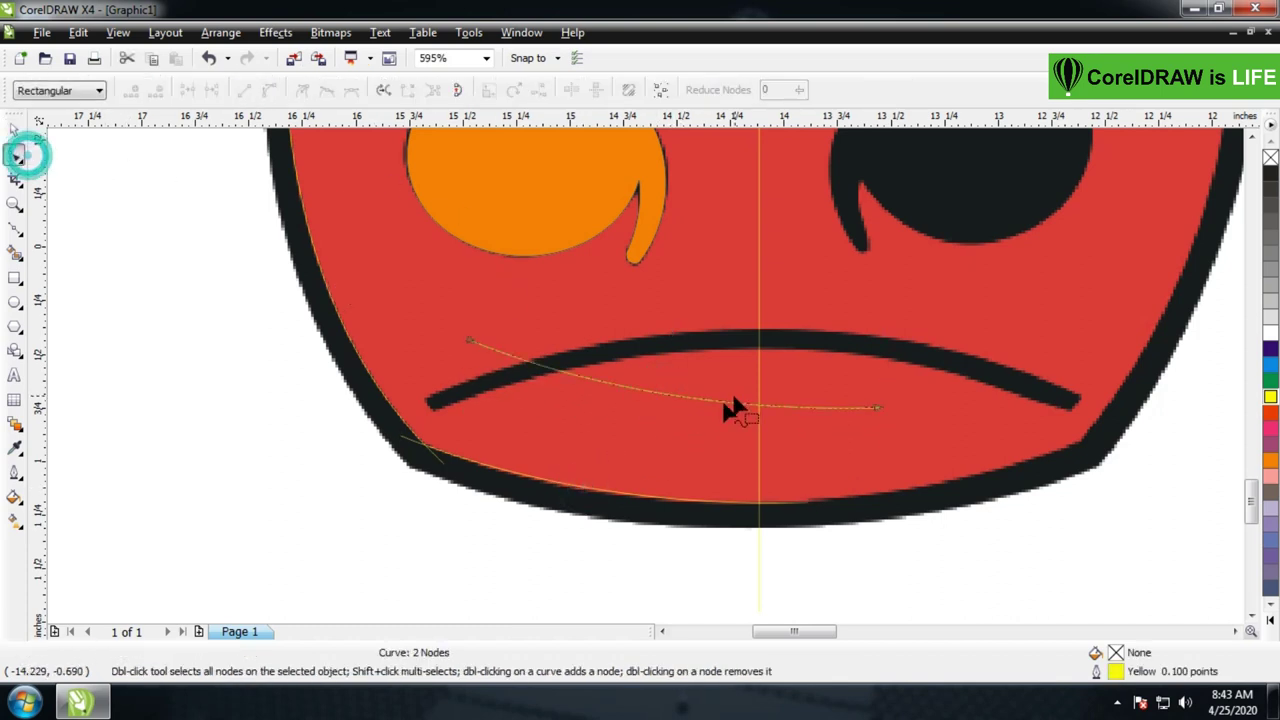
{"action": "right_click", "coordinate": [681, 397]}
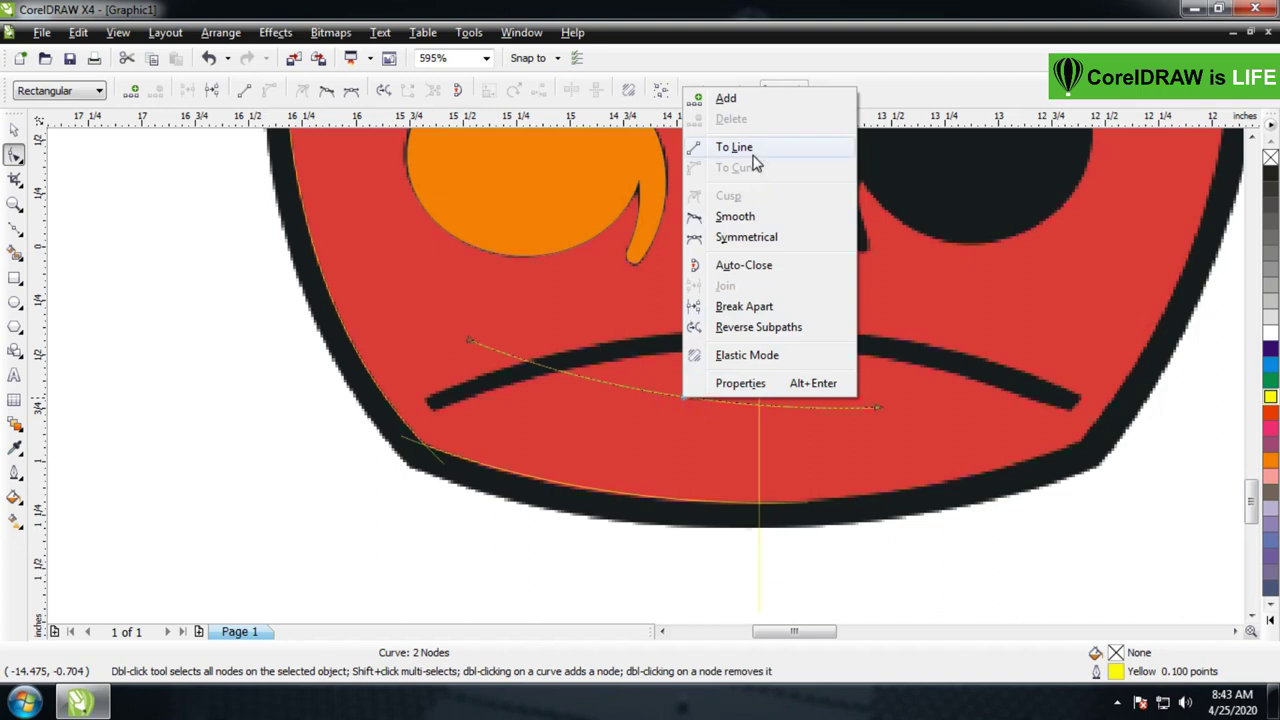
{"action": "left_click", "coordinate": [752, 160]}
{"action": "left_click_drag", "start_coordinate": [474, 343], "coordinate": [418, 403]}
{"action": "left_click_drag", "start_coordinate": [877, 407], "coordinate": [776, 330]}
Convert the mouth line back to a curve and bend it along the upper edge of the mouth stroke
{"action": "right_click", "coordinate": [603, 372]}
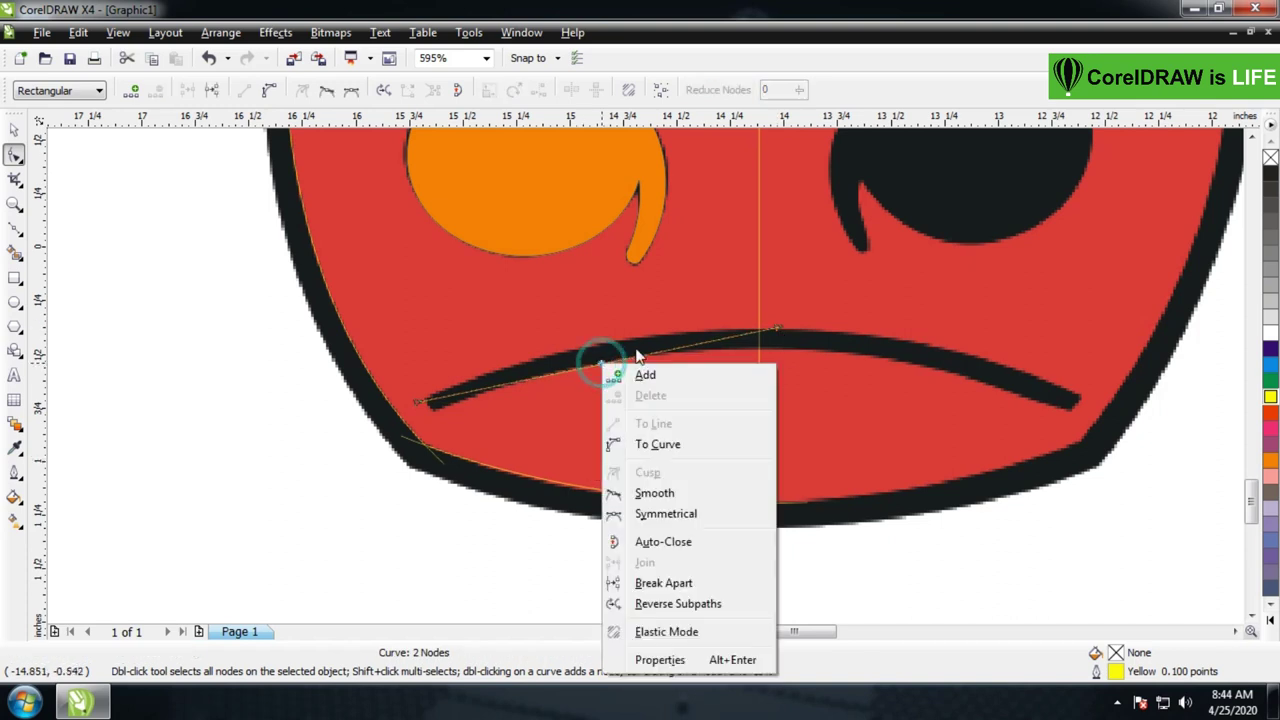
{"action": "left_click", "coordinate": [684, 448]}
{"action": "left_click_drag", "start_coordinate": [604, 368], "coordinate": [584, 351]}
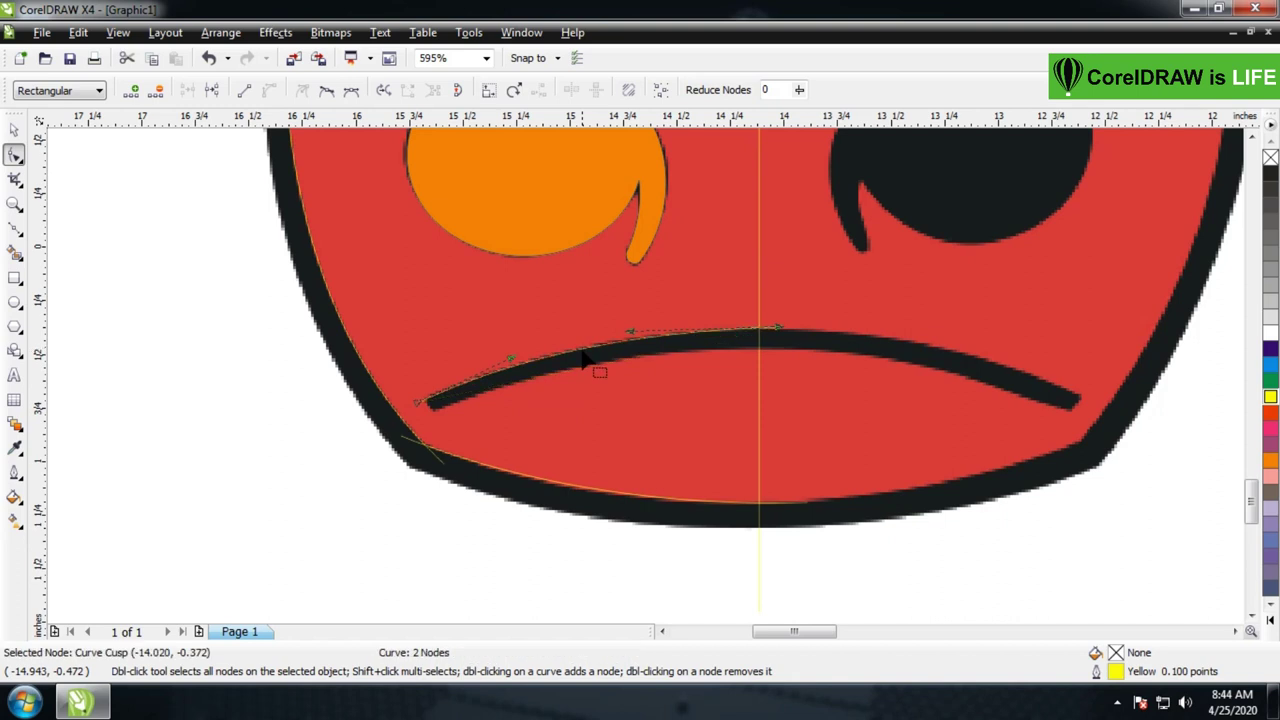
{"action": "left_click", "coordinate": [512, 363]}
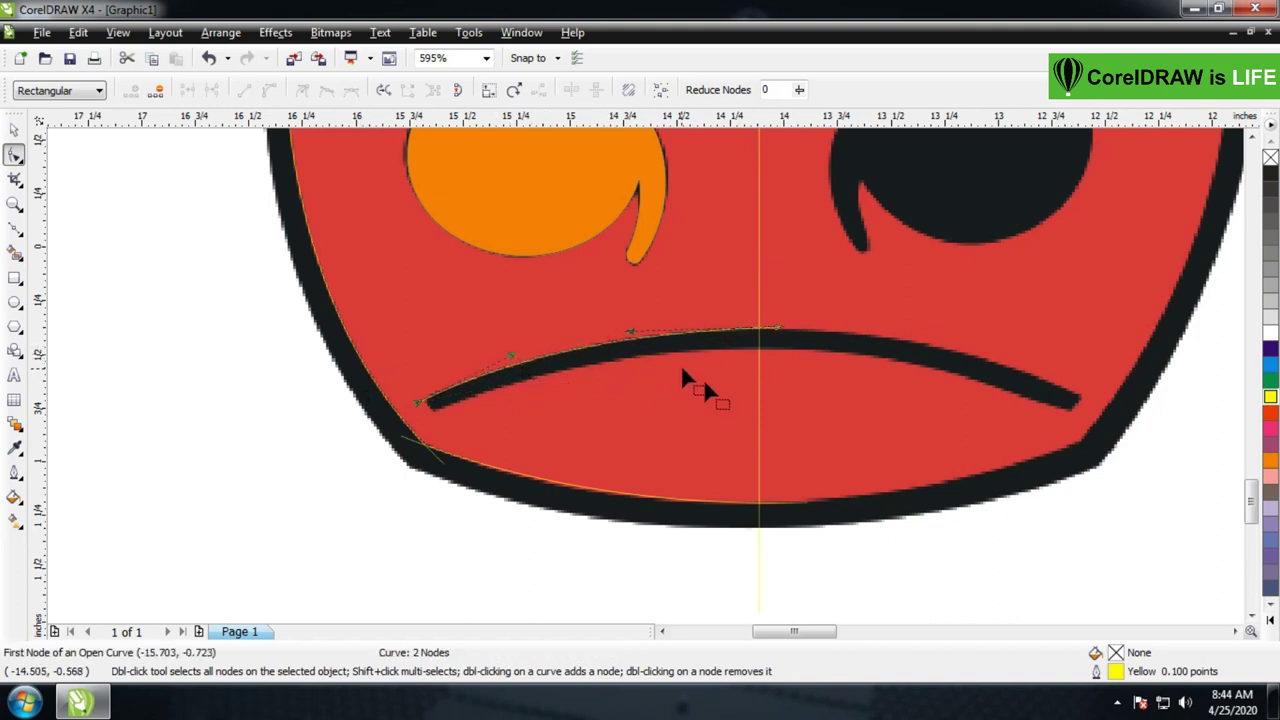
Duplicate the mouth curve onto the stroke's lower edge and adjust the copy's end nodes and bend to follow that edge
{"action": "left_click", "coordinate": [14, 130]}
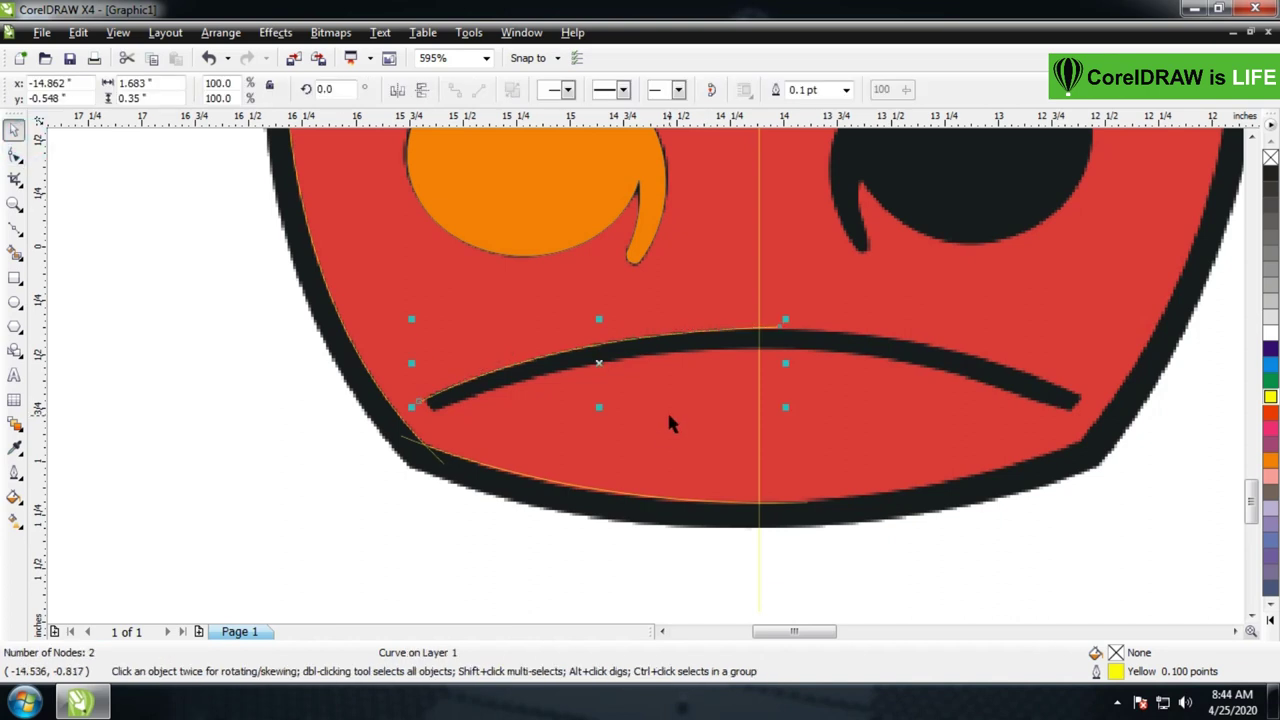
{"action": "left_click_drag", "start_coordinate": [598, 362], "coordinate": [599, 382]}
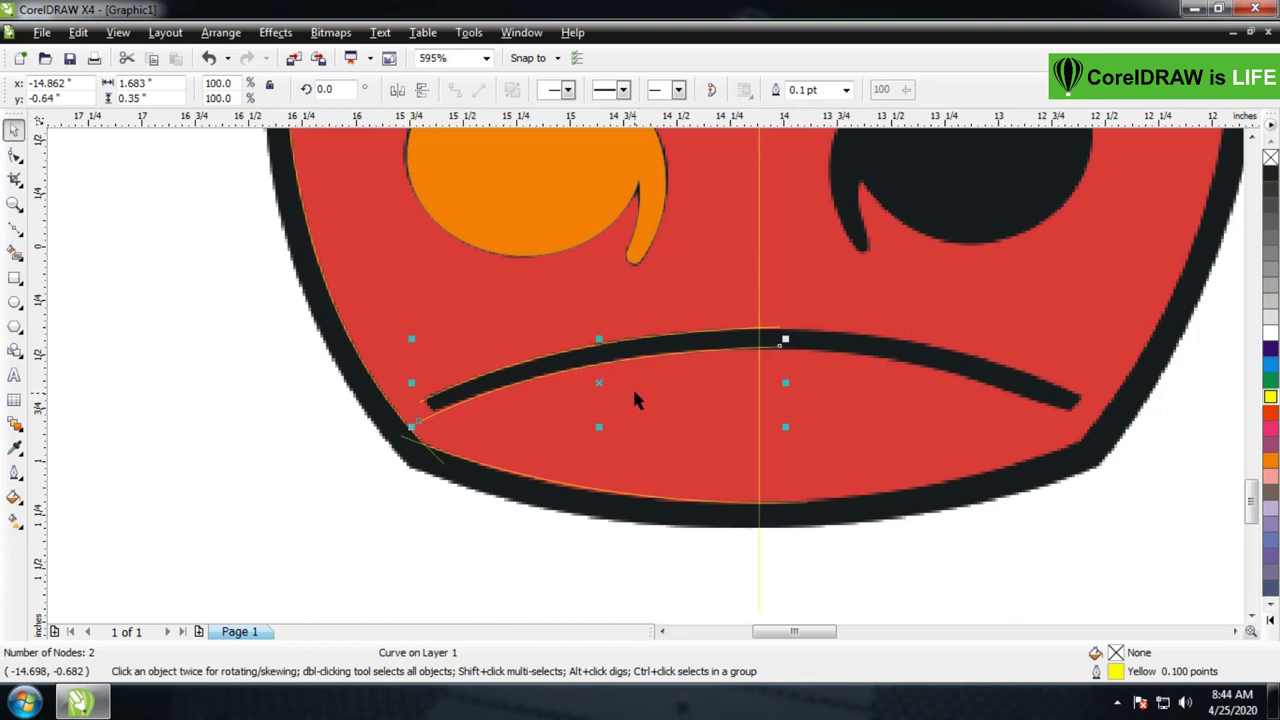
{"action": "left_click", "coordinate": [14, 154]}
{"action": "left_click", "coordinate": [420, 430]}
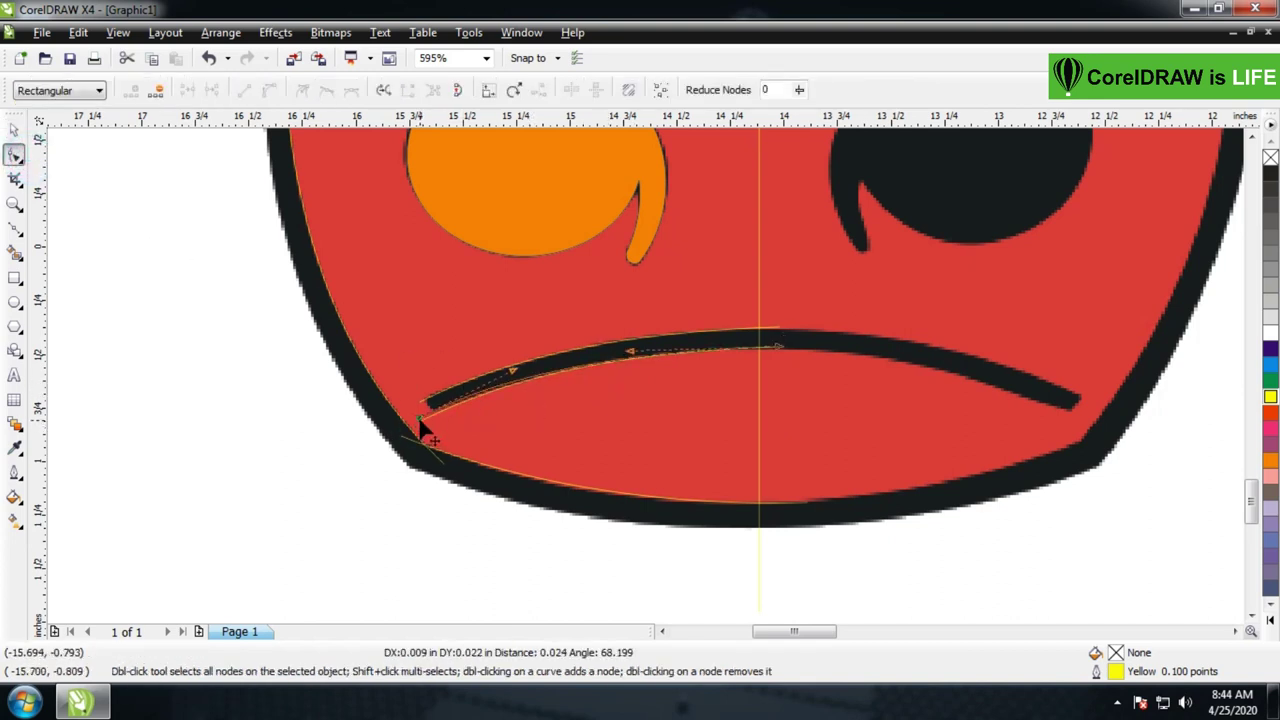
{"action": "left_click", "coordinate": [779, 350]}
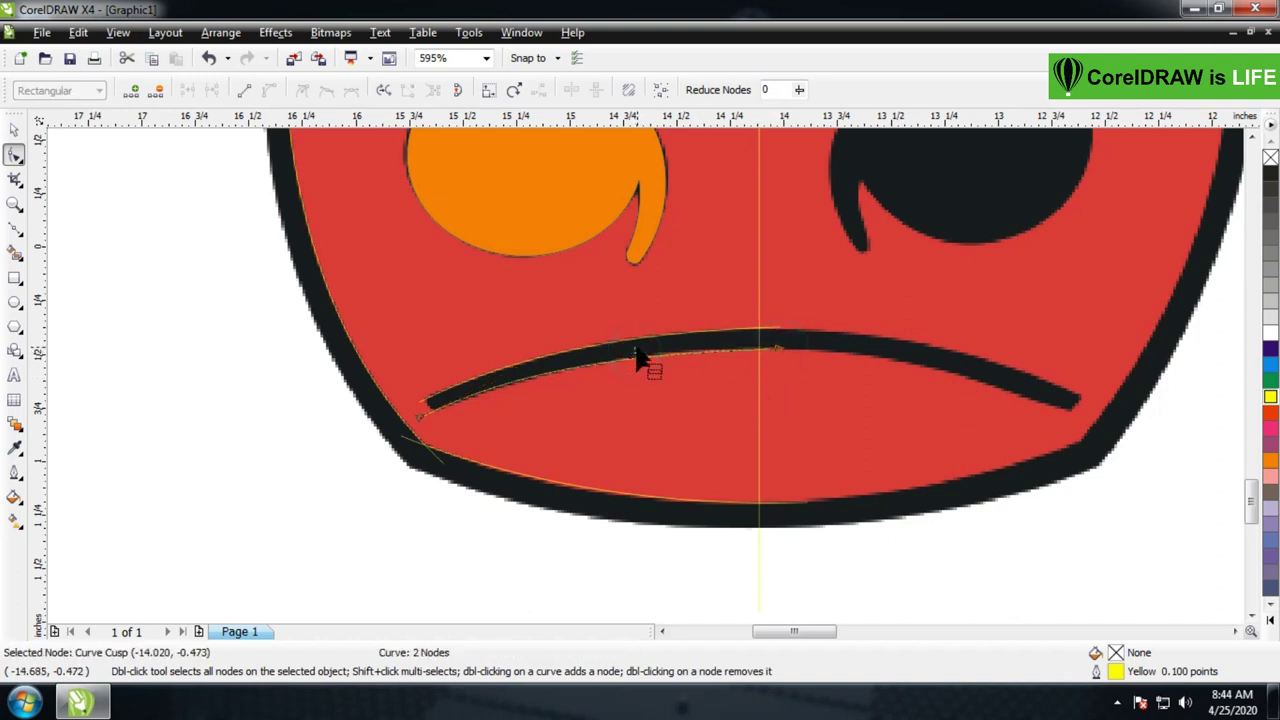
{"action": "left_click_drag", "start_coordinate": [633, 358], "coordinate": [633, 350]}
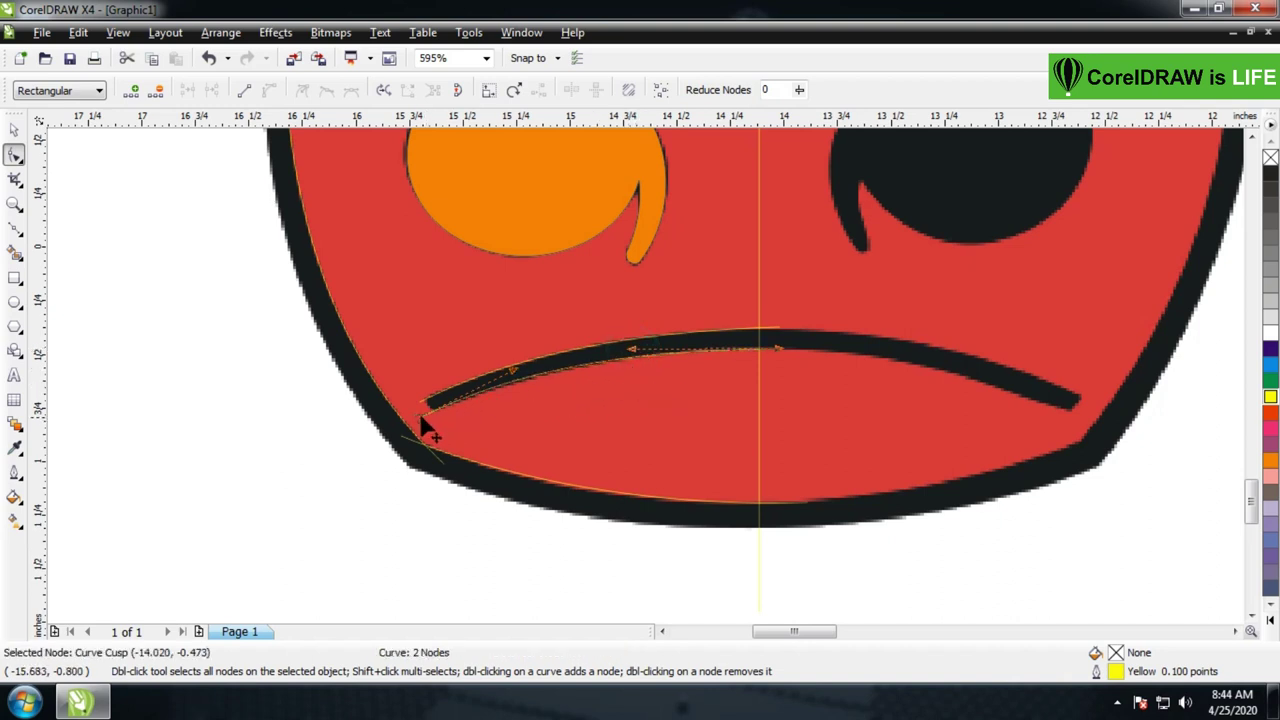
{"action": "left_click_drag", "start_coordinate": [421, 420], "coordinate": [422, 420]}
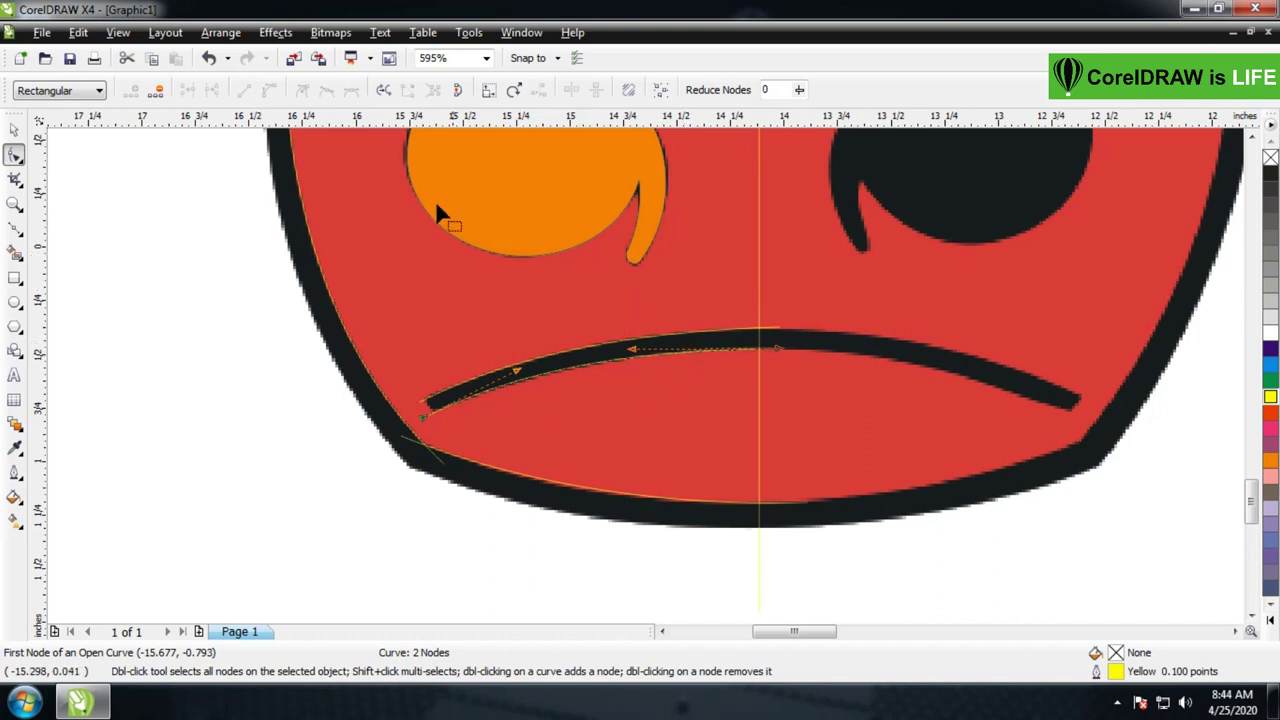
{"action": "left_click", "coordinate": [14, 129]}
{"action": "left_click", "coordinate": [129, 240]}
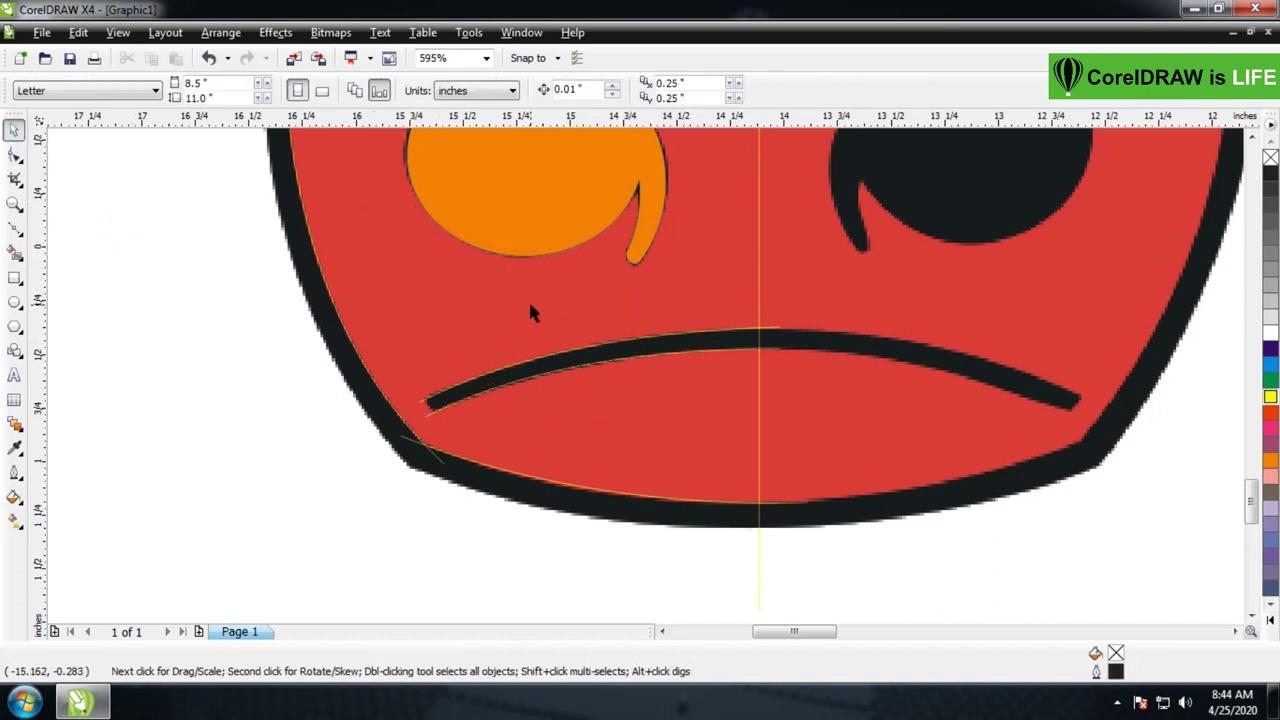
Duplicate the muzzle's left side curve slightly inward so that it crosses the left tip of the mouth
{"action": "scroll", "coordinate": [528, 299], "scroll_direction": "down", "scroll_amount": 2}
{"action": "left_click_drag", "start_coordinate": [572, 422], "coordinate": [598, 431]}
{"action": "key", "text": "z"}
{"action": "left_click", "coordinate": [718, 456]}
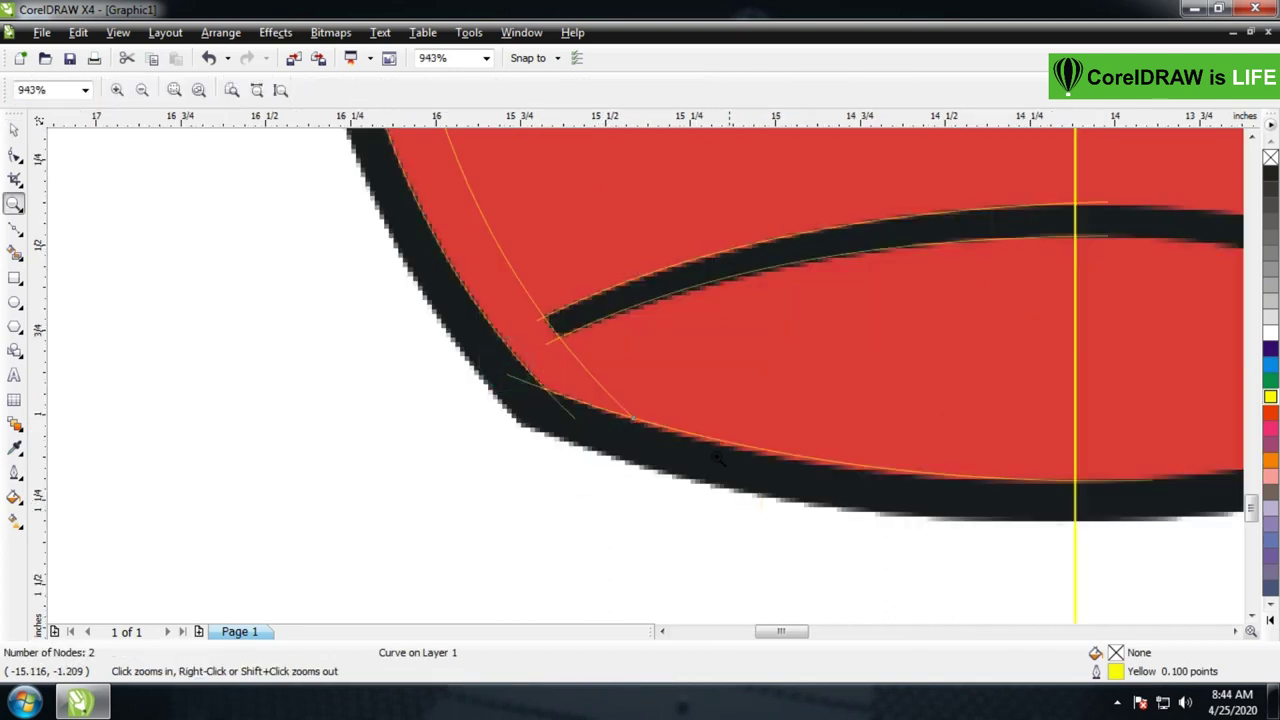
{"action": "right_click", "coordinate": [679, 410]}
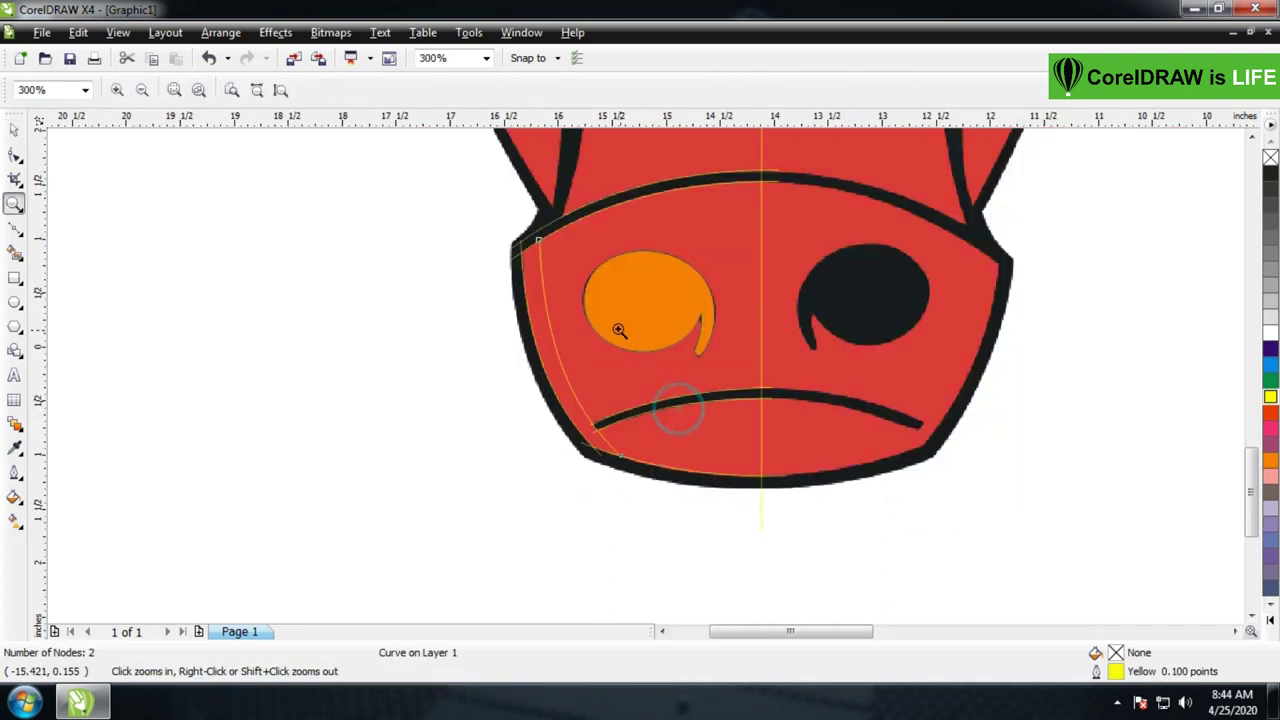
Move the upper end node of the duplicated side curve down and inward, leaving a gap below the muzzle's top contour
{"action": "left_click", "coordinate": [17, 256]}
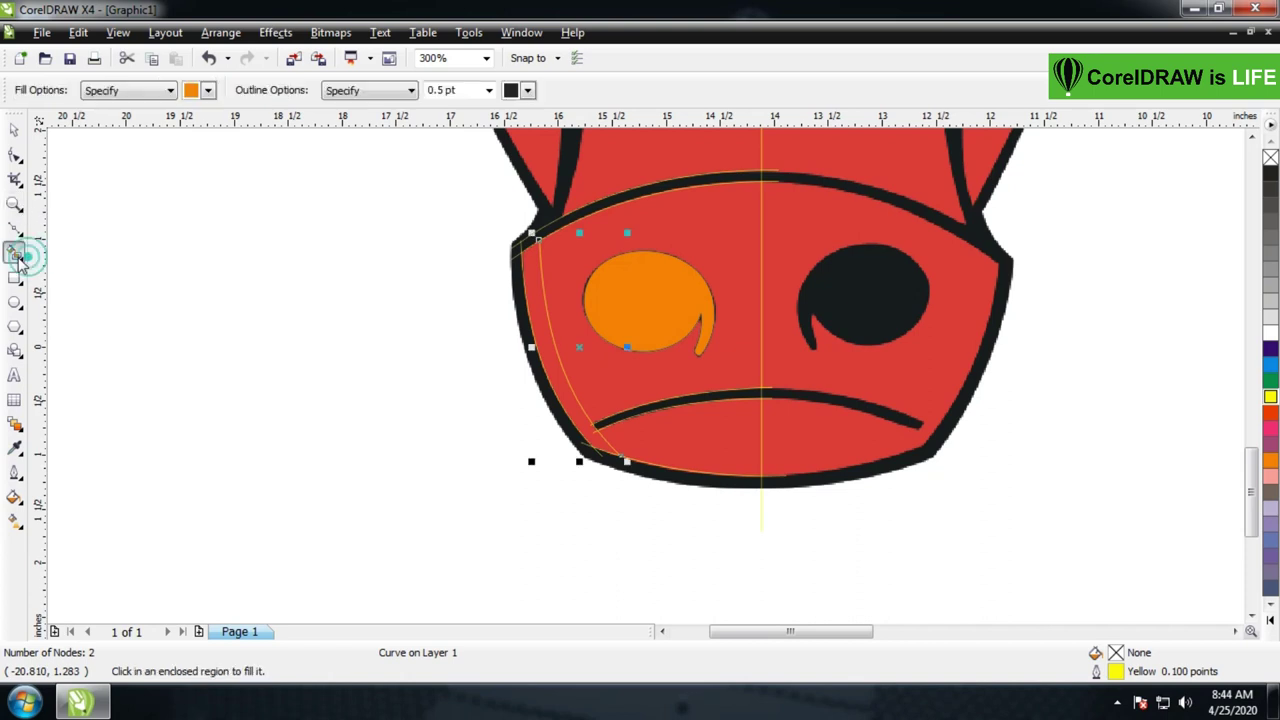
{"action": "left_click", "coordinate": [14, 155]}
{"action": "left_click_drag", "start_coordinate": [540, 237], "coordinate": [543, 249]}
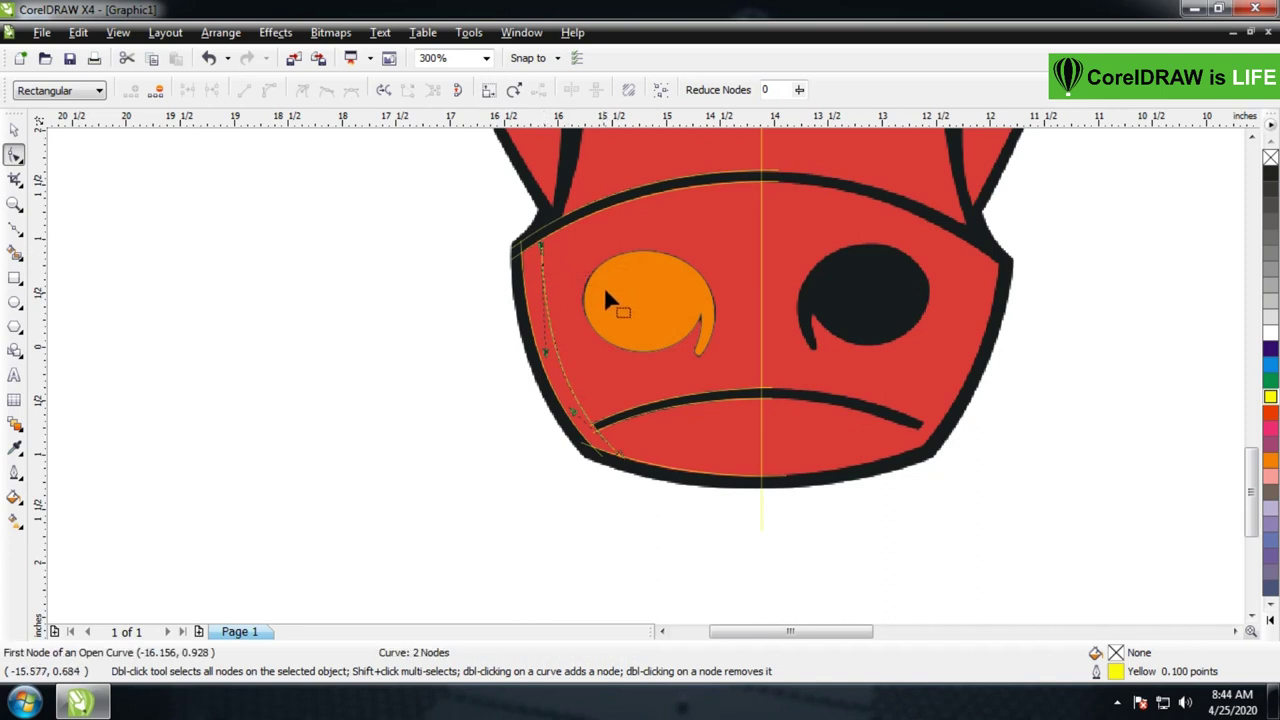
{"action": "left_click_drag", "start_coordinate": [625, 467], "coordinate": [634, 477]}
{"action": "key", "text": "z"}
{"action": "left_click_drag", "start_coordinate": [661, 436], "coordinate": [829, 530]}
{"action": "key", "text": "space"}
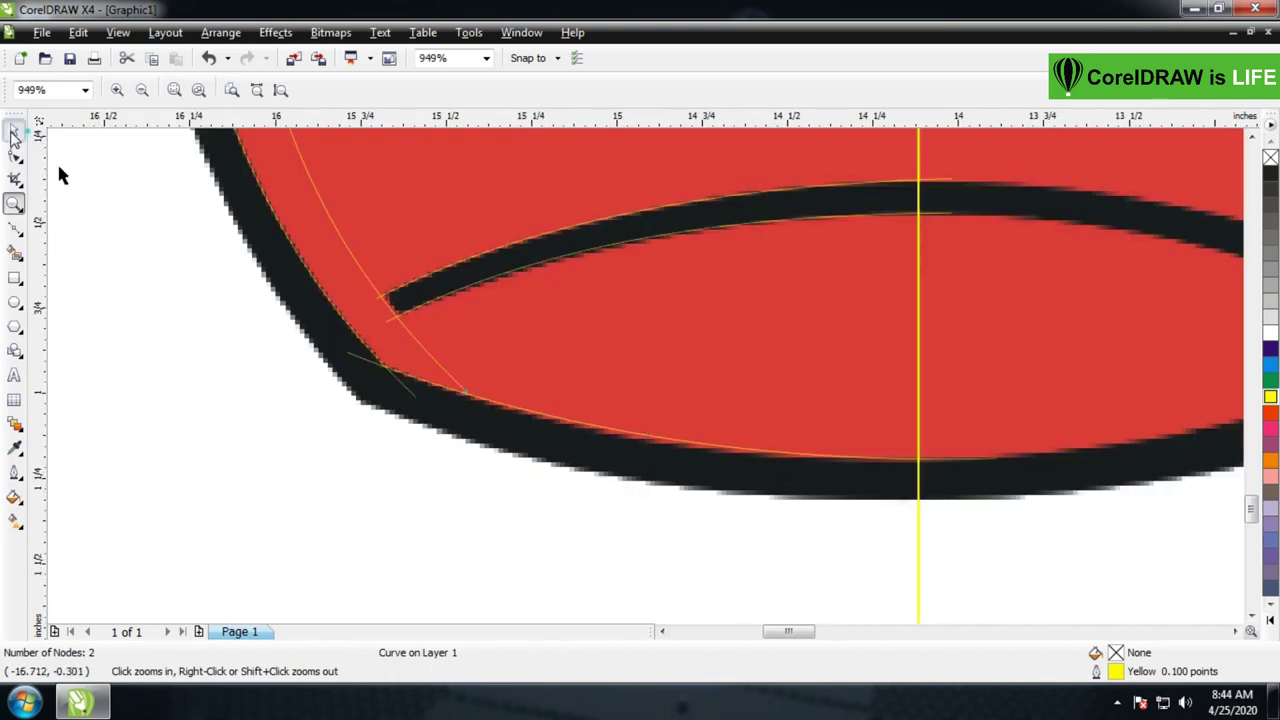
{"action": "left_click", "coordinate": [200, 296]}
{"action": "scroll", "coordinate": [649, 380], "scroll_direction": "down", "scroll_amount": 4}
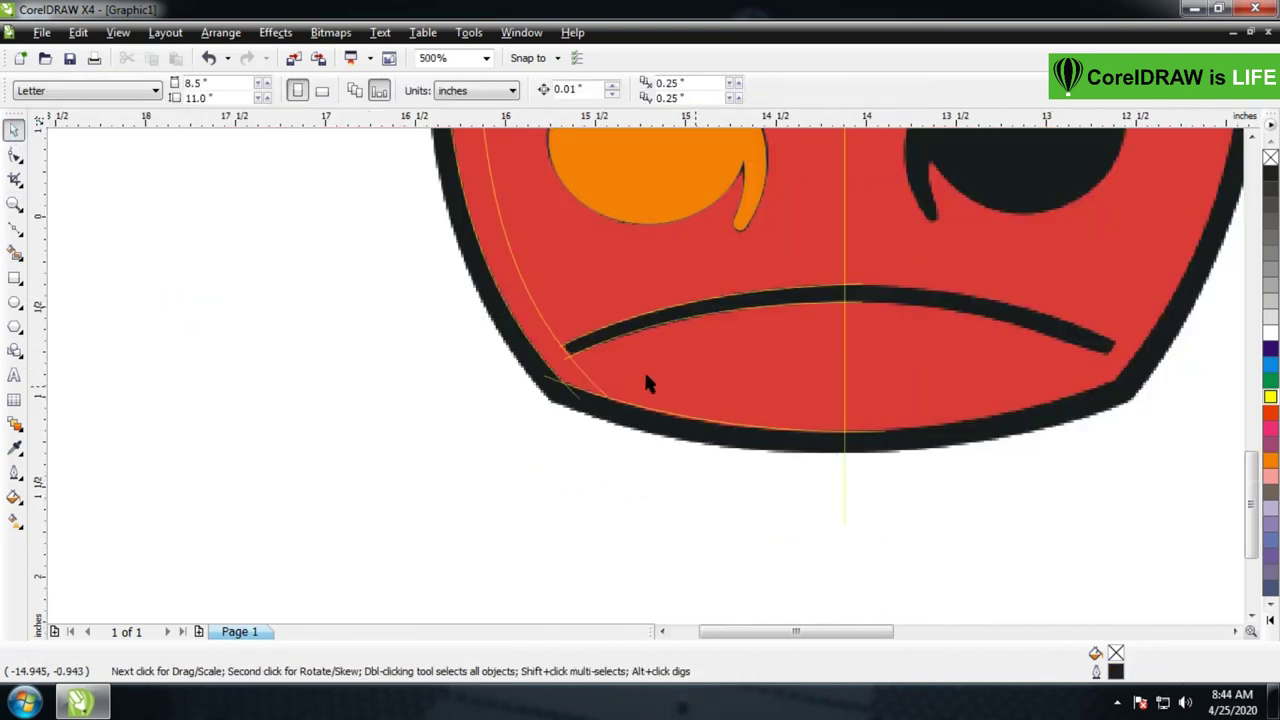
Smart-fill the left half of the muzzle around the mouth with orange and a 0.5 pt black outline
{"action": "left_click", "coordinate": [14, 253]}
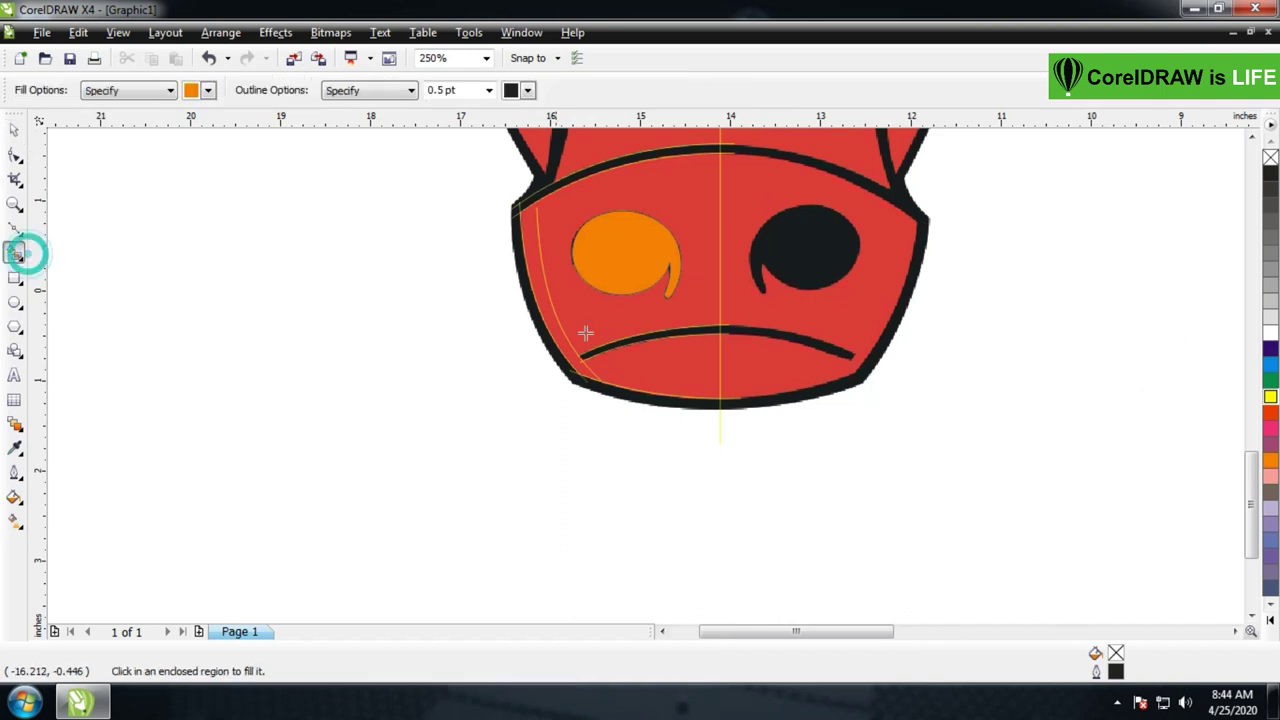
{"action": "left_click", "coordinate": [557, 331]}
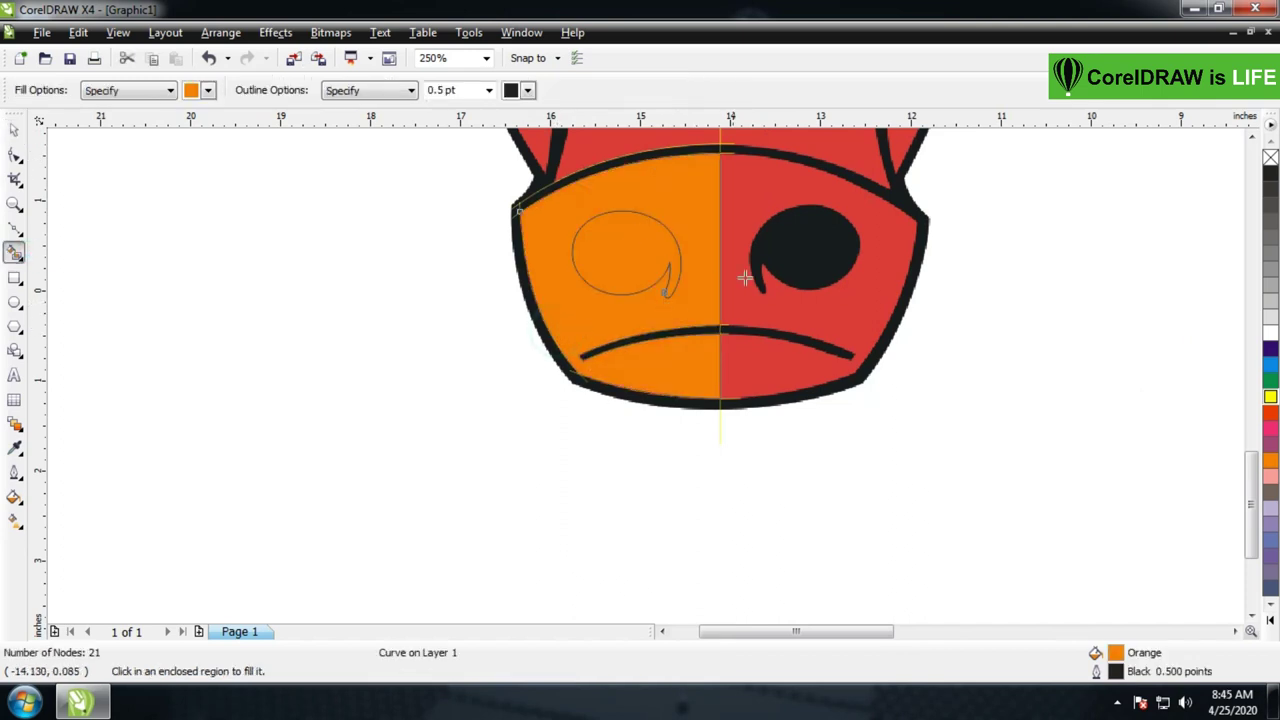
{"action": "left_click", "coordinate": [14, 130]}
{"action": "left_click", "coordinate": [246, 229]}
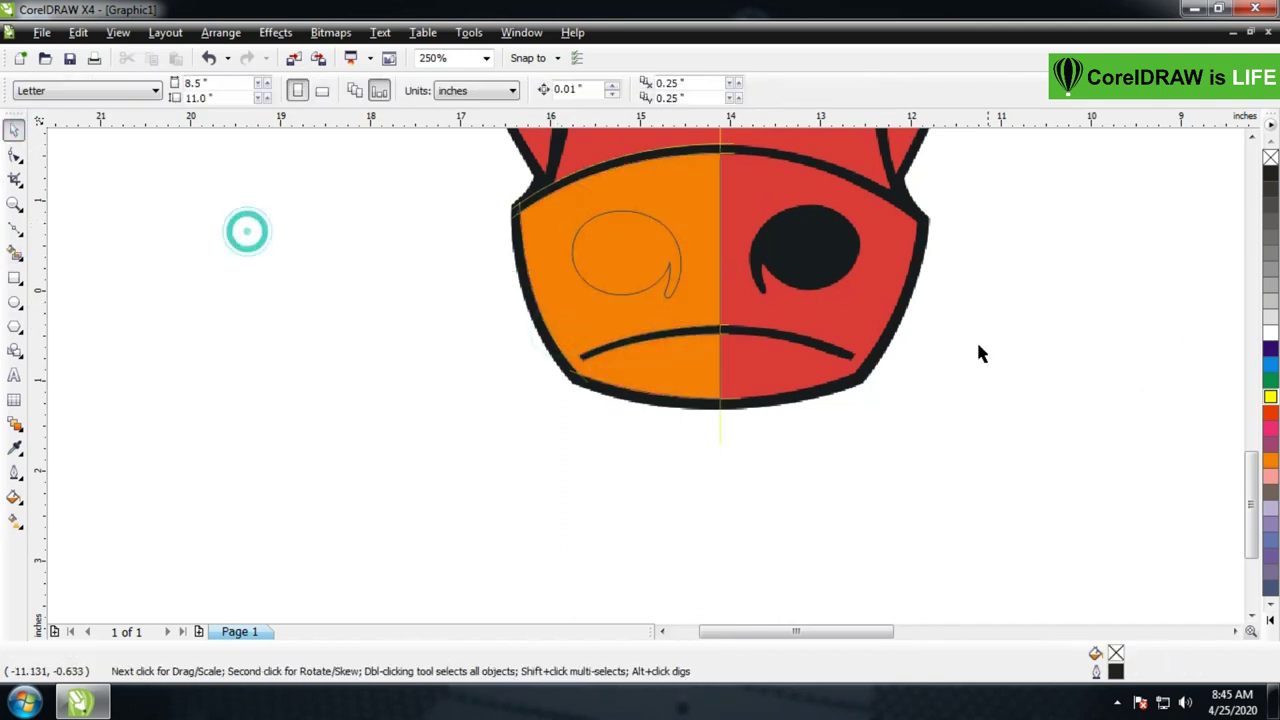
Place a copy of the muzzle's top contour curve on the snout area above it
{"action": "scroll", "coordinate": [651, 377], "scroll_direction": "down", "scroll_amount": 4}
{"action": "key", "text": "z"}
{"action": "left_click_drag", "start_coordinate": [562, 256], "coordinate": [735, 407]}
{"action": "left_click_drag", "start_coordinate": [338, 172], "coordinate": [808, 533]}
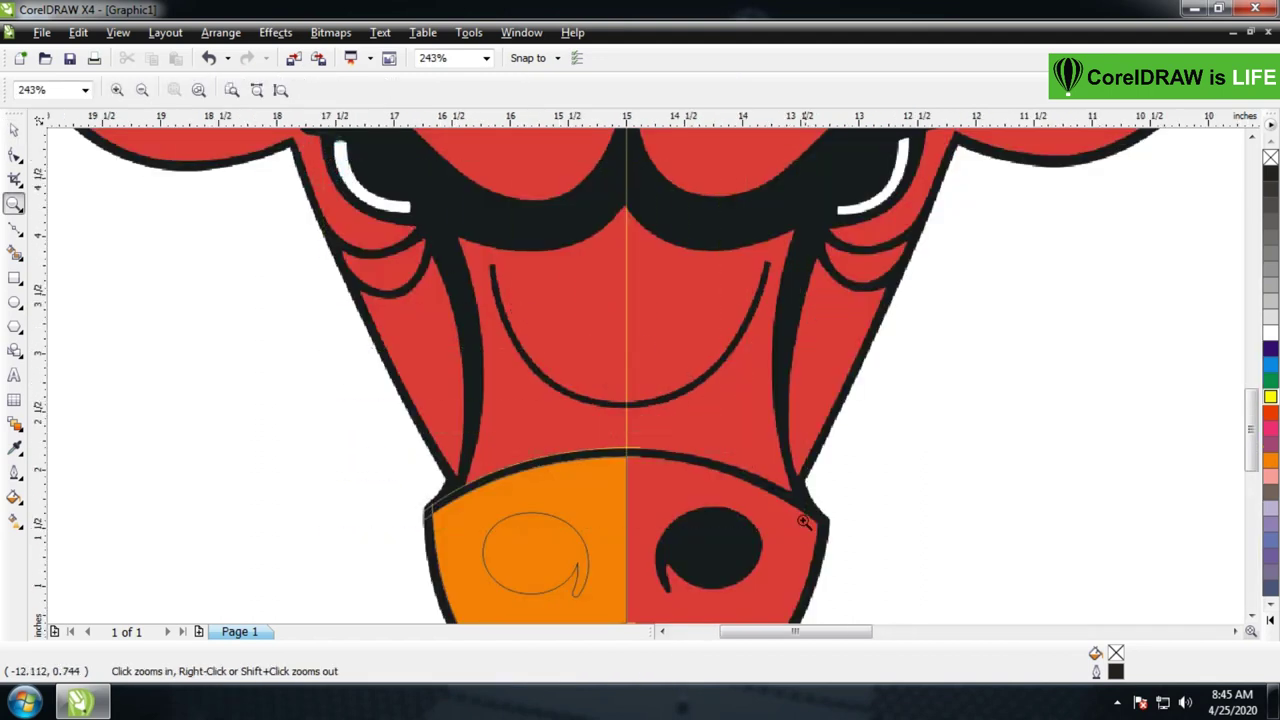
{"action": "left_click", "coordinate": [14, 130]}
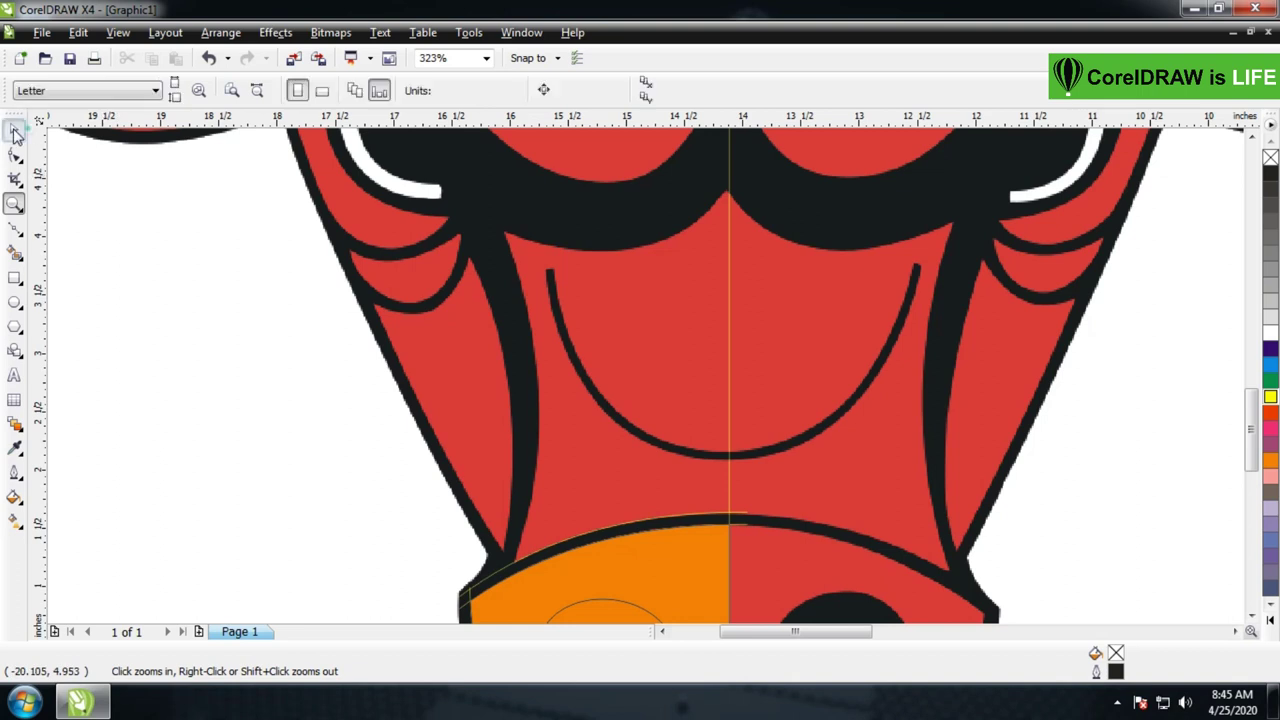
{"action": "left_click", "coordinate": [648, 532]}
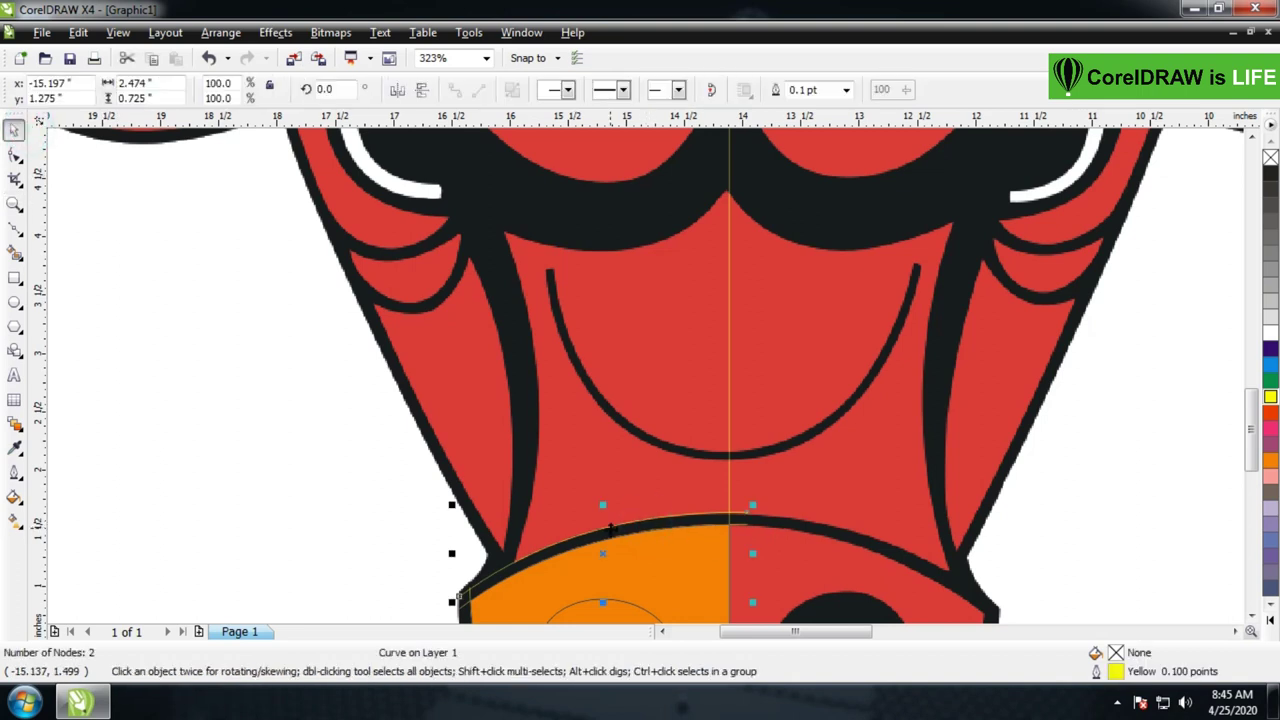
{"action": "left_click_drag", "start_coordinate": [610, 530], "coordinate": [686, 407]}
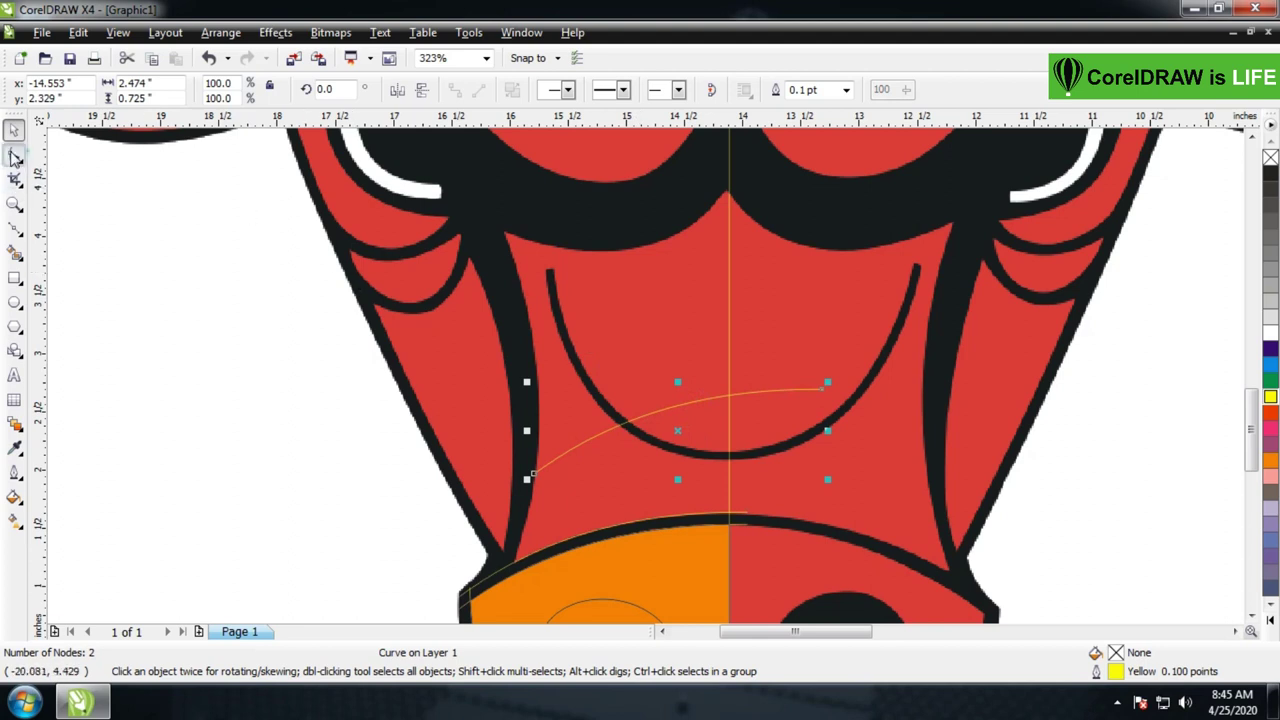
Convert the copied curve to a straight line and position its ends at the bottom and top of the left black snout stripe
{"action": "left_click", "coordinate": [14, 155]}
{"action": "right_click", "coordinate": [662, 416]}
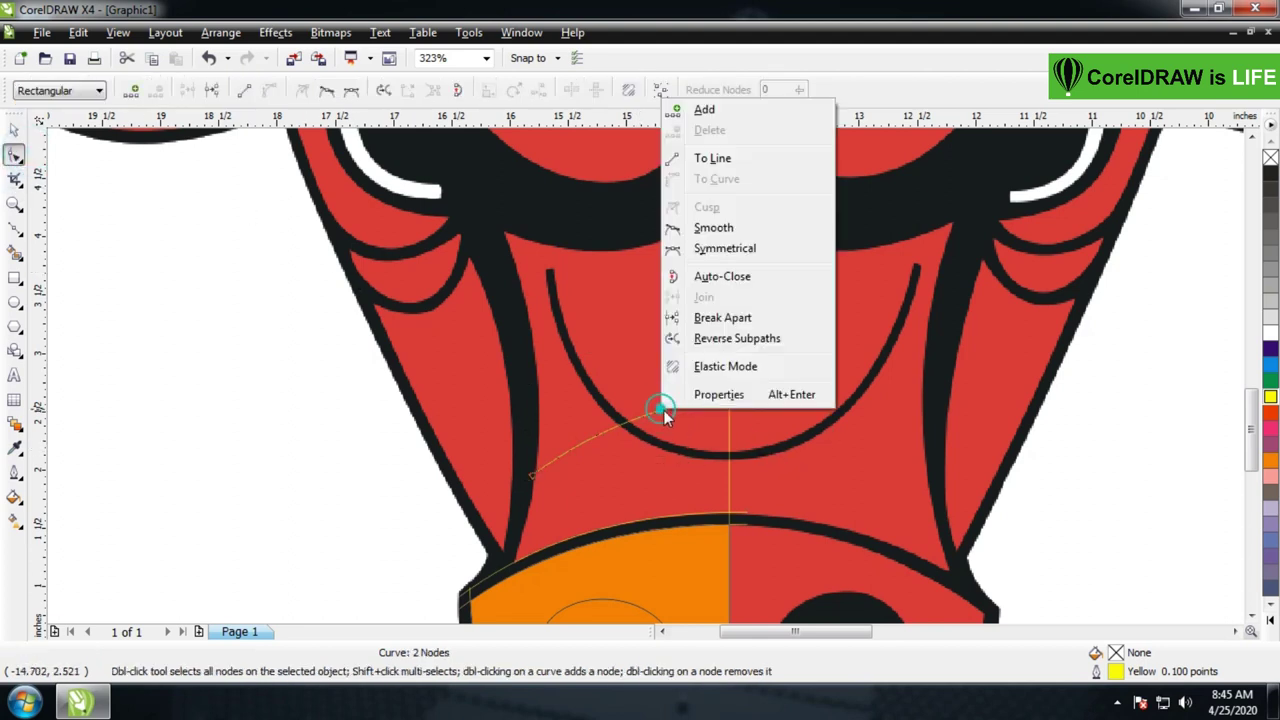
{"action": "left_click", "coordinate": [712, 157]}
{"action": "left_click_drag", "start_coordinate": [531, 478], "coordinate": [510, 567]}
{"action": "left_click_drag", "start_coordinate": [820, 392], "coordinate": [504, 197]}
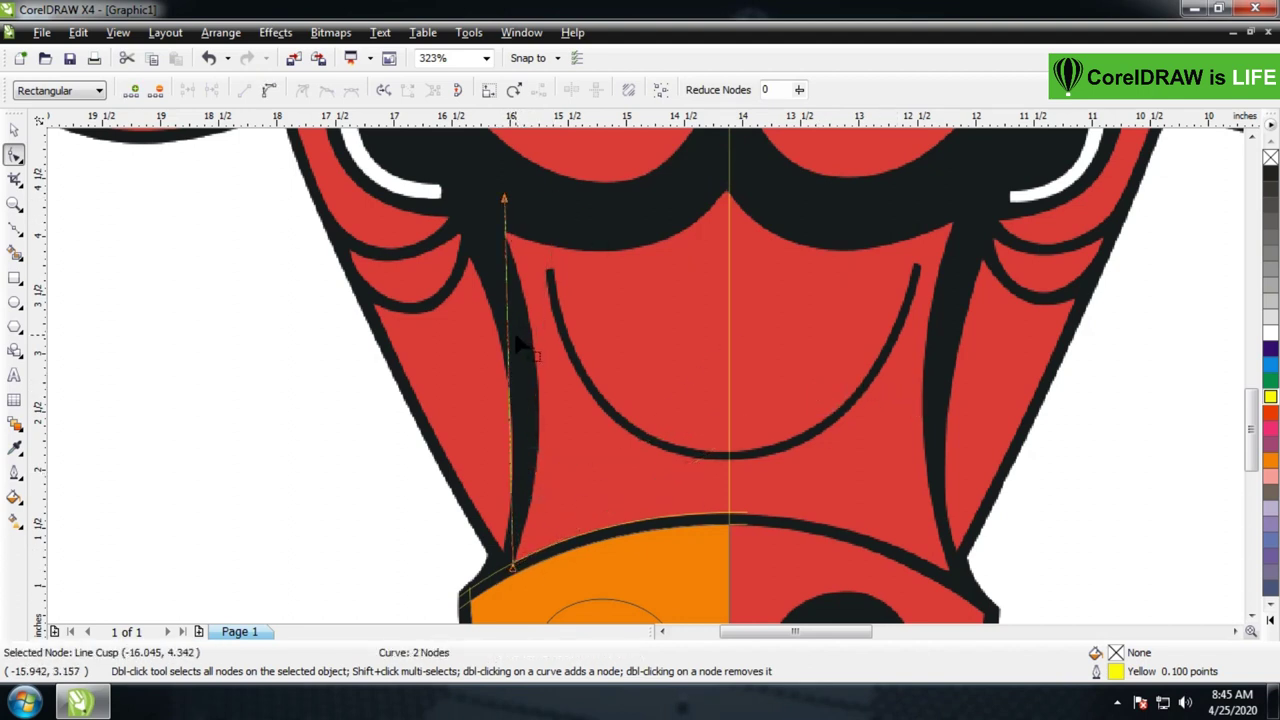
Convert the stripe line to a curve and bend it outward toward the stripe's inner edge
{"action": "right_click", "coordinate": [510, 343]}
{"action": "left_click", "coordinate": [566, 413]}
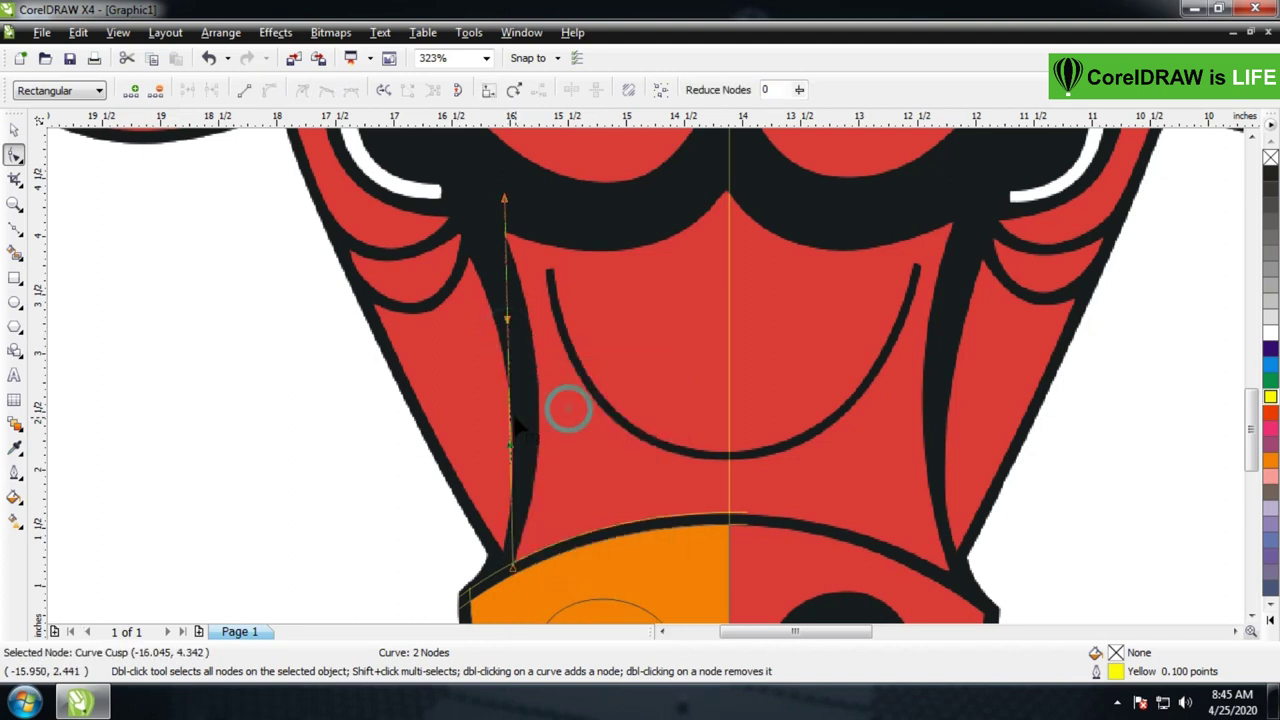
{"action": "left_click_drag", "start_coordinate": [511, 425], "coordinate": [546, 450]}
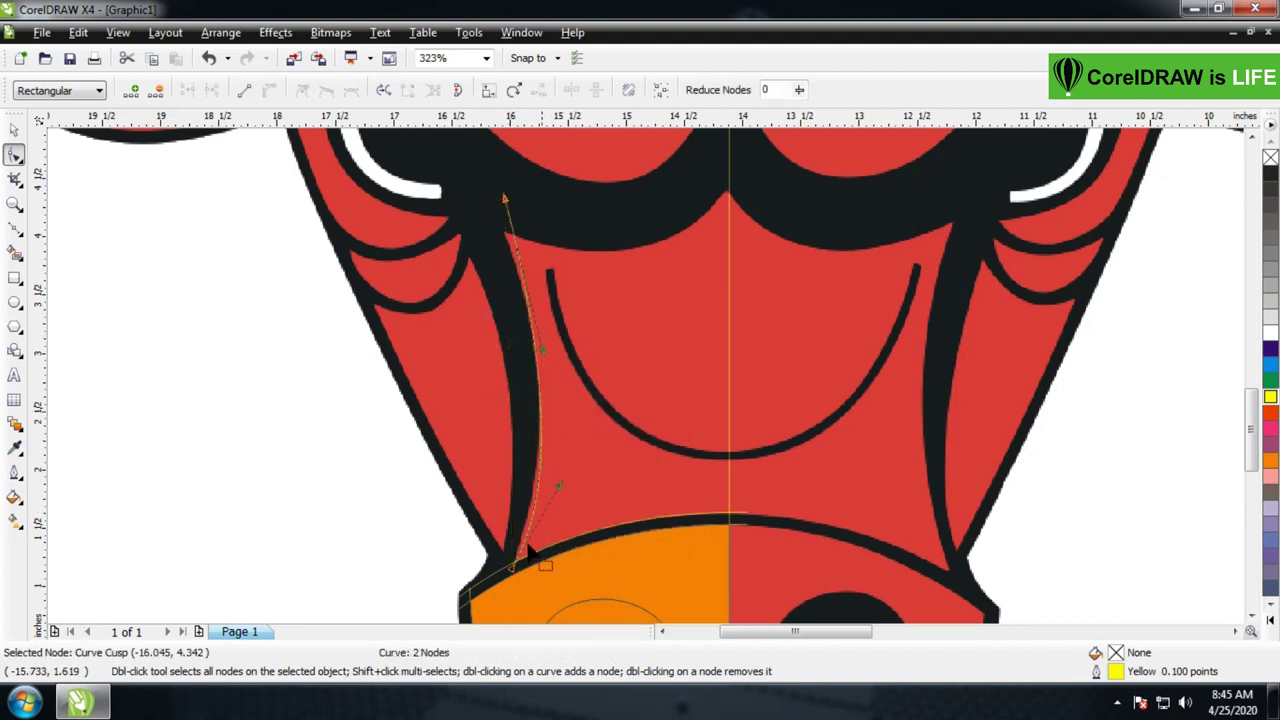
Extend the stripe curve's lower end past the muzzle contour and refine its upper node and handle to match the stripe's inner edge
{"action": "left_click_drag", "start_coordinate": [516, 568], "coordinate": [500, 586]}
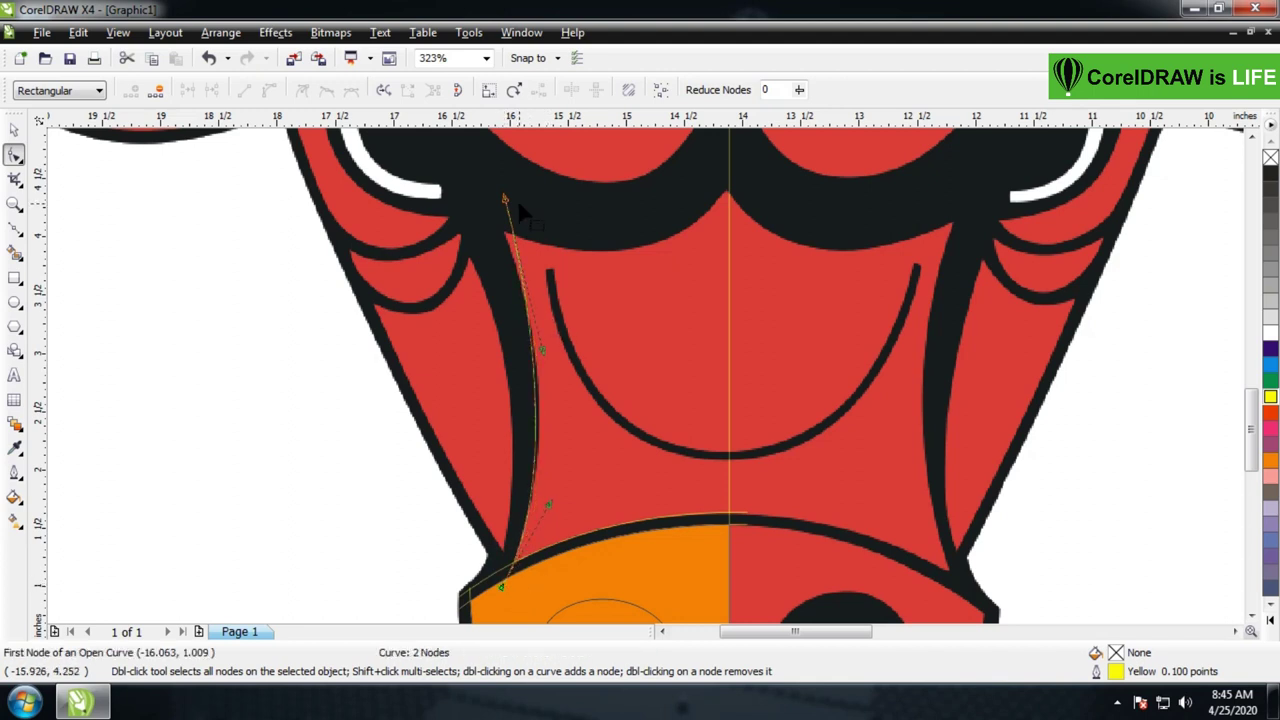
{"action": "left_click_drag", "start_coordinate": [505, 200], "coordinate": [498, 205]}
{"action": "left_click_drag", "start_coordinate": [534, 360], "coordinate": [549, 363]}
{"action": "left_click_drag", "start_coordinate": [500, 204], "coordinate": [497, 213]}
{"action": "left_click_drag", "start_coordinate": [549, 366], "coordinate": [554, 357]}
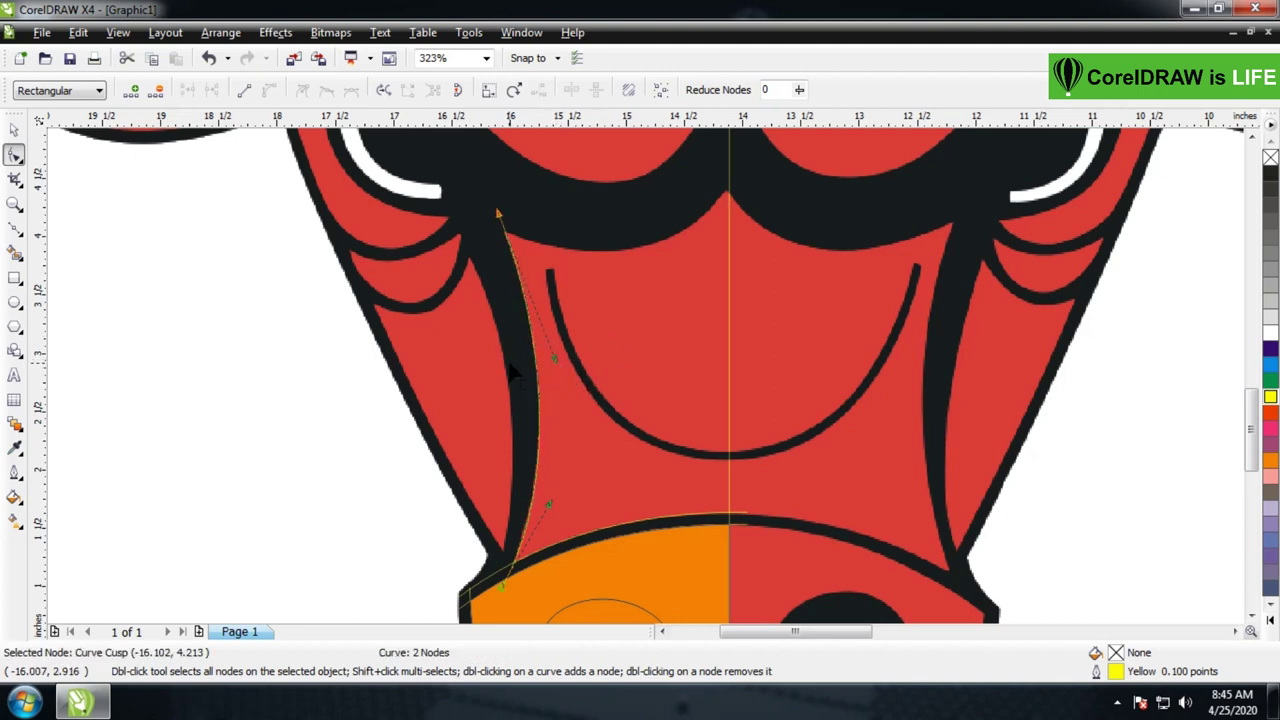
{"action": "left_click", "coordinate": [14, 130]}
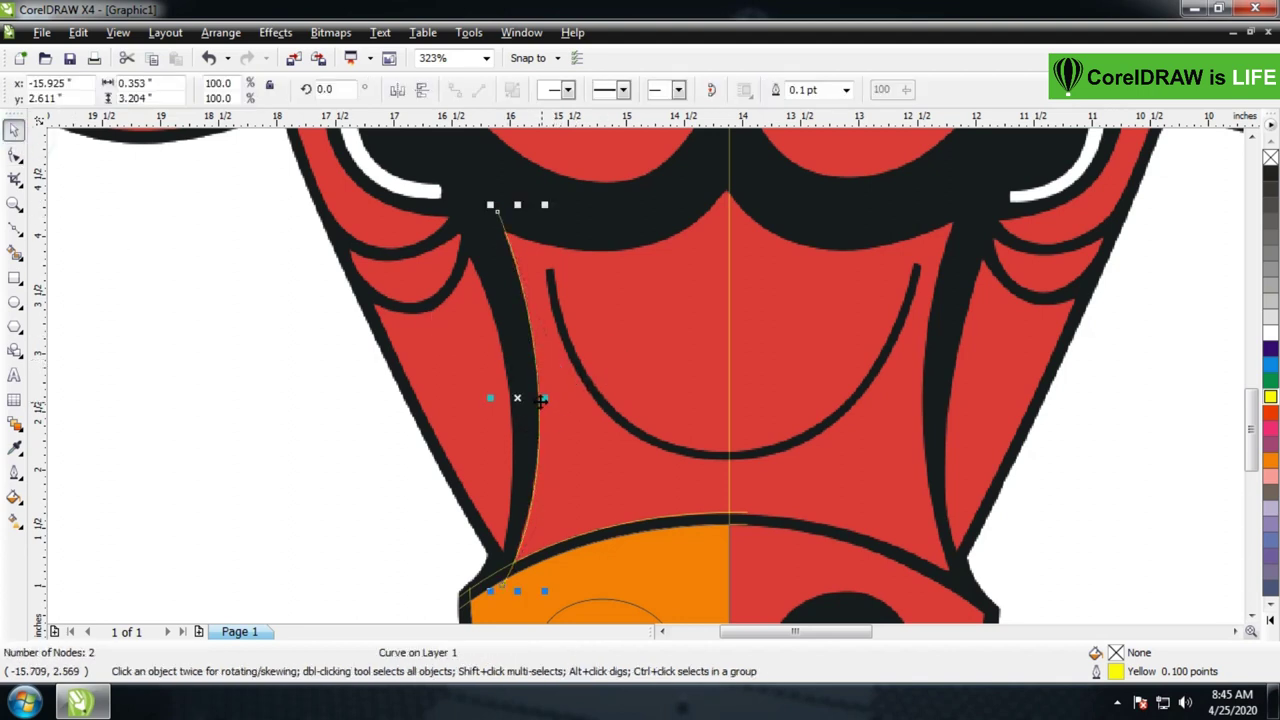
Place a copy of the stripe curve on the snout, convert it to a line, and span it from the stripe's top to the centre line
{"action": "left_click_drag", "start_coordinate": [541, 400], "coordinate": [687, 355]}
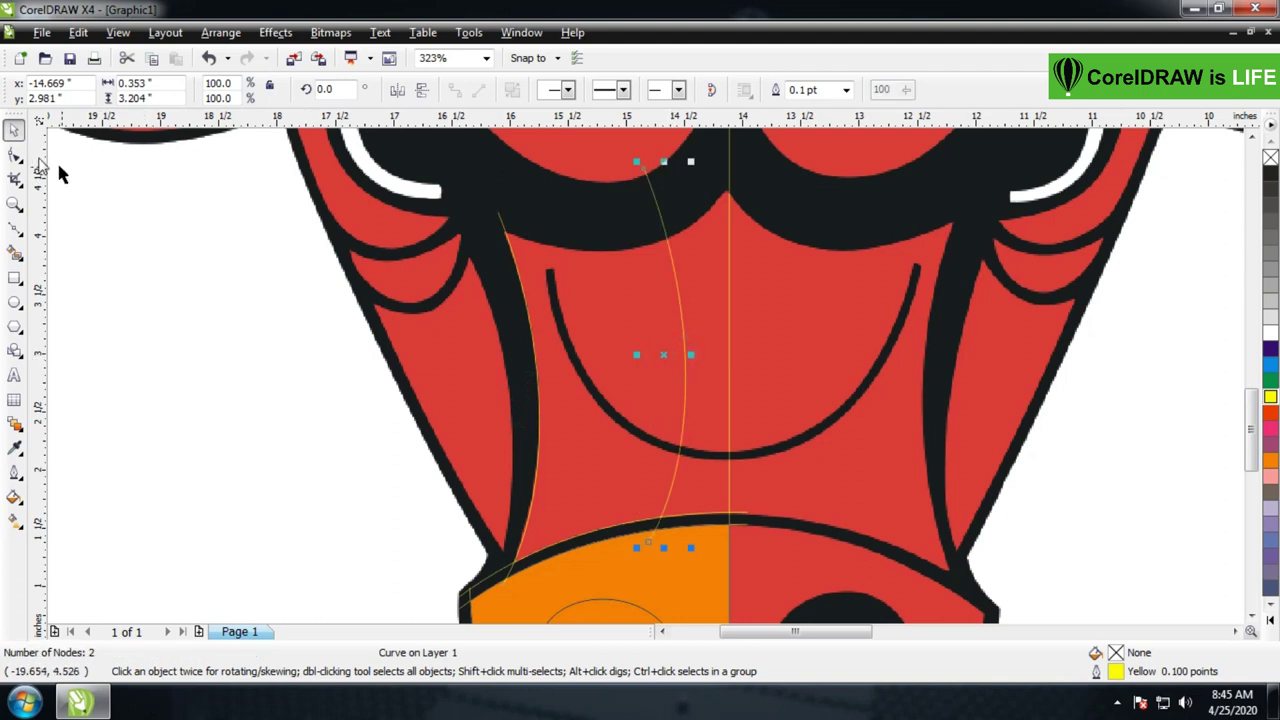
{"action": "left_click", "coordinate": [14, 155]}
{"action": "right_click", "coordinate": [681, 305]}
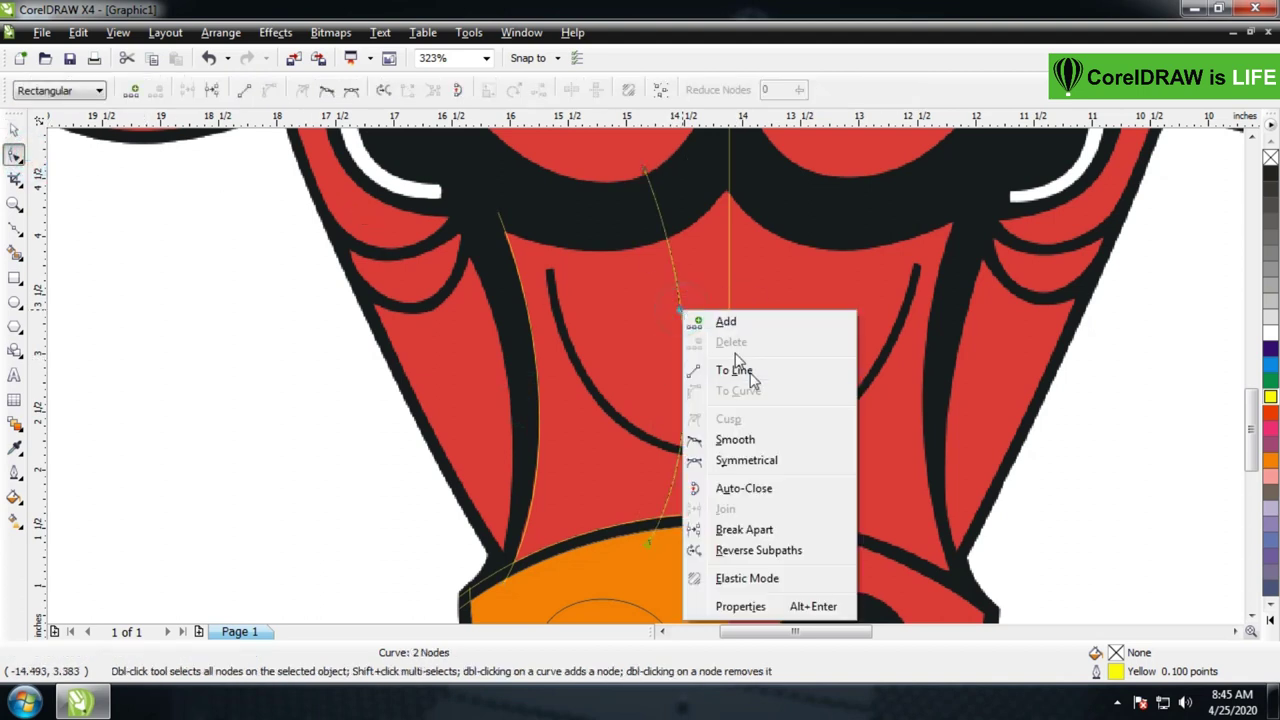
{"action": "left_click", "coordinate": [745, 370]}
{"action": "left_click_drag", "start_coordinate": [645, 174], "coordinate": [502, 237]}
{"action": "left_click_drag", "start_coordinate": [648, 542], "coordinate": [746, 189]}
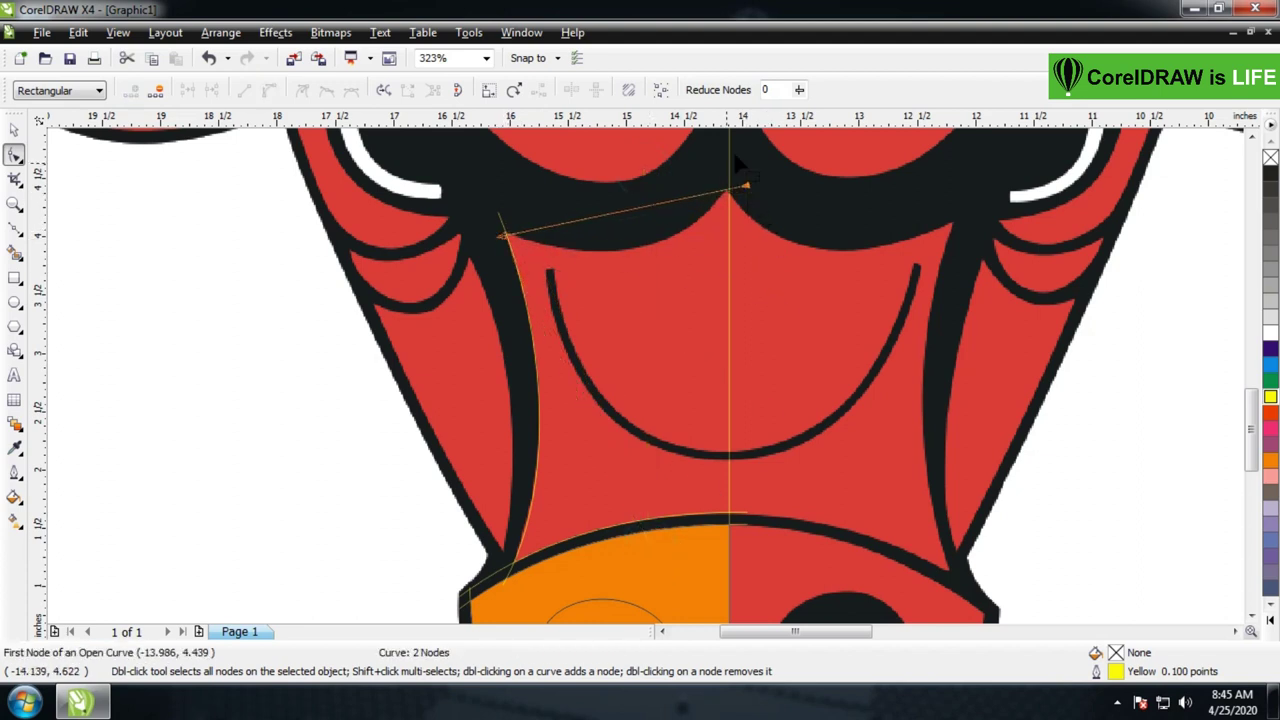
Convert the line across the snout's top to a curve and bend it down toward the lower edge of the black brow
{"action": "right_click", "coordinate": [625, 220]}
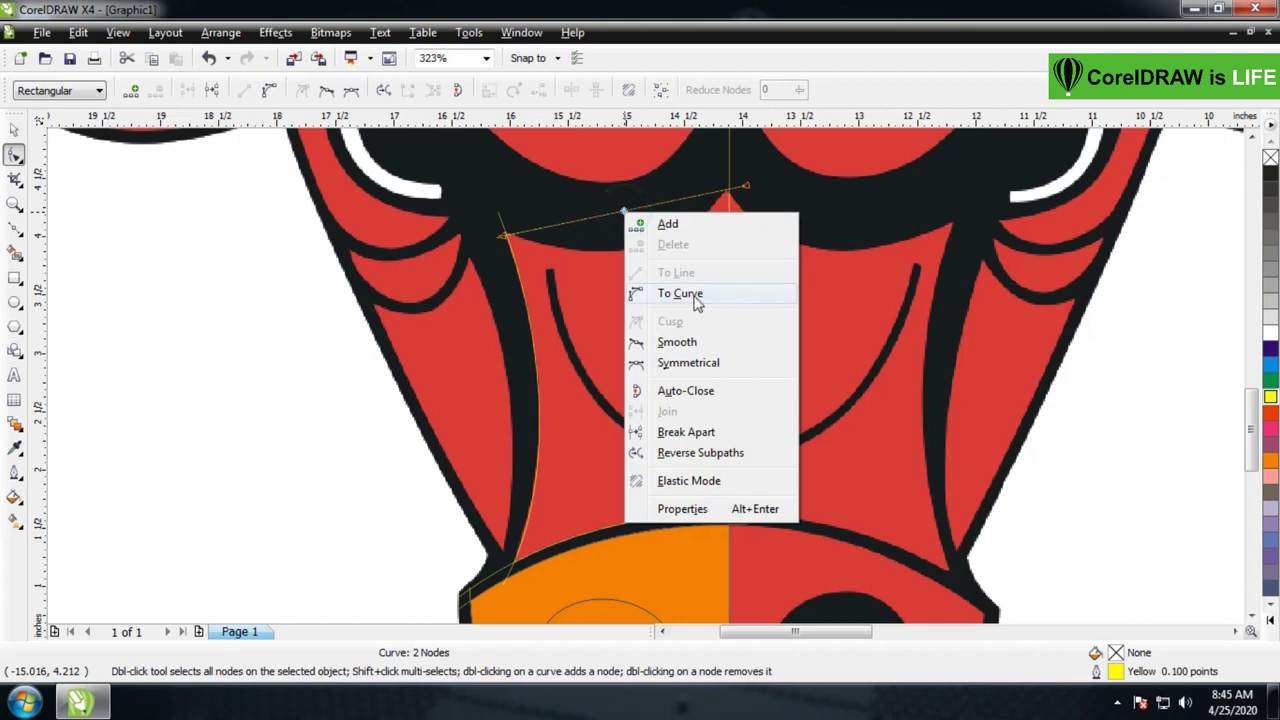
{"action": "left_click", "coordinate": [660, 292]}
{"action": "left_click_drag", "start_coordinate": [625, 210], "coordinate": [638, 244]}
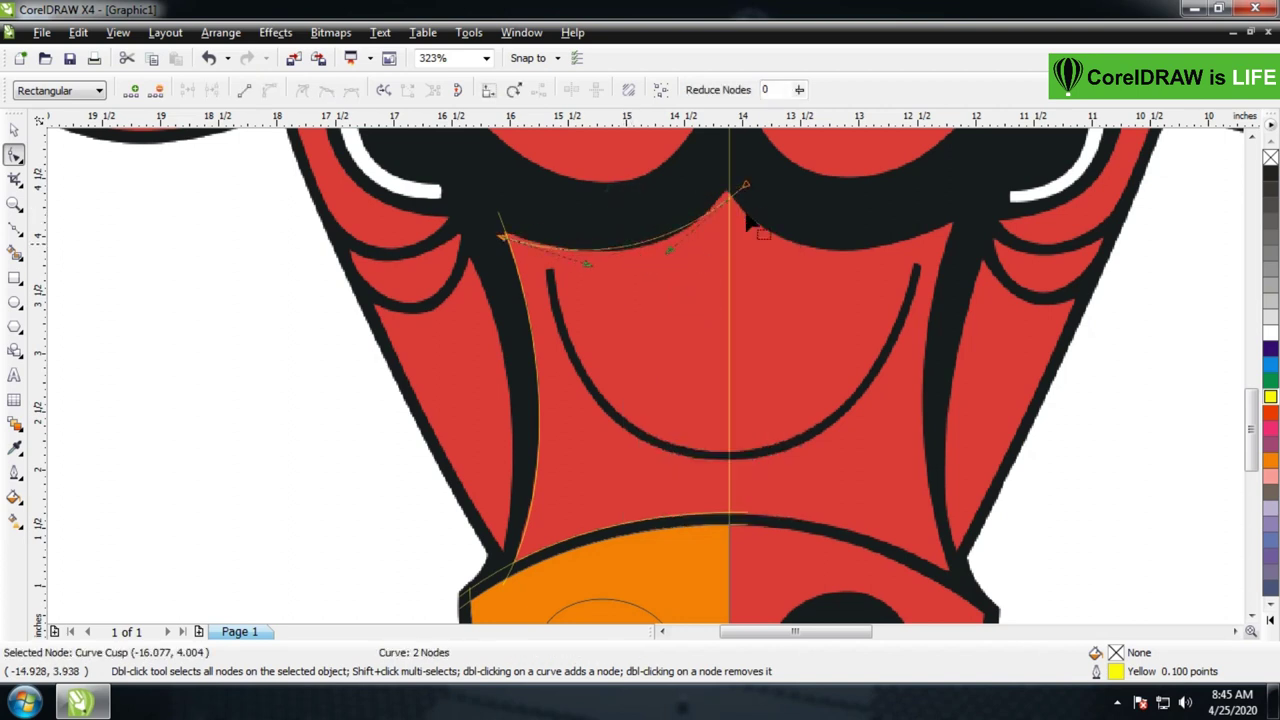
Refine the brow-edge curve's end nodes and handles to follow the black edge, extending both ends past the stripe curve and centre line
{"action": "left_click", "coordinate": [745, 186]}
{"action": "left_click_drag", "start_coordinate": [745, 186], "coordinate": [741, 177]}
{"action": "left_click_drag", "start_coordinate": [666, 242], "coordinate": [675, 258]}
{"action": "mouse_move", "coordinate": [500, 237]}
{"action": "left_mouse_down"}
{"action": "mouse_move", "coordinate": [485, 215]}
{"action": "mouse_move", "coordinate": [493, 231]}
{"action": "left_mouse_up"}
{"action": "left_click_drag", "start_coordinate": [579, 256], "coordinate": [588, 270]}
{"action": "left_click_drag", "start_coordinate": [740, 180], "coordinate": [740, 181]}
{"action": "left_click_drag", "start_coordinate": [674, 257], "coordinate": [683, 265]}
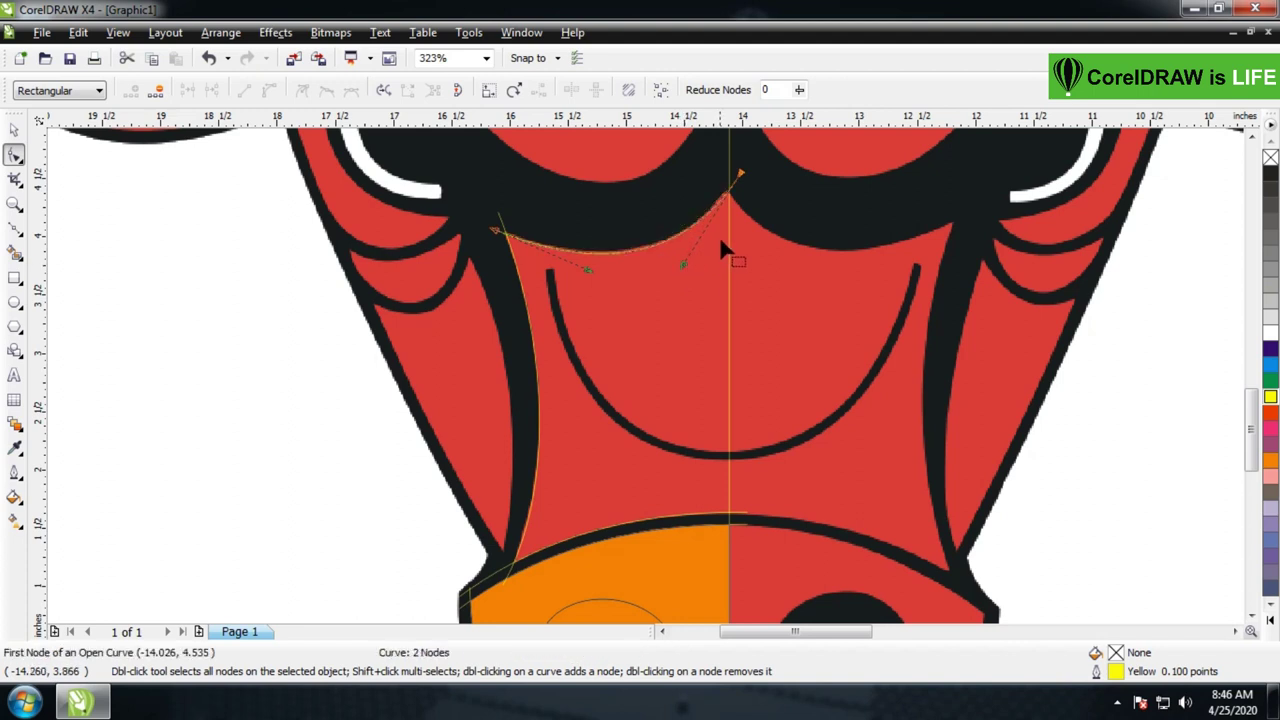
{"action": "left_click_drag", "start_coordinate": [740, 173], "coordinate": [739, 168]}
{"action": "left_click", "coordinate": [15, 130]}
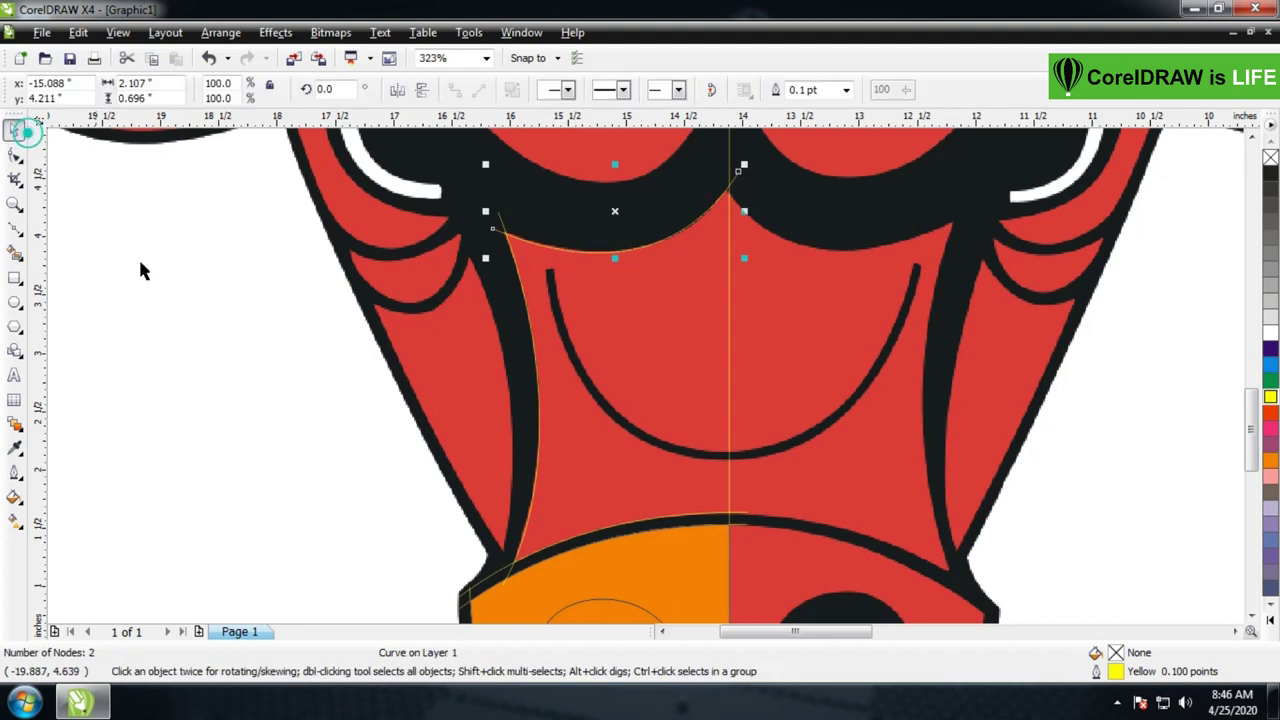
{"action": "left_click", "coordinate": [138, 258]}
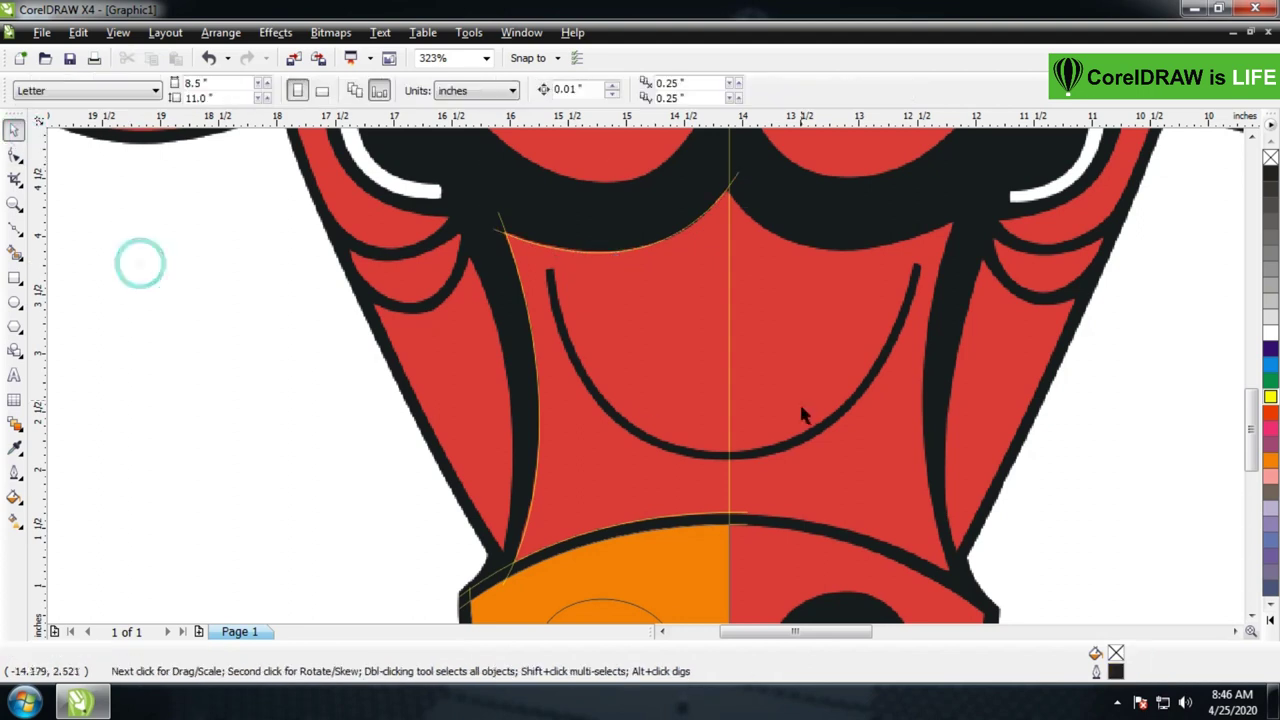
Copy the brow-edge curve onto the snout, convert it to a line, and span it from the U-shaped line's left tip to its bottom centre
{"action": "left_click", "coordinate": [14, 301]}
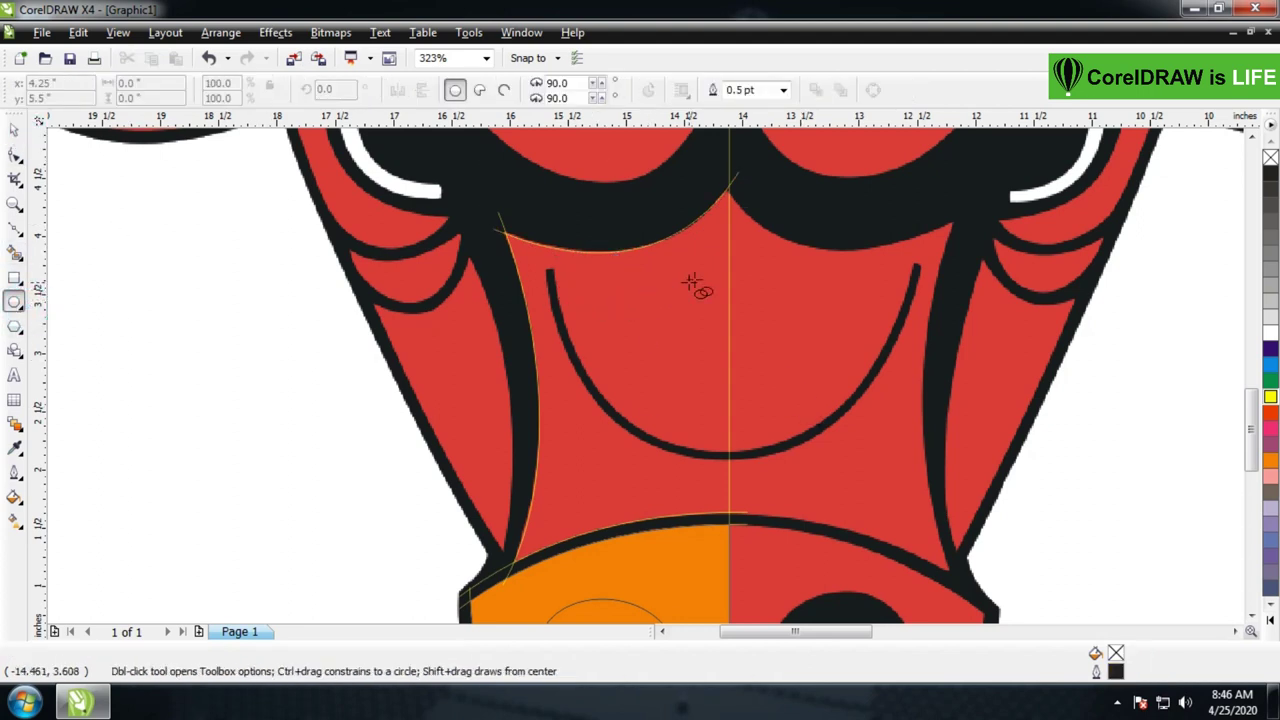
{"action": "left_click", "coordinate": [17, 131]}
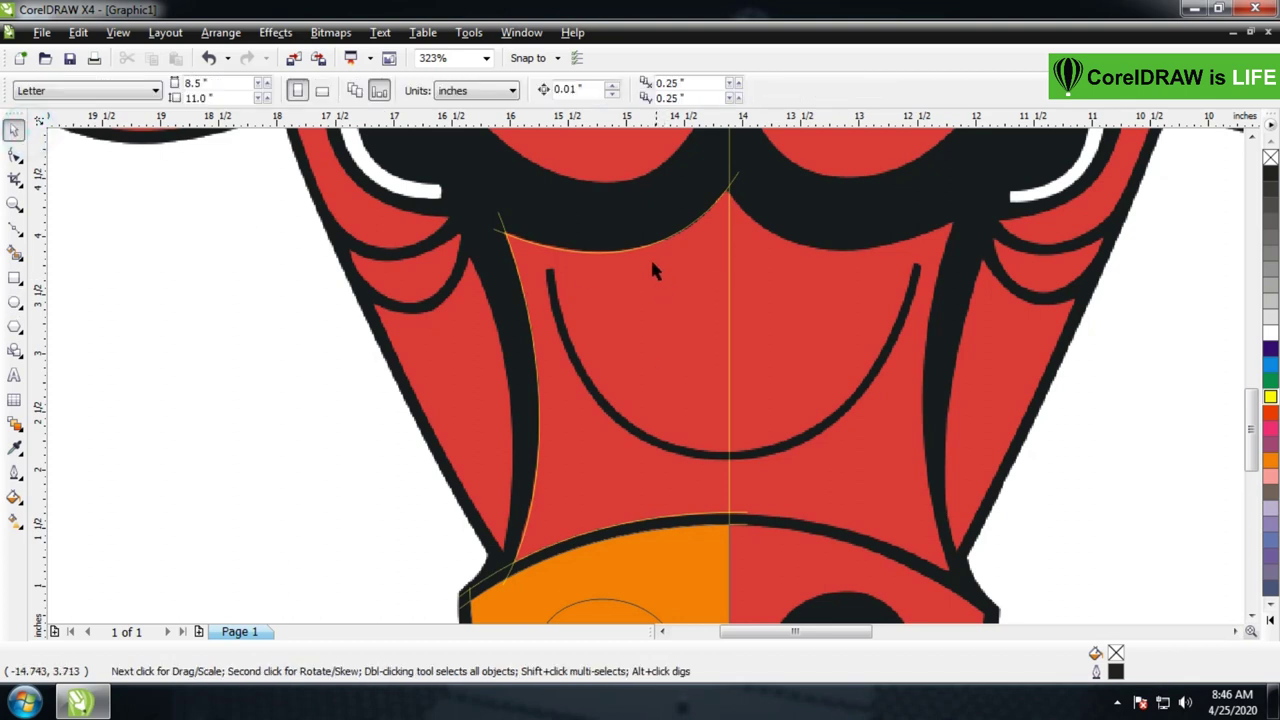
{"action": "left_click", "coordinate": [640, 252]}
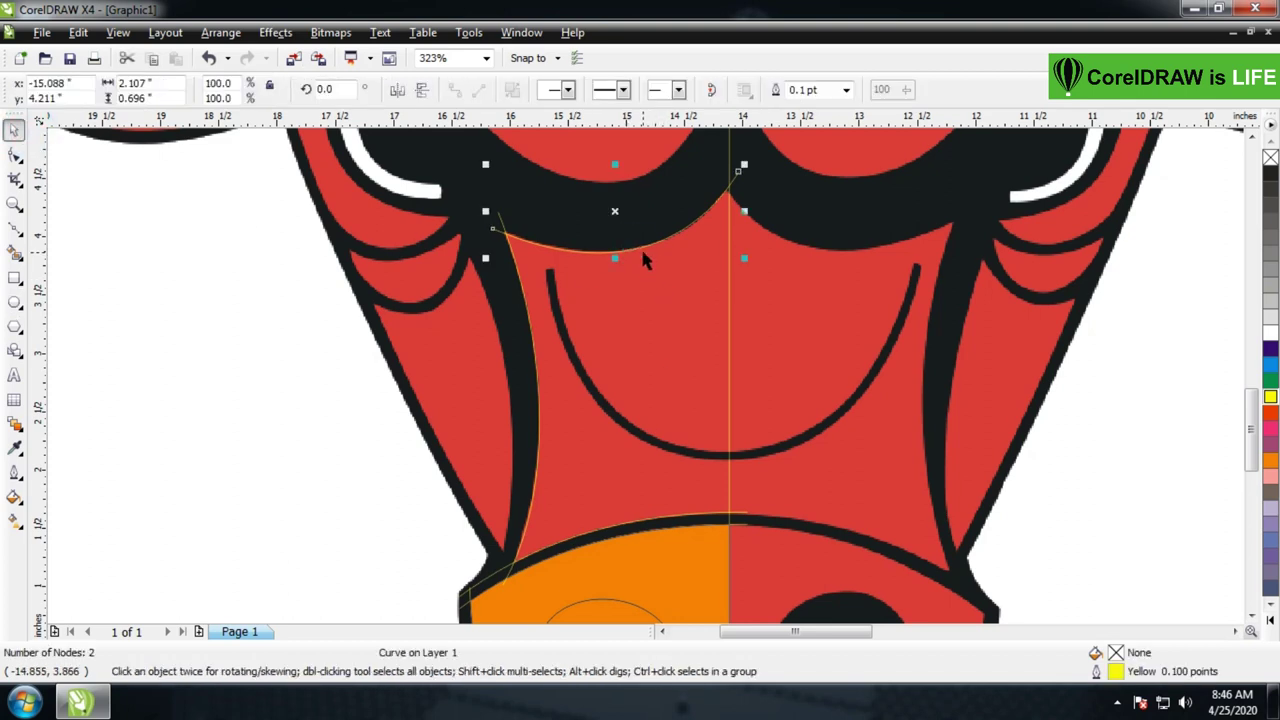
{"action": "left_click_drag", "start_coordinate": [638, 248], "coordinate": [720, 394]}
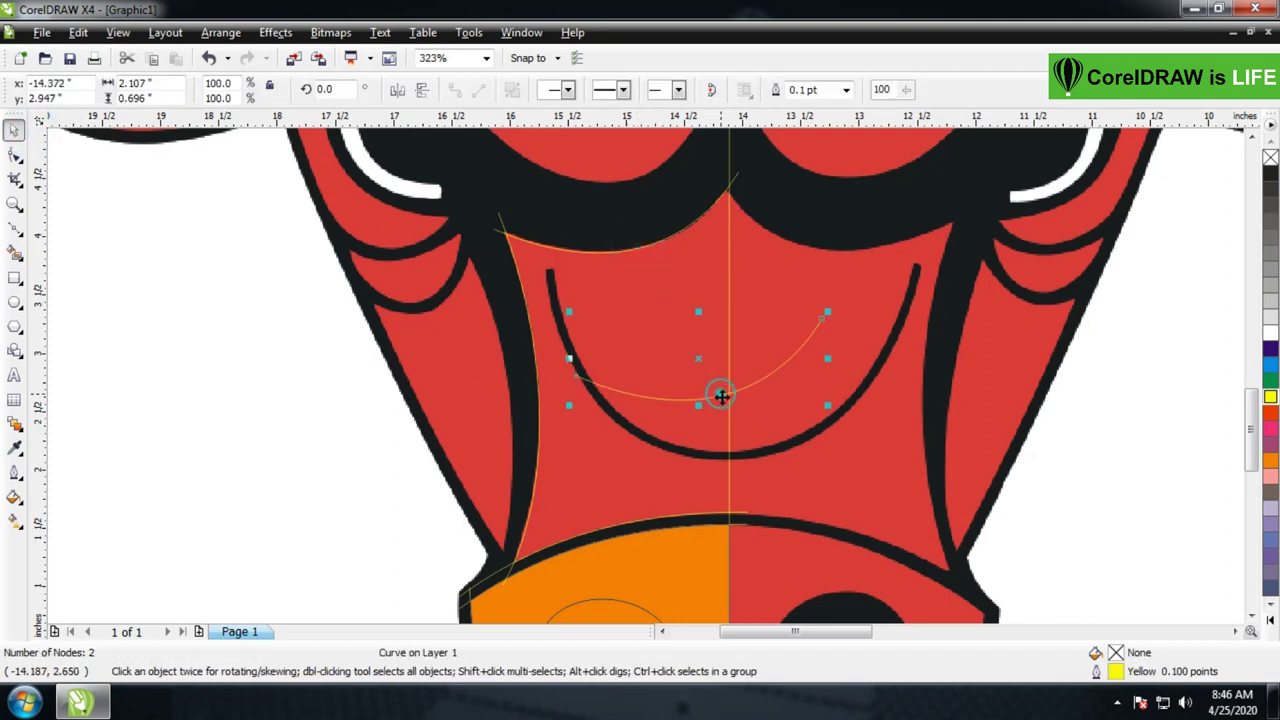
{"action": "left_click", "coordinate": [17, 155]}
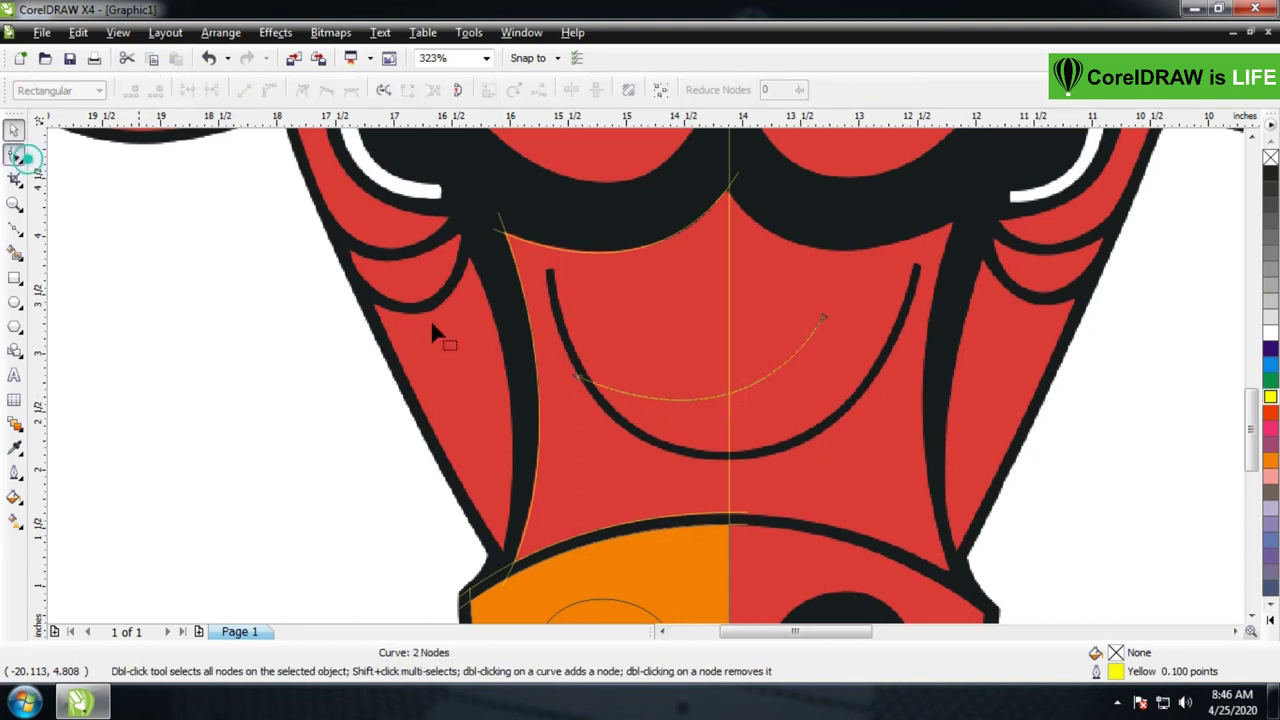
{"action": "right_click", "coordinate": [706, 394]}
{"action": "left_click", "coordinate": [752, 143]}
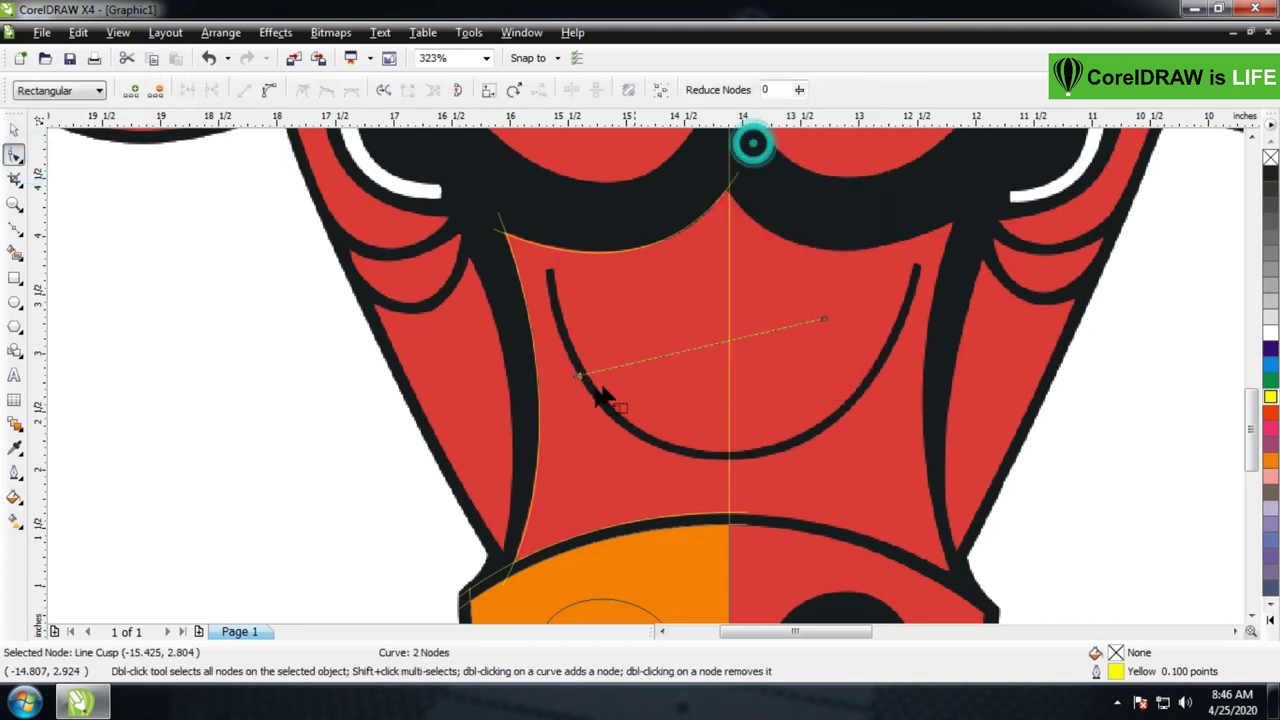
{"action": "left_click_drag", "start_coordinate": [578, 378], "coordinate": [538, 269]}
{"action": "left_click_drag", "start_coordinate": [823, 318], "coordinate": [735, 467]}
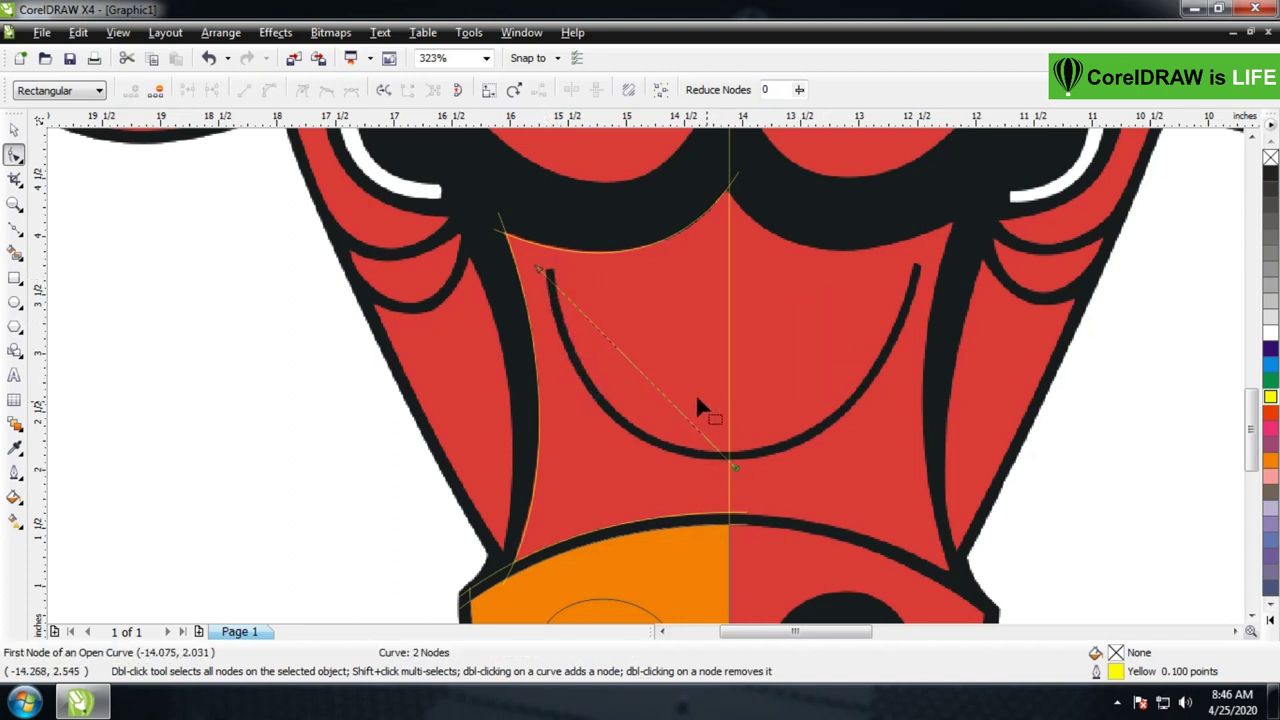
Convert the diagonal line to a curve and adjust its nodes and handles to follow the outer edge of the U-shaped snout line
{"action": "right_click", "coordinate": [667, 396]}
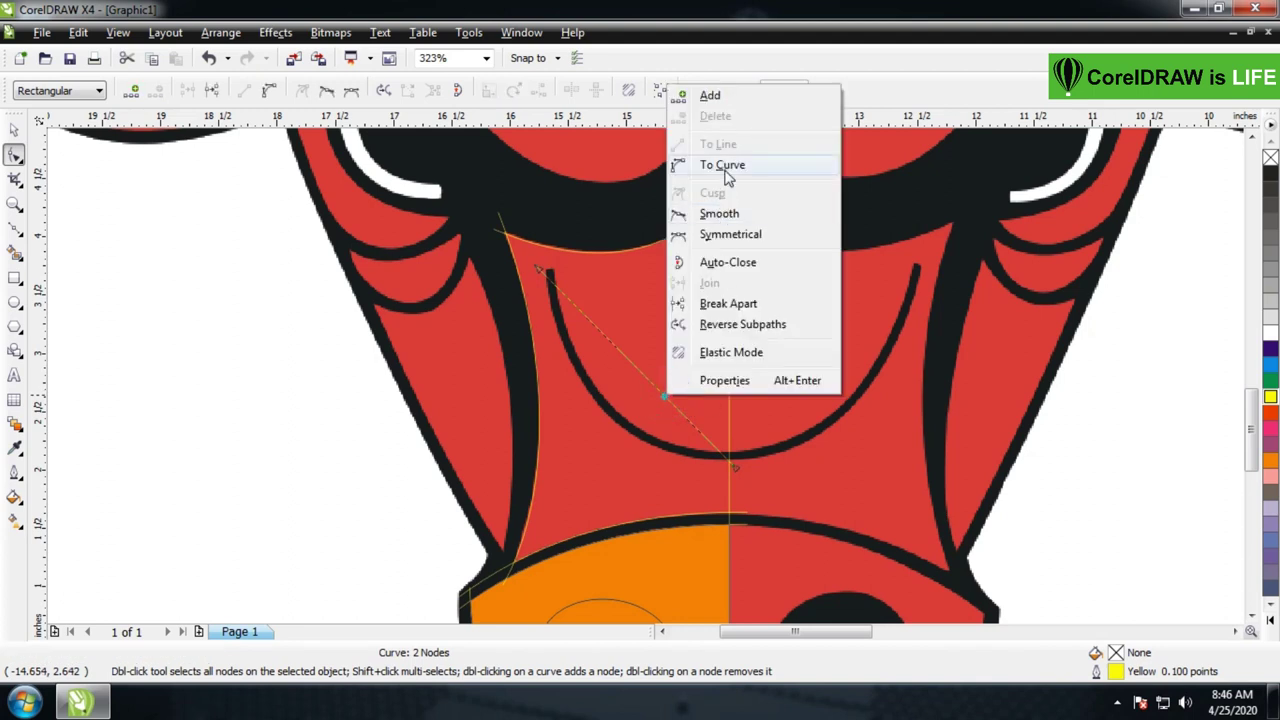
{"action": "left_click", "coordinate": [718, 167]}
{"action": "left_click_drag", "start_coordinate": [648, 380], "coordinate": [600, 438]}
{"action": "left_click_drag", "start_coordinate": [734, 463], "coordinate": [741, 459]}
{"action": "left_click_drag", "start_coordinate": [617, 457], "coordinate": [612, 465]}
{"action": "left_click_drag", "start_coordinate": [537, 275], "coordinate": [541, 266]}
{"action": "left_click_drag", "start_coordinate": [557, 372], "coordinate": [554, 376]}
{"action": "left_click_drag", "start_coordinate": [541, 264], "coordinate": [544, 262]}
{"action": "left_click_drag", "start_coordinate": [559, 379], "coordinate": [550, 383]}
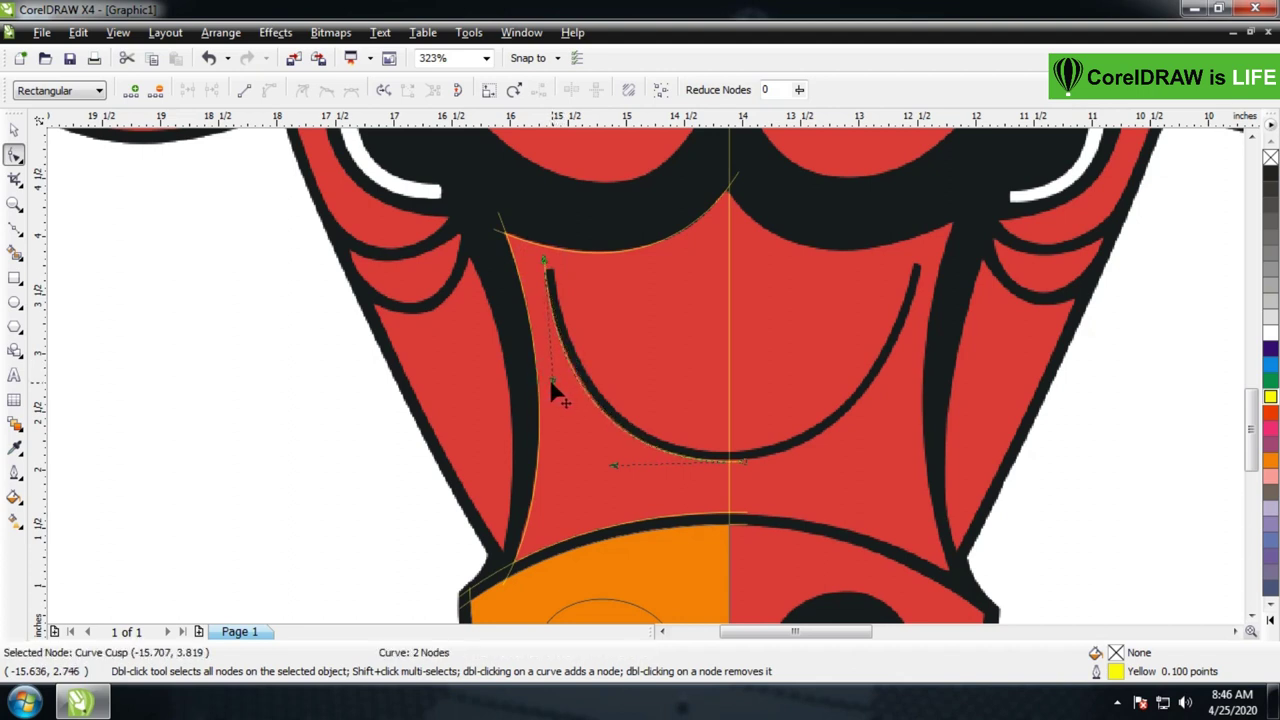
Place a copy of the outer U curve along the line's inner edge and fit its lower node and handle
{"action": "left_click", "coordinate": [15, 130]}
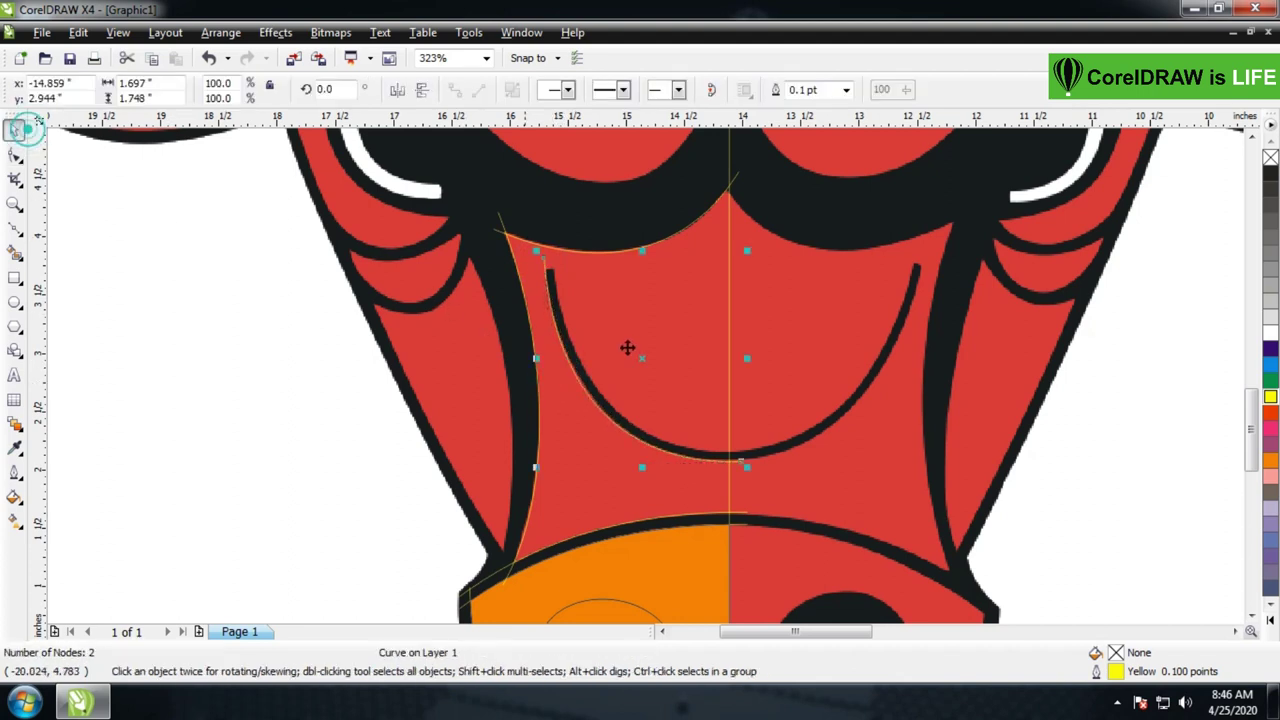
{"action": "left_click_drag", "start_coordinate": [641, 364], "coordinate": [651, 354]}
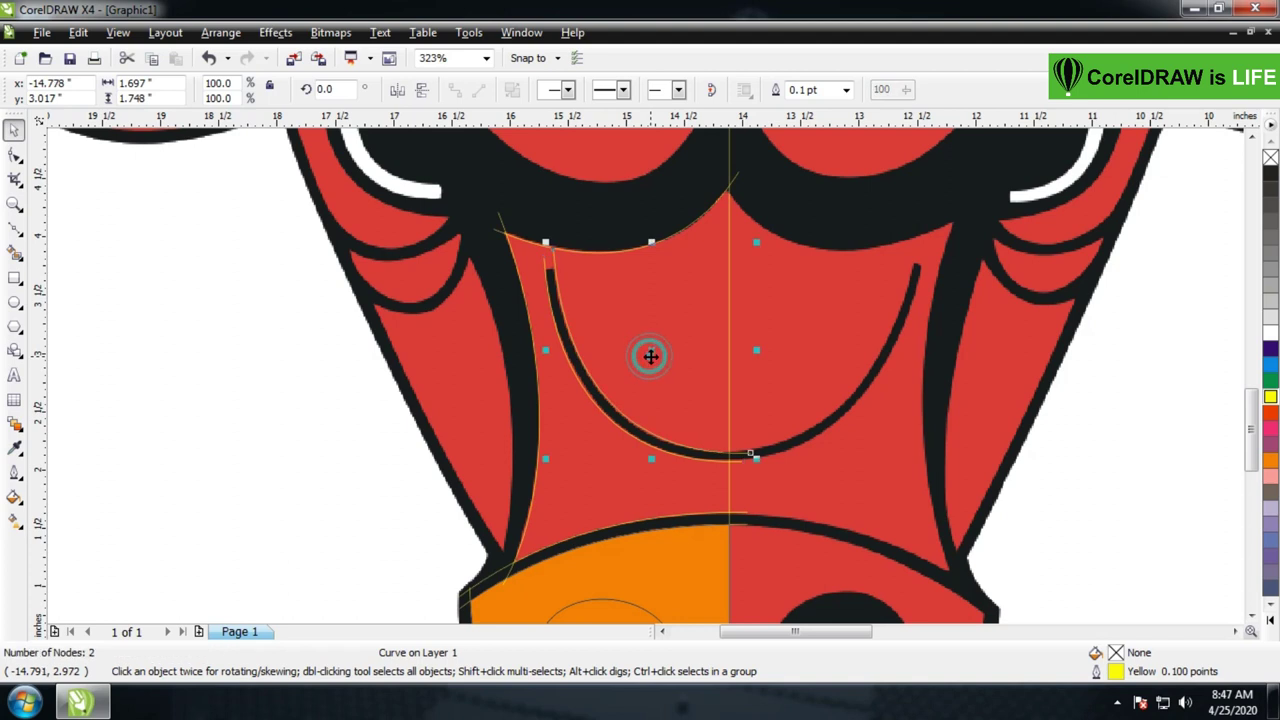
{"action": "left_click", "coordinate": [15, 155]}
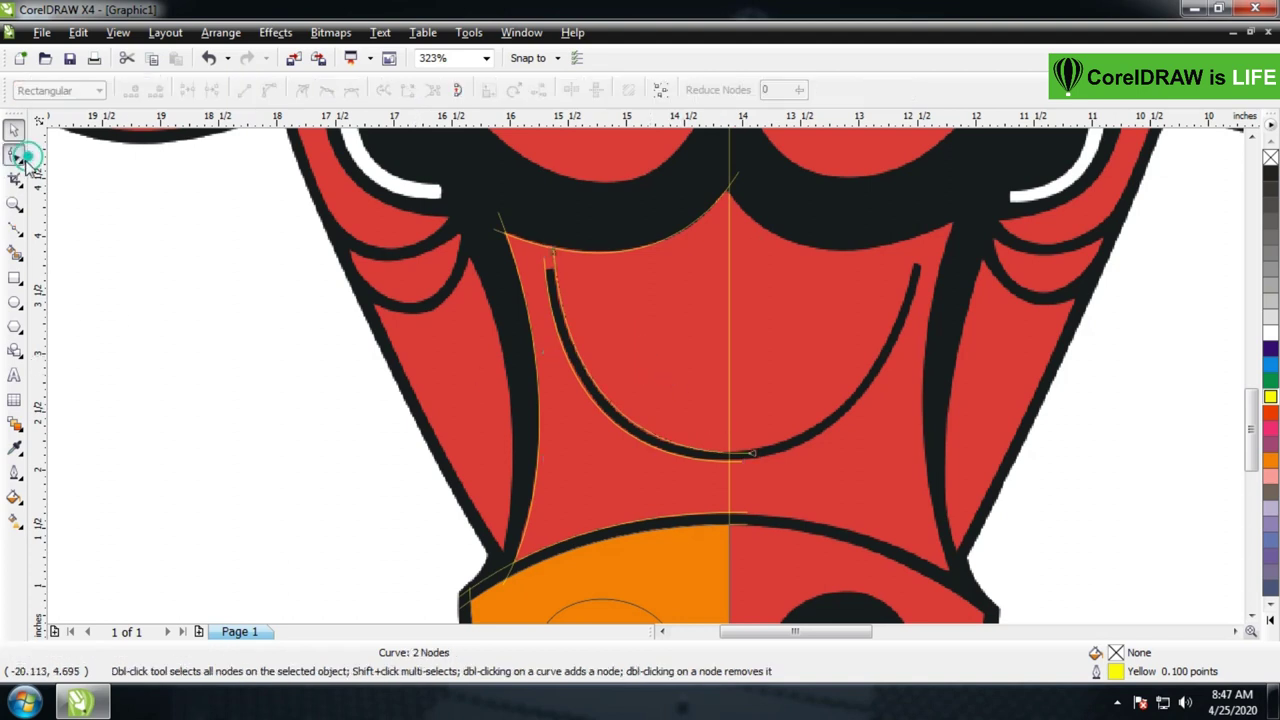
{"action": "left_click", "coordinate": [752, 458]}
{"action": "left_click_drag", "start_coordinate": [752, 458], "coordinate": [752, 455]}
{"action": "left_click_drag", "start_coordinate": [620, 452], "coordinate": [614, 457]}
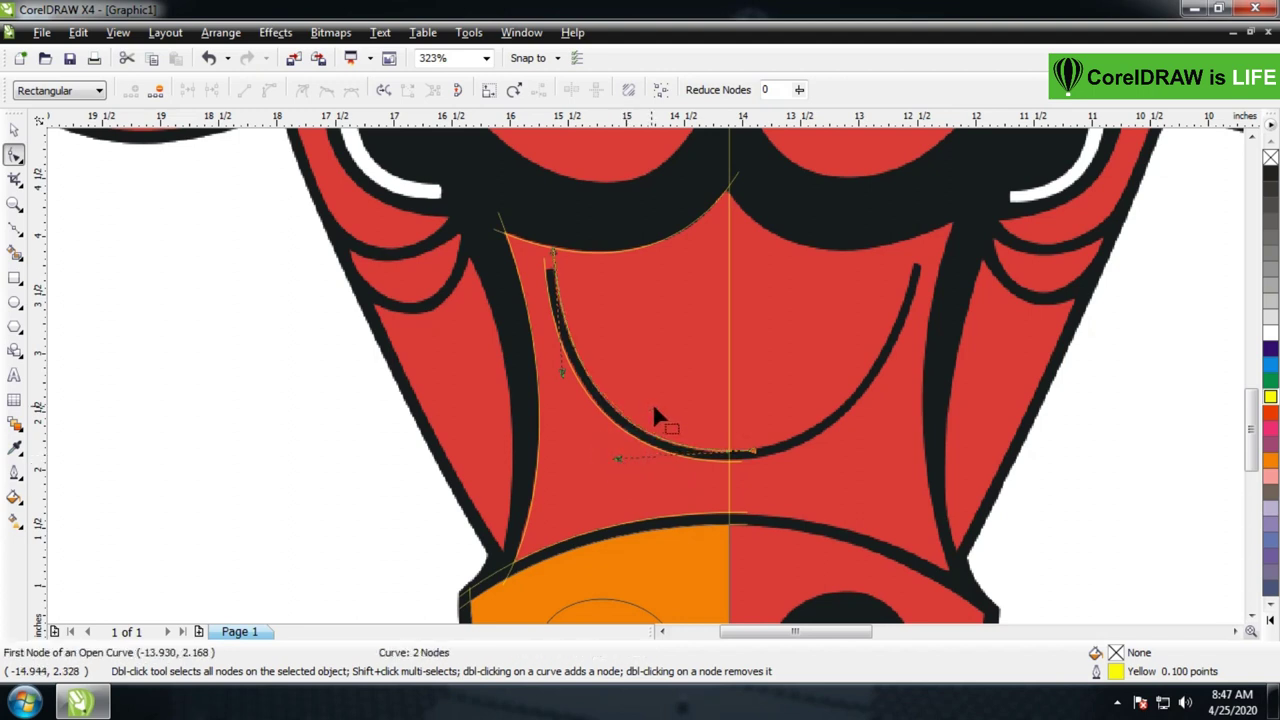
Adjust the inner U curve's upper node and handle to match the inner edge of the black line
{"action": "left_click_drag", "start_coordinate": [556, 252], "coordinate": [557, 259]}
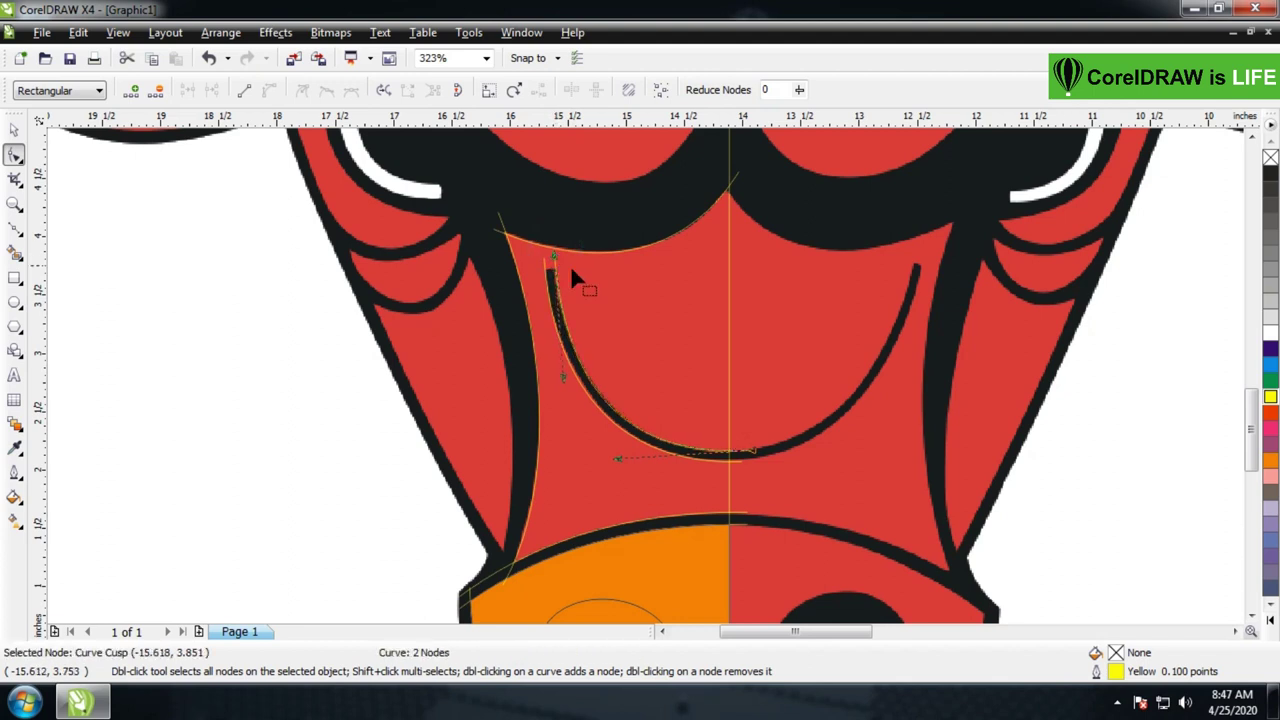
{"action": "left_click_drag", "start_coordinate": [566, 381], "coordinate": [566, 377]}
{"action": "mouse_move", "coordinate": [556, 258]}
{"action": "left_mouse_down"}
{"action": "mouse_move", "coordinate": [557, 277]}
{"action": "mouse_move", "coordinate": [555, 261]}
{"action": "left_mouse_up"}
{"action": "left_click_drag", "start_coordinate": [563, 376], "coordinate": [565, 368]}
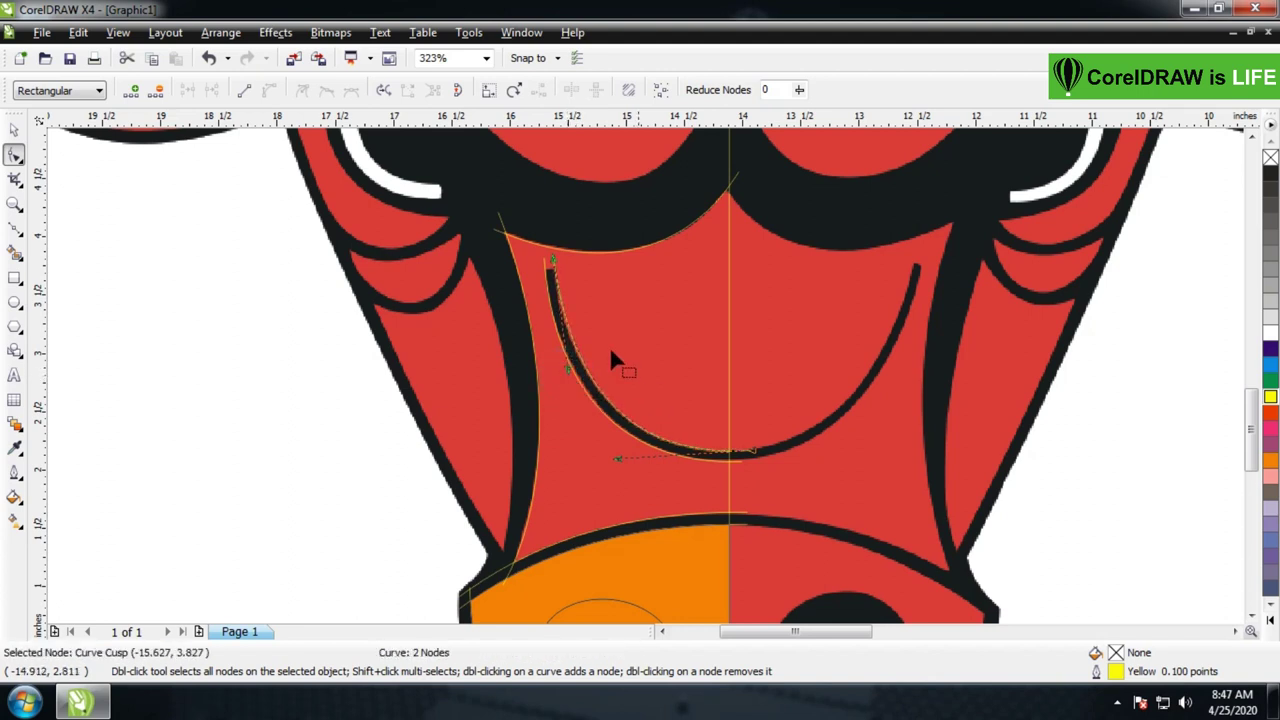
{"action": "left_click_drag", "start_coordinate": [564, 363], "coordinate": [563, 362]}
Copy the inner U curve, convert the copy to a straight line, and lay it across the left tip of the U-shaped line
{"action": "key", "text": "z"}
{"action": "left_click_drag", "start_coordinate": [494, 220], "coordinate": [834, 503]}
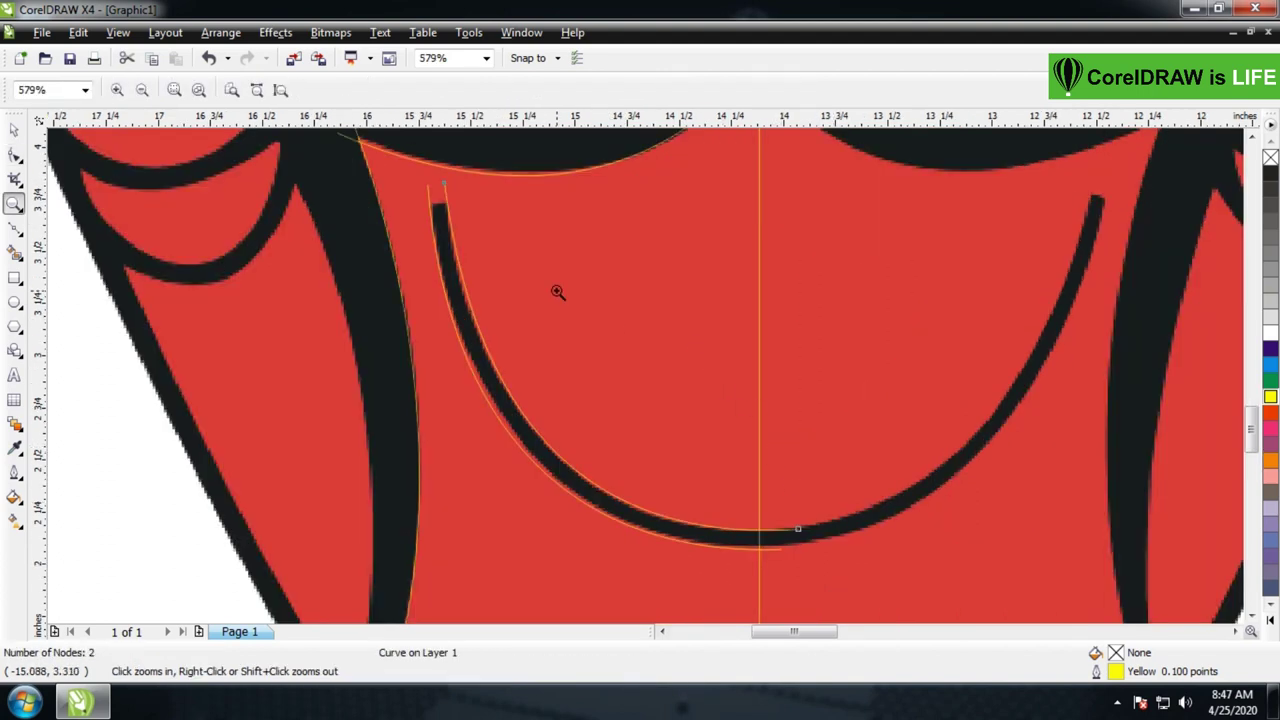
{"action": "left_click", "coordinate": [15, 230]}
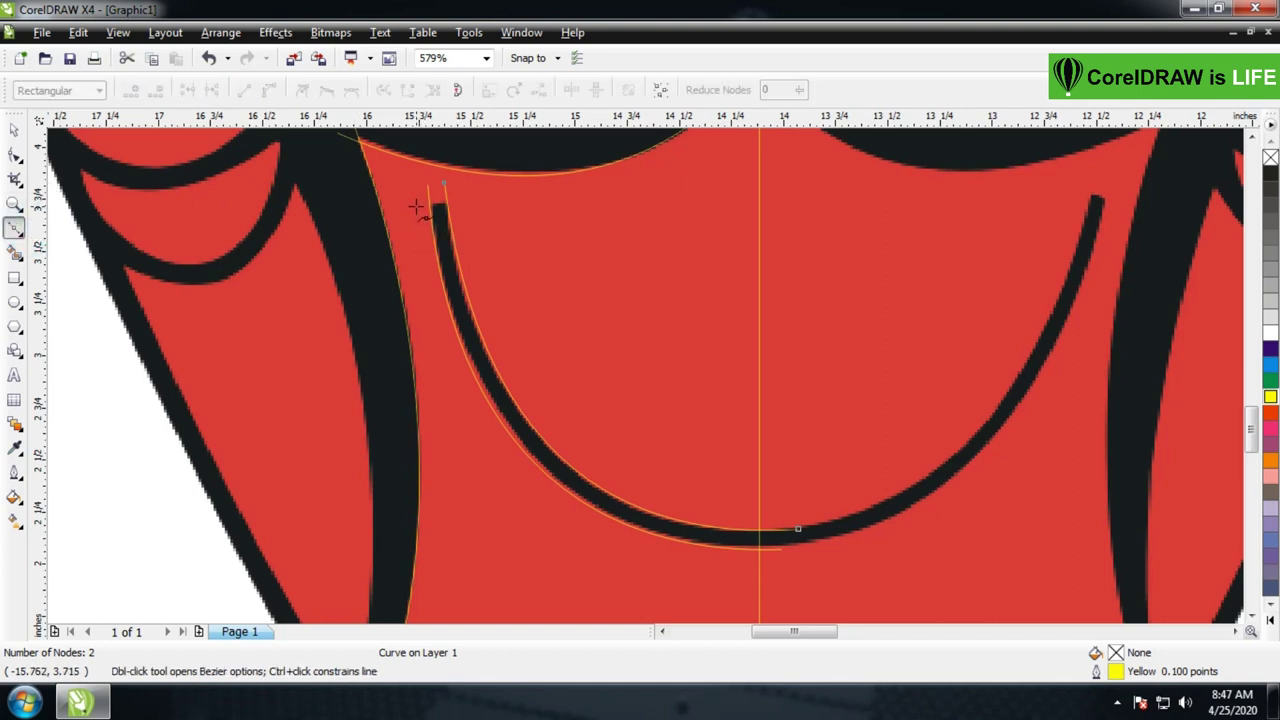
{"action": "left_click", "coordinate": [14, 130]}
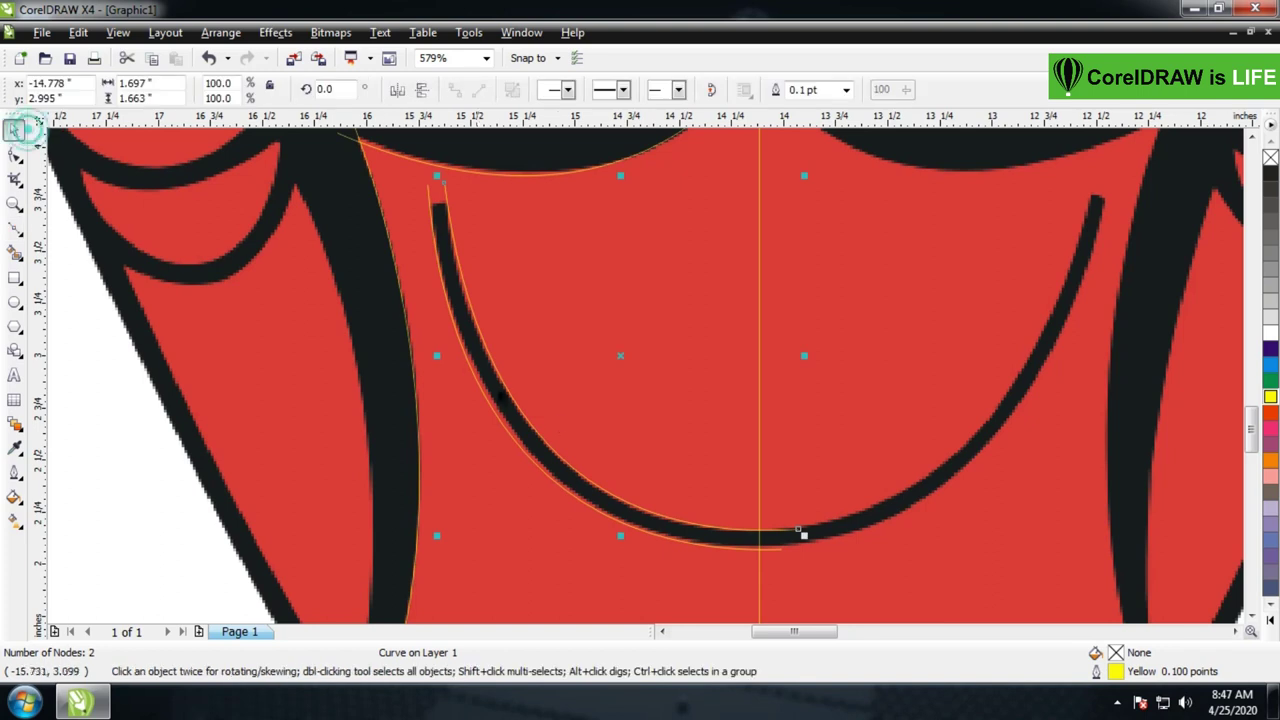
{"action": "left_click_drag", "start_coordinate": [625, 371], "coordinate": [669, 340]}
{"action": "left_click", "coordinate": [13, 158]}
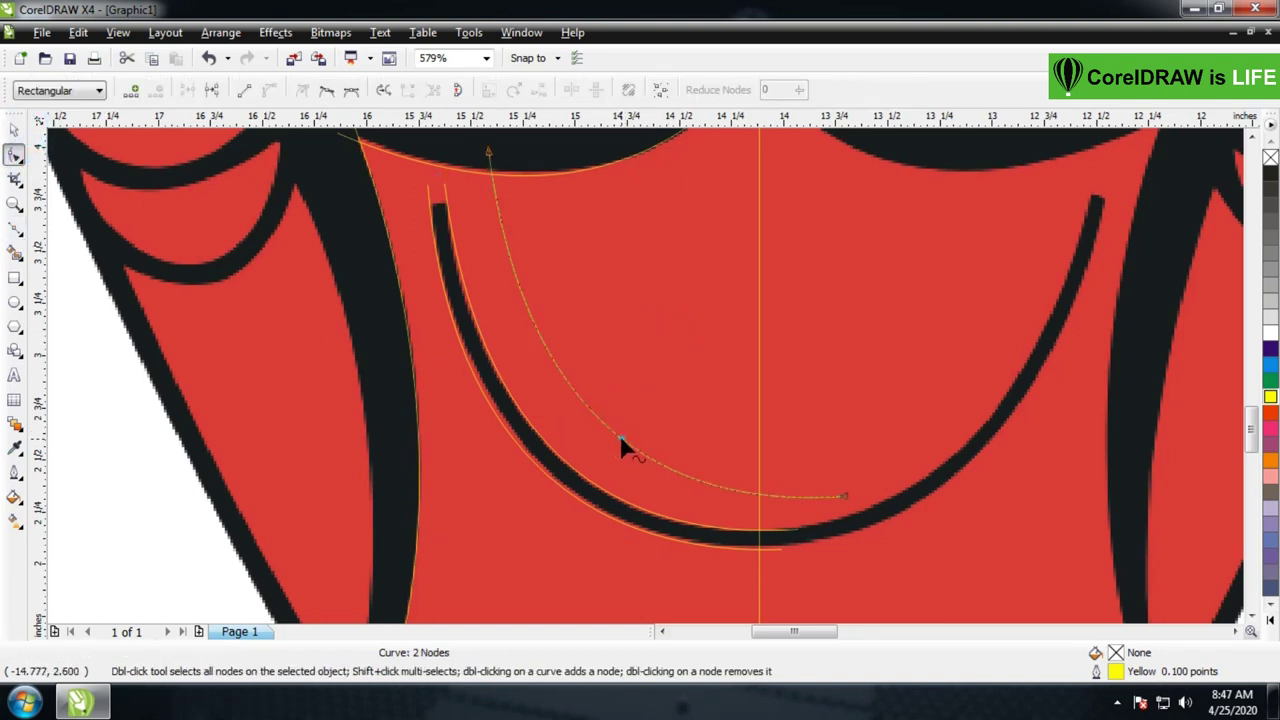
{"action": "right_click", "coordinate": [619, 434]}
{"action": "left_click", "coordinate": [678, 190]}
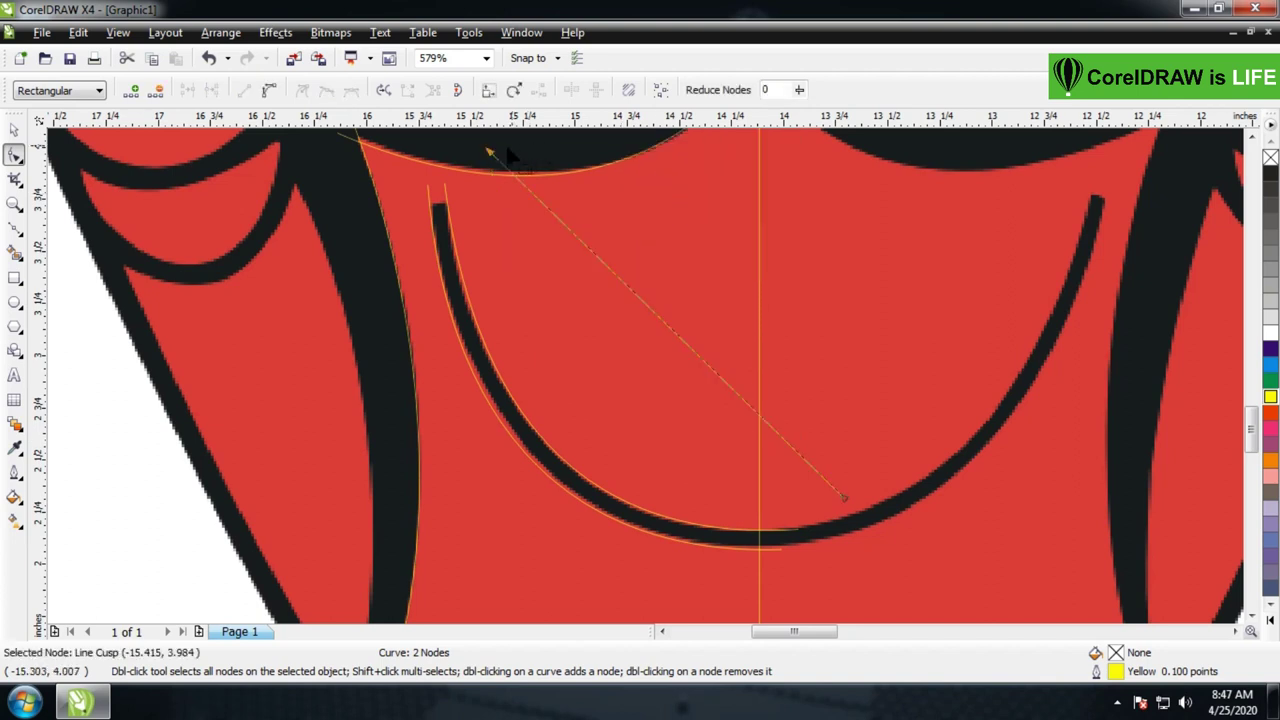
{"action": "left_click_drag", "start_coordinate": [490, 150], "coordinate": [424, 212]}
{"action": "left_click_drag", "start_coordinate": [843, 503], "coordinate": [471, 202]}
Shorten the cap line's two ends so that it just crosses both U curves at the black tip
{"action": "key", "text": "z"}
{"action": "left_click_drag", "start_coordinate": [372, 160], "coordinate": [558, 268]}
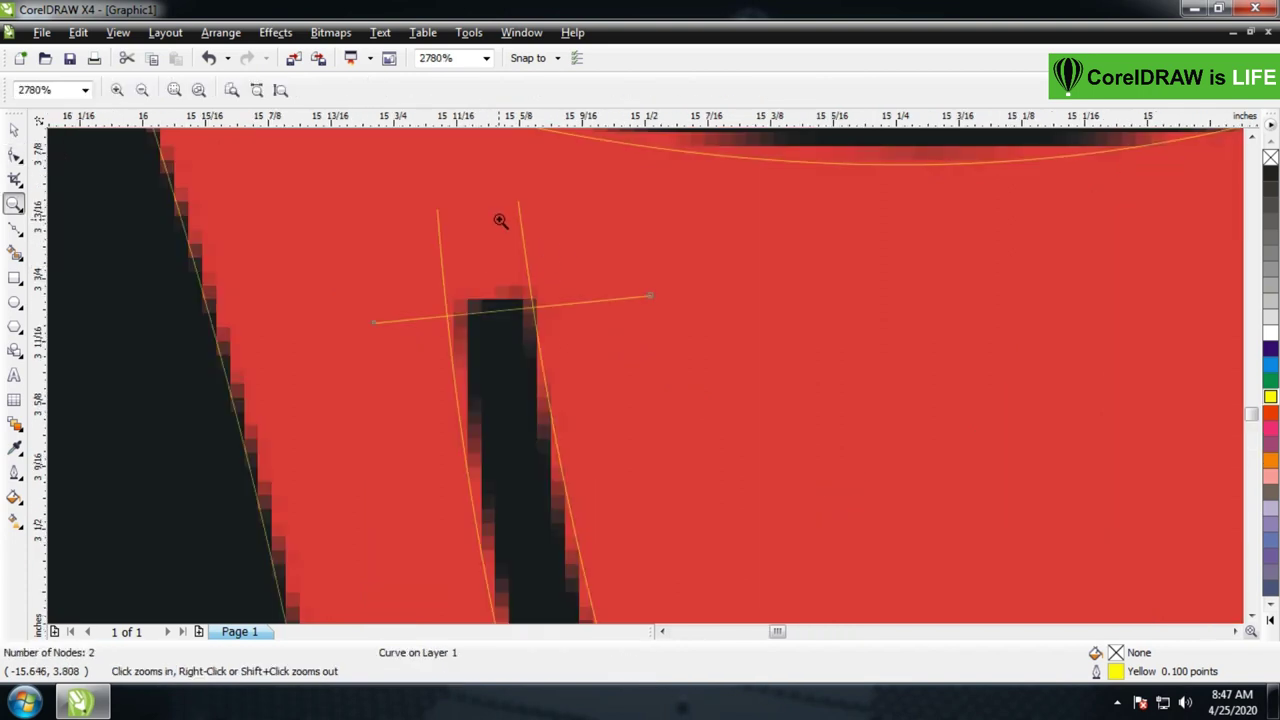
{"action": "left_click", "coordinate": [14, 155]}
{"action": "left_click_drag", "start_coordinate": [369, 321], "coordinate": [408, 311]}
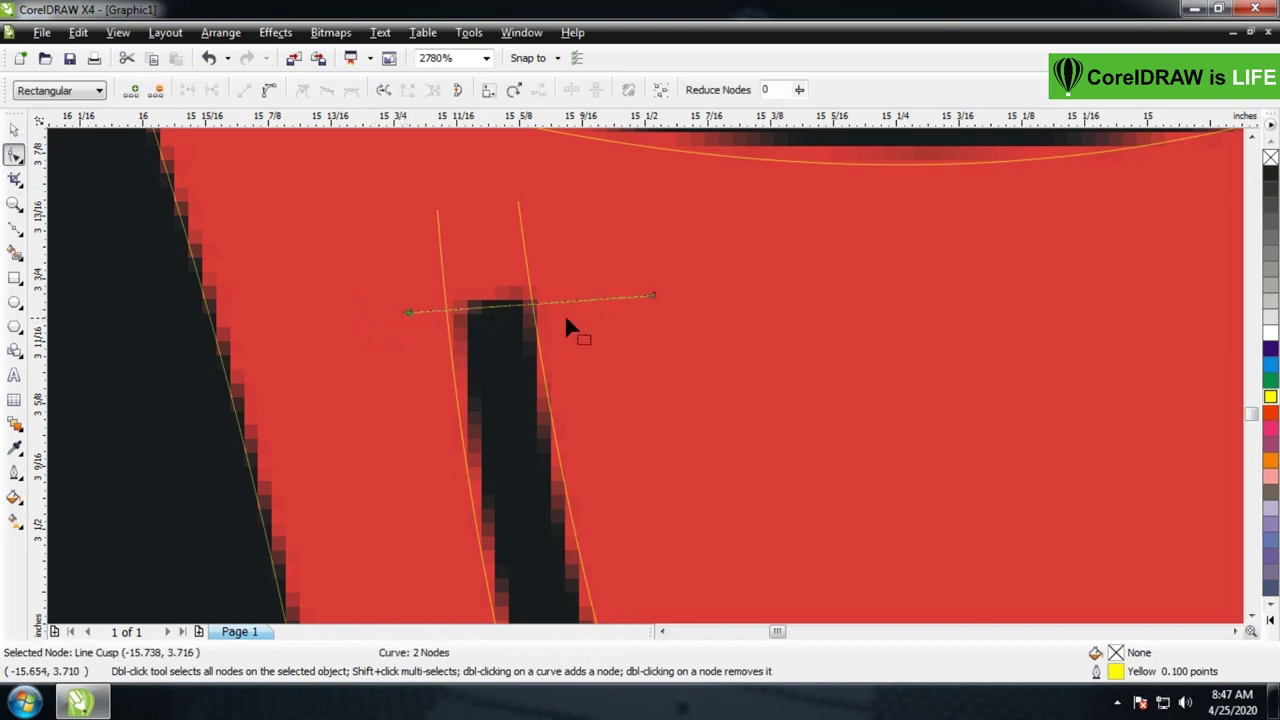
{"action": "left_click_drag", "start_coordinate": [651, 296], "coordinate": [562, 301]}
Convert the short cap line to a curve and bend it slightly upward over the black tip
{"action": "right_click", "coordinate": [490, 317]}
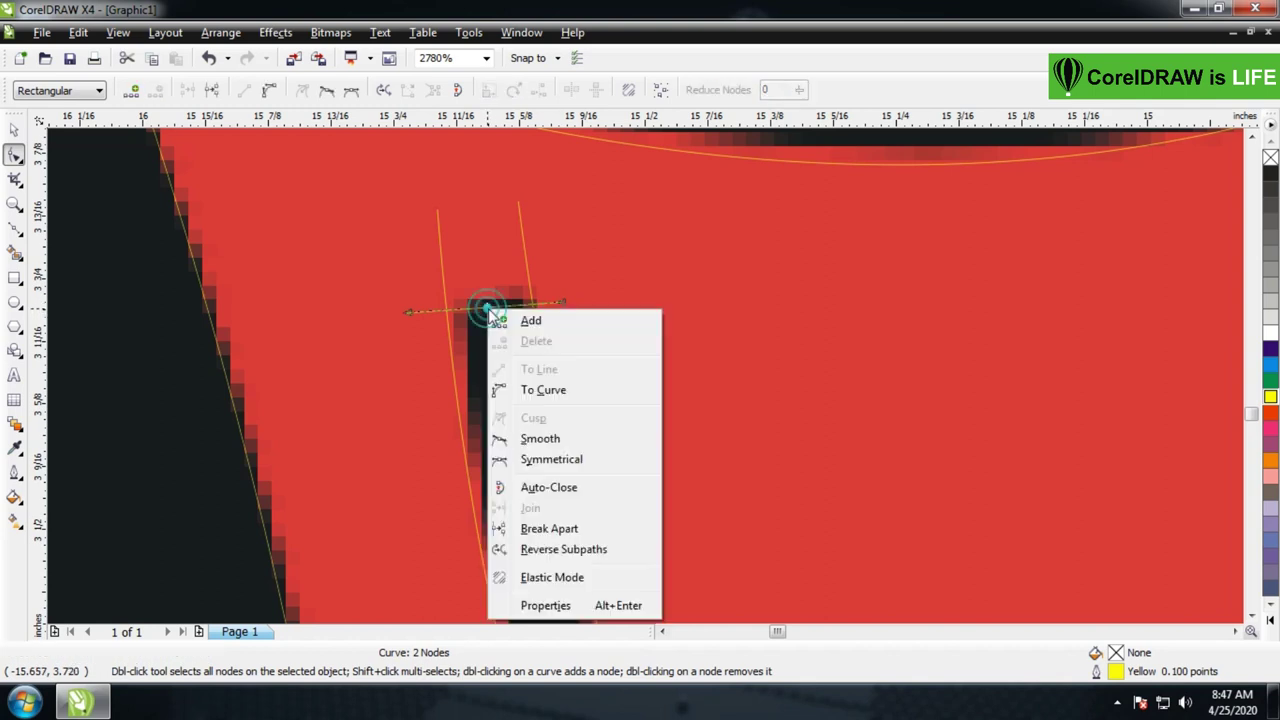
{"action": "left_click", "coordinate": [557, 388]}
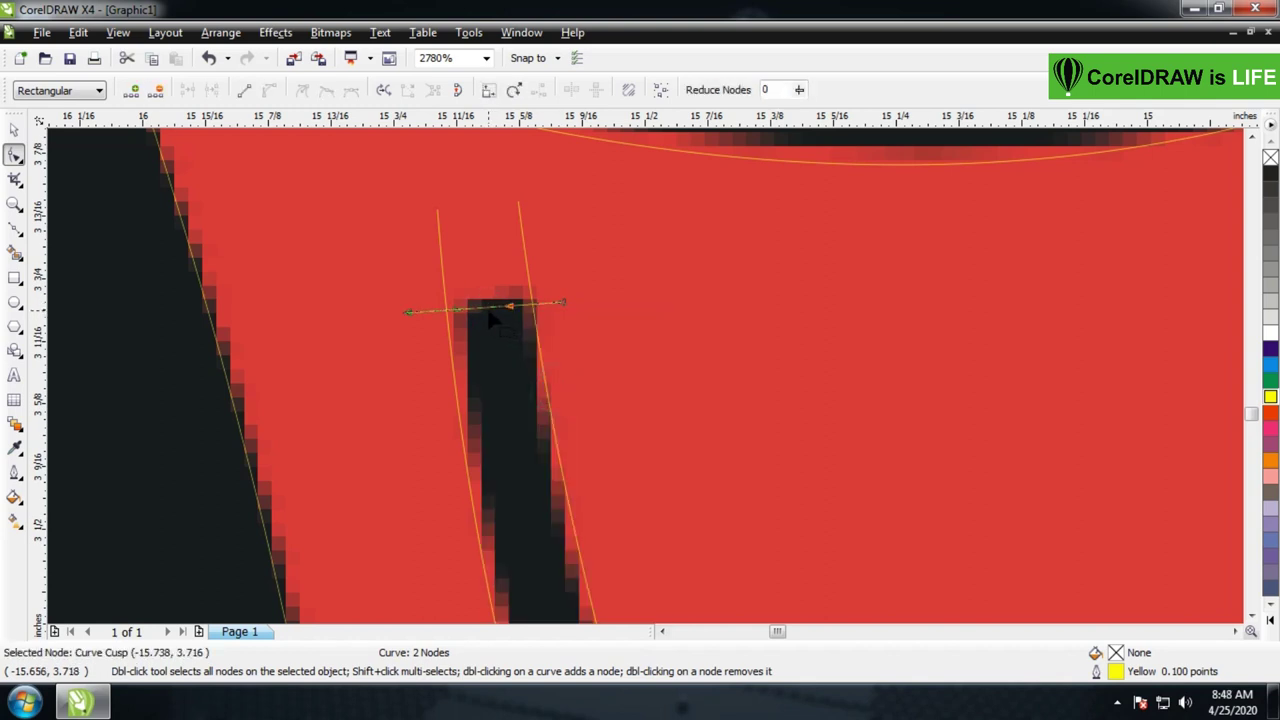
{"action": "left_click_drag", "start_coordinate": [487, 311], "coordinate": [420, 295]}
{"action": "key", "text": "space"}
Smart Fill the enclosed left half of the snout with orange and a 0.5 pt black outline
{"action": "scroll", "coordinate": [643, 370], "scroll_direction": "down", "scroll_amount": 5}
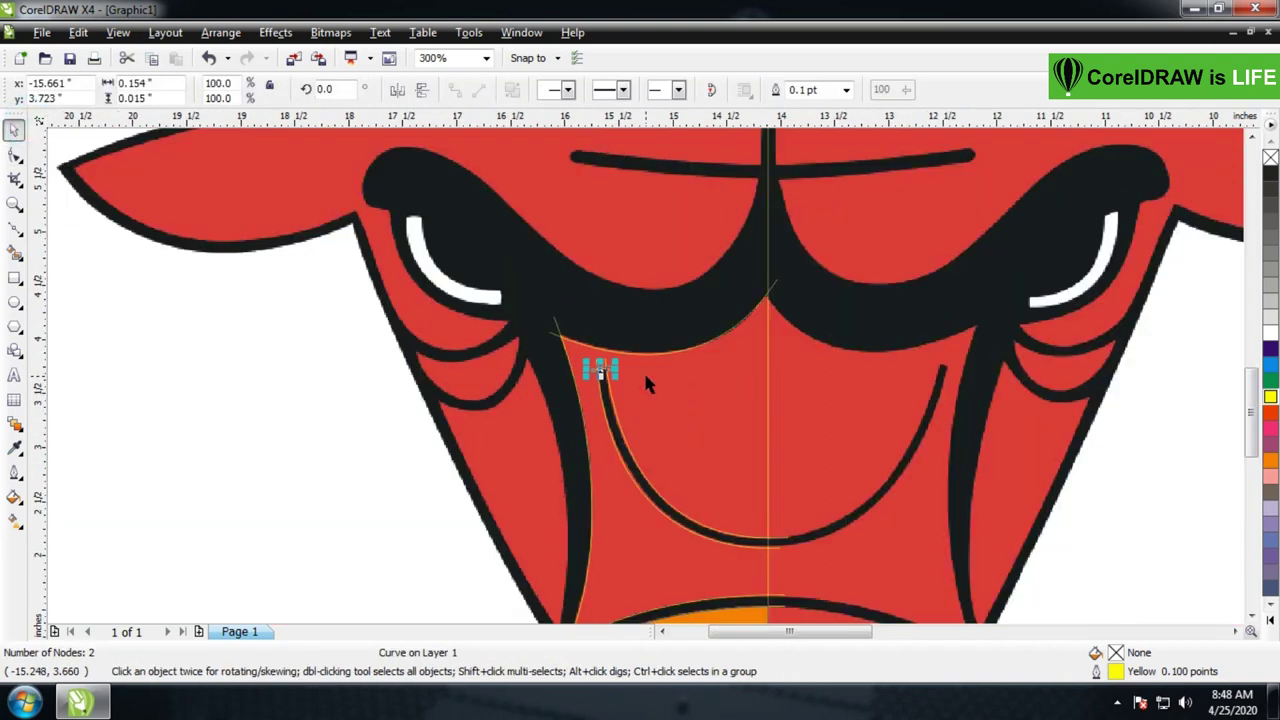
{"action": "key", "text": "z"}
{"action": "left_click_drag", "start_coordinate": [509, 286], "coordinate": [793, 526]}
{"action": "left_click", "coordinate": [15, 252]}
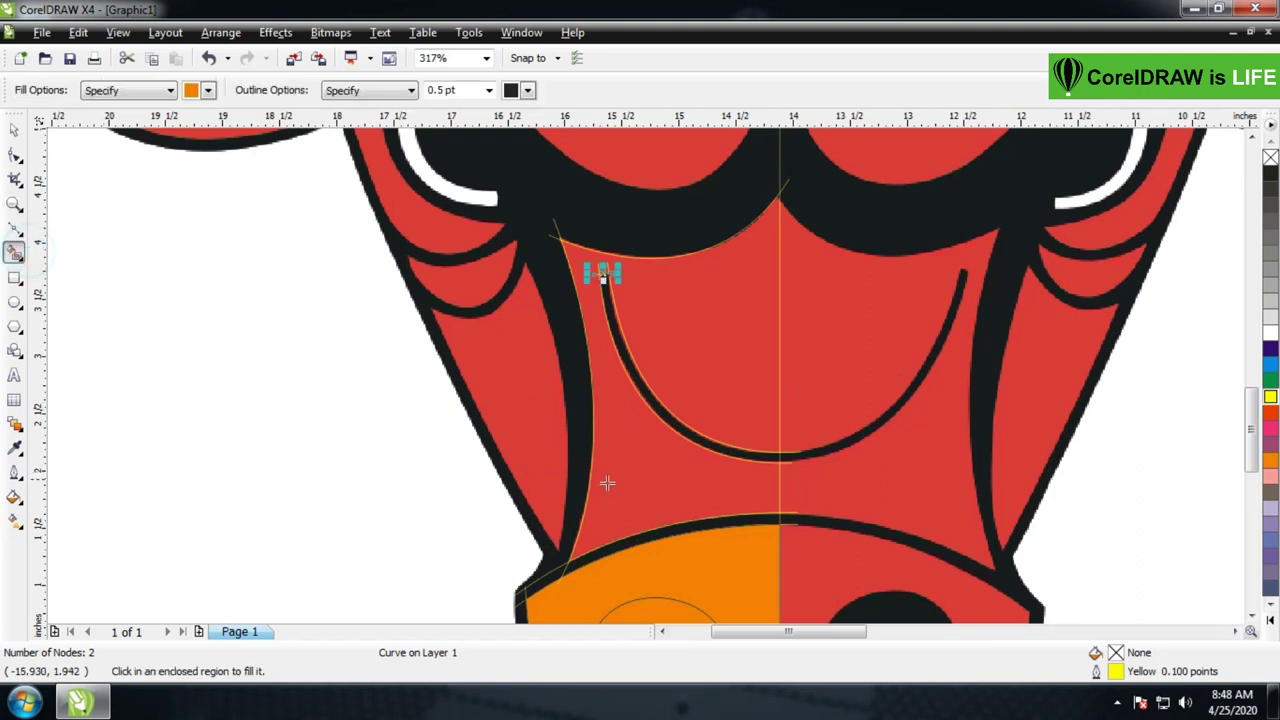
{"action": "left_click", "coordinate": [629, 491]}
{"action": "key", "text": "space"}
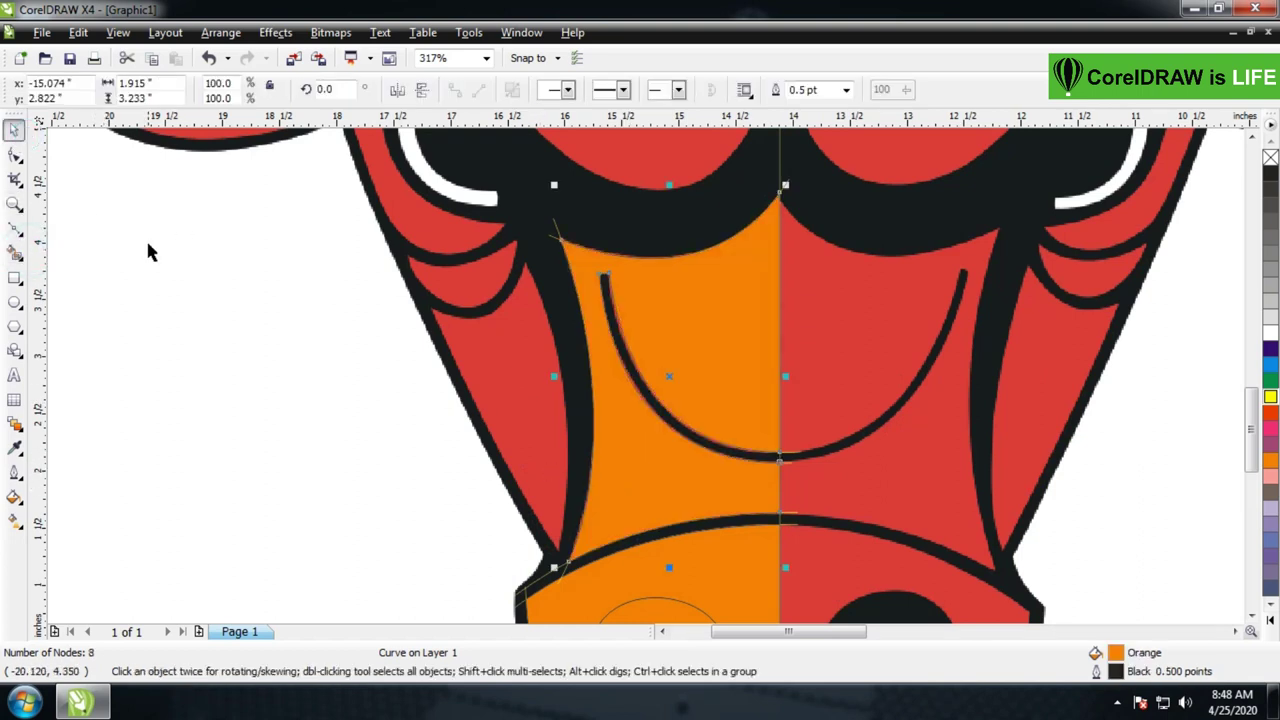
Copy the curve along the left side of the snout and place the copy over the black band's outer edge
{"action": "left_click", "coordinate": [149, 251]}
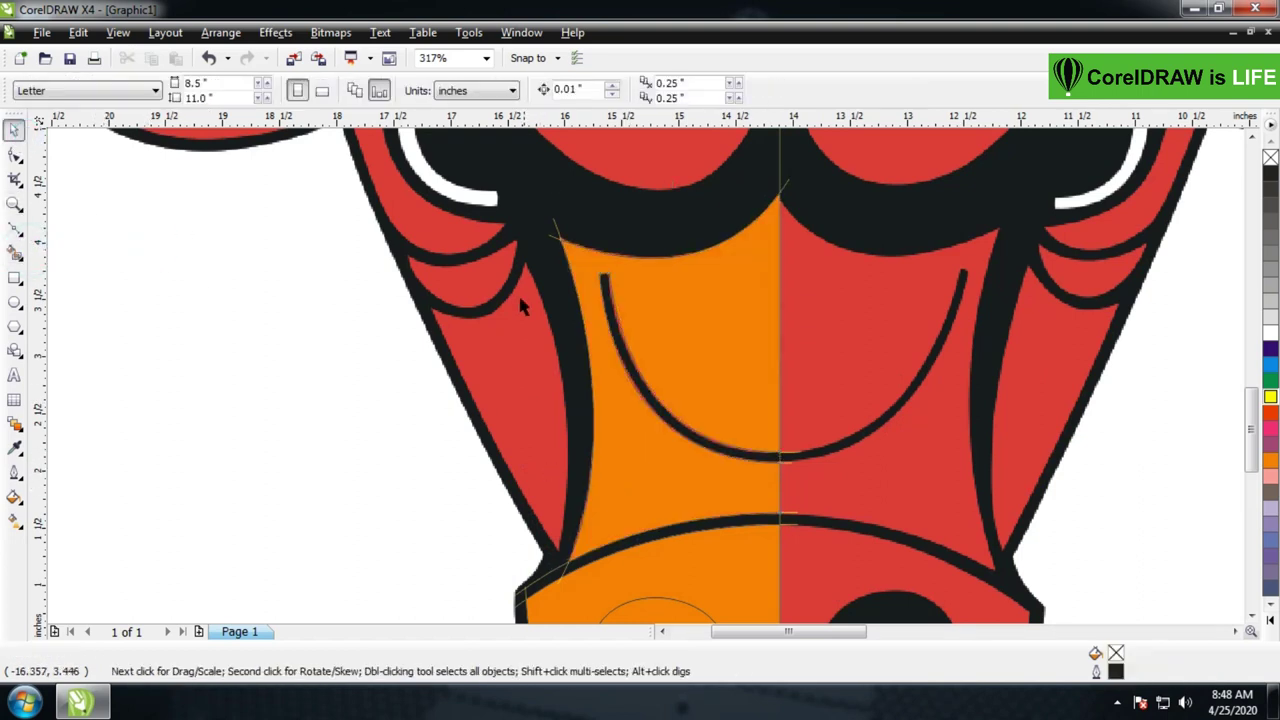
{"action": "left_click", "coordinate": [562, 238]}
{"action": "left_click_drag", "start_coordinate": [568, 401], "coordinate": [547, 394]}
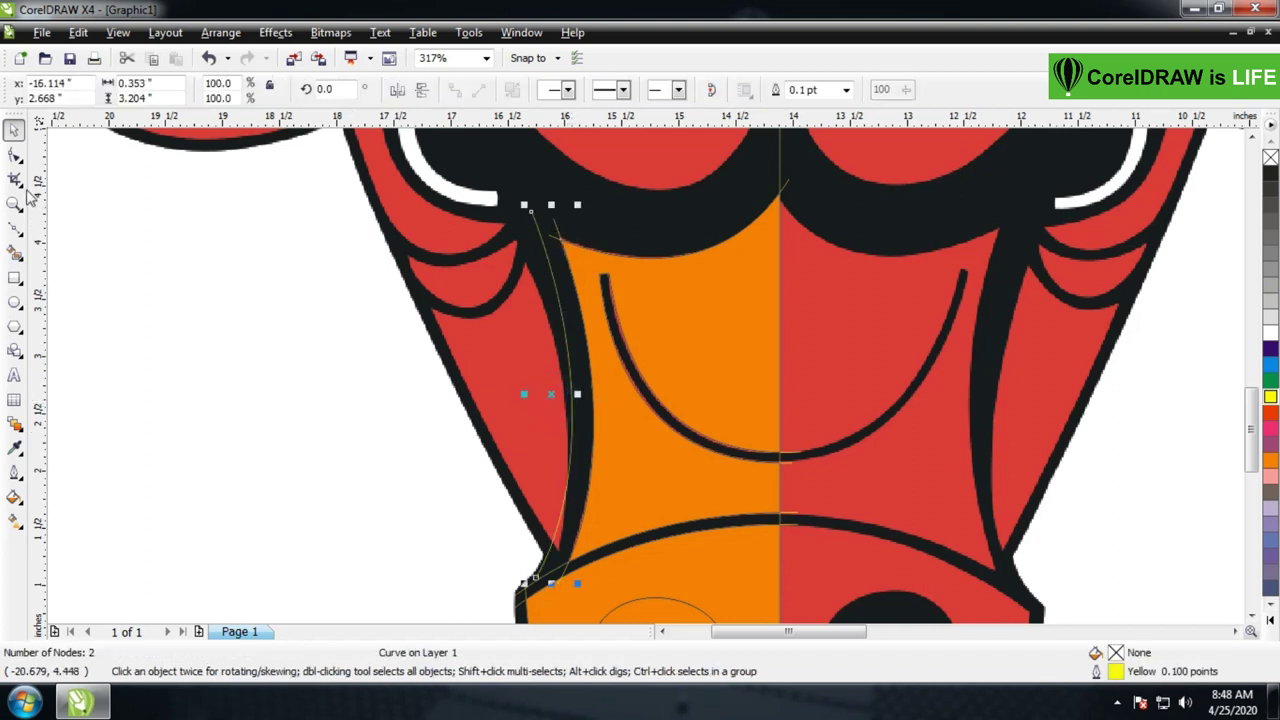
Adjust the copied curve's end nodes and handles so that it follows the left cheek's inner edge down to the muzzle
{"action": "left_click", "coordinate": [14, 155]}
{"action": "left_click_drag", "start_coordinate": [533, 215], "coordinate": [510, 225]}
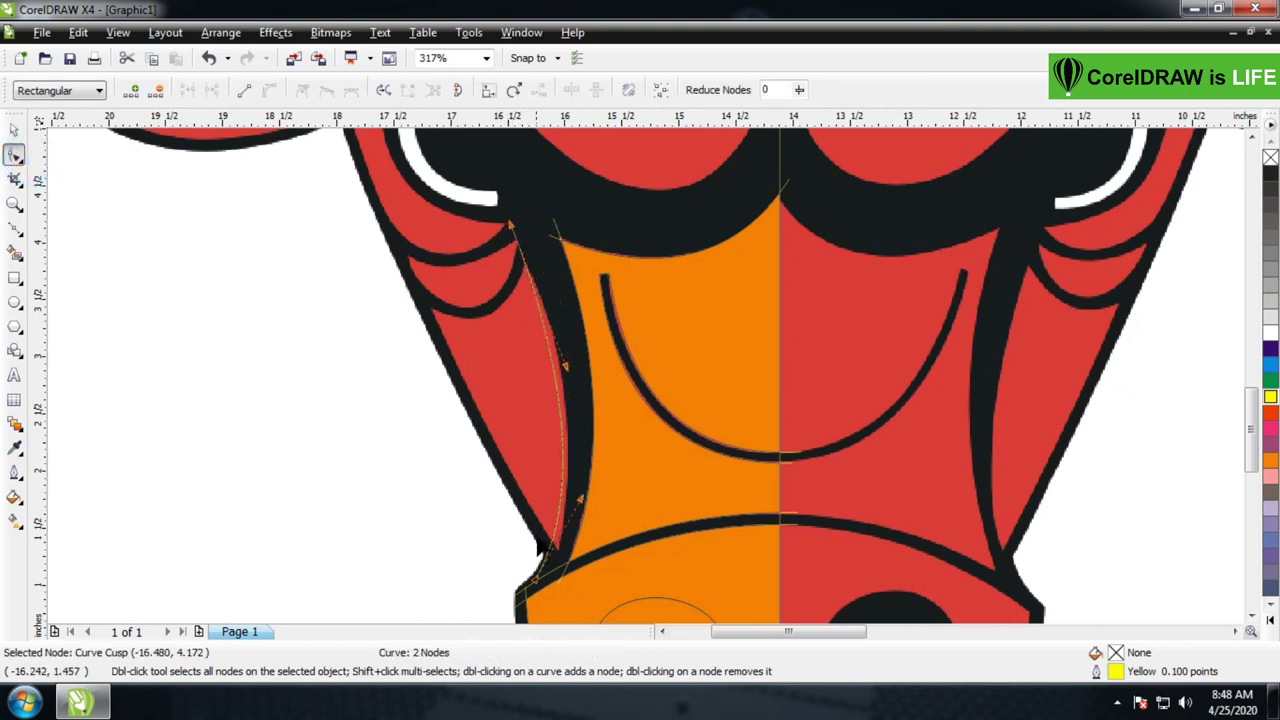
{"action": "mouse_move", "coordinate": [536, 578]}
{"action": "left_mouse_down"}
{"action": "mouse_move", "coordinate": [547, 582]}
{"action": "mouse_move", "coordinate": [570, 542]}
{"action": "mouse_move", "coordinate": [545, 578]}
{"action": "left_mouse_up"}
{"action": "left_click_drag", "start_coordinate": [566, 366], "coordinate": [566, 343]}
{"action": "left_click_drag", "start_coordinate": [592, 505], "coordinate": [585, 485]}
{"action": "mouse_move", "coordinate": [548, 587]}
{"action": "left_mouse_down"}
{"action": "mouse_move", "coordinate": [535, 582]}
{"action": "mouse_move", "coordinate": [551, 591]}
{"action": "mouse_move", "coordinate": [540, 584]}
{"action": "mouse_move", "coordinate": [550, 579]}
{"action": "left_mouse_up"}
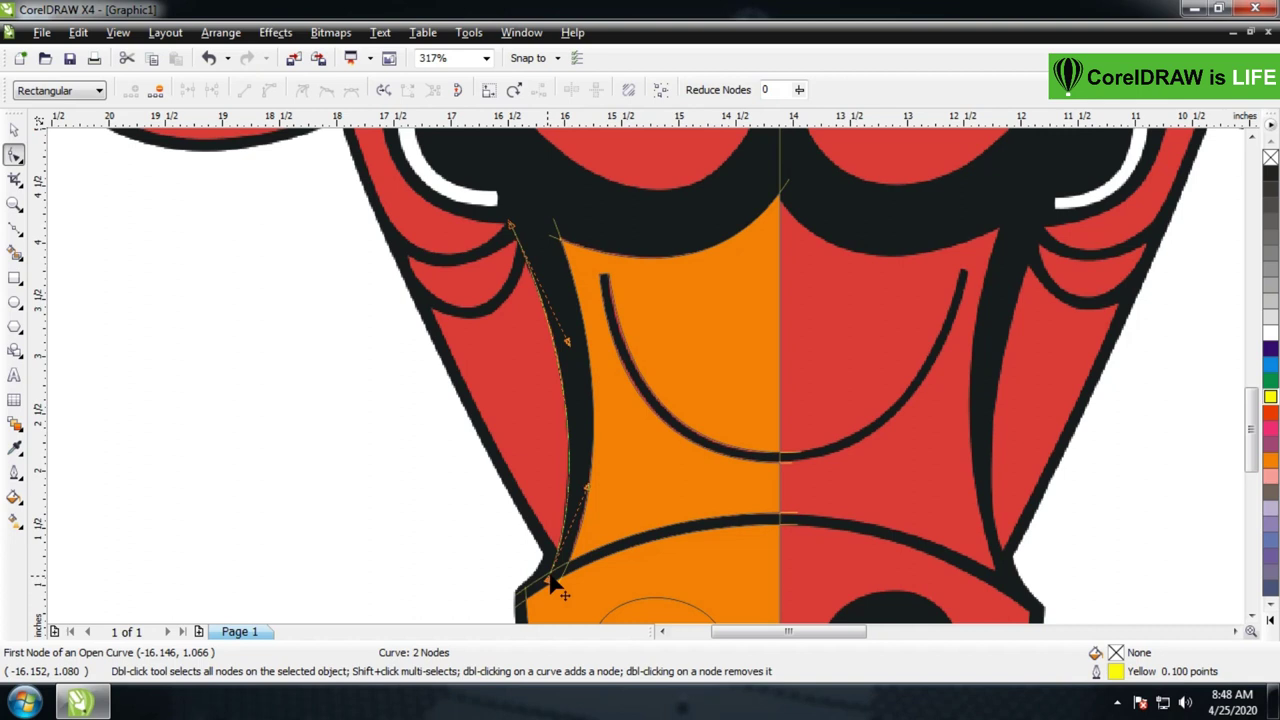
Copy the cheek's inner curve, convert the copy to a straight line, and lay it along the left cheek's outer edge
{"action": "left_click", "coordinate": [14, 130]}
{"action": "left_click", "coordinate": [120, 254]}
{"action": "left_click_drag", "start_coordinate": [565, 398], "coordinate": [436, 400]}
{"action": "left_click", "coordinate": [14, 155]}
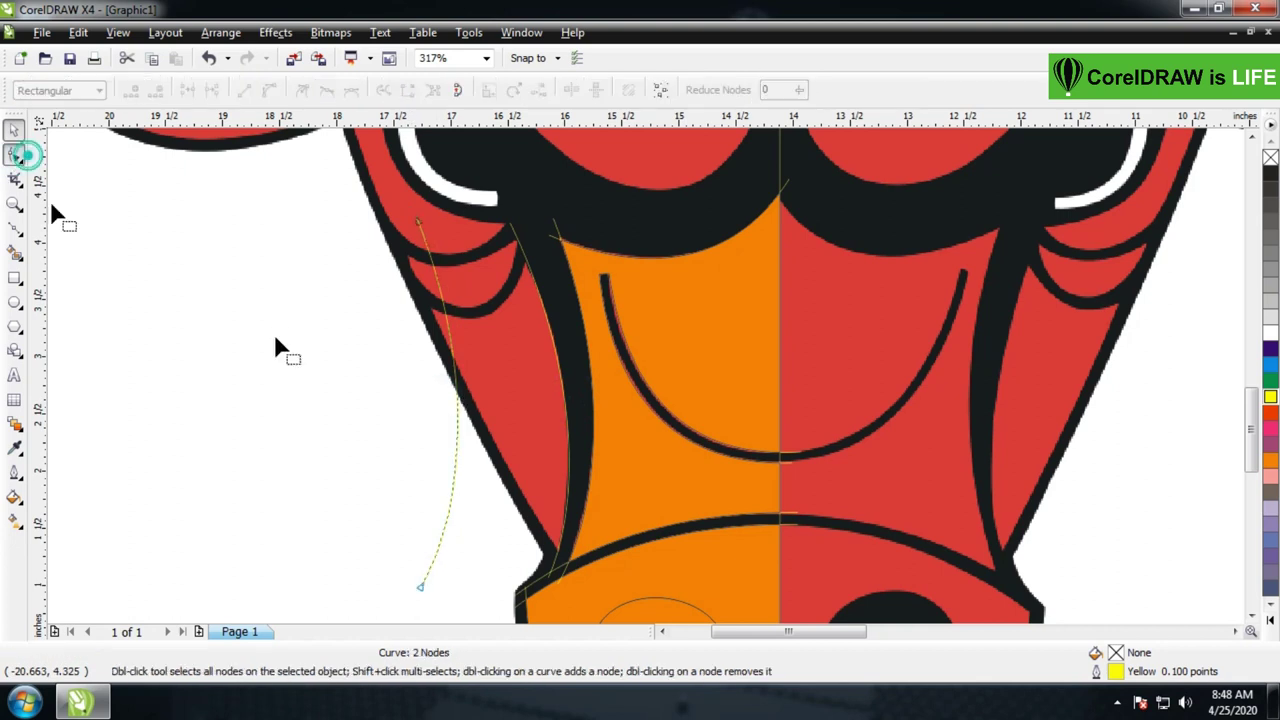
{"action": "right_click", "coordinate": [457, 391]}
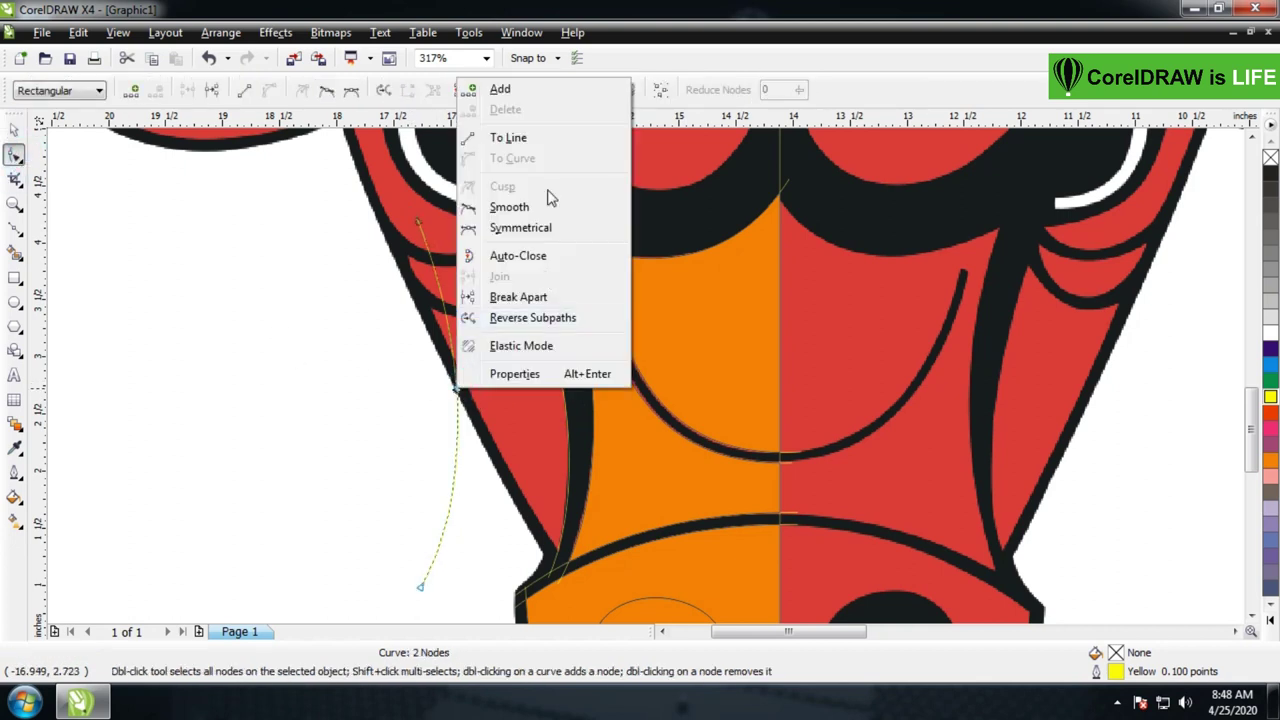
{"action": "left_click", "coordinate": [512, 137]}
{"action": "left_click_drag", "start_coordinate": [421, 587], "coordinate": [577, 584]}
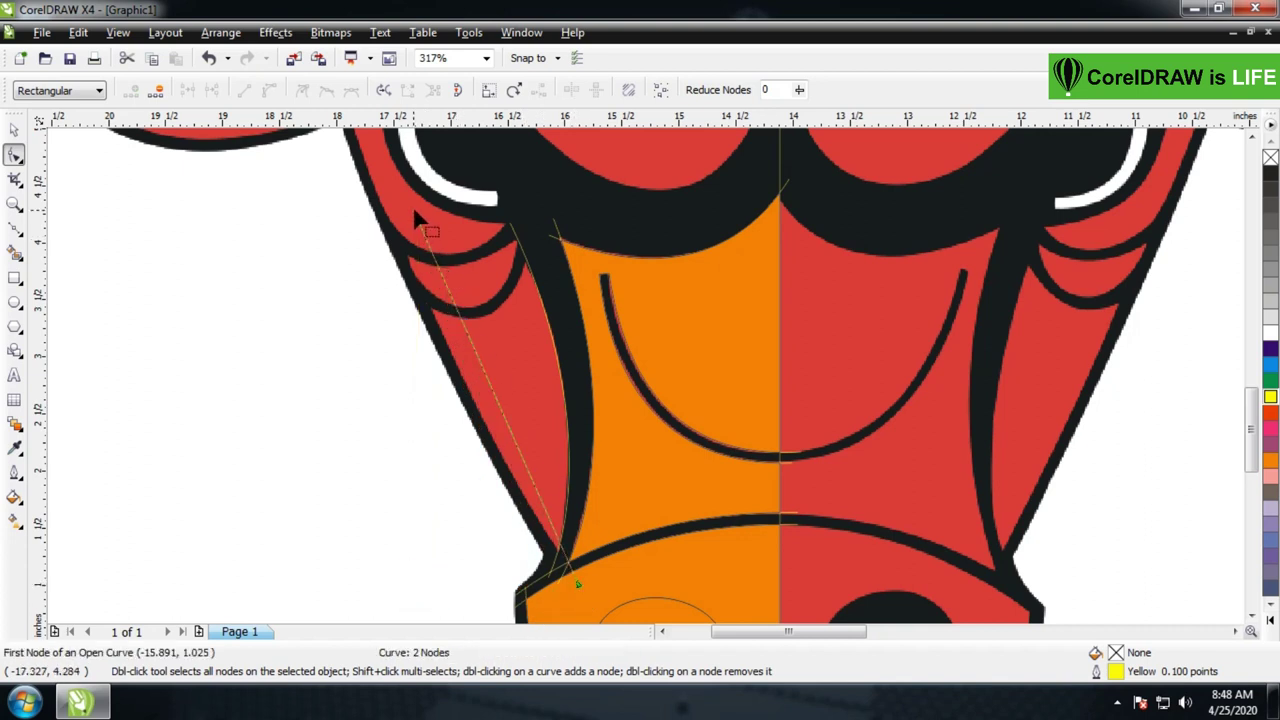
{"action": "left_click_drag", "start_coordinate": [416, 216], "coordinate": [415, 273]}
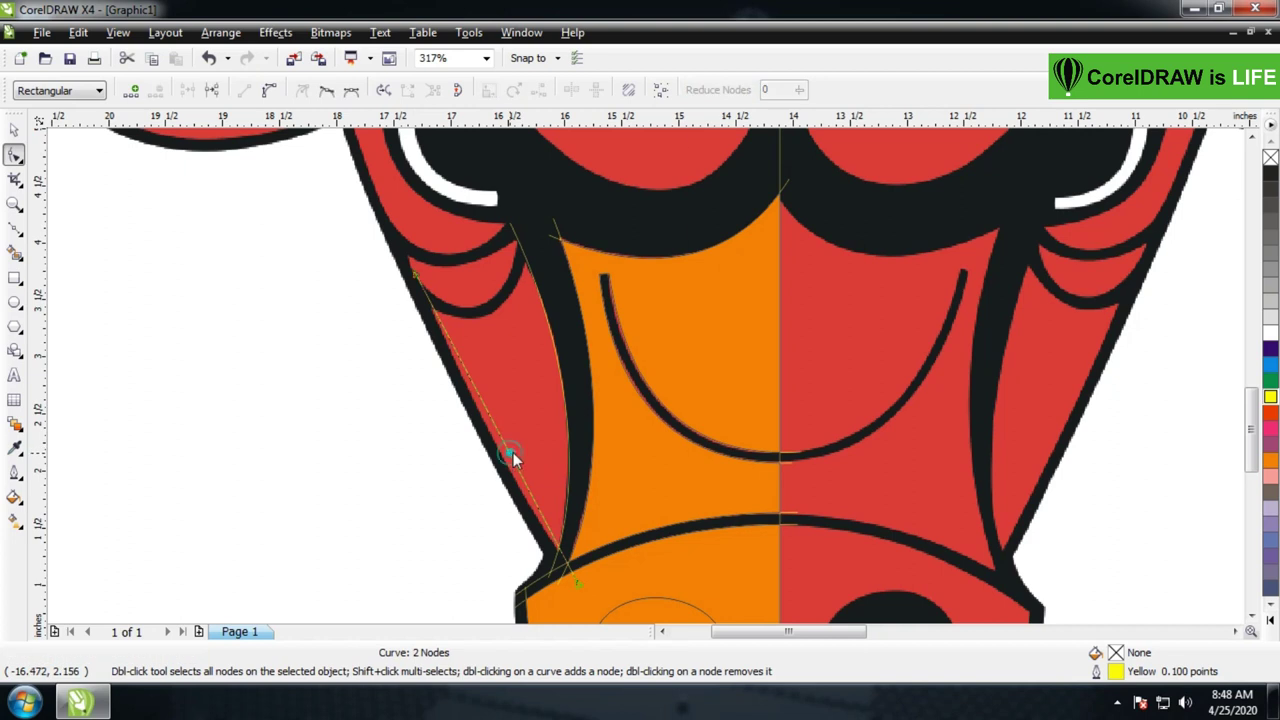
Convert the outer cheek line to a curve and bend it slightly to follow the black outline
{"action": "right_click", "coordinate": [486, 474]}
{"action": "left_click", "coordinate": [561, 229]}
{"action": "left_click_drag", "start_coordinate": [494, 434], "coordinate": [509, 468]}
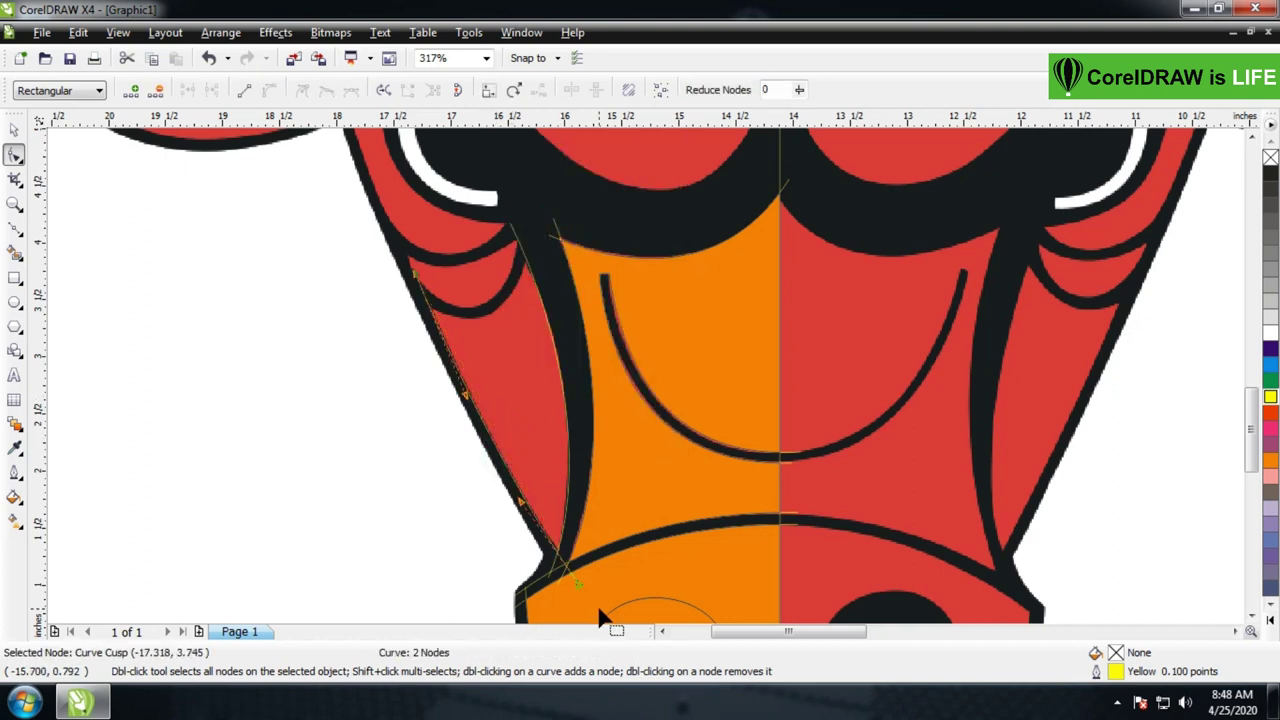
{"action": "left_click", "coordinate": [578, 581]}
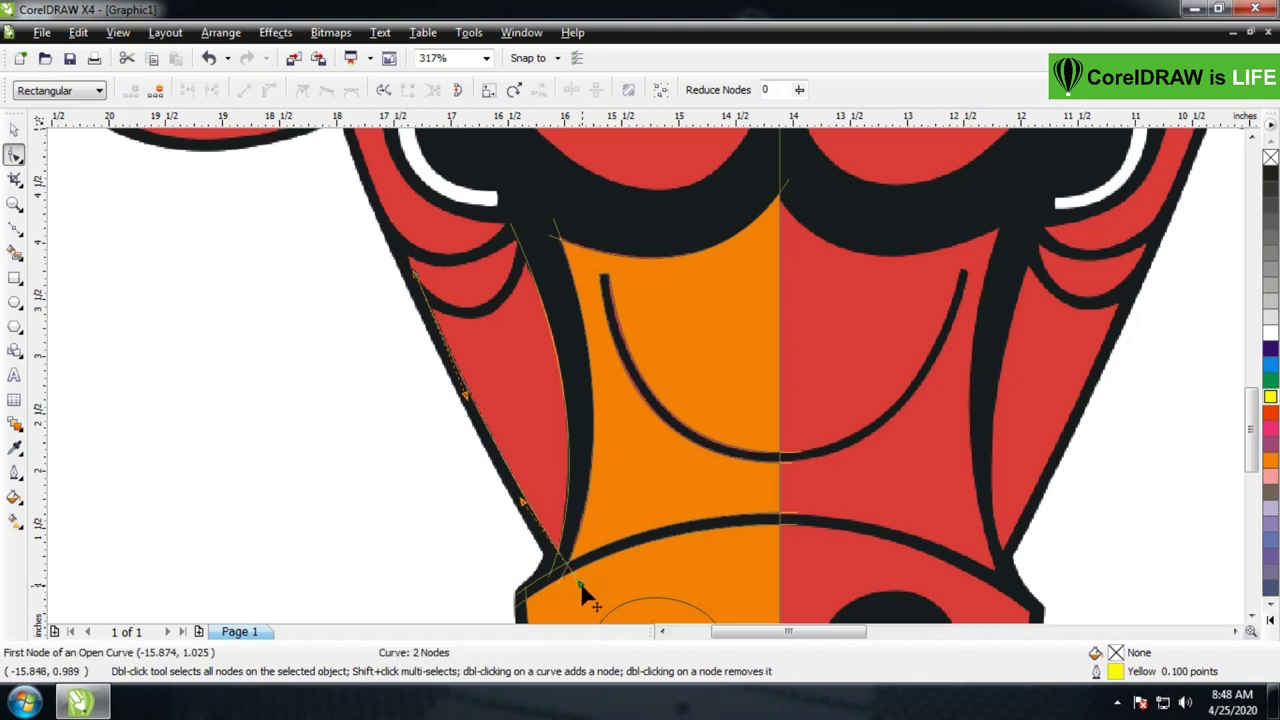
Shorten the outer cheek curve's upper end onto the black outline beside the lower eye bag
{"action": "key", "text": "z"}
{"action": "left_click_drag", "start_coordinate": [336, 209], "coordinate": [691, 457]}
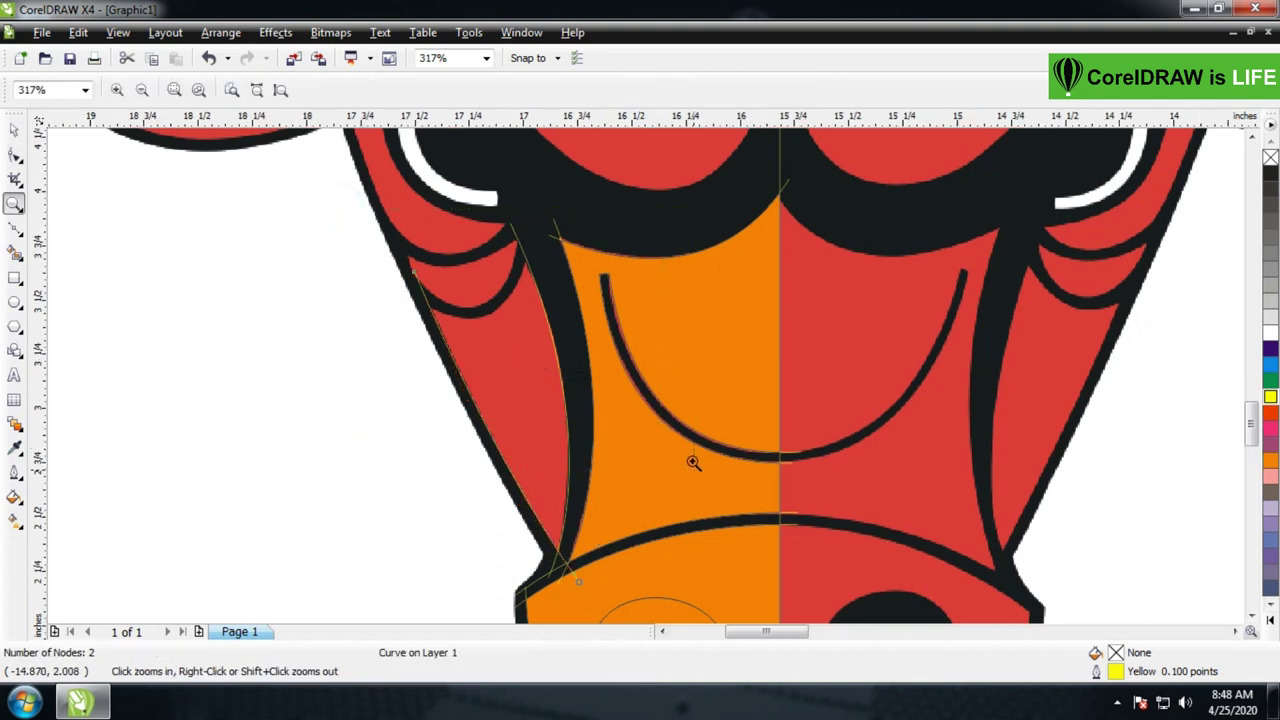
{"action": "left_click", "coordinate": [15, 155]}
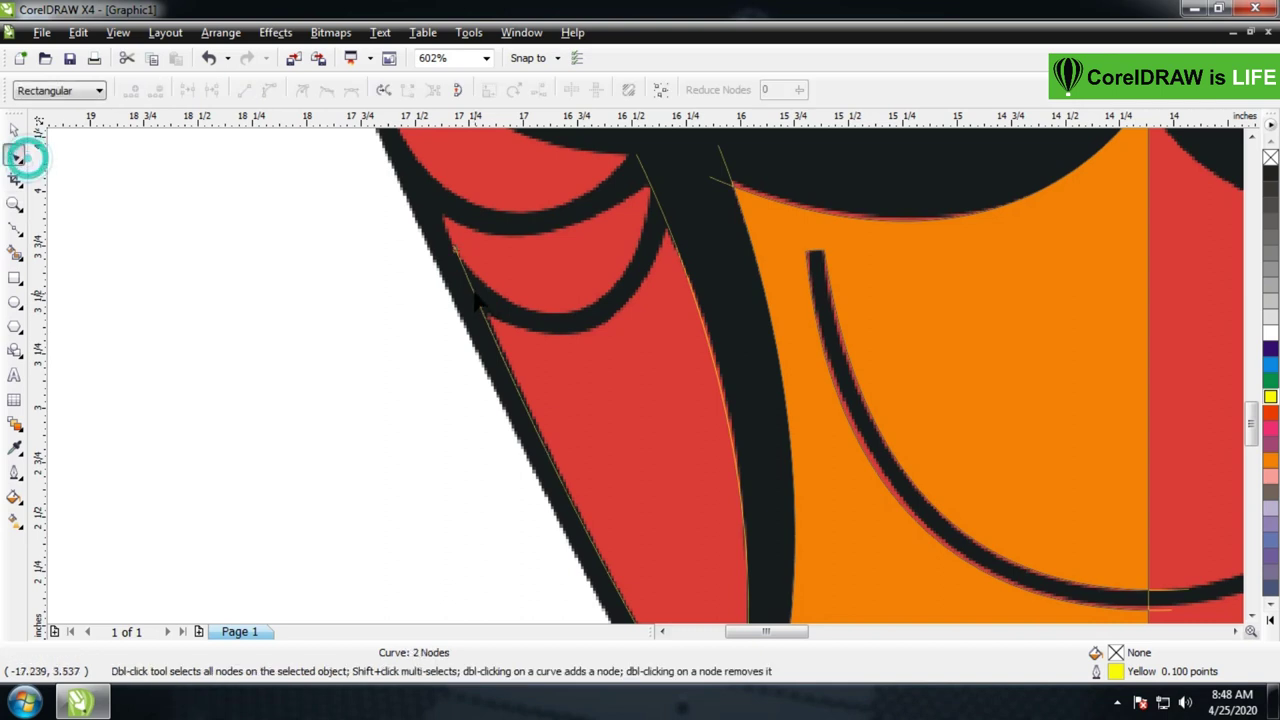
{"action": "left_click_drag", "start_coordinate": [458, 258], "coordinate": [464, 281]}
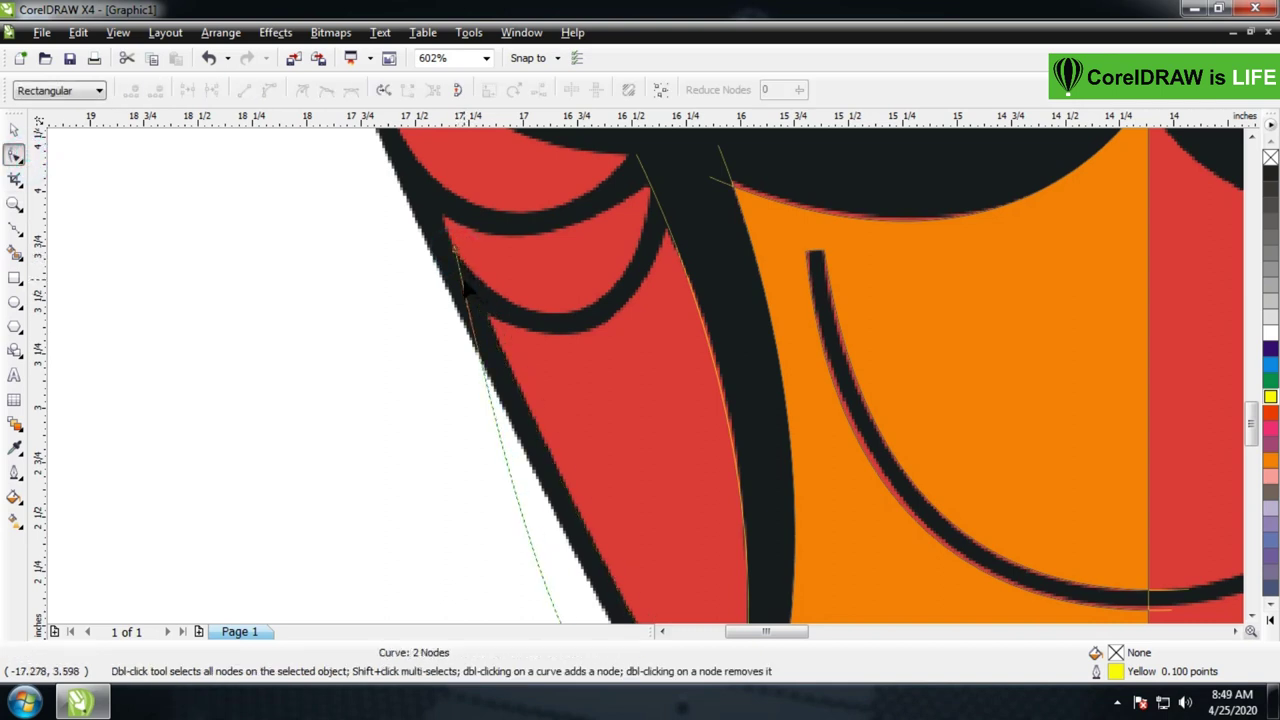
{"action": "left_click", "coordinate": [208, 58]}
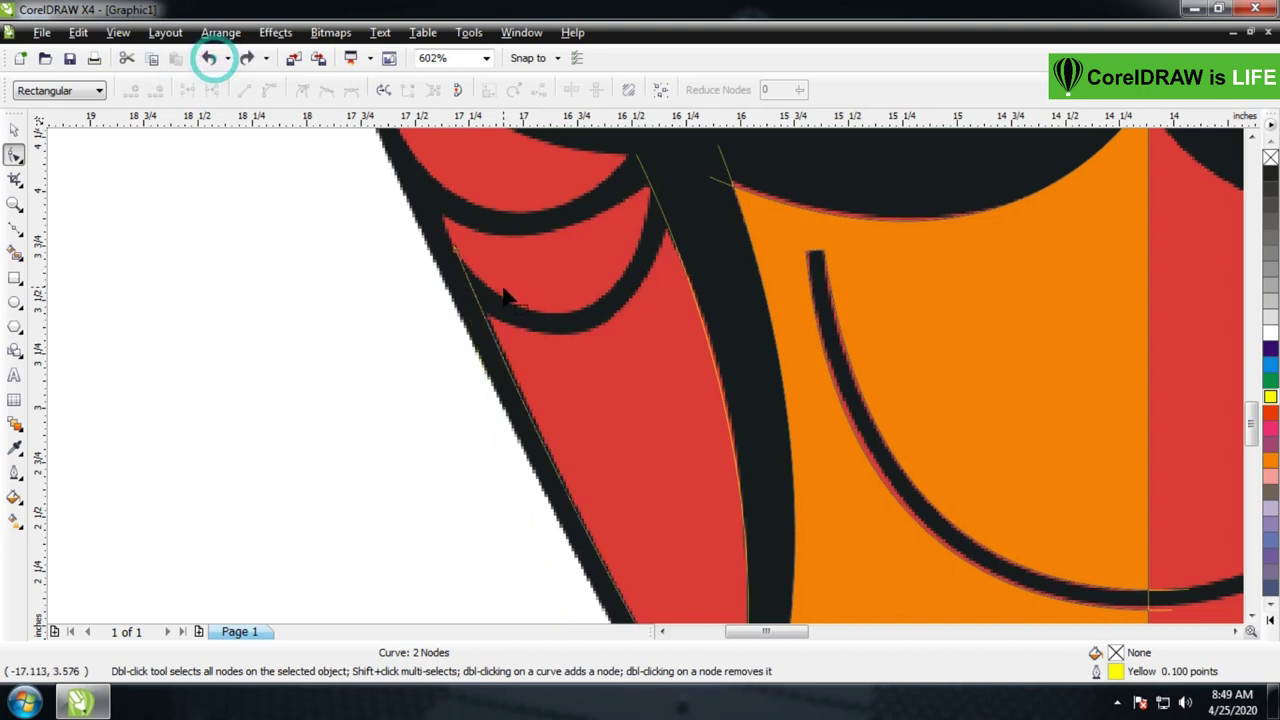
{"action": "left_click_drag", "start_coordinate": [457, 250], "coordinate": [470, 278]}
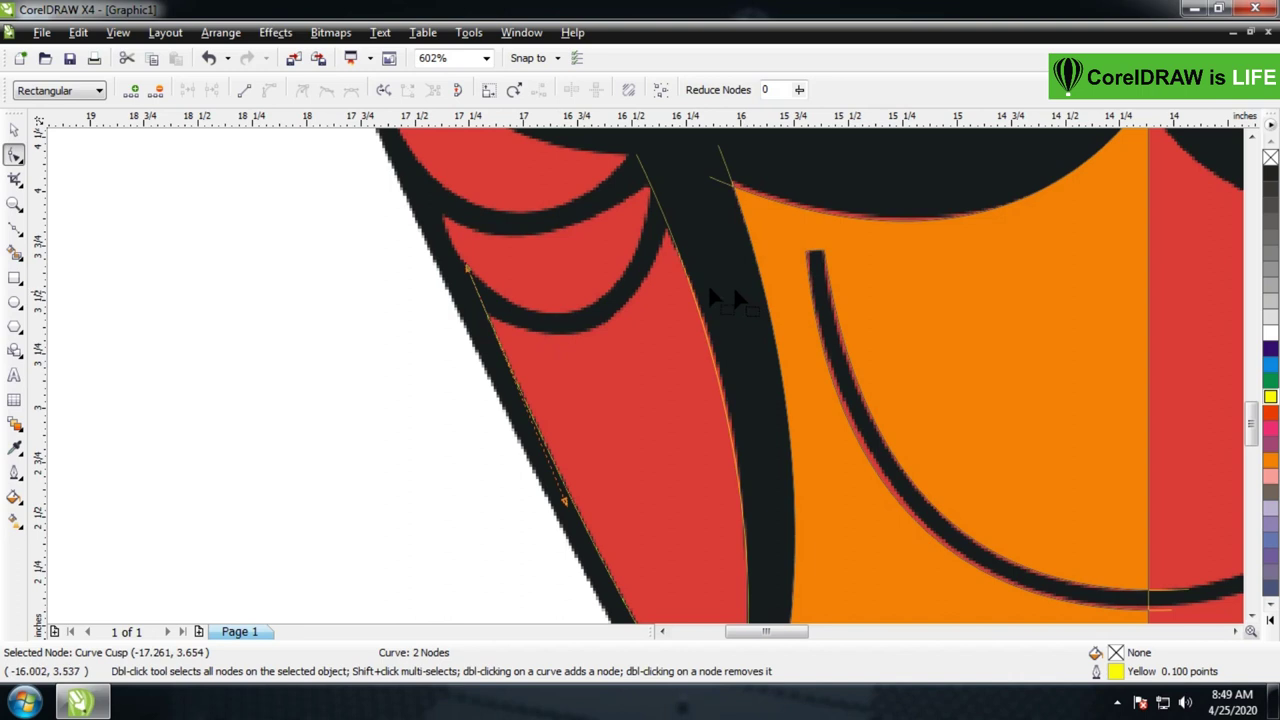
{"action": "left_click", "coordinate": [14, 129]}
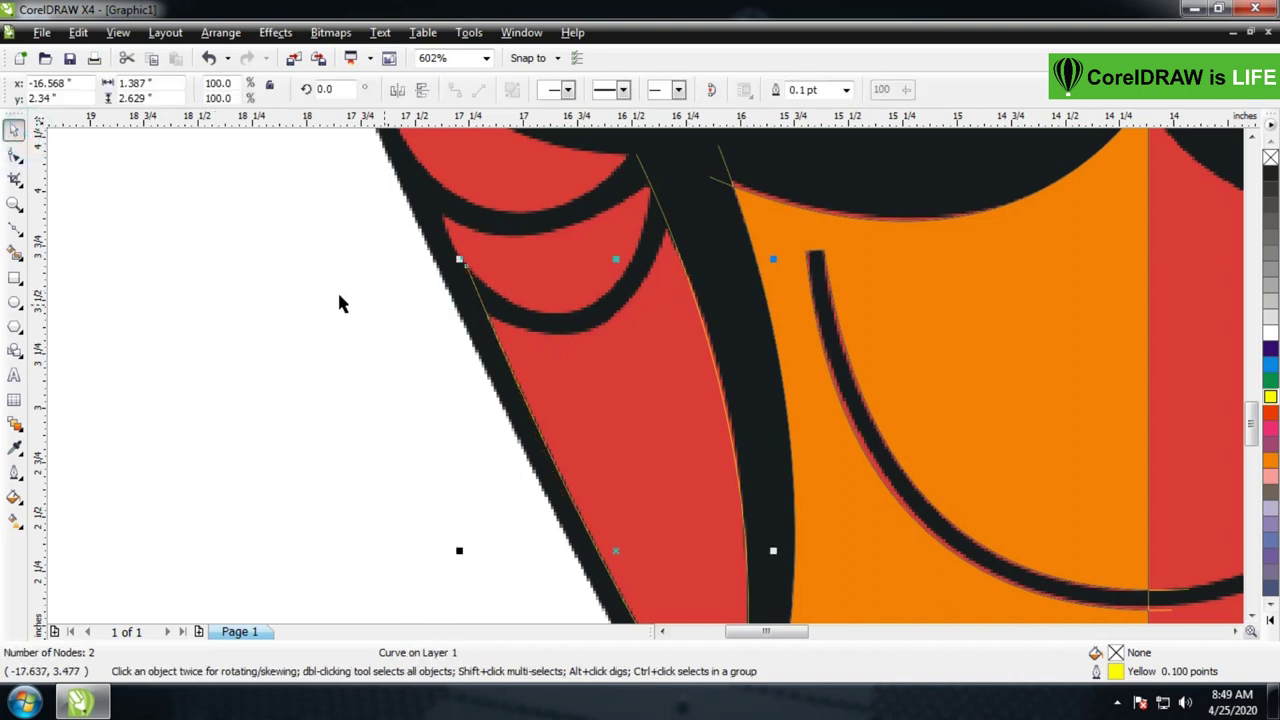
Draw an ellipse about 1.07 by 0.51 in over the lower left eye bag with a yellow 0.1 pt outline
{"action": "left_click", "coordinate": [14, 301]}
{"action": "left_click_drag", "start_coordinate": [460, 222], "coordinate": [692, 334]}
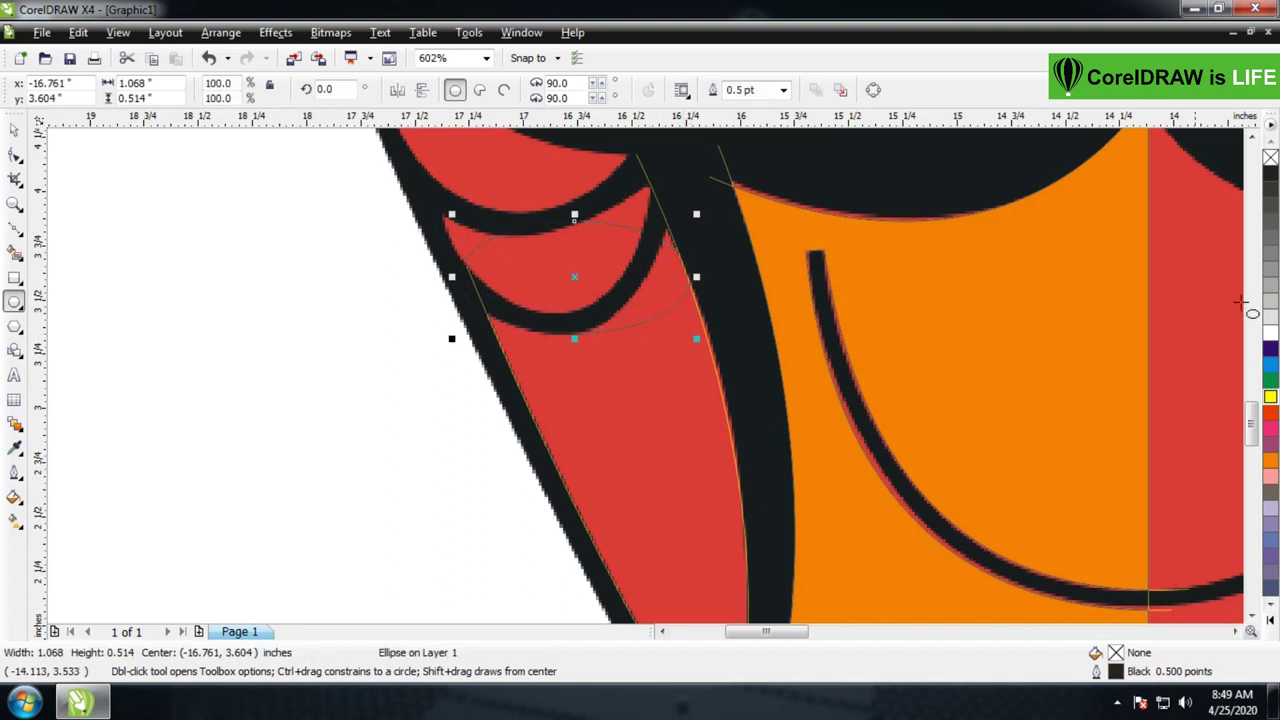
{"action": "right_click", "coordinate": [1267, 398]}
{"action": "double_click", "coordinate": [770, 90]}
{"action": "type", "text": "0.1"}
{"action": "key", "text": "Return"}
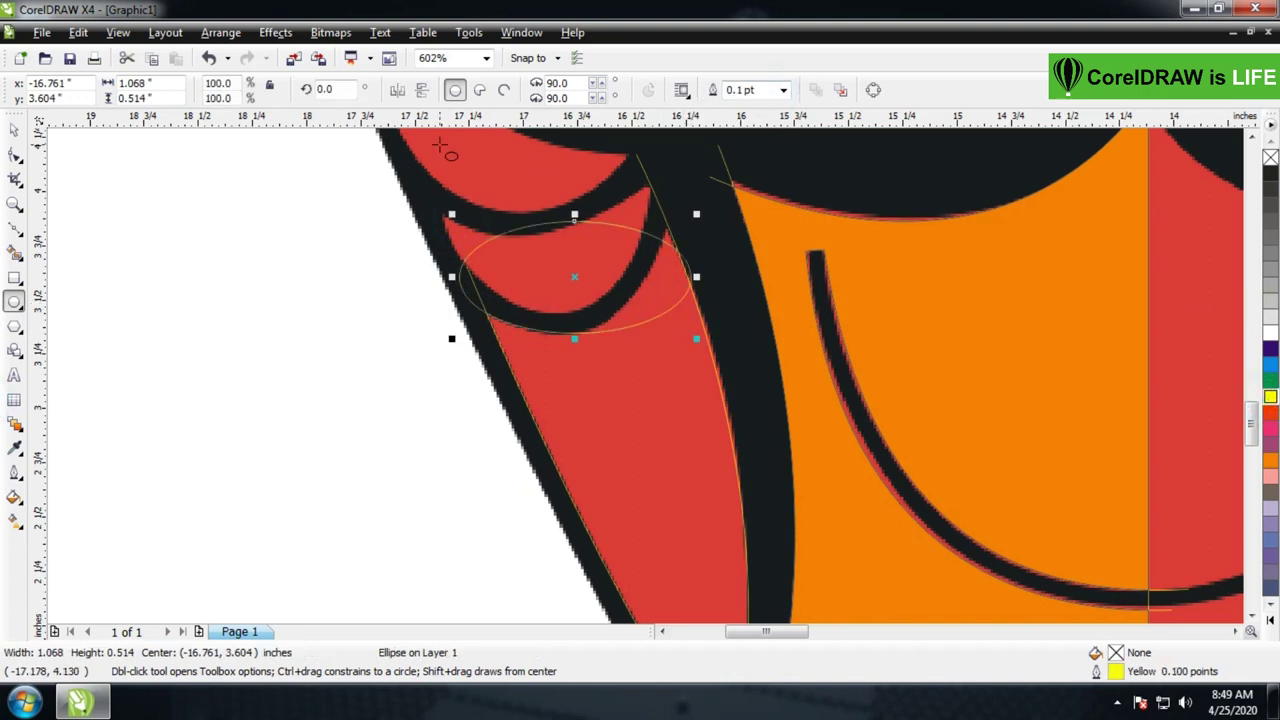
Reposition the ellipse and stretch it to about 1.05 in high so its lower arc follows the eye bag line's underside
{"action": "left_click", "coordinate": [11, 131]}
{"action": "left_click_drag", "start_coordinate": [627, 273], "coordinate": [592, 260]}
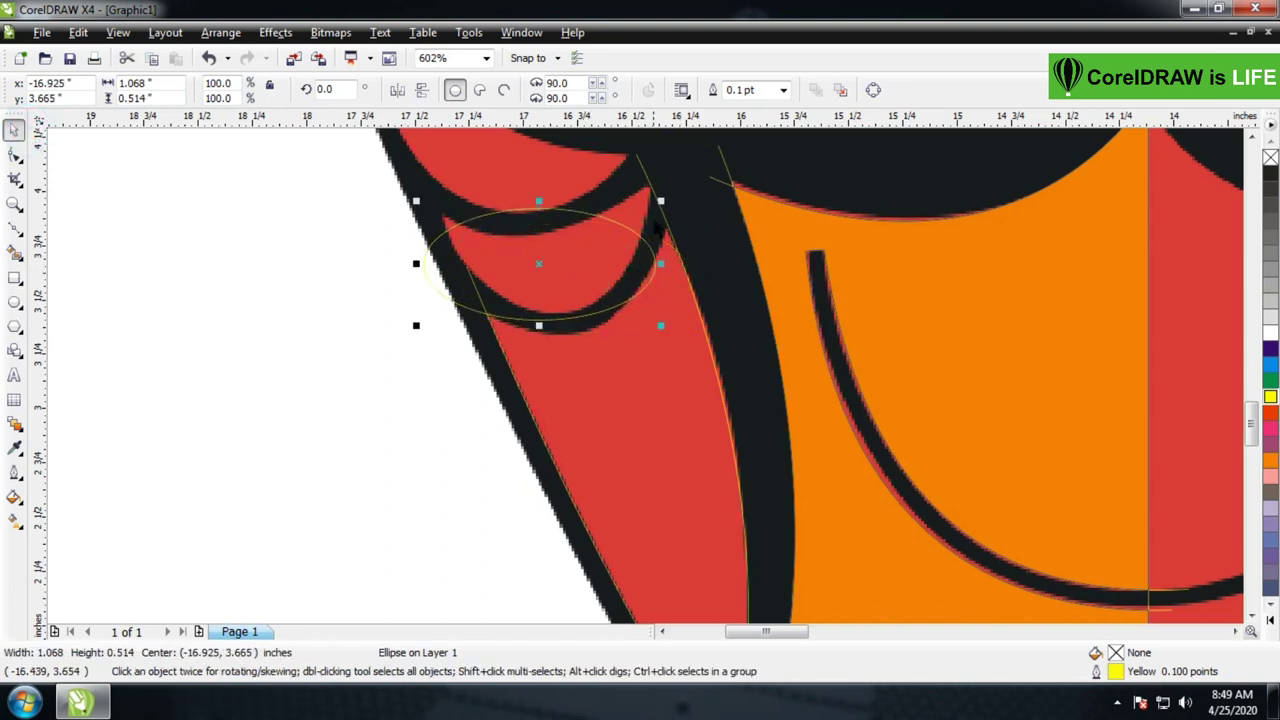
{"action": "mouse_move", "coordinate": [541, 202]}
{"action": "left_mouse_down"}
{"action": "mouse_move", "coordinate": [530, 150]}
{"action": "mouse_move", "coordinate": [522, 192]}
{"action": "left_mouse_up"}
{"action": "left_click_drag", "start_coordinate": [557, 277], "coordinate": [560, 300]}
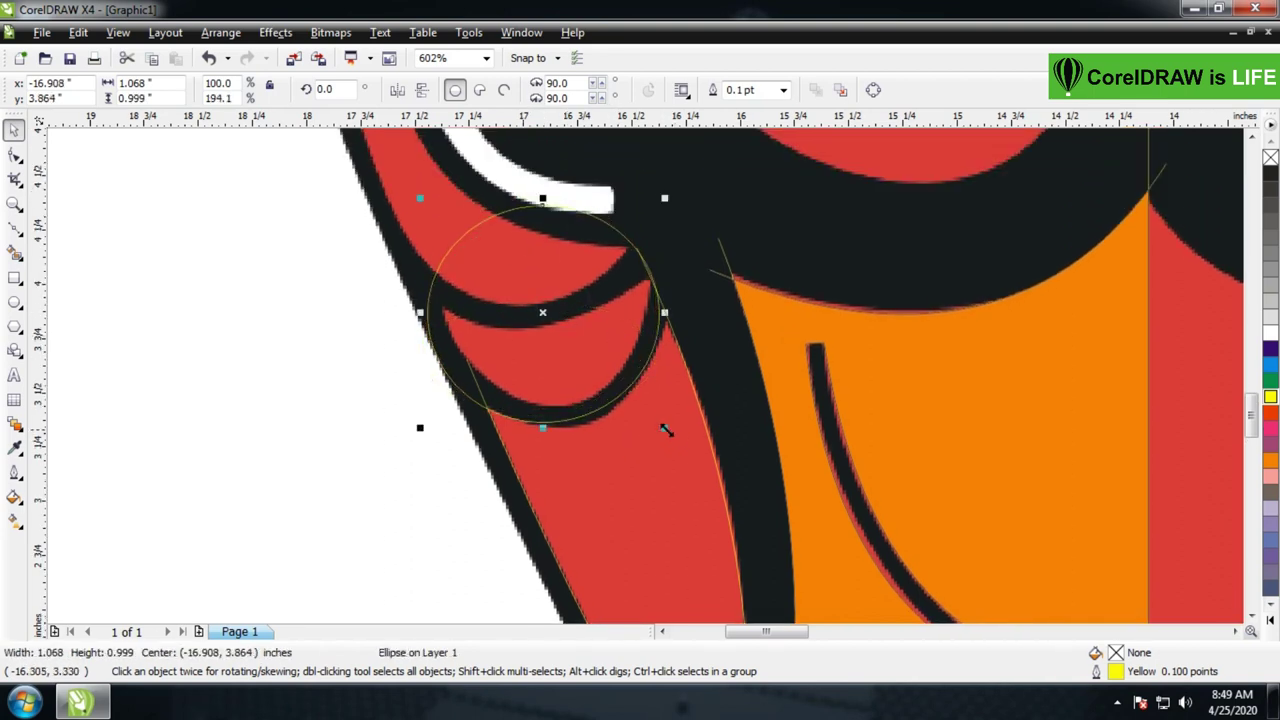
{"action": "left_click_drag", "start_coordinate": [542, 428], "coordinate": [543, 439]}
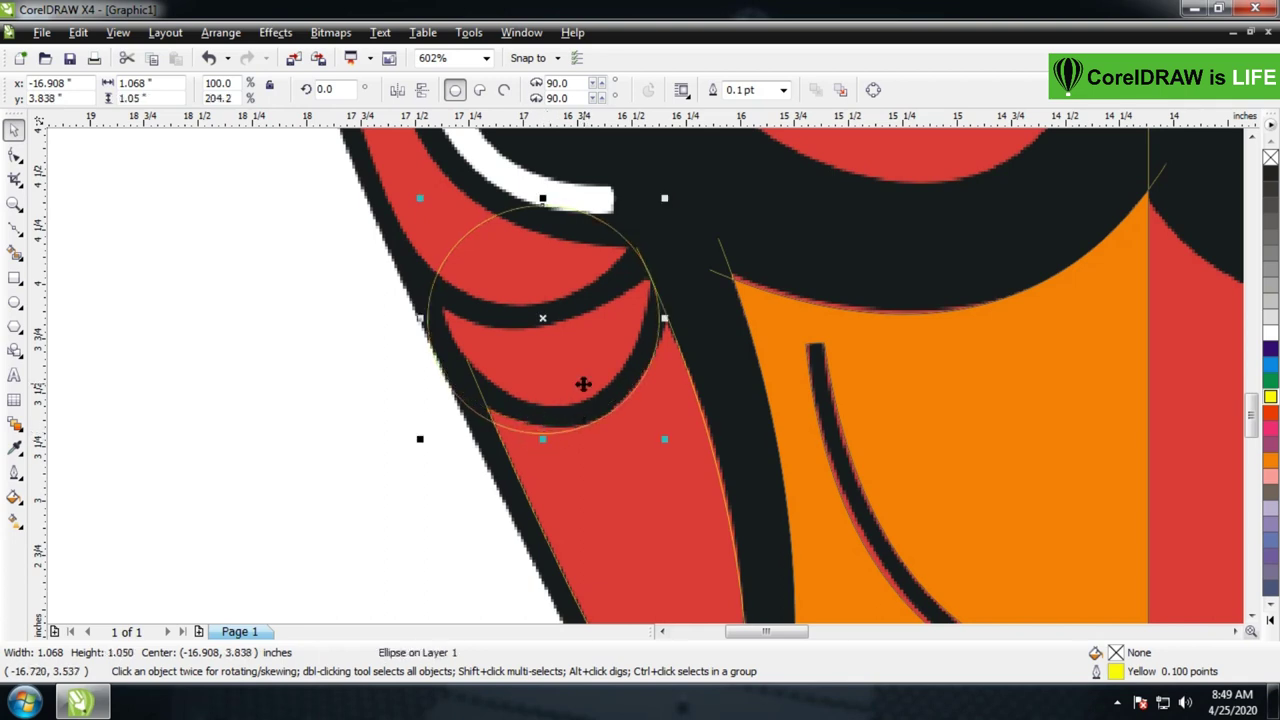
{"action": "left_click_drag", "start_coordinate": [586, 380], "coordinate": [592, 373]}
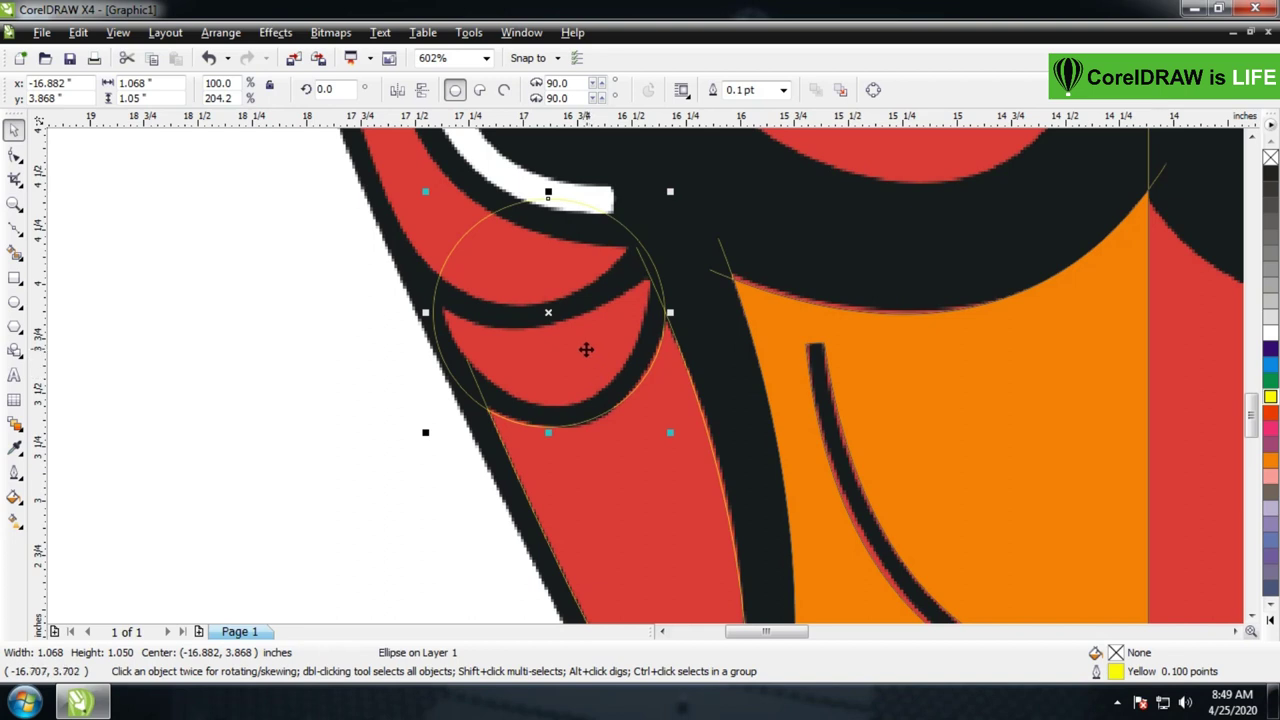
Smart Fill the enclosed left cheek with orange and a 0.5 pt black outline
{"action": "scroll", "coordinate": [632, 388], "scroll_direction": "down", "scroll_amount": 2}
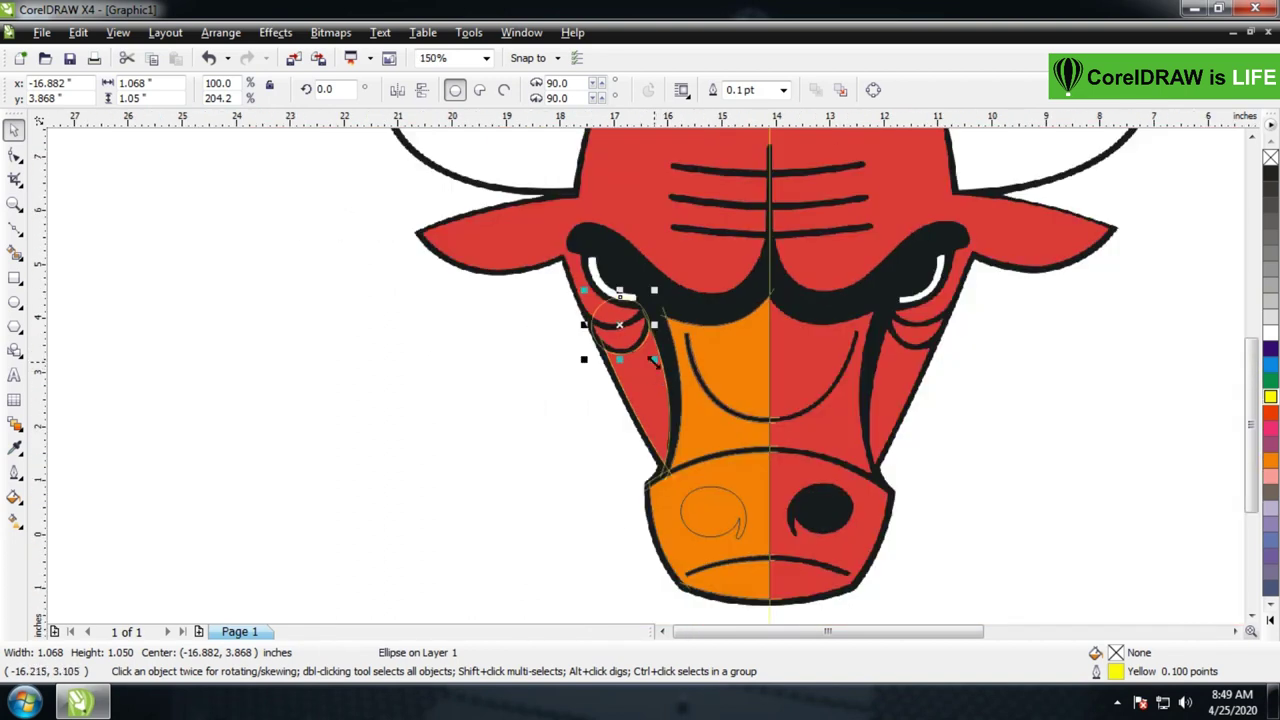
{"action": "key", "text": "z"}
{"action": "left_click_drag", "start_coordinate": [540, 252], "coordinate": [790, 480]}
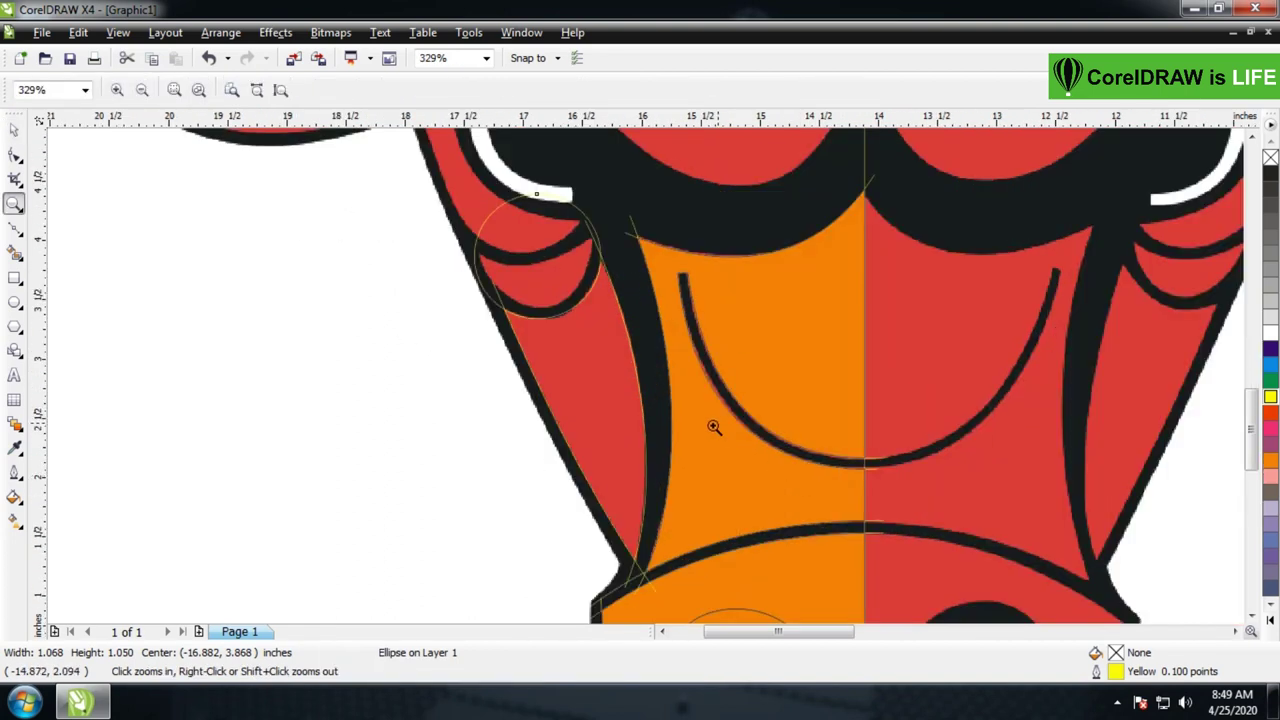
{"action": "left_click", "coordinate": [585, 416]}
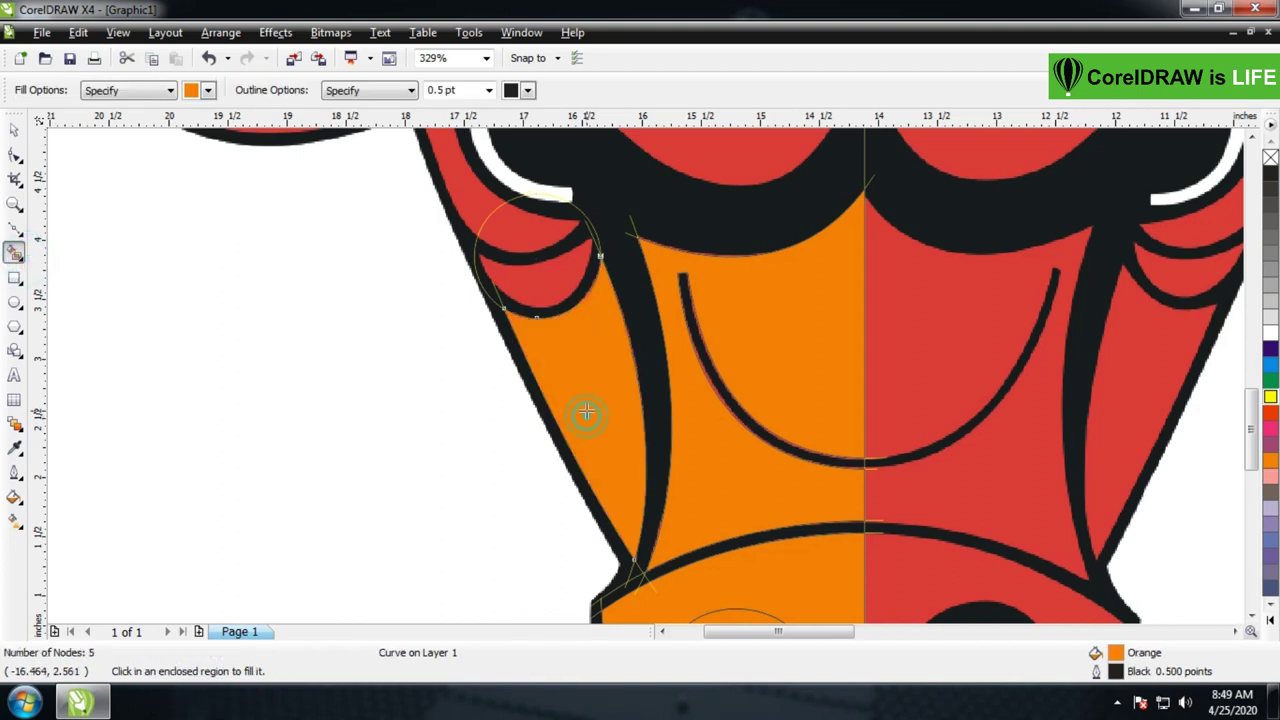
Delete the guide ellipse around the left eye bag
{"action": "left_click", "coordinate": [14, 129]}
{"action": "left_click", "coordinate": [530, 210]}
{"action": "key", "text": "Delete"}
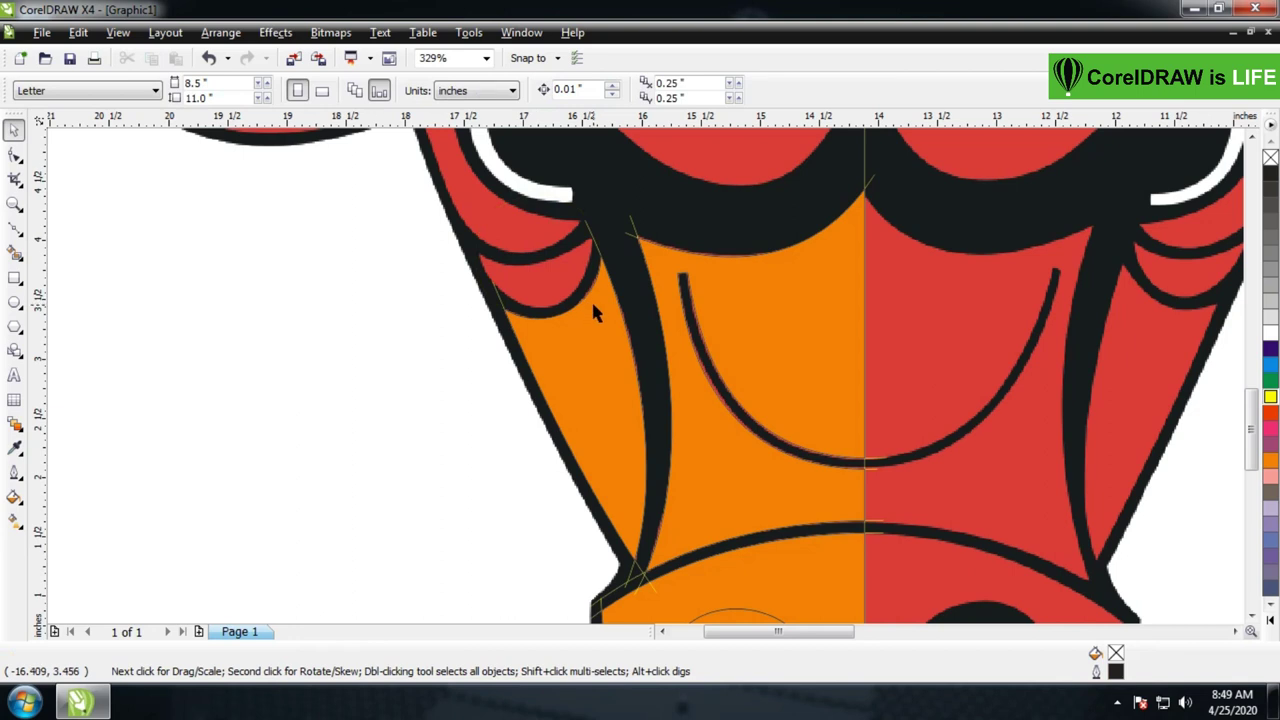
Draw an ellipse about 1.07 by 0.70 in over the lower red eye bag with a yellow 0.1 pt outline
{"action": "left_click", "coordinate": [14, 301]}
{"action": "left_click_drag", "start_coordinate": [464, 215], "coordinate": [603, 309]}
{"action": "right_click", "coordinate": [1270, 396]}
{"action": "left_click", "coordinate": [761, 89]}
{"action": "type", "text": ".1"}
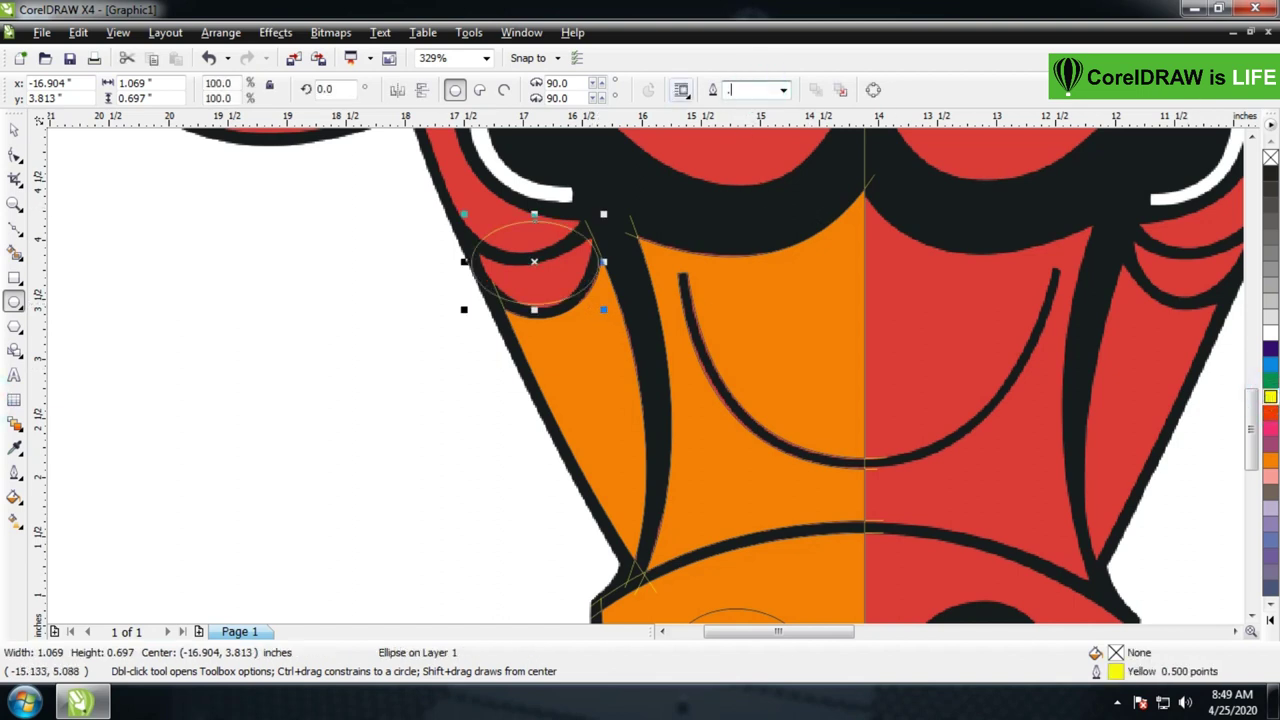
{"action": "key", "text": "Return"}
Reshape the ellipse to about 0.99 by 1.24 in and position it so its lower arc follows the red eye bag's bottom edge
{"action": "left_click", "coordinate": [14, 130]}
{"action": "left_click", "coordinate": [14, 203]}
{"action": "left_click_drag", "start_coordinate": [425, 186], "coordinate": [664, 364]}
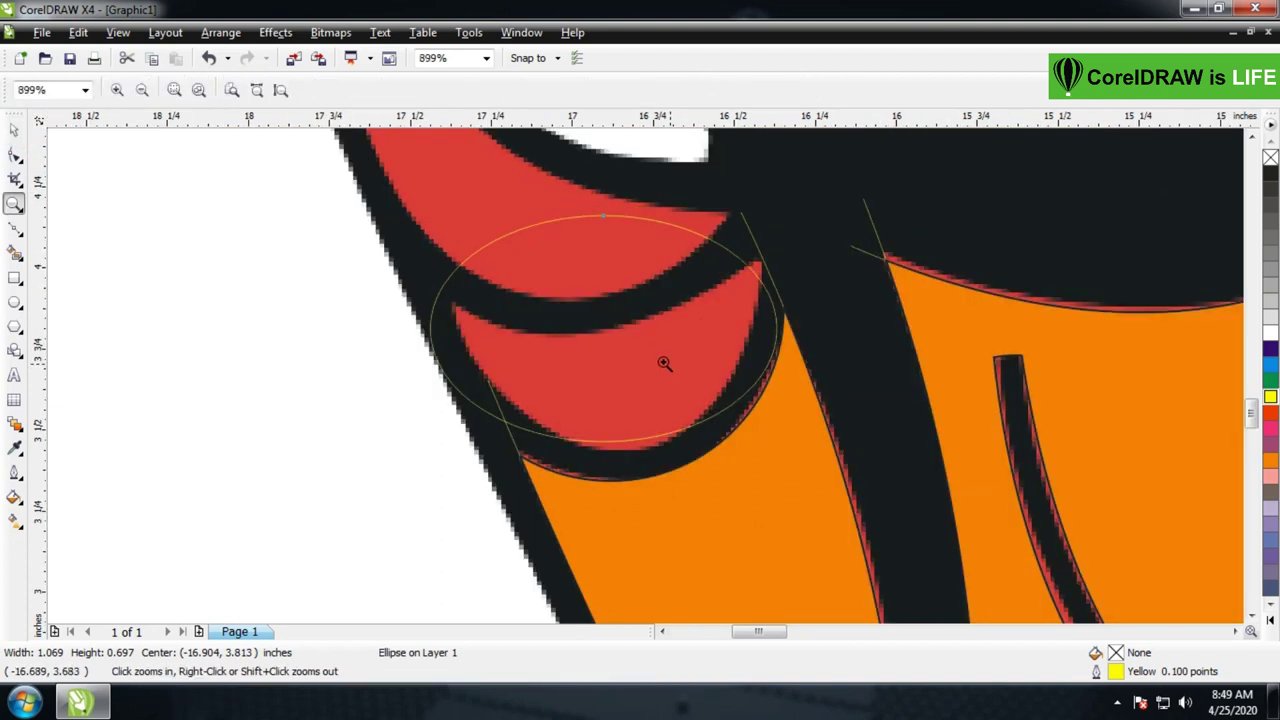
{"action": "left_click", "coordinate": [14, 130]}
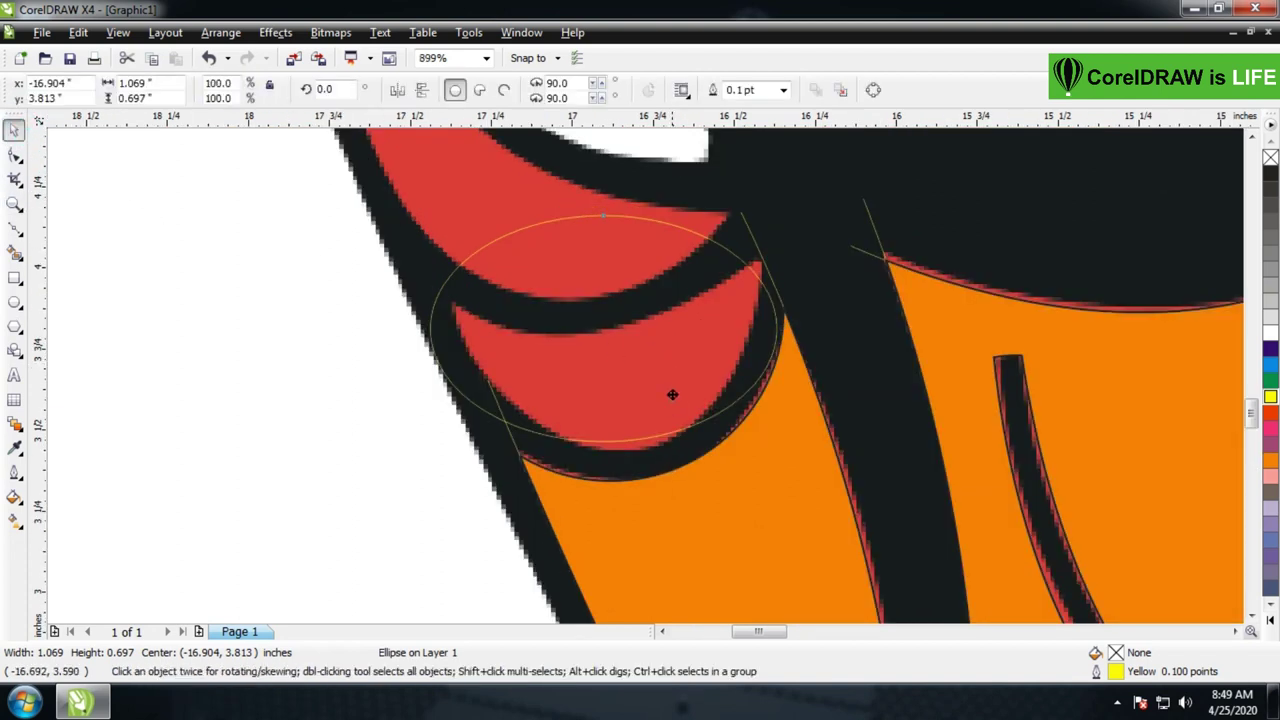
{"action": "left_click_drag", "start_coordinate": [787, 321], "coordinate": [768, 320]}
{"action": "left_click_drag", "start_coordinate": [423, 319], "coordinate": [441, 319]}
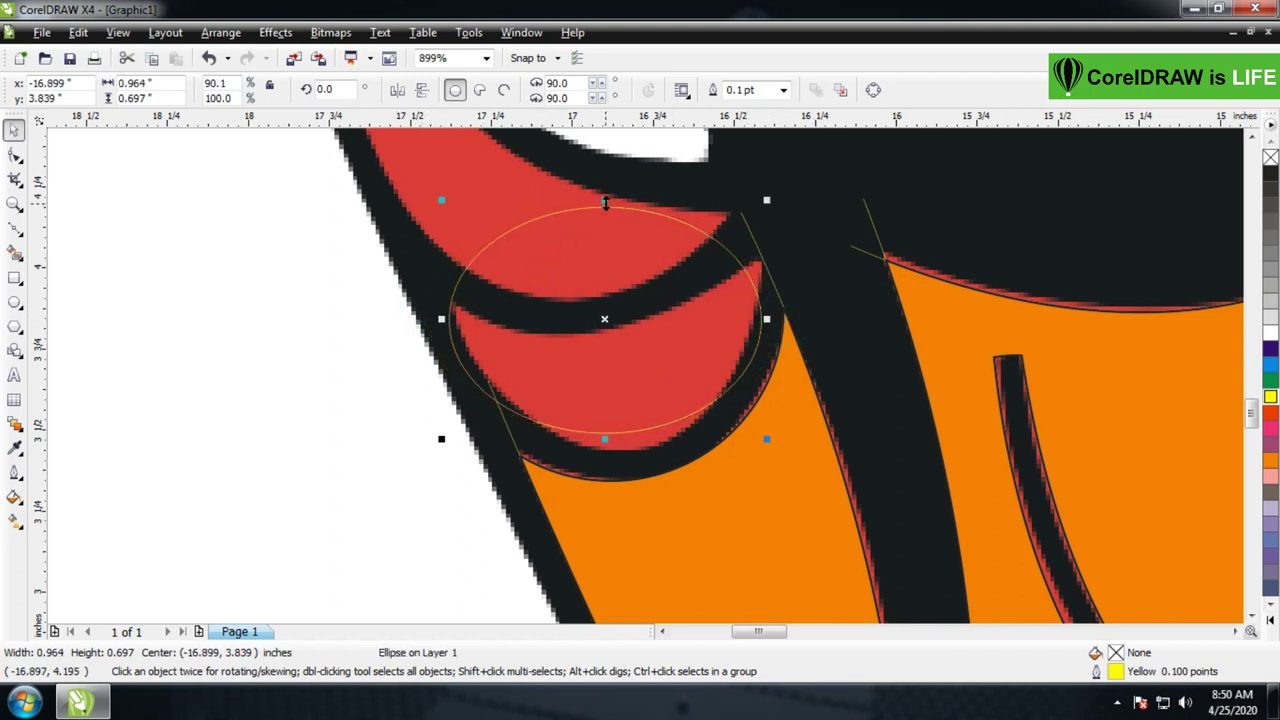
{"action": "scroll", "coordinate": [604, 203], "scroll_direction": "down", "scroll_amount": 2}
{"action": "left_click_drag", "start_coordinate": [644, 372], "coordinate": [644, 298]}
{"action": "left_click_drag", "start_coordinate": [659, 443], "coordinate": [662, 430]}
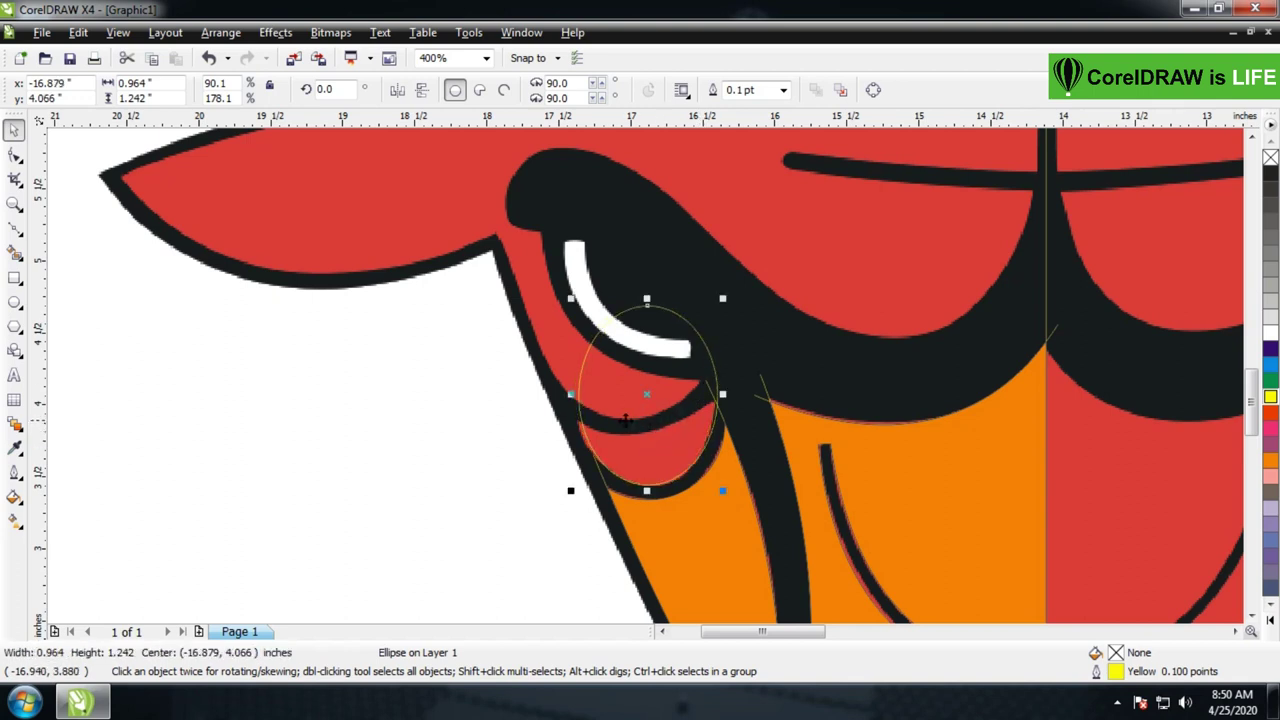
{"action": "left_click_drag", "start_coordinate": [572, 394], "coordinate": [567, 394]}
Copy the ellipse, widen the copy to about 1.39 in, and align its lower arc with the lower red eye bag's upper edge
{"action": "key", "text": "z"}
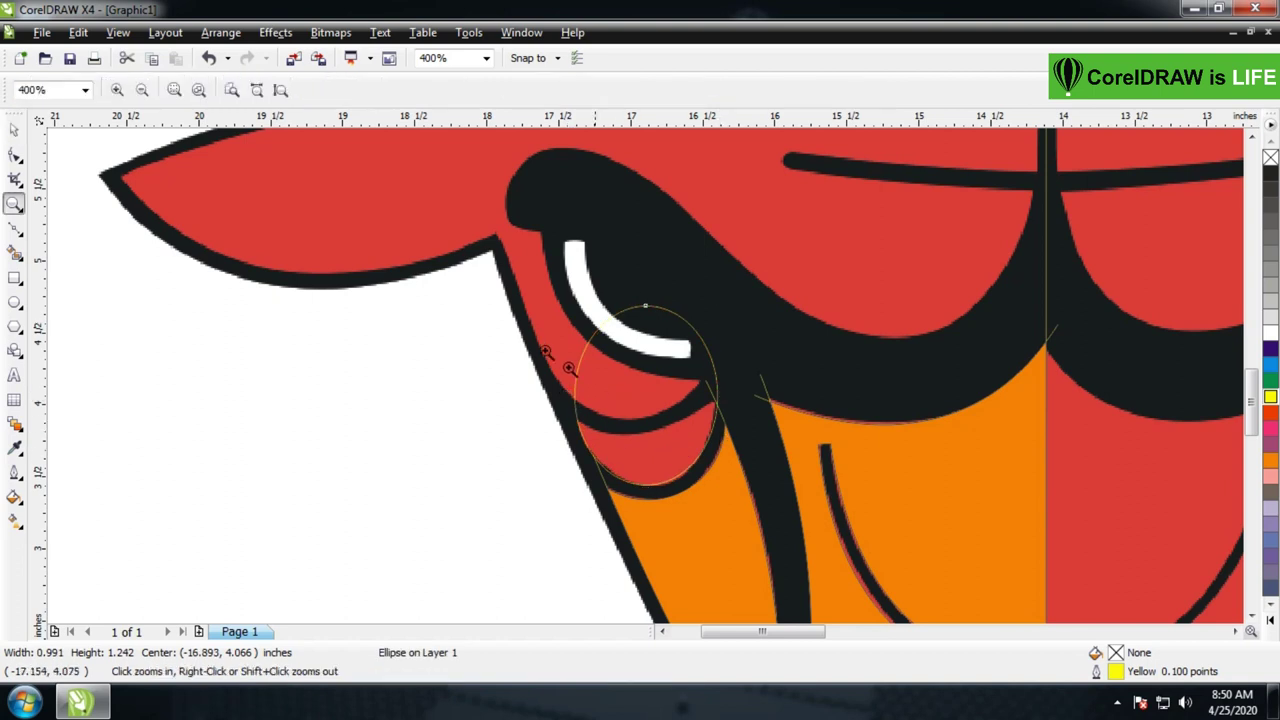
{"action": "left_click_drag", "start_coordinate": [480, 266], "coordinate": [826, 543]}
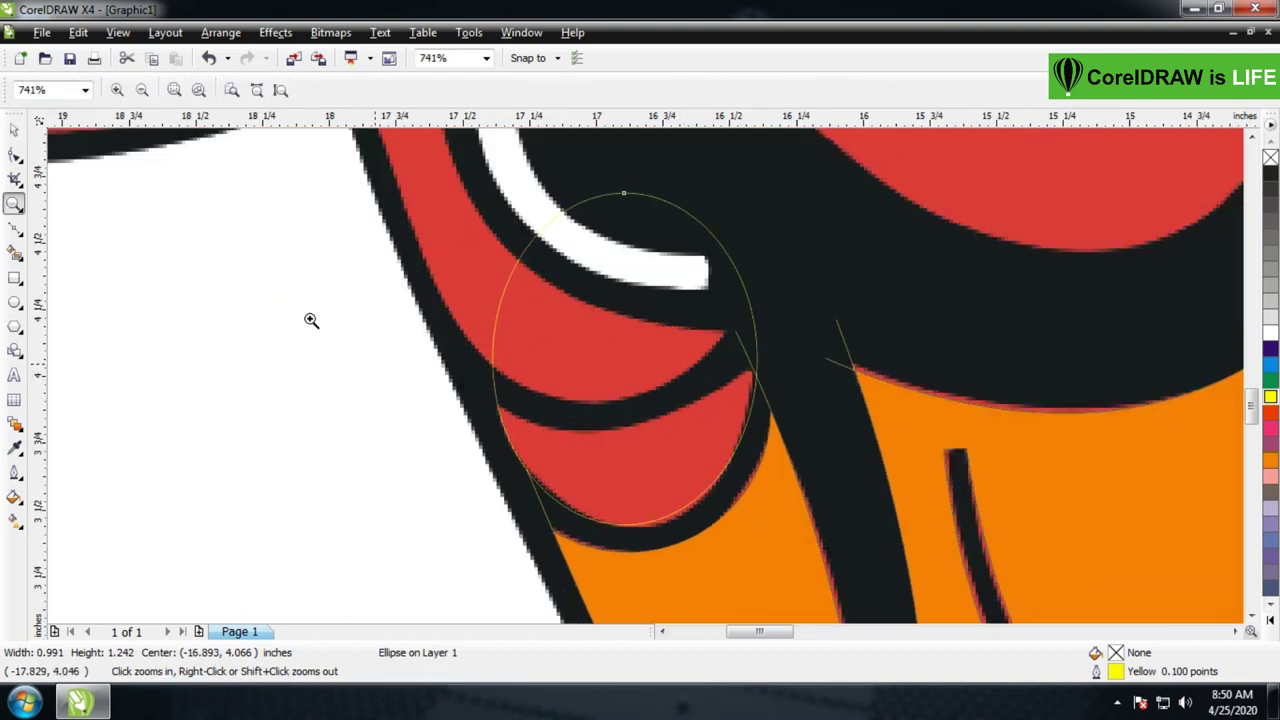
{"action": "left_click", "coordinate": [14, 130]}
{"action": "left_click_drag", "start_coordinate": [688, 376], "coordinate": [632, 285]}
{"action": "left_click_drag", "start_coordinate": [706, 265], "coordinate": [797, 266]}
{"action": "left_click_drag", "start_coordinate": [719, 343], "coordinate": [710, 347]}
{"action": "left_click_drag", "start_coordinate": [780, 263], "coordinate": [793, 263]}
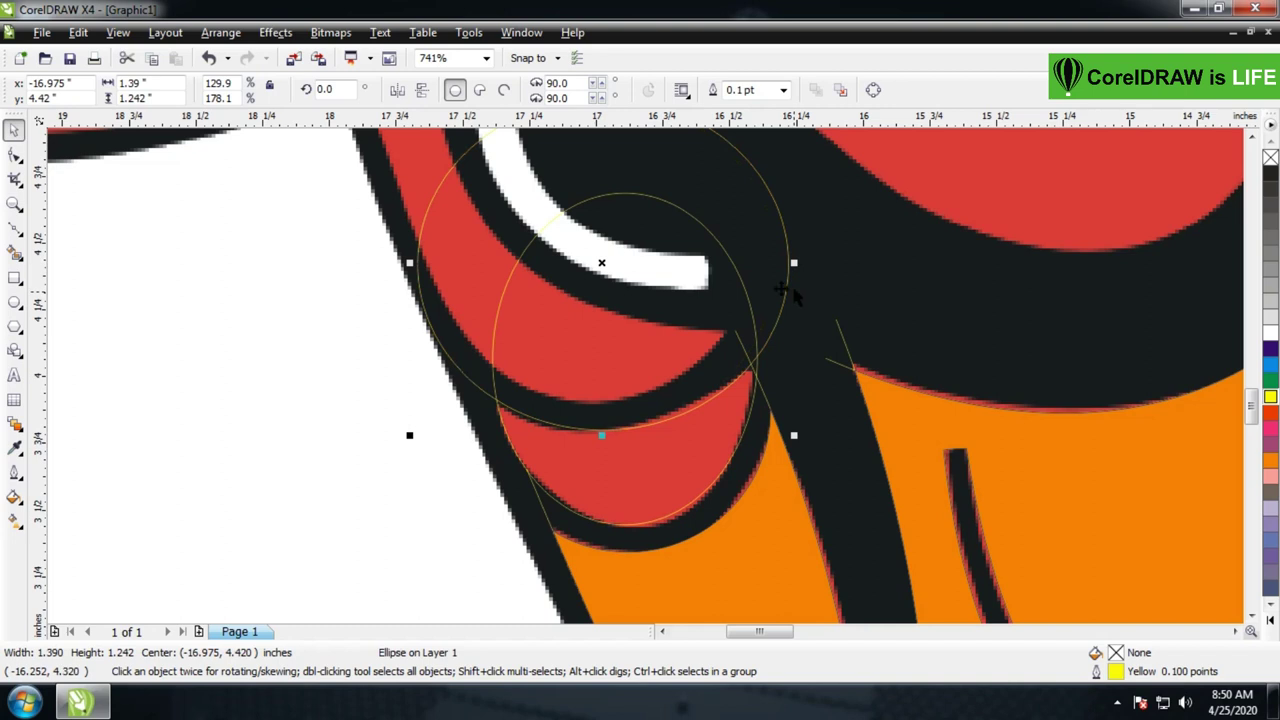
{"action": "left_click_drag", "start_coordinate": [585, 367], "coordinate": [576, 367]}
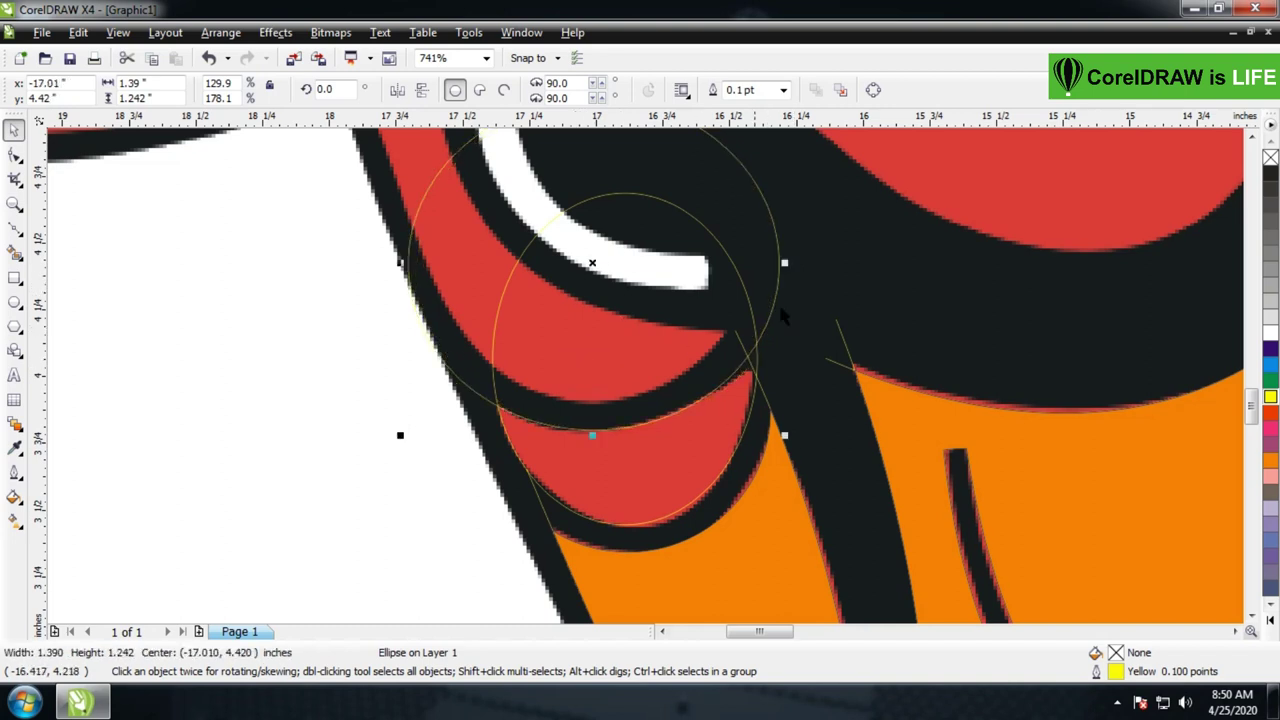
Refine the two guide ellipses along the lower eye bag: narrow the smaller one to about 0.98 in and extend the wider one's height to about 1.25 in
{"action": "left_click", "coordinate": [723, 316]}
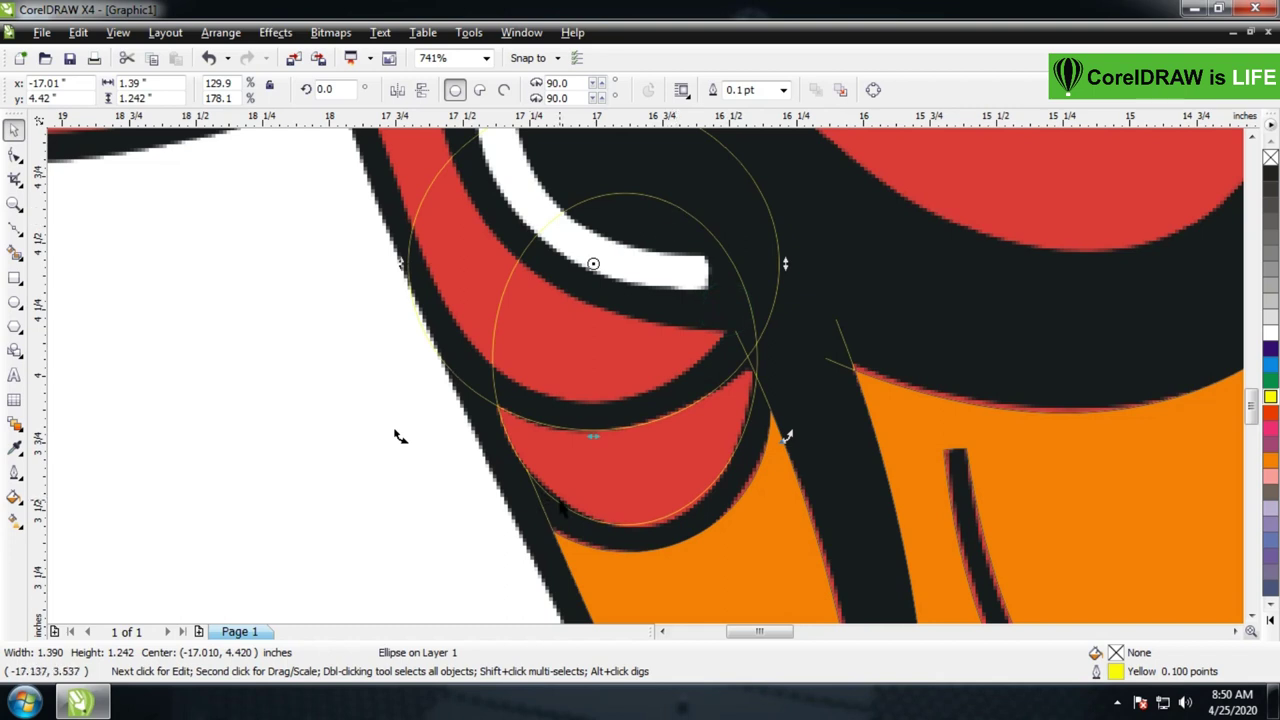
{"action": "left_click", "coordinate": [778, 378]}
{"action": "left_click_drag", "start_coordinate": [763, 357], "coordinate": [759, 357]}
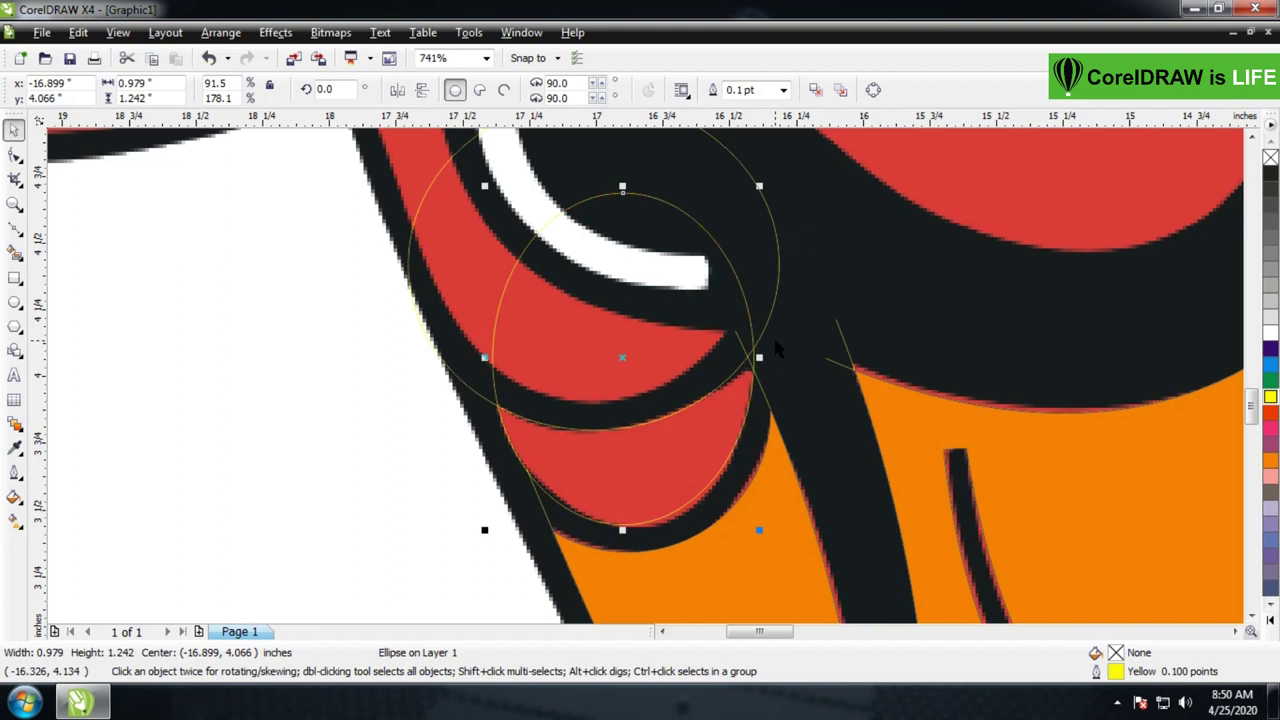
{"action": "mouse_move", "coordinate": [689, 430]}
{"action": "left_mouse_down"}
{"action": "mouse_move", "coordinate": [689, 443]}
{"action": "mouse_move", "coordinate": [689, 432]}
{"action": "left_mouse_up"}
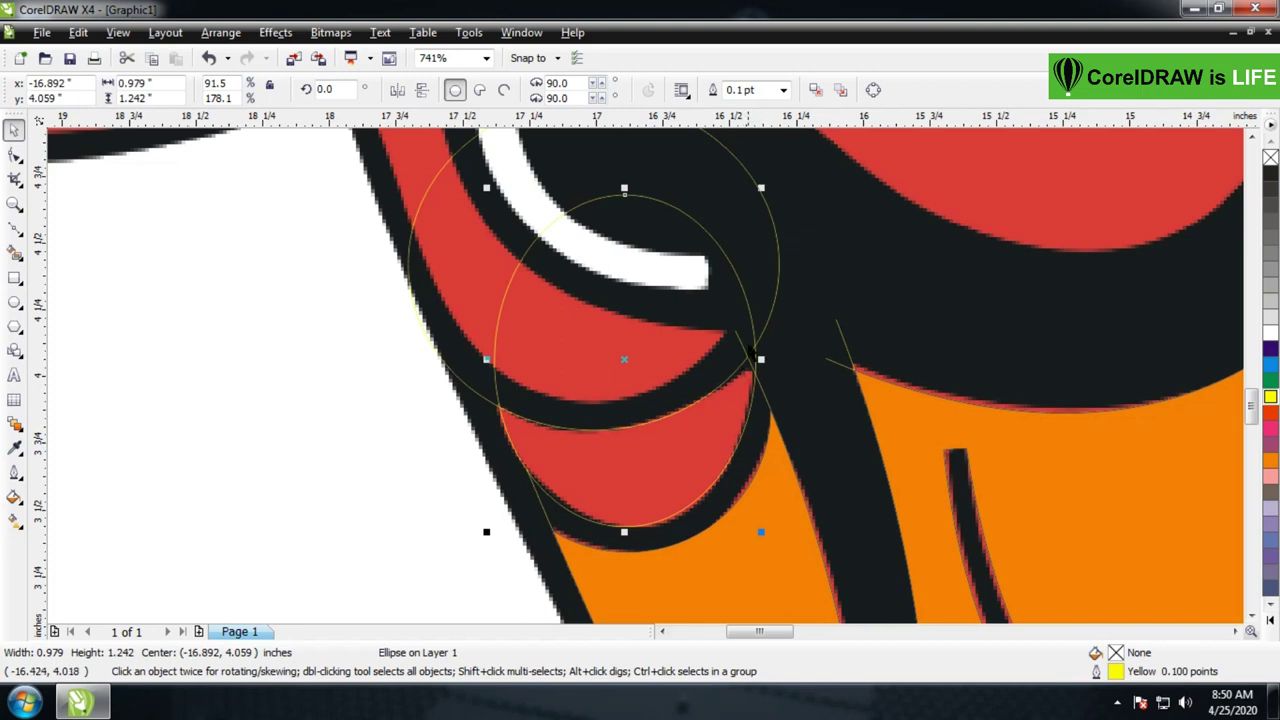
{"action": "left_click", "coordinate": [779, 297]}
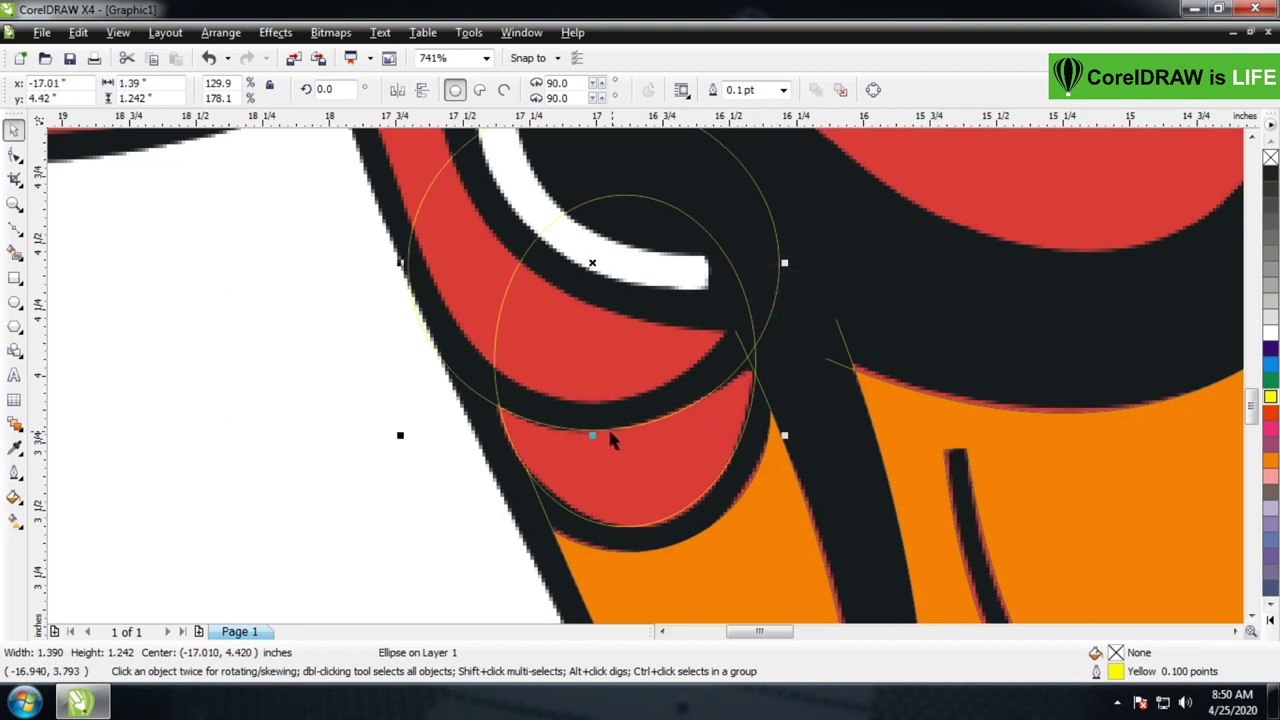
{"action": "left_click_drag", "start_coordinate": [592, 435], "coordinate": [606, 428]}
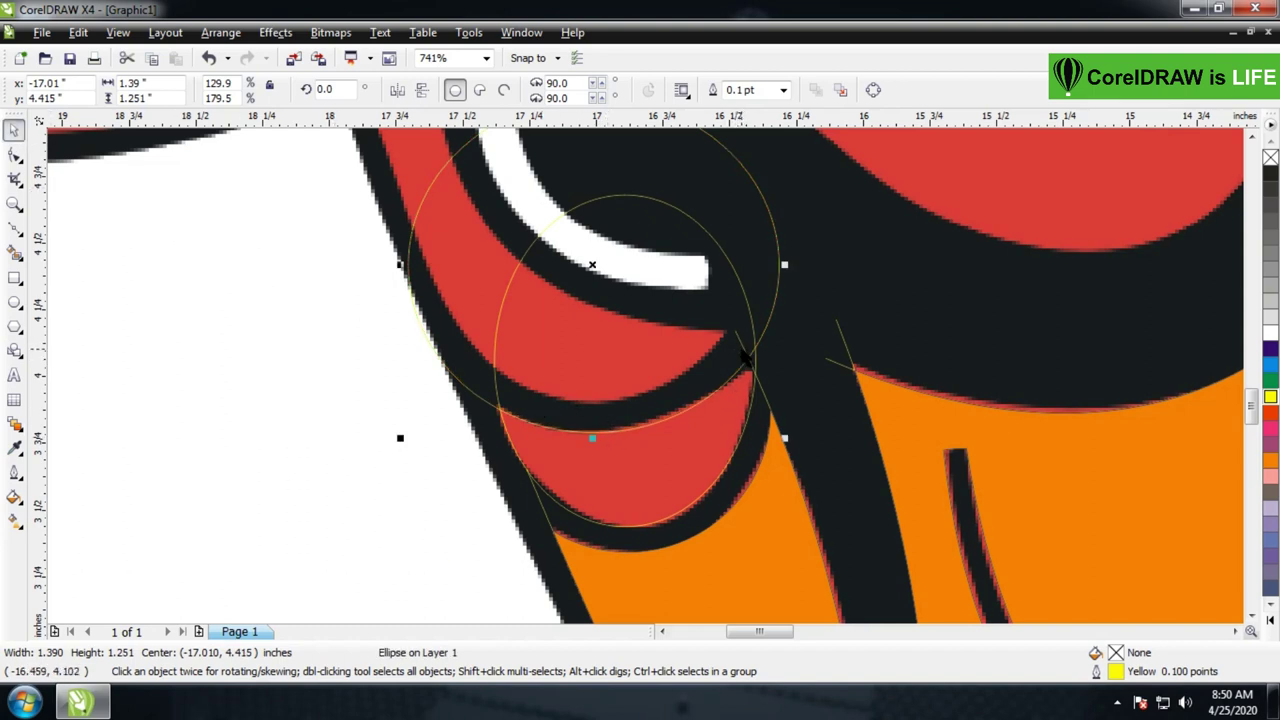
Delete the guide curve at the inner end of the eye bags and smart-fill the enclosed lower eye bag with orange
{"action": "left_click", "coordinate": [745, 358]}
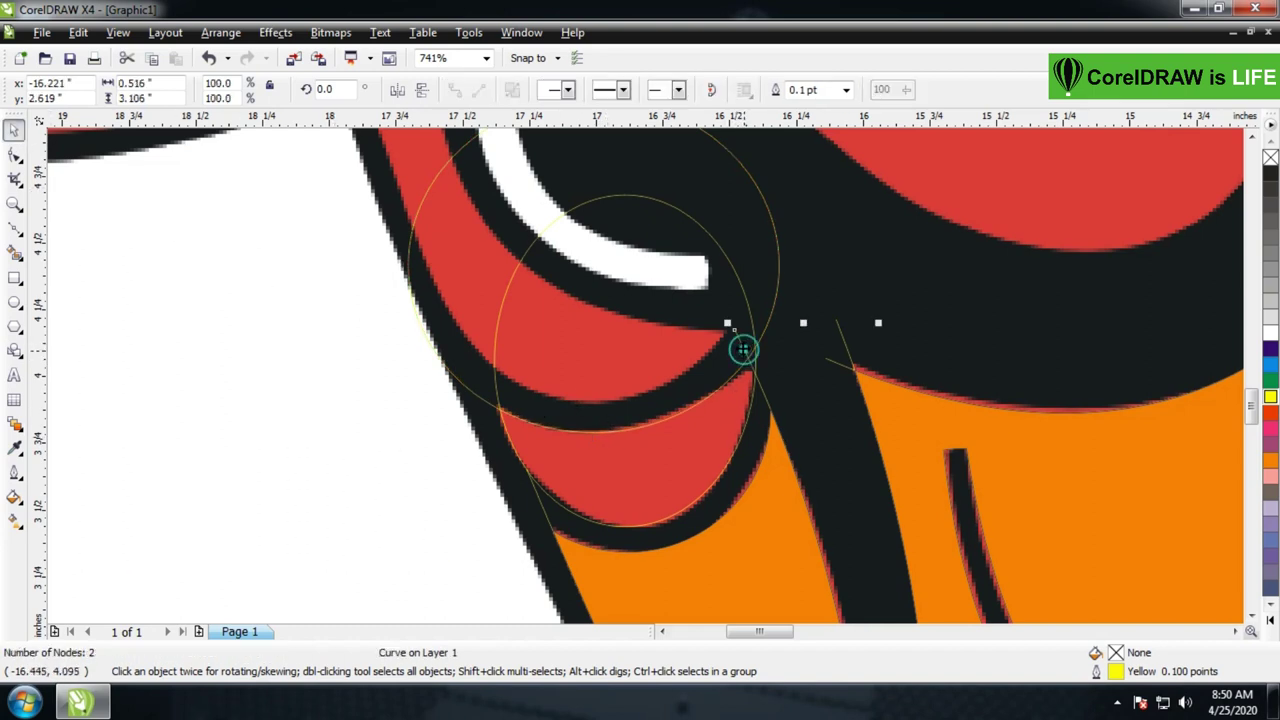
{"action": "left_click", "coordinate": [858, 555]}
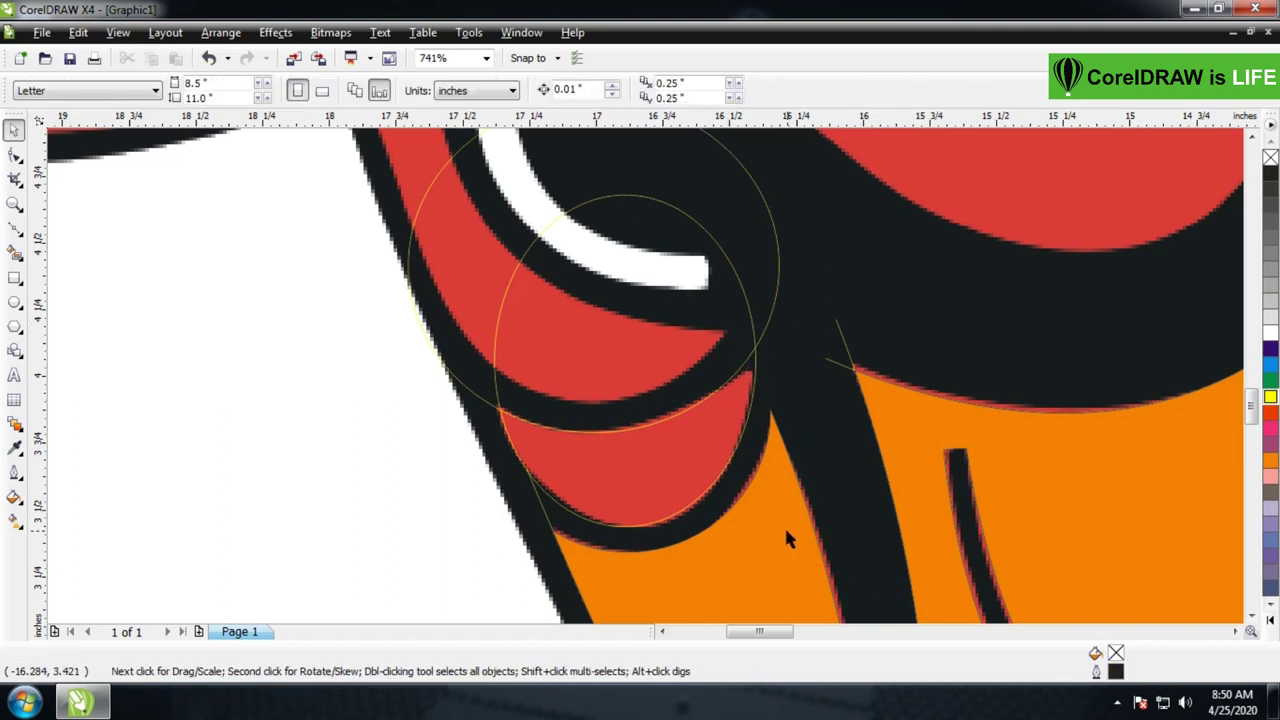
{"action": "left_click", "coordinate": [14, 254]}
{"action": "left_click", "coordinate": [617, 470]}
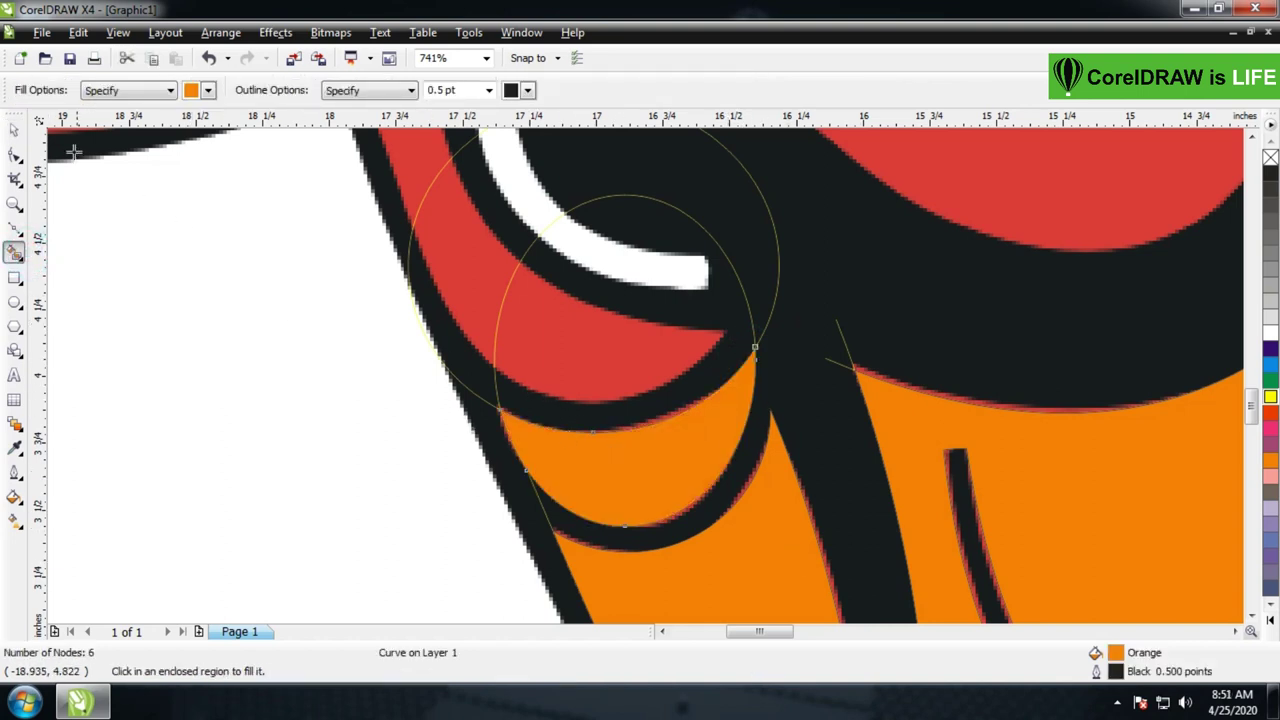
Delete the guide ellipses around the filled lower eye bag
{"action": "key", "text": "space"}
{"action": "left_click", "coordinate": [614, 328]}
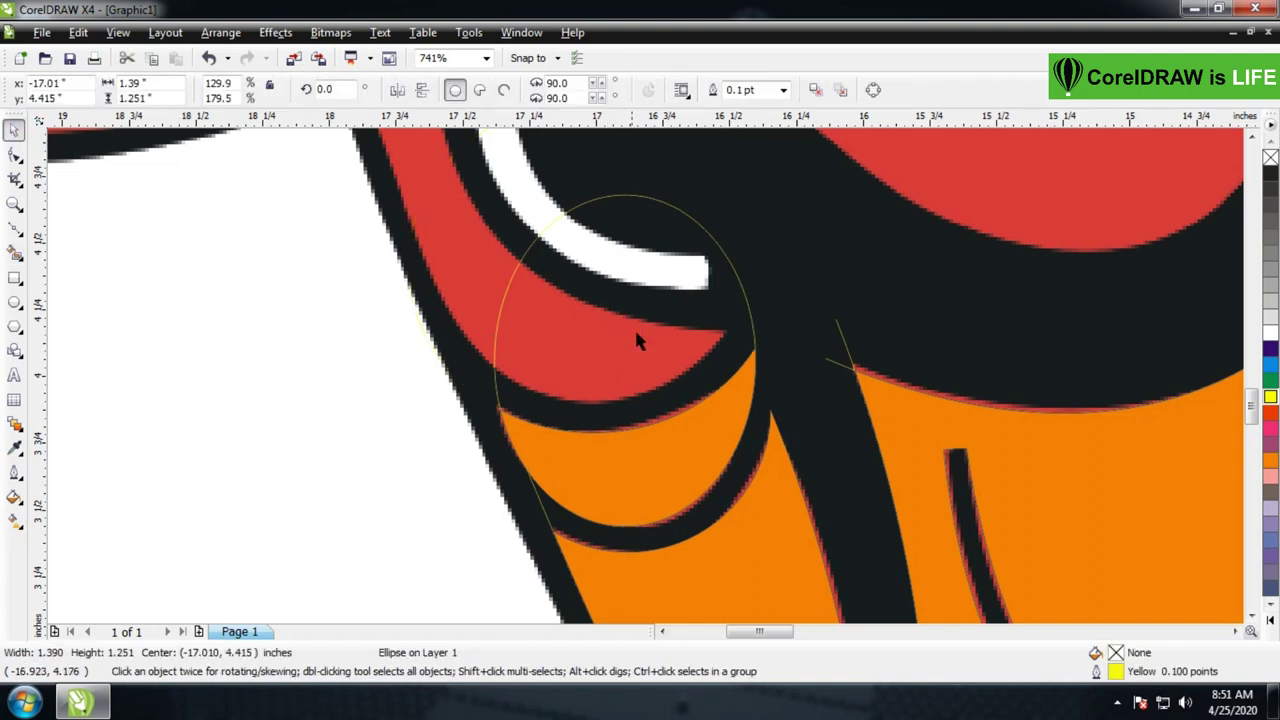
{"action": "key", "text": "Delete"}
Copy the yellow curve along the orange area's upper edge onto the left ear's lower edge
{"action": "scroll", "coordinate": [676, 326], "scroll_direction": "down", "scroll_amount": 5}
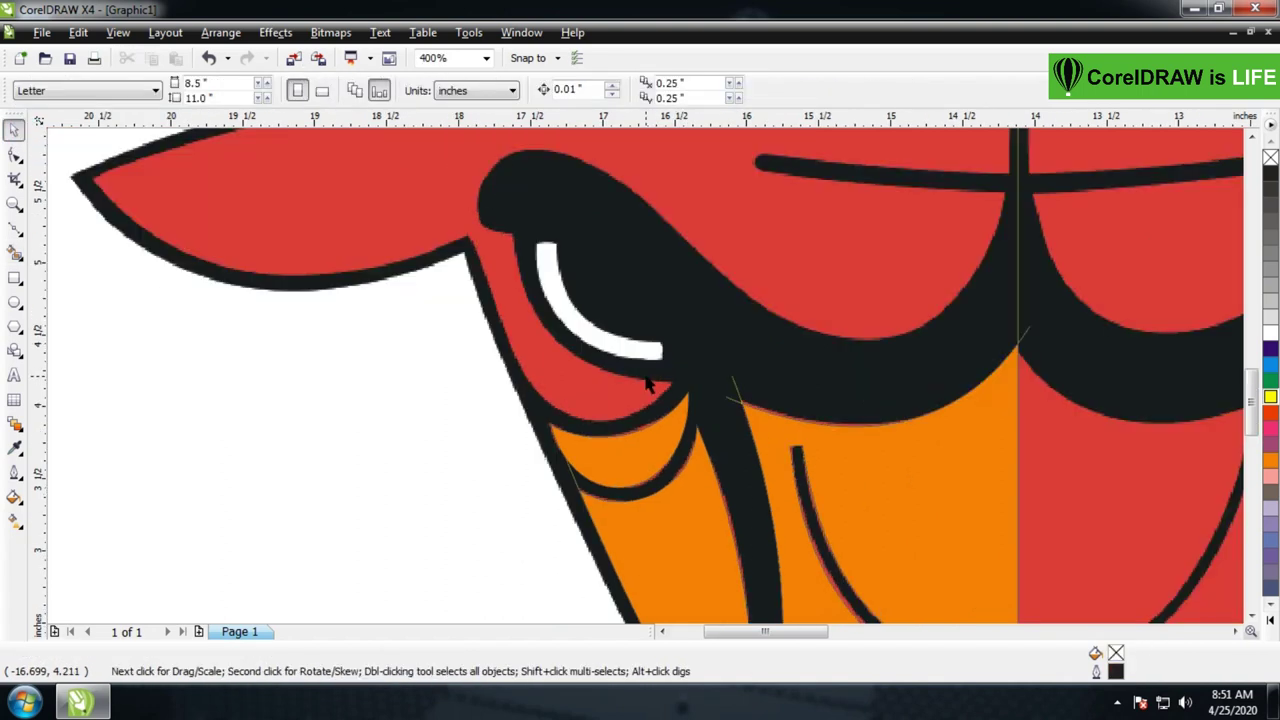
{"action": "key", "text": "z"}
{"action": "left_click_drag", "start_coordinate": [314, 220], "coordinate": [884, 479]}
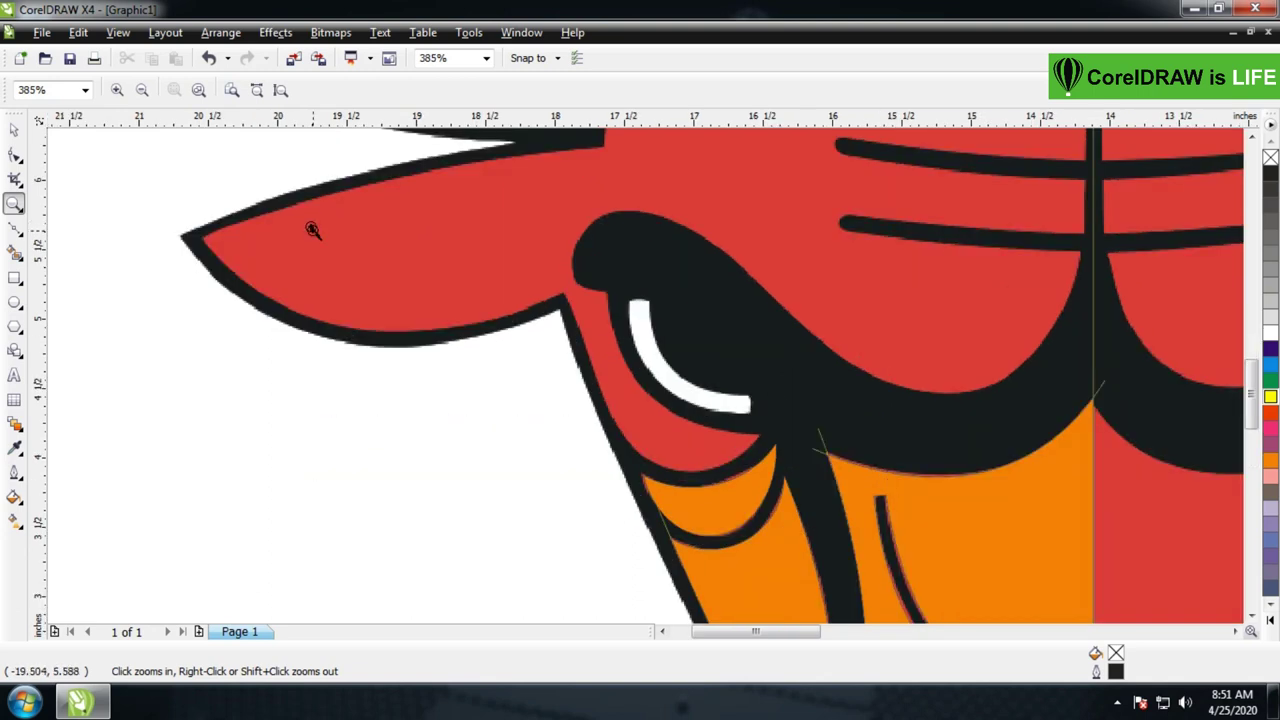
{"action": "left_click", "coordinate": [14, 130]}
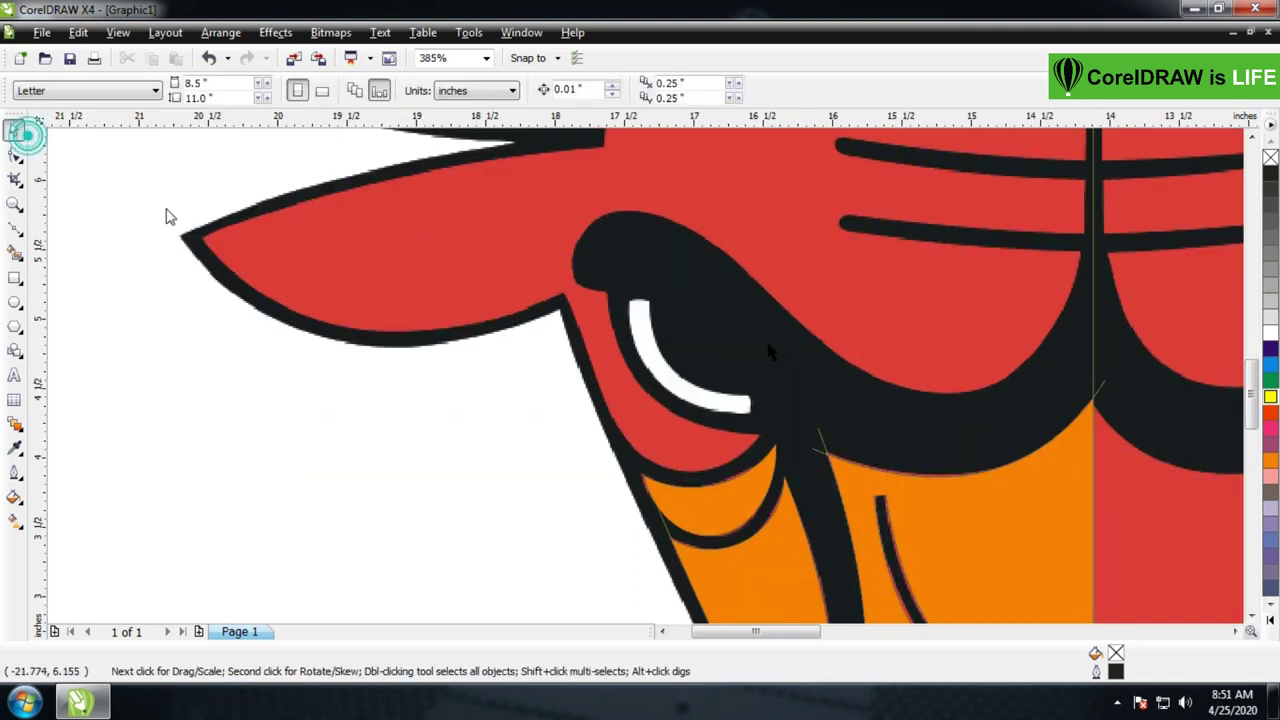
{"action": "left_click", "coordinate": [823, 453]}
{"action": "left_click_drag", "start_coordinate": [955, 435], "coordinate": [402, 300]}
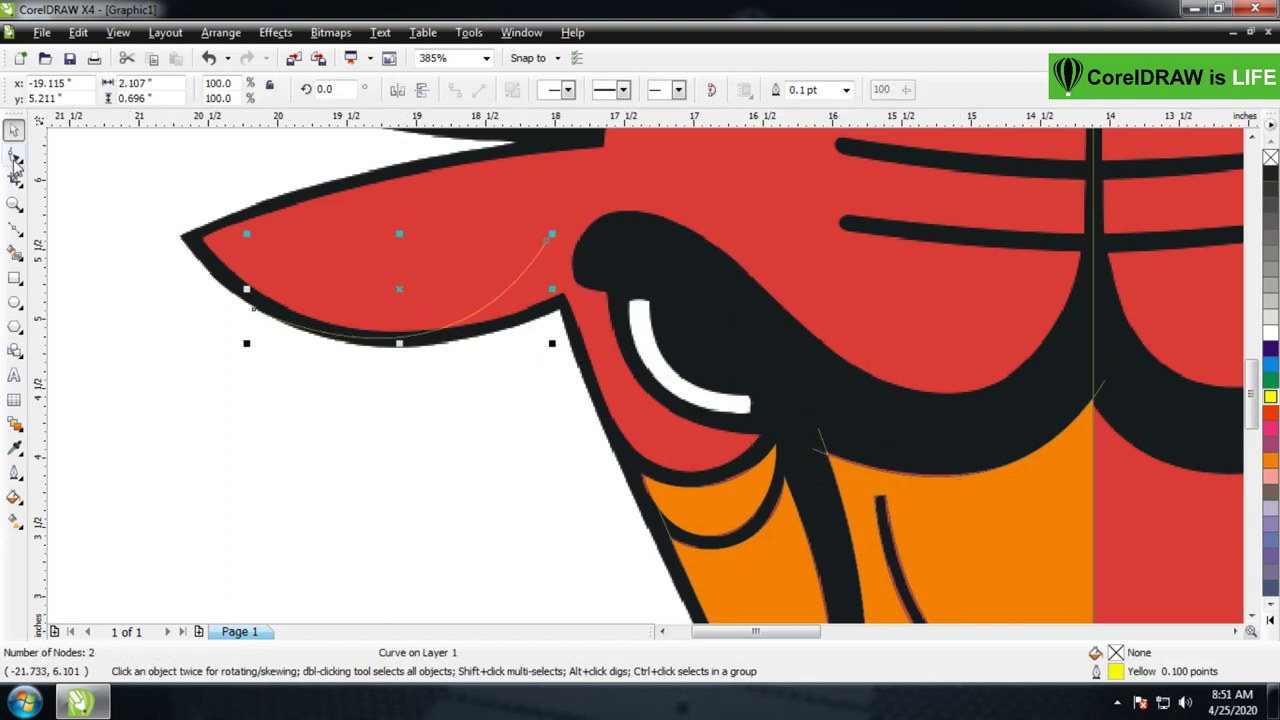
Convert the copied curve to a straight line and move its end nodes to the left ear's tip and inner lower corner
{"action": "left_click", "coordinate": [14, 156]}
{"action": "right_click", "coordinate": [420, 343]}
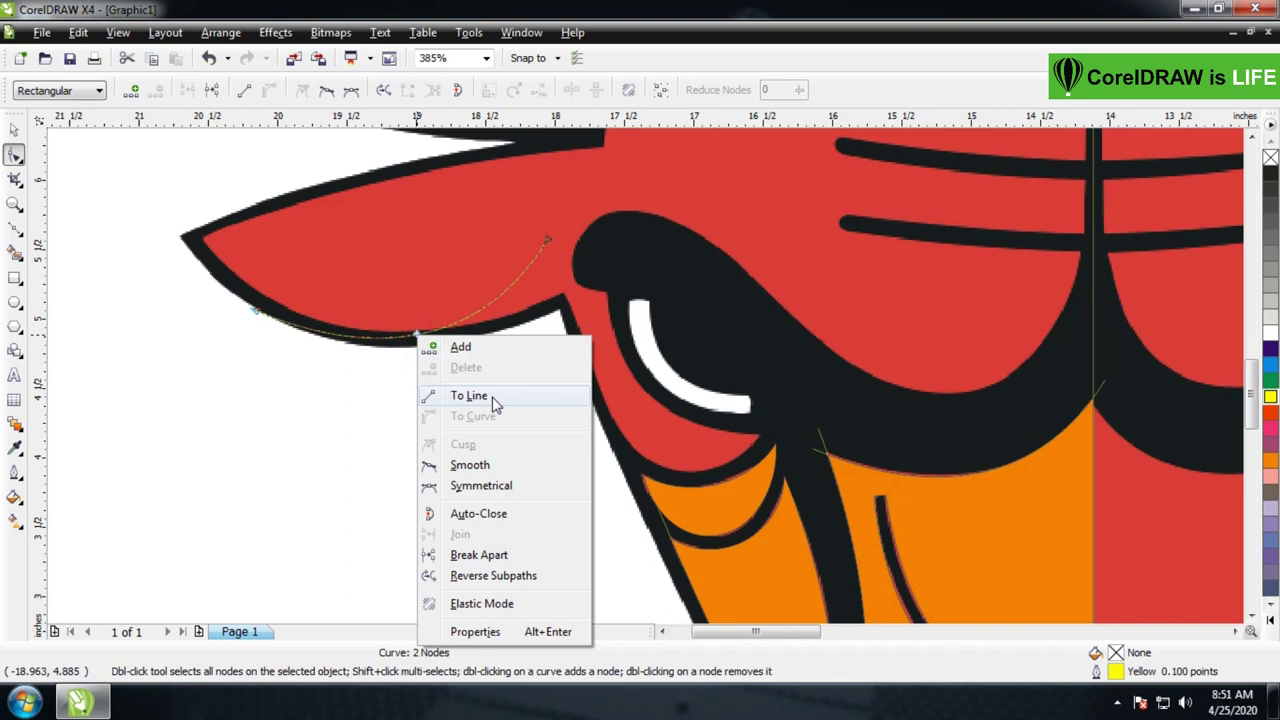
{"action": "left_click", "coordinate": [491, 398]}
{"action": "left_click_drag", "start_coordinate": [258, 314], "coordinate": [197, 237]}
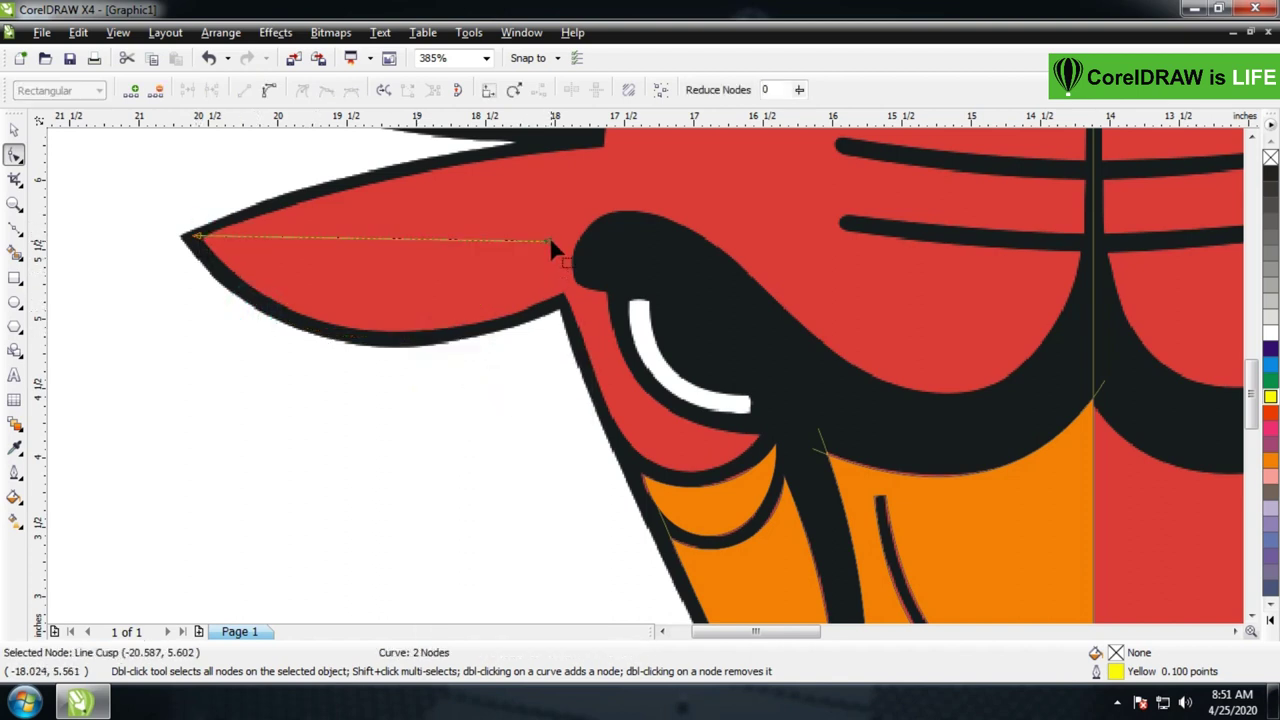
{"action": "left_click_drag", "start_coordinate": [547, 237], "coordinate": [572, 295]}
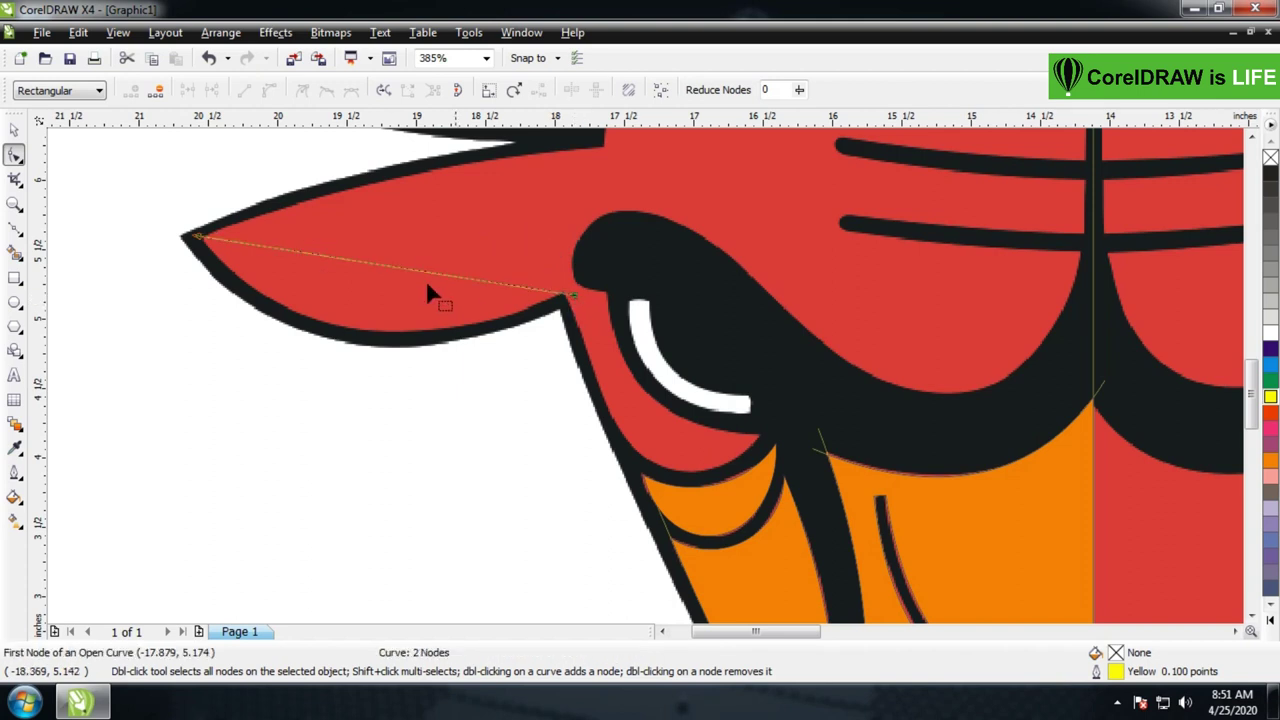
Convert the ear line back to a curve and bend it along the lower edge of the ear's red area
{"action": "right_click", "coordinate": [421, 274]}
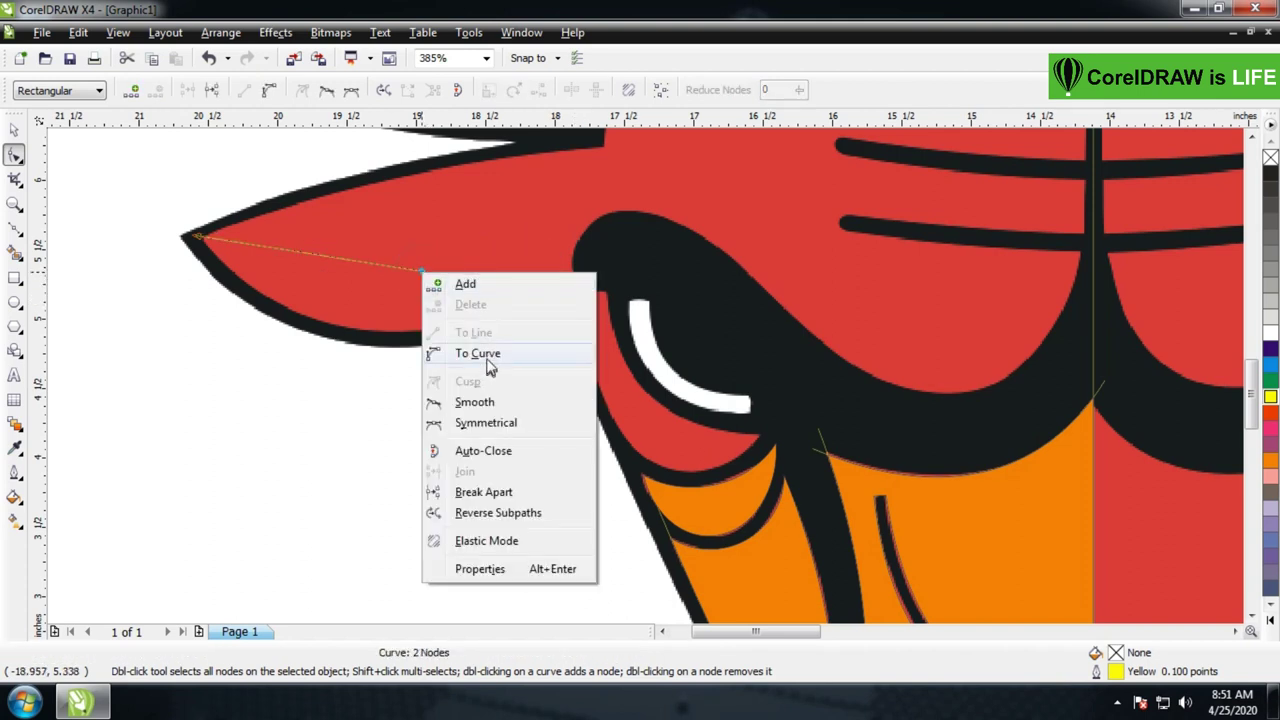
{"action": "left_click", "coordinate": [486, 359]}
{"action": "left_click_drag", "start_coordinate": [405, 272], "coordinate": [372, 346]}
{"action": "left_click_drag", "start_coordinate": [576, 298], "coordinate": [573, 290]}
{"action": "left_click_drag", "start_coordinate": [385, 363], "coordinate": [407, 363]}
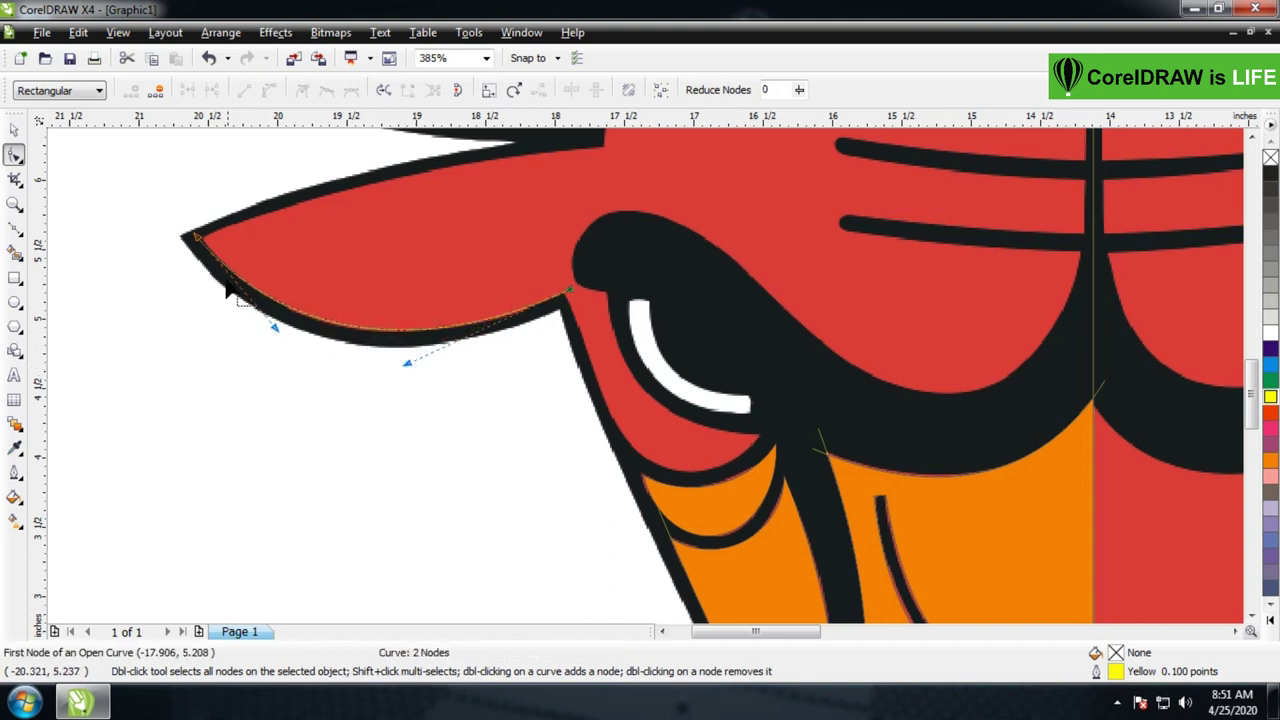
{"action": "left_click_drag", "start_coordinate": [193, 237], "coordinate": [193, 237]}
{"action": "left_click_drag", "start_coordinate": [274, 325], "coordinate": [275, 333]}
{"action": "key", "text": "space"}
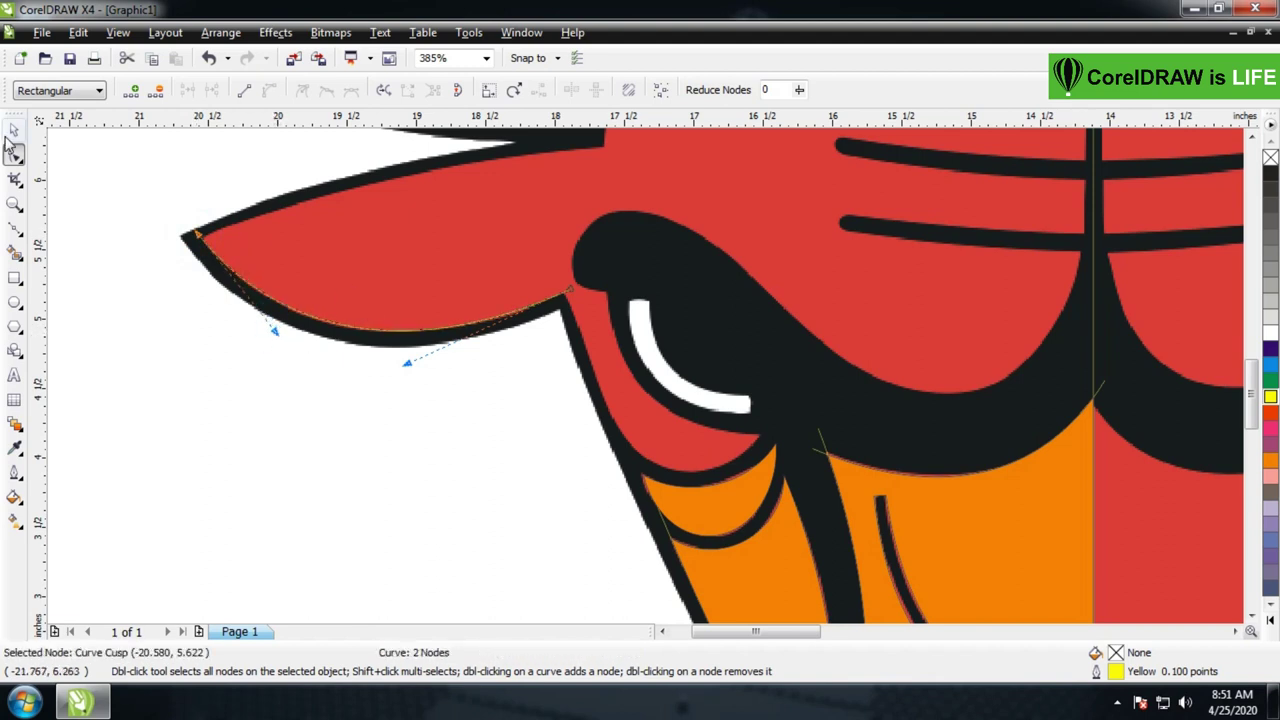
{"action": "left_click", "coordinate": [100, 306]}
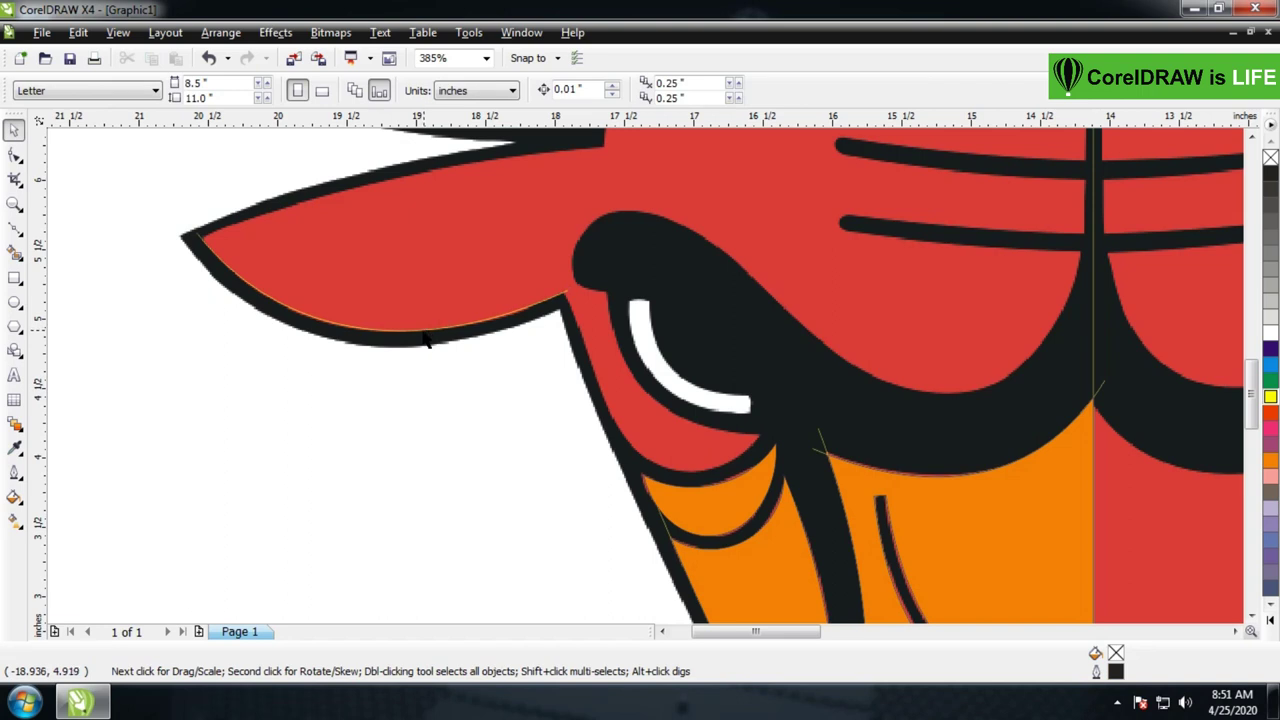
Copy the ear curve, convert the copy to a line, and stretch it along the face's outer edge from the ear corner to the lower eye bag
{"action": "left_click", "coordinate": [425, 340]}
{"action": "left_click_drag", "start_coordinate": [384, 328], "coordinate": [651, 297]}
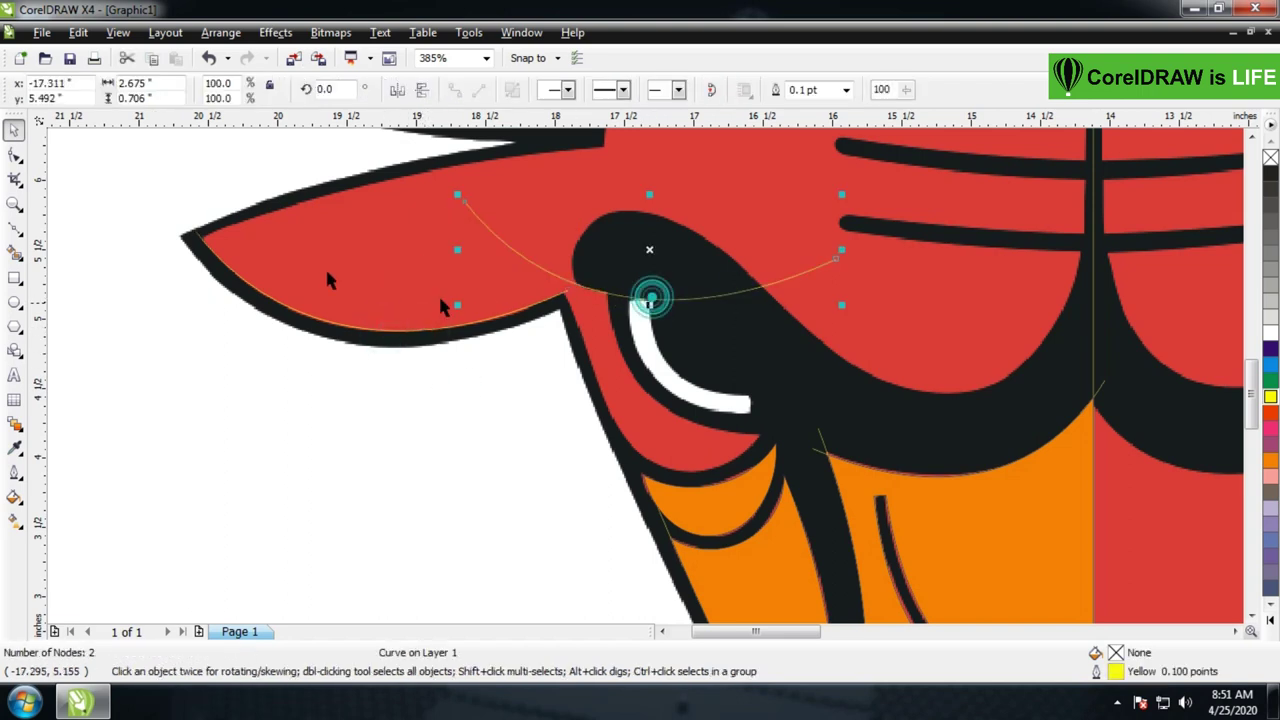
{"action": "left_click", "coordinate": [15, 155]}
{"action": "right_click", "coordinate": [581, 285]}
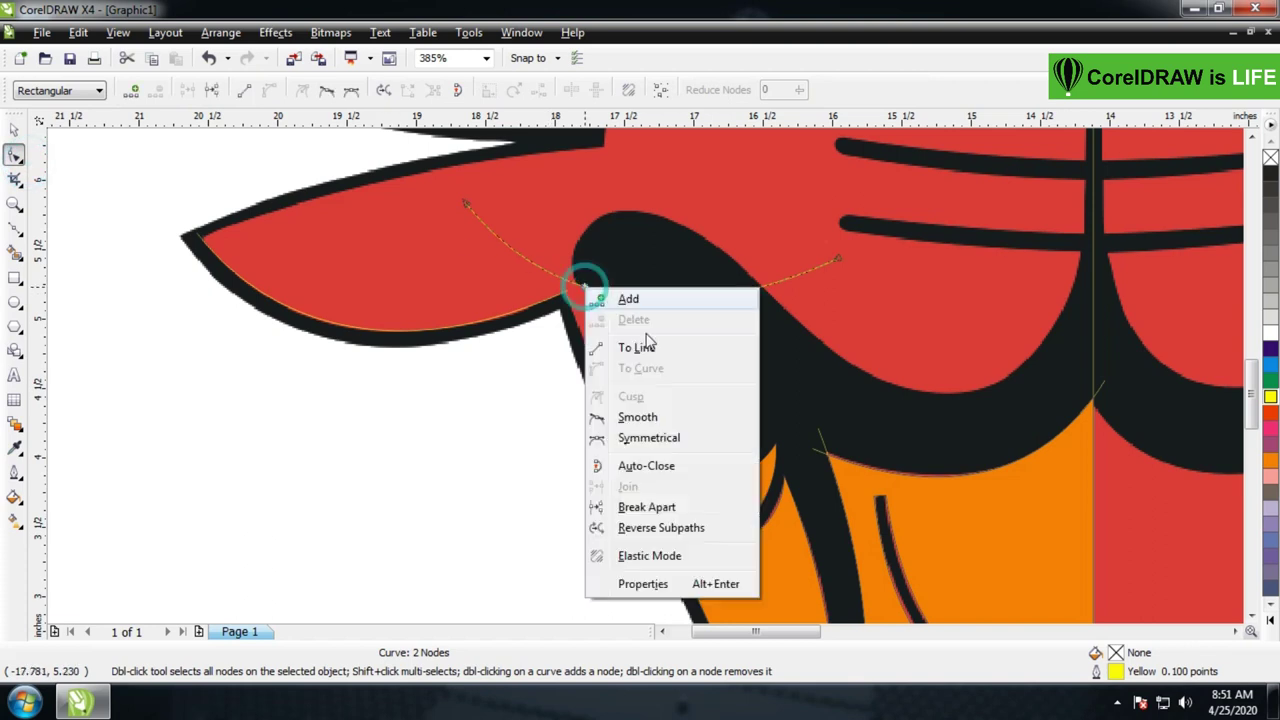
{"action": "left_click", "coordinate": [636, 347]}
{"action": "left_click_drag", "start_coordinate": [463, 199], "coordinate": [548, 286]}
{"action": "left_click_drag", "start_coordinate": [839, 259], "coordinate": [645, 485]}
{"action": "left_click_drag", "start_coordinate": [548, 286], "coordinate": [555, 275]}
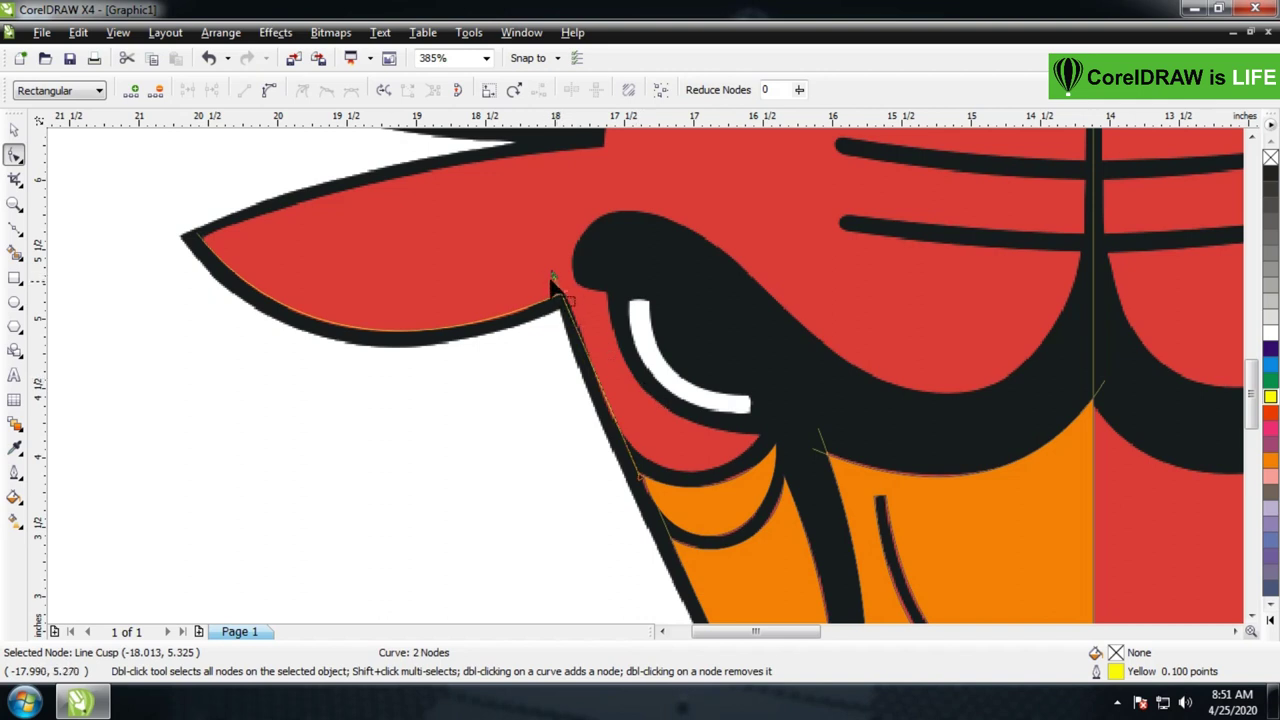
Convert the face-edge line to a curve and bend it along the red area's outer edge beside the left eye
{"action": "key", "text": "z"}
{"action": "left_click_drag", "start_coordinate": [494, 229], "coordinate": [863, 443]}
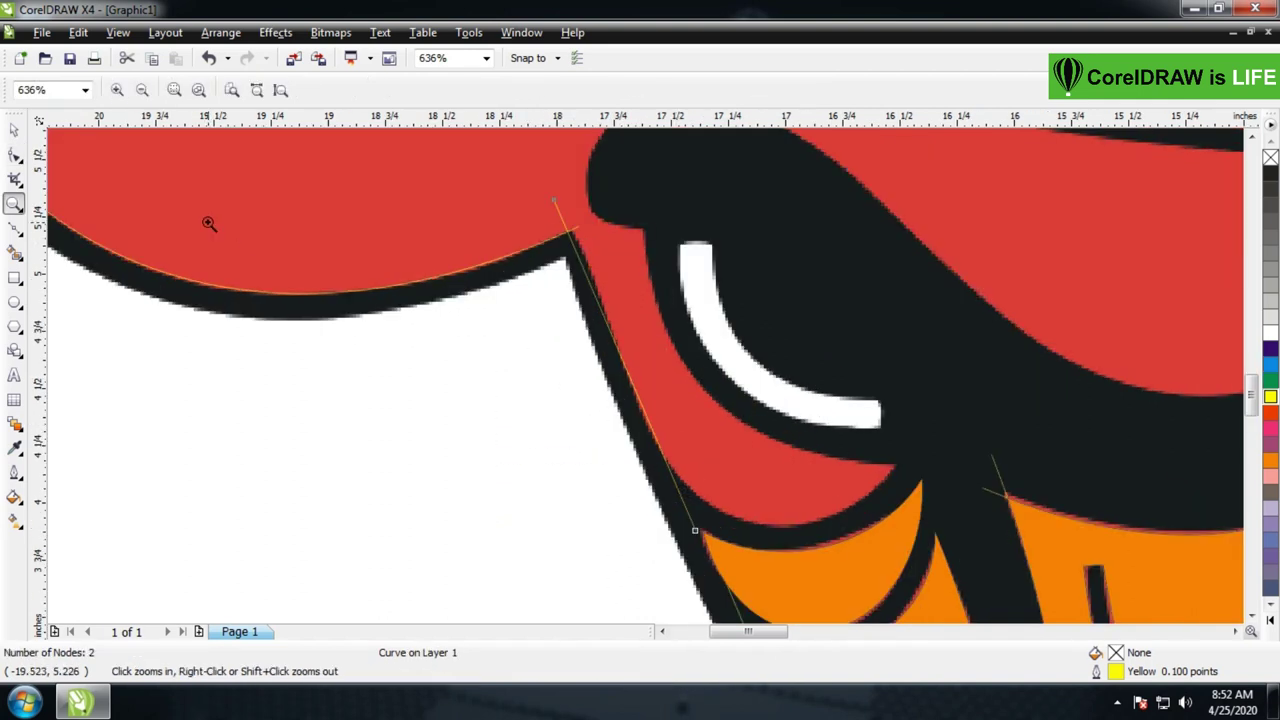
{"action": "left_click", "coordinate": [14, 155]}
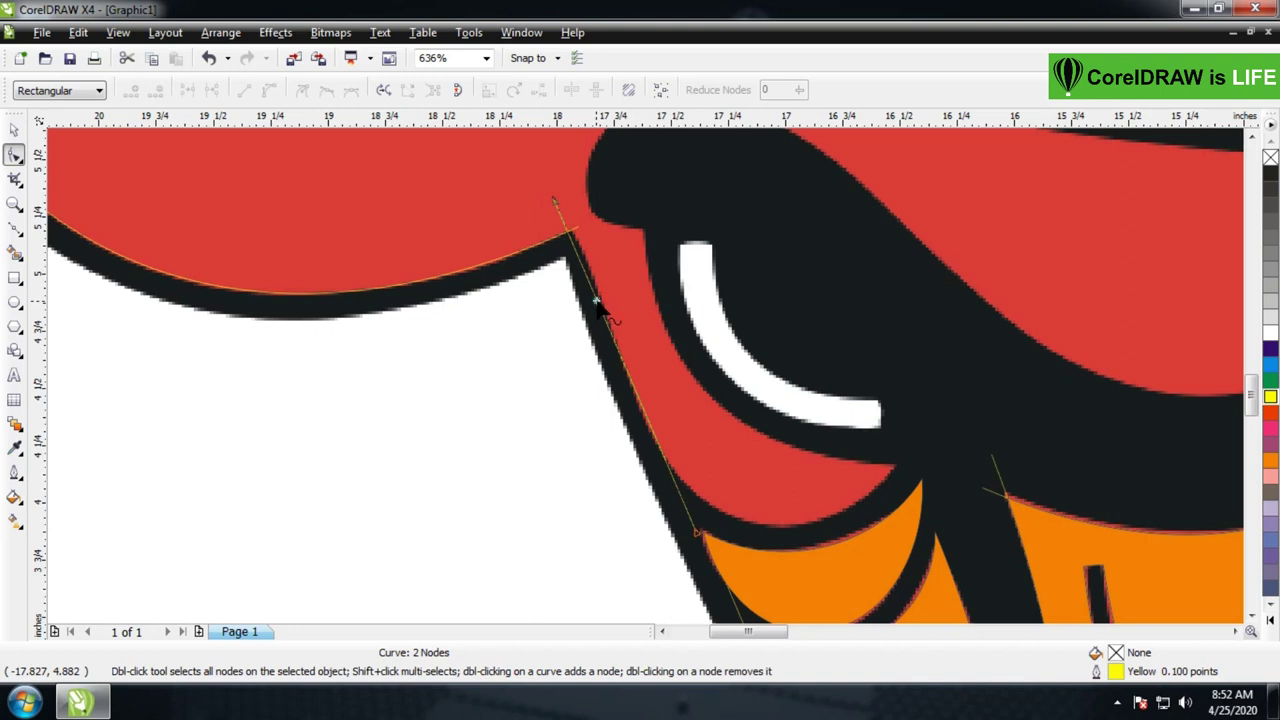
{"action": "right_click", "coordinate": [597, 300]}
{"action": "left_click", "coordinate": [672, 377]}
{"action": "left_click_drag", "start_coordinate": [603, 314], "coordinate": [594, 256]}
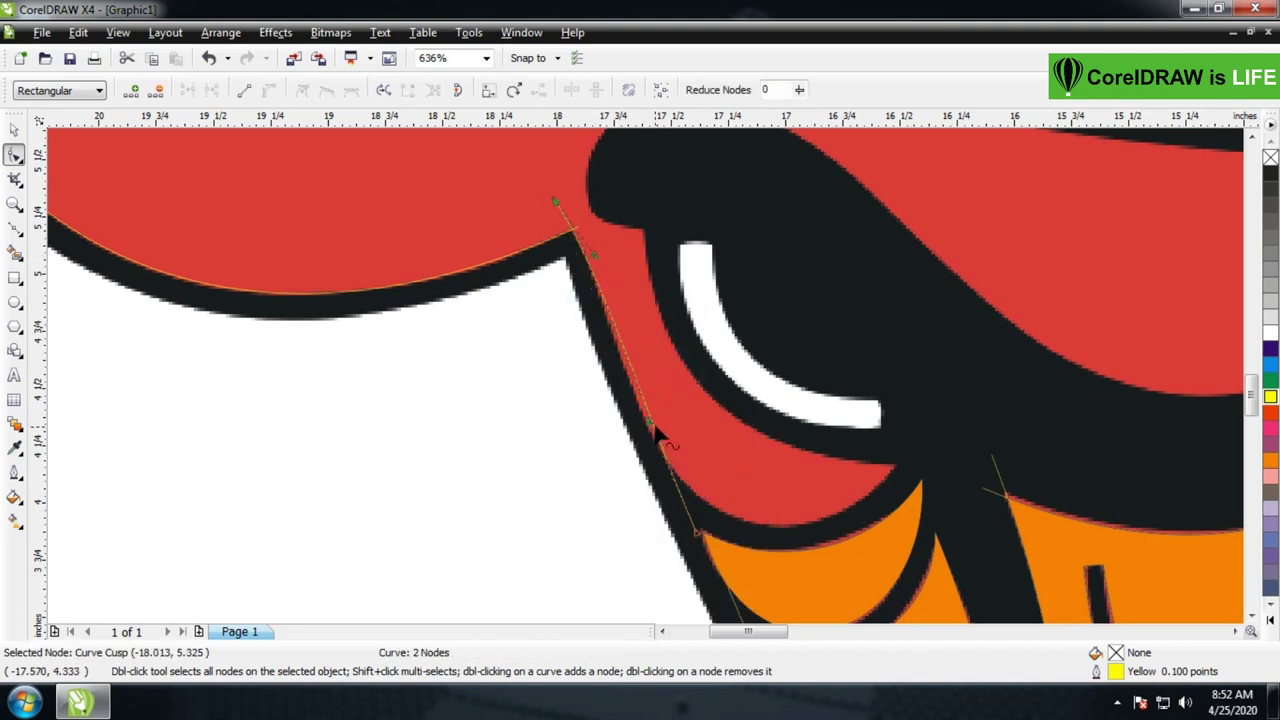
{"action": "left_click_drag", "start_coordinate": [652, 432], "coordinate": [613, 375]}
{"action": "left_click", "coordinate": [597, 252]}
{"action": "key", "text": "space"}
{"action": "left_click", "coordinate": [309, 454]}
Draw an ellipse about 1.68 by 0.74 in over the upper red eye bag with a yellow 0.1 pt outline
{"action": "scroll", "coordinate": [648, 383], "scroll_direction": "down", "scroll_amount": 3}
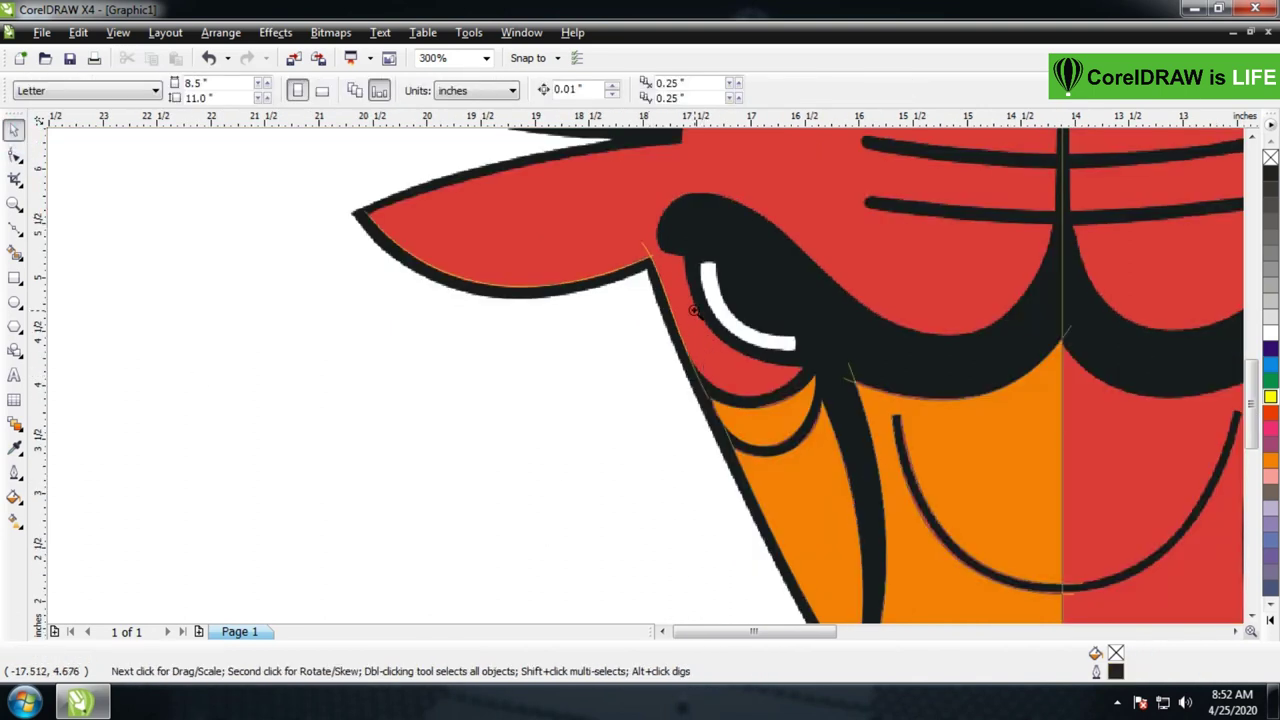
{"action": "key", "text": "z"}
{"action": "left_click_drag", "start_coordinate": [590, 200], "coordinate": [1029, 500]}
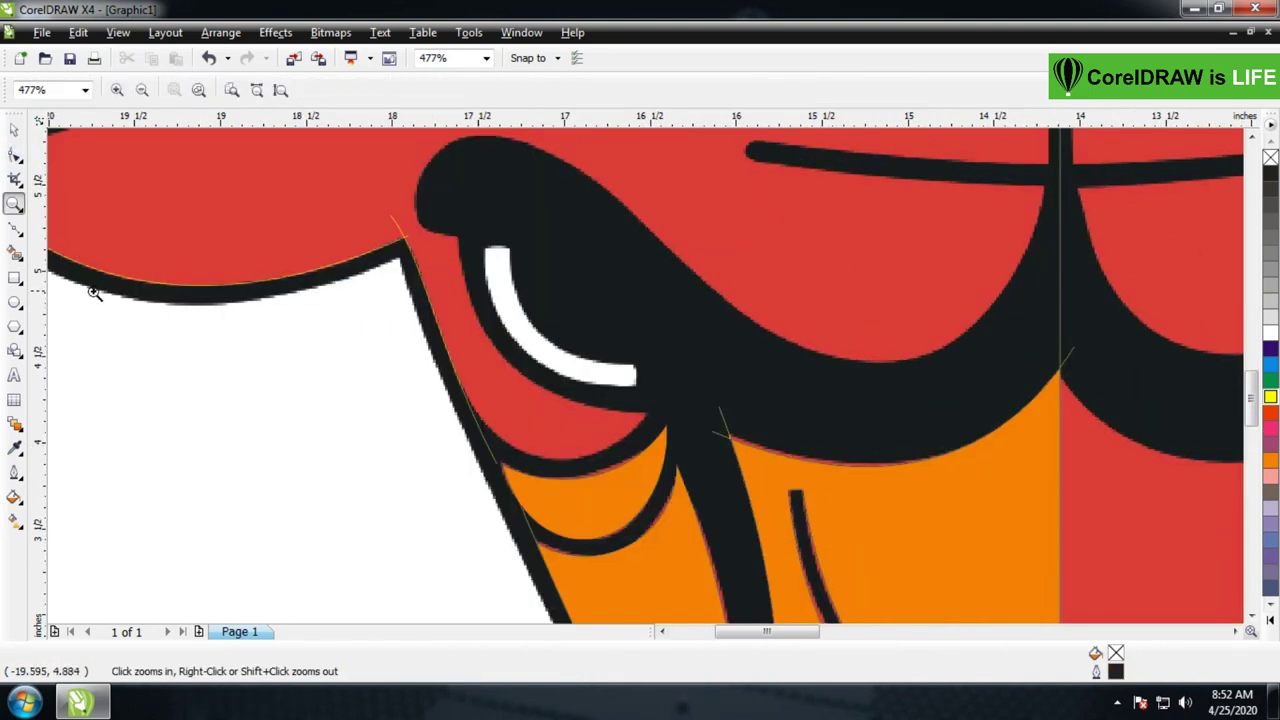
{"action": "key", "text": "F7"}
{"action": "left_click_drag", "start_coordinate": [415, 294], "coordinate": [717, 433]}
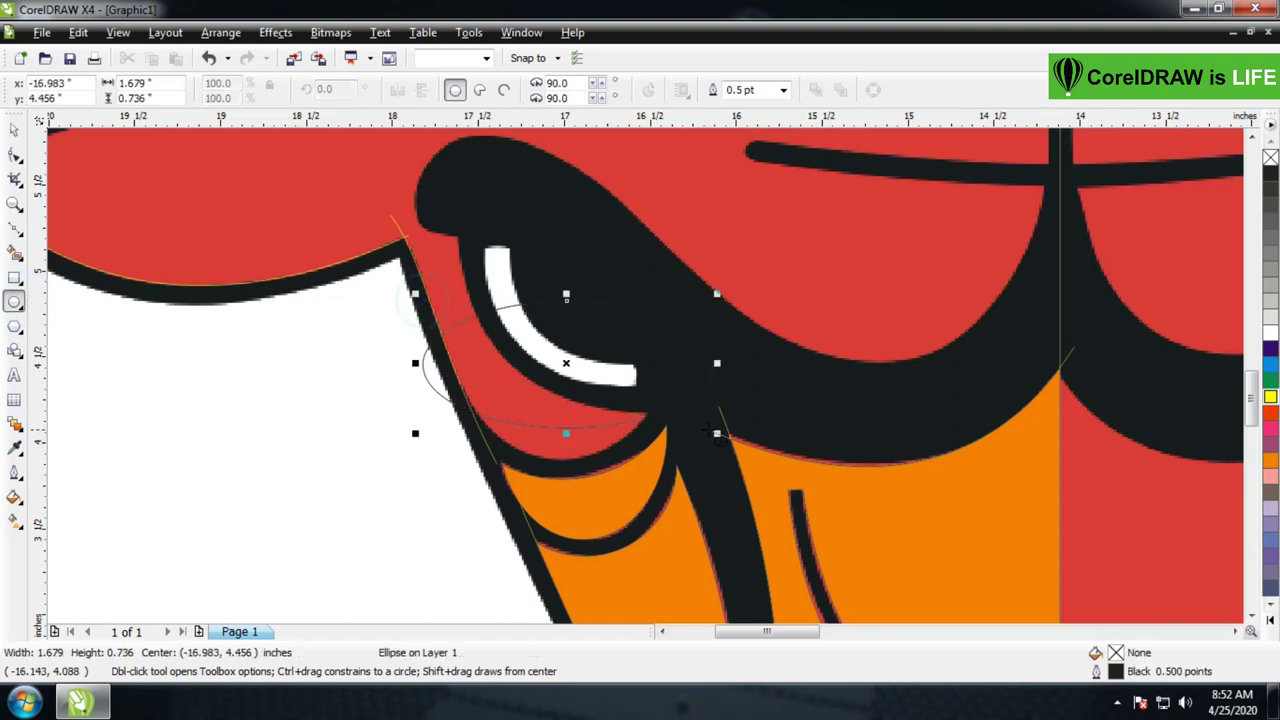
{"action": "right_click", "coordinate": [1270, 396]}
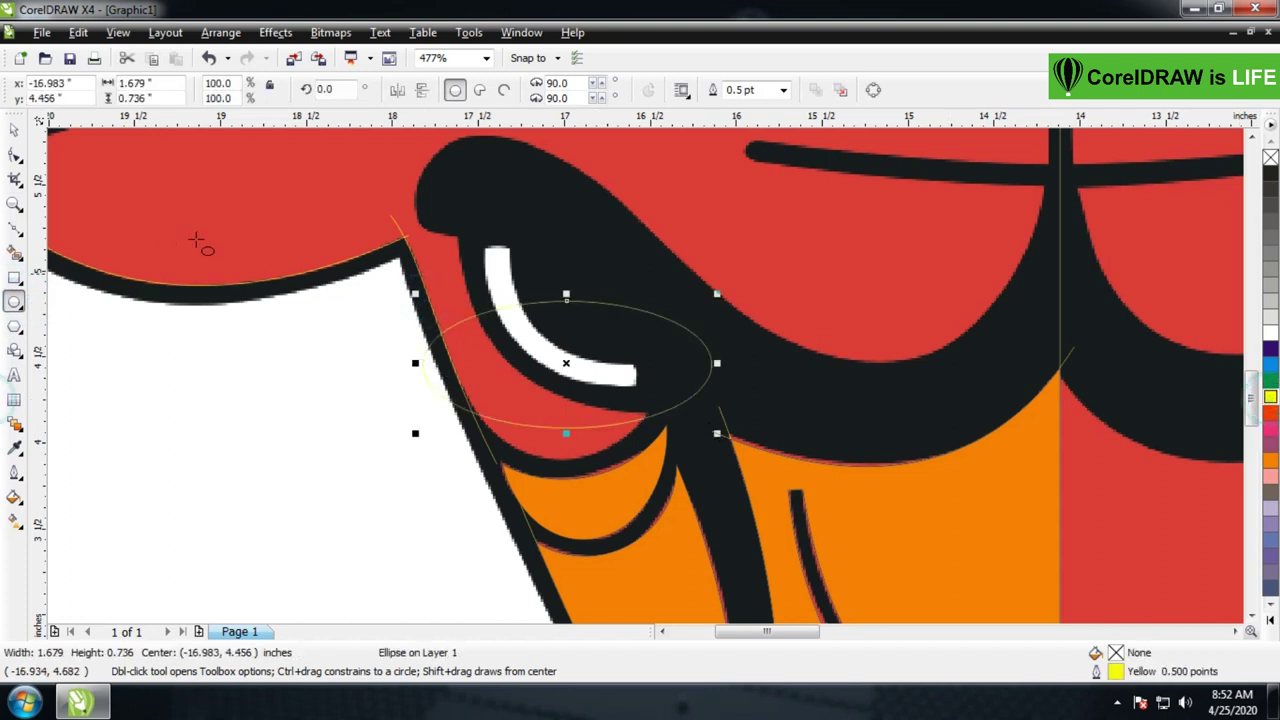
{"action": "left_click", "coordinate": [14, 132]}
{"action": "left_click", "coordinate": [745, 90]}
{"action": "type", "text": "."}
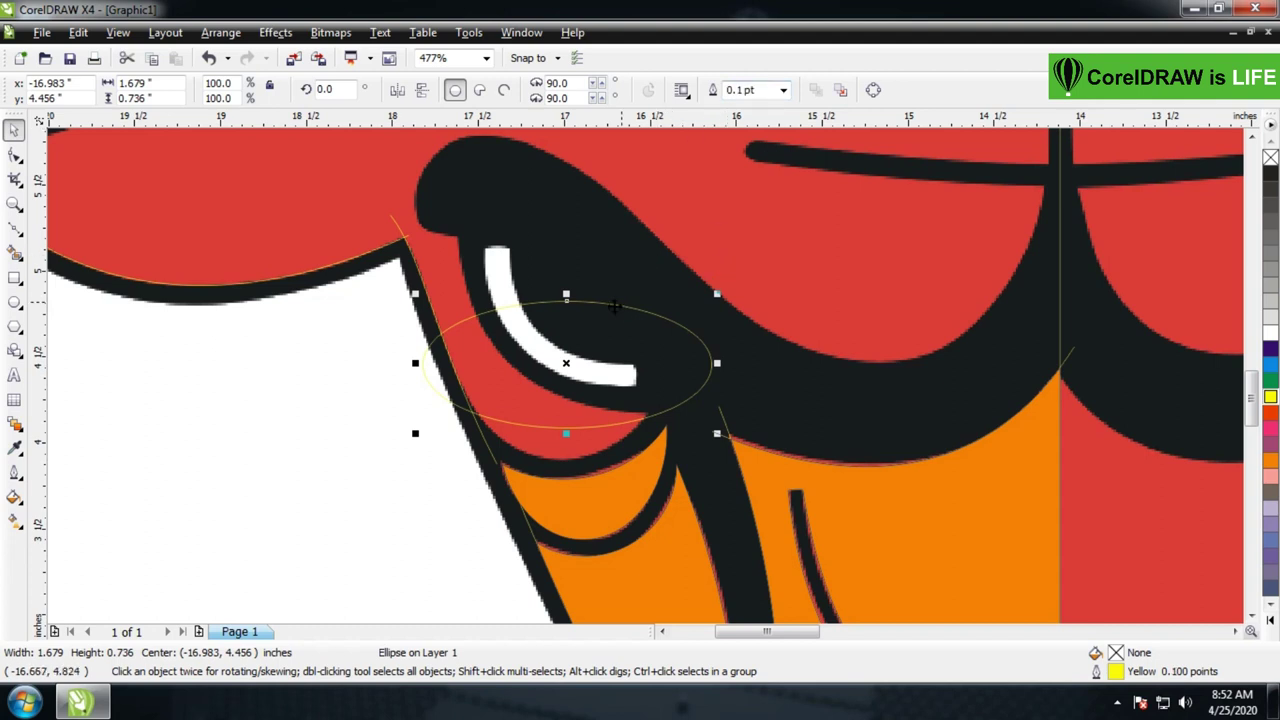
Reshape the ellipse to about 1.27 by 1.27 in and position it so its lower arc follows the upper red eye bag's bottom edge
{"action": "left_click_drag", "start_coordinate": [566, 296], "coordinate": [566, 209]}
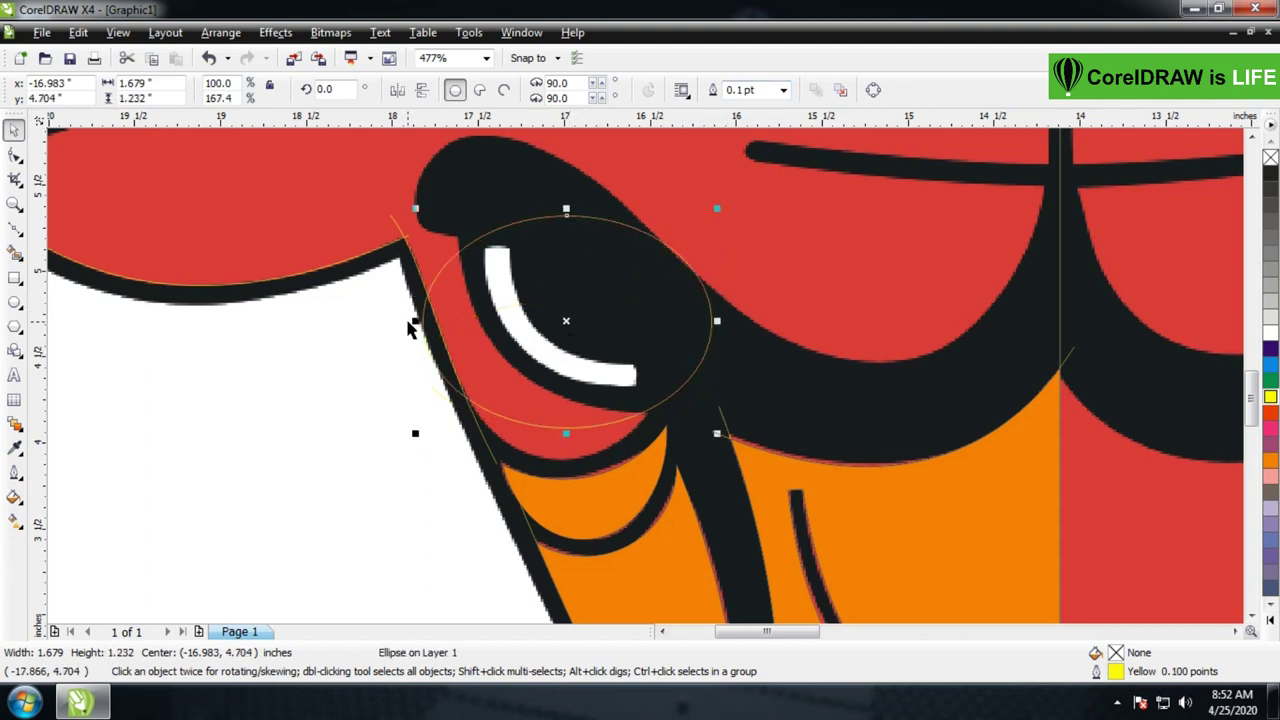
{"action": "left_click_drag", "start_coordinate": [415, 322], "coordinate": [485, 322]}
{"action": "left_click_drag", "start_coordinate": [587, 374], "coordinate": [548, 400]}
{"action": "key", "text": "Escape"}
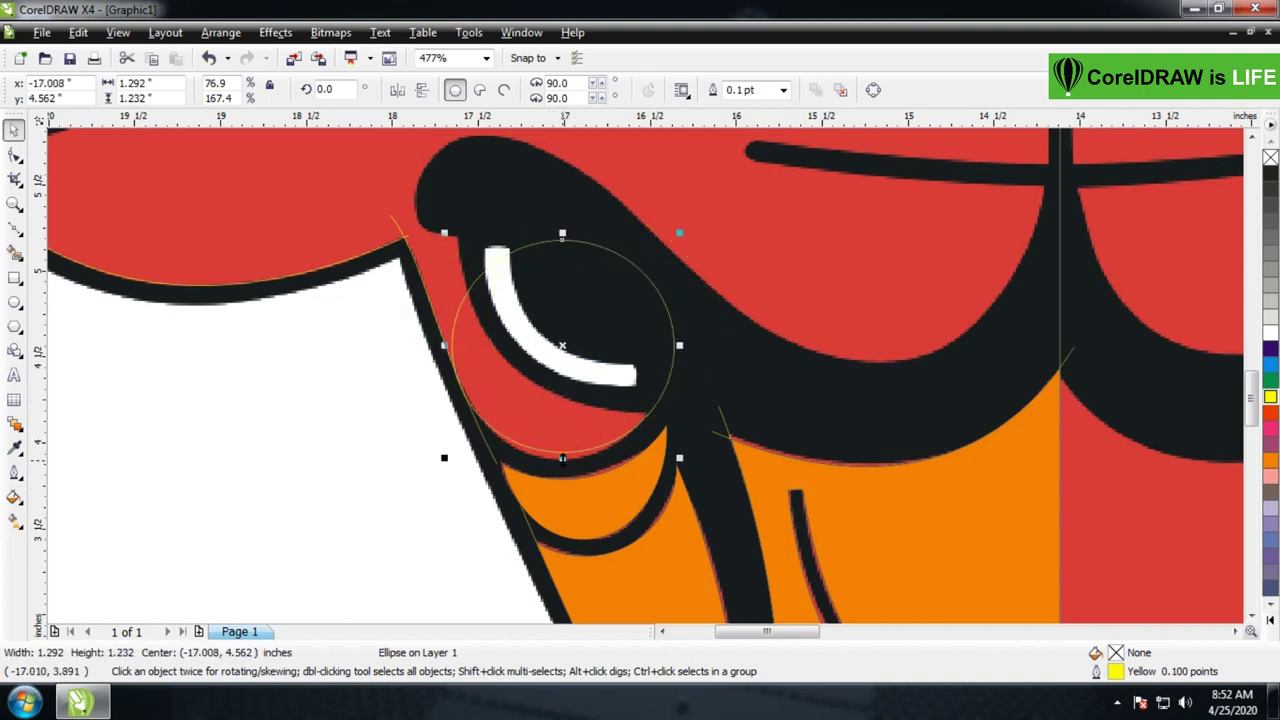
{"action": "left_click_drag", "start_coordinate": [562, 459], "coordinate": [585, 468]}
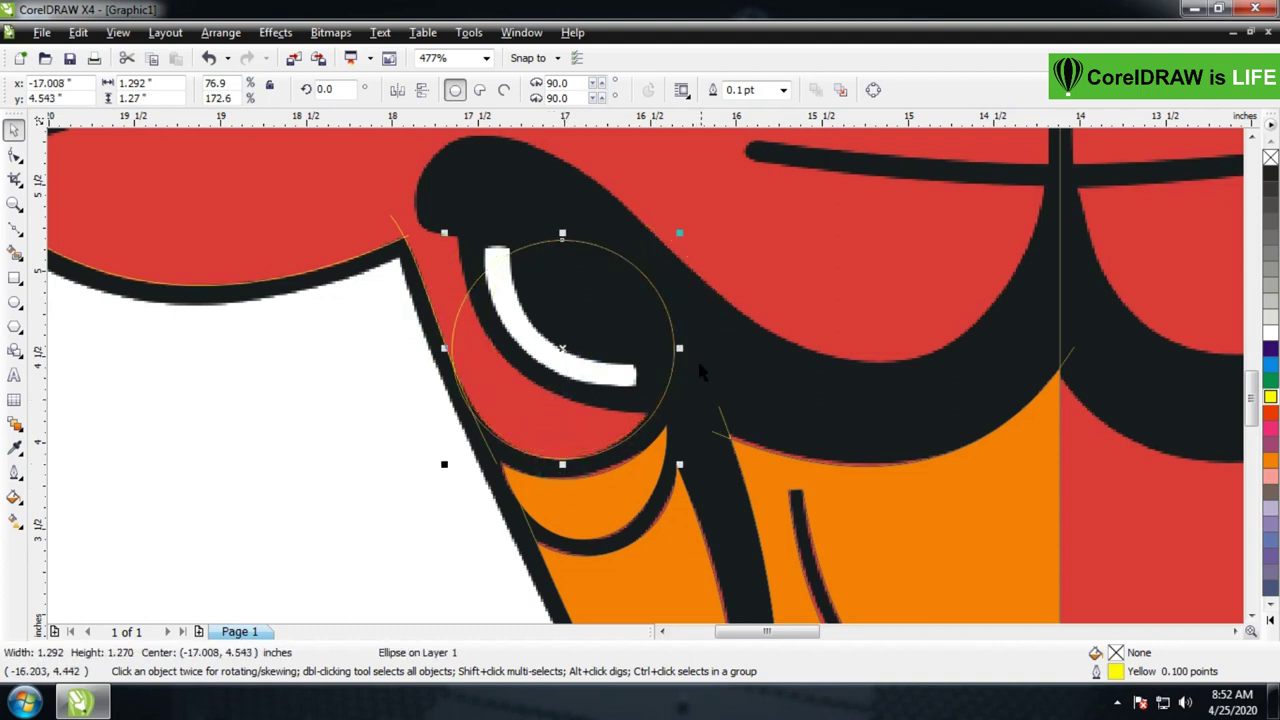
{"action": "left_click_drag", "start_coordinate": [680, 349], "coordinate": [675, 349]}
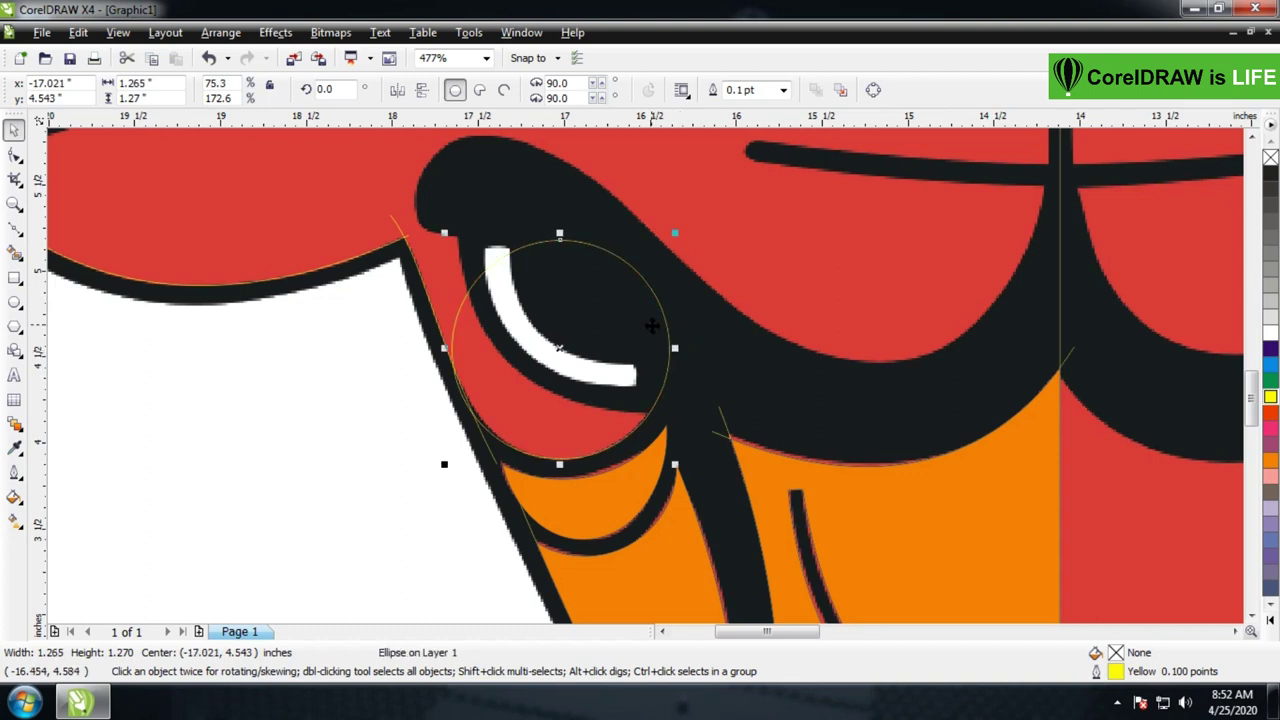
Narrow the upper eye-bag ellipse to about 1.24 in wide so its outer side meets the face-edge curve
{"action": "left_click", "coordinate": [561, 363]}
{"action": "left_click", "coordinate": [494, 364]}
{"action": "left_click_drag", "start_coordinate": [445, 350], "coordinate": [566, 420]}
{"action": "key", "text": "z"}
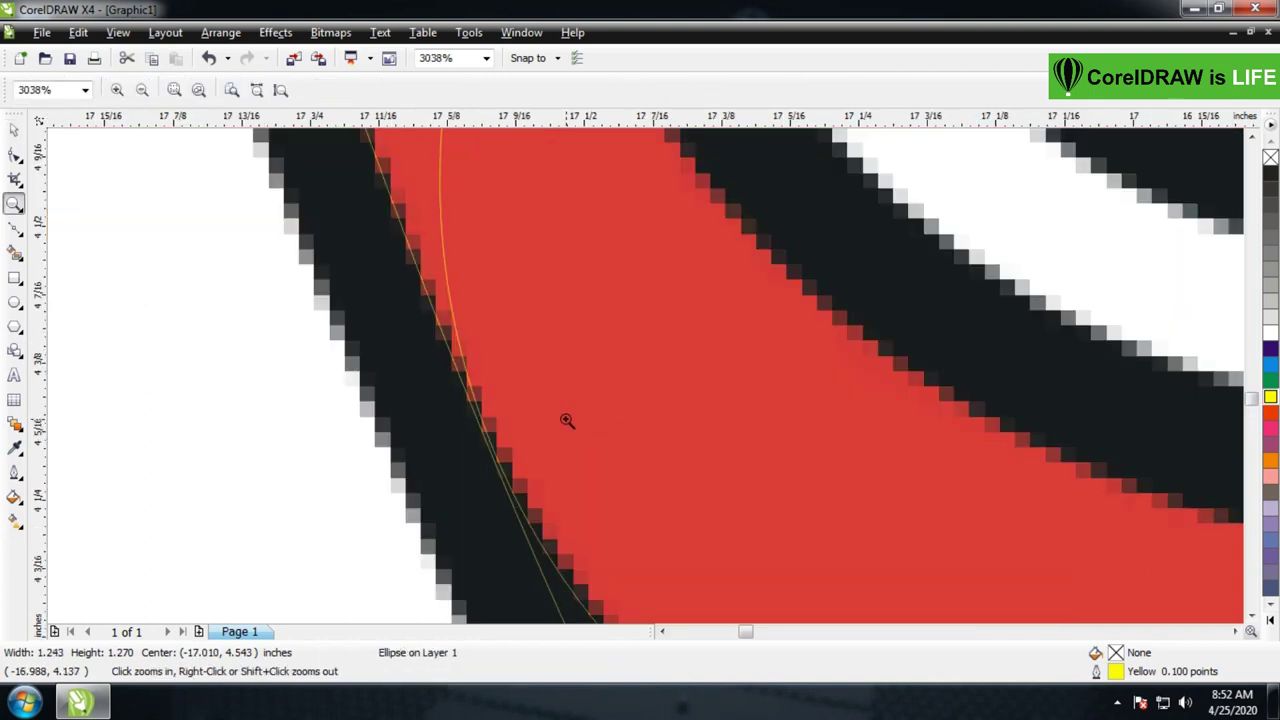
{"action": "right_click", "coordinate": [566, 420]}
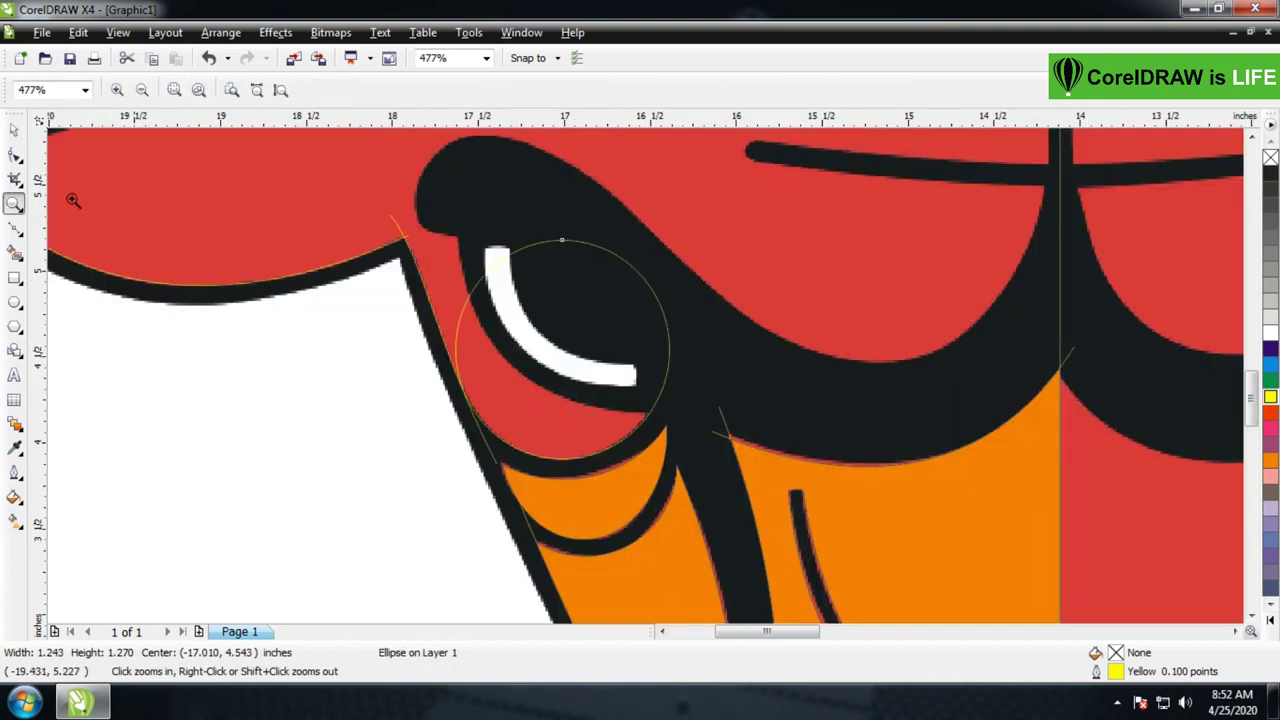
Nudge the face-edge curve's lower end node so the curve meets the eye-bag ellipse along the red area's outer edge
{"action": "left_click", "coordinate": [14, 130]}
{"action": "key", "text": "z"}
{"action": "left_click_drag", "start_coordinate": [424, 347], "coordinate": [580, 486]}
{"action": "left_click", "coordinate": [14, 156]}
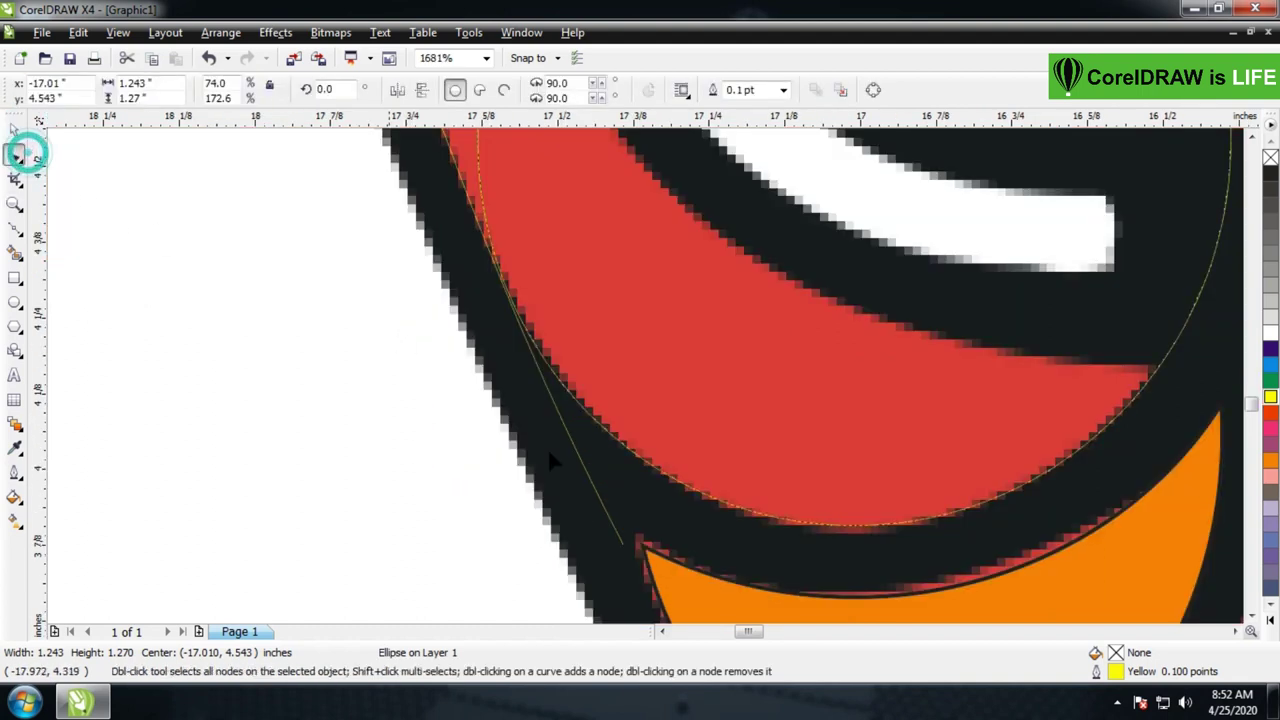
{"action": "key", "text": "ctrl+q"}
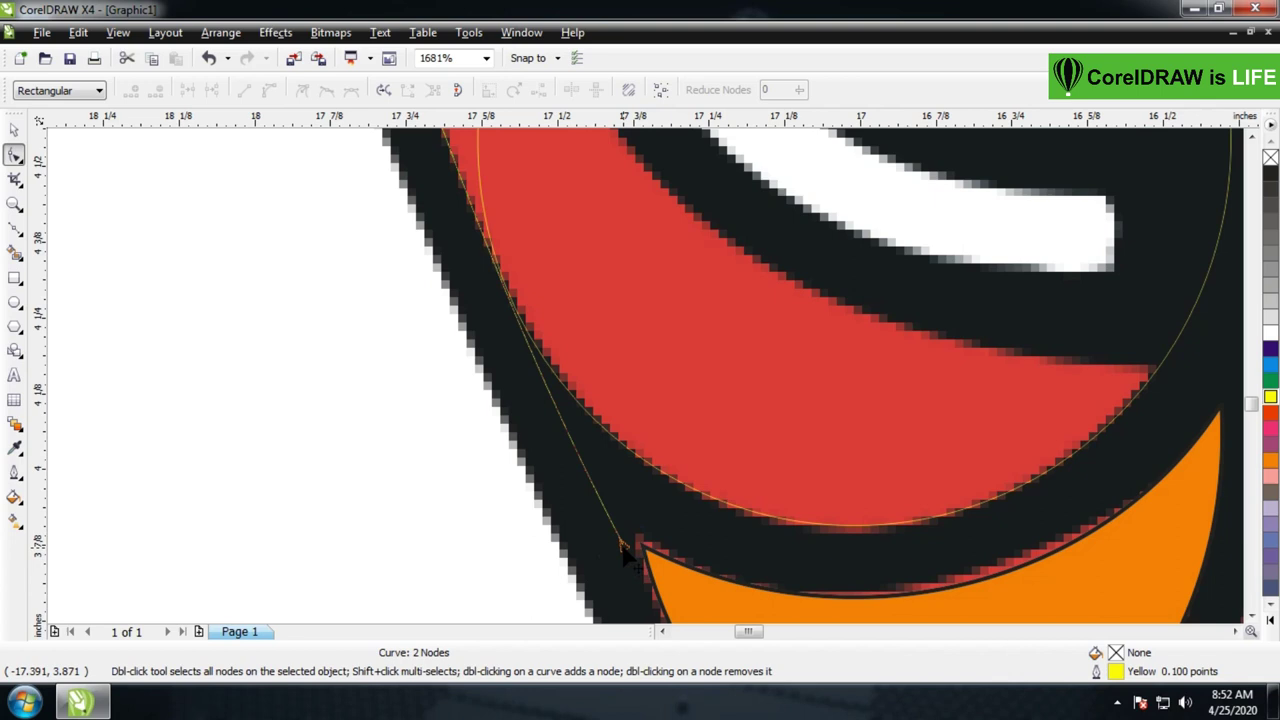
{"action": "left_click_drag", "start_coordinate": [621, 544], "coordinate": [625, 548]}
{"action": "key", "text": "z"}
{"action": "left_click_drag", "start_coordinate": [434, 194], "coordinate": [625, 376]}
{"action": "right_click", "coordinate": [625, 373]}
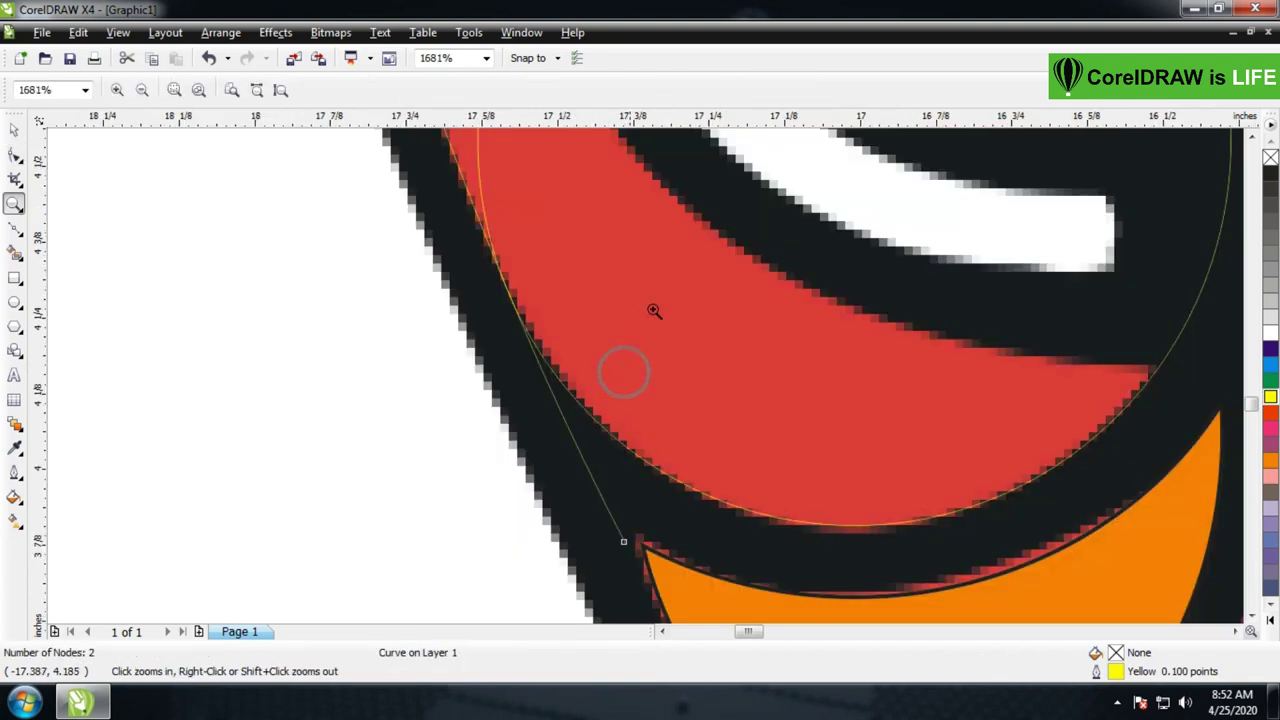
{"action": "right_click", "coordinate": [655, 310]}
Copy the eye-bag ellipse upward over the left eye and resize the copy to about 1.89 by 1.58 in
{"action": "left_click", "coordinate": [14, 133]}
{"action": "left_click", "coordinate": [299, 418]}
{"action": "left_click", "coordinate": [562, 342]}
{"action": "left_click_drag", "start_coordinate": [566, 366], "coordinate": [565, 257]}
{"action": "left_click_drag", "start_coordinate": [567, 405], "coordinate": [565, 388]}
{"action": "left_click_drag", "start_coordinate": [678, 259], "coordinate": [789, 311]}
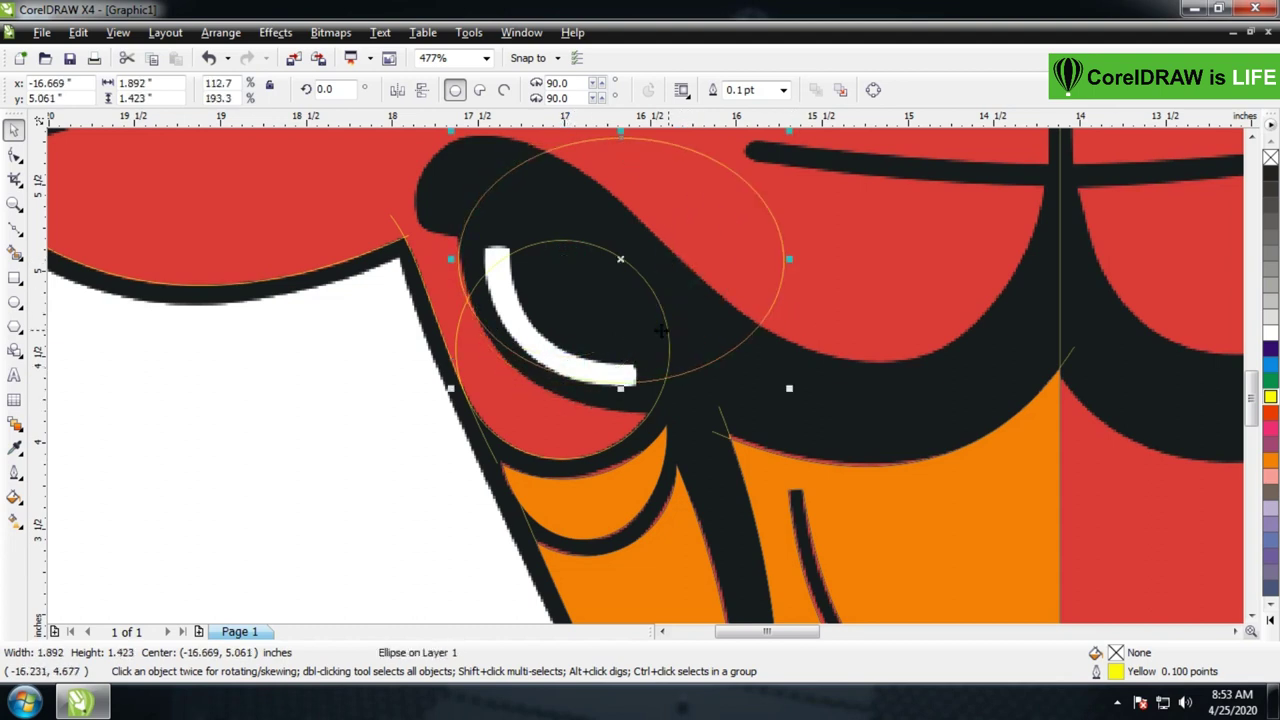
{"action": "left_click_drag", "start_coordinate": [625, 388], "coordinate": [632, 405]}
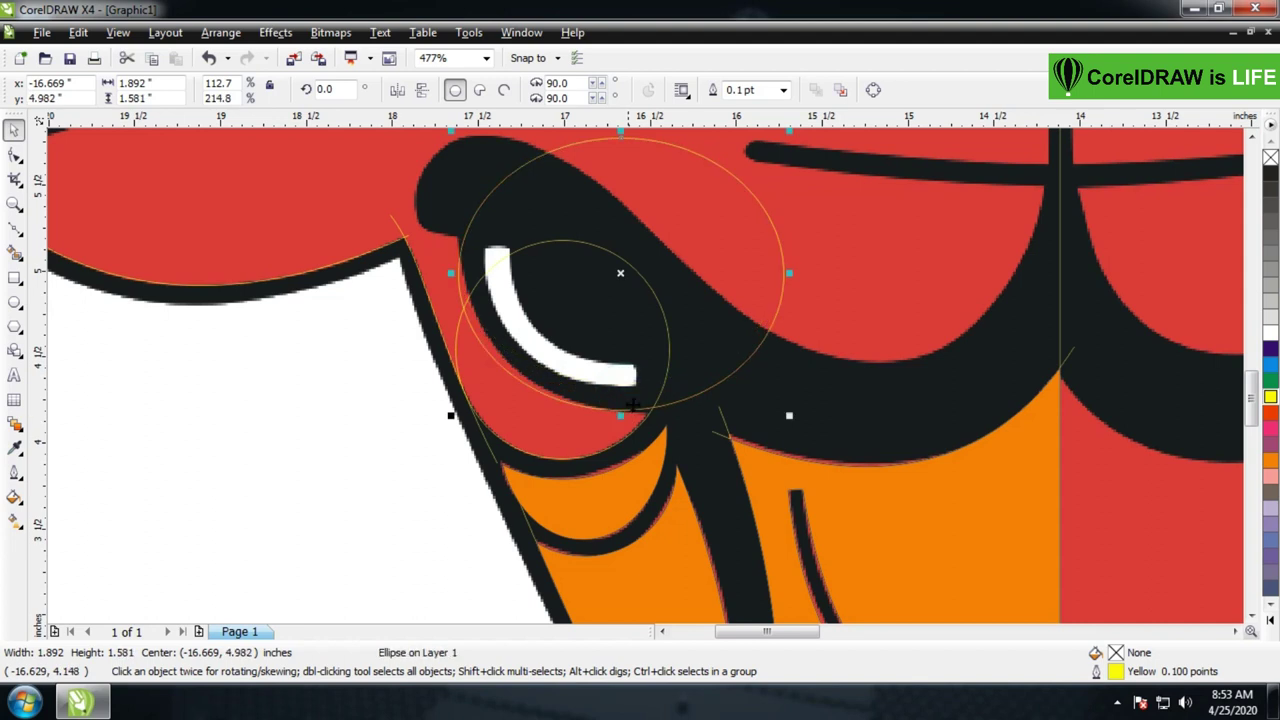
Reposition and enlarge the copied ellipse to about 1.95 by 2.08 in so its arc follows the black eye's lower edge
{"action": "mouse_move", "coordinate": [585, 319]}
{"action": "left_mouse_down"}
{"action": "mouse_move", "coordinate": [578, 310]}
{"action": "mouse_move", "coordinate": [591, 312]}
{"action": "left_mouse_up"}
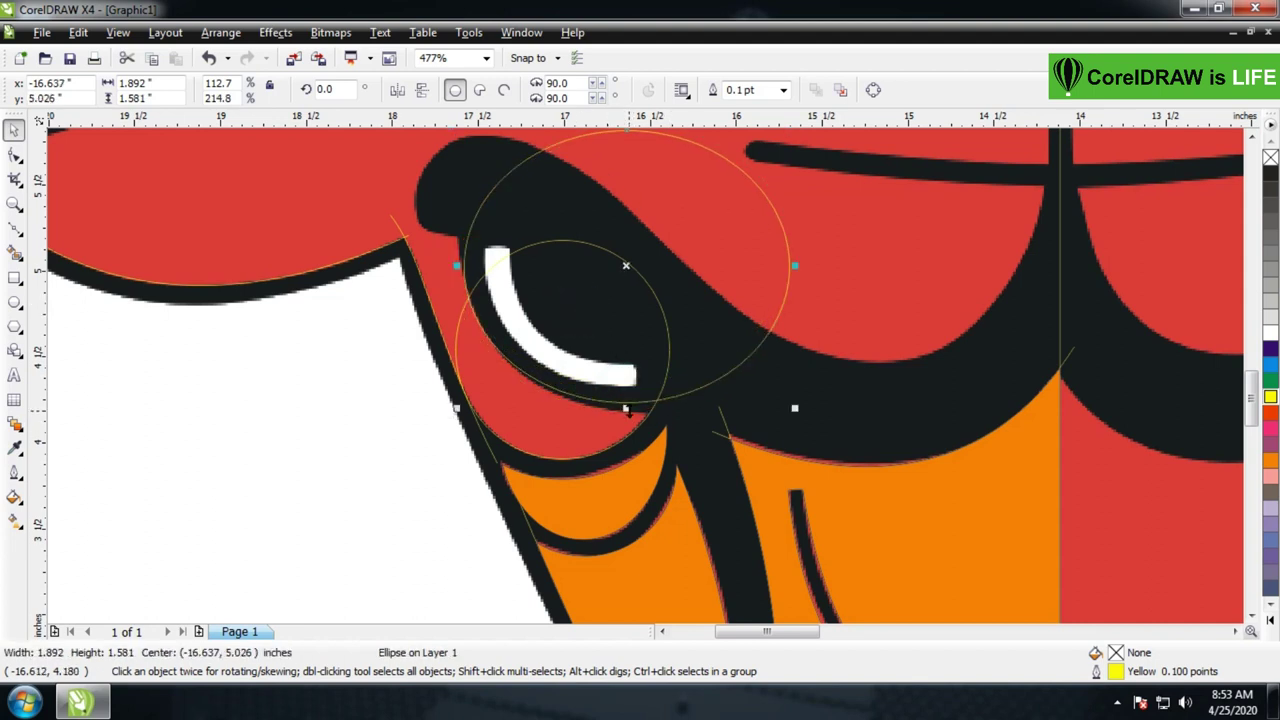
{"action": "left_click_drag", "start_coordinate": [625, 413], "coordinate": [627, 422]}
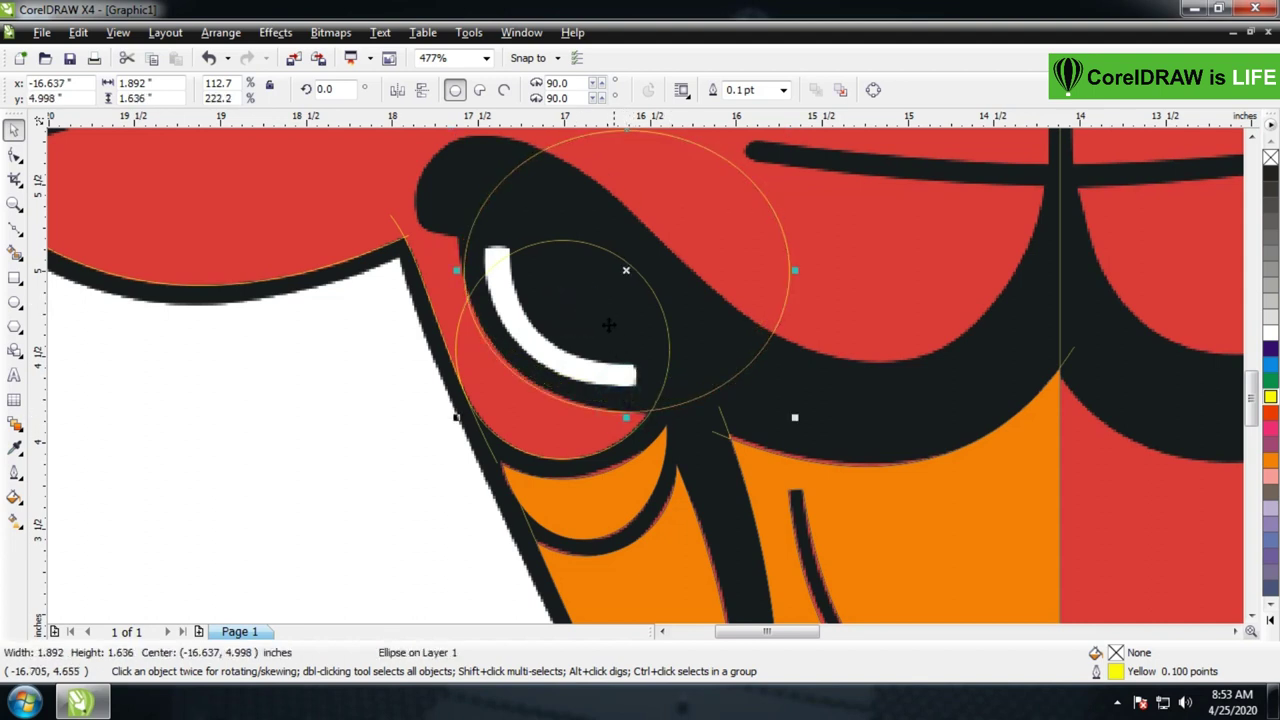
{"action": "left_click_drag", "start_coordinate": [602, 322], "coordinate": [604, 321]}
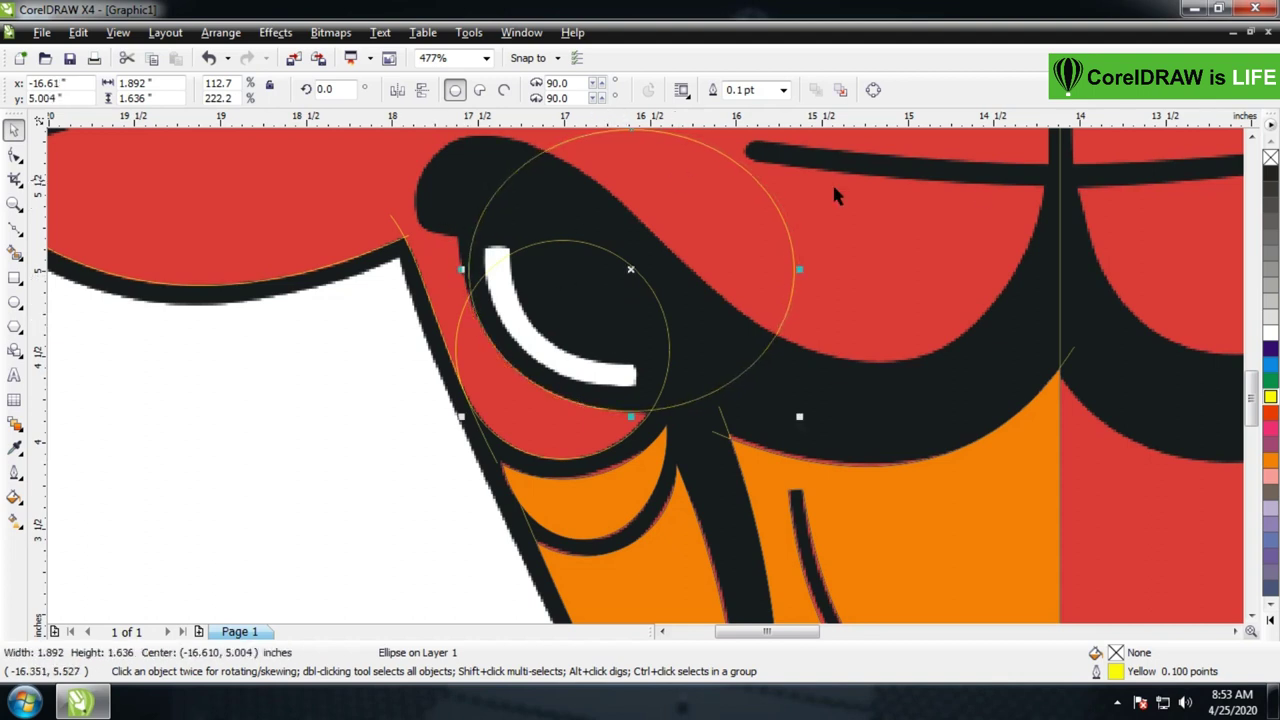
{"action": "left_click", "coordinate": [1250, 126]}
{"action": "left_click_drag", "start_coordinate": [630, 170], "coordinate": [630, 137]}
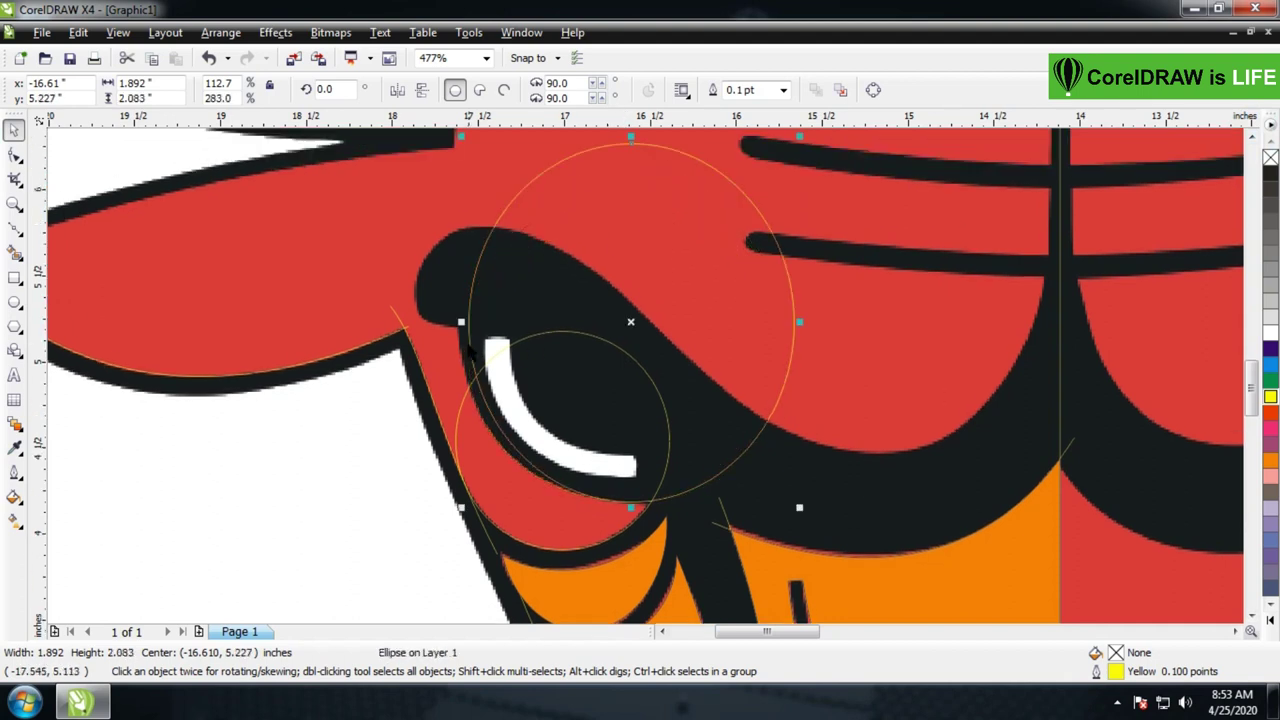
{"action": "left_click_drag", "start_coordinate": [461, 322], "coordinate": [451, 322]}
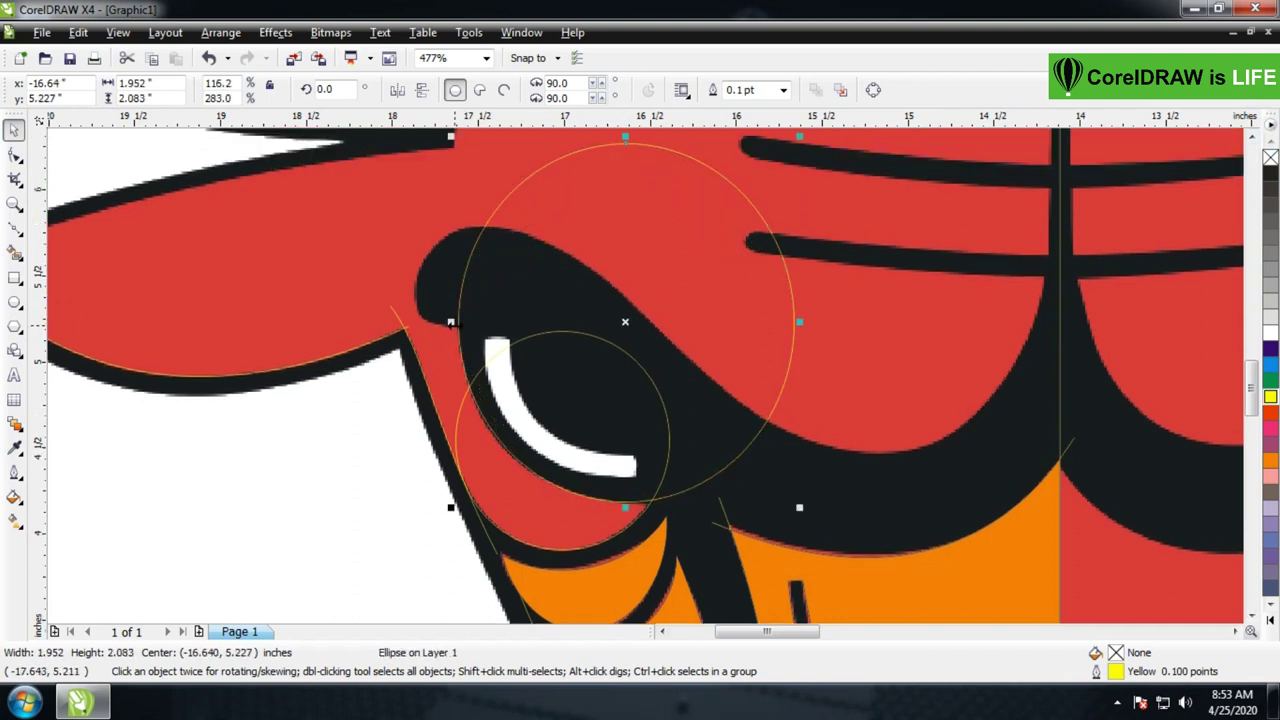
{"action": "left_click", "coordinate": [716, 511]}
Copy the left ear's lower curve and place the copy across the upper part of the ear
{"action": "scroll", "coordinate": [645, 375], "scroll_direction": "down", "scroll_amount": 4}
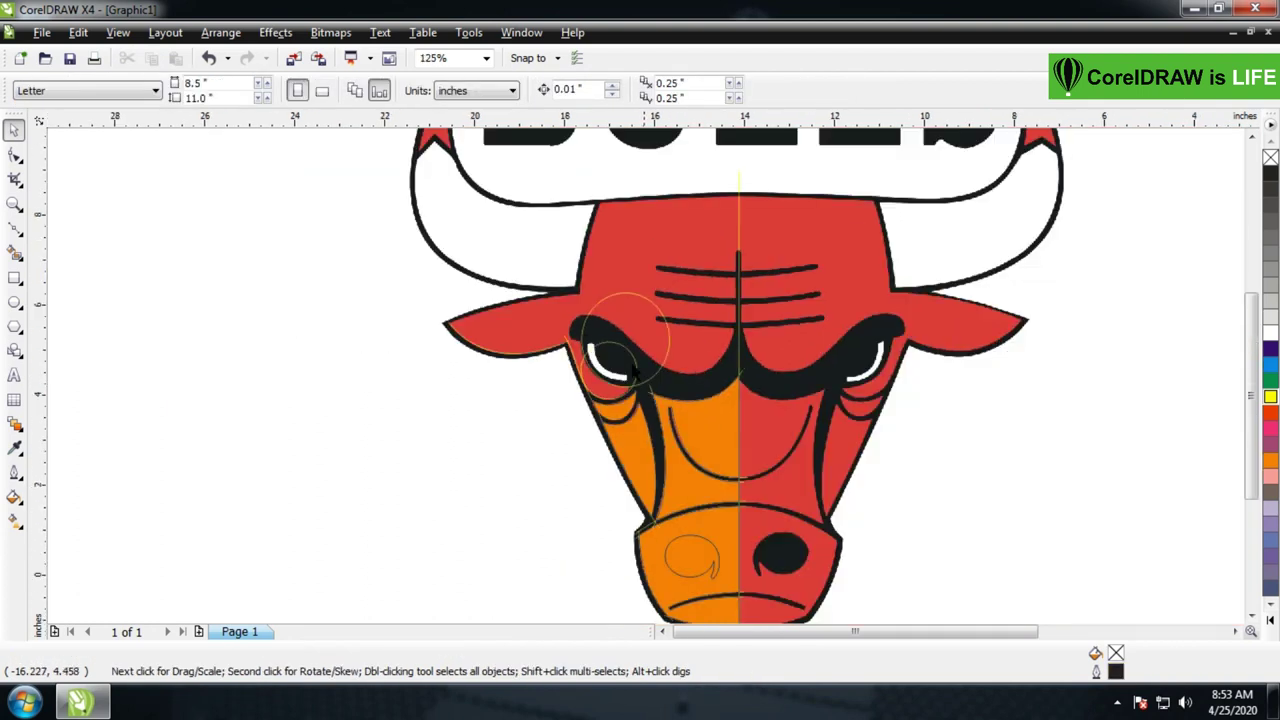
{"action": "key", "text": "z"}
{"action": "left_click_drag", "start_coordinate": [366, 211], "coordinate": [830, 444]}
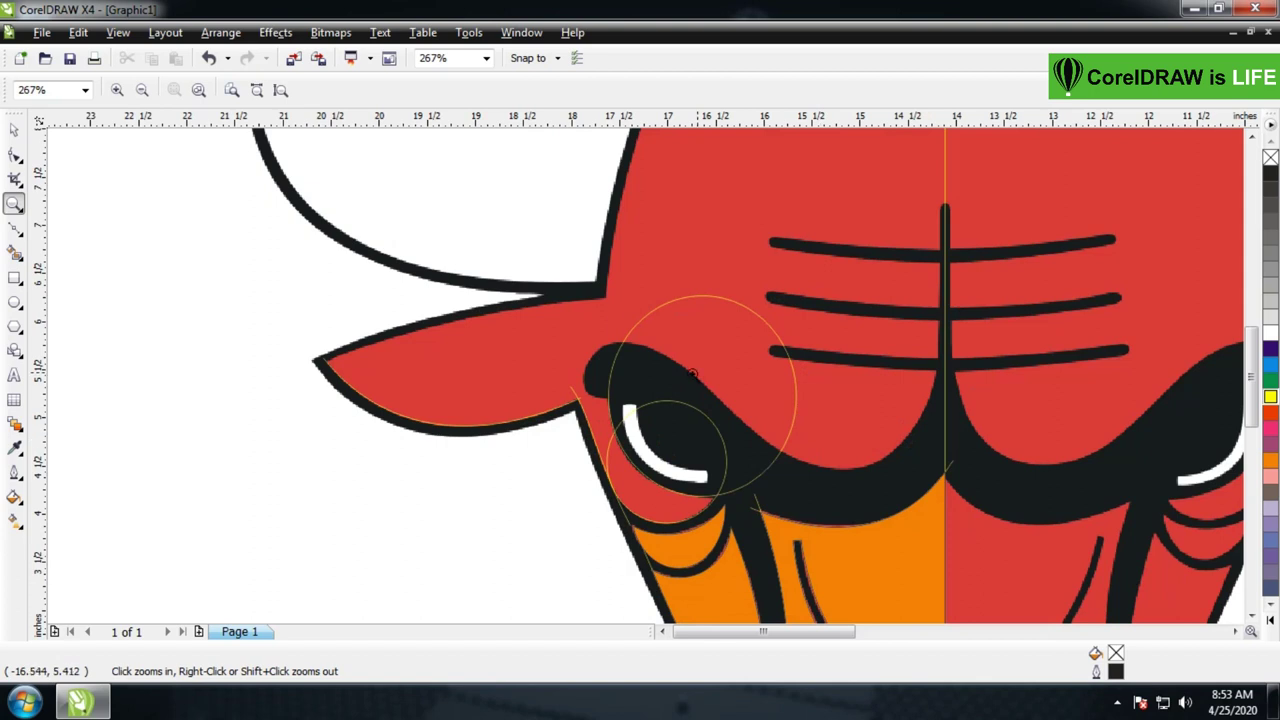
{"action": "left_click", "coordinate": [15, 130]}
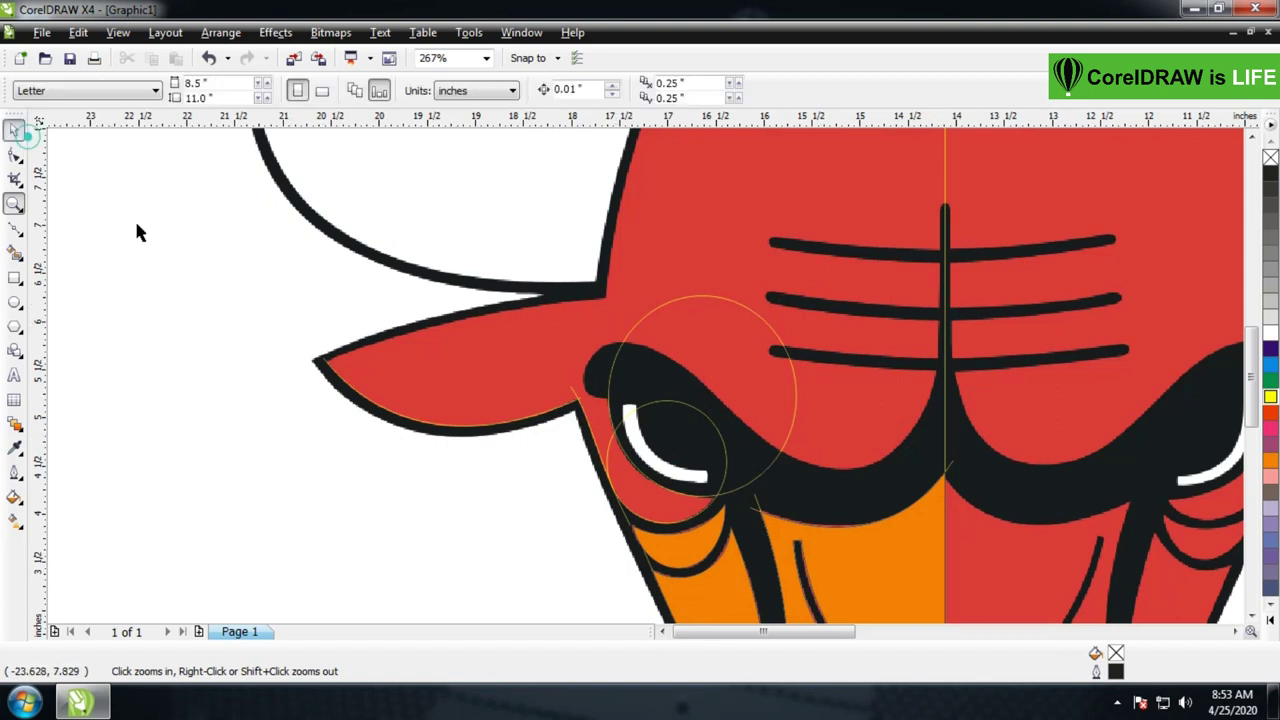
{"action": "left_click", "coordinate": [470, 432]}
{"action": "left_click_drag", "start_coordinate": [450, 405], "coordinate": [486, 332]}
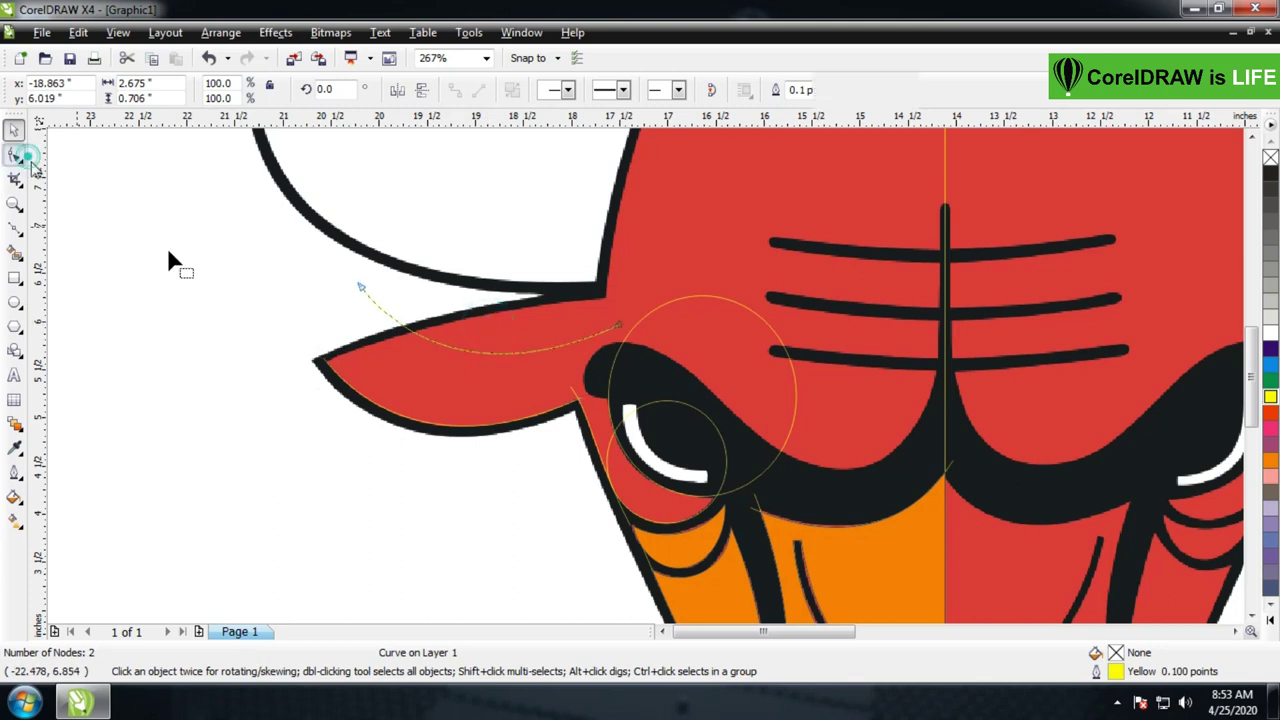
Convert the copied ear curve to a line and stretch it from the ear tip to just past the ear's upper inner corner
{"action": "left_click", "coordinate": [15, 155]}
{"action": "right_click", "coordinate": [456, 352]}
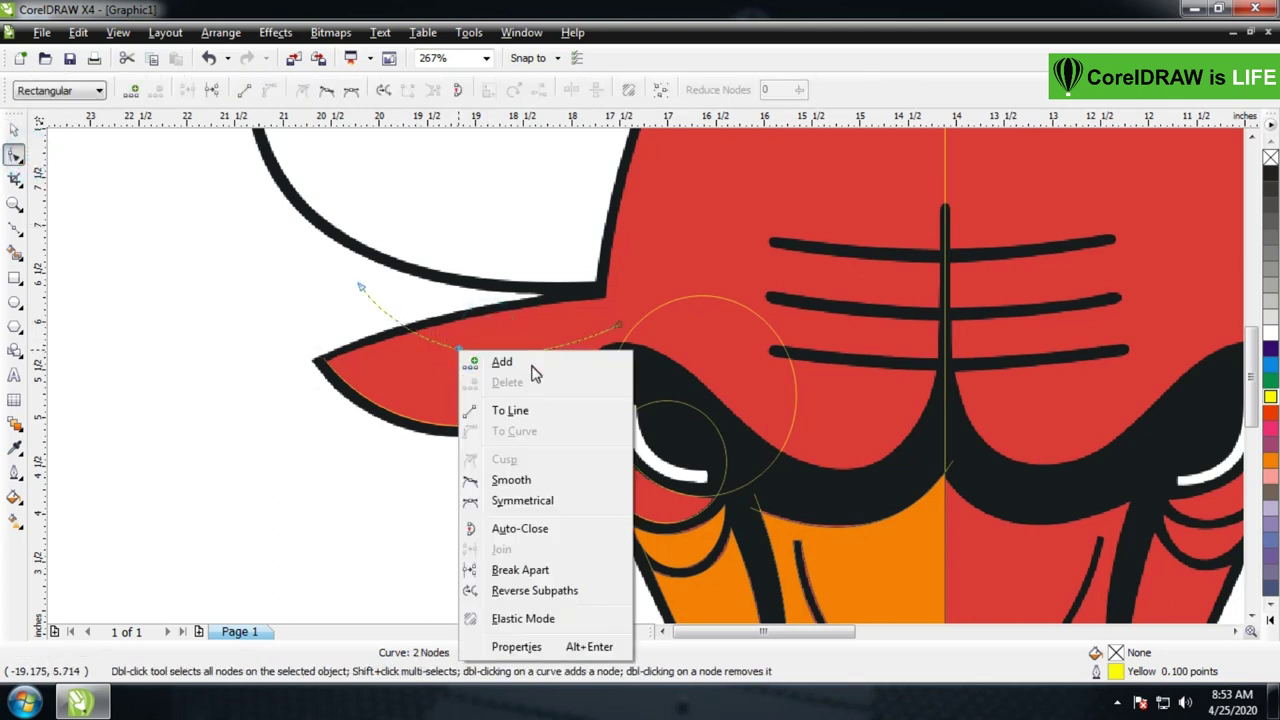
{"action": "left_click", "coordinate": [537, 412]}
{"action": "left_click_drag", "start_coordinate": [360, 286], "coordinate": [320, 368]}
{"action": "left_click_drag", "start_coordinate": [620, 334], "coordinate": [620, 291]}
Convert the ear line to a curve and bend it along the red area's upper edge of the left ear
{"action": "key", "text": "z"}
{"action": "left_click_drag", "start_coordinate": [212, 270], "coordinate": [739, 444]}
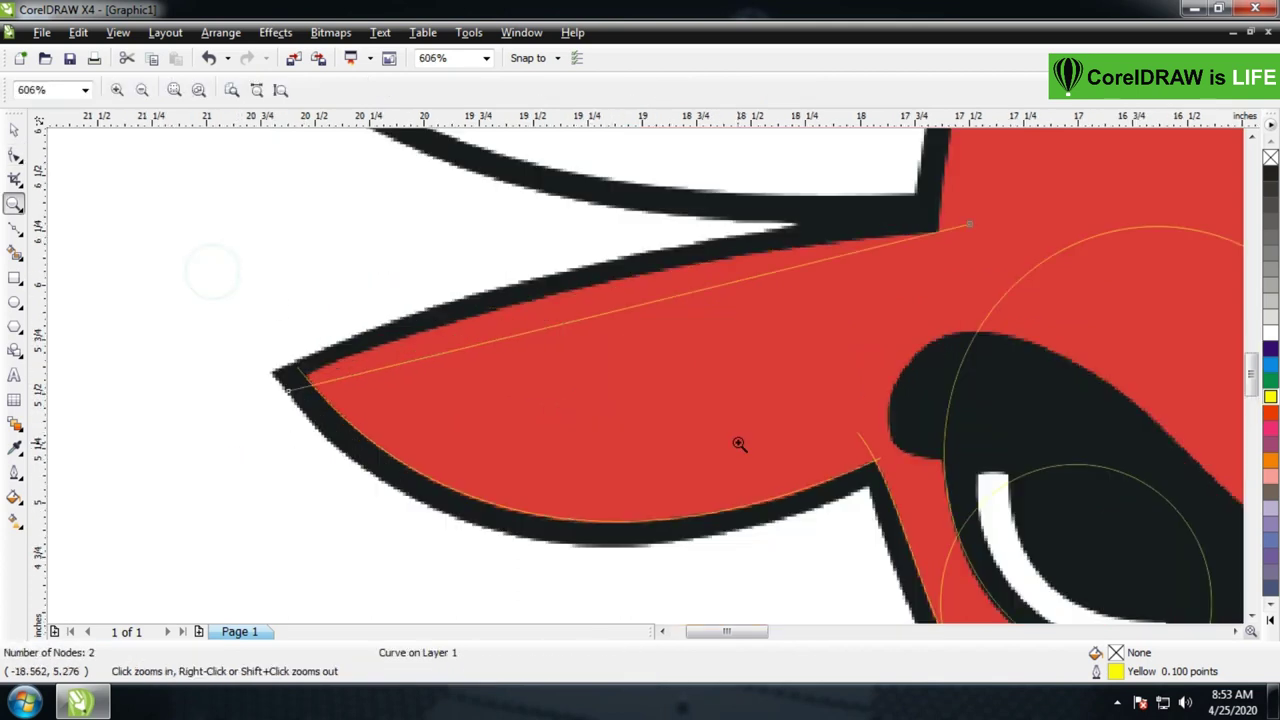
{"action": "key", "text": "F10"}
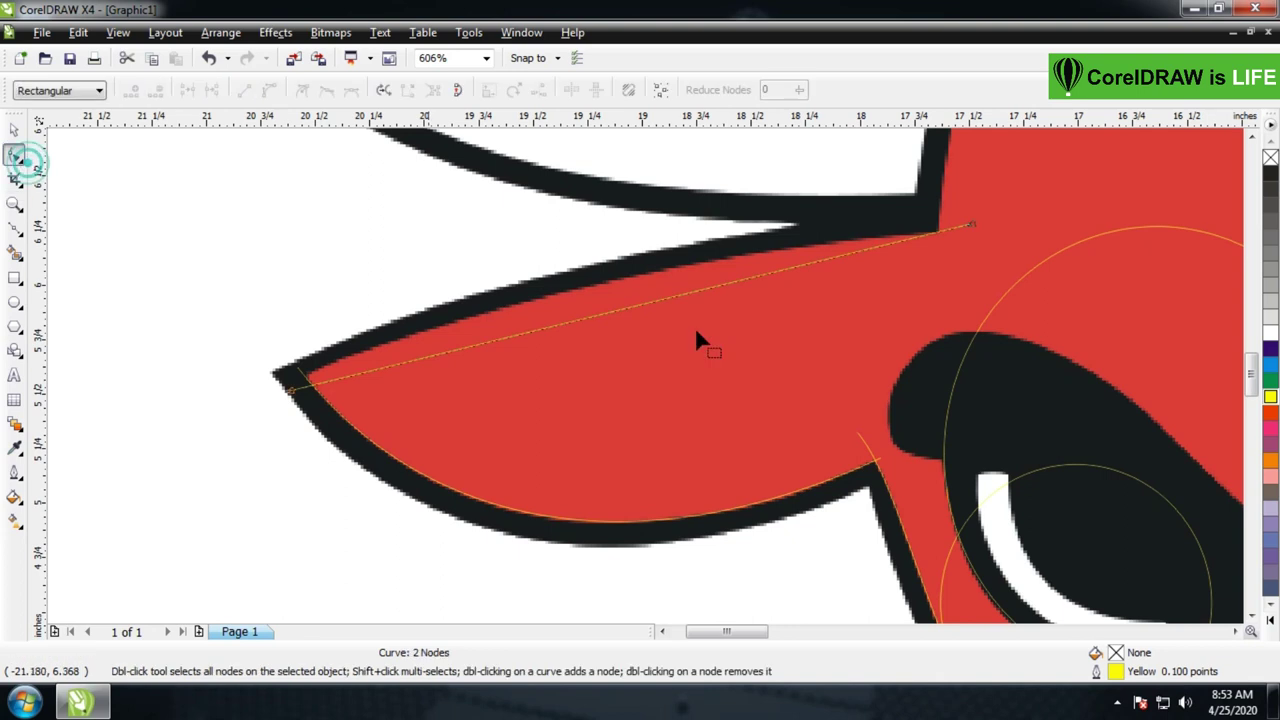
{"action": "right_click", "coordinate": [620, 304]}
{"action": "left_click", "coordinate": [690, 390]}
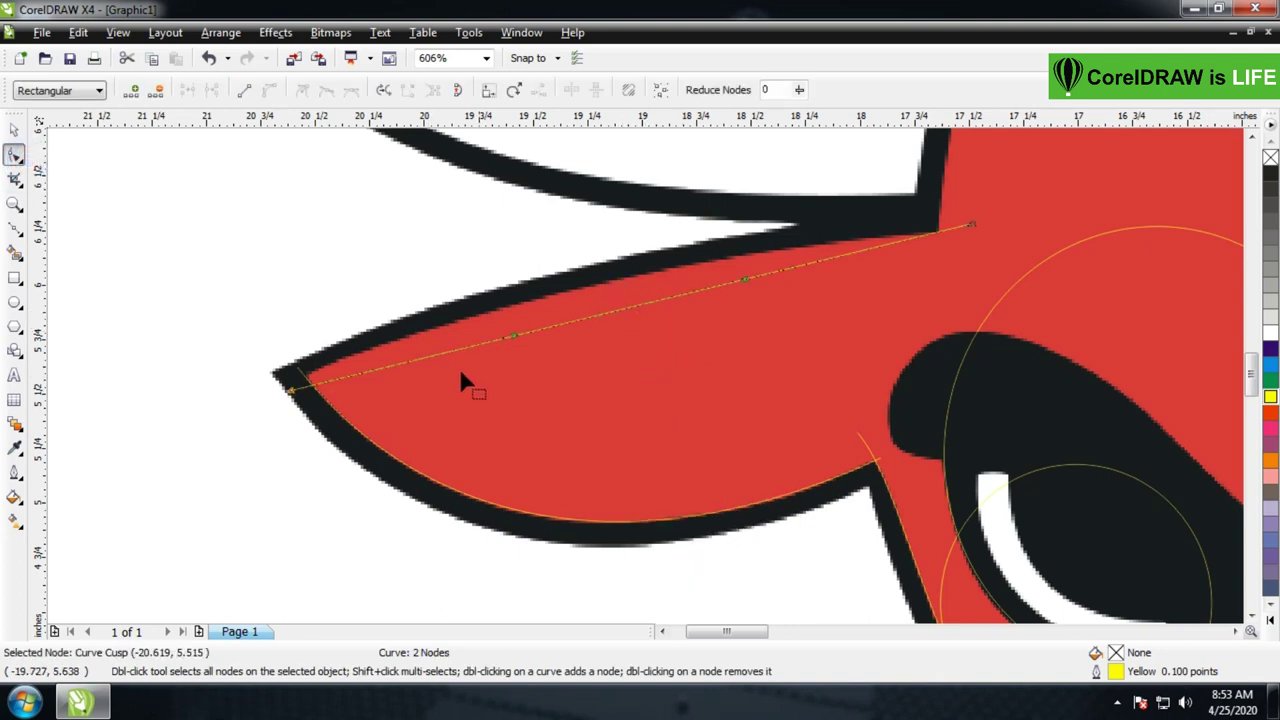
{"action": "left_click_drag", "start_coordinate": [536, 331], "coordinate": [470, 305]}
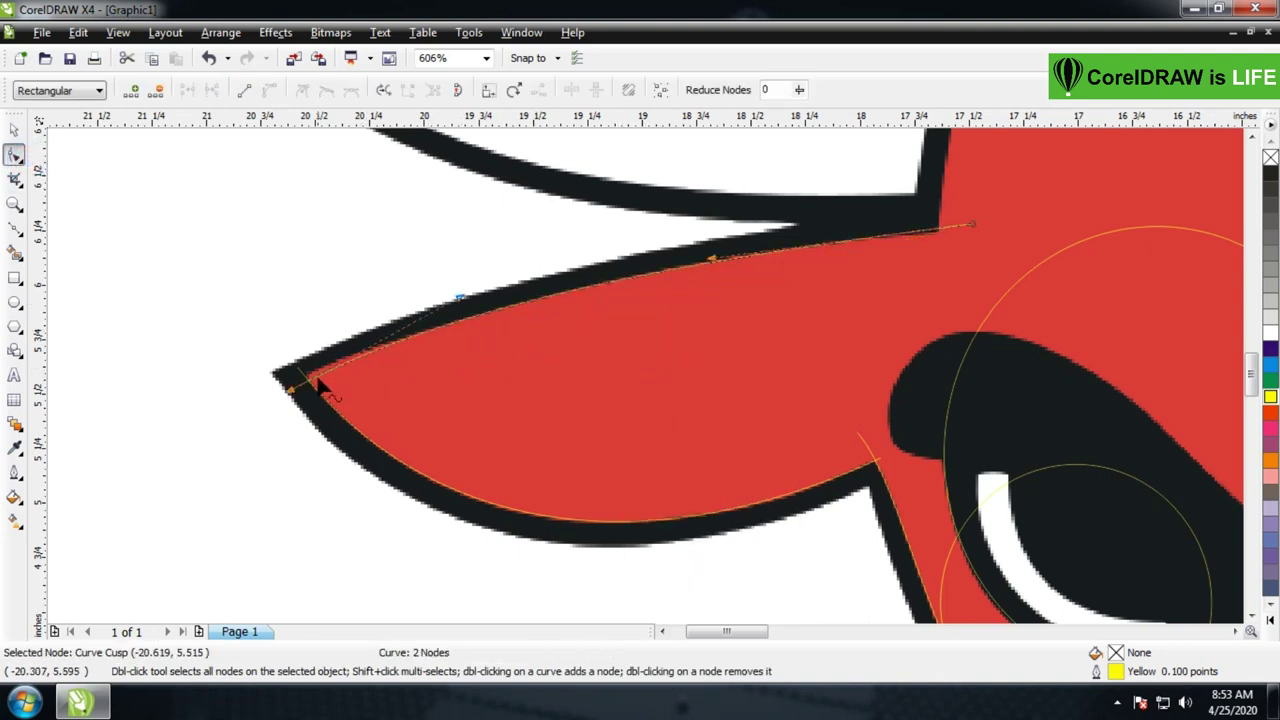
Fine-tune the end nodes and handles of the ear's upper curve to match the red edge
{"action": "left_click_drag", "start_coordinate": [290, 392], "coordinate": [282, 385]}
{"action": "left_click_drag", "start_coordinate": [971, 224], "coordinate": [973, 229]}
{"action": "left_click", "coordinate": [717, 262]}
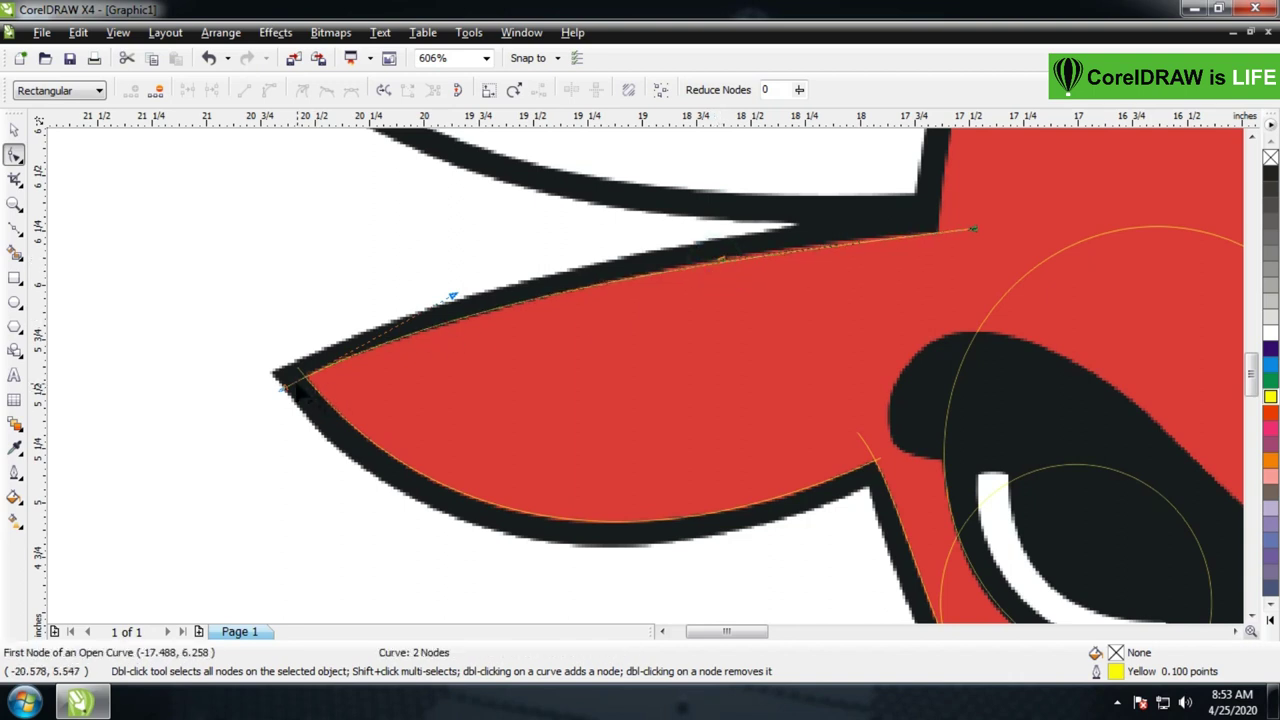
{"action": "left_click", "coordinate": [285, 388]}
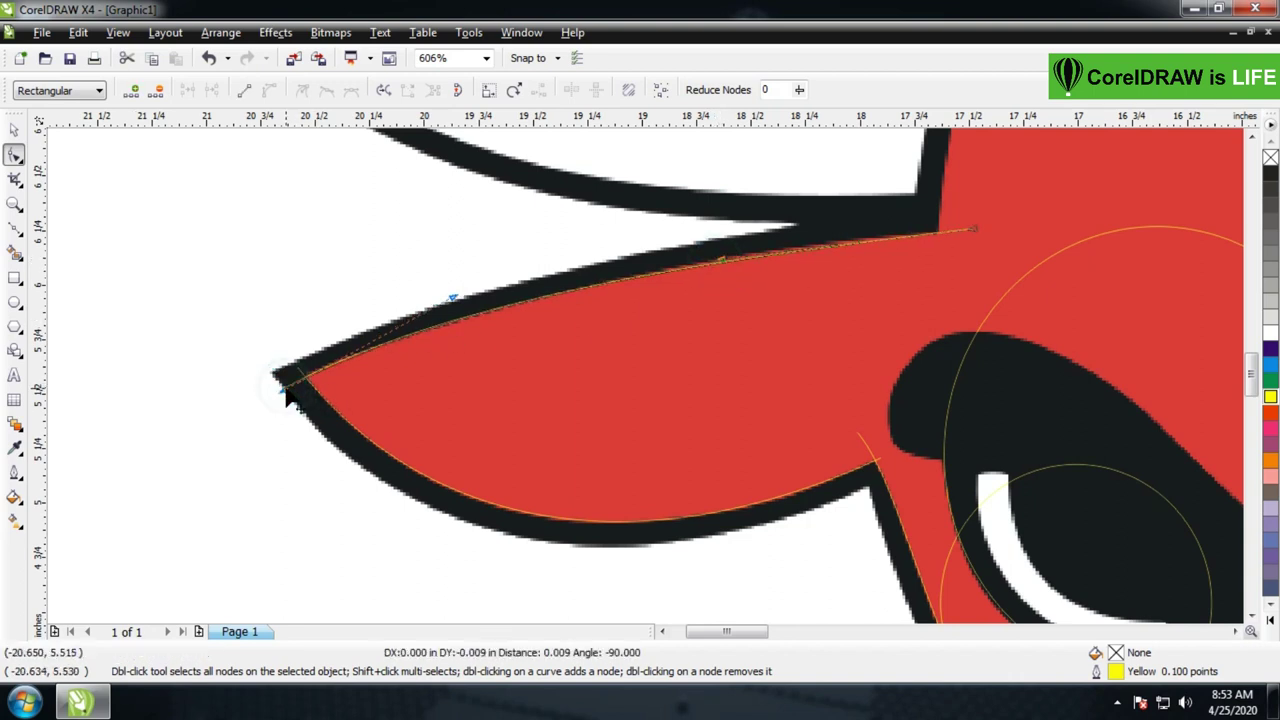
{"action": "left_click", "coordinate": [720, 255]}
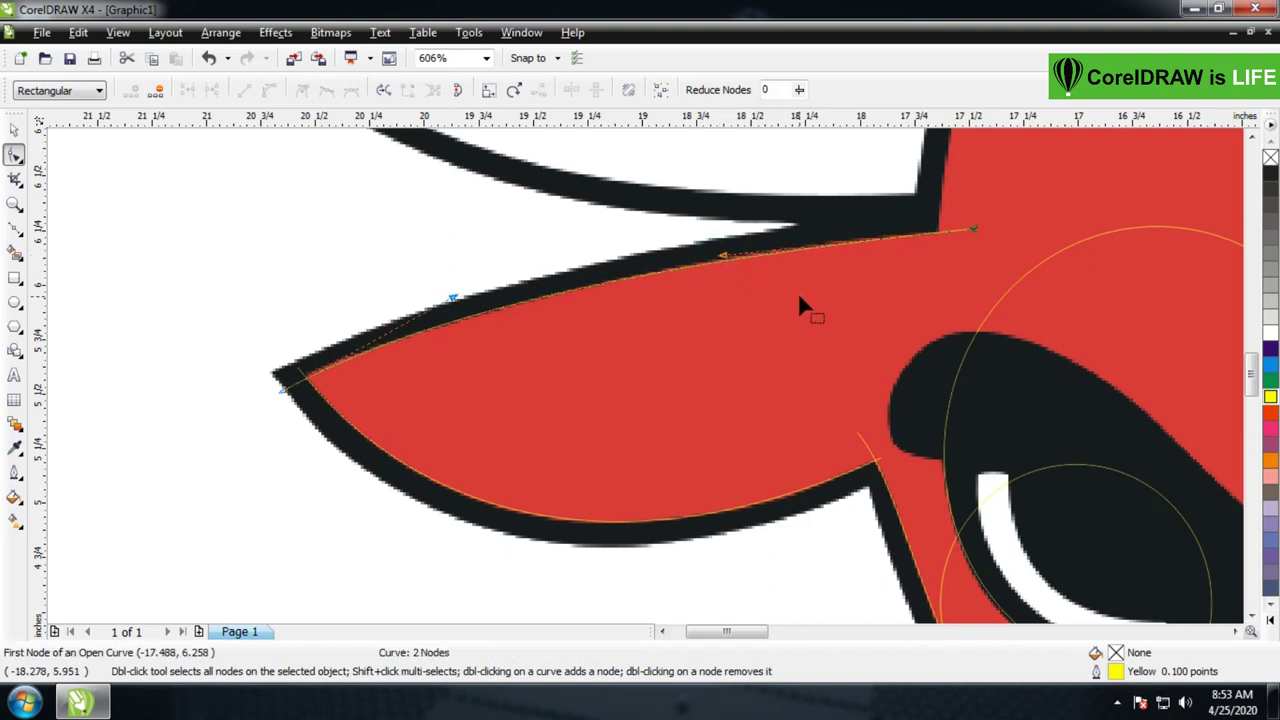
Copy the ear's upper curve and place the copy across the left side edge of the forehead
{"action": "scroll", "coordinate": [800, 305], "scroll_direction": "down", "scroll_amount": 4}
{"action": "key", "text": "z"}
{"action": "left_click_drag", "start_coordinate": [449, 206], "coordinate": [994, 531]}
{"action": "left_click", "coordinate": [14, 130]}
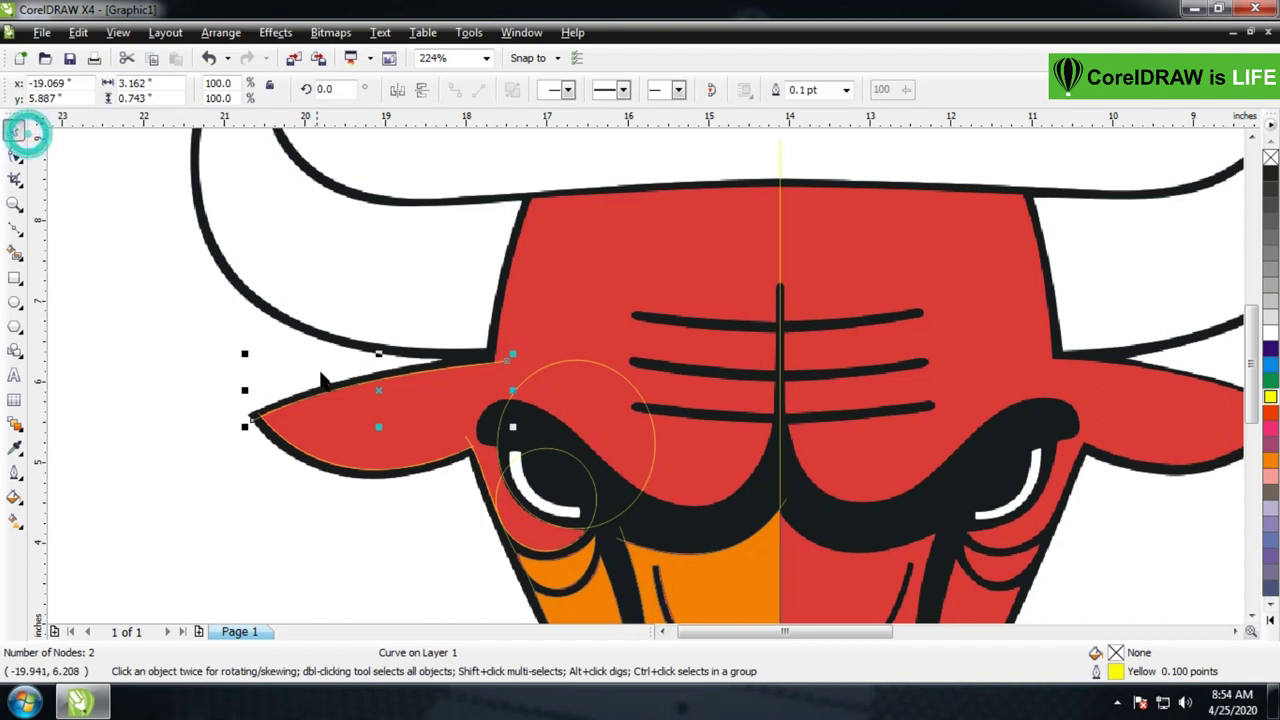
{"action": "left_click_drag", "start_coordinate": [414, 365], "coordinate": [557, 300]}
Convert the copied curve at the forehead's left edge to a line
{"action": "key", "text": "z"}
{"action": "left_click_drag", "start_coordinate": [386, 171], "coordinate": [750, 440]}
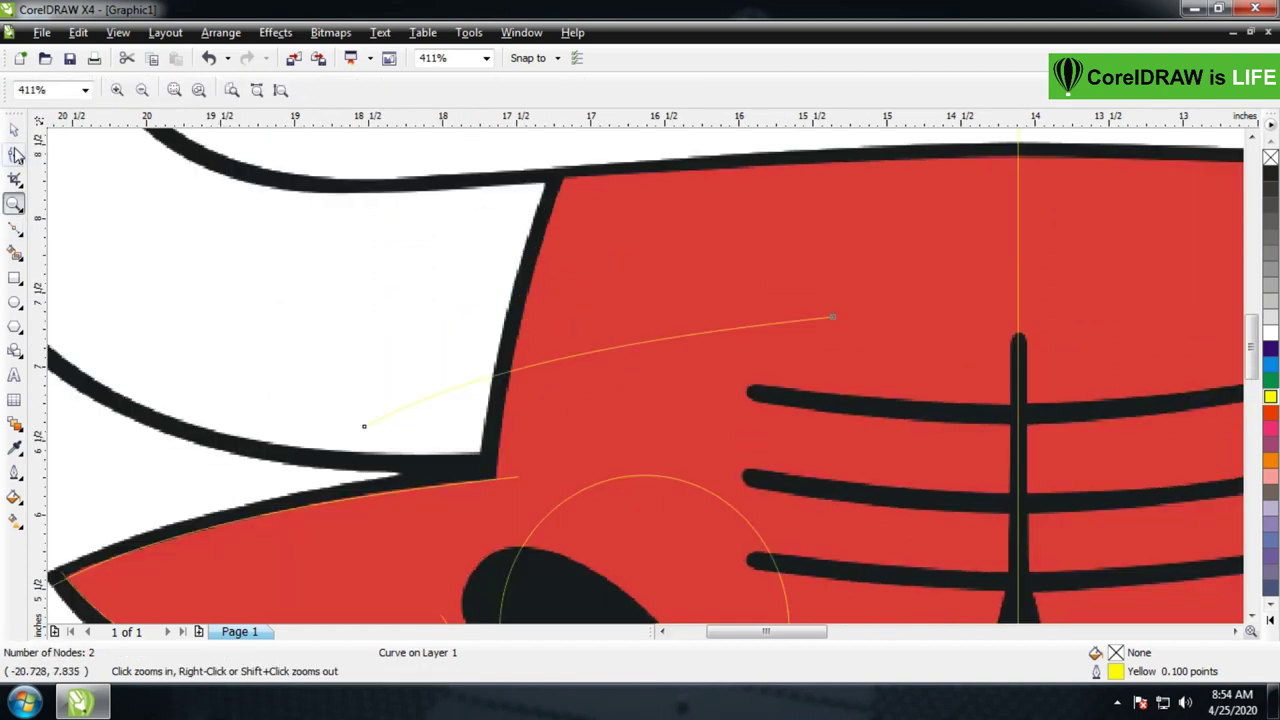
{"action": "key", "text": "F10"}
{"action": "right_click", "coordinate": [580, 350]}
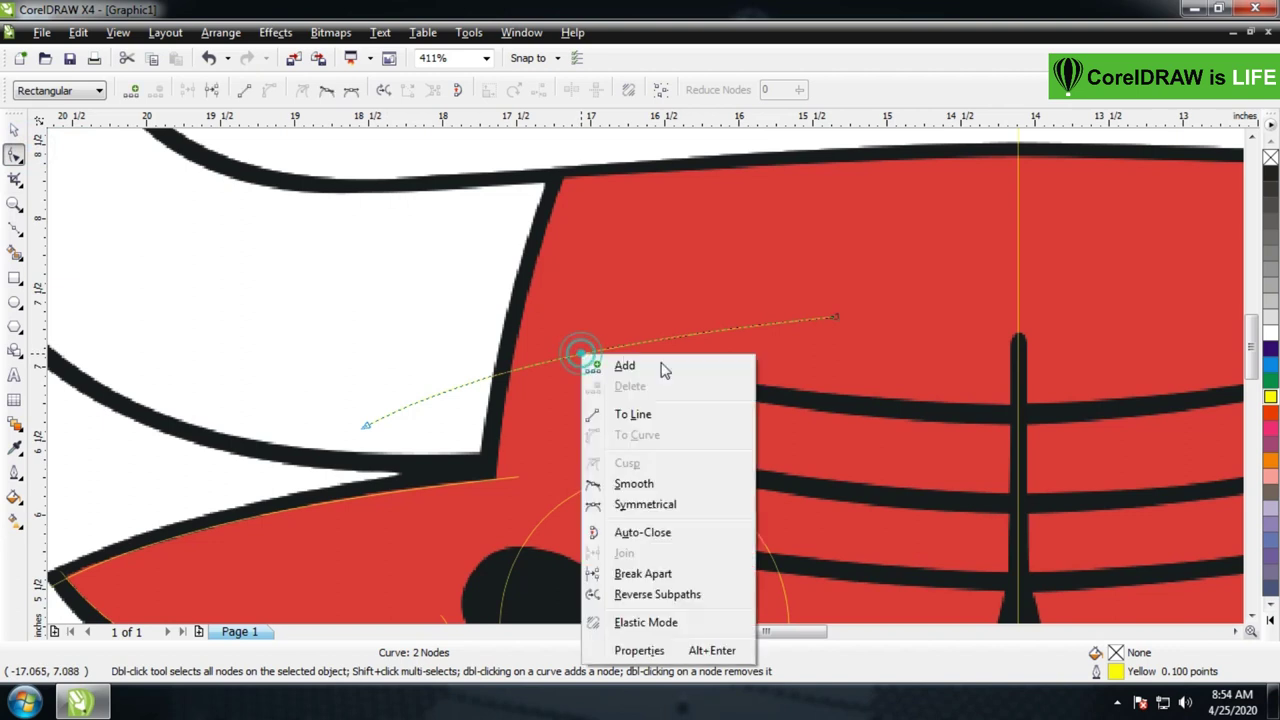
Straighten the copied curve and place its ends just beyond the top and bottom of the forehead's left edge
{"action": "left_click", "coordinate": [663, 415]}
{"action": "left_click_drag", "start_coordinate": [367, 432], "coordinate": [470, 497]}
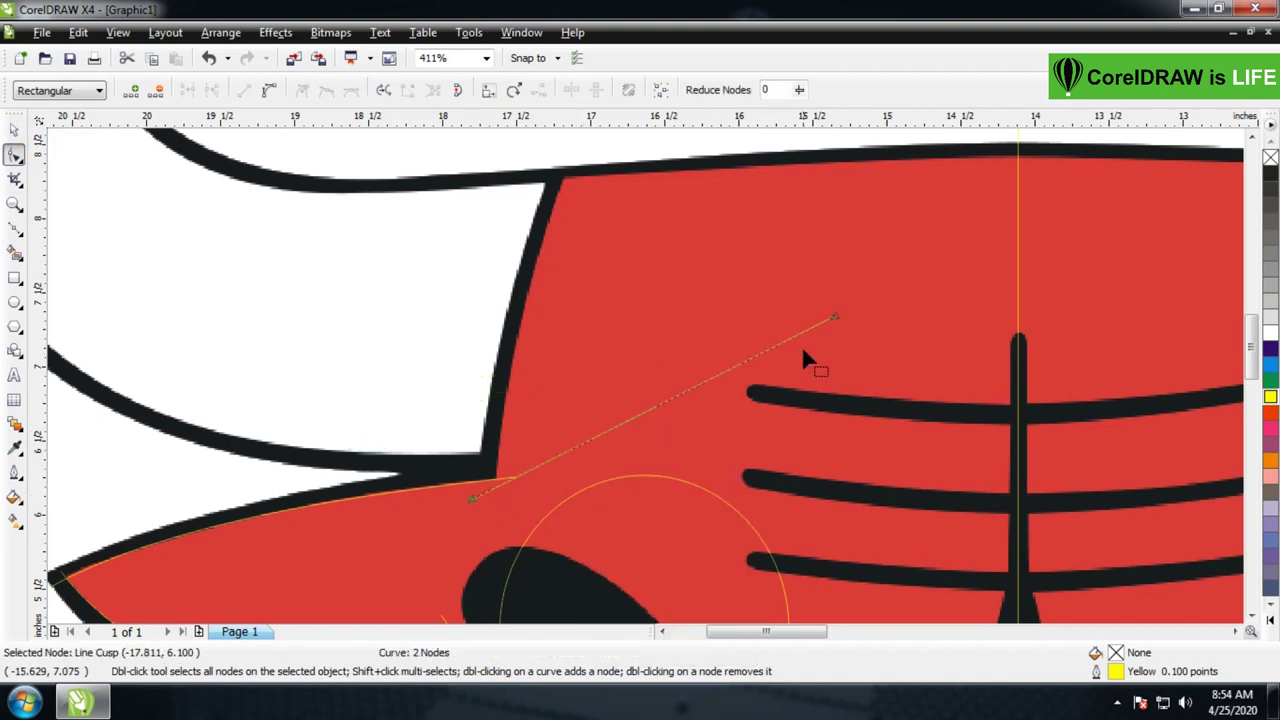
{"action": "left_click_drag", "start_coordinate": [833, 320], "coordinate": [575, 151]}
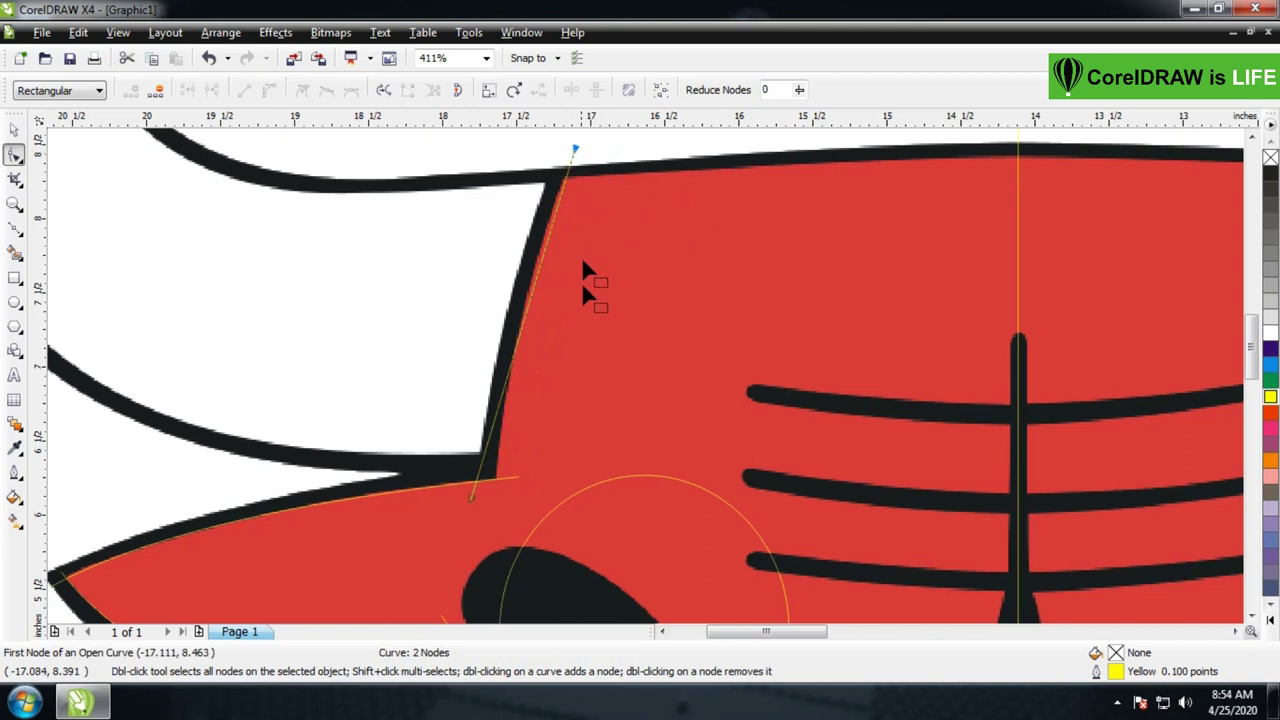
{"action": "left_click_drag", "start_coordinate": [470, 492], "coordinate": [492, 502]}
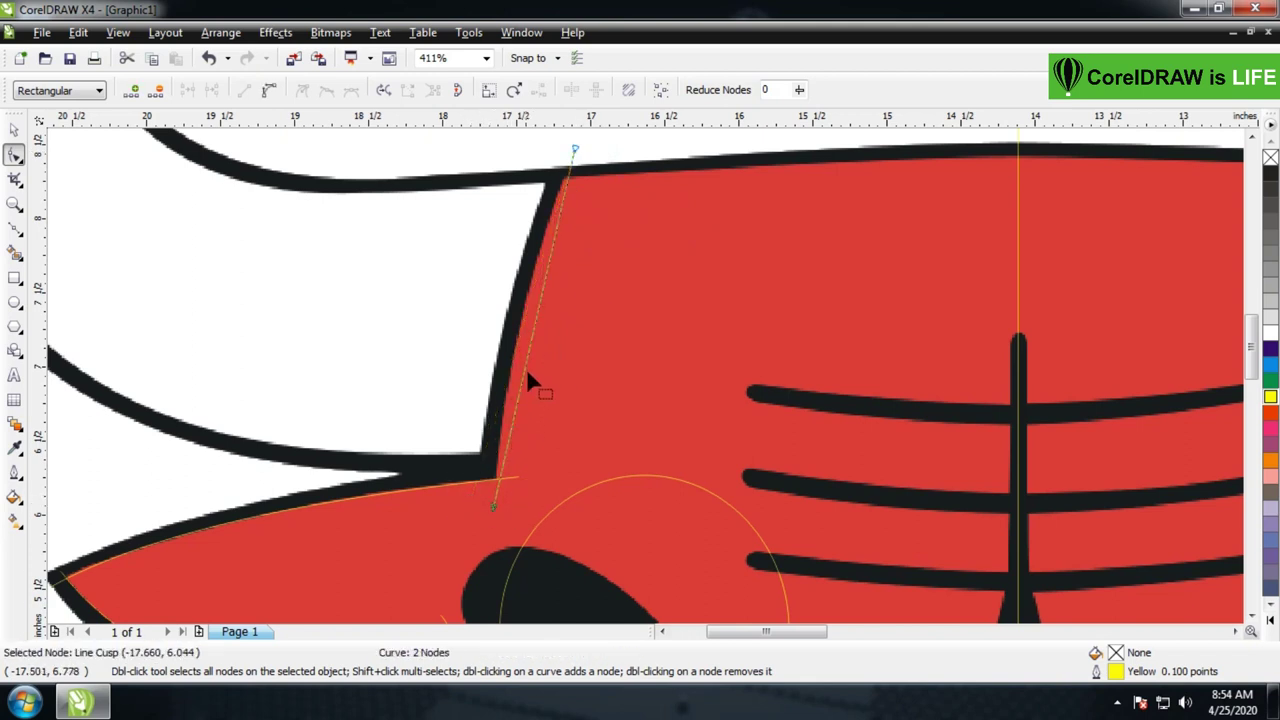
Convert the straight line to a curve and bend it to follow the edge between the white horn and red forehead
{"action": "right_click", "coordinate": [526, 367]}
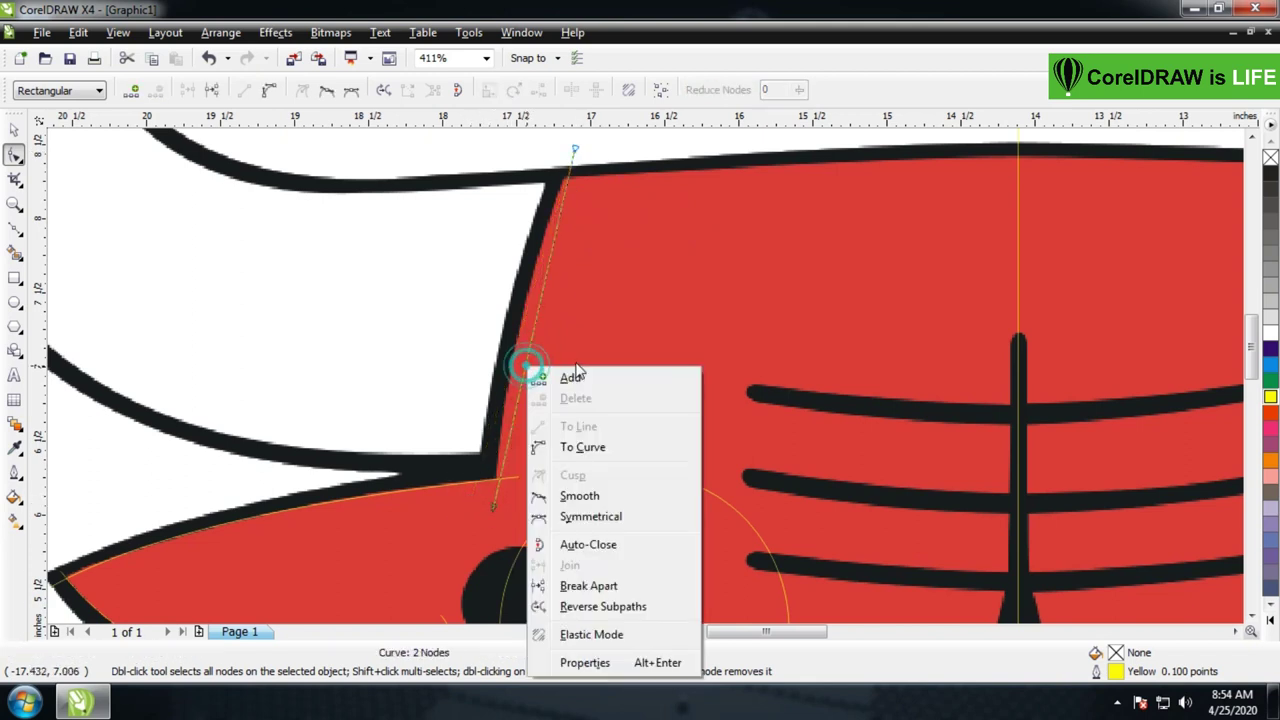
{"action": "left_click", "coordinate": [593, 450]}
{"action": "left_click_drag", "start_coordinate": [533, 330], "coordinate": [520, 342]}
{"action": "left_click_drag", "start_coordinate": [530, 289], "coordinate": [526, 290]}
{"action": "left_click", "coordinate": [14, 130]}
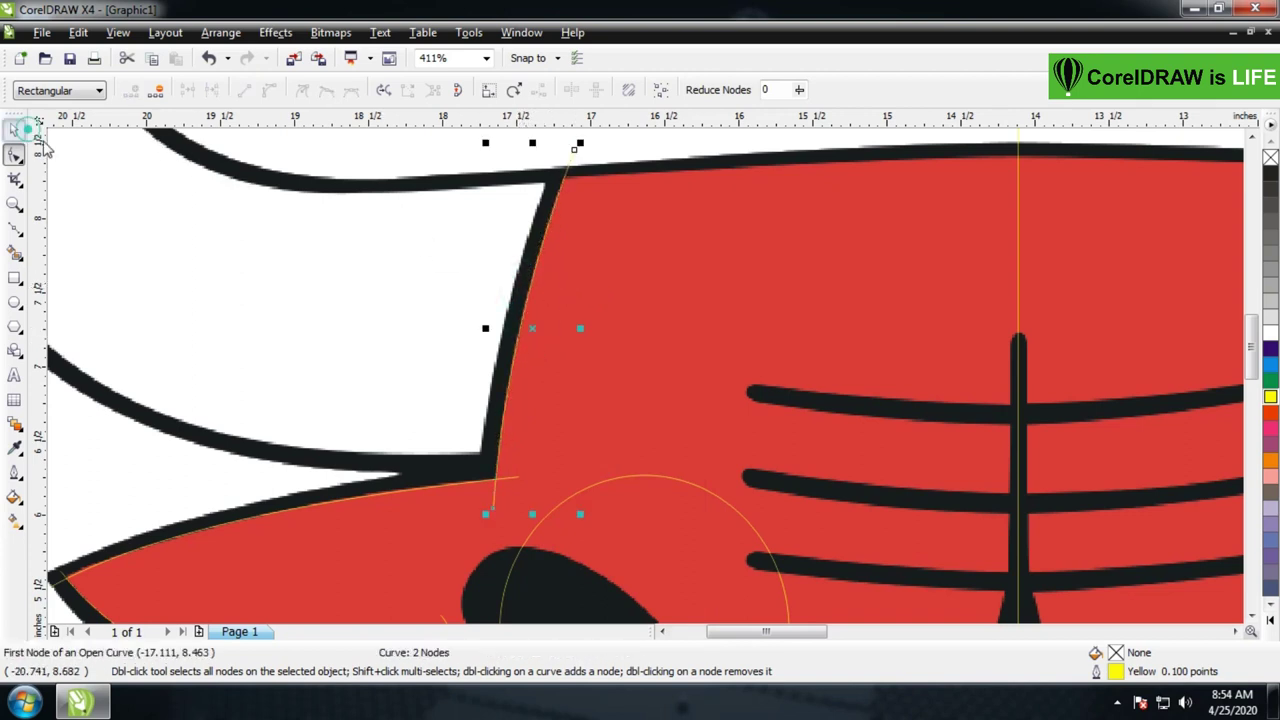
Duplicate the forehead's side curve, straighten the copy and stretch it along the head's top edge to just past the vertical centre line
{"action": "left_click_drag", "start_coordinate": [532, 328], "coordinate": [814, 340]}
{"action": "left_click", "coordinate": [15, 155]}
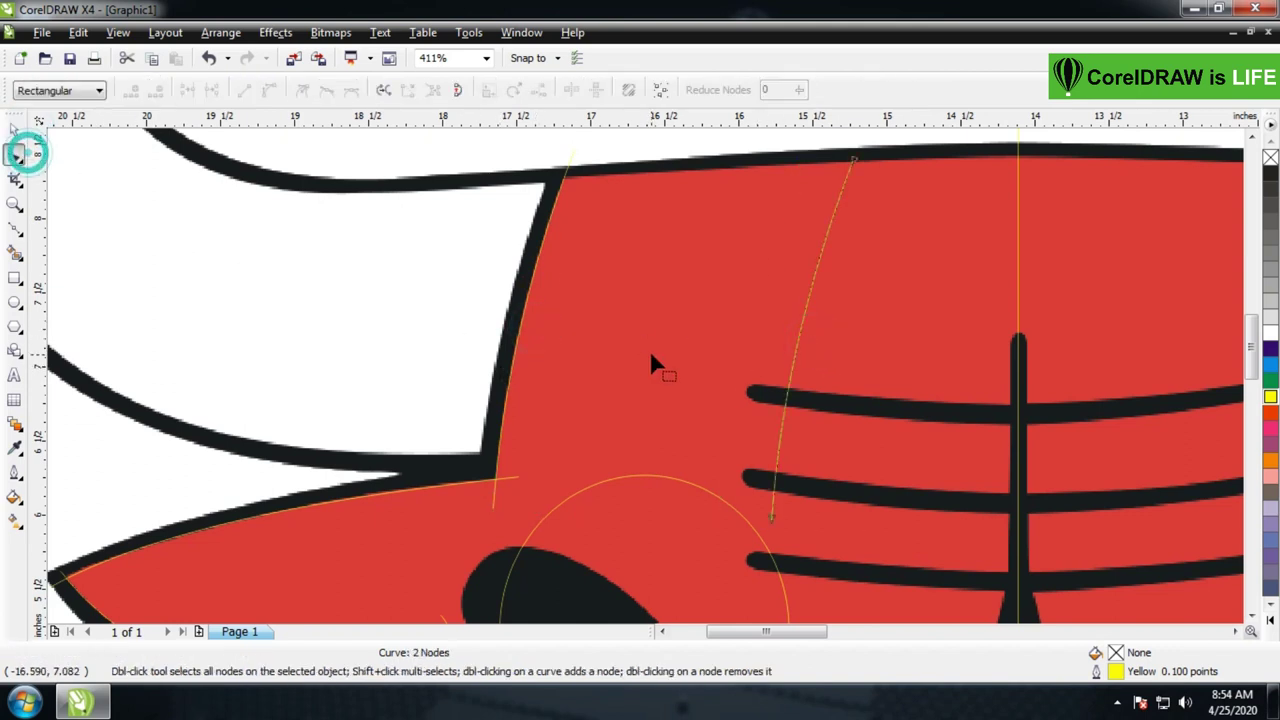
{"action": "right_click", "coordinate": [786, 392]}
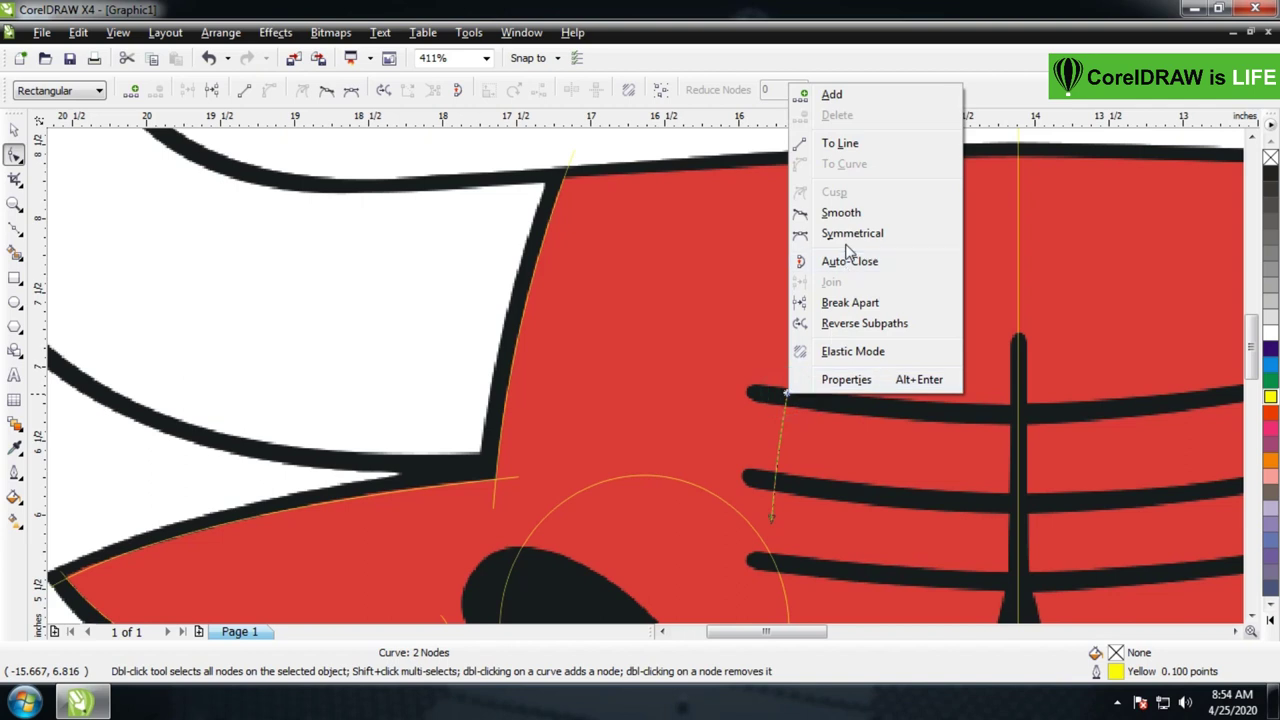
{"action": "left_click", "coordinate": [840, 145]}
{"action": "left_click_drag", "start_coordinate": [768, 512], "coordinate": [548, 188]}
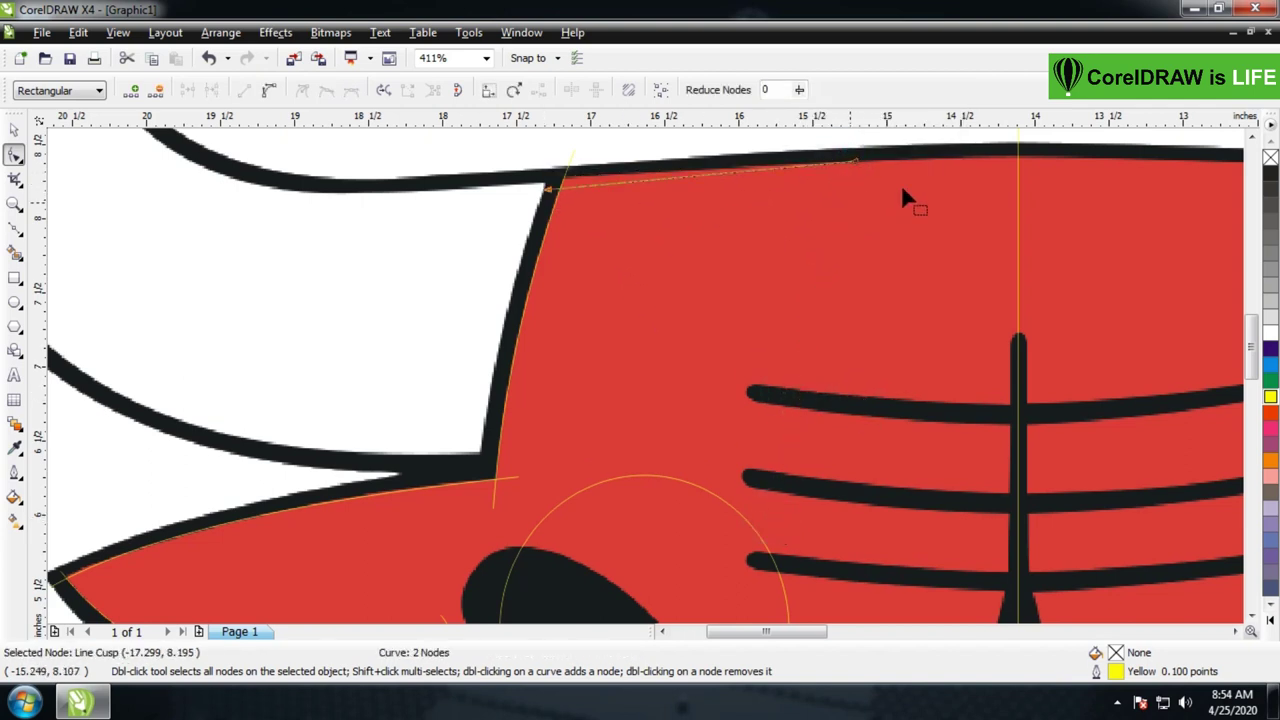
{"action": "left_click_drag", "start_coordinate": [857, 168], "coordinate": [1042, 163]}
Convert the top line to a curve and shape its handles and left end to follow the head's top edge
{"action": "right_click", "coordinate": [772, 180]}
{"action": "left_click", "coordinate": [822, 253]}
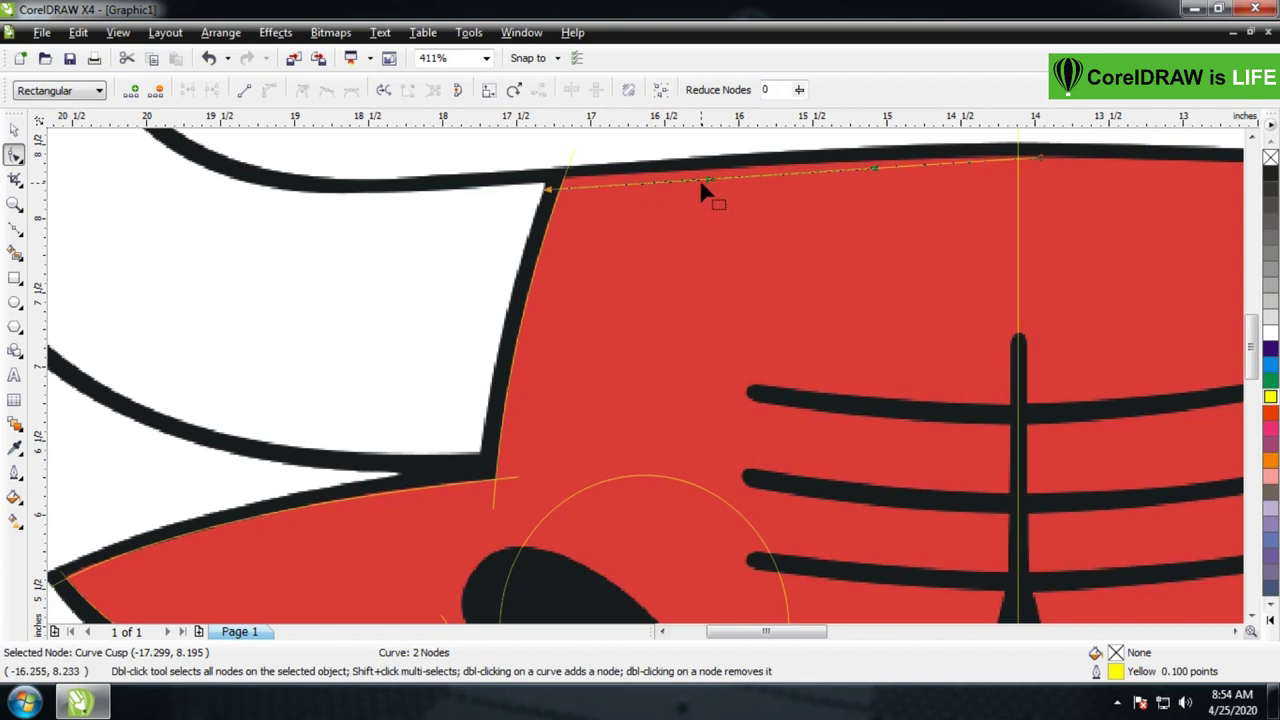
{"action": "left_click_drag", "start_coordinate": [550, 188], "coordinate": [554, 186]}
{"action": "left_click_drag", "start_coordinate": [797, 140], "coordinate": [884, 159]}
{"action": "left_click", "coordinate": [553, 185]}
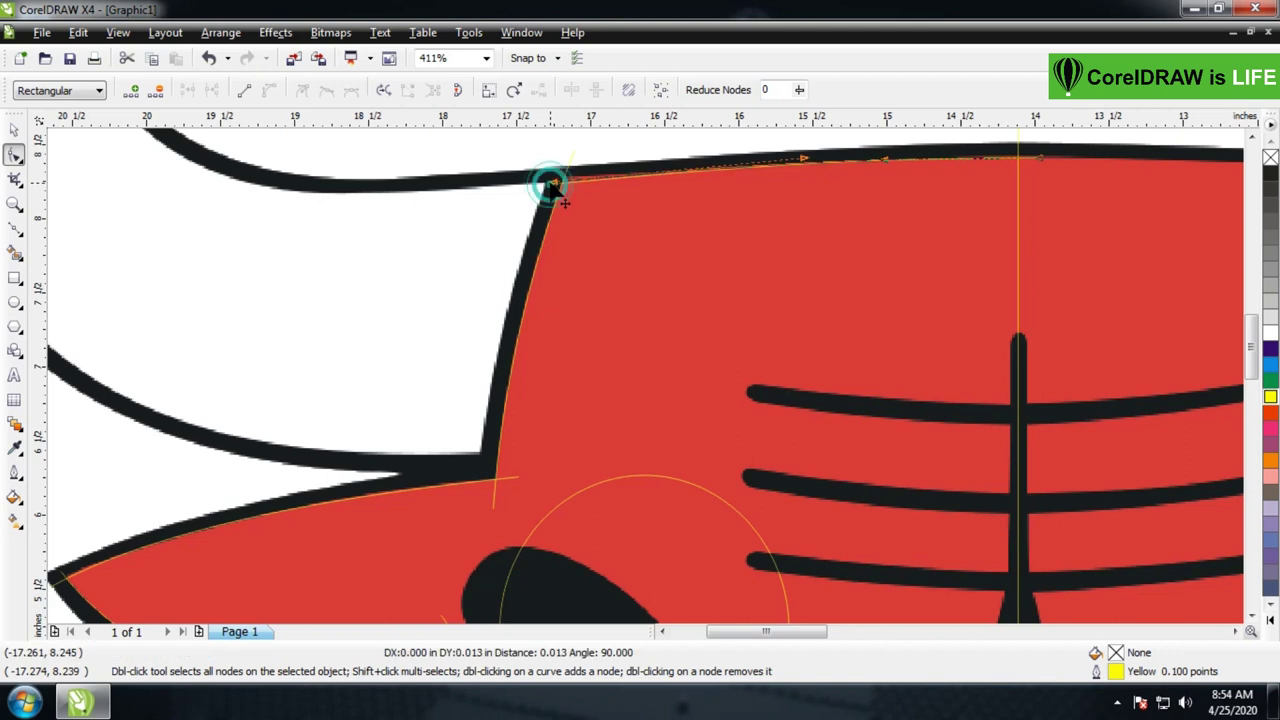
{"action": "left_click", "coordinate": [810, 229]}
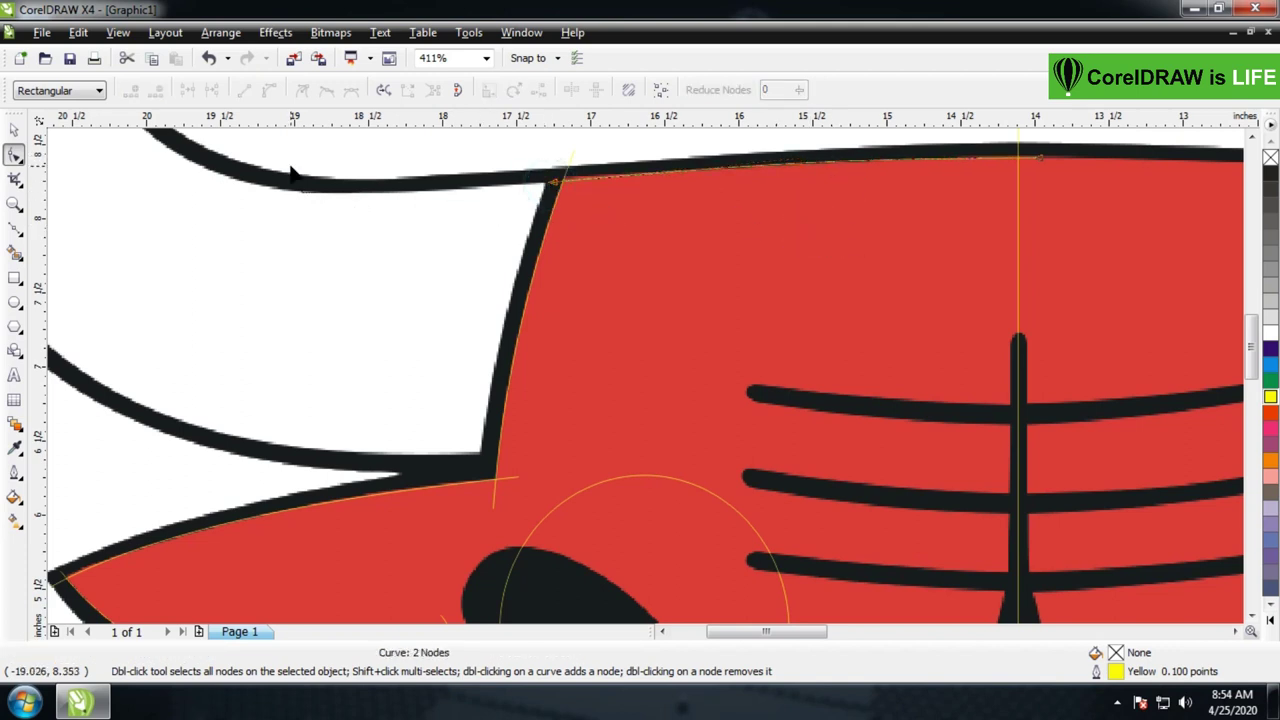
{"action": "left_click", "coordinate": [14, 130]}
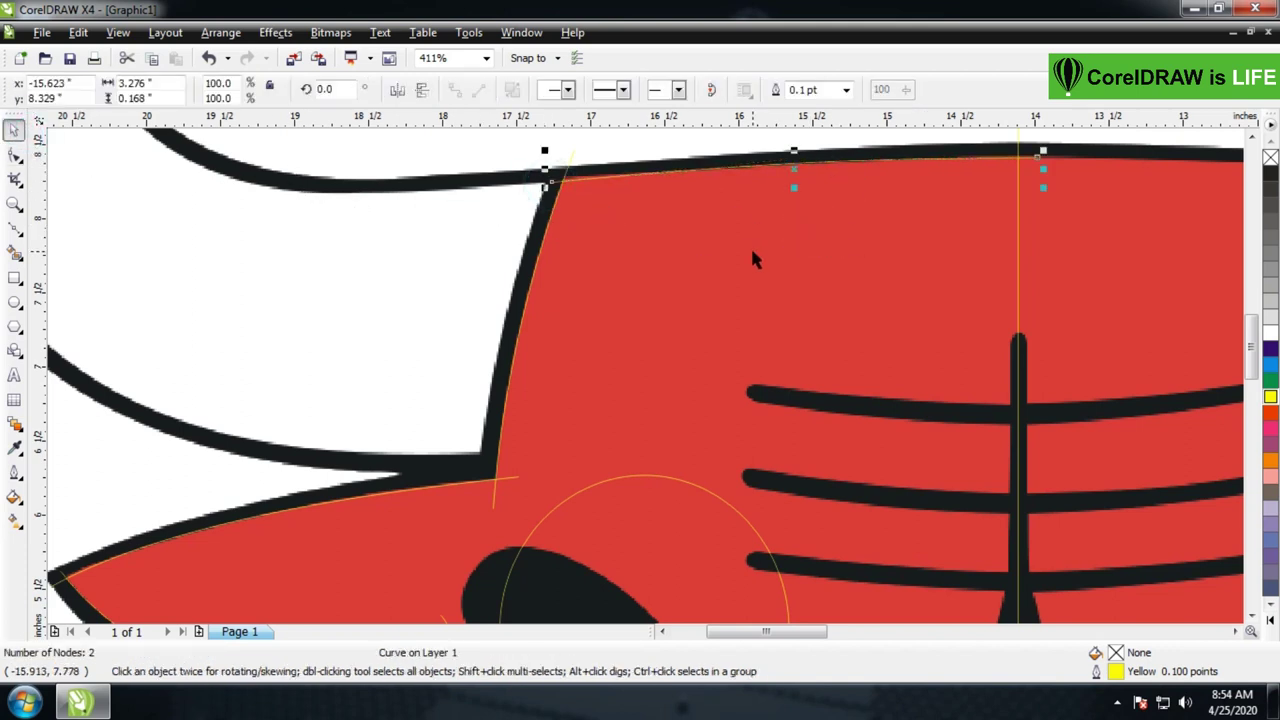
Fine-tune the right end node and its handle so the top curve hugs the head's upper edge
{"action": "left_click", "coordinate": [15, 156]}
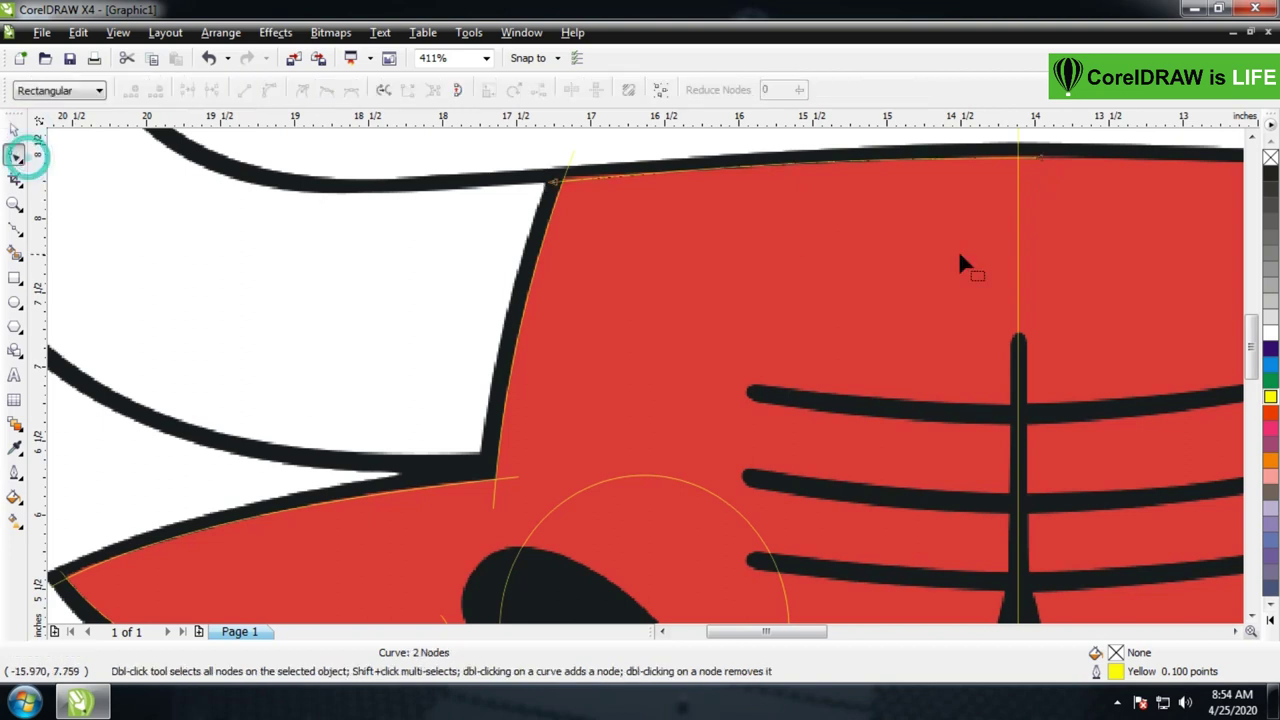
{"action": "left_click", "coordinate": [1039, 157]}
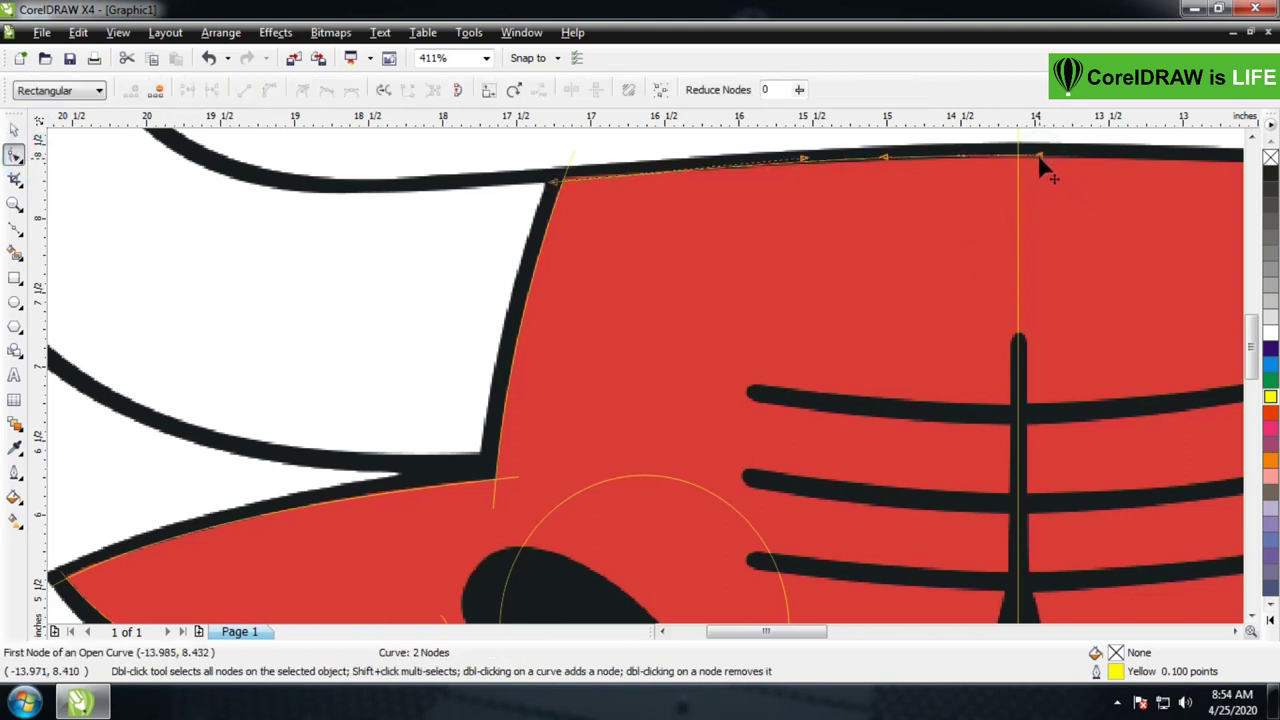
{"action": "left_click_drag", "start_coordinate": [884, 158], "coordinate": [884, 160]}
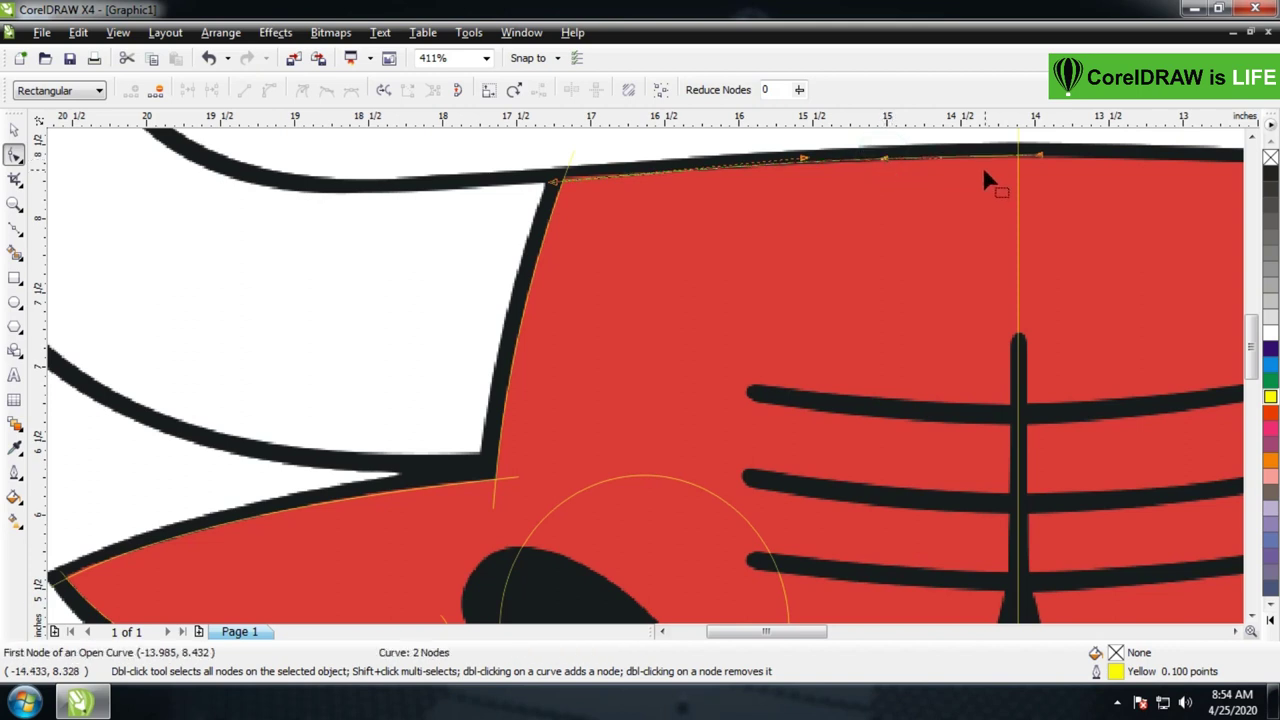
{"action": "left_click", "coordinate": [813, 240]}
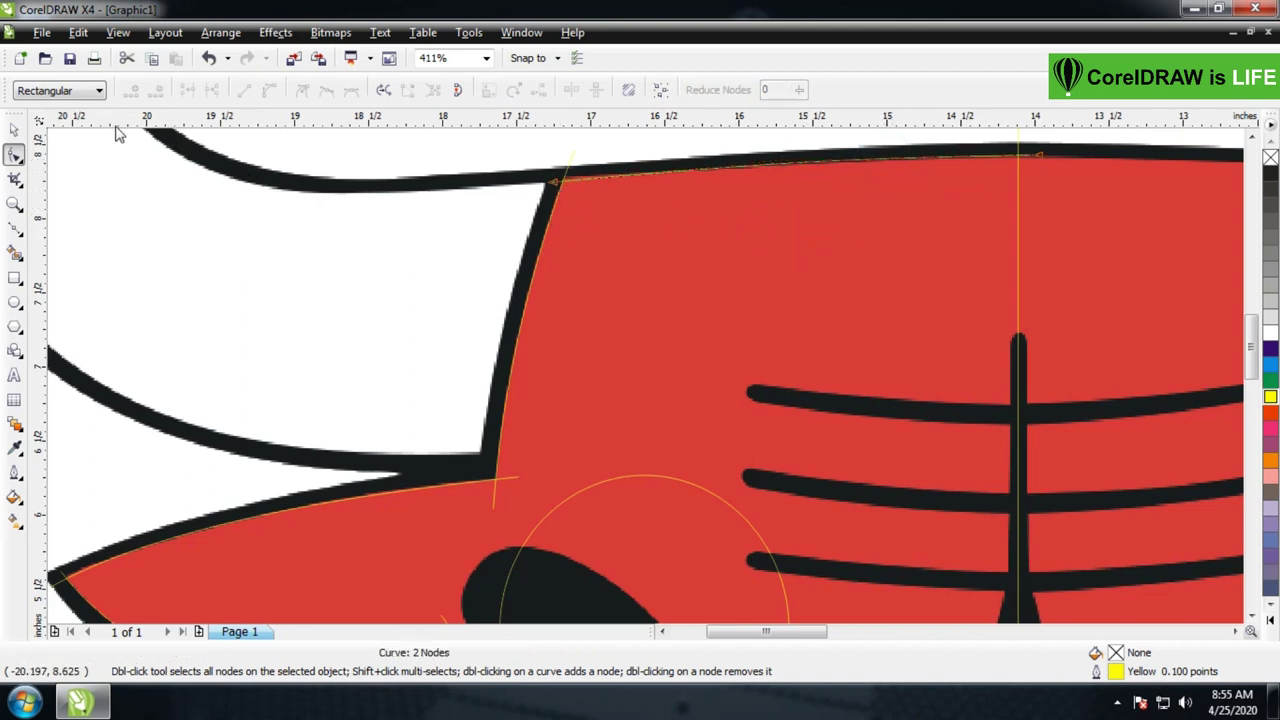
{"action": "left_click", "coordinate": [15, 131]}
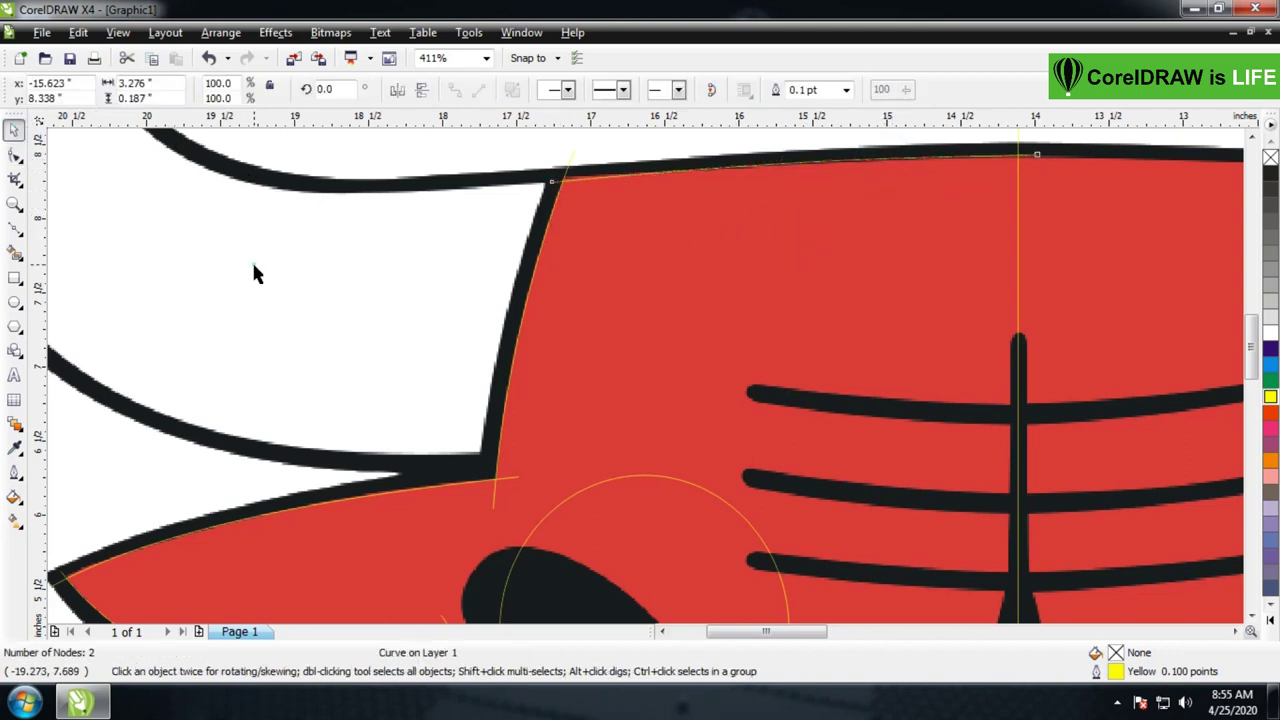
Duplicate the curve on the ear's upper edge over the eye area and convert the copy to a straight line
{"action": "key", "text": "z"}
{"action": "right_click", "coordinate": [846, 300]}
{"action": "left_click_drag", "start_coordinate": [395, 296], "coordinate": [868, 545]}
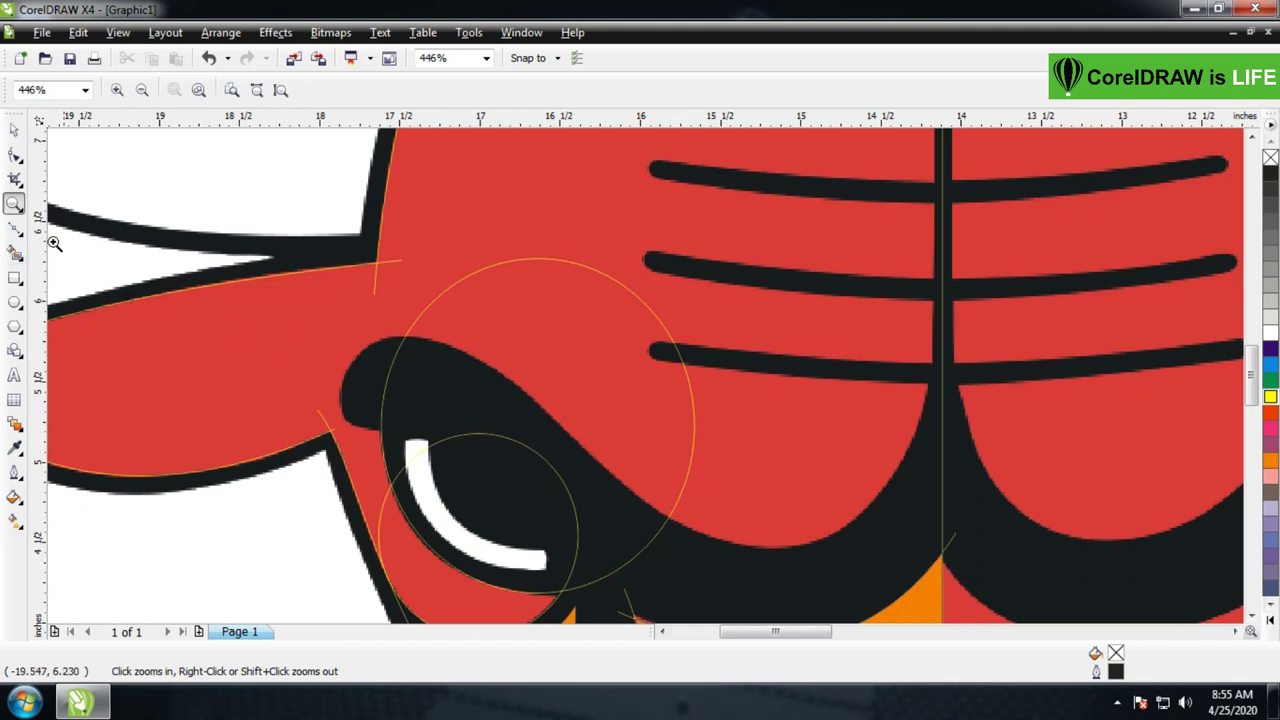
{"action": "left_click", "coordinate": [13, 131]}
{"action": "left_click", "coordinate": [208, 287]}
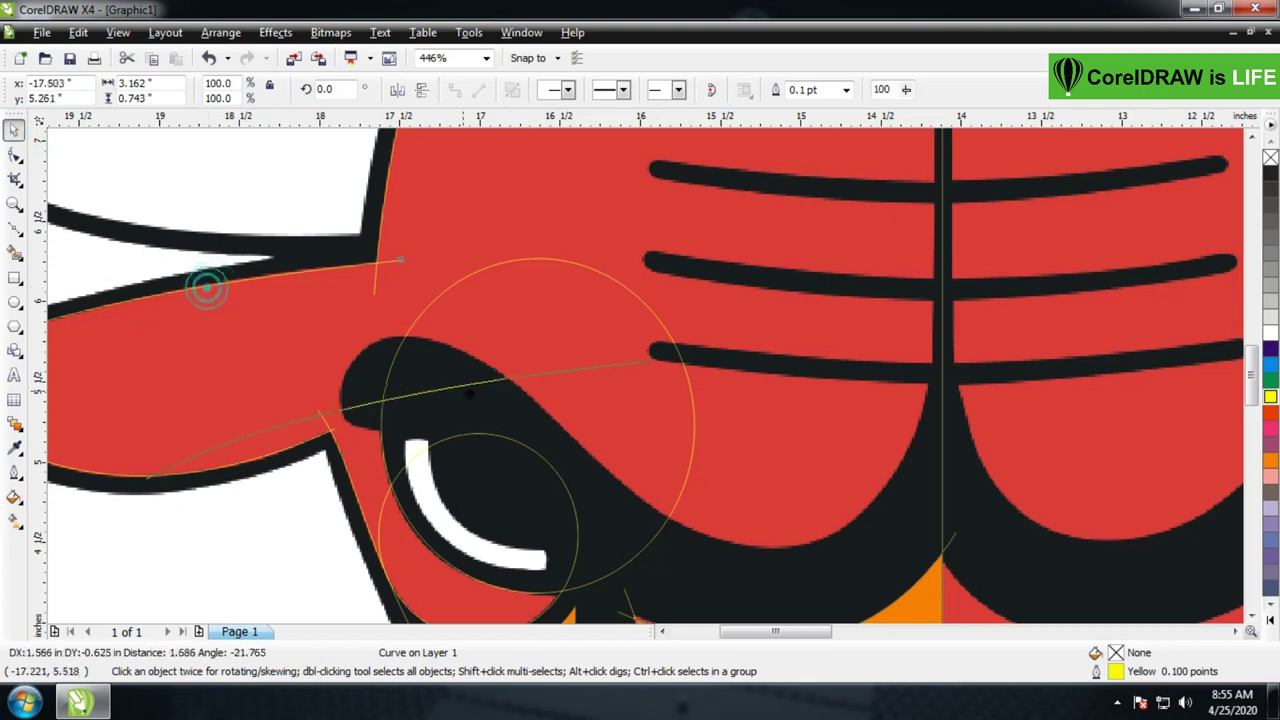
{"action": "left_click", "coordinate": [566, 364]}
{"action": "left_click", "coordinate": [14, 155]}
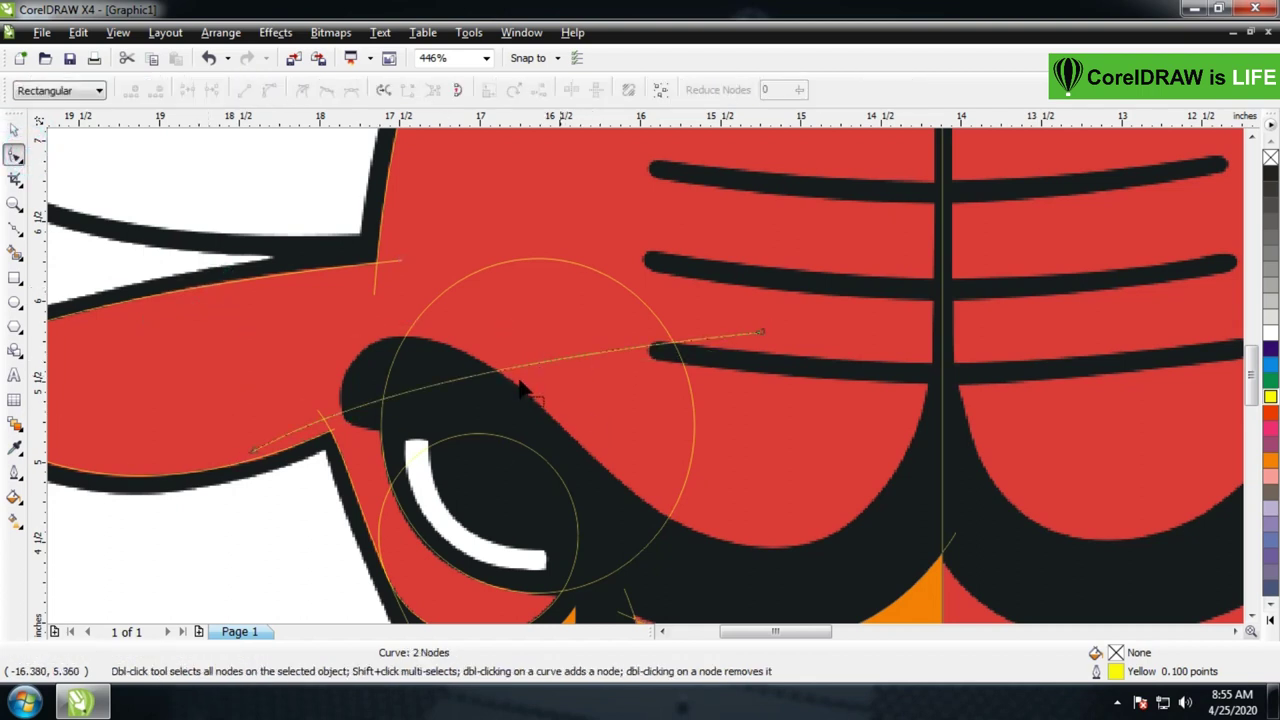
{"action": "right_click", "coordinate": [508, 375]}
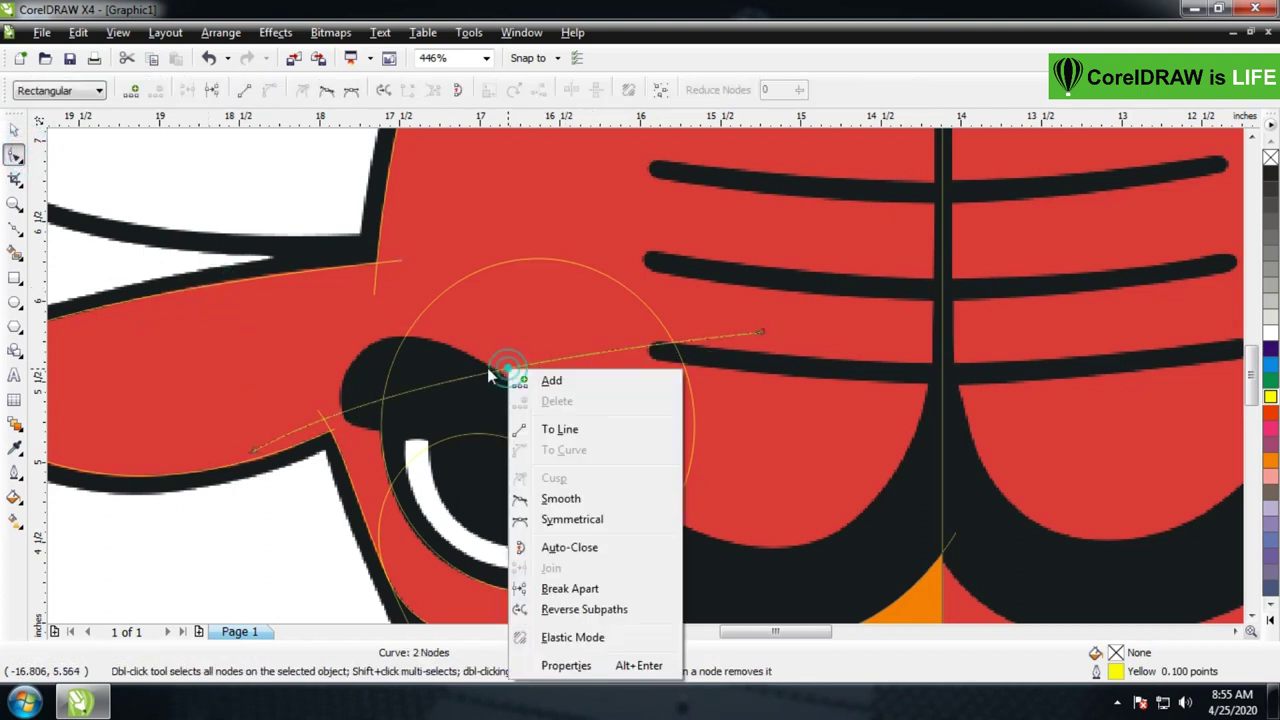
{"action": "left_click", "coordinate": [573, 431]}
Place the line's ends along the underside of the lowest left forehead stripe, from beyond its tip to past the centre line
{"action": "left_click_drag", "start_coordinate": [252, 455], "coordinate": [418, 446]}
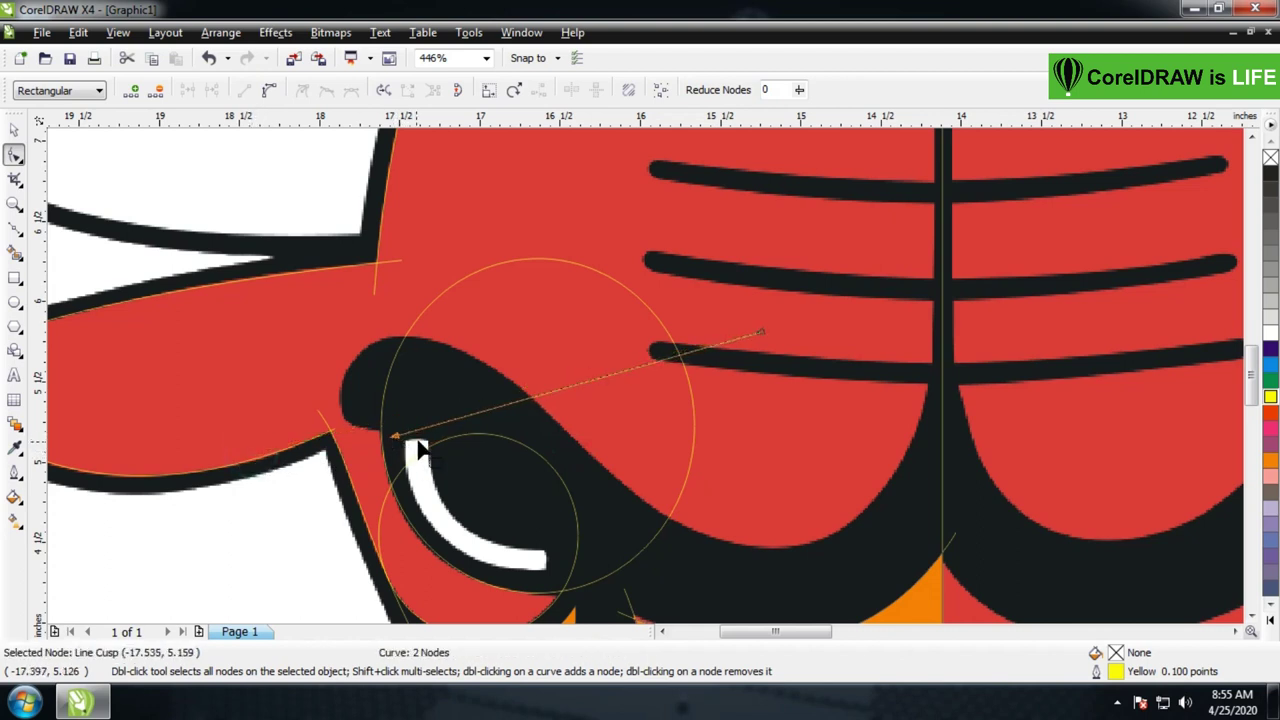
{"action": "left_click_drag", "start_coordinate": [758, 340], "coordinate": [790, 376]}
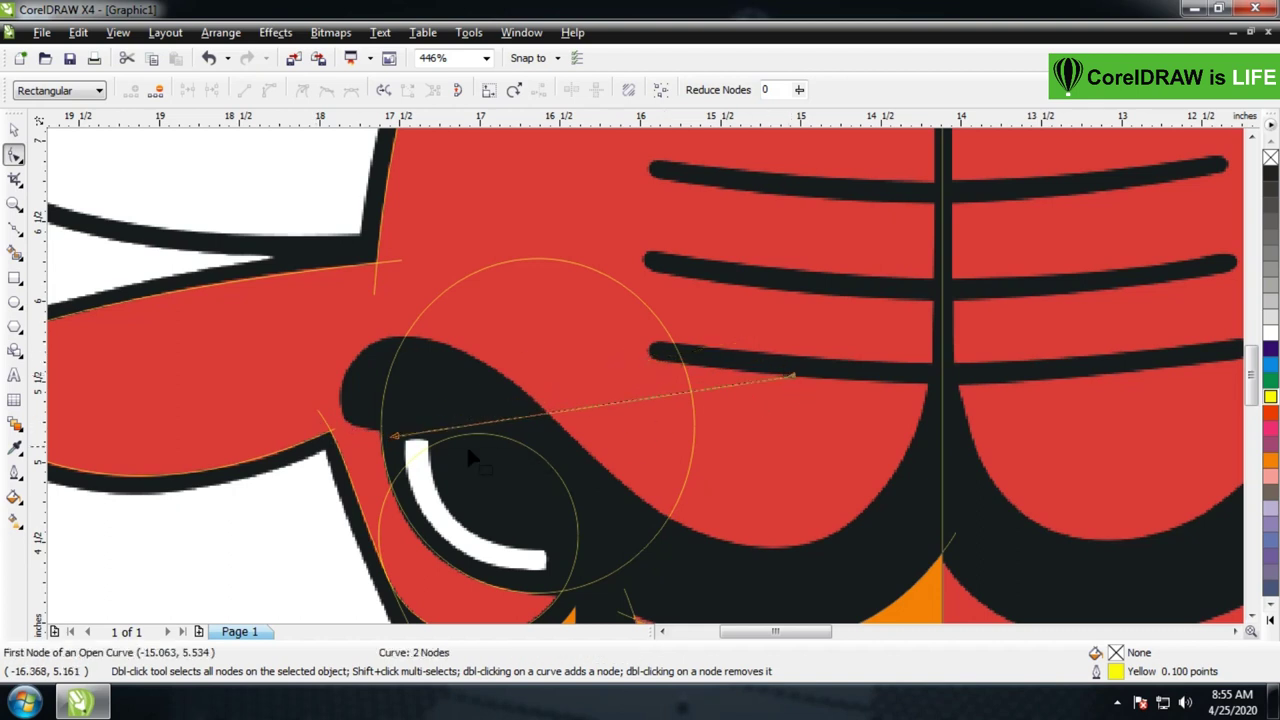
{"action": "left_click_drag", "start_coordinate": [393, 437], "coordinate": [635, 358]}
{"action": "left_click_drag", "start_coordinate": [799, 379], "coordinate": [961, 387]}
{"action": "left_click_drag", "start_coordinate": [635, 357], "coordinate": [629, 358]}
Convert the line under the lowest stripe to a curve and bend it along the stripe's lower edge
{"action": "key", "text": "z"}
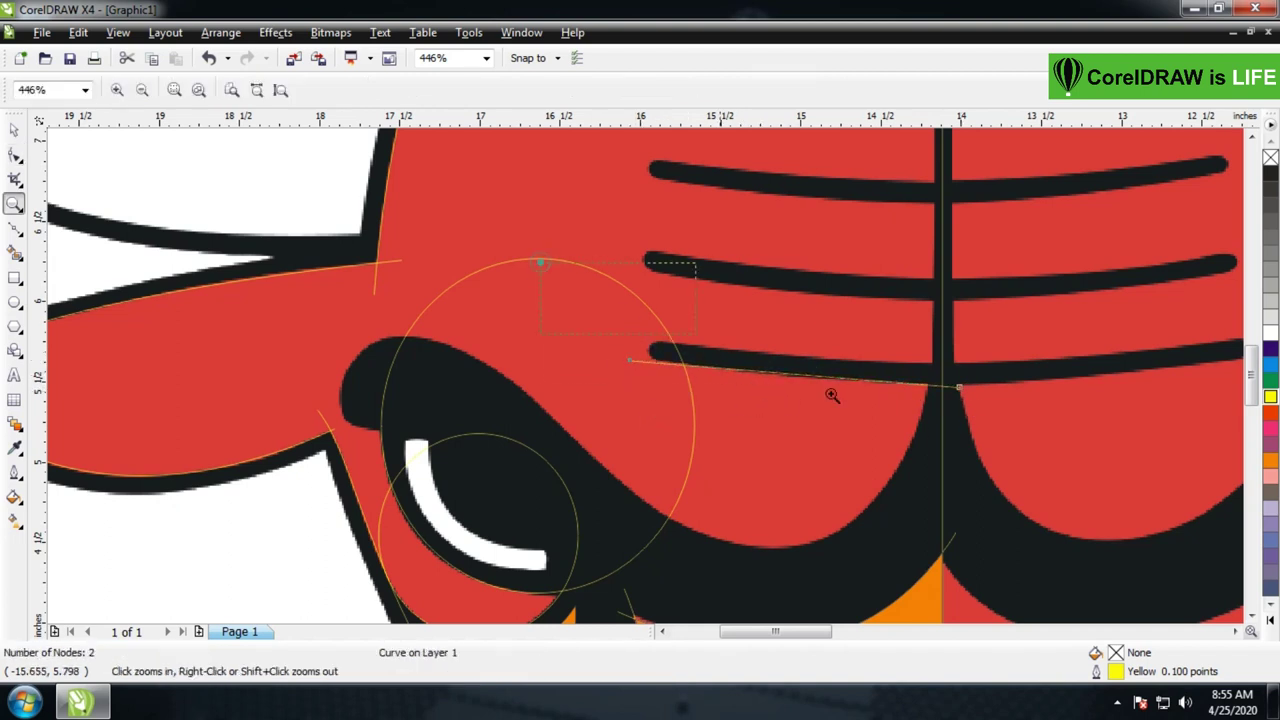
{"action": "left_click_drag", "start_coordinate": [541, 263], "coordinate": [1035, 468]}
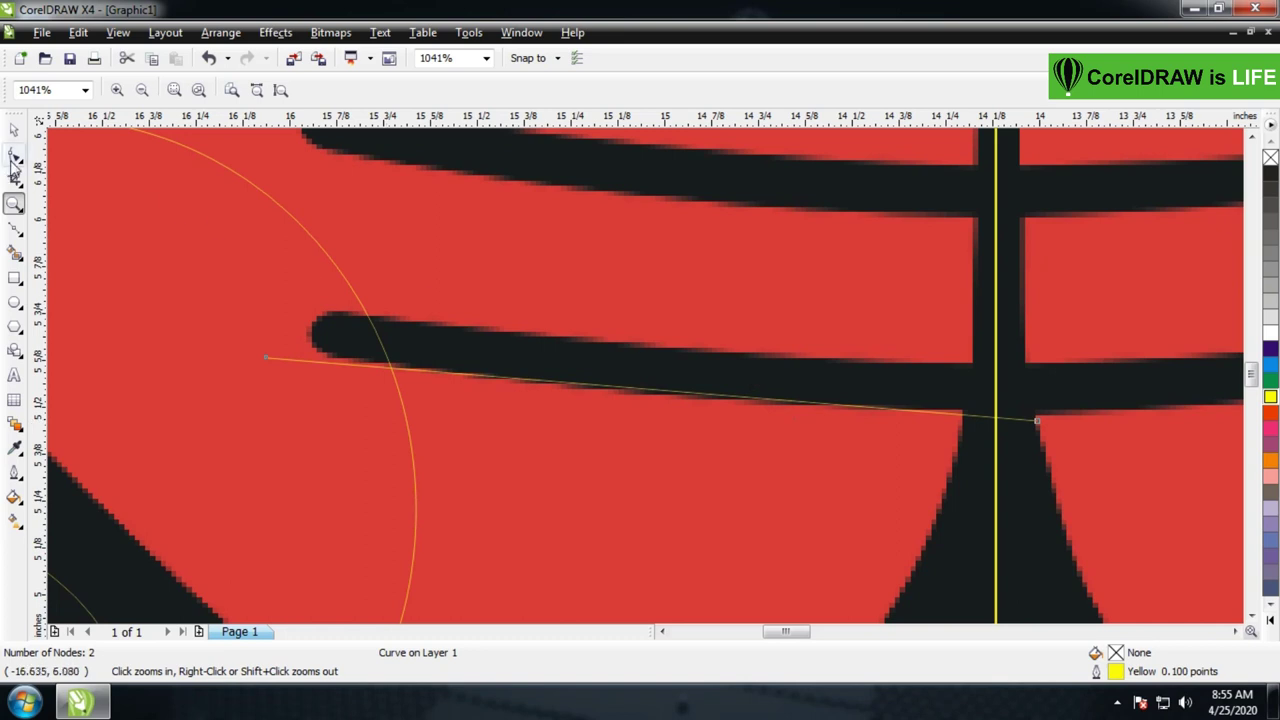
{"action": "left_click", "coordinate": [14, 157]}
{"action": "right_click", "coordinate": [634, 388]}
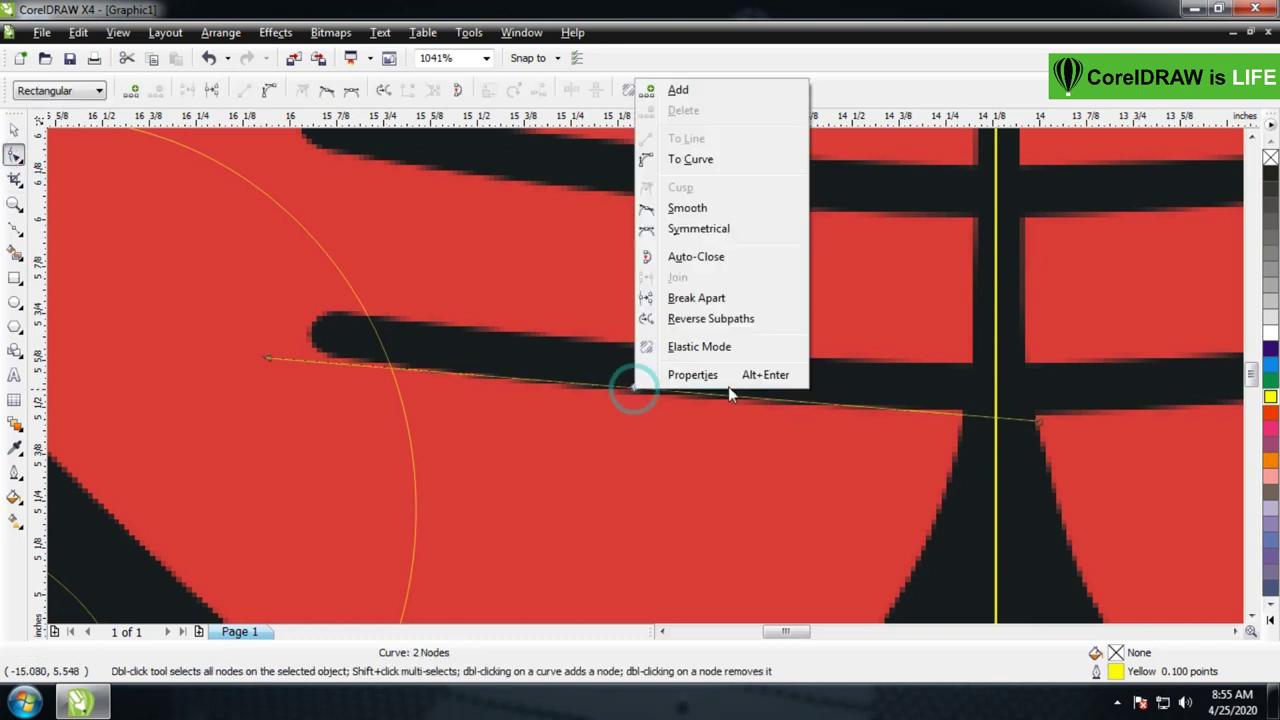
{"action": "left_click", "coordinate": [698, 161]}
{"action": "left_click_drag", "start_coordinate": [267, 360], "coordinate": [266, 352]}
{"action": "left_click_drag", "start_coordinate": [1036, 421], "coordinate": [1029, 423]}
{"action": "mouse_move", "coordinate": [672, 396]}
{"action": "left_mouse_down"}
{"action": "mouse_move", "coordinate": [671, 323]}
{"action": "mouse_move", "coordinate": [668, 398]}
{"action": "left_mouse_up"}
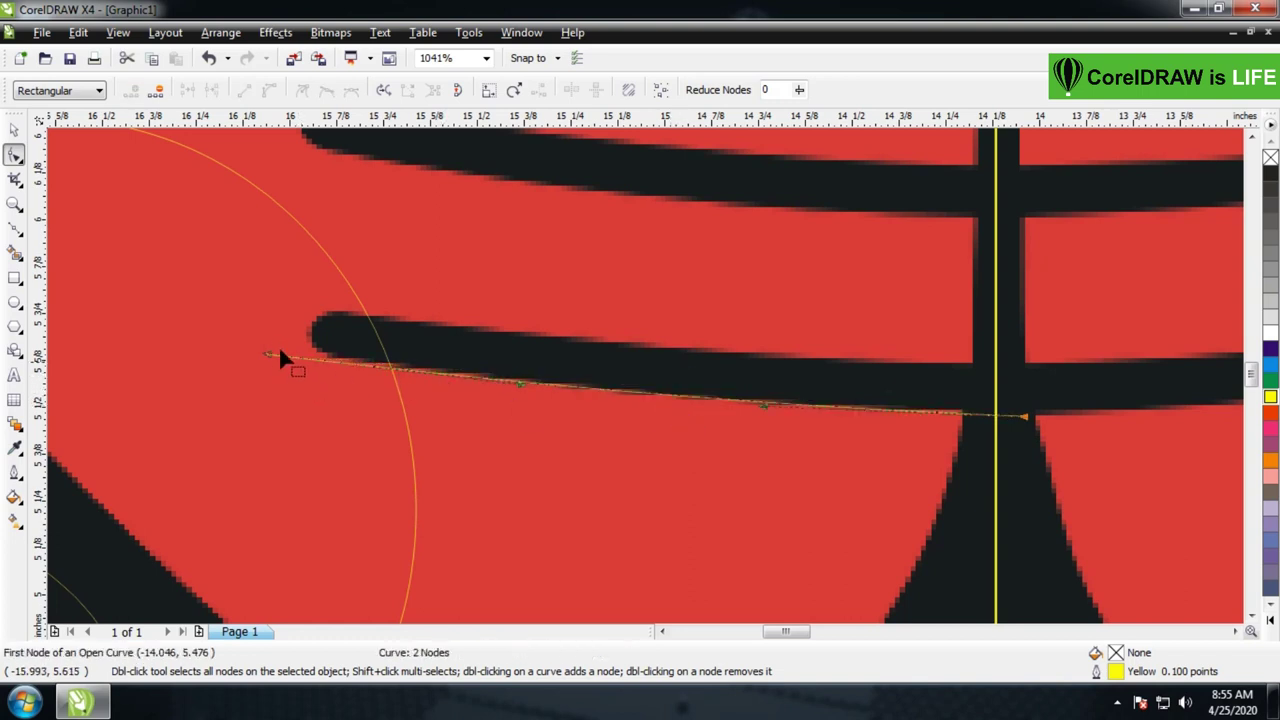
Refine the end nodes and handles of the curve to match the lowest stripe's underside
{"action": "left_click_drag", "start_coordinate": [268, 352], "coordinate": [267, 350]}
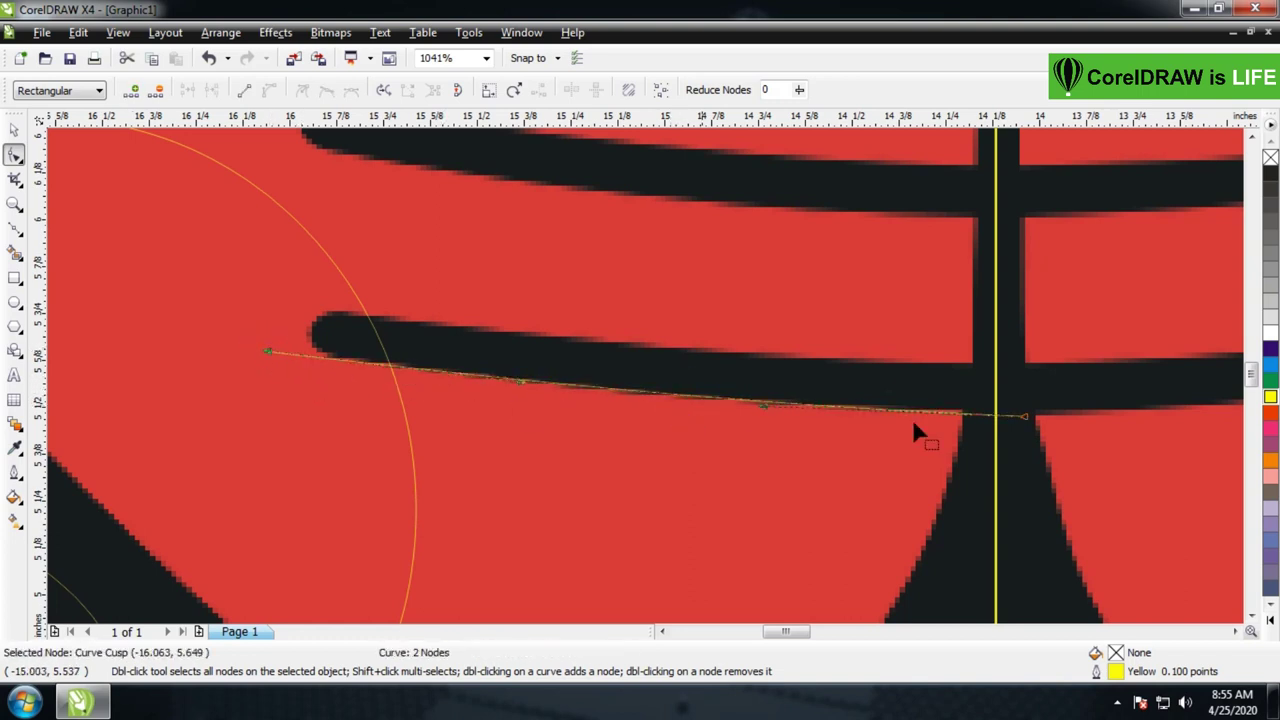
{"action": "left_click_drag", "start_coordinate": [1026, 416], "coordinate": [1015, 415]}
{"action": "left_click_drag", "start_coordinate": [757, 413], "coordinate": [754, 413]}
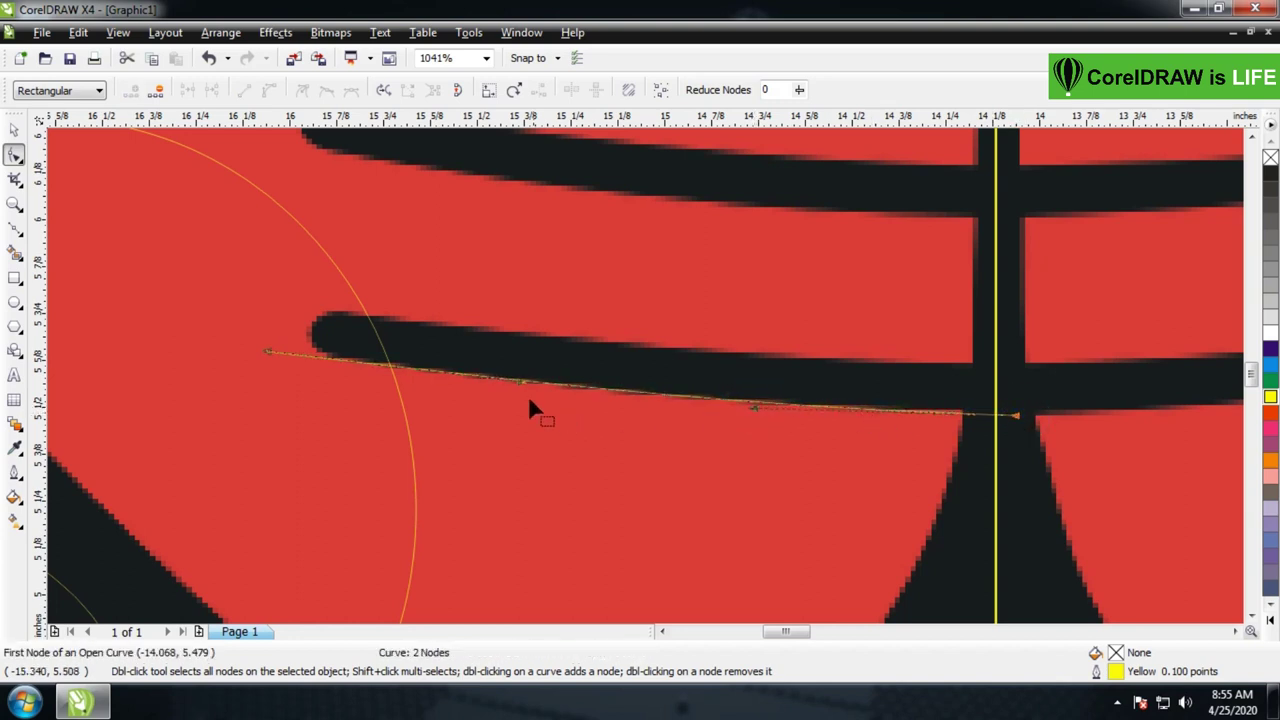
{"action": "left_click", "coordinate": [519, 381]}
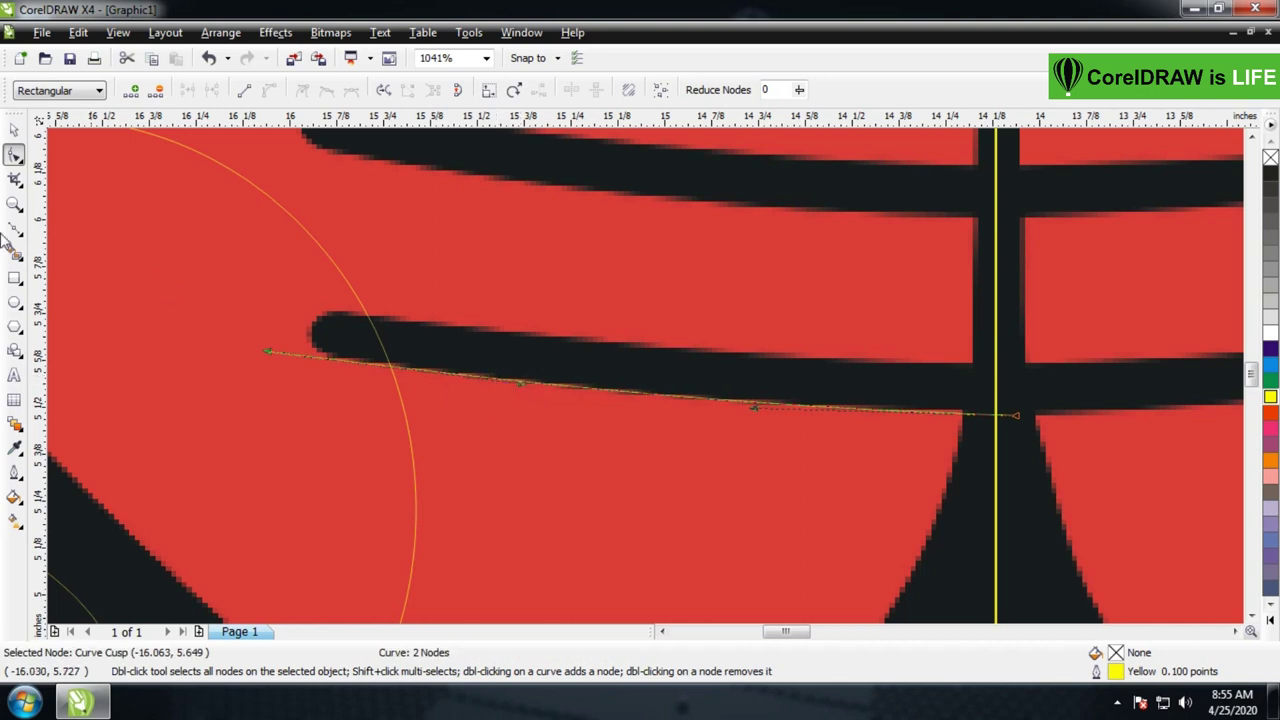
Duplicate the stripe curve onto the lowest stripe's upper edge and again onto the underside of the stripe above
{"action": "left_click", "coordinate": [13, 130]}
{"action": "left_click_drag", "start_coordinate": [639, 382], "coordinate": [628, 194]}
{"action": "left_click_drag", "start_coordinate": [1252, 375], "coordinate": [1252, 365]}
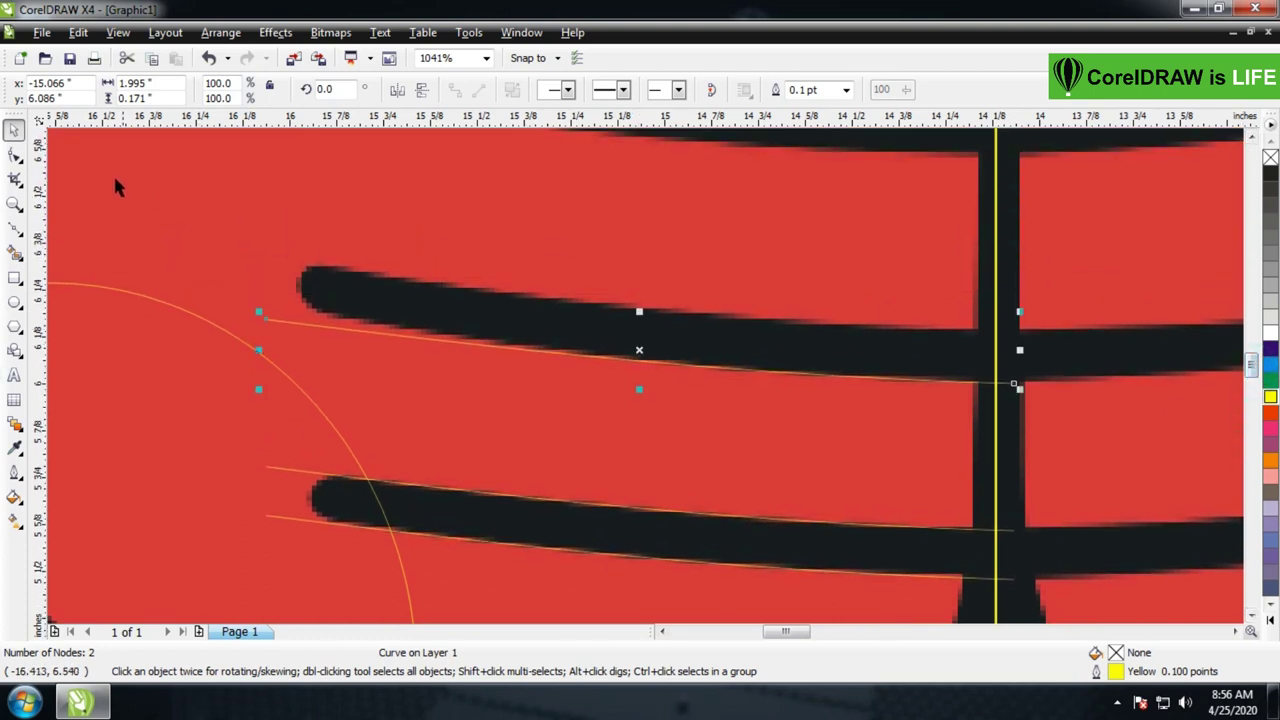
Adjust the left end node and handle of the new copy to fit the underside of the second stripe from the bottom
{"action": "left_click", "coordinate": [15, 155]}
{"action": "left_click_drag", "start_coordinate": [266, 319], "coordinate": [270, 312]}
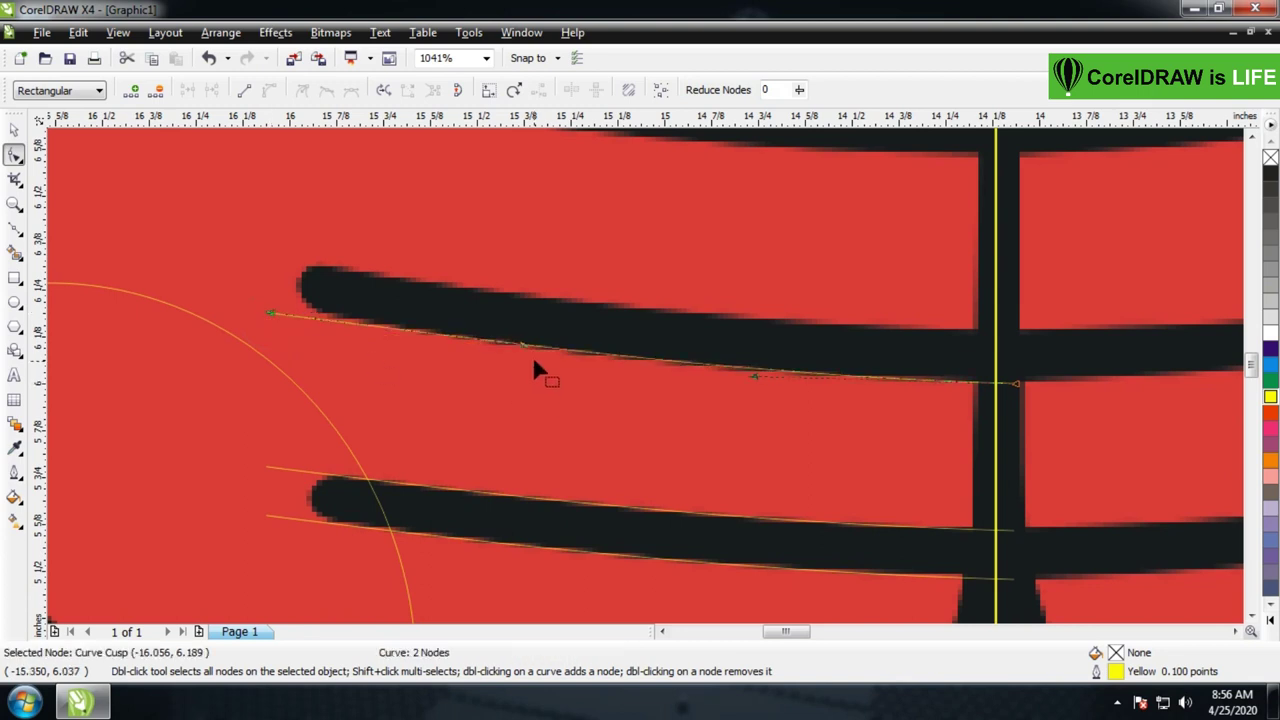
{"action": "left_click_drag", "start_coordinate": [524, 343], "coordinate": [520, 348]}
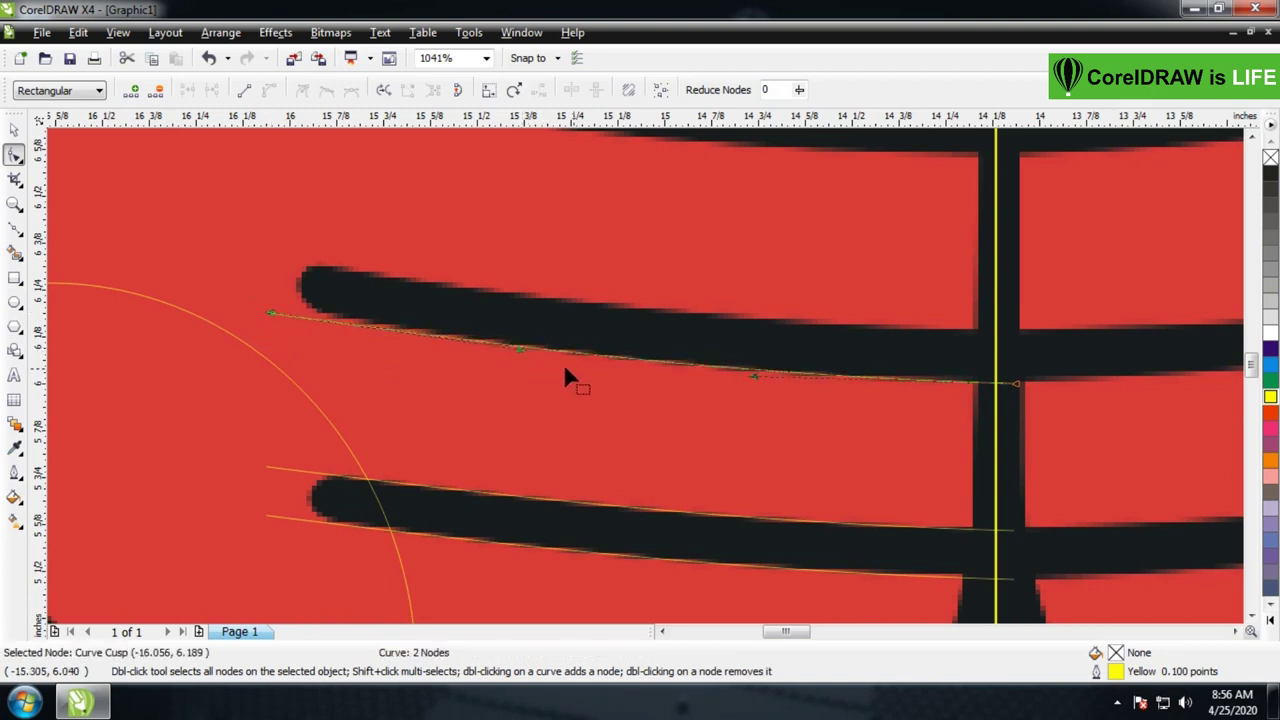
{"action": "left_click_drag", "start_coordinate": [268, 313], "coordinate": [270, 307]}
{"action": "left_click_drag", "start_coordinate": [518, 343], "coordinate": [516, 343]}
Duplicate the adjusted curve onto the upper edge of the second stripe from the bottom
{"action": "key", "text": "space"}
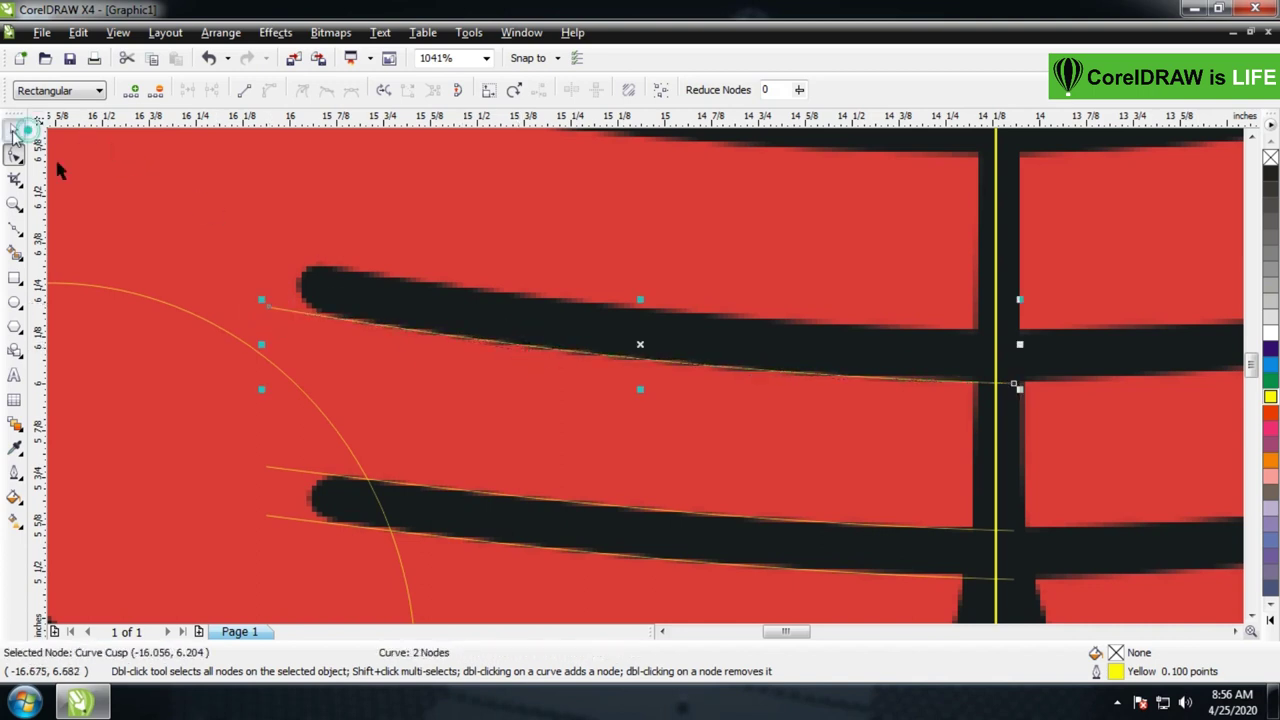
{"action": "left_click_drag", "start_coordinate": [640, 344], "coordinate": [654, 296]}
{"action": "left_click_drag", "start_coordinate": [1258, 372], "coordinate": [1257, 359]}
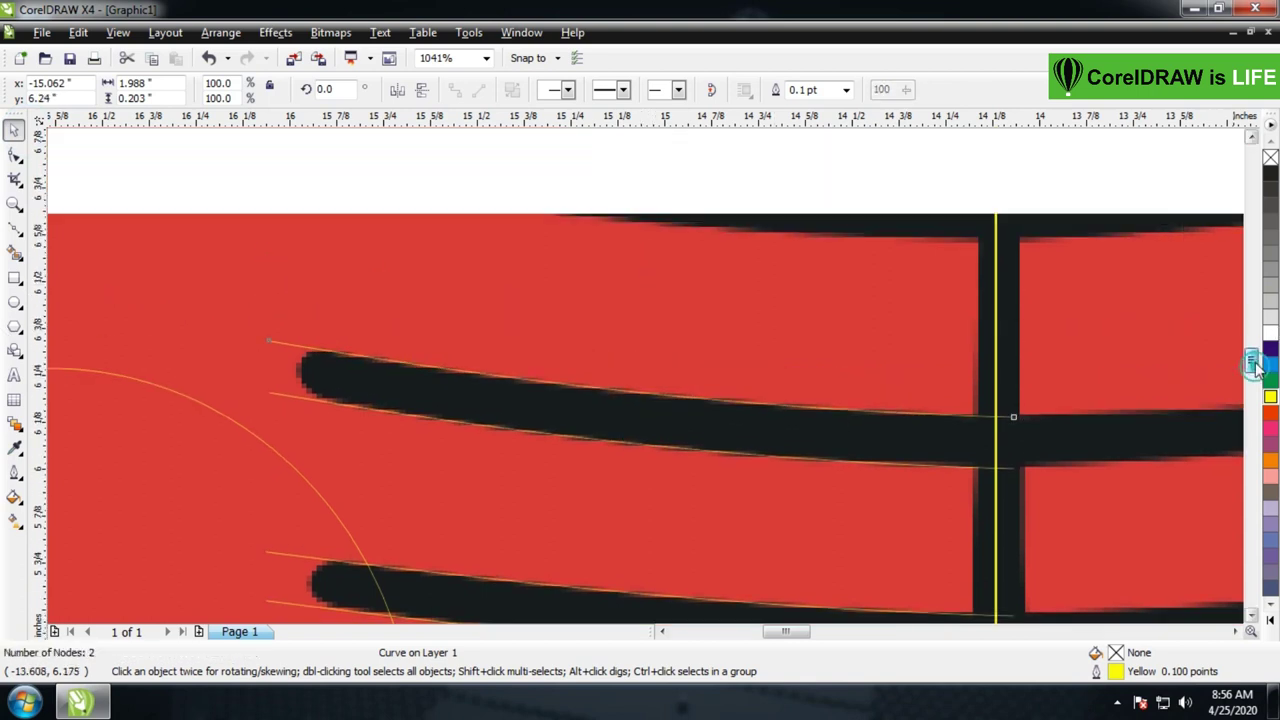
Duplicate the stripe curve onto the underside of the top stripe and adjust its left end node to fit
{"action": "left_click_drag", "start_coordinate": [645, 497], "coordinate": [645, 323]}
{"action": "left_click", "coordinate": [15, 154]}
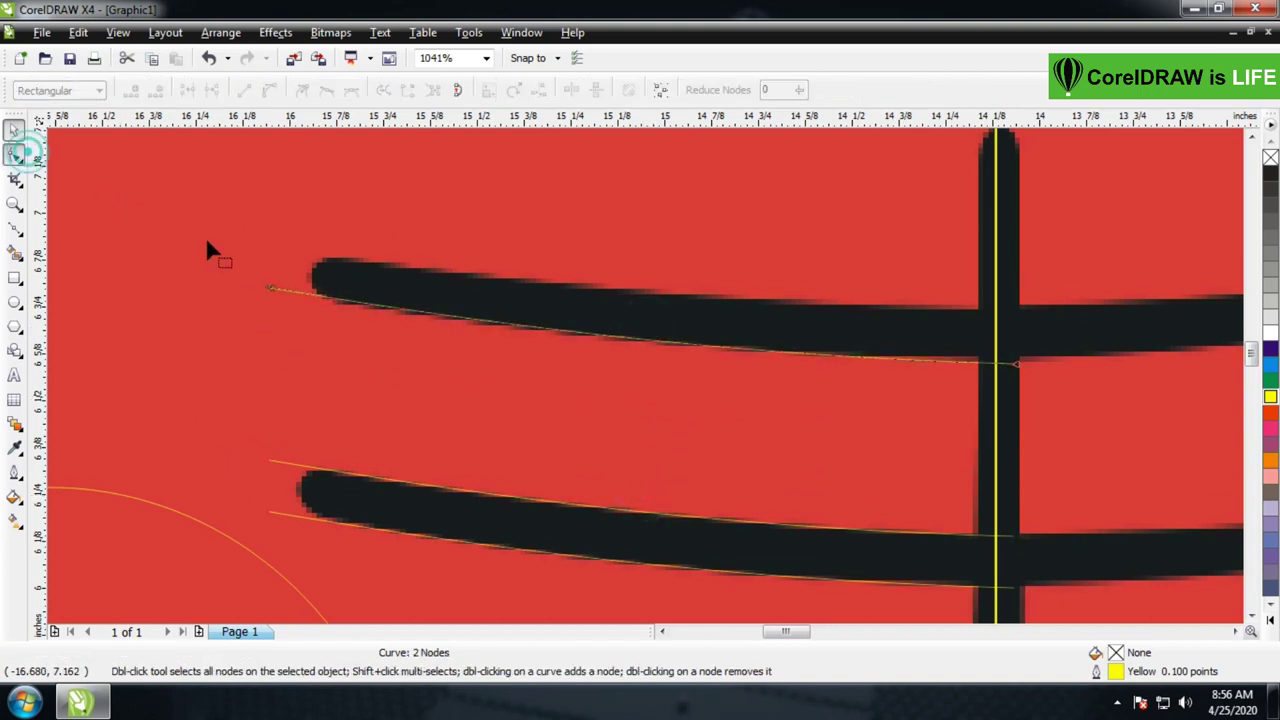
{"action": "left_click", "coordinate": [271, 290]}
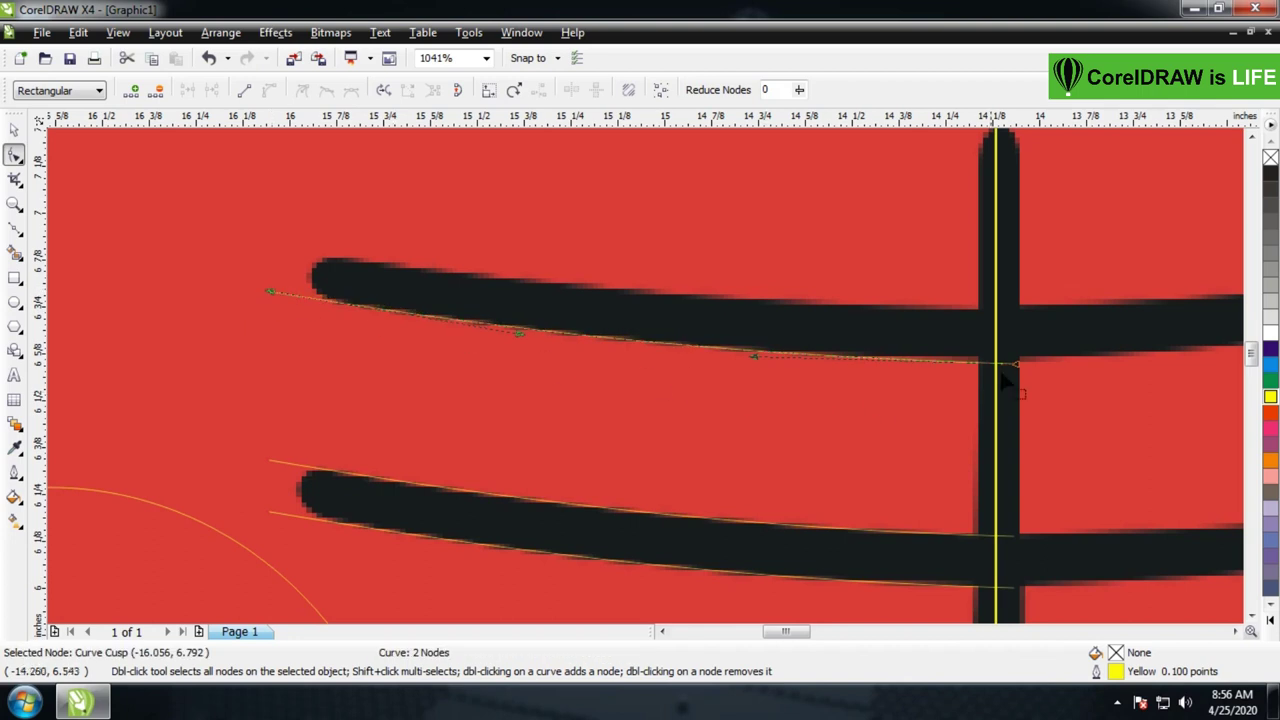
{"action": "left_click", "coordinate": [14, 130]}
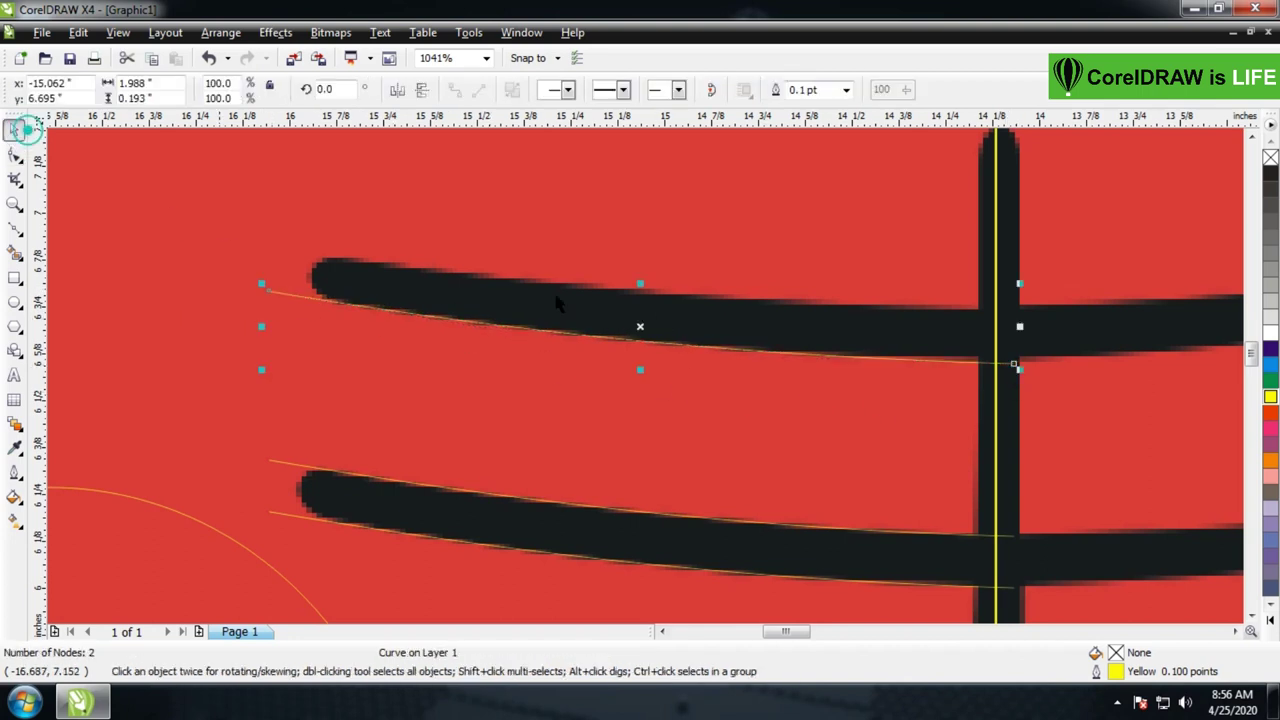
Duplicate the underside curve onto the top stripe's upper edge and lower its left end node to follow the stripe
{"action": "left_click_drag", "start_coordinate": [640, 327], "coordinate": [648, 276]}
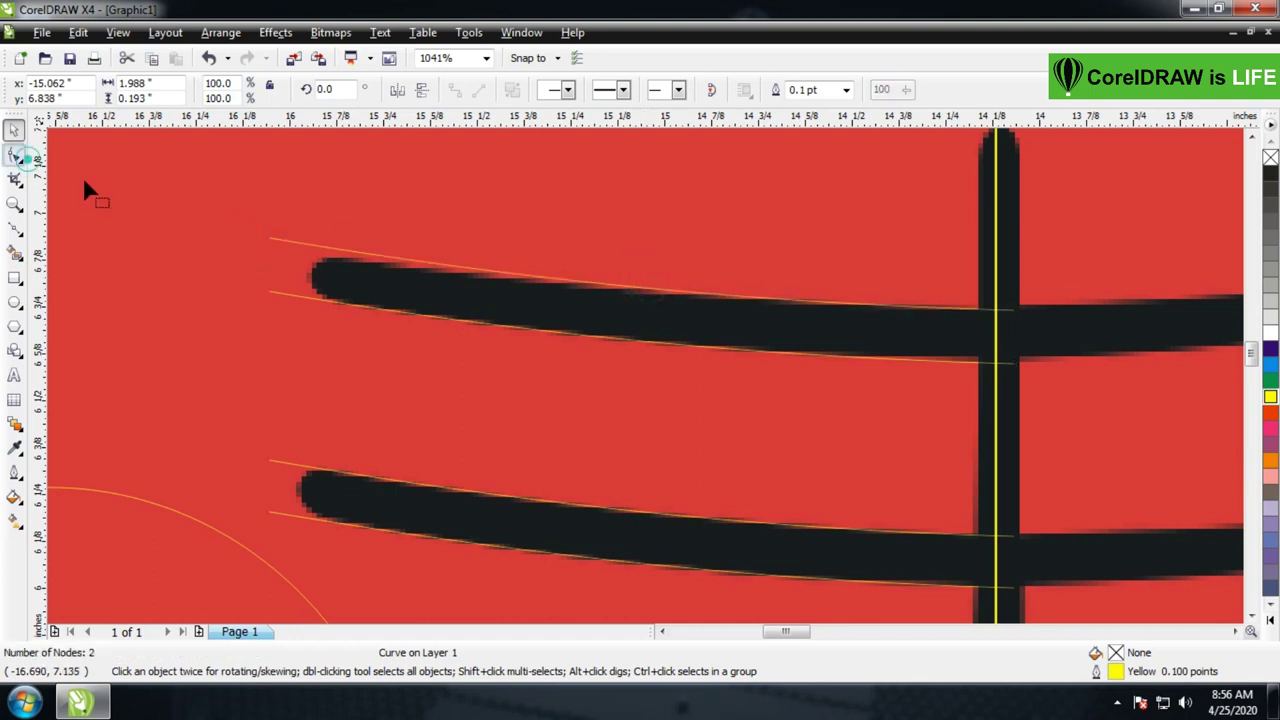
{"action": "left_click", "coordinate": [14, 155]}
{"action": "left_click_drag", "start_coordinate": [270, 237], "coordinate": [267, 243]}
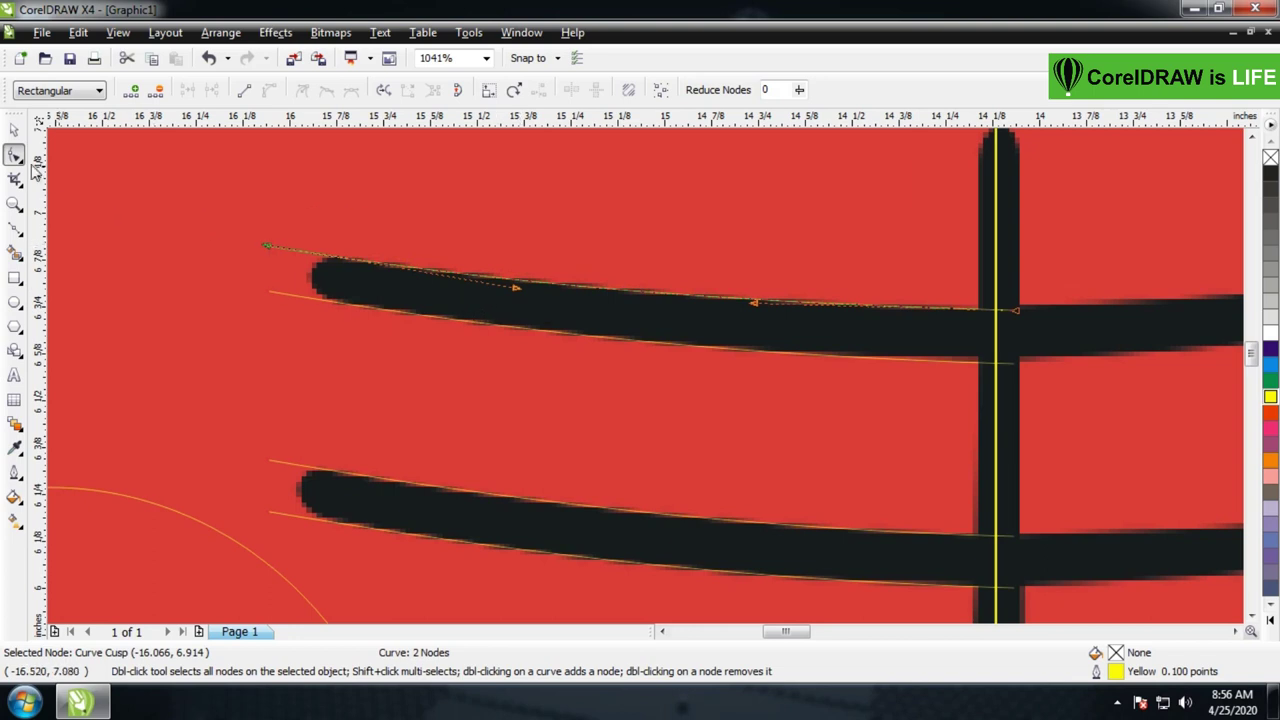
{"action": "left_click", "coordinate": [14, 130]}
Draw a circle about 0.138 inches wide above the lowest stripe's left end, with a yellow 0.1 pt outline
{"action": "scroll", "coordinate": [595, 457], "scroll_direction": "down", "scroll_amount": 2}
{"action": "scroll", "coordinate": [700, 430], "scroll_direction": "down", "scroll_amount": 1}
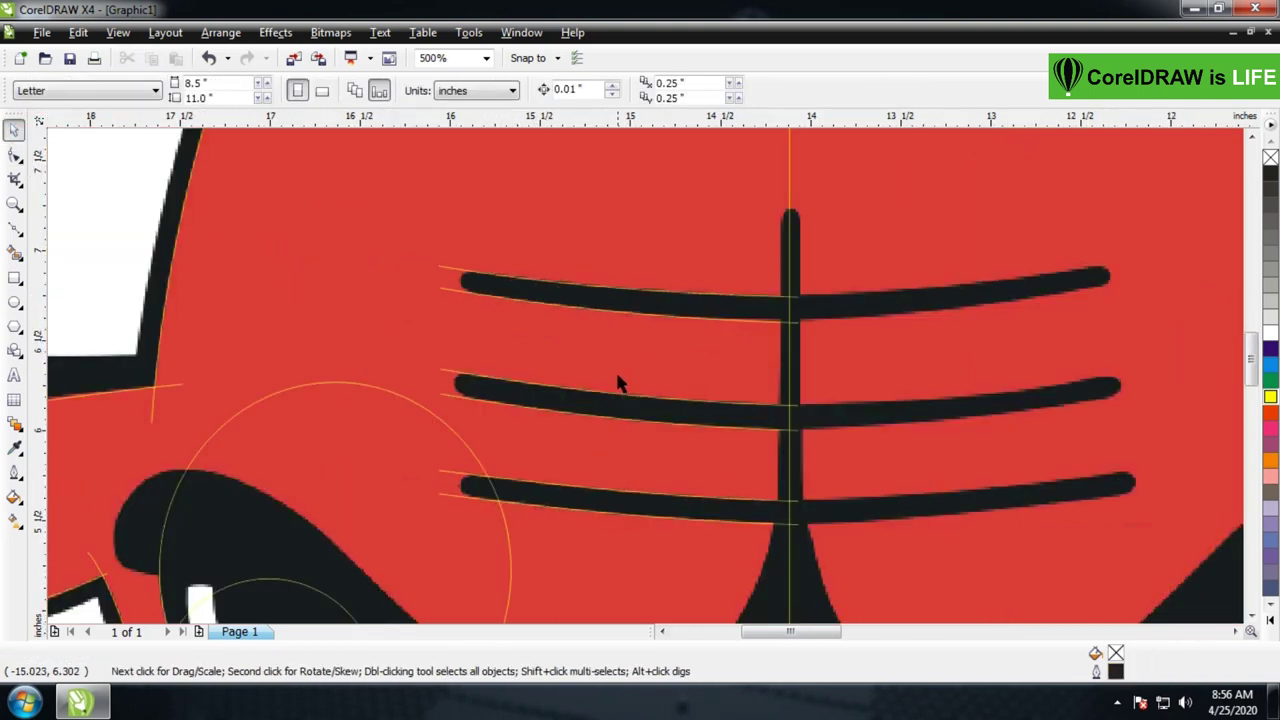
{"action": "key", "text": "z"}
{"action": "left_click_drag", "start_coordinate": [371, 234], "coordinate": [654, 554]}
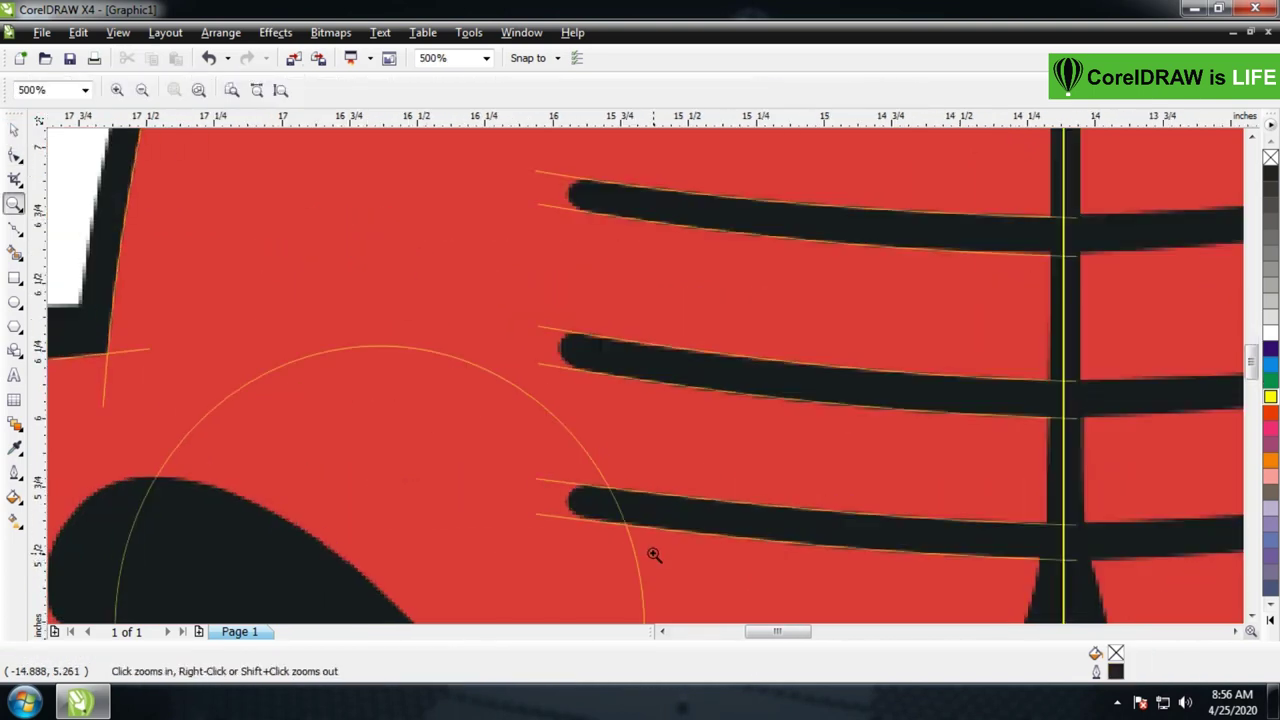
{"action": "left_click", "coordinate": [15, 304]}
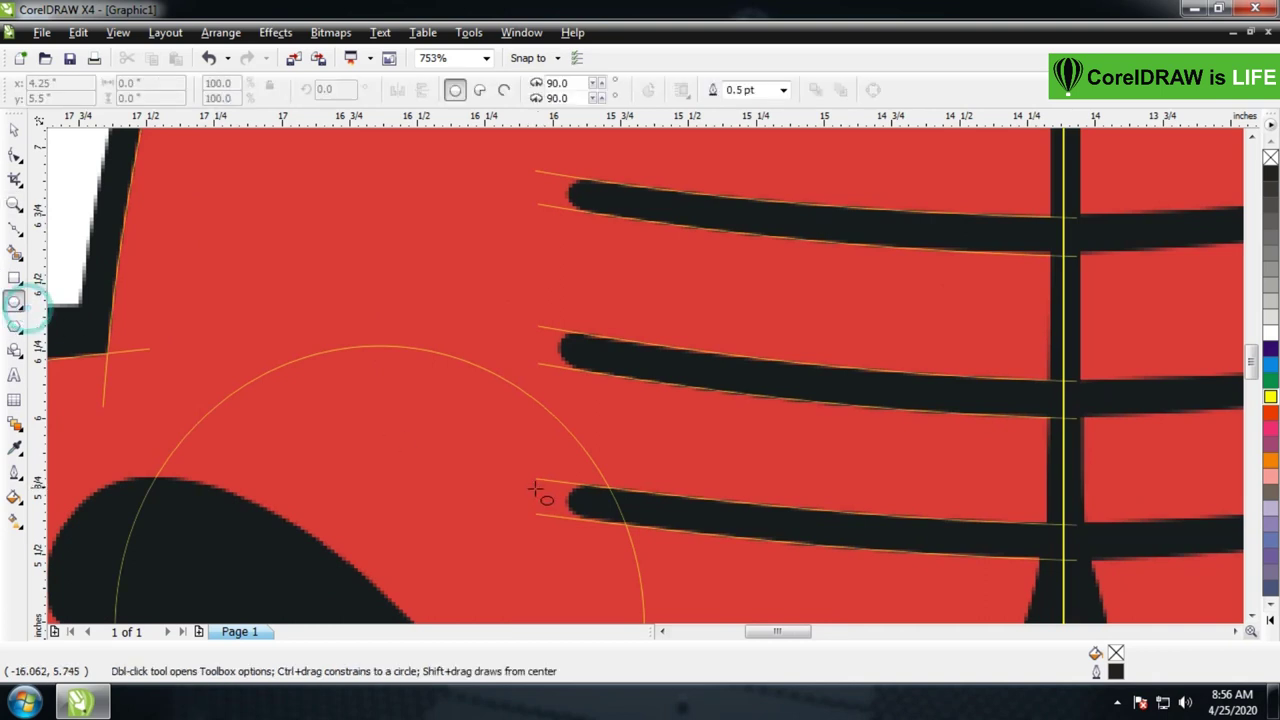
{"action": "left_click_drag", "start_coordinate": [622, 427], "coordinate": [671, 476]}
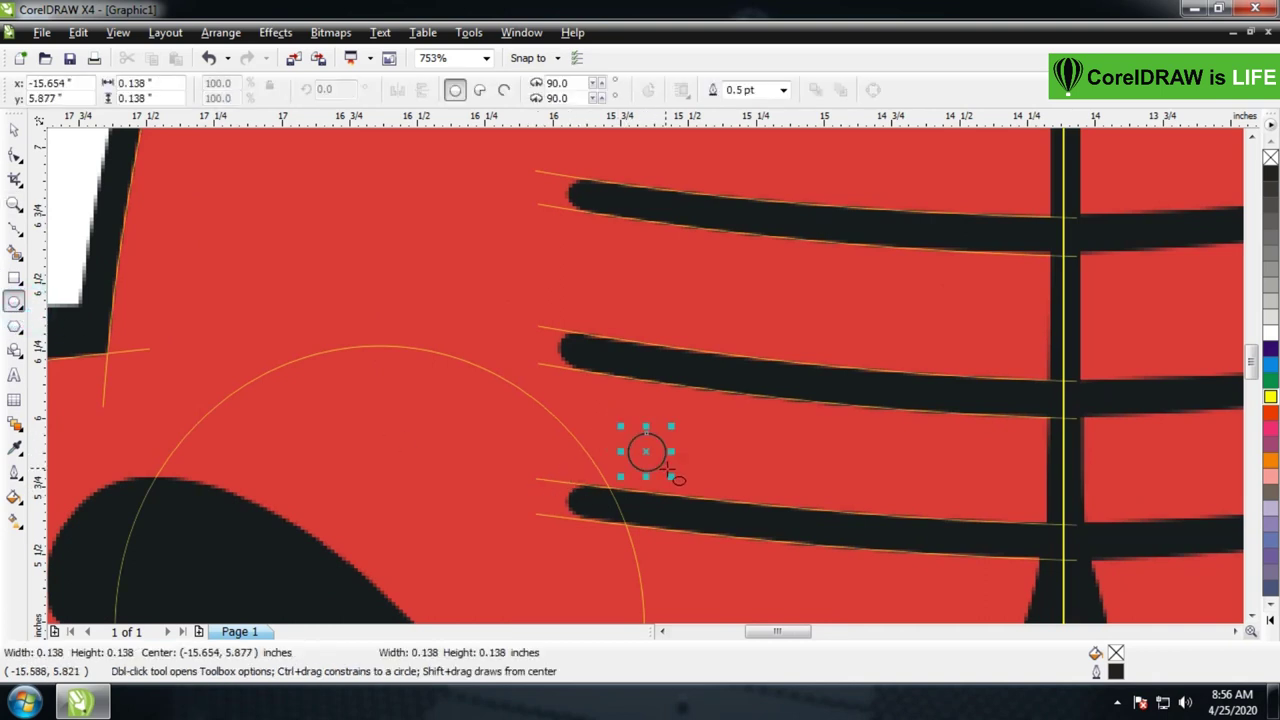
{"action": "right_click", "coordinate": [1270, 397]}
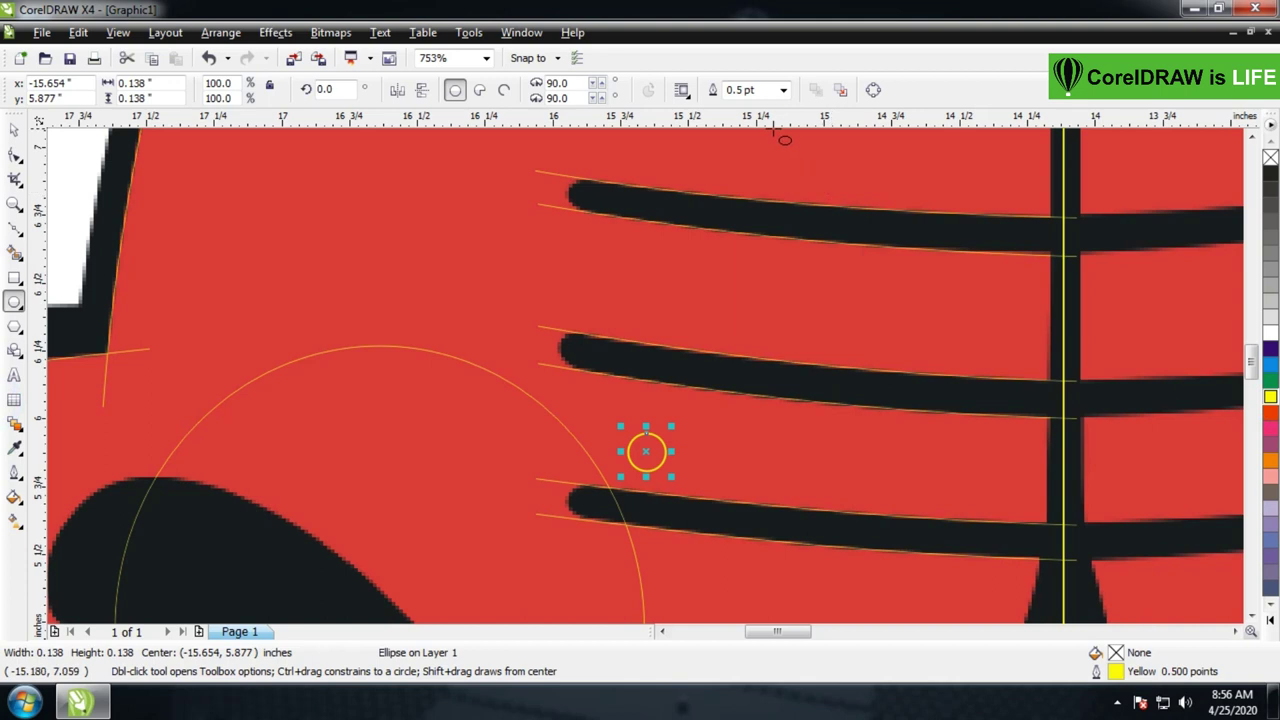
{"action": "left_click", "coordinate": [768, 93]}
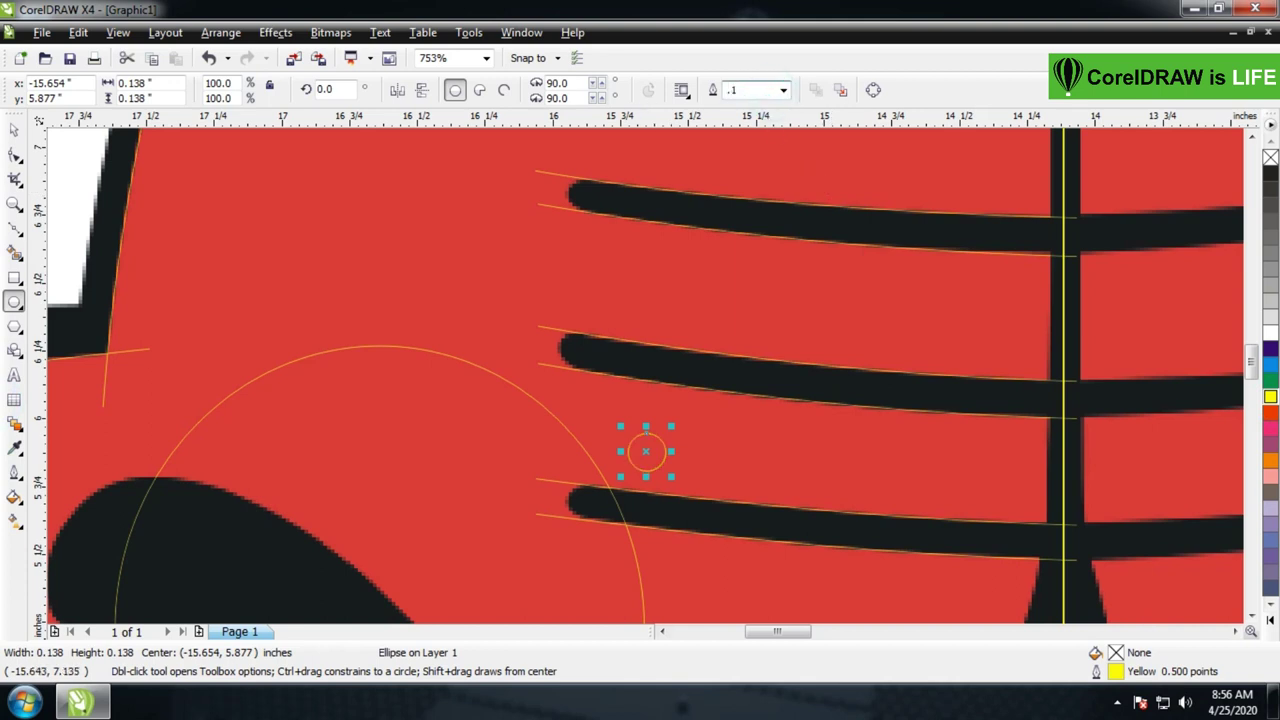
Move the small circle onto the rounded left end of the lowest stripe and scale it to about 0.133 inches
{"action": "key", "text": "space"}
{"action": "left_click_drag", "start_coordinate": [666, 457], "coordinate": [588, 503]}
{"action": "key", "text": "z"}
{"action": "left_click_drag", "start_coordinate": [521, 441], "coordinate": [705, 576]}
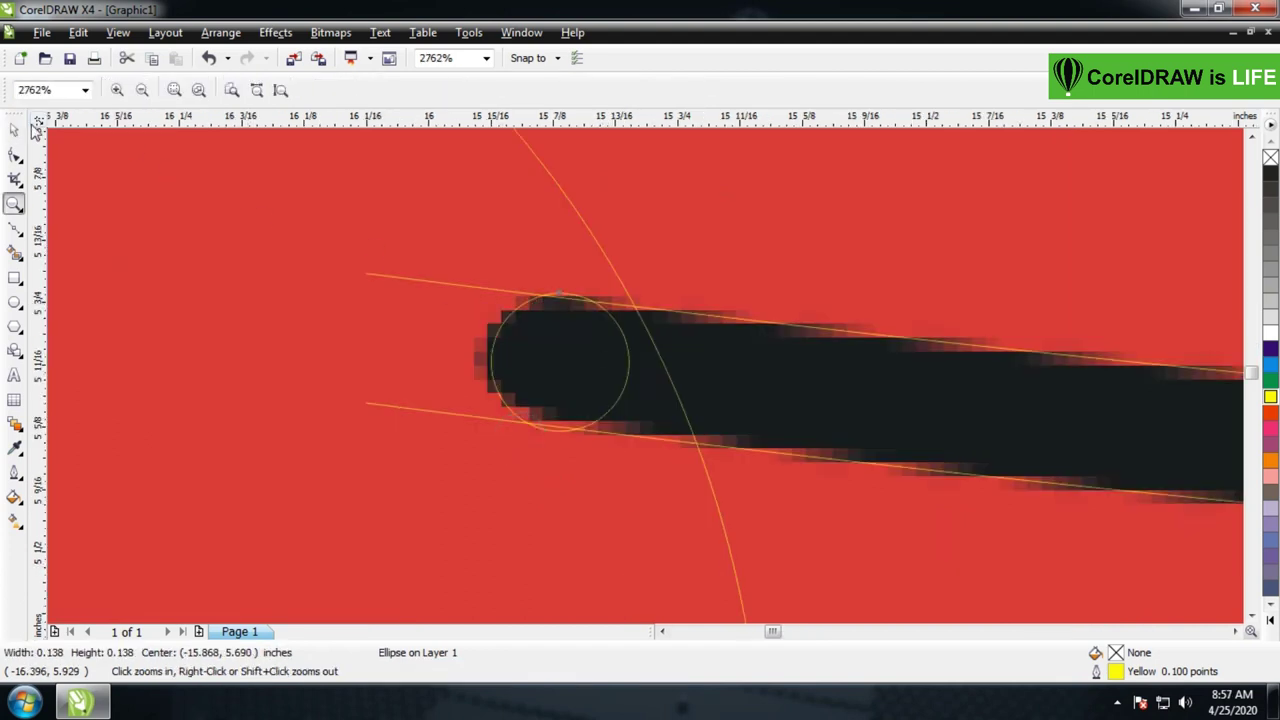
{"action": "left_click", "coordinate": [14, 130]}
{"action": "left_click_drag", "start_coordinate": [636, 441], "coordinate": [626, 441]}
{"action": "left_click_drag", "start_coordinate": [555, 358], "coordinate": [551, 360]}
Duplicate the circle onto the top stripe's rounded left end and scale it down to about 0.123 inches
{"action": "scroll", "coordinate": [620, 413], "scroll_direction": "down", "scroll_amount": 5}
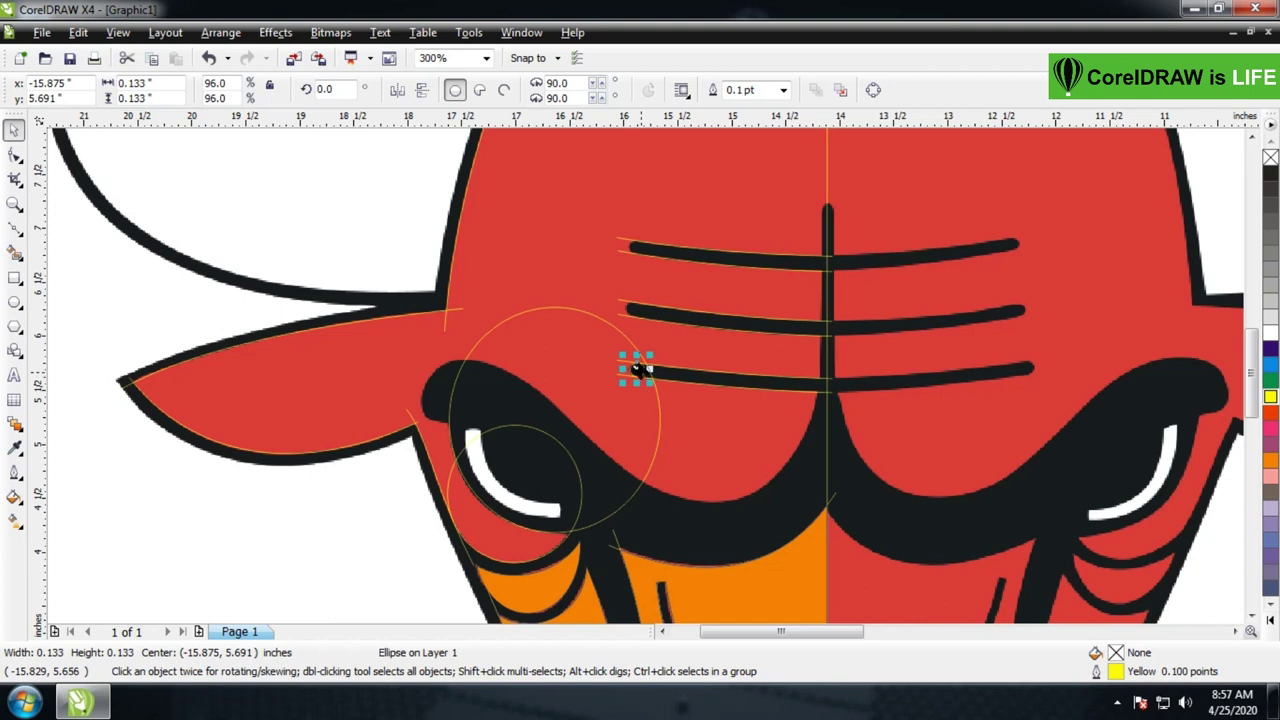
{"action": "left_click_drag", "start_coordinate": [637, 370], "coordinate": [637, 249]}
{"action": "key", "text": "z"}
{"action": "left_click_drag", "start_coordinate": [589, 212], "coordinate": [708, 293]}
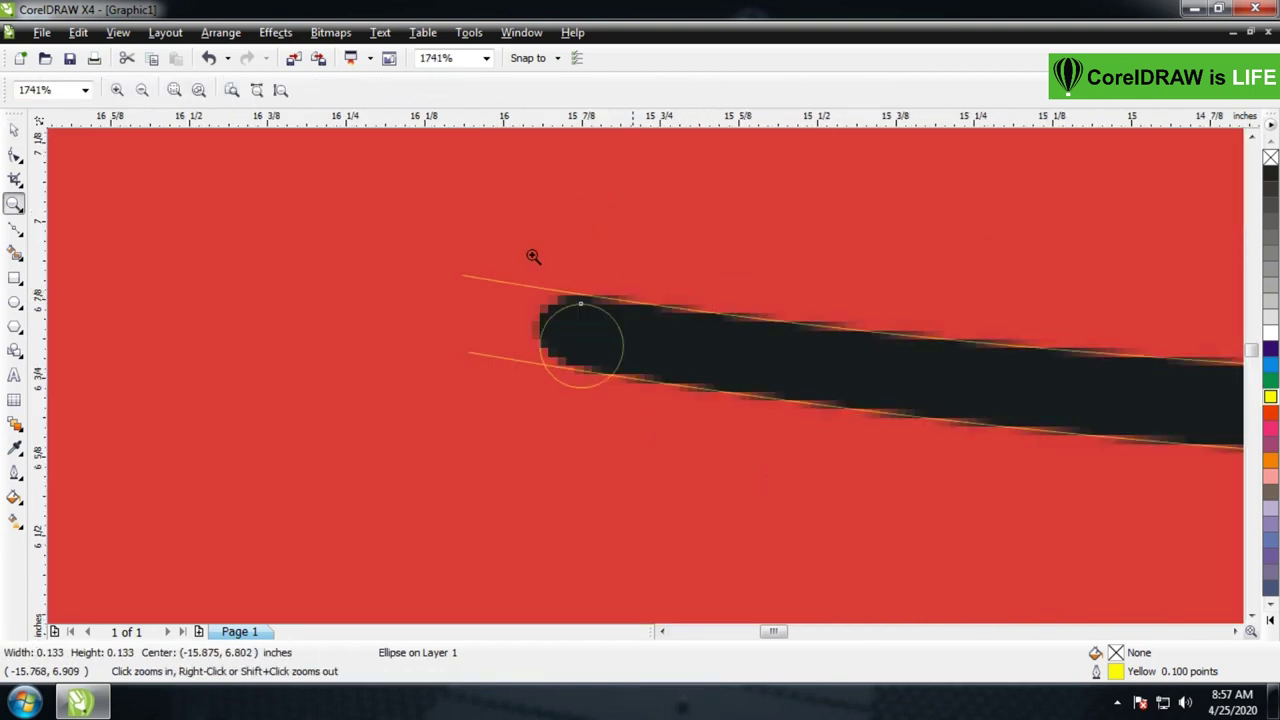
{"action": "left_click", "coordinate": [14, 130]}
{"action": "left_click_drag", "start_coordinate": [594, 359], "coordinate": [594, 346]}
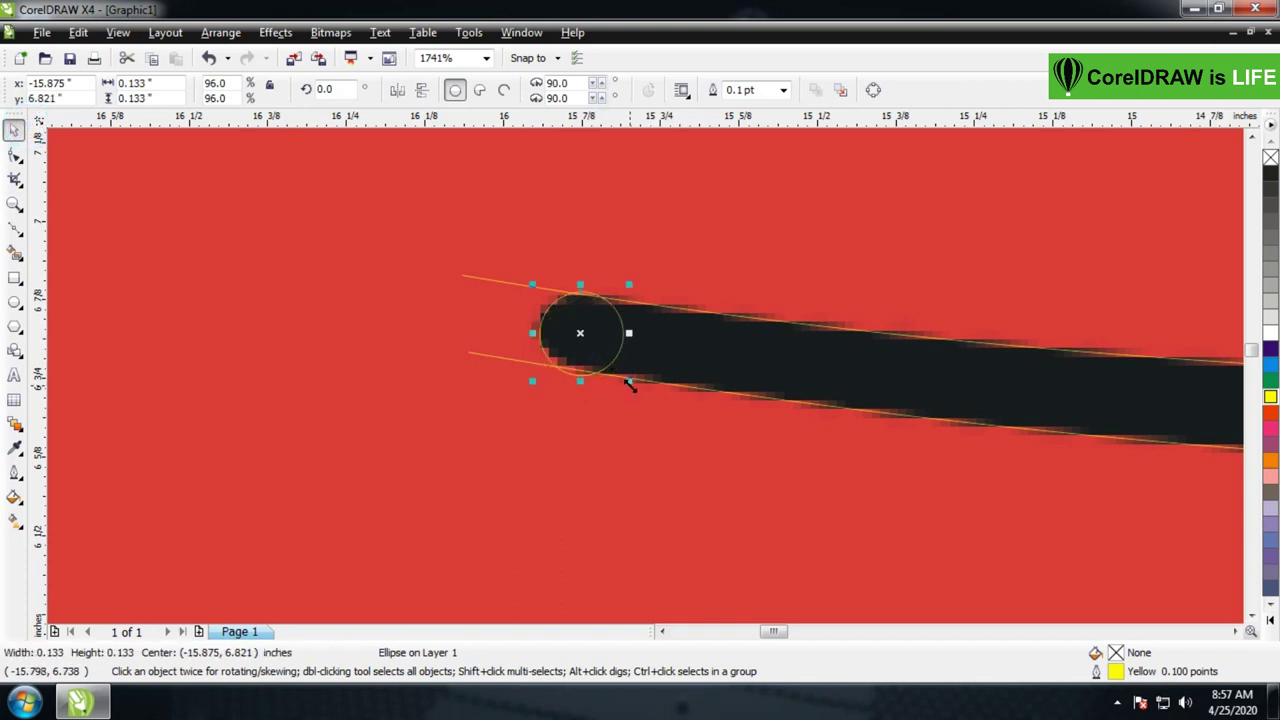
{"action": "left_click_drag", "start_coordinate": [628, 385], "coordinate": [624, 378]}
Duplicate the top stripe's circle onto the middle stripe's left end and enlarge it slightly to touch both edge curves
{"action": "key", "text": "z"}
{"action": "left_click_drag", "start_coordinate": [489, 263], "coordinate": [754, 463]}
{"action": "right_click", "coordinate": [656, 386]}
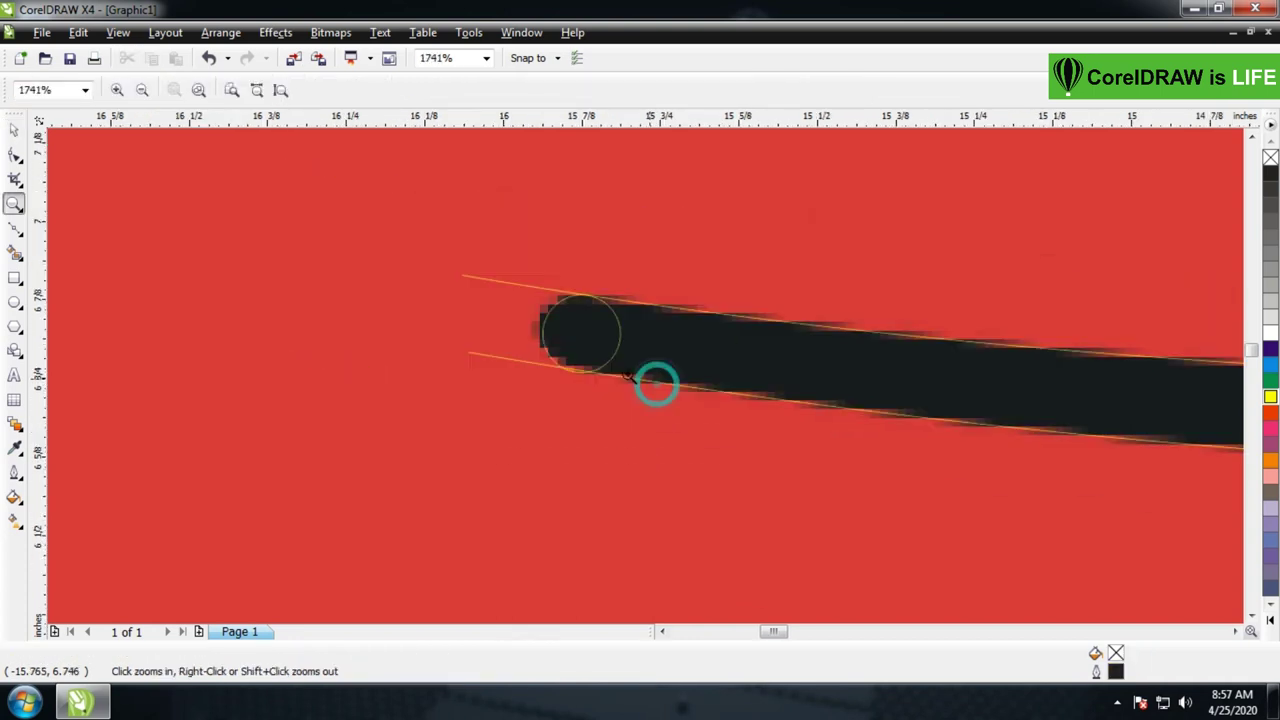
{"action": "right_click", "coordinate": [645, 375]}
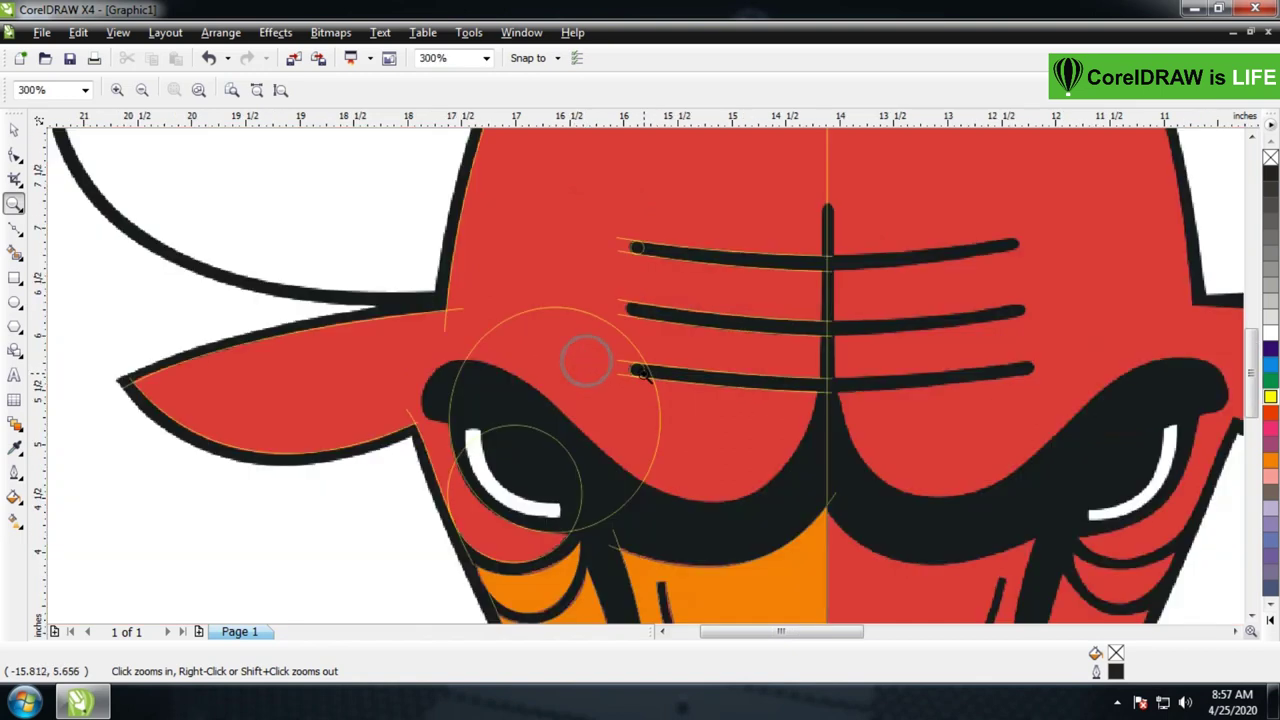
{"action": "left_click", "coordinate": [15, 131]}
{"action": "left_click", "coordinate": [638, 250]}
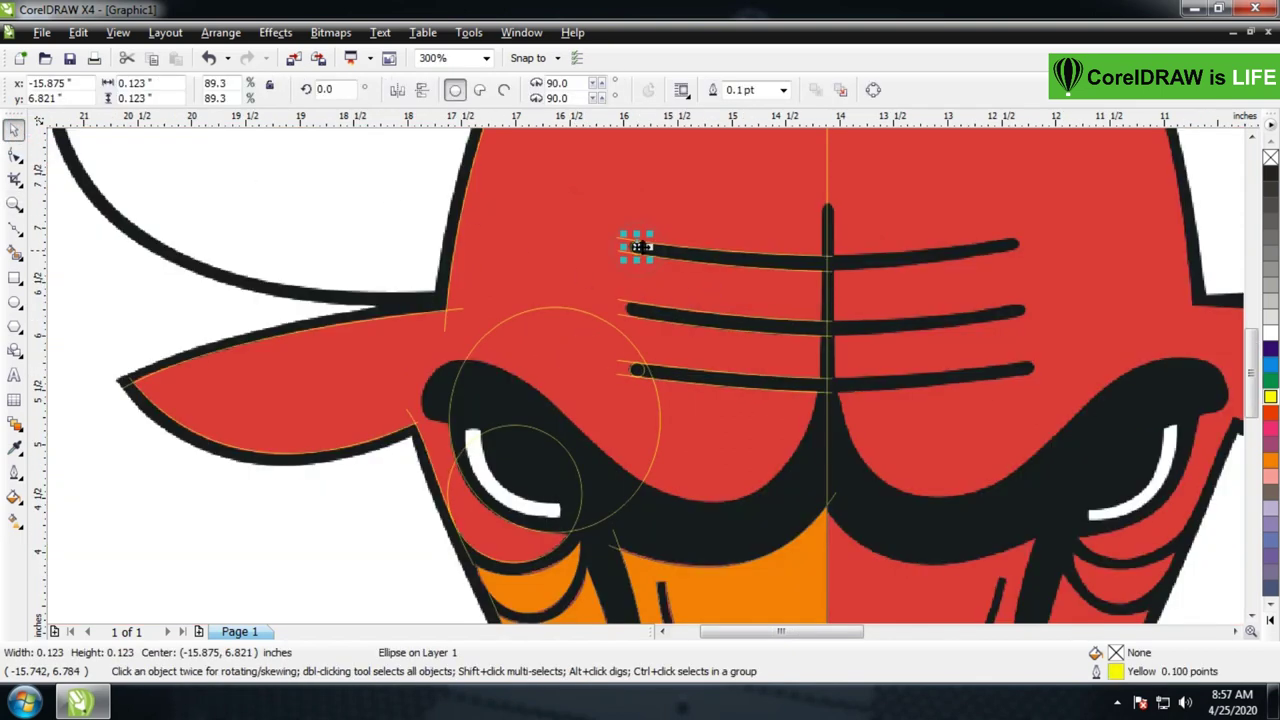
{"action": "left_click_drag", "start_coordinate": [640, 253], "coordinate": [643, 318]}
{"action": "key", "text": "z"}
{"action": "left_click_drag", "start_coordinate": [591, 274], "coordinate": [702, 354]}
{"action": "left_click", "coordinate": [12, 130]}
{"action": "mouse_move", "coordinate": [614, 369]}
{"action": "left_mouse_down"}
{"action": "mouse_move", "coordinate": [616, 340]}
{"action": "mouse_move", "coordinate": [600, 362]}
{"action": "left_mouse_up"}
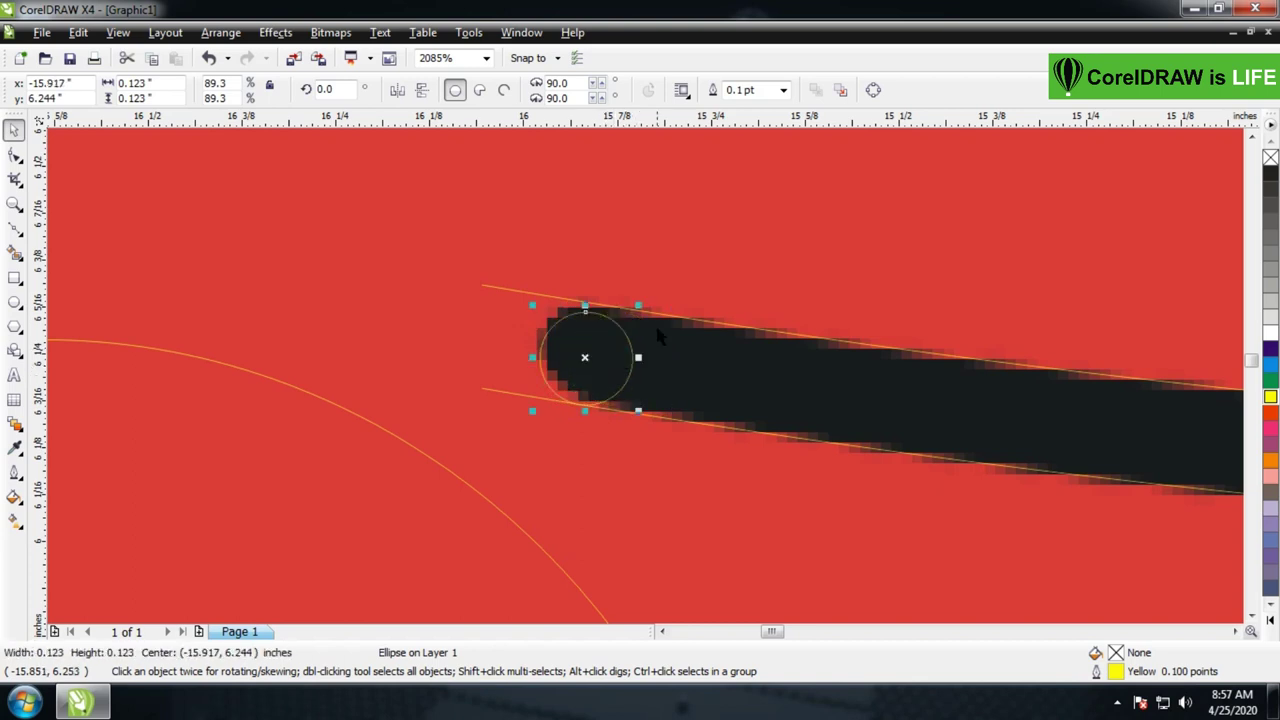
{"action": "left_click_drag", "start_coordinate": [640, 305], "coordinate": [647, 296]}
{"action": "key", "text": "Escape"}
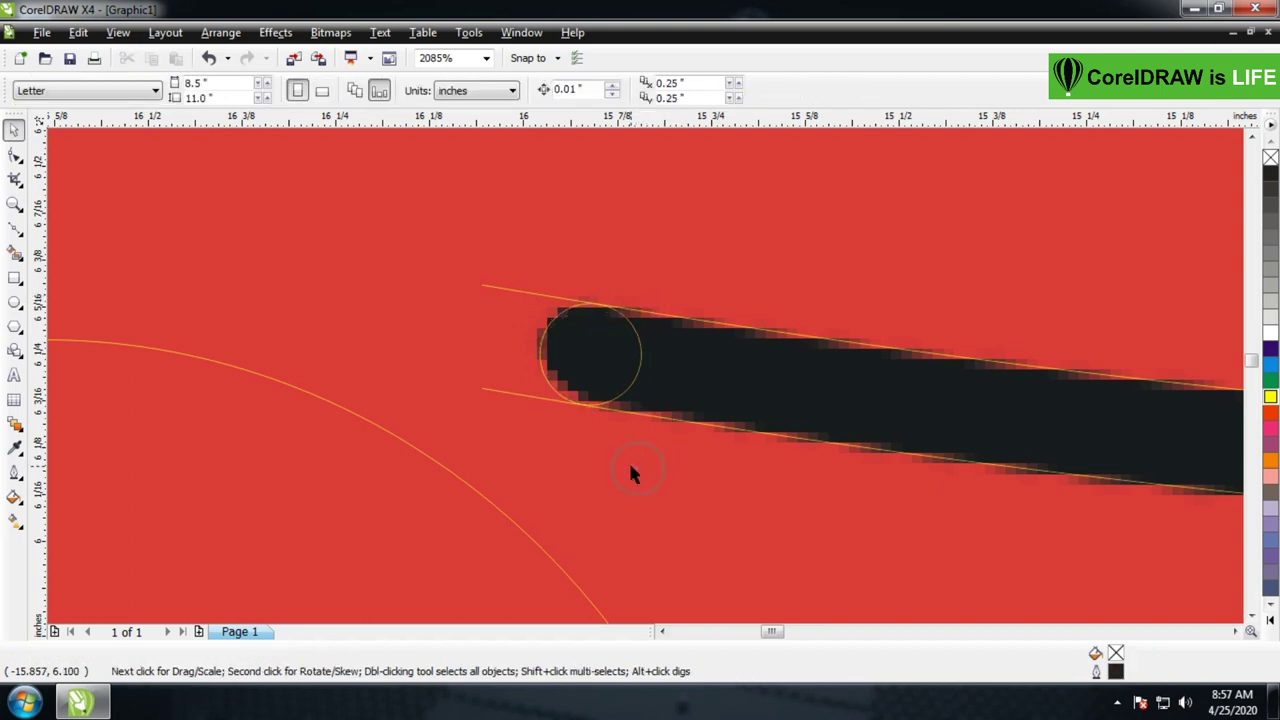
Duplicate the top stripe's end circle onto the rounded top of the vertical centre bar and nudge it into place
{"action": "scroll", "coordinate": [640, 375], "scroll_direction": "down", "scroll_amount": 5}
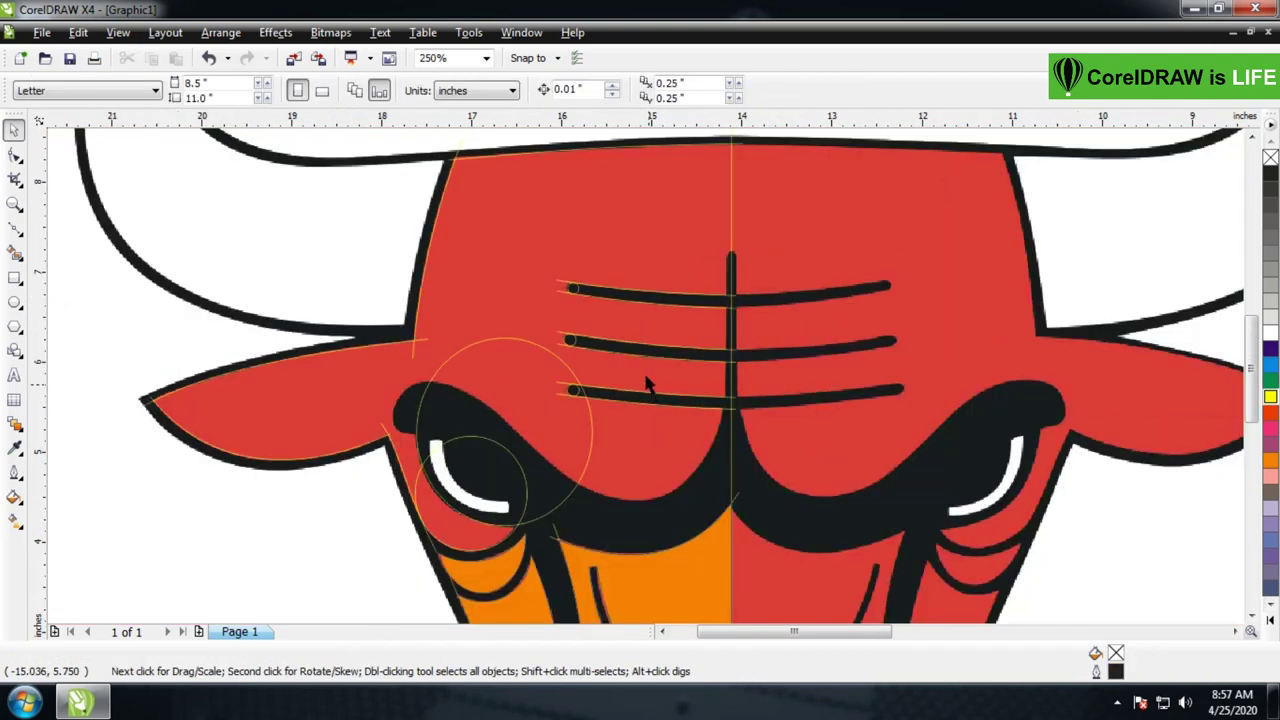
{"action": "scroll", "coordinate": [645, 385], "scroll_direction": "down", "scroll_amount": 2}
{"action": "key", "text": "z"}
{"action": "left_click_drag", "start_coordinate": [573, 228], "coordinate": [796, 378]}
{"action": "left_click", "coordinate": [13, 131]}
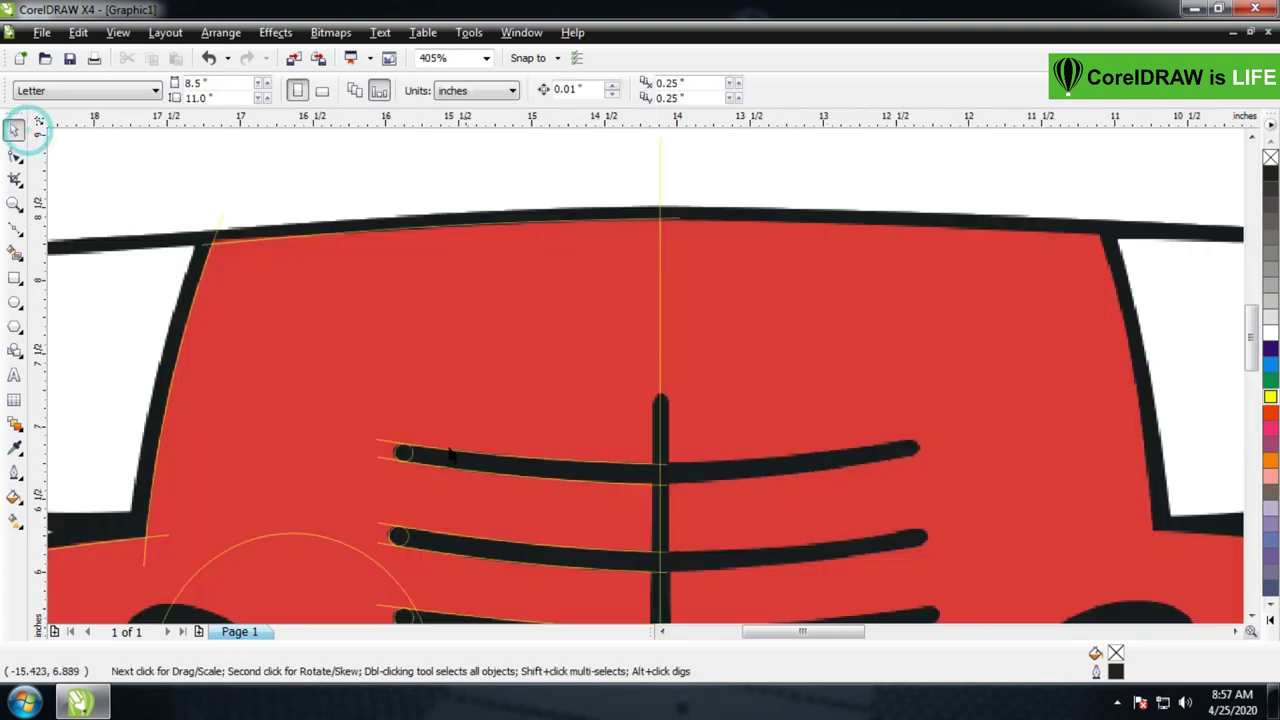
{"action": "left_click_drag", "start_coordinate": [400, 452], "coordinate": [661, 403]}
{"action": "key", "text": "z"}
{"action": "left_click_drag", "start_coordinate": [594, 366], "coordinate": [740, 468]}
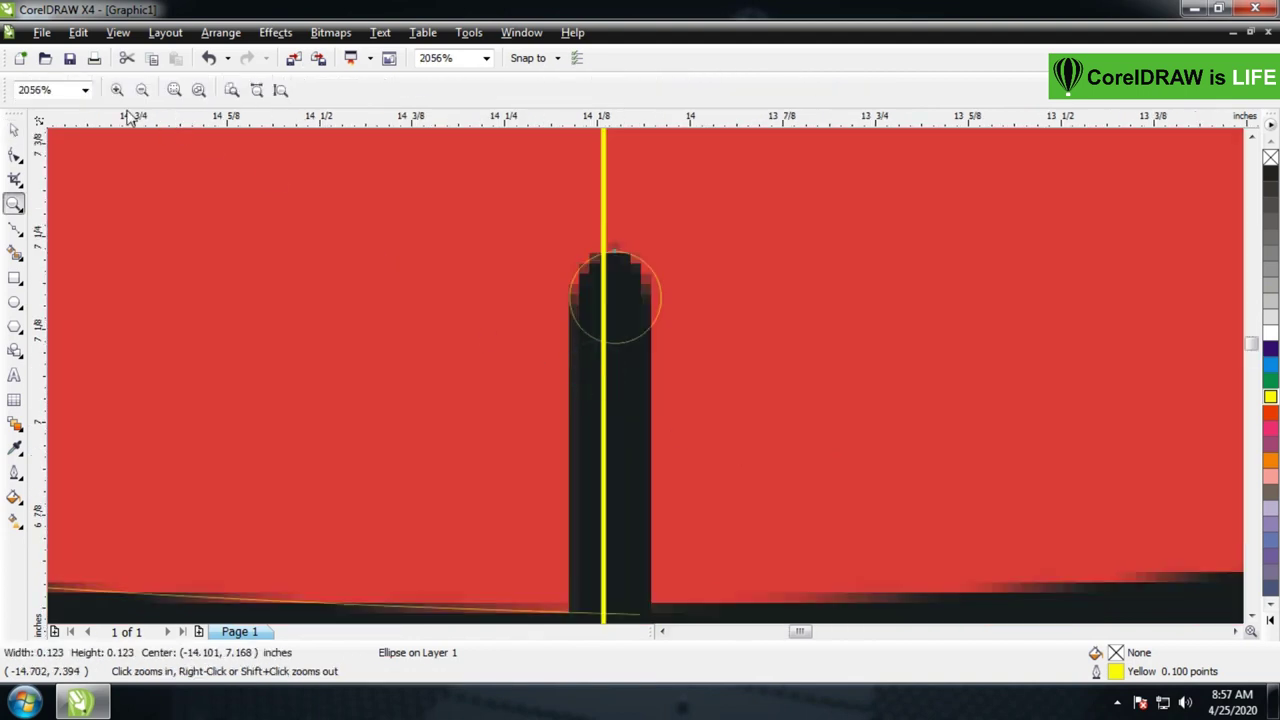
{"action": "left_click", "coordinate": [14, 133]}
{"action": "key", "text": "ctrl+Left"}
{"action": "left_click_drag", "start_coordinate": [640, 294], "coordinate": [637, 297]}
{"action": "key", "text": "Escape"}
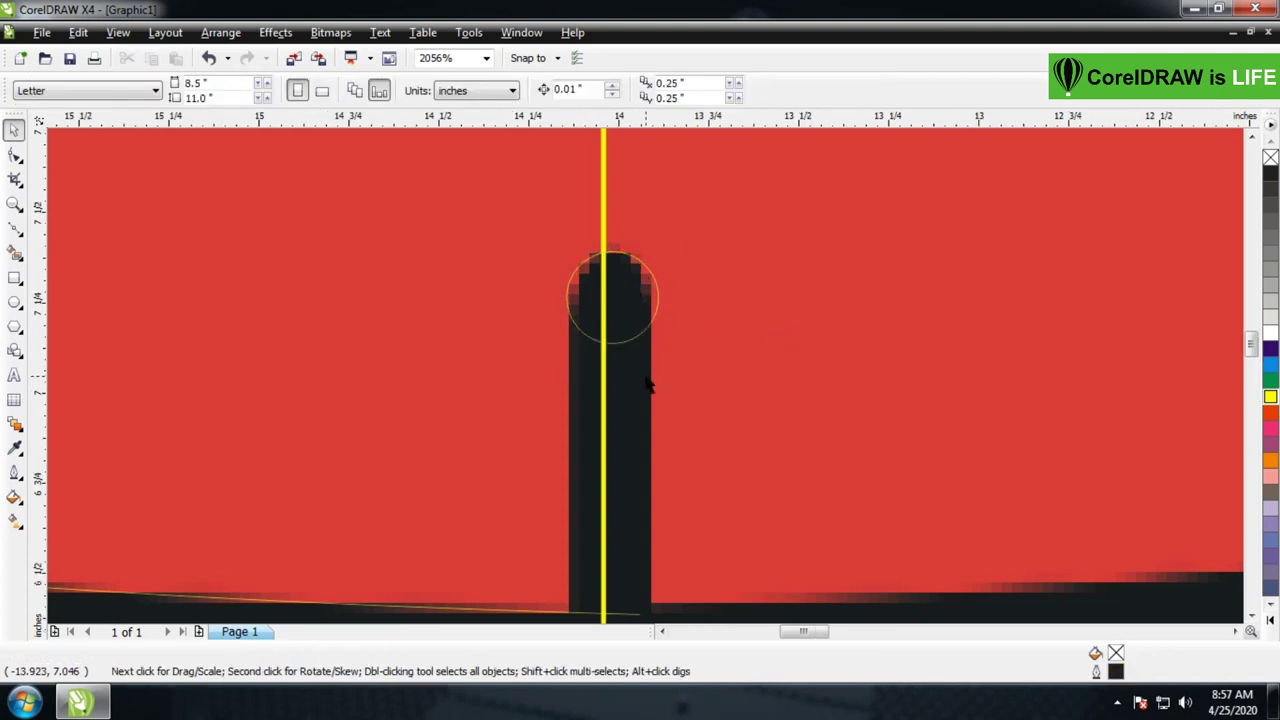
Duplicate the top stripe's upper edge curve above the stripe and convert the copy to a straight line
{"action": "scroll", "coordinate": [643, 370], "scroll_direction": "down", "scroll_amount": 3}
{"action": "scroll", "coordinate": [643, 370], "scroll_direction": "down", "scroll_amount": 2}
{"action": "key", "text": "z"}
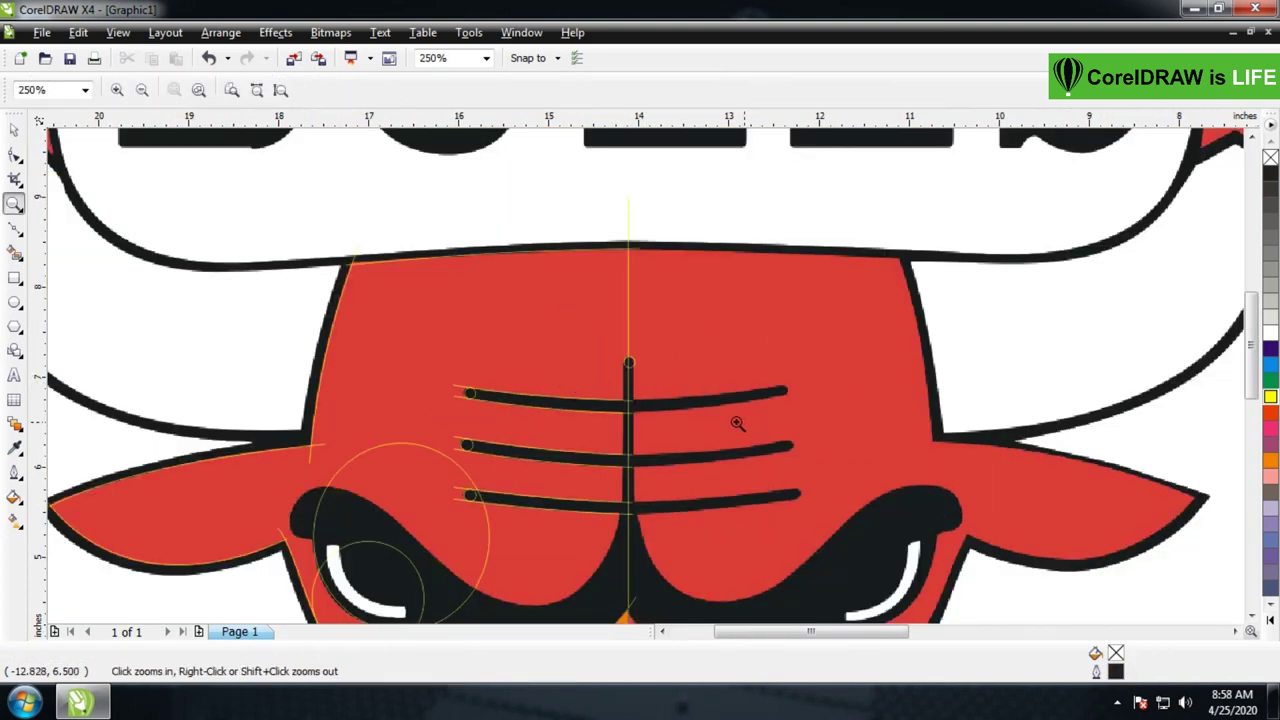
{"action": "scroll", "coordinate": [653, 419], "scroll_direction": "up", "scroll_amount": 3}
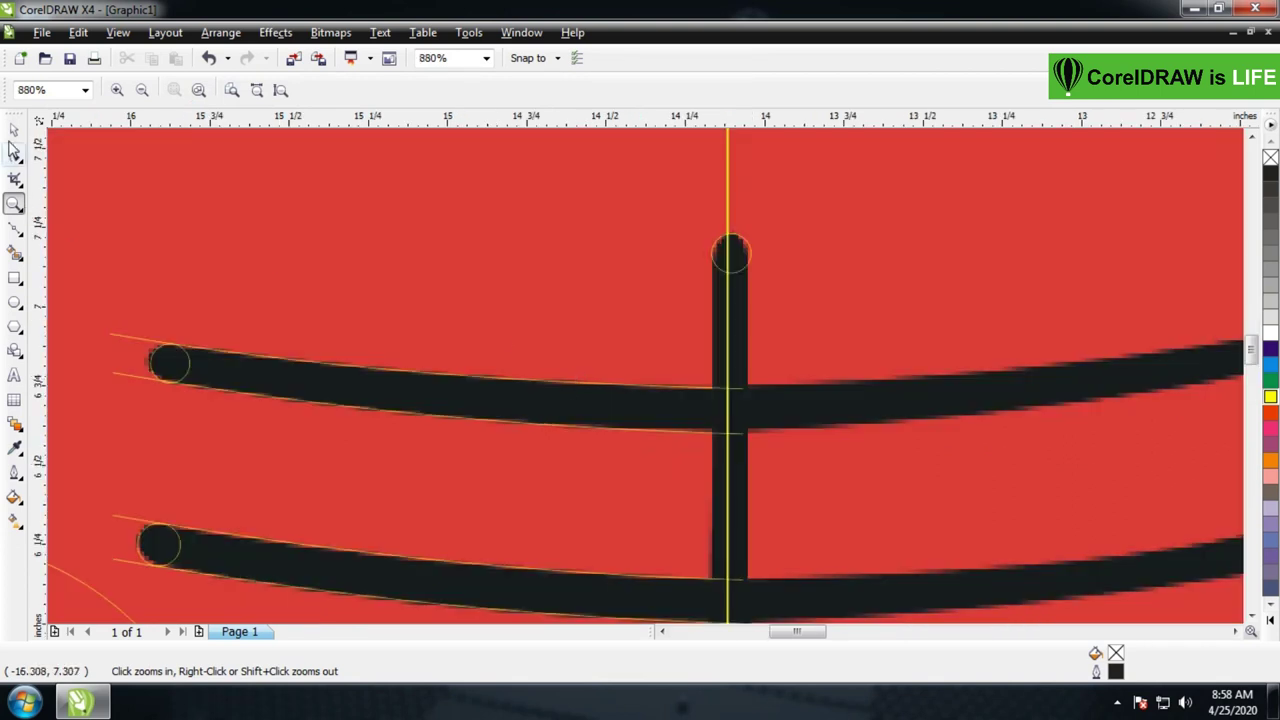
{"action": "left_click", "coordinate": [14, 130]}
{"action": "left_click_drag", "start_coordinate": [441, 373], "coordinate": [724, 336]}
{"action": "left_click", "coordinate": [14, 155]}
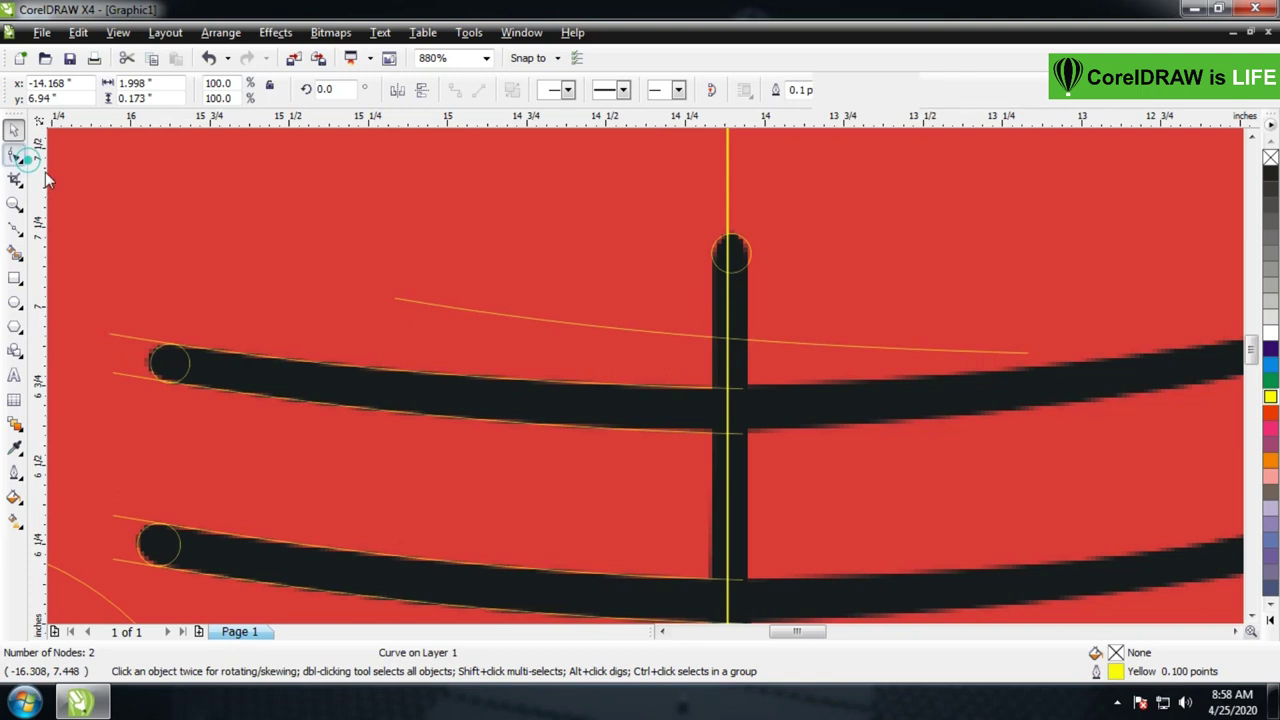
{"action": "right_click", "coordinate": [538, 316]}
{"action": "left_click", "coordinate": [591, 380]}
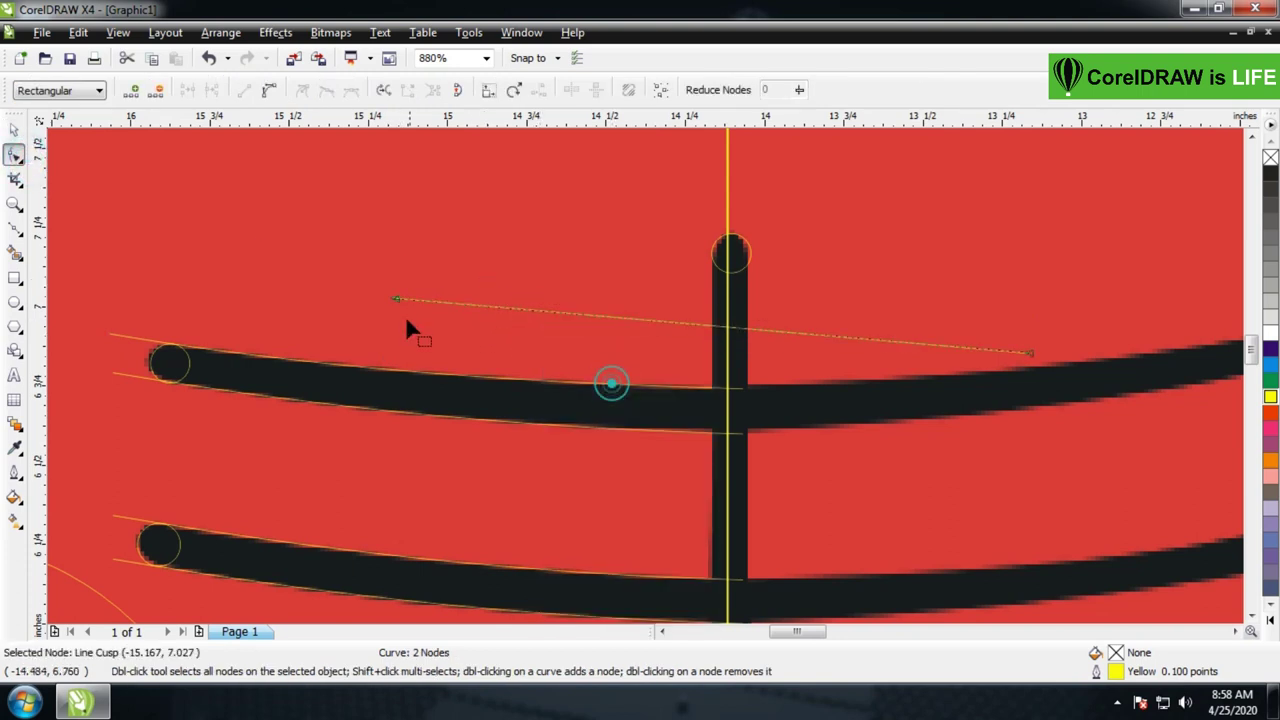
Move the straight line's end nodes so it follows the vertical bar's left edge from its top down into the top stripe
{"action": "mouse_move", "coordinate": [396, 300]}
{"action": "left_mouse_down"}
{"action": "mouse_move", "coordinate": [751, 299]}
{"action": "mouse_move", "coordinate": [700, 253]}
{"action": "left_mouse_up"}
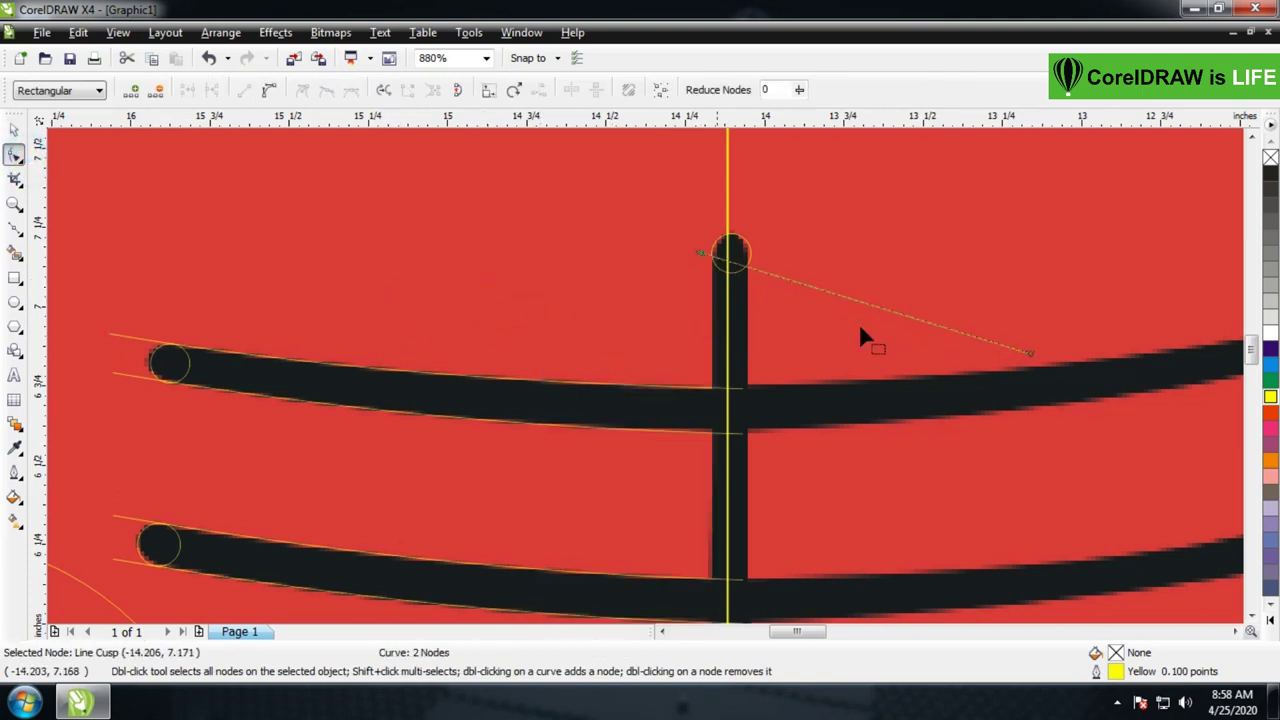
{"action": "left_click_drag", "start_coordinate": [1036, 366], "coordinate": [748, 424]}
{"action": "left_click_drag", "start_coordinate": [703, 260], "coordinate": [711, 231]}
{"action": "left_click_drag", "start_coordinate": [707, 405], "coordinate": [712, 404]}
Duplicate the vertical line along the bar's left edge between the top and middle stripes and between the middle and lowest stripes
{"action": "key", "text": "z"}
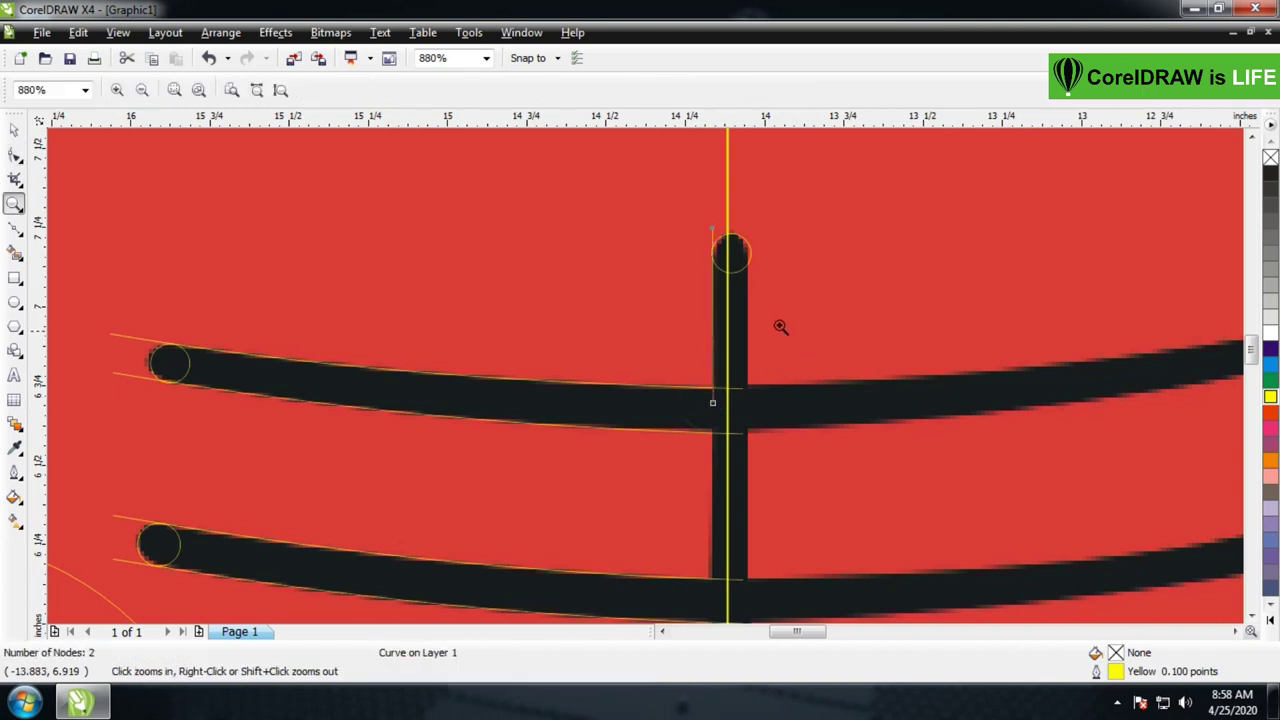
{"action": "left_click_drag", "start_coordinate": [664, 209], "coordinate": [846, 449]}
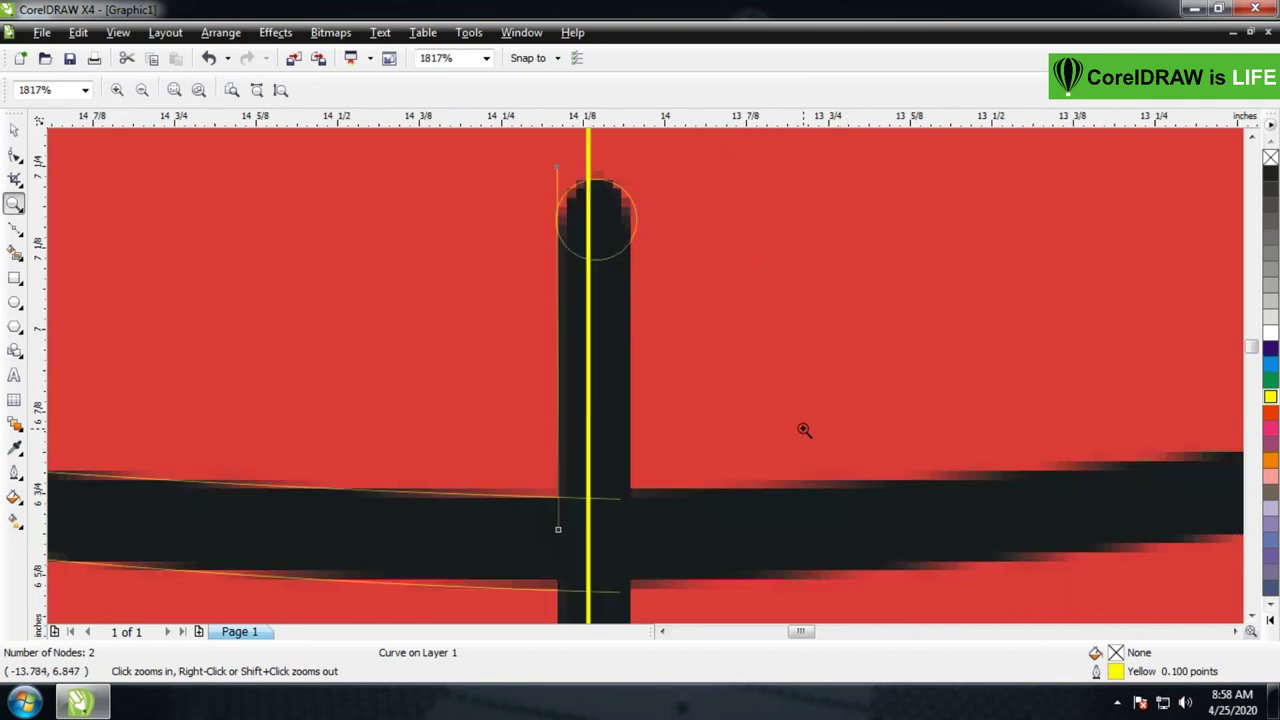
{"action": "right_click", "coordinate": [804, 430]}
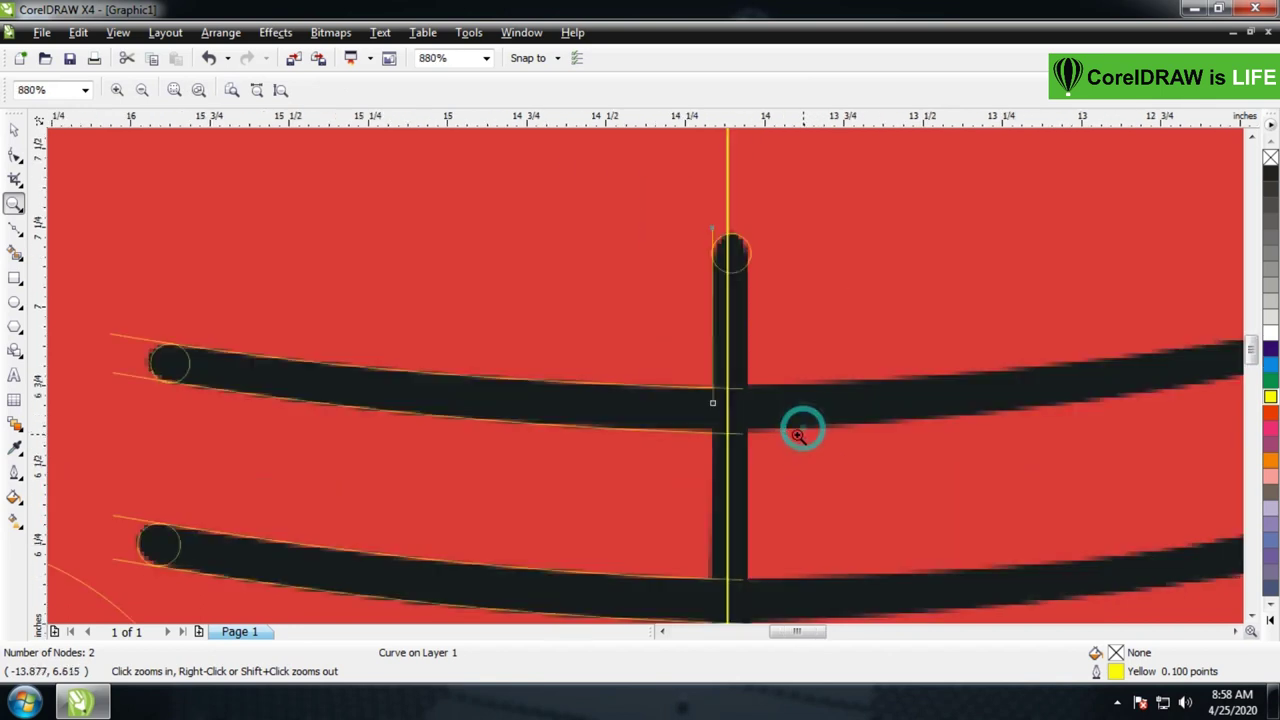
{"action": "left_click", "coordinate": [16, 130]}
{"action": "left_click_drag", "start_coordinate": [711, 313], "coordinate": [711, 500]}
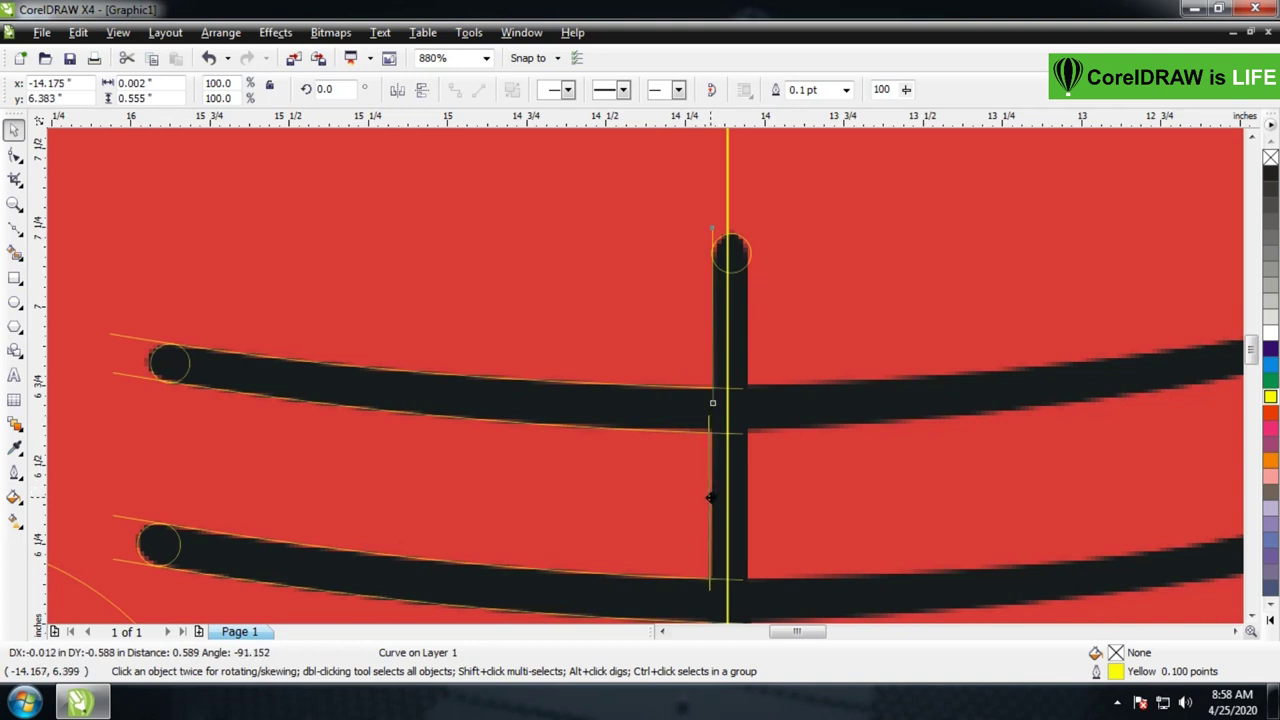
{"action": "key", "text": "F10"}
{"action": "left_click_drag", "start_coordinate": [1249, 350], "coordinate": [1249, 377]}
{"action": "left_click_drag", "start_coordinate": [709, 190], "coordinate": [709, 361]}
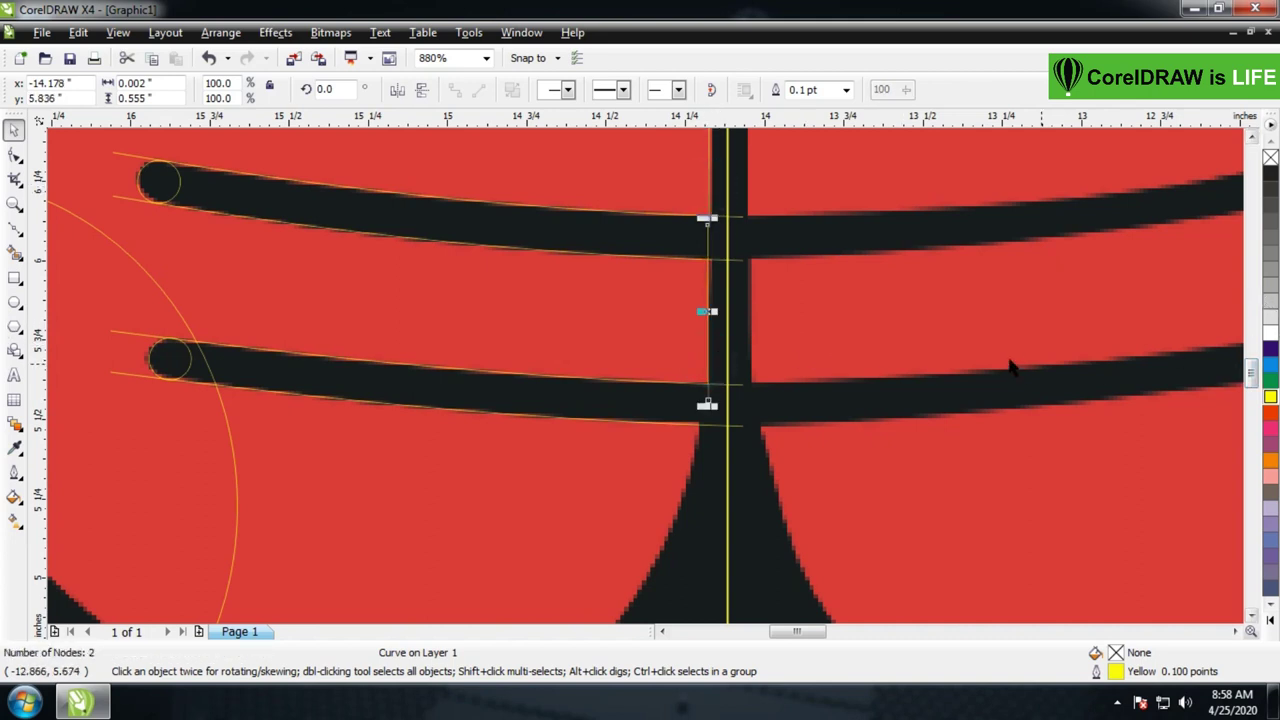
{"action": "scroll", "coordinate": [600, 350], "scroll_direction": "down", "scroll_amount": 2}
{"action": "key", "text": "z"}
{"action": "left_click_drag", "start_coordinate": [288, 326], "coordinate": [700, 500]}
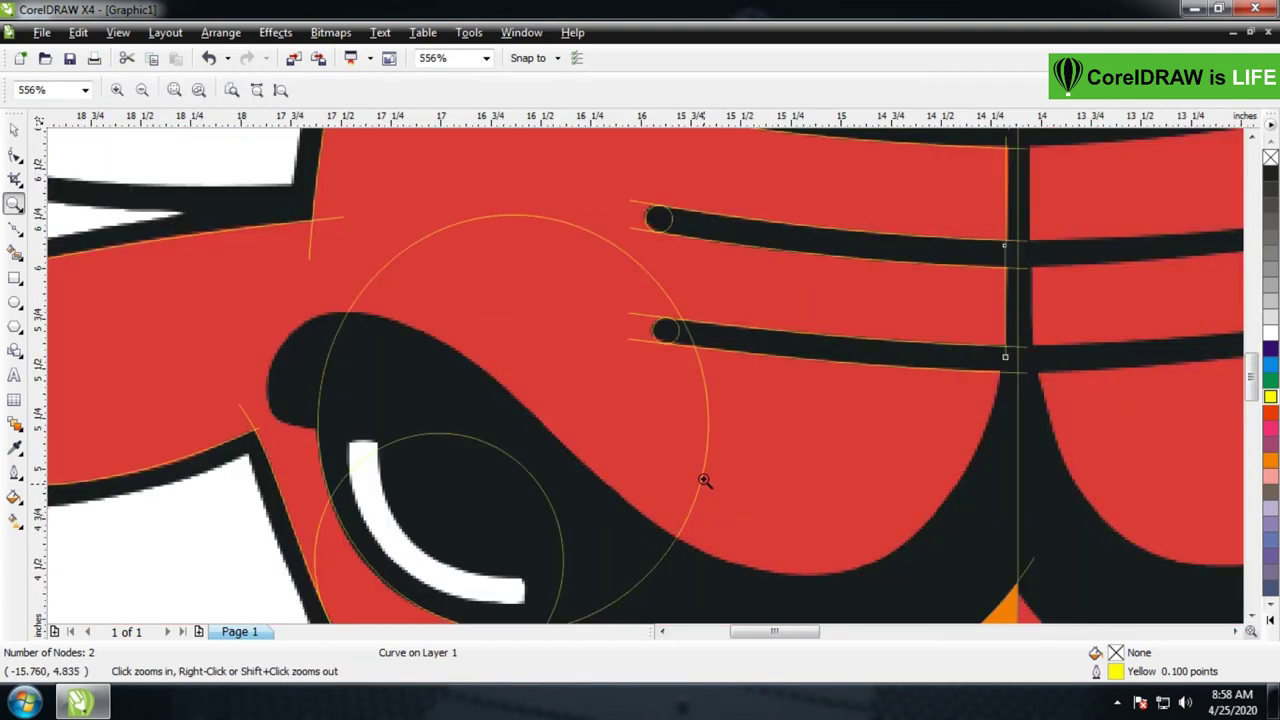
Draw a five-node Bezier path from the eyebrow's lower outer corner along its upper edge to the vertical bar's base
{"action": "left_click", "coordinate": [14, 228]}
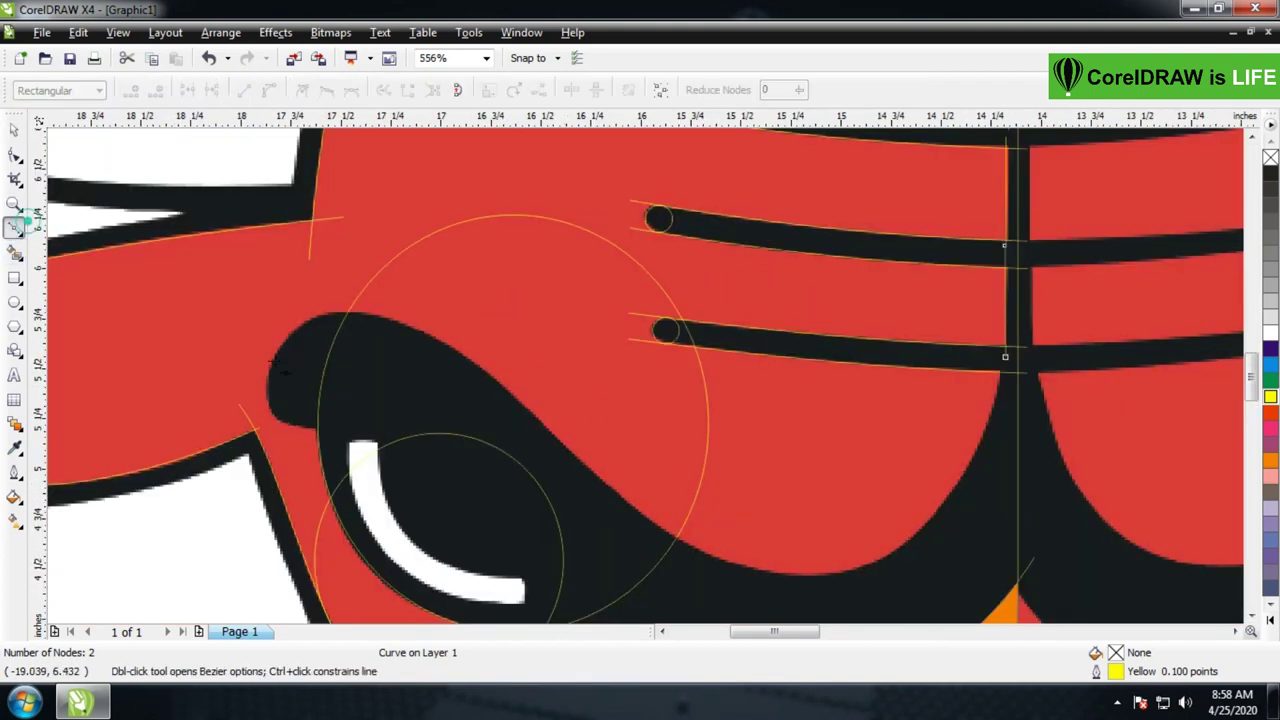
{"action": "left_click", "coordinate": [328, 432]}
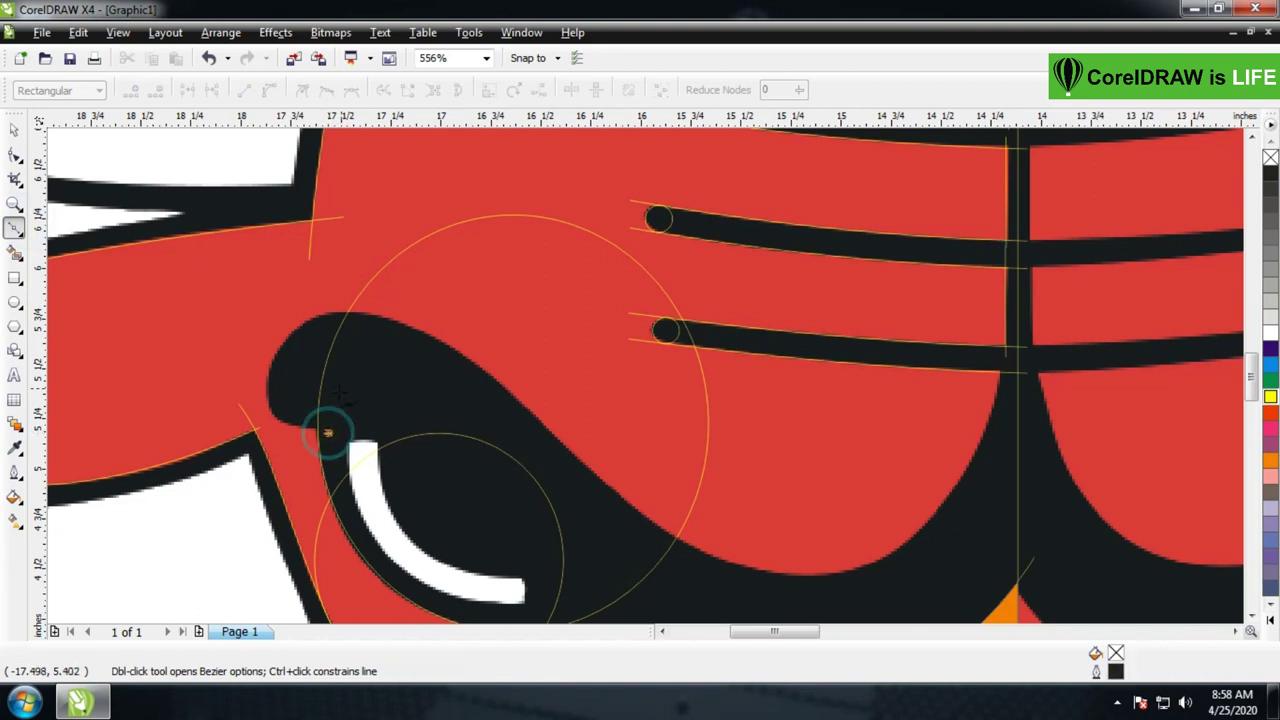
{"action": "left_click", "coordinate": [269, 377]}
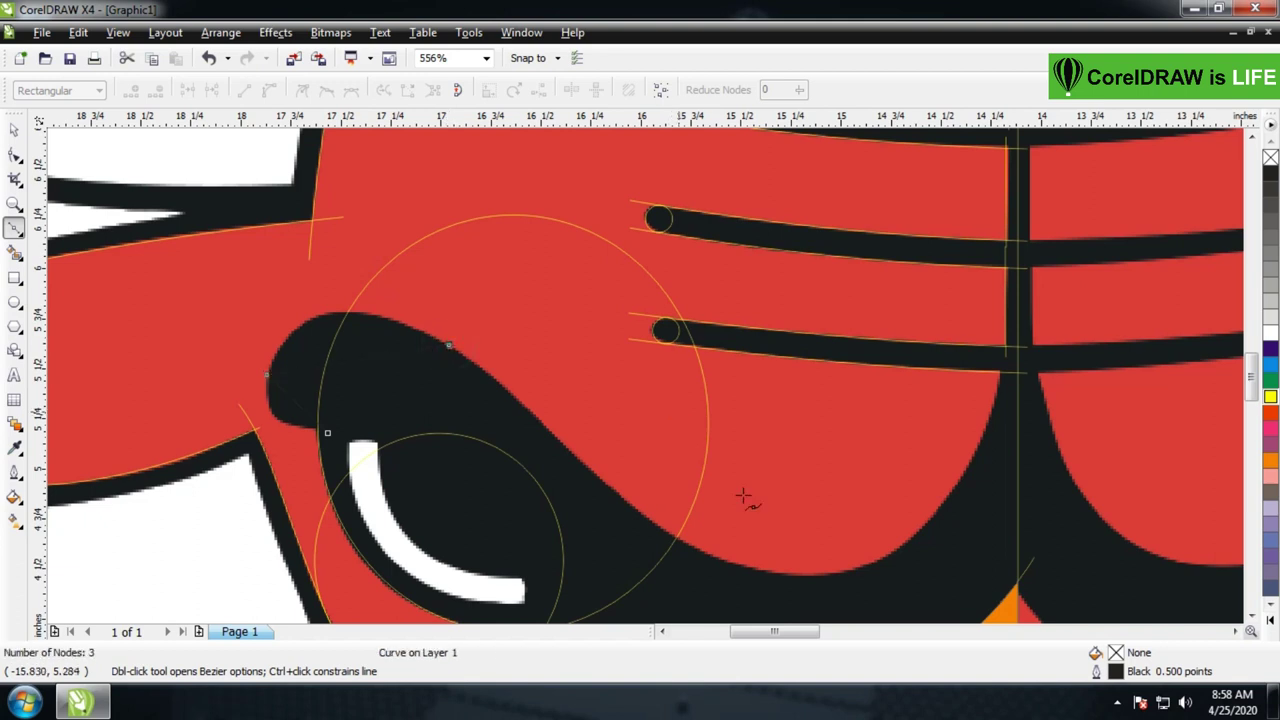
{"action": "left_click", "coordinate": [697, 550]}
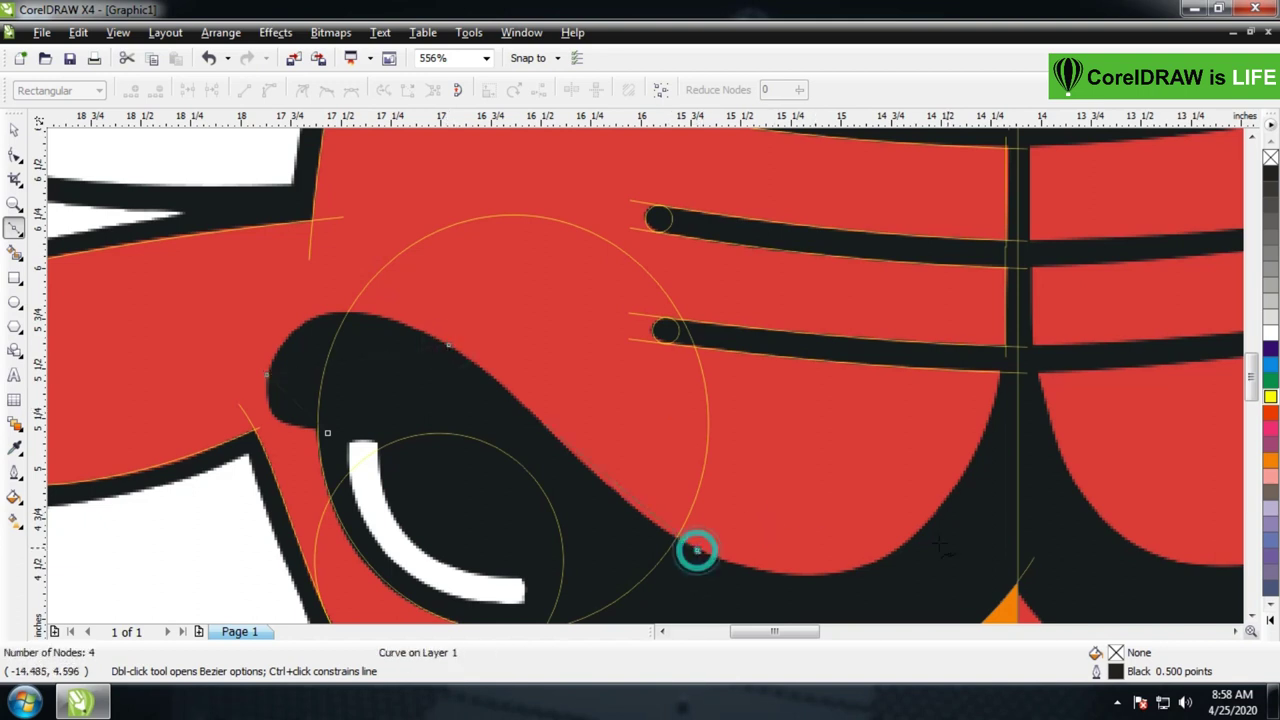
{"action": "left_click", "coordinate": [1002, 366]}
Give the new eyebrow path a yellow 0.1 pt outline
{"action": "left_click", "coordinate": [14, 130]}
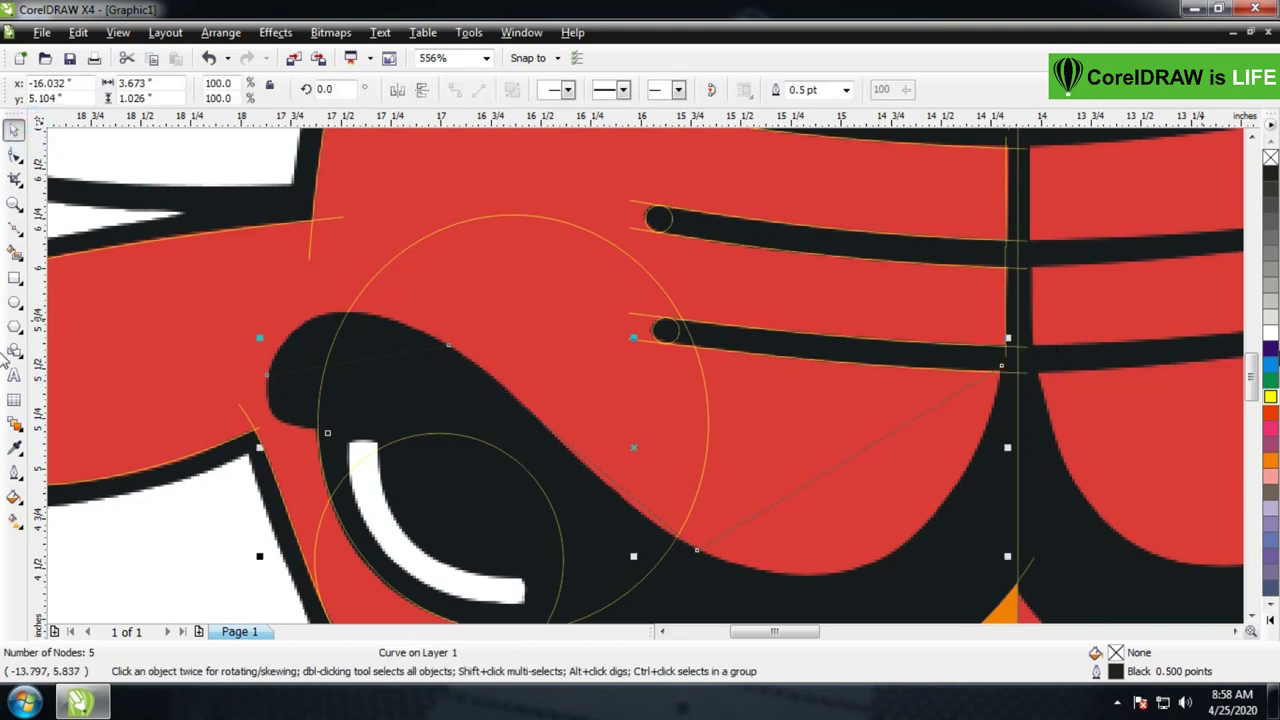
{"action": "right_click", "coordinate": [1270, 396]}
{"action": "left_click", "coordinate": [818, 92]}
{"action": "type", "text": ".1"}
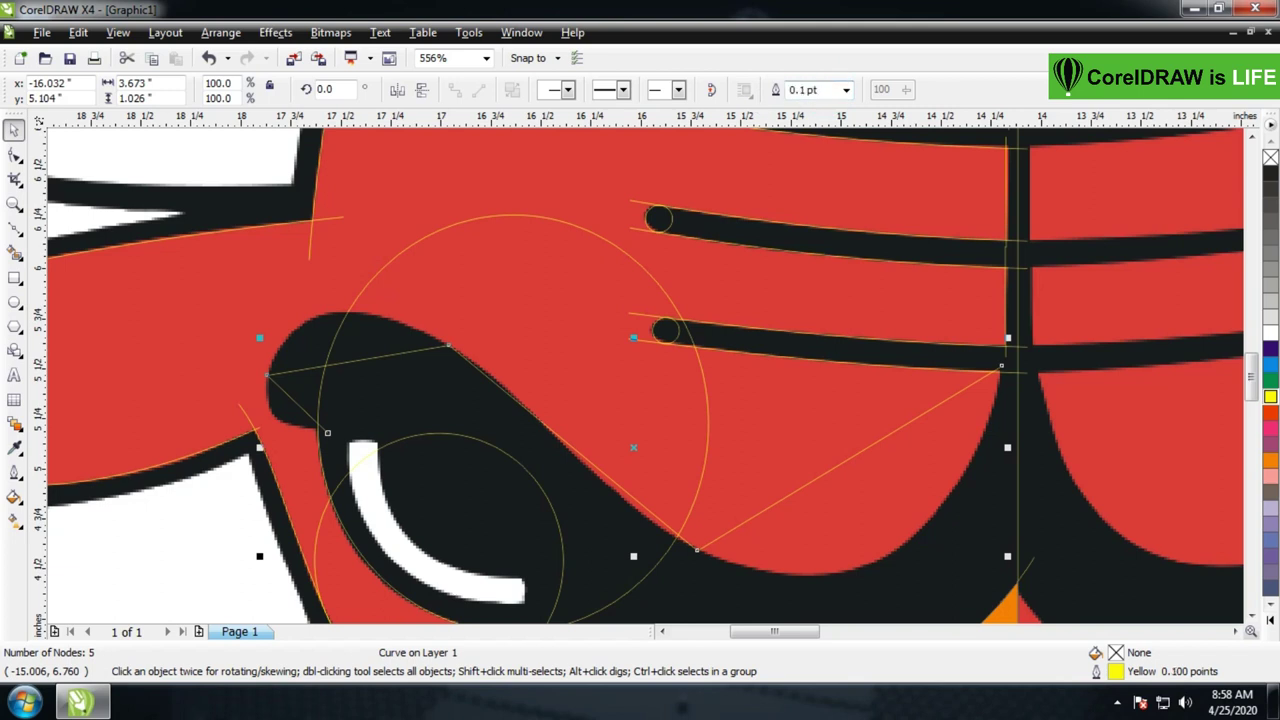
Convert the eyebrow path's first segment to a curve and bend it around the brow's lower outer corner
{"action": "left_click", "coordinate": [15, 155]}
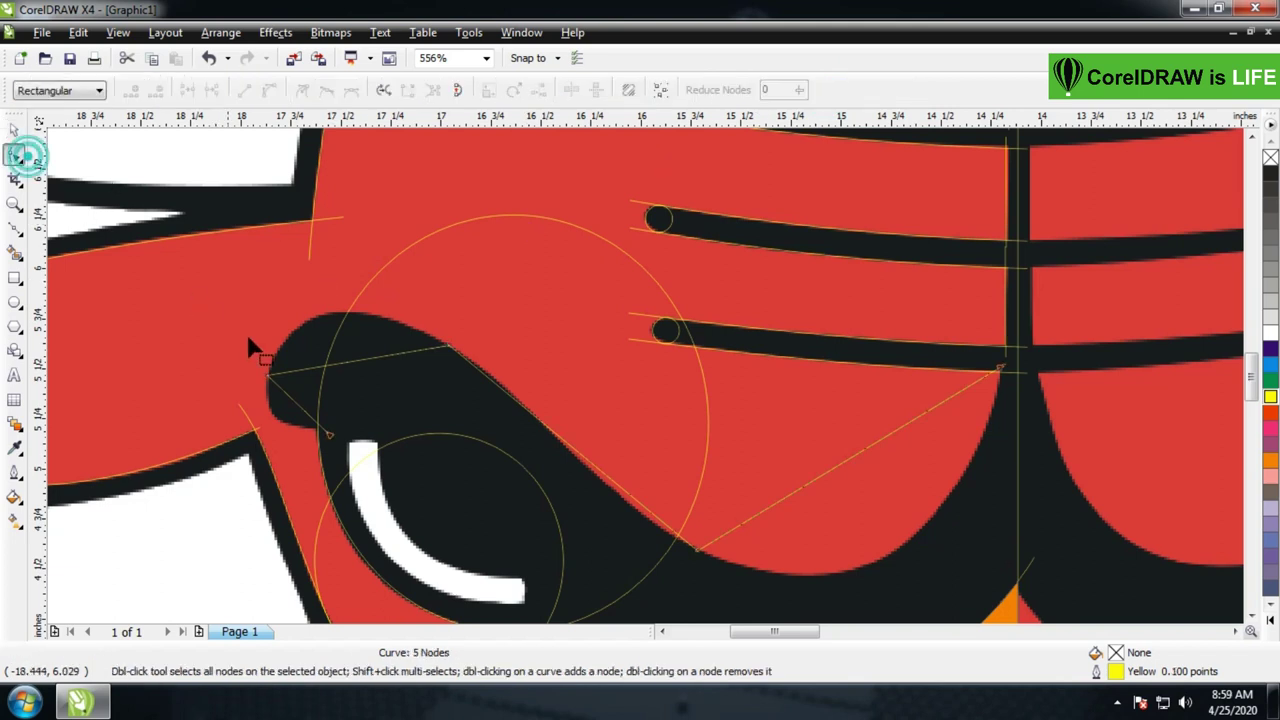
{"action": "right_click", "coordinate": [303, 418]}
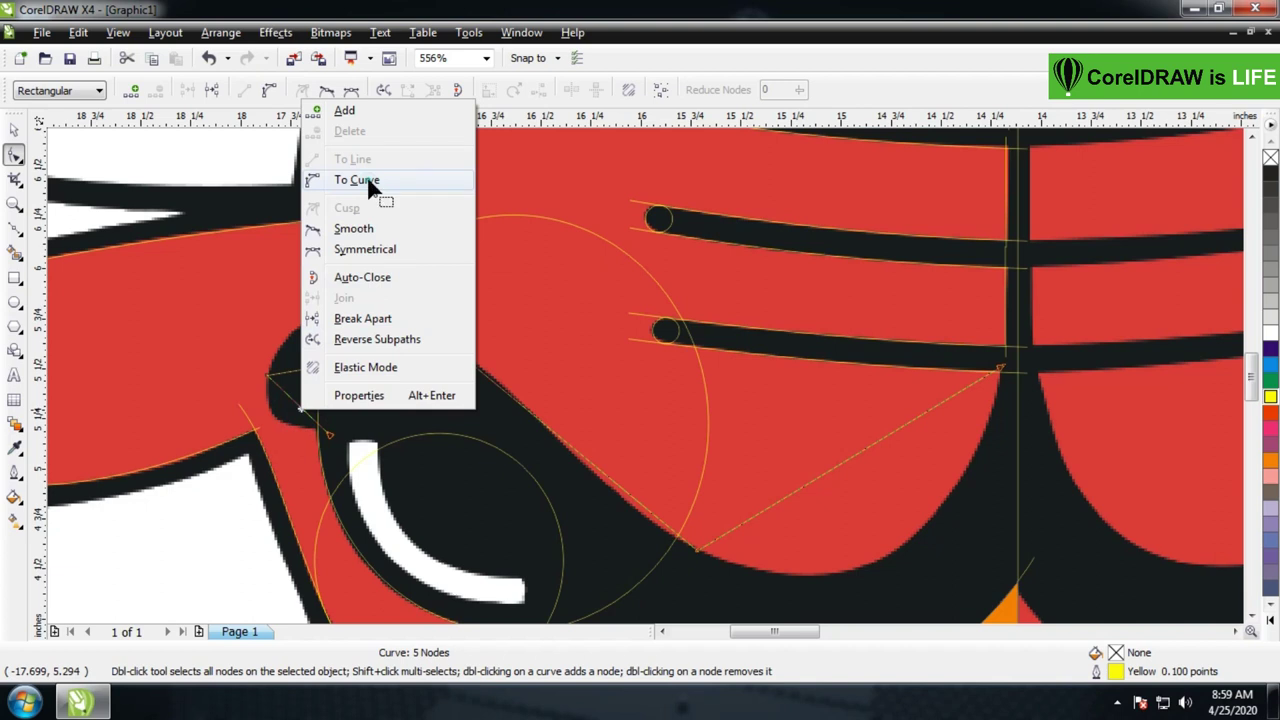
{"action": "left_click", "coordinate": [367, 176]}
{"action": "left_click_drag", "start_coordinate": [290, 398], "coordinate": [322, 431]}
Convert the eyebrow path's second segment to a curve and shape it over the brow's rounded upper end
{"action": "left_click", "coordinate": [350, 388]}
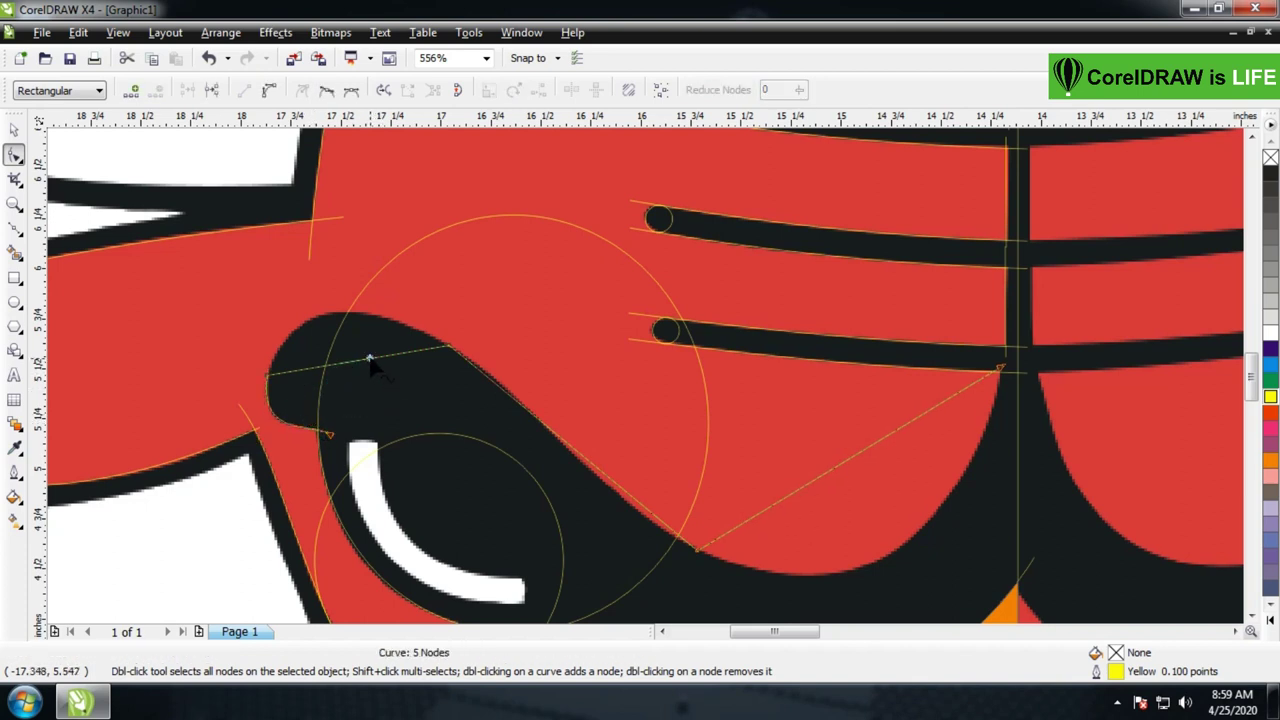
{"action": "right_click", "coordinate": [369, 362]}
{"action": "left_click", "coordinate": [432, 436]}
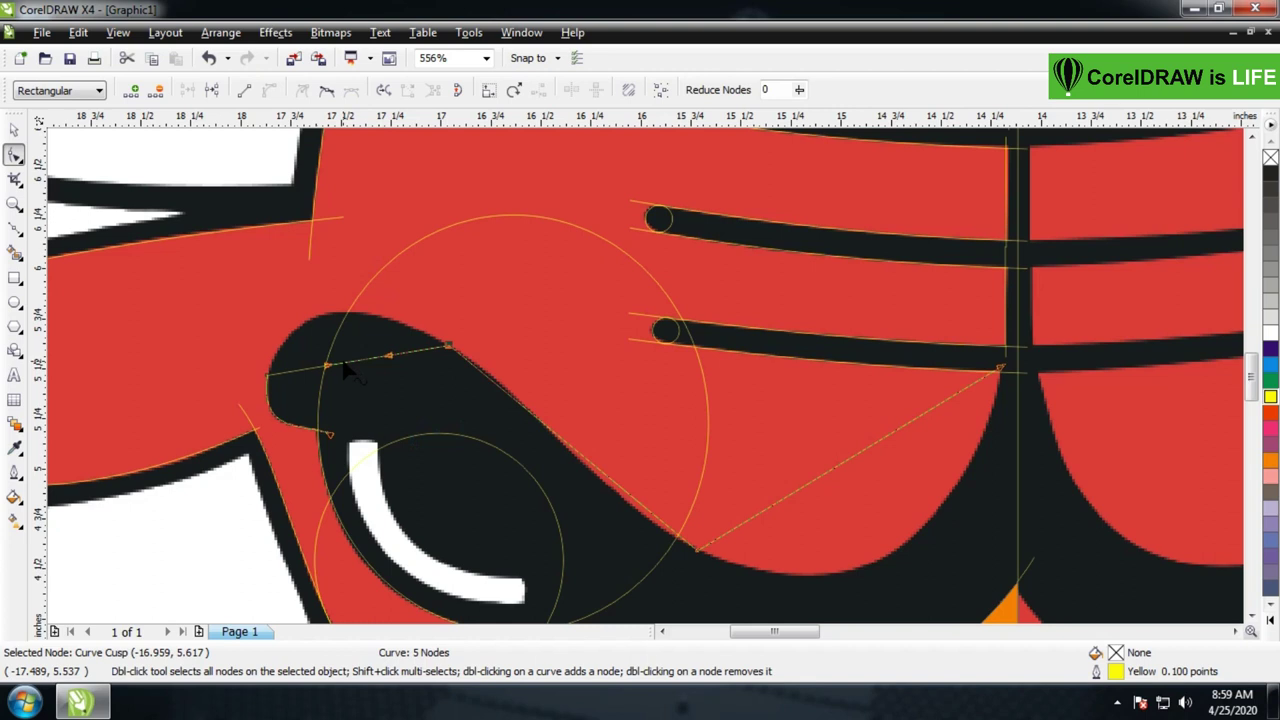
{"action": "left_click_drag", "start_coordinate": [328, 366], "coordinate": [296, 269]}
{"action": "left_click_drag", "start_coordinate": [391, 360], "coordinate": [424, 340]}
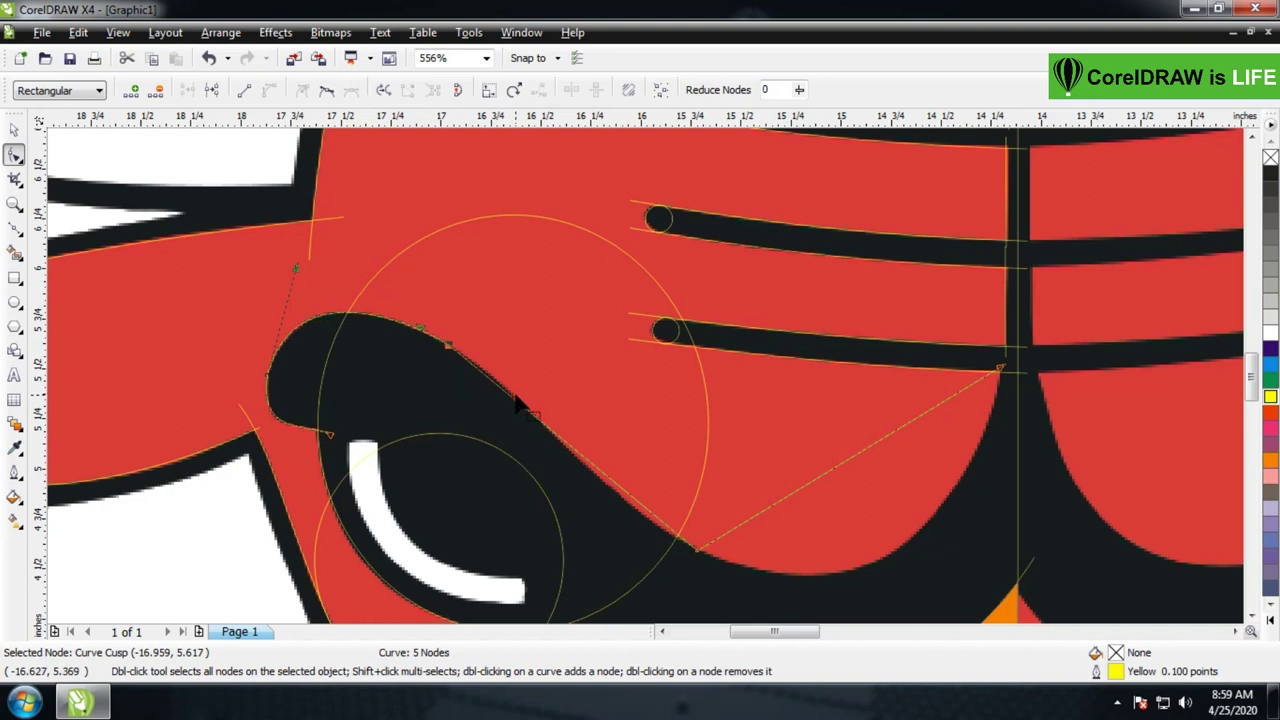
Convert the eyebrow path's third segment to a curve and fit it to the brow's descending edge
{"action": "right_click", "coordinate": [517, 404]}
{"action": "left_click", "coordinate": [578, 170]}
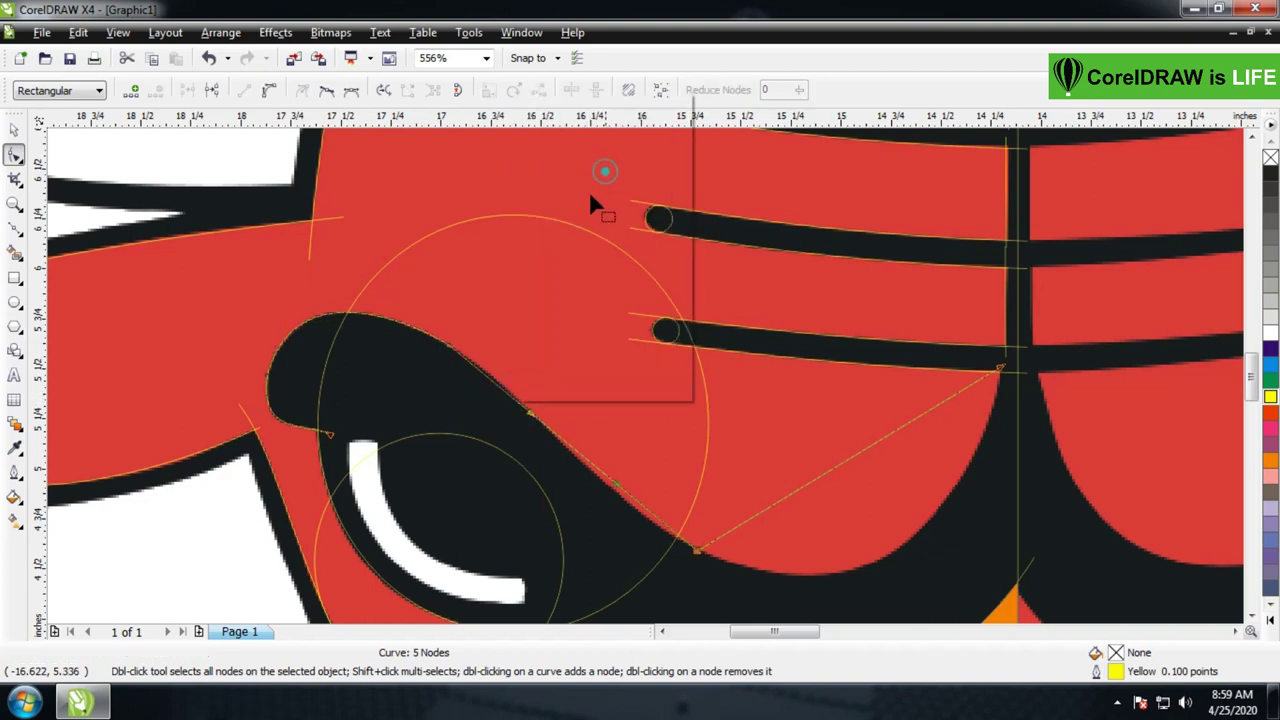
{"action": "left_click", "coordinate": [528, 414]}
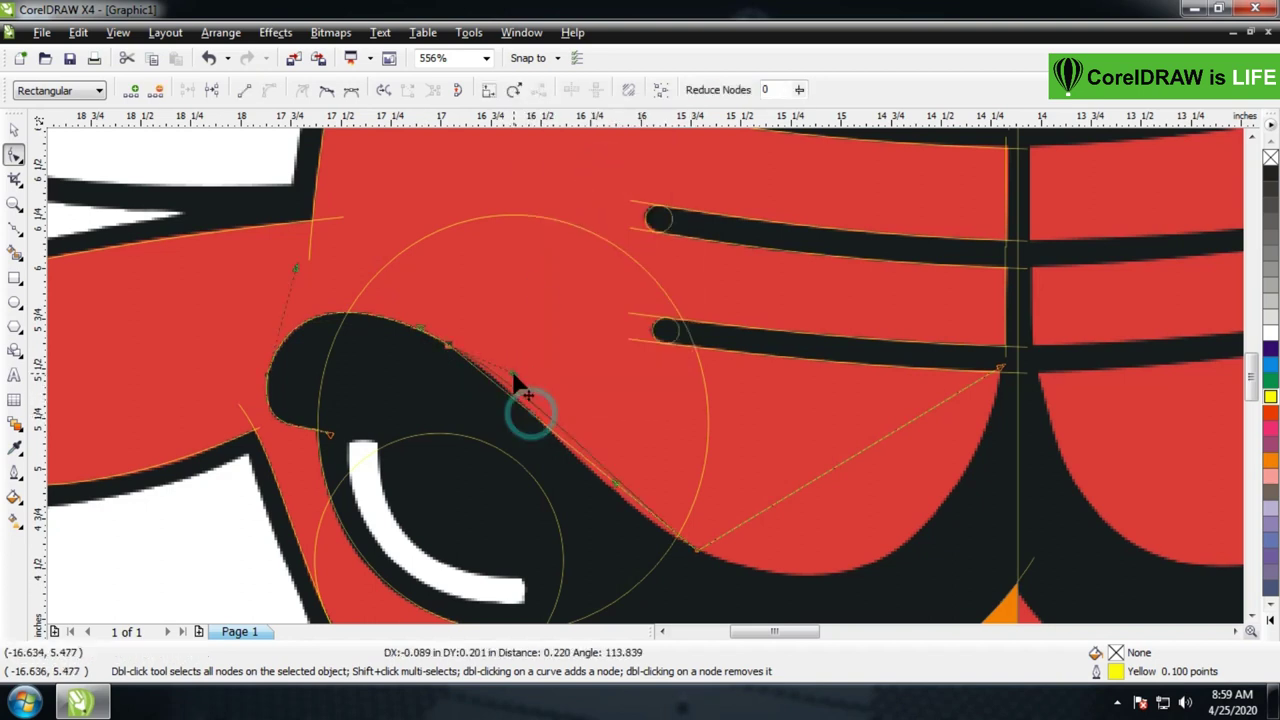
{"action": "left_click_drag", "start_coordinate": [614, 486], "coordinate": [596, 500]}
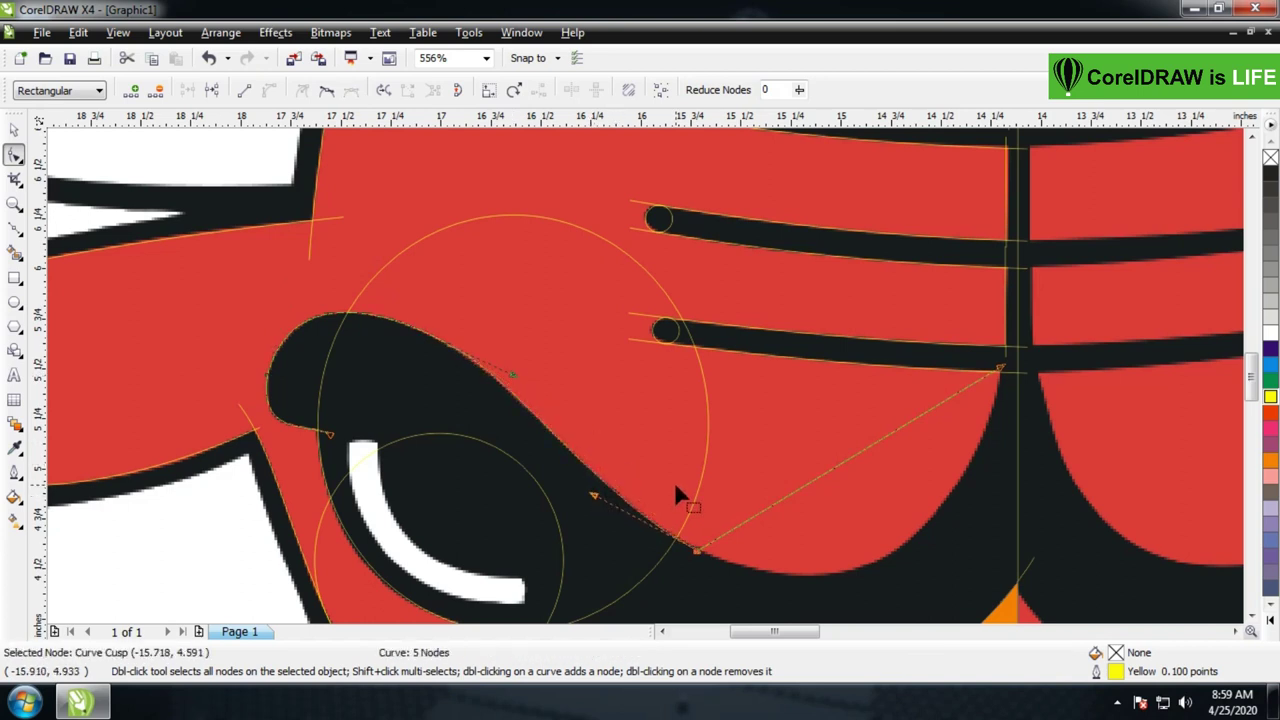
Convert the eyebrow path's last segment to a curve and fit it to the brow's dip and rise to the vertical bar
{"action": "right_click", "coordinate": [754, 523]}
{"action": "left_click", "coordinate": [866, 285]}
{"action": "left_click_drag", "start_coordinate": [798, 490], "coordinate": [865, 520]}
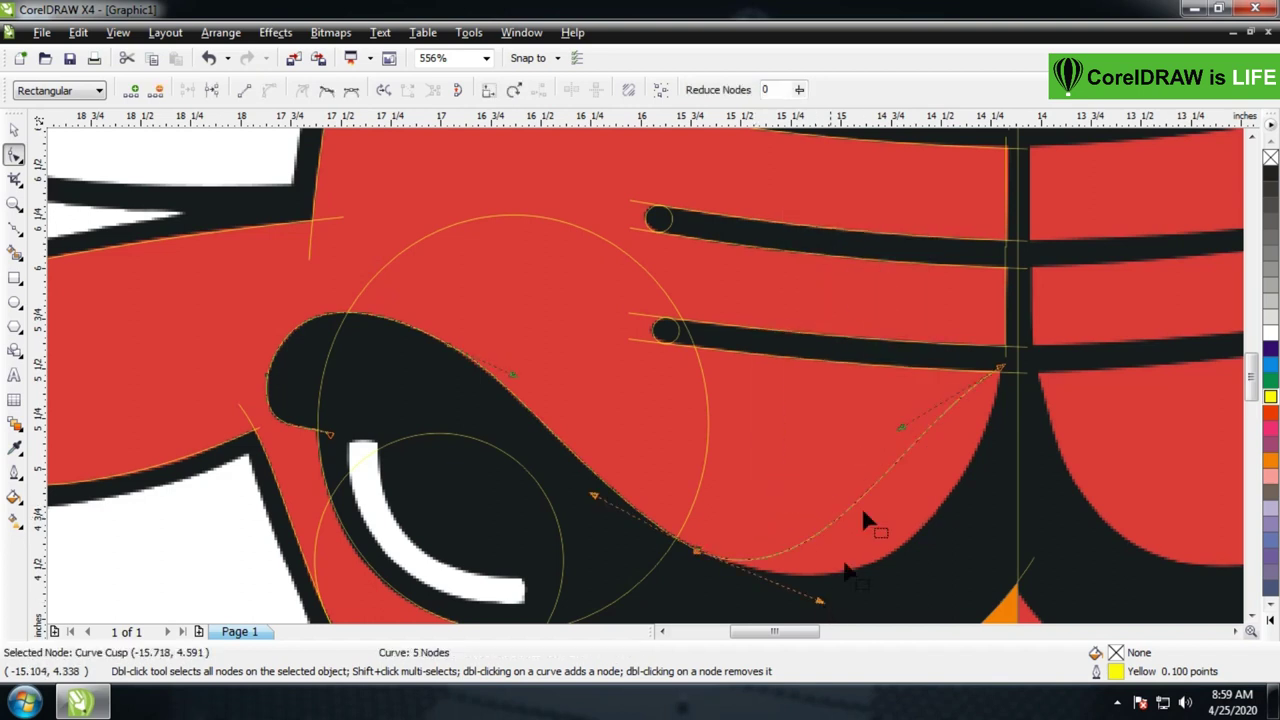
{"action": "left_click_drag", "start_coordinate": [901, 423], "coordinate": [960, 578]}
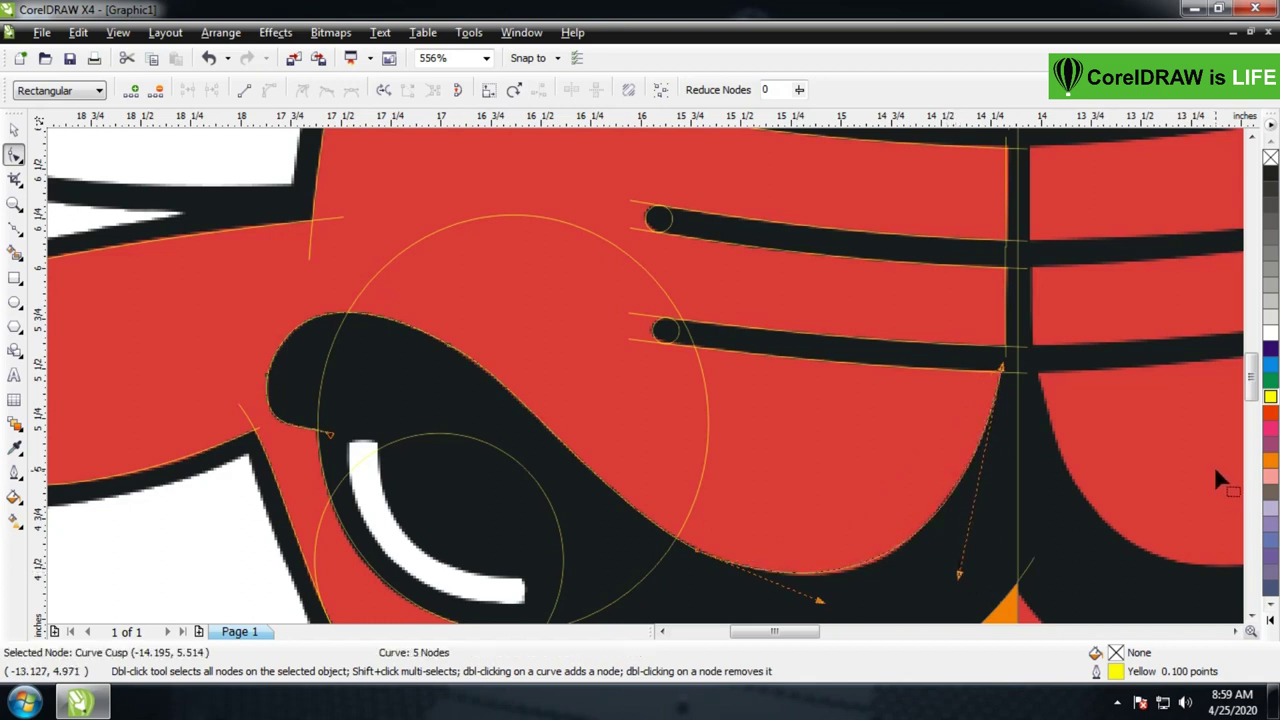
{"action": "scroll", "coordinate": [880, 528], "scroll_direction": "down", "scroll_amount": 2}
{"action": "left_click_drag", "start_coordinate": [820, 506], "coordinate": [824, 504]}
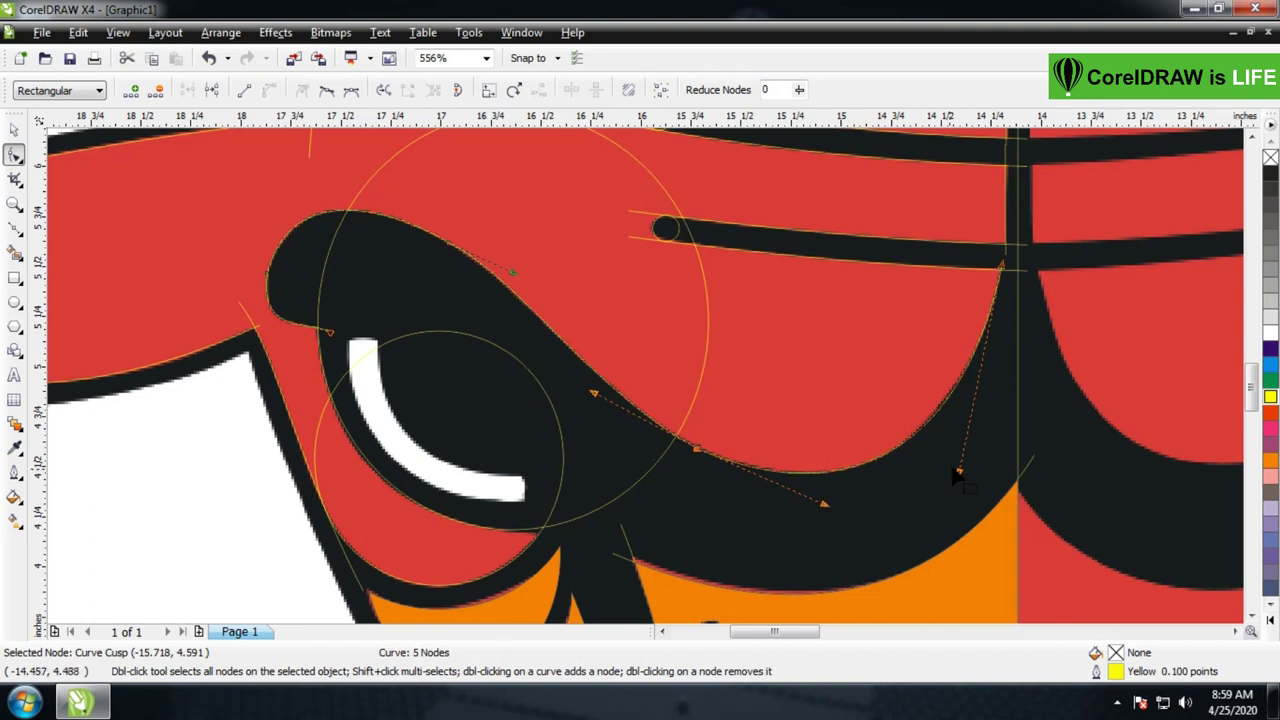
{"action": "left_click_drag", "start_coordinate": [957, 477], "coordinate": [958, 478]}
{"action": "left_click", "coordinate": [924, 467]}
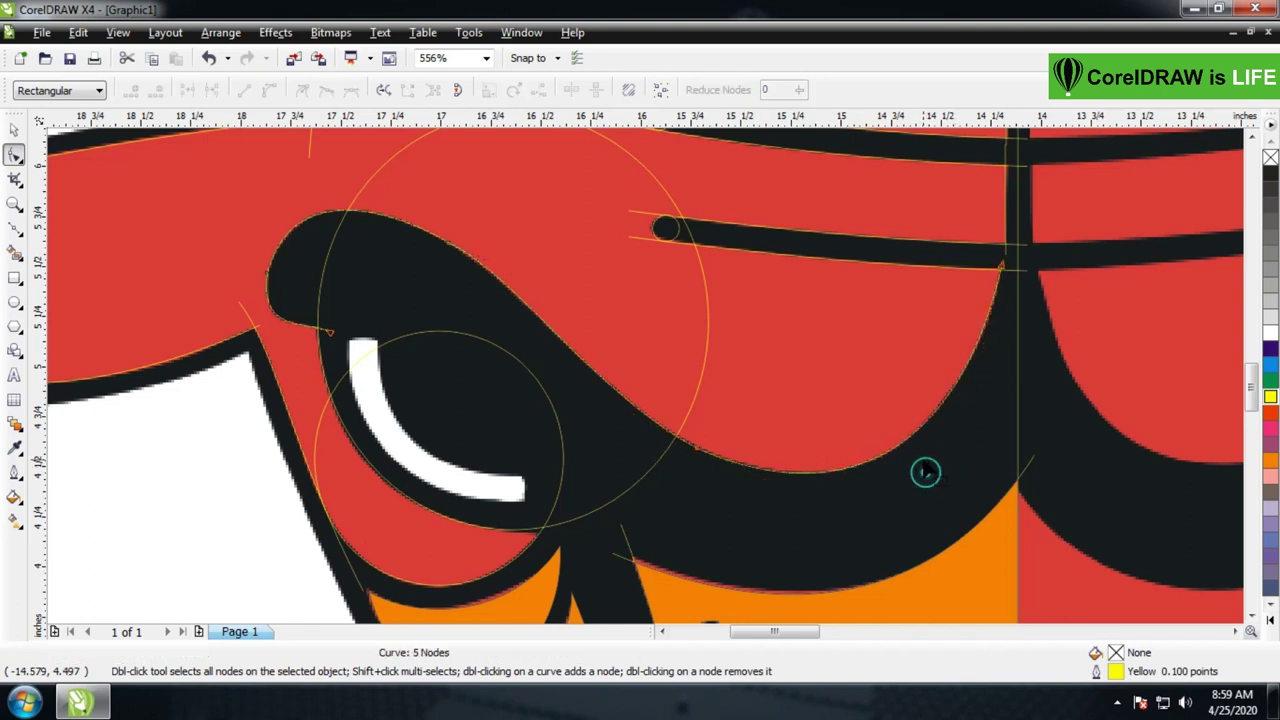
Duplicate the curve on the inner edge of the forehead's side outline onto that outline's outer edge
{"action": "scroll", "coordinate": [645, 383], "scroll_direction": "down", "scroll_amount": 2}
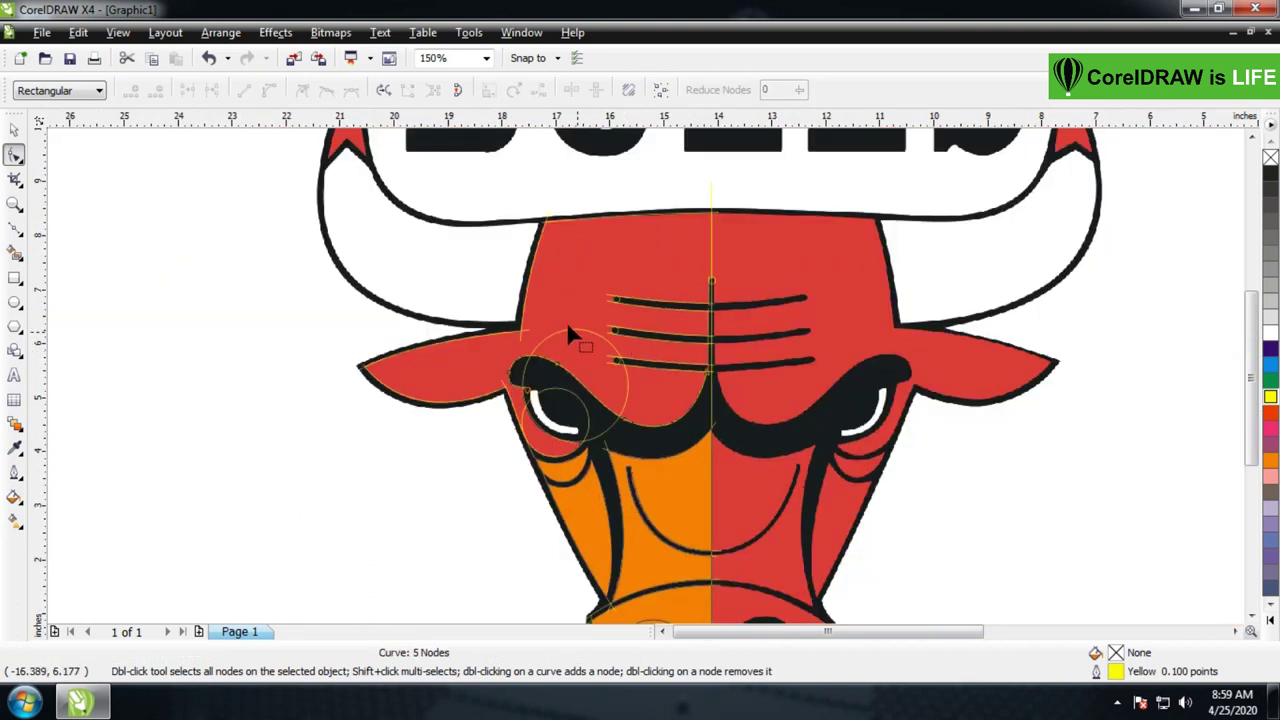
{"action": "key", "text": "z"}
{"action": "left_click_drag", "start_coordinate": [309, 177], "coordinate": [786, 482]}
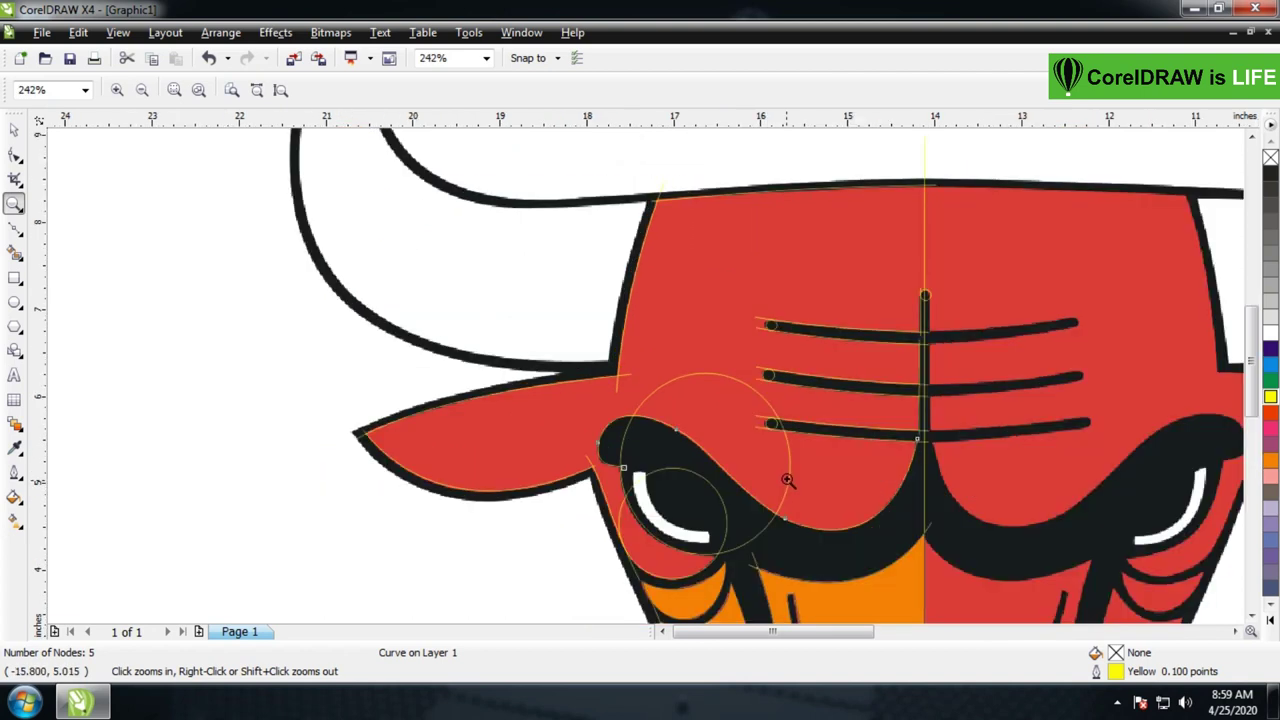
{"action": "key", "text": "space"}
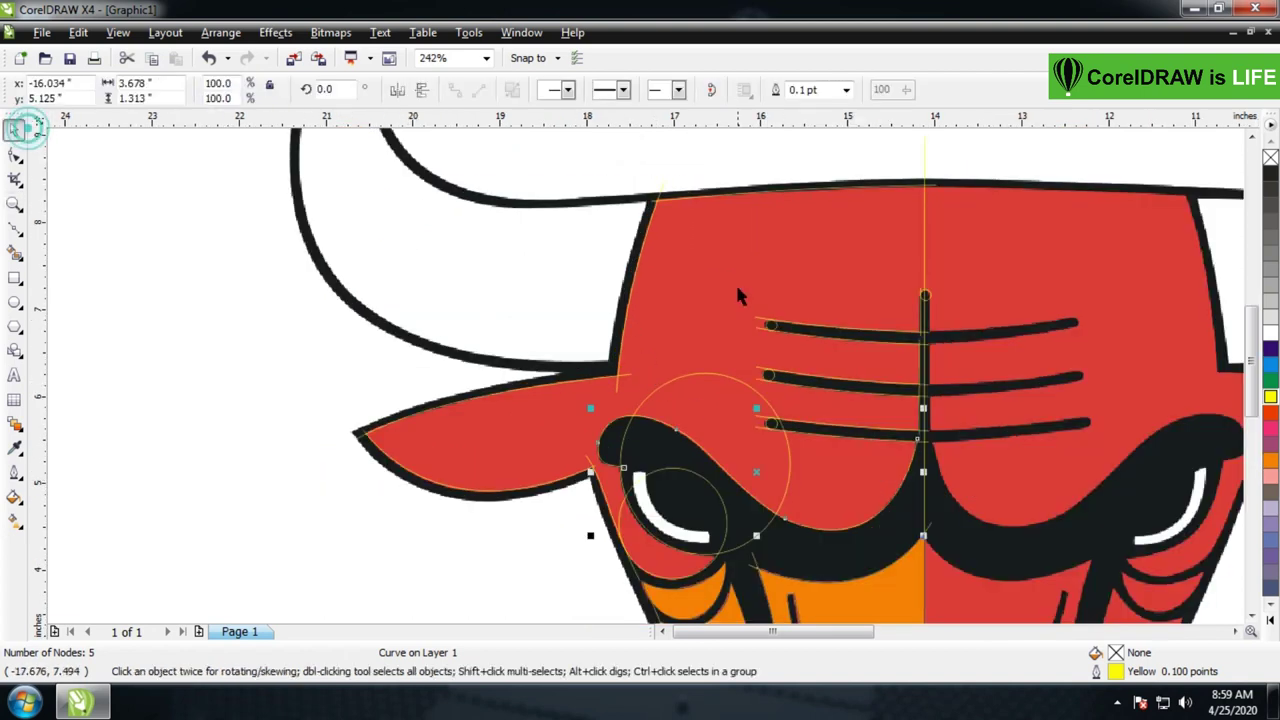
{"action": "left_click", "coordinate": [633, 292]}
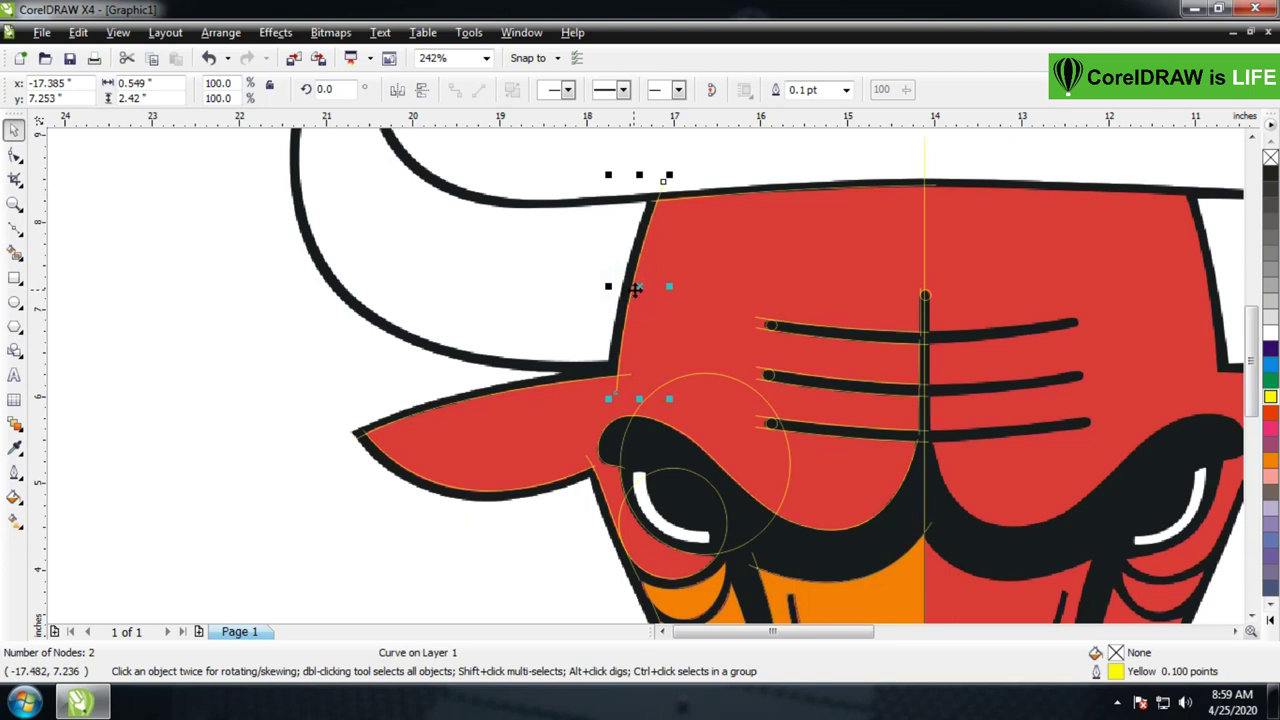
{"action": "left_click_drag", "start_coordinate": [634, 287], "coordinate": [627, 289]}
{"action": "left_click", "coordinate": [290, 397]}
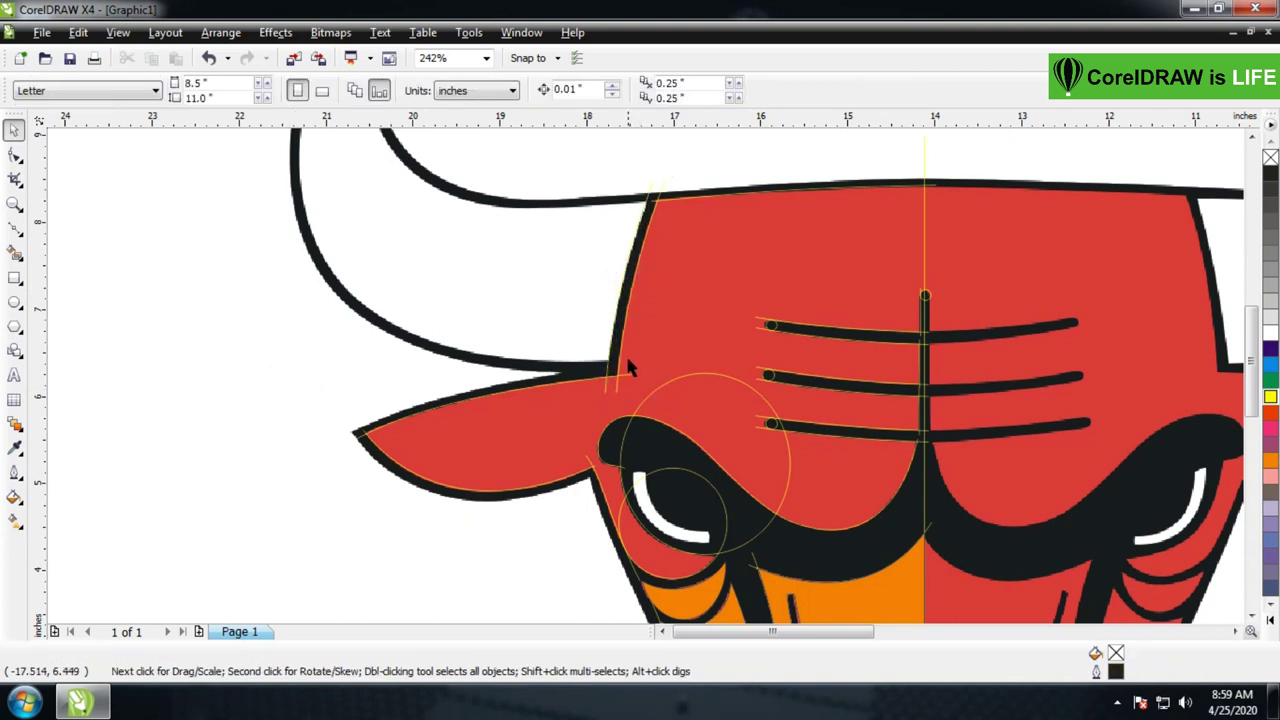
Use Smart Fill to fill the region directly under the eye with orange and a 0.5 pt black outline
{"action": "left_click", "coordinate": [14, 254]}
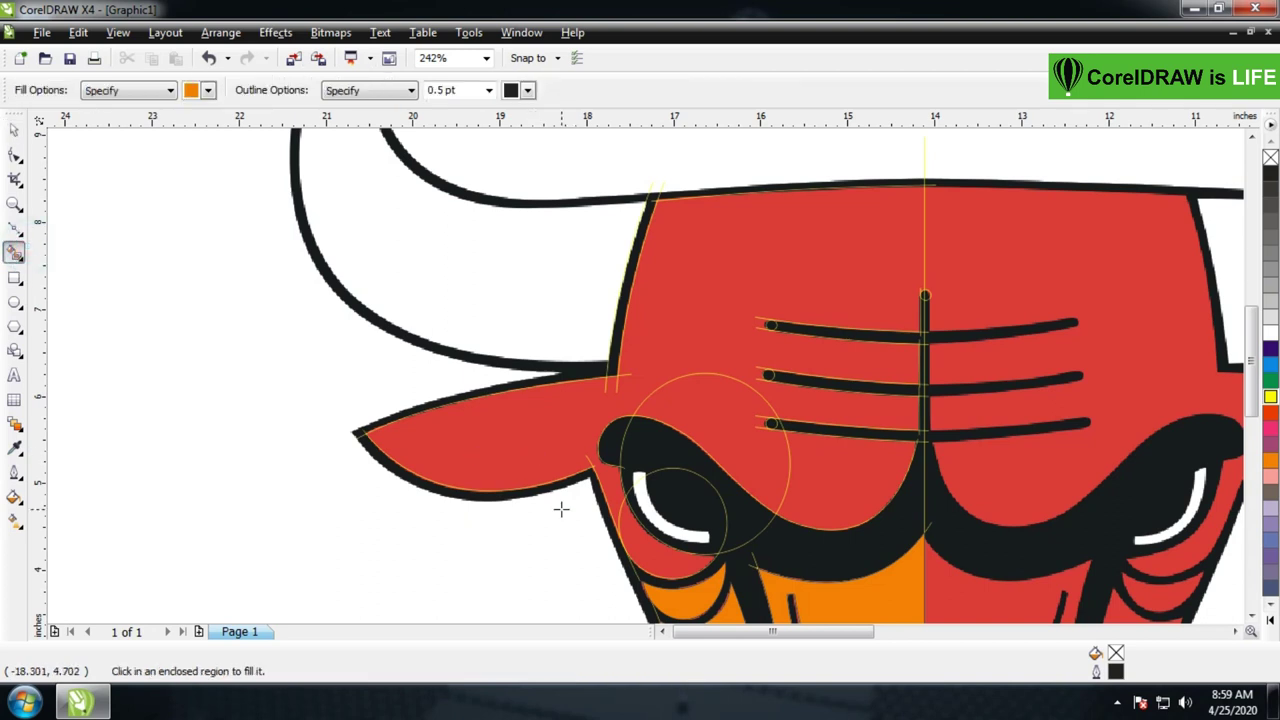
{"action": "left_click", "coordinate": [666, 563]}
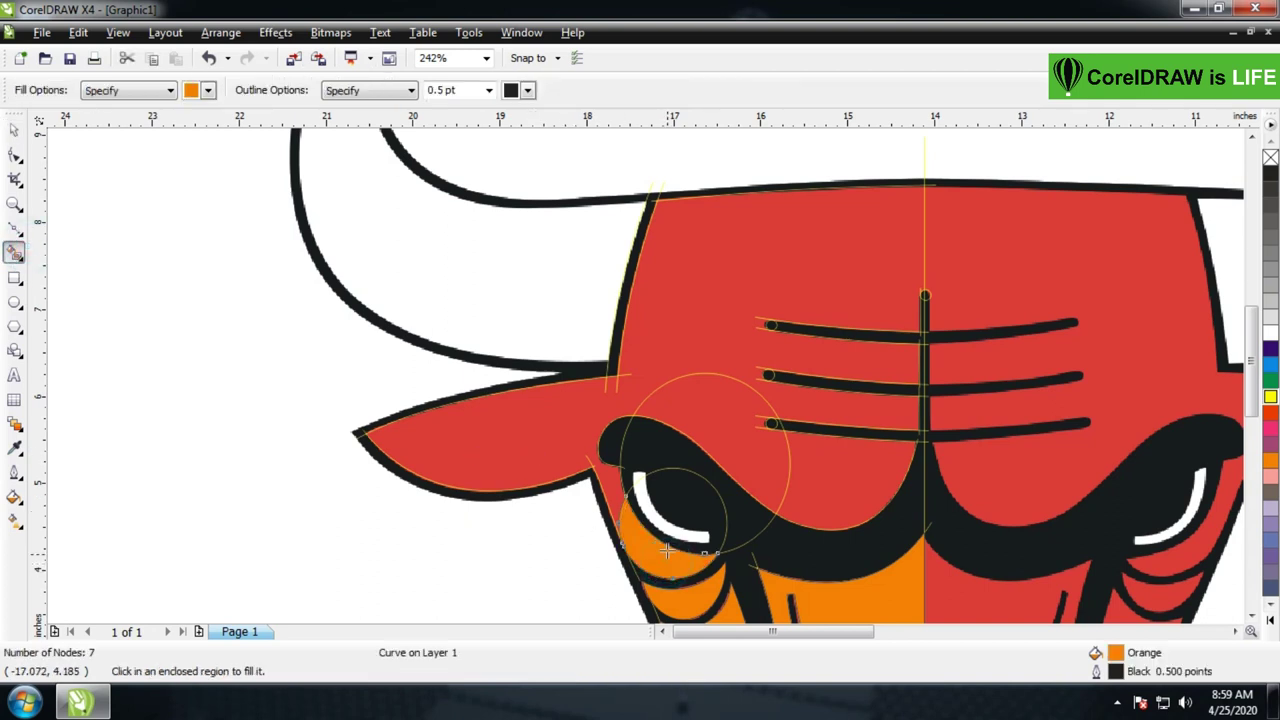
Try to fill the forehead and ear region with orange, then undo that fill
{"action": "left_click", "coordinate": [610, 484]}
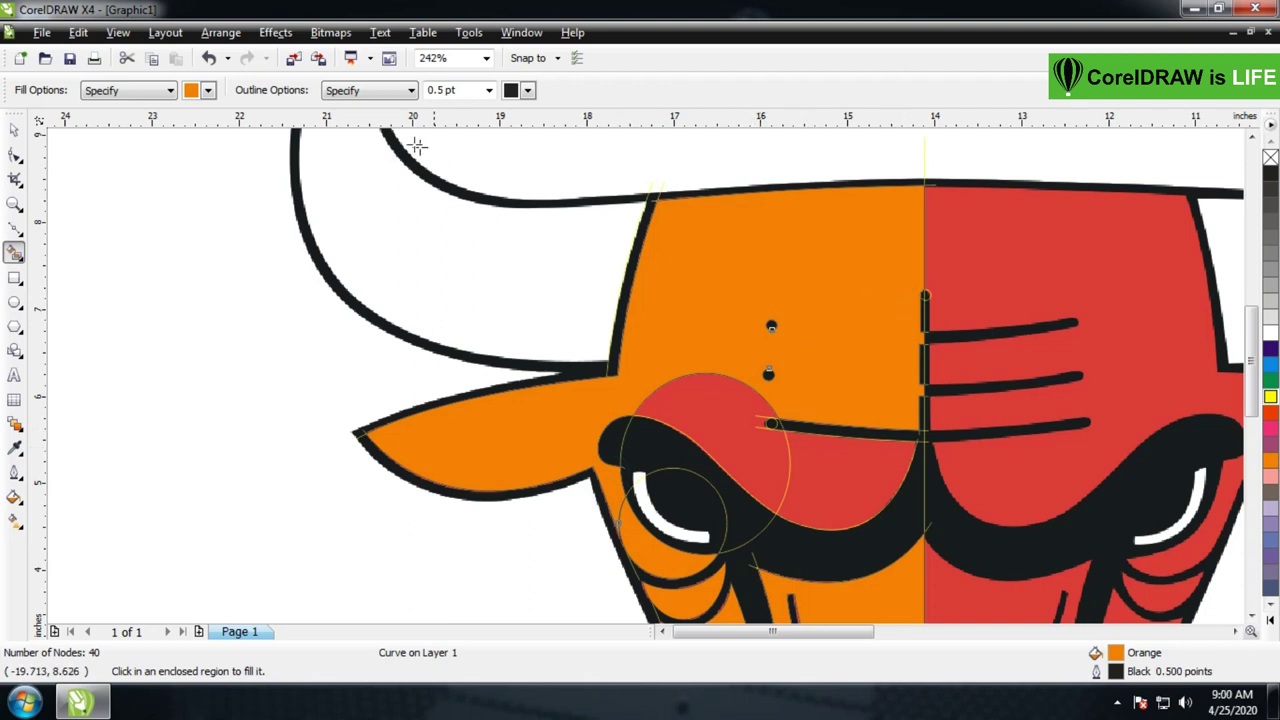
{"action": "left_click", "coordinate": [209, 58]}
Nudge the top forehead stripe's end circle slightly upward so it crosses both edge curves of the stripe
{"action": "key", "text": "z"}
{"action": "left_click", "coordinate": [714, 291]}
{"action": "left_click", "coordinate": [462, 196]}
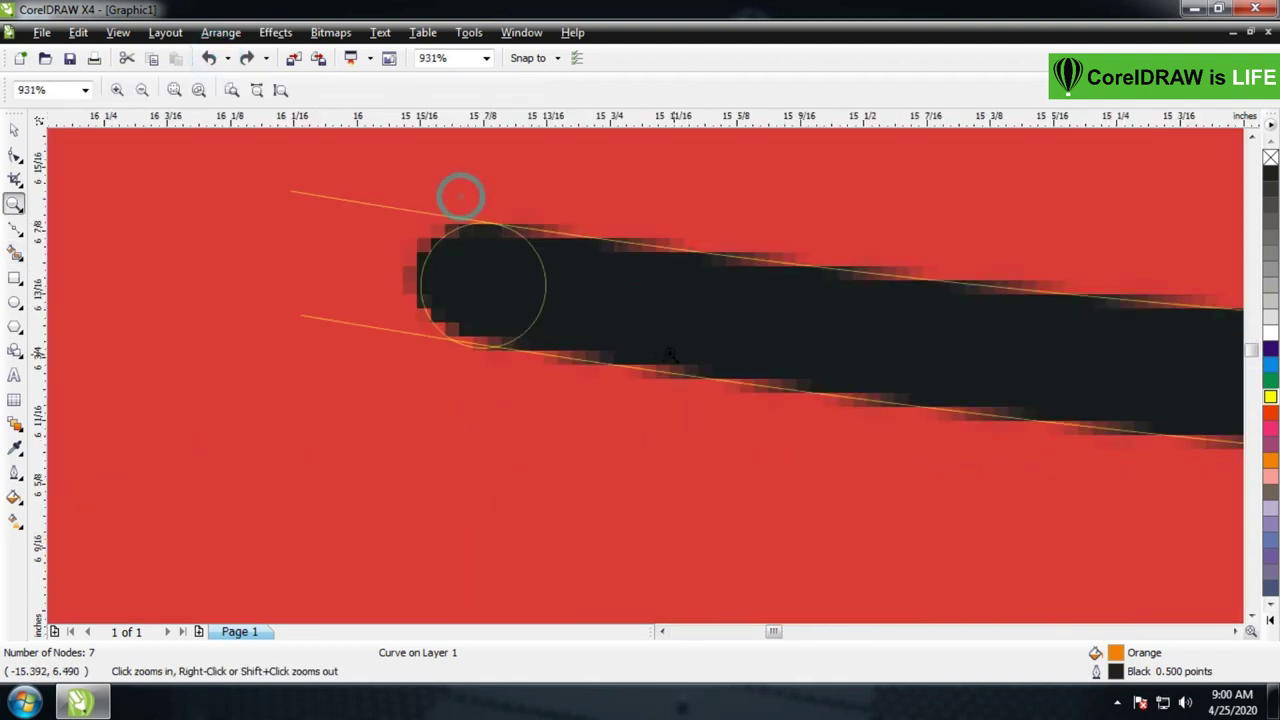
{"action": "left_click", "coordinate": [400, 194]}
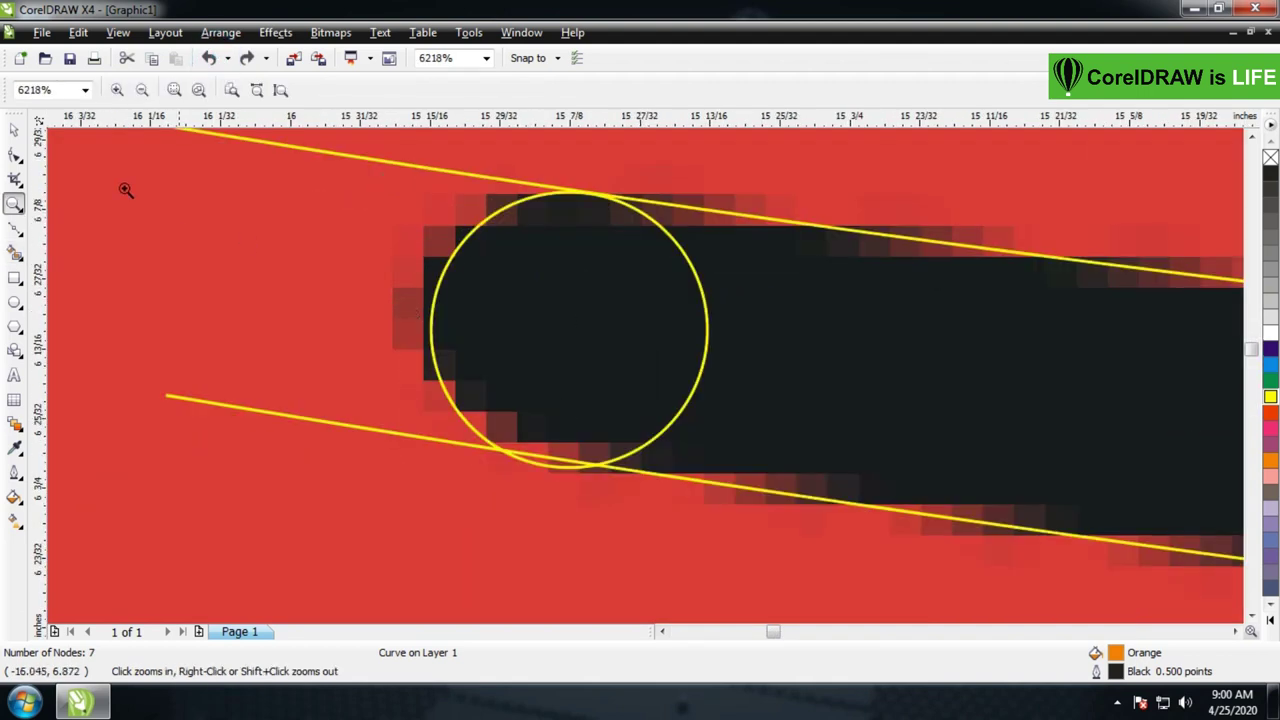
{"action": "left_click", "coordinate": [14, 130]}
{"action": "left_click", "coordinate": [549, 362]}
{"action": "left_click_drag", "start_coordinate": [549, 362], "coordinate": [551, 357]}
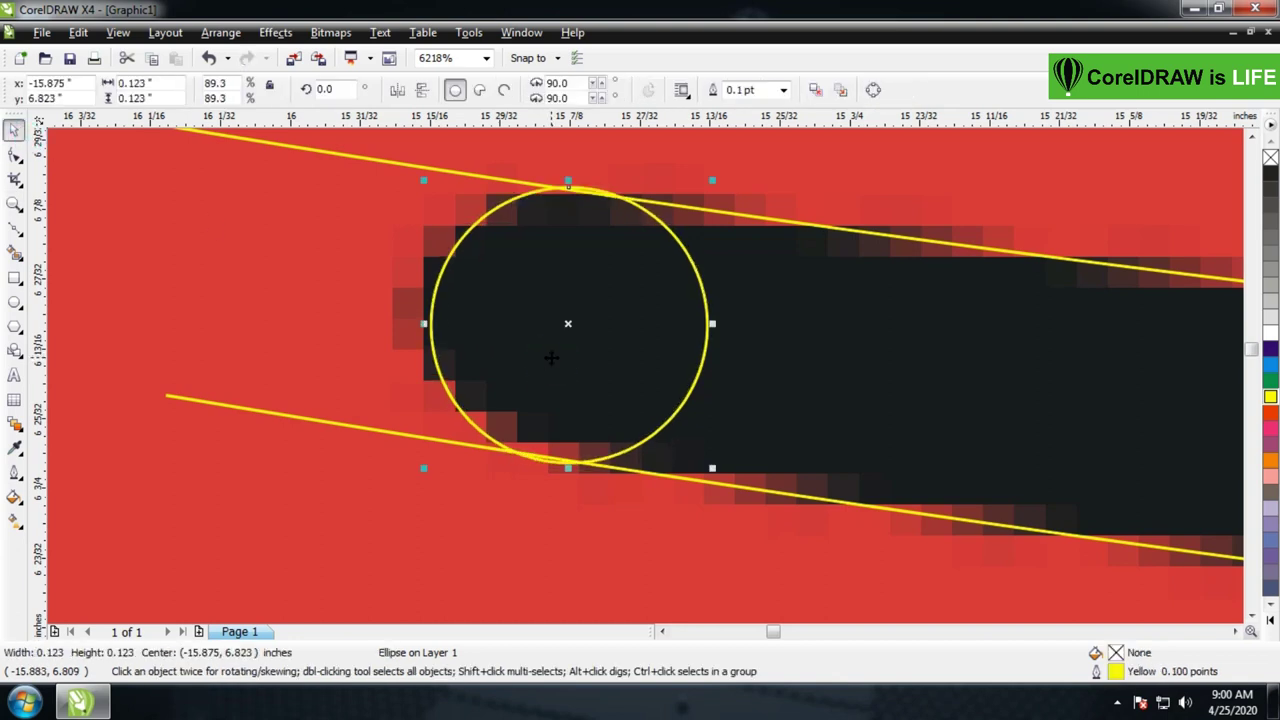
{"action": "left_click", "coordinate": [555, 505]}
{"action": "scroll", "coordinate": [660, 385], "scroll_direction": "down", "scroll_amount": 5}
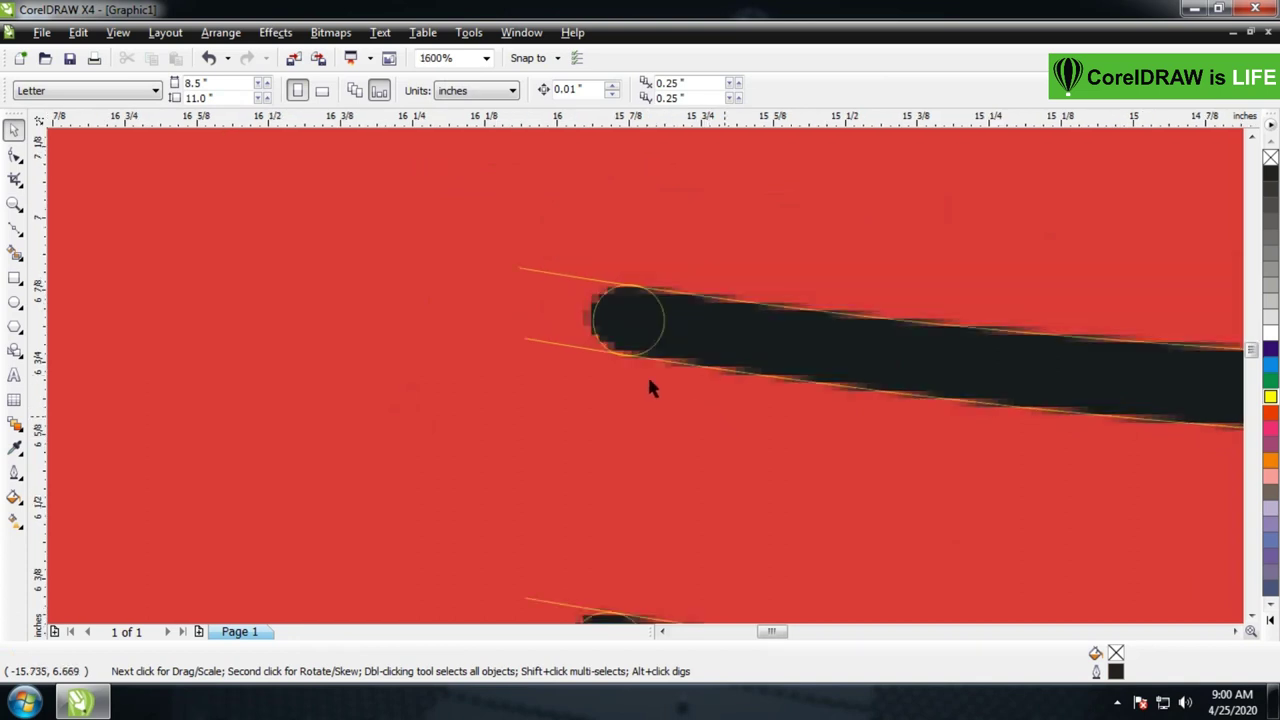
Enlarge the middle forehead stripe's end circle slightly so it crosses both edge curves of the stripe
{"action": "key", "text": "z"}
{"action": "left_click_drag", "start_coordinate": [1077, 197], "coordinate": [1154, 251]}
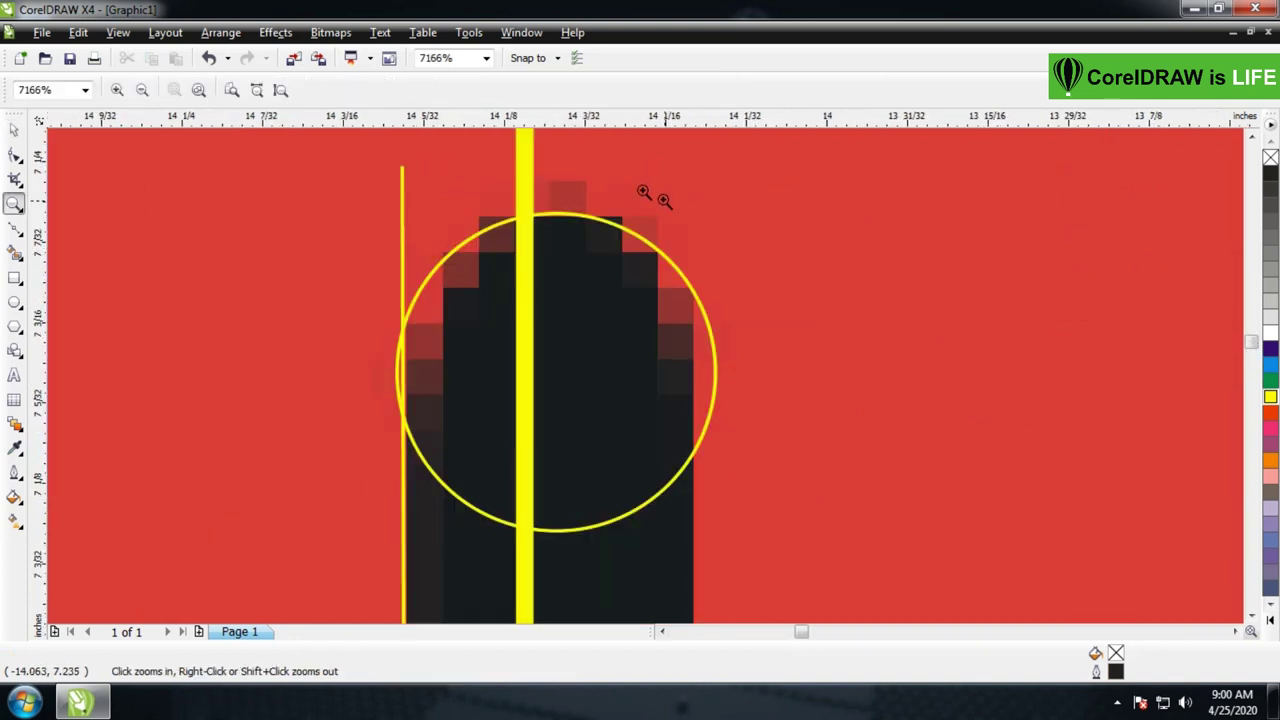
{"action": "right_click", "coordinate": [533, 350]}
{"action": "left_click_drag", "start_coordinate": [548, 455], "coordinate": [660, 536]}
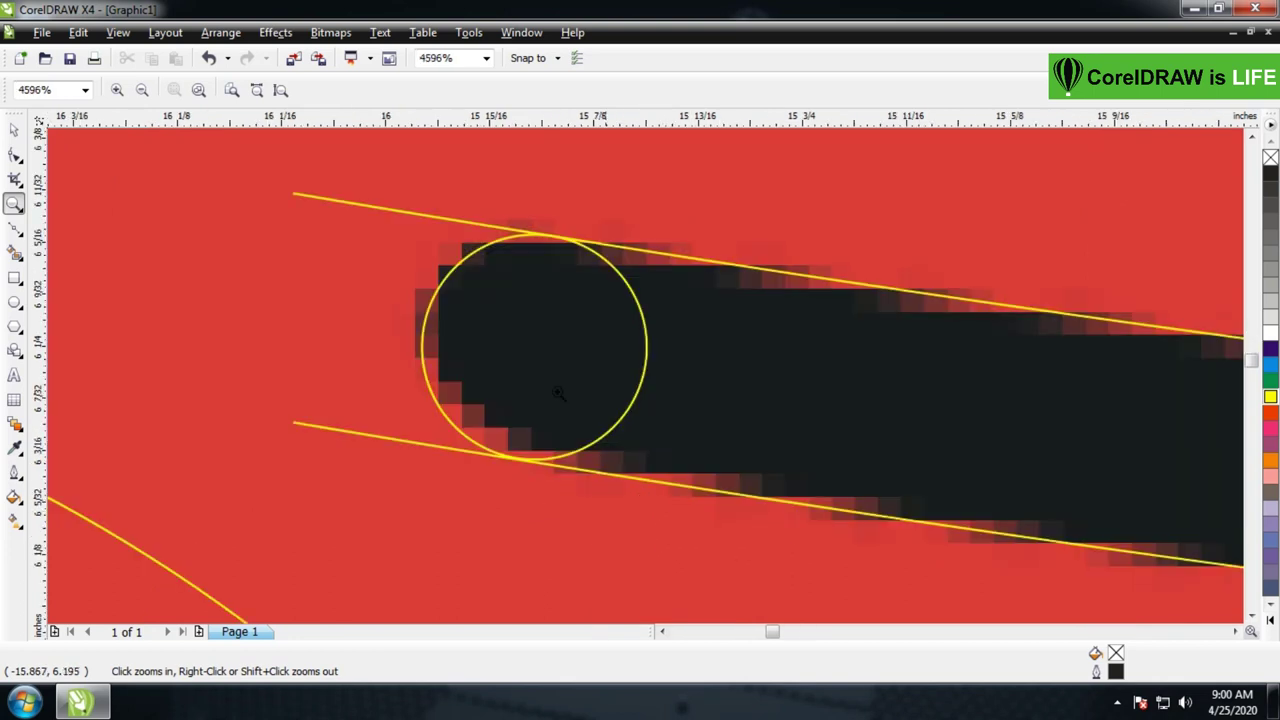
{"action": "left_click", "coordinate": [15, 128]}
{"action": "left_click", "coordinate": [593, 364]}
{"action": "left_click_drag", "start_coordinate": [651, 466], "coordinate": [657, 469]}
{"action": "left_click", "coordinate": [622, 527]}
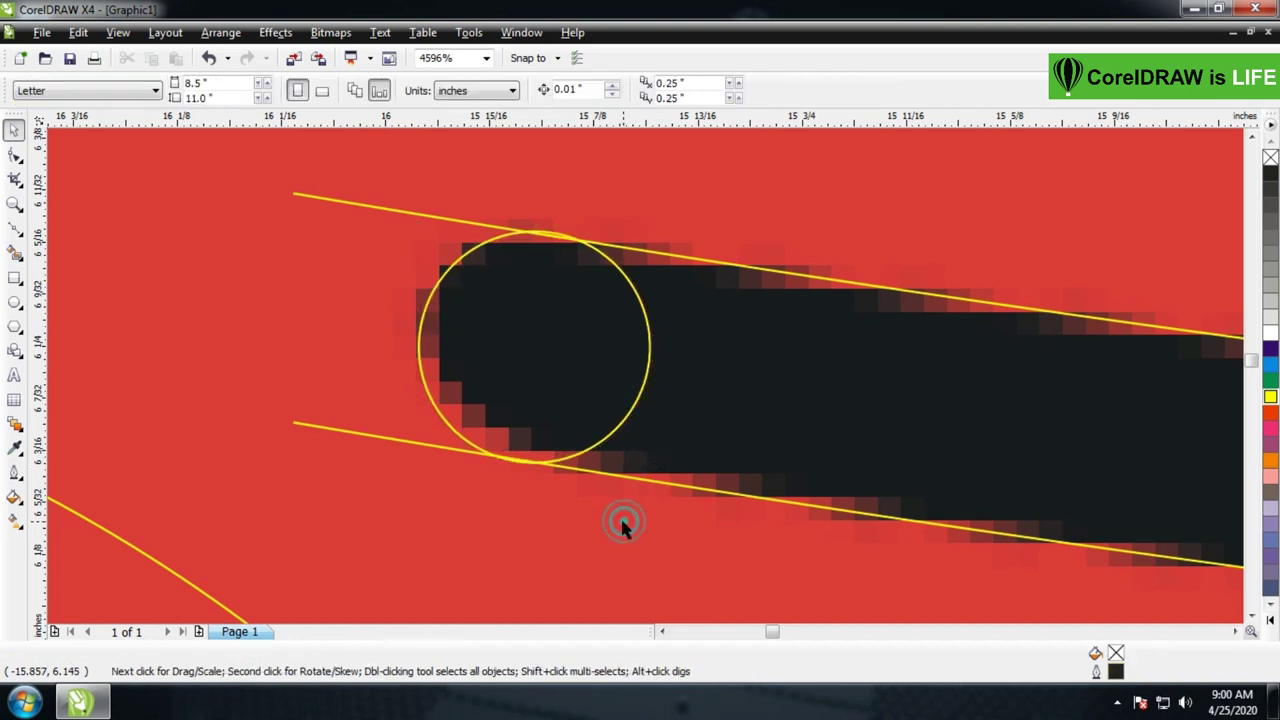
{"action": "scroll", "coordinate": [638, 390], "scroll_direction": "down", "scroll_amount": 2}
{"action": "key", "text": "z"}
{"action": "left_click_drag", "start_coordinate": [594, 523], "coordinate": [700, 613]}
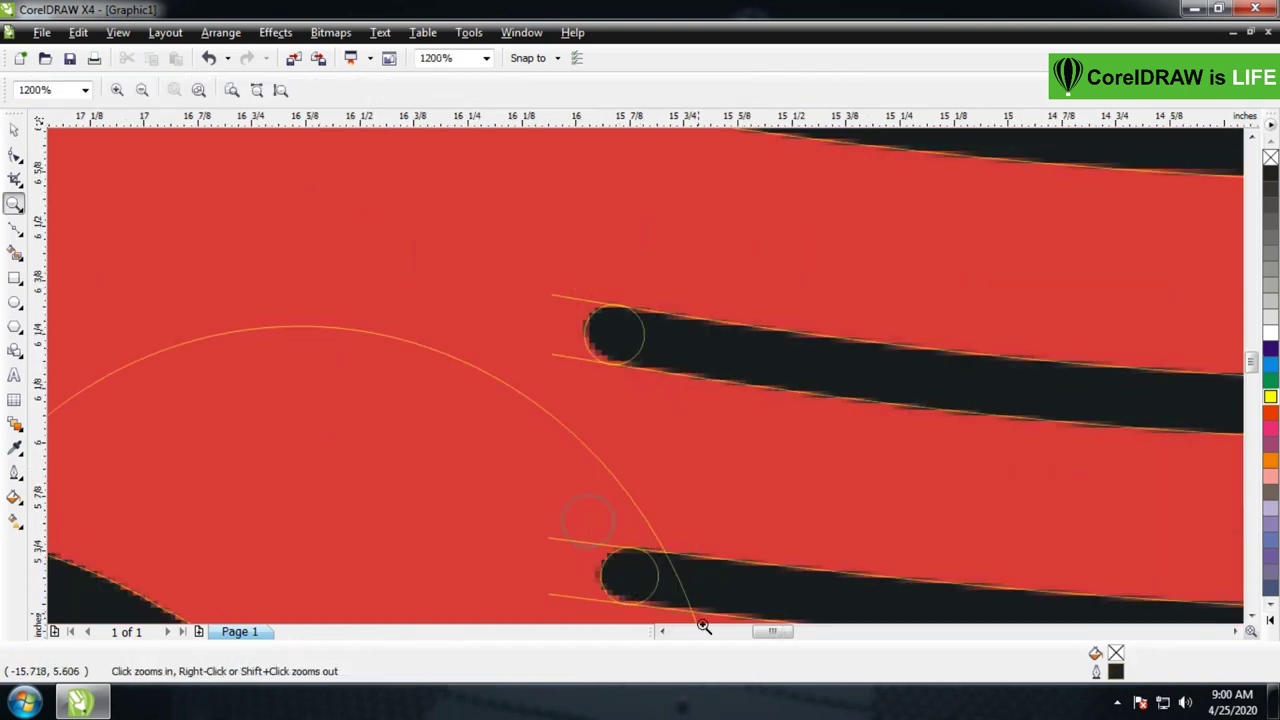
{"action": "scroll", "coordinate": [694, 354], "scroll_direction": "down", "scroll_amount": 4}
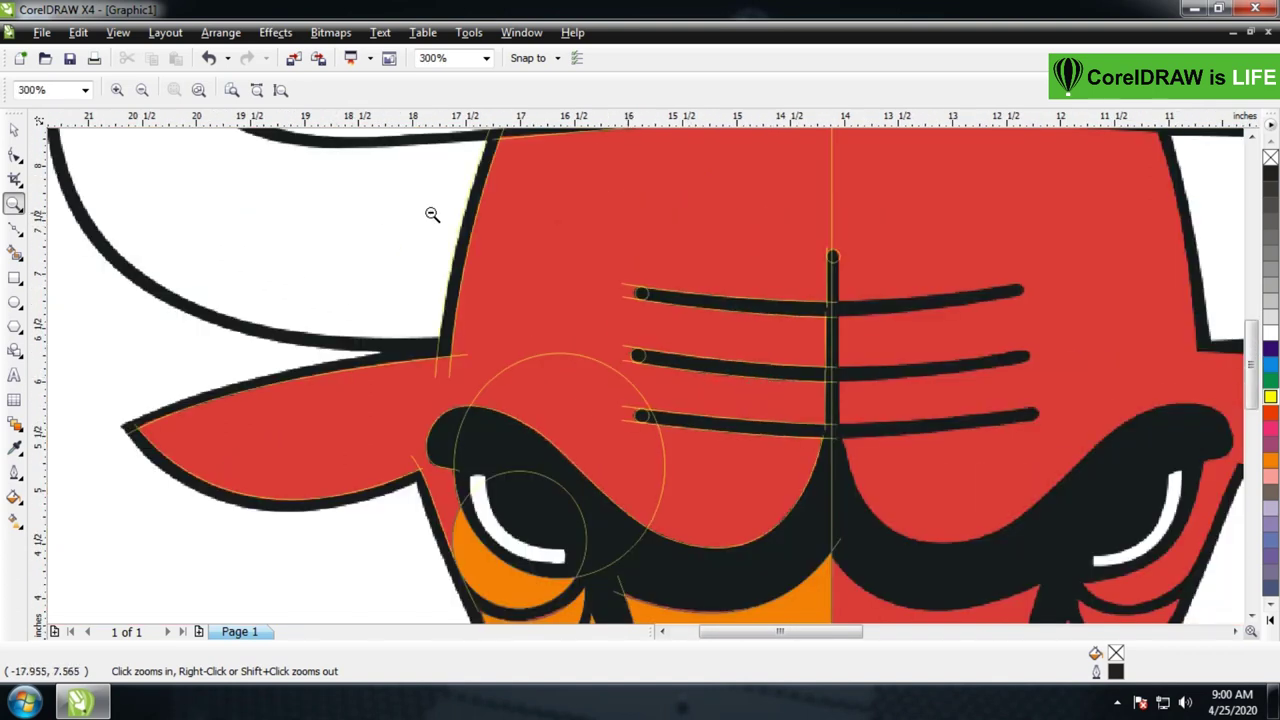
Smart Fill the forehead and ear, the part inside the large circle above the brow, and the remaining forehead area below the stripes with orange
{"action": "scroll", "coordinate": [432, 214], "scroll_direction": "down", "scroll_amount": 2}
{"action": "left_click_drag", "start_coordinate": [376, 214], "coordinate": [810, 515]}
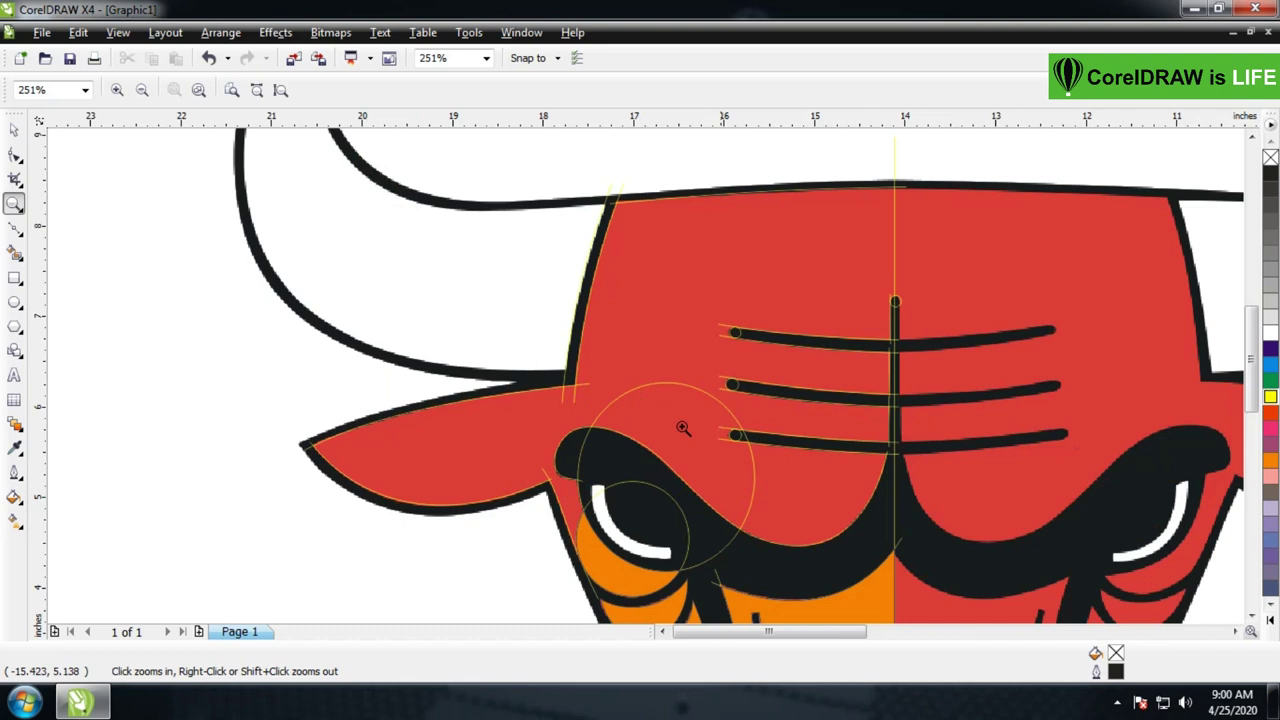
{"action": "left_click", "coordinate": [12, 131]}
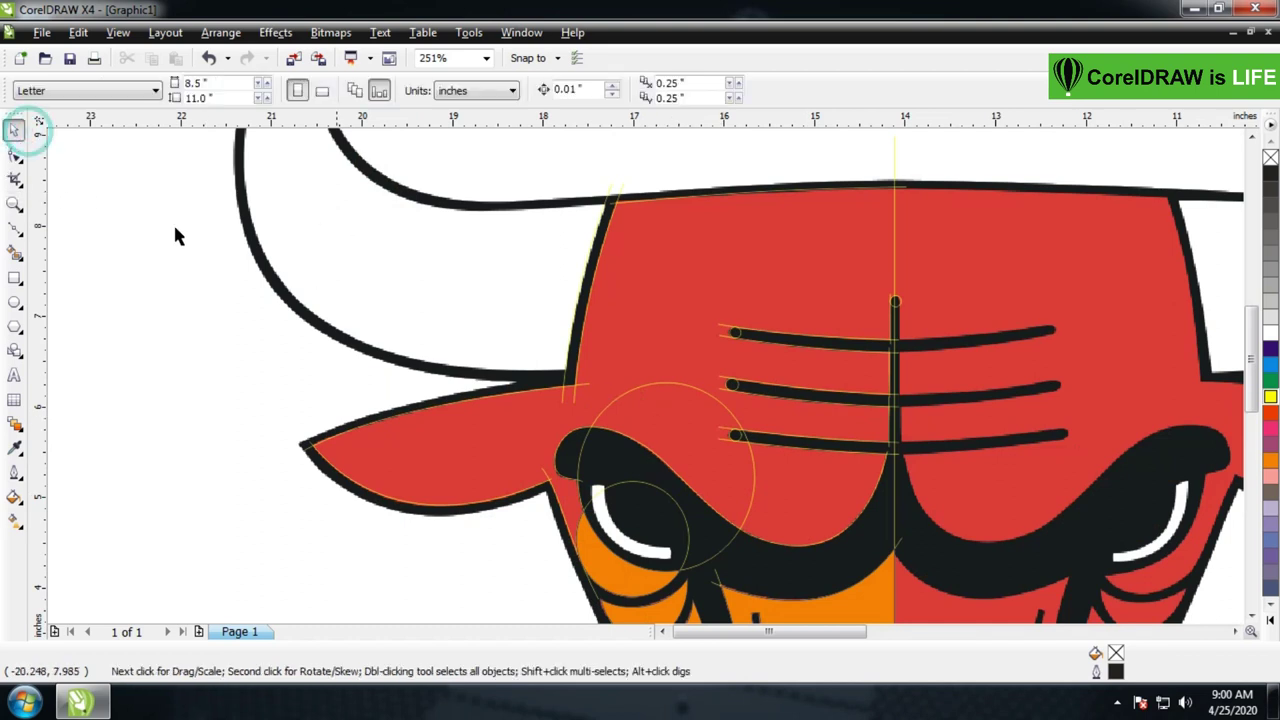
{"action": "left_click", "coordinate": [15, 252]}
{"action": "left_click", "coordinate": [513, 460]}
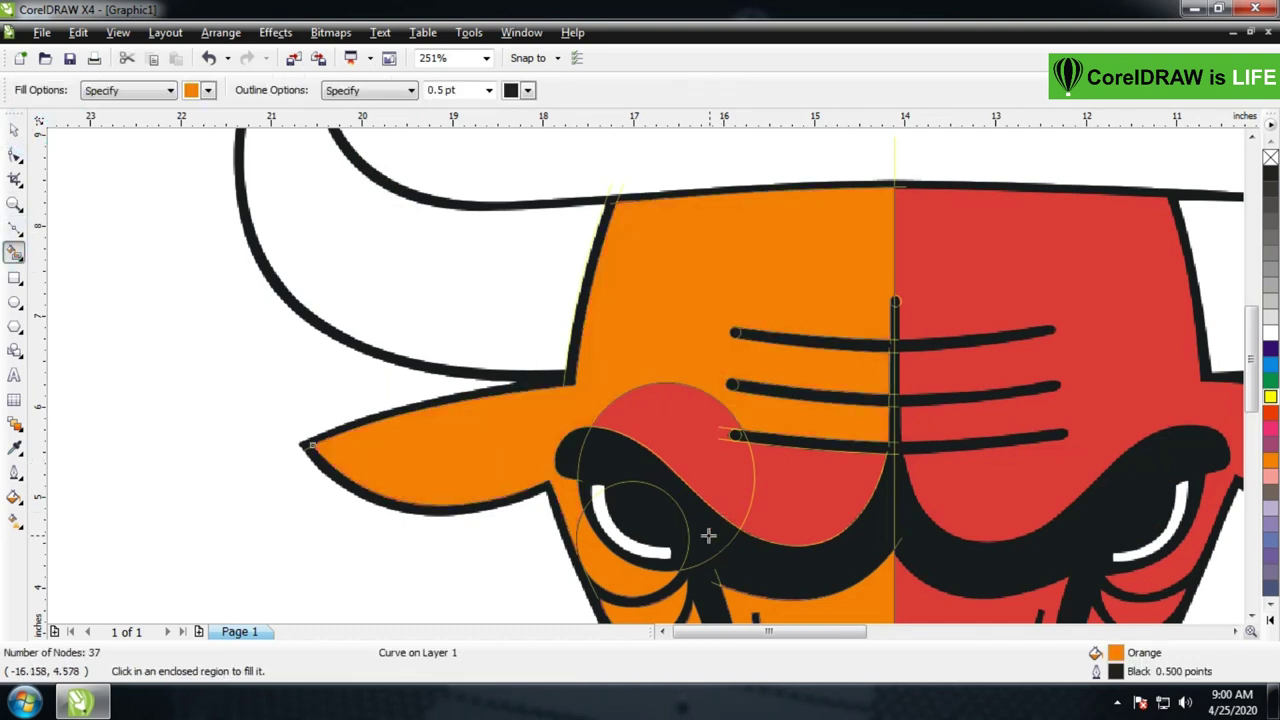
{"action": "left_click", "coordinate": [705, 471]}
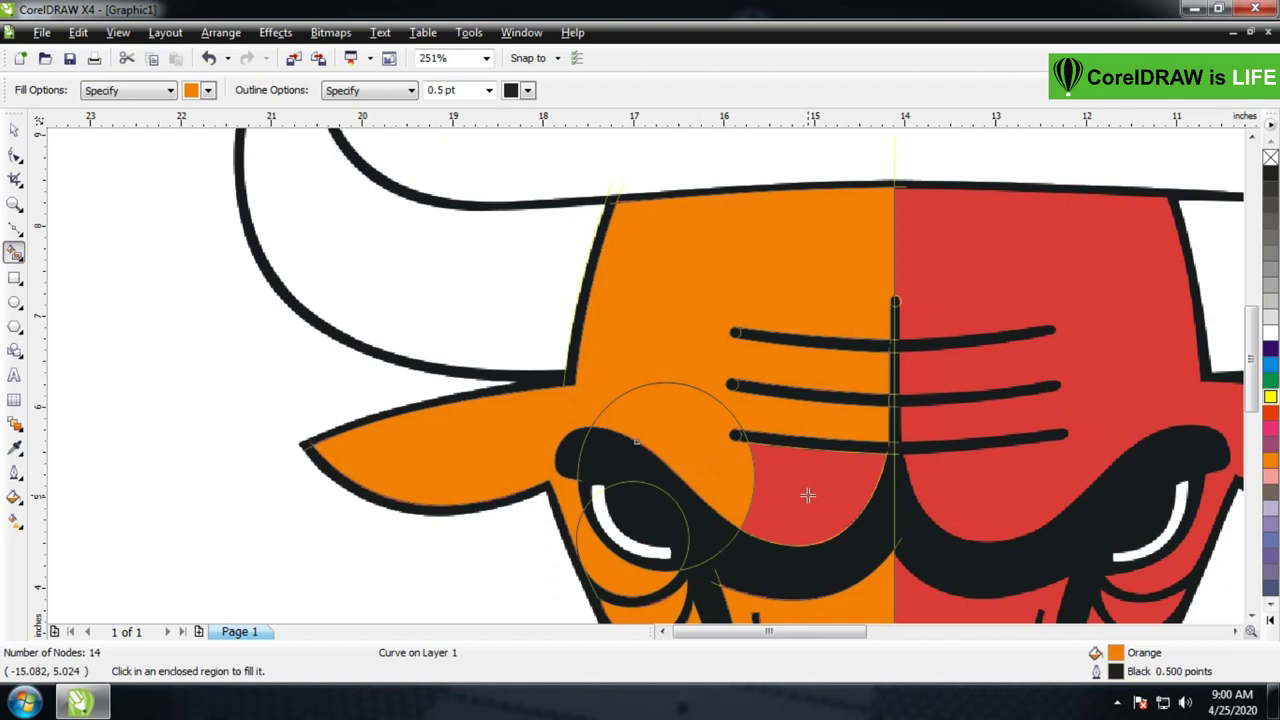
{"action": "left_click", "coordinate": [801, 490]}
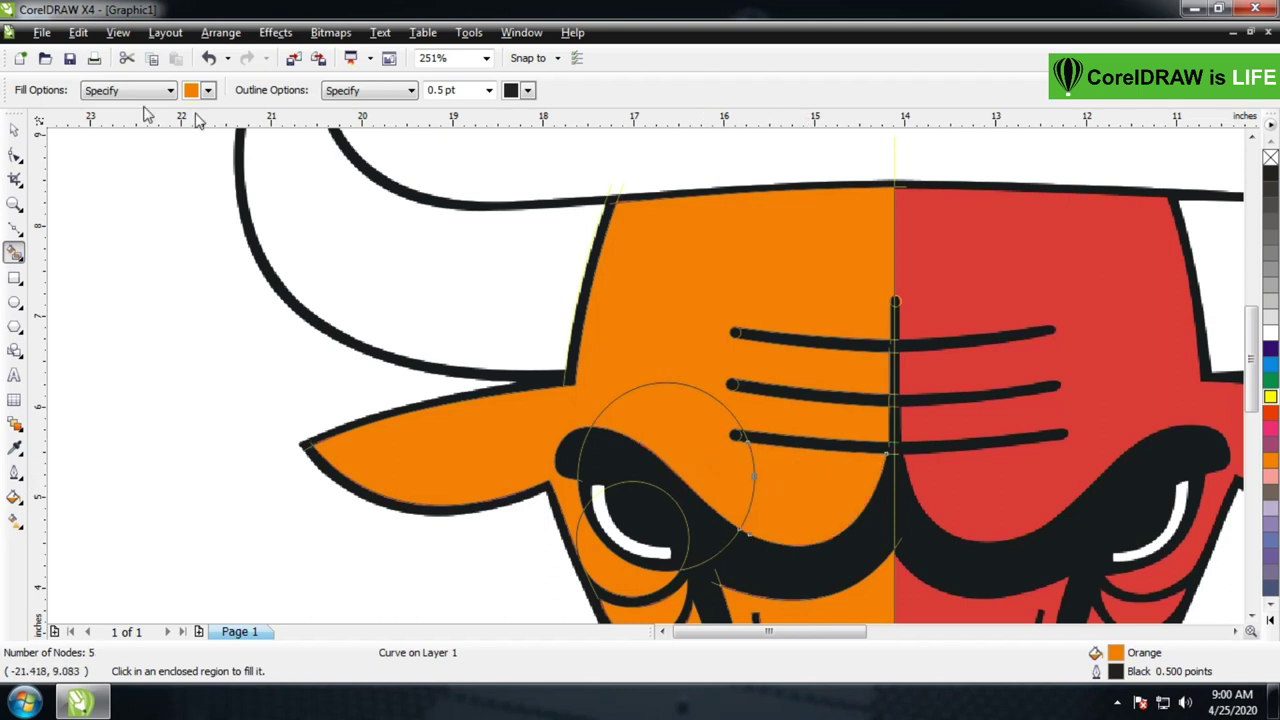
Delete the small and large yellow construction circles around the left eye
{"action": "left_click", "coordinate": [14, 130]}
{"action": "key", "text": "z"}
{"action": "left_click_drag", "start_coordinate": [550, 450], "coordinate": [863, 562]}
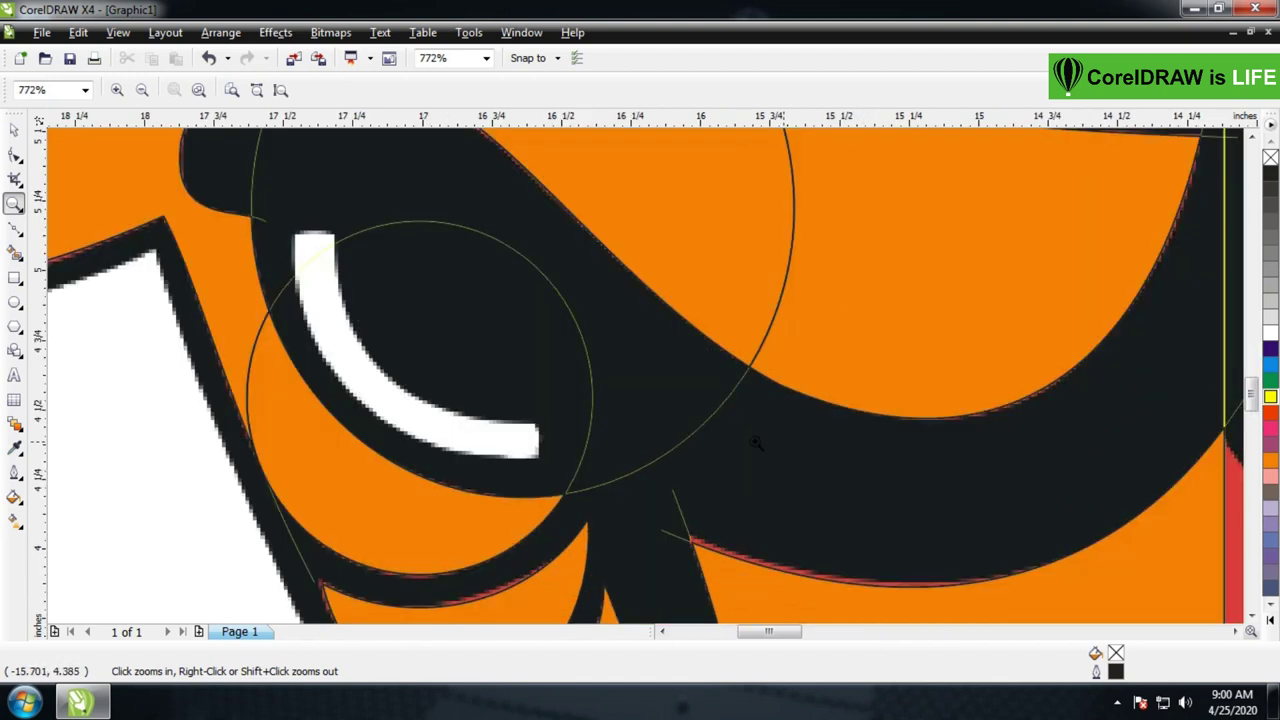
{"action": "left_click", "coordinate": [15, 130]}
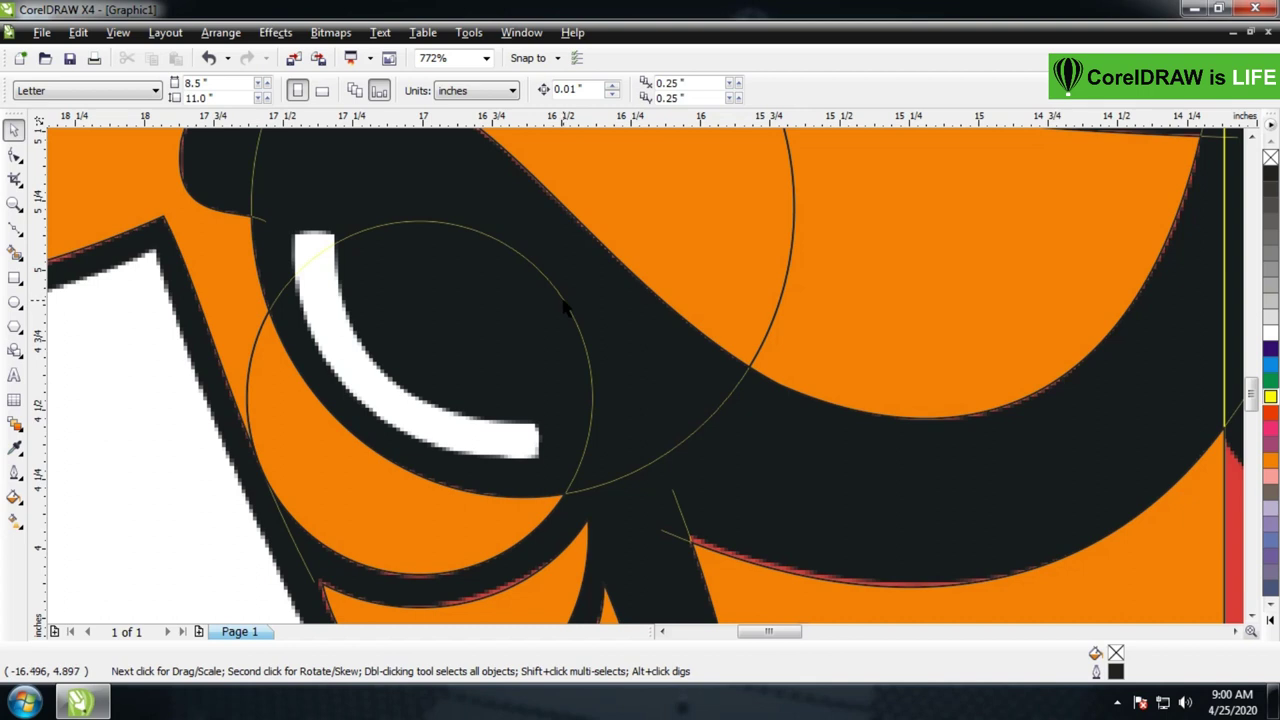
{"action": "left_click", "coordinate": [565, 310]}
{"action": "key", "text": "Delete"}
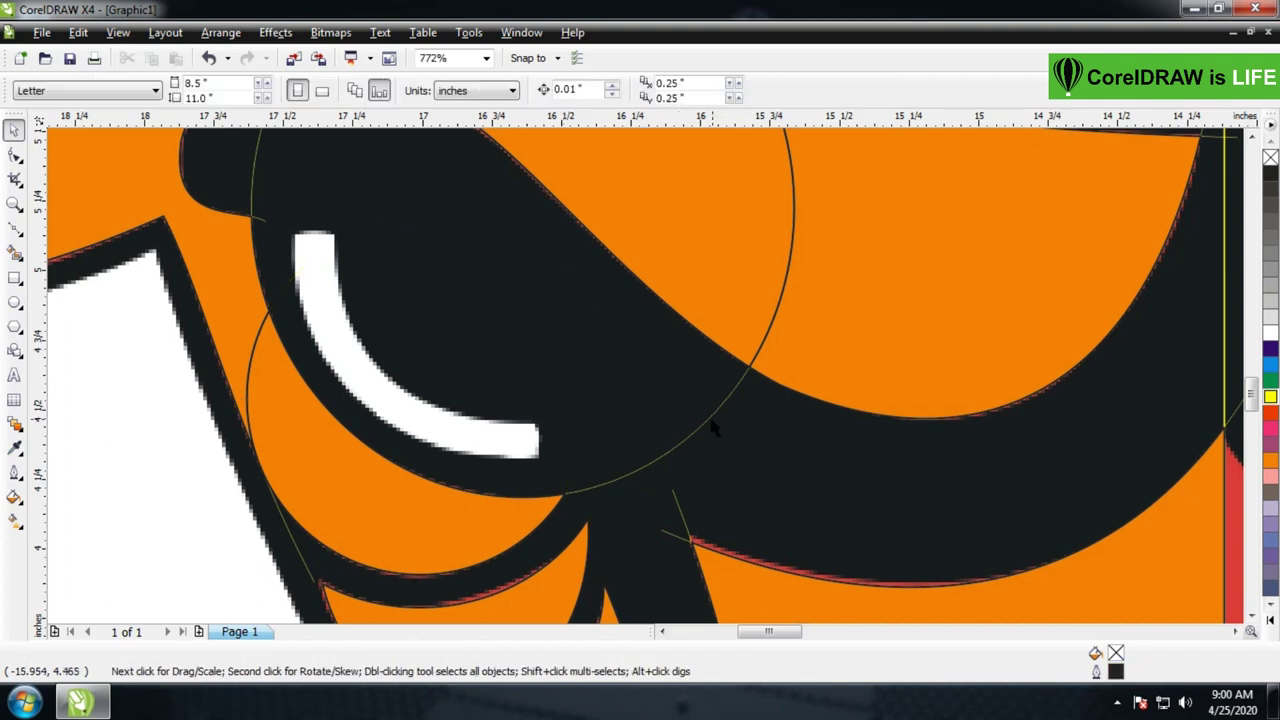
{"action": "left_click", "coordinate": [710, 424]}
{"action": "key", "text": "Delete"}
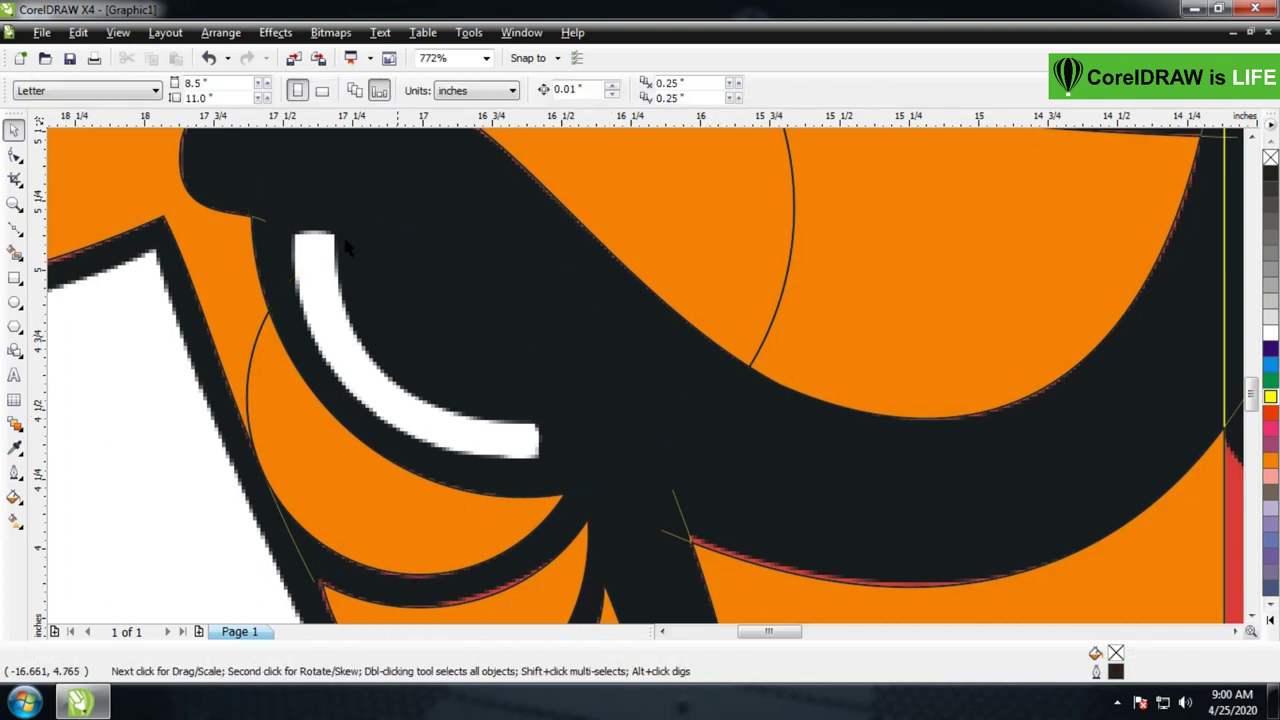
Draw an ellipse about 1.07 by 0.71 inches over the eye and give it a yellow 0.1 pt outline
{"action": "left_click", "coordinate": [14, 301]}
{"action": "left_click_drag", "start_coordinate": [306, 212], "coordinate": [604, 412]}
{"action": "right_click", "coordinate": [1270, 397]}
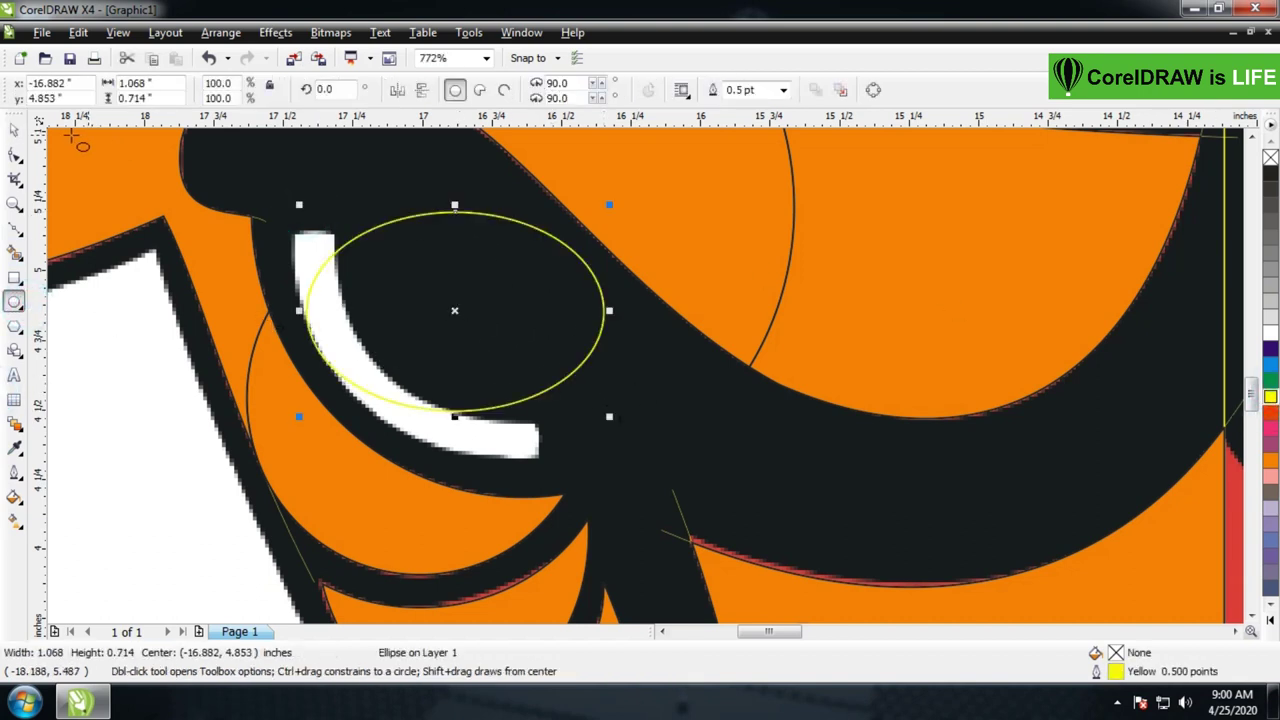
{"action": "left_click", "coordinate": [14, 132]}
{"action": "left_click", "coordinate": [752, 90]}
{"action": "type", "text": ".1"}
{"action": "key", "text": "Return"}
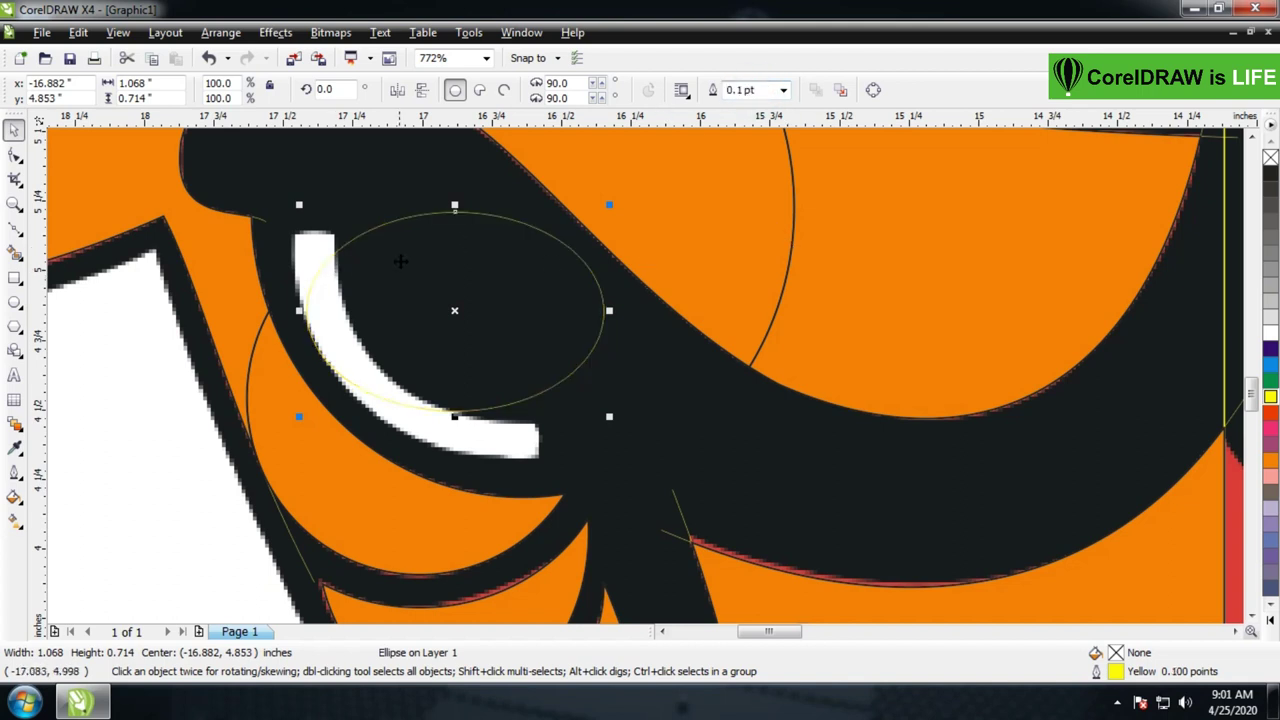
Resize the ellipse to about 1.44 by 1.51 inches and position it along the outer edge of the white eye highlight
{"action": "left_click_drag", "start_coordinate": [455, 207], "coordinate": [455, 143]}
{"action": "left_click_drag", "start_coordinate": [459, 418], "coordinate": [460, 444]}
{"action": "mouse_move", "coordinate": [609, 292]}
{"action": "left_mouse_down"}
{"action": "mouse_move", "coordinate": [673, 292]}
{"action": "mouse_move", "coordinate": [609, 309]}
{"action": "mouse_move", "coordinate": [611, 270]}
{"action": "left_mouse_up"}
{"action": "scroll", "coordinate": [586, 343], "scroll_direction": "down", "scroll_amount": 2}
{"action": "left_click_drag", "start_coordinate": [620, 404], "coordinate": [614, 409]}
{"action": "left_click_drag", "start_coordinate": [705, 484], "coordinate": [716, 496]}
{"action": "left_click_drag", "start_coordinate": [628, 425], "coordinate": [625, 416]}
{"action": "left_click_drag", "start_coordinate": [712, 485], "coordinate": [724, 494]}
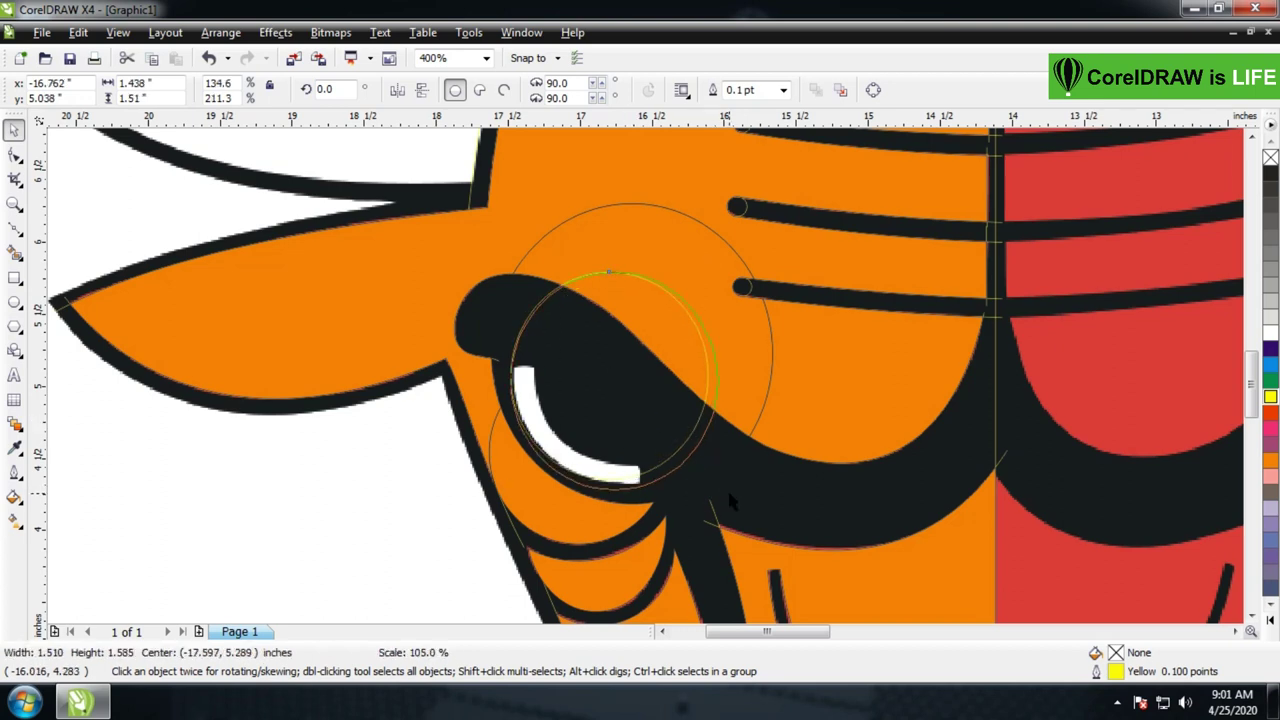
{"action": "left_click_drag", "start_coordinate": [637, 447], "coordinate": [639, 442]}
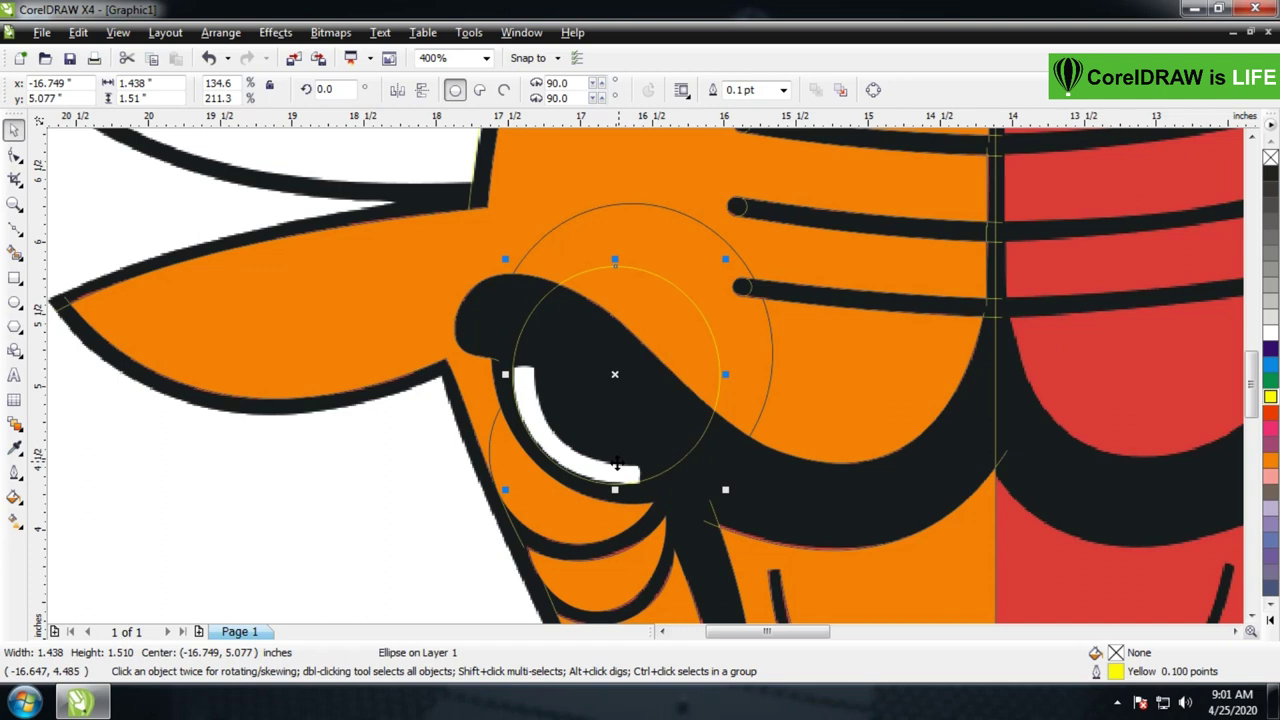
{"action": "key", "text": "z"}
{"action": "left_click", "coordinate": [633, 430]}
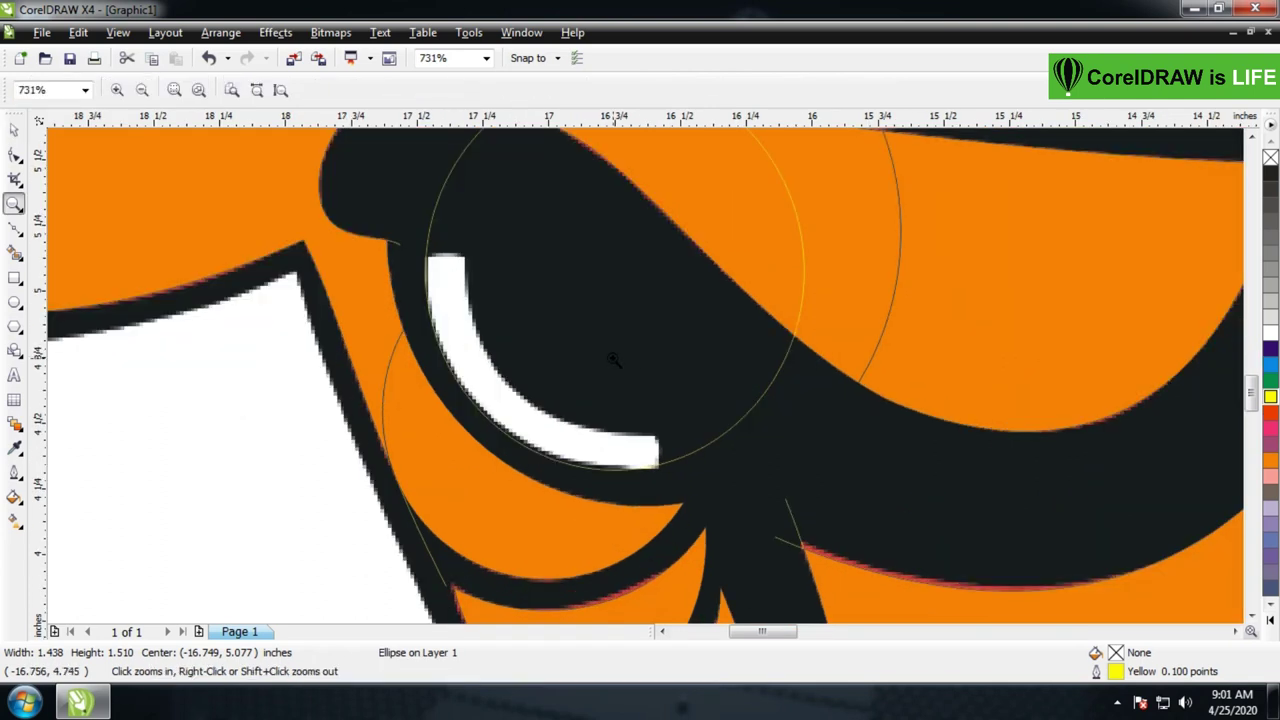
{"action": "right_click", "coordinate": [613, 360]}
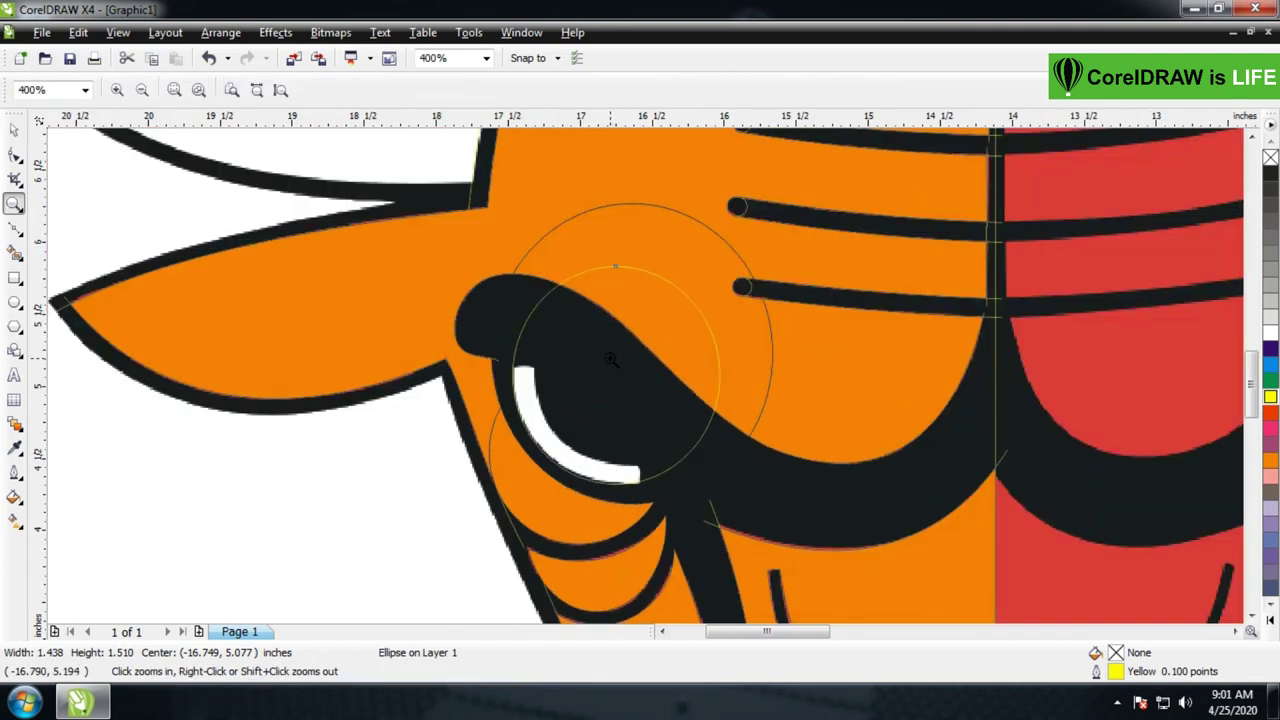
Make a smaller copy of the ellipse, about 1.29 by 1.20 inches, and fit it to the inner edge of the white highlight
{"action": "left_click", "coordinate": [14, 130]}
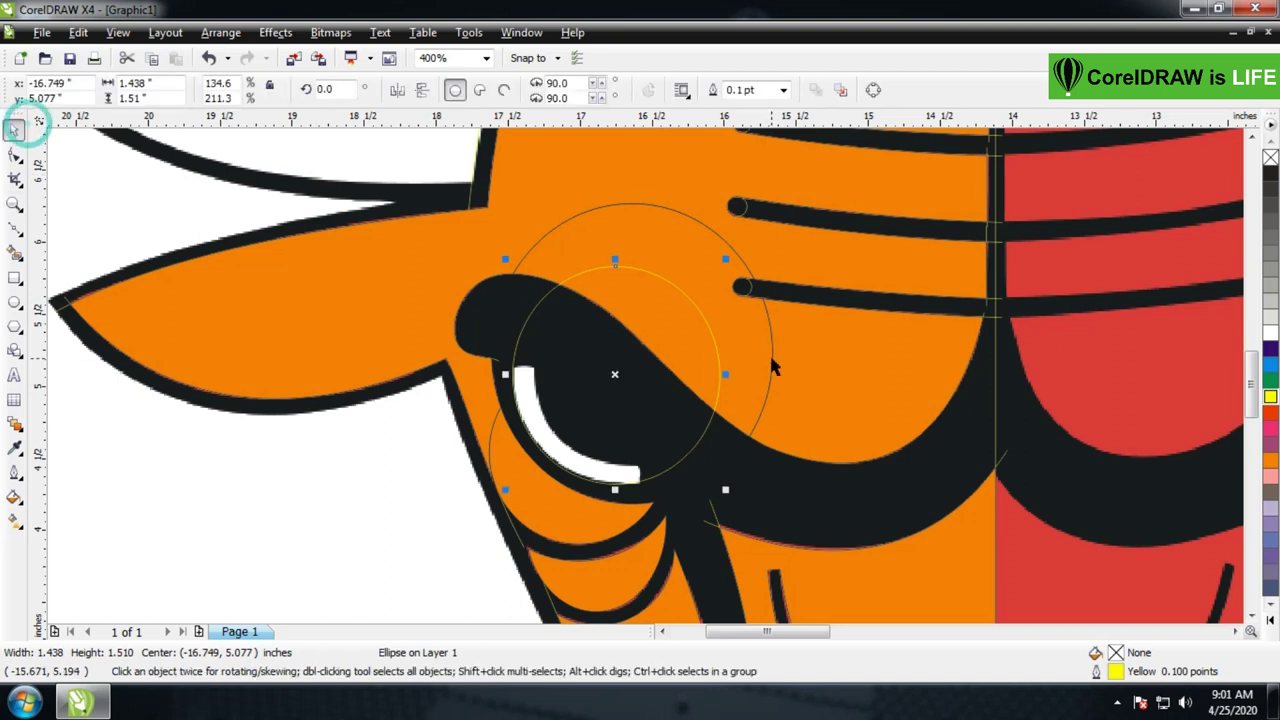
{"action": "left_click_drag", "start_coordinate": [727, 262], "coordinate": [706, 292]}
{"action": "left_click_drag", "start_coordinate": [703, 373], "coordinate": [727, 376]}
{"action": "left_click_drag", "start_coordinate": [627, 465], "coordinate": [627, 469]}
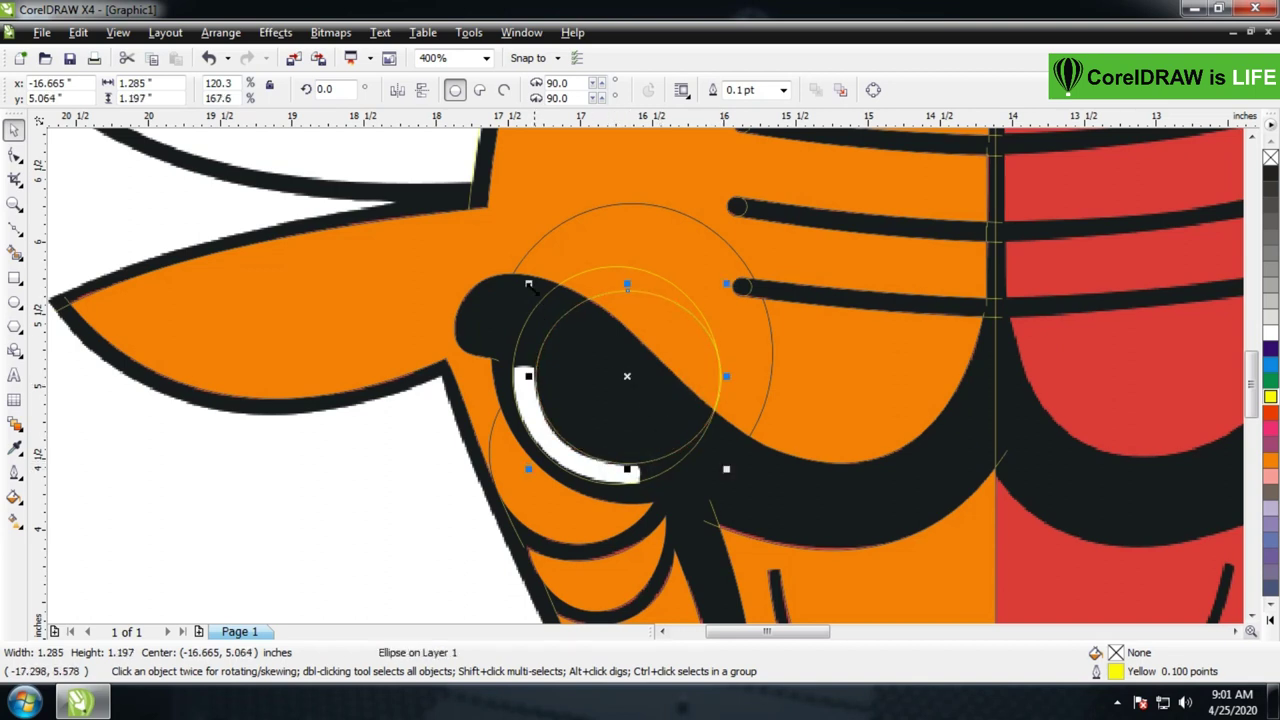
{"action": "left_click_drag", "start_coordinate": [526, 375], "coordinate": [740, 495]}
{"action": "key", "text": "z"}
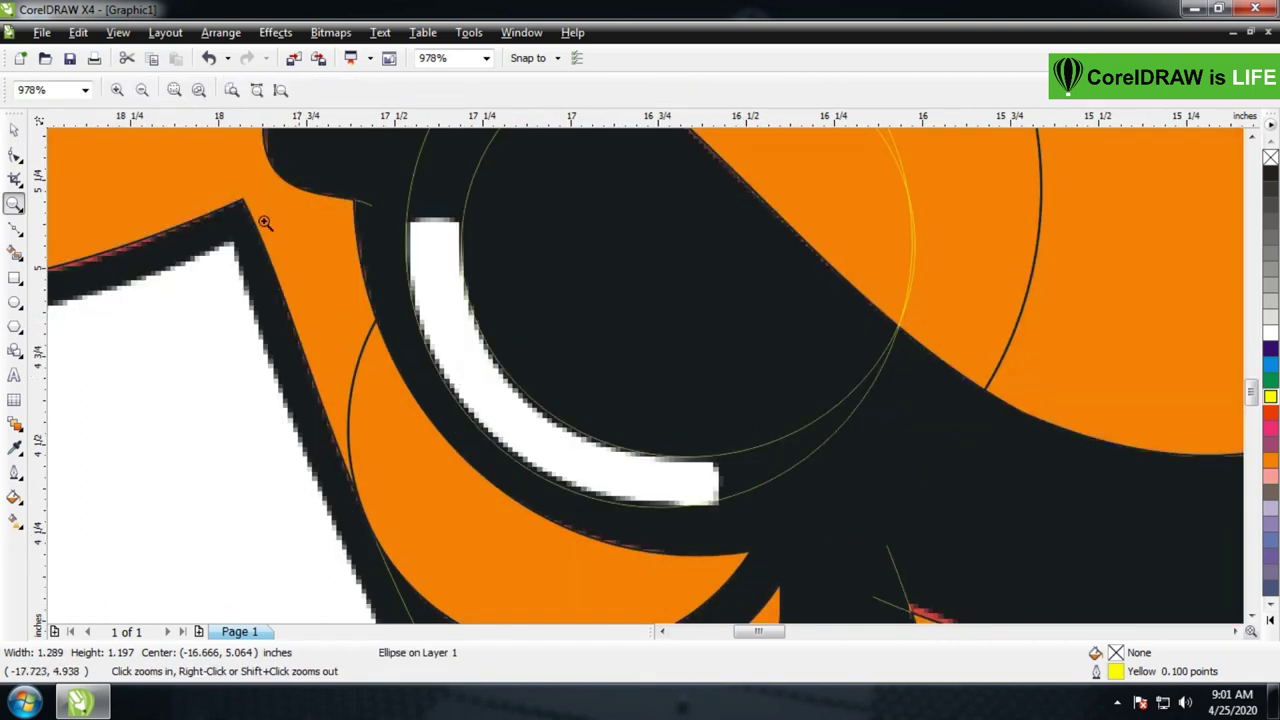
Draw a short line across the upper end of the white highlight and give it a yellow 0.1 pt outline
{"action": "left_click", "coordinate": [14, 228]}
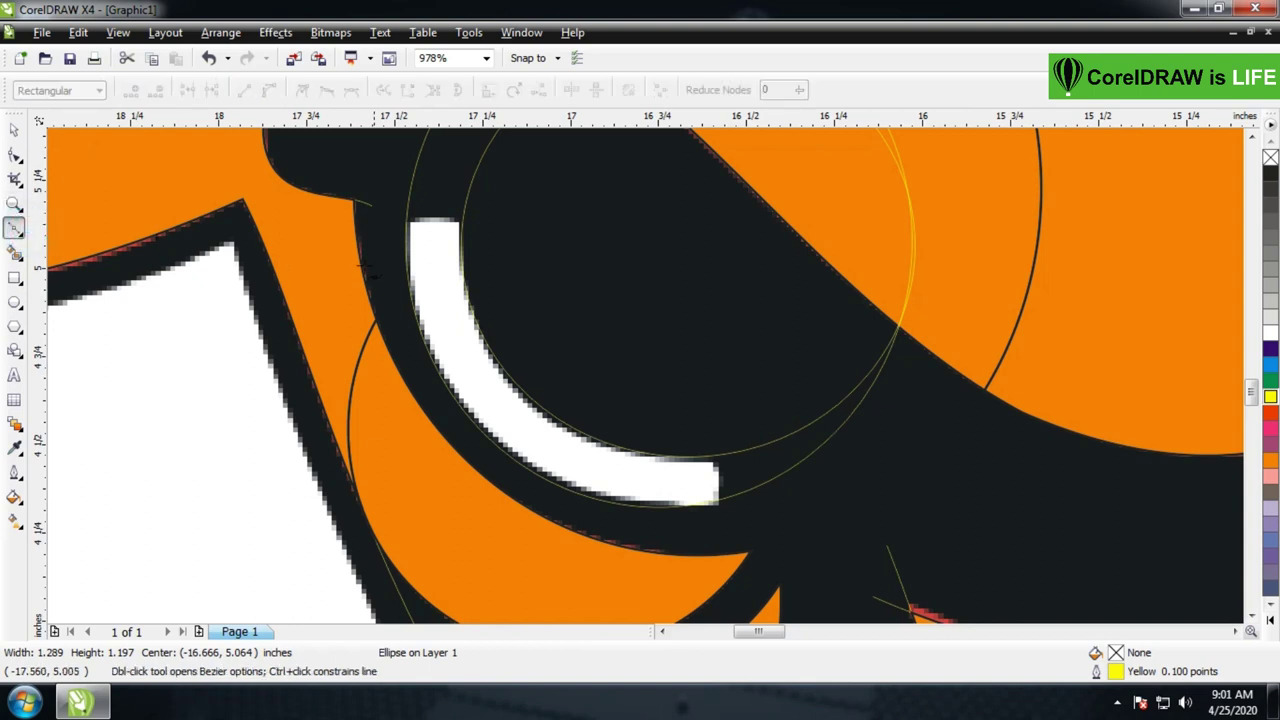
{"action": "left_click", "coordinate": [388, 222]}
{"action": "left_click", "coordinate": [485, 226]}
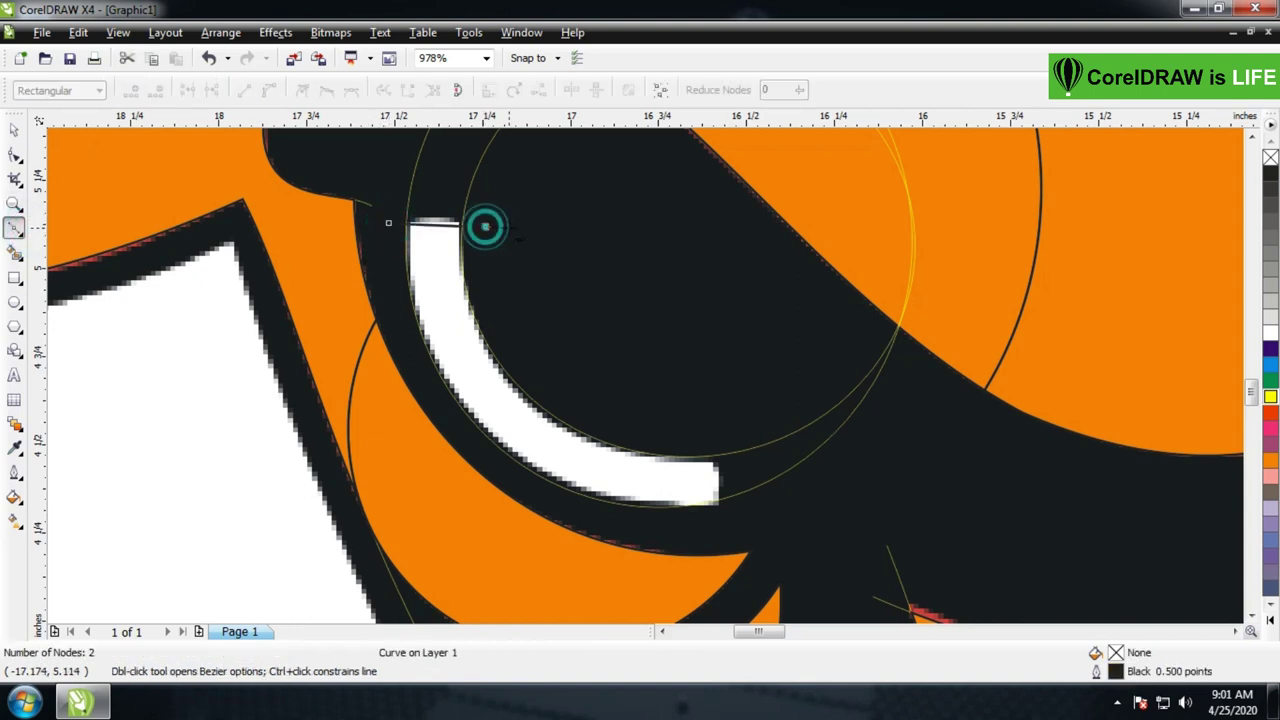
{"action": "right_click", "coordinate": [1271, 397]}
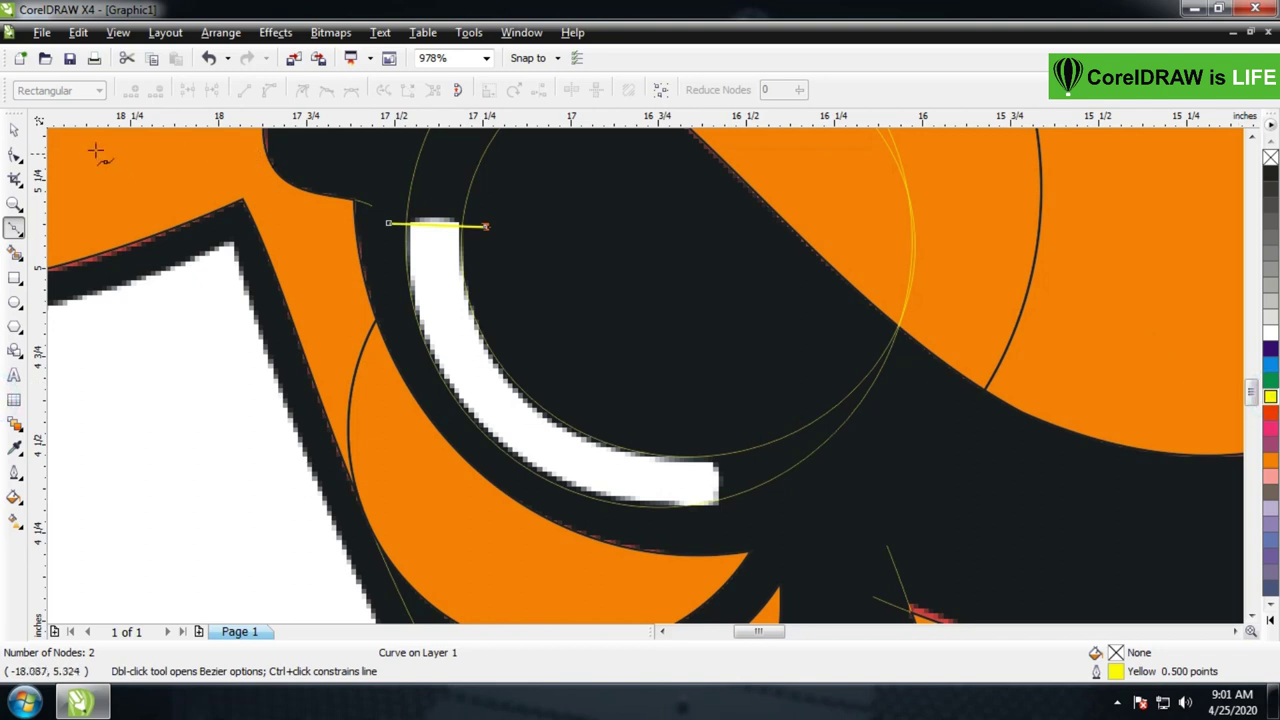
{"action": "left_click", "coordinate": [17, 130]}
{"action": "left_click", "coordinate": [829, 90]}
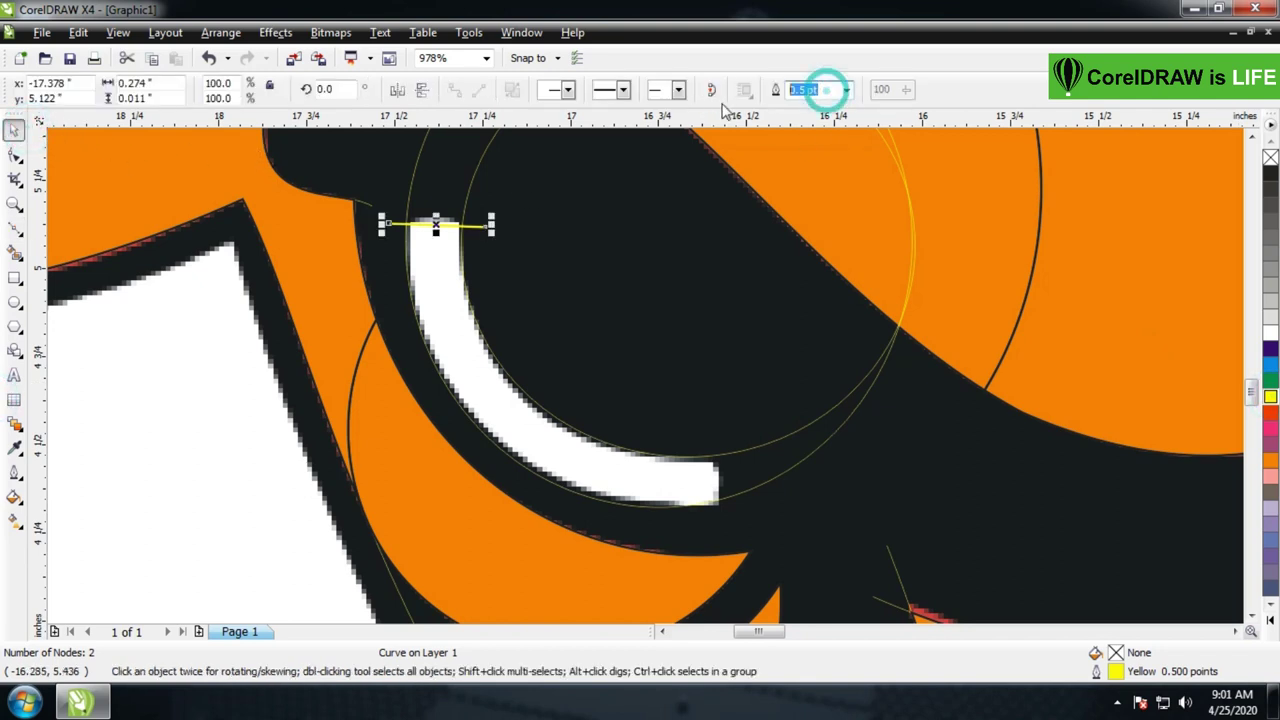
{"action": "type", "text": "0.1"}
{"action": "key", "text": "Return"}
Level the line's end nodes, convert it to a curve and bend it upward over the highlight's upper end
{"action": "key", "text": "z"}
{"action": "left_click_drag", "start_coordinate": [375, 193], "coordinate": [580, 350]}
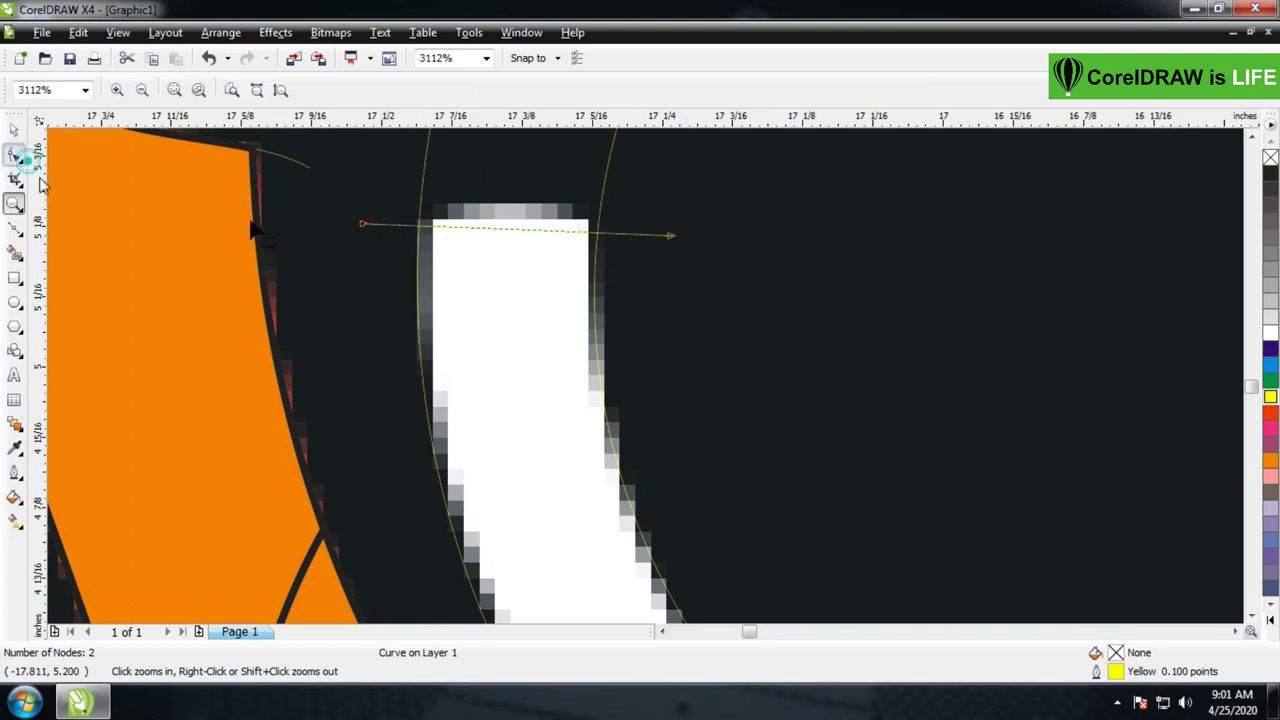
{"action": "left_click", "coordinate": [14, 153]}
{"action": "left_click_drag", "start_coordinate": [362, 225], "coordinate": [362, 229]}
{"action": "left_click_drag", "start_coordinate": [674, 236], "coordinate": [674, 229]}
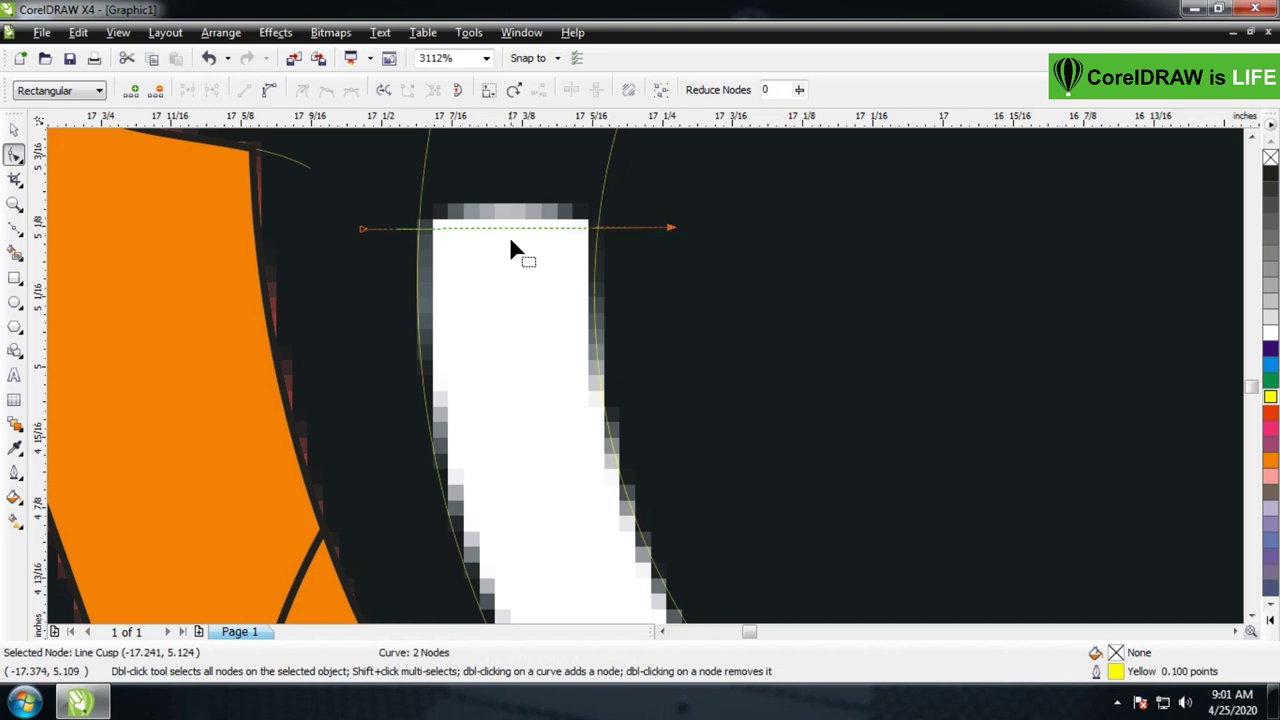
{"action": "right_click", "coordinate": [515, 230]}
{"action": "left_click", "coordinate": [568, 305]}
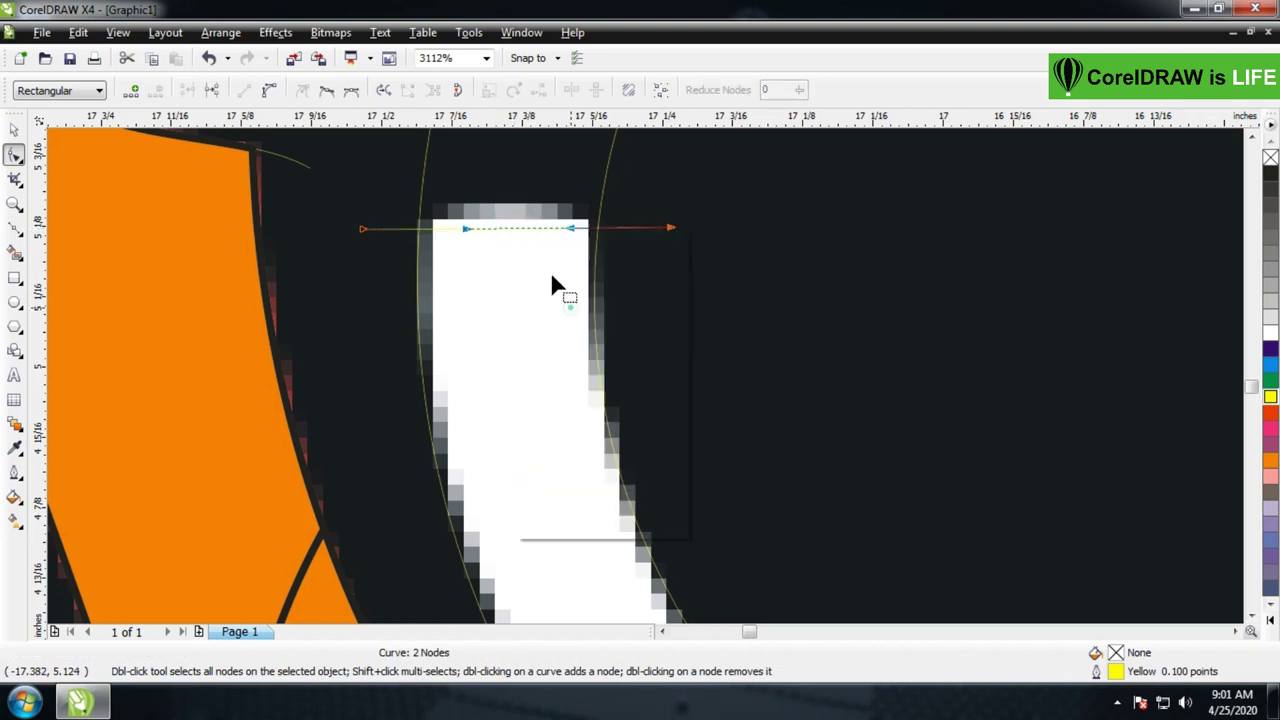
{"action": "left_click_drag", "start_coordinate": [516, 224], "coordinate": [515, 203]}
{"action": "left_click", "coordinate": [363, 233]}
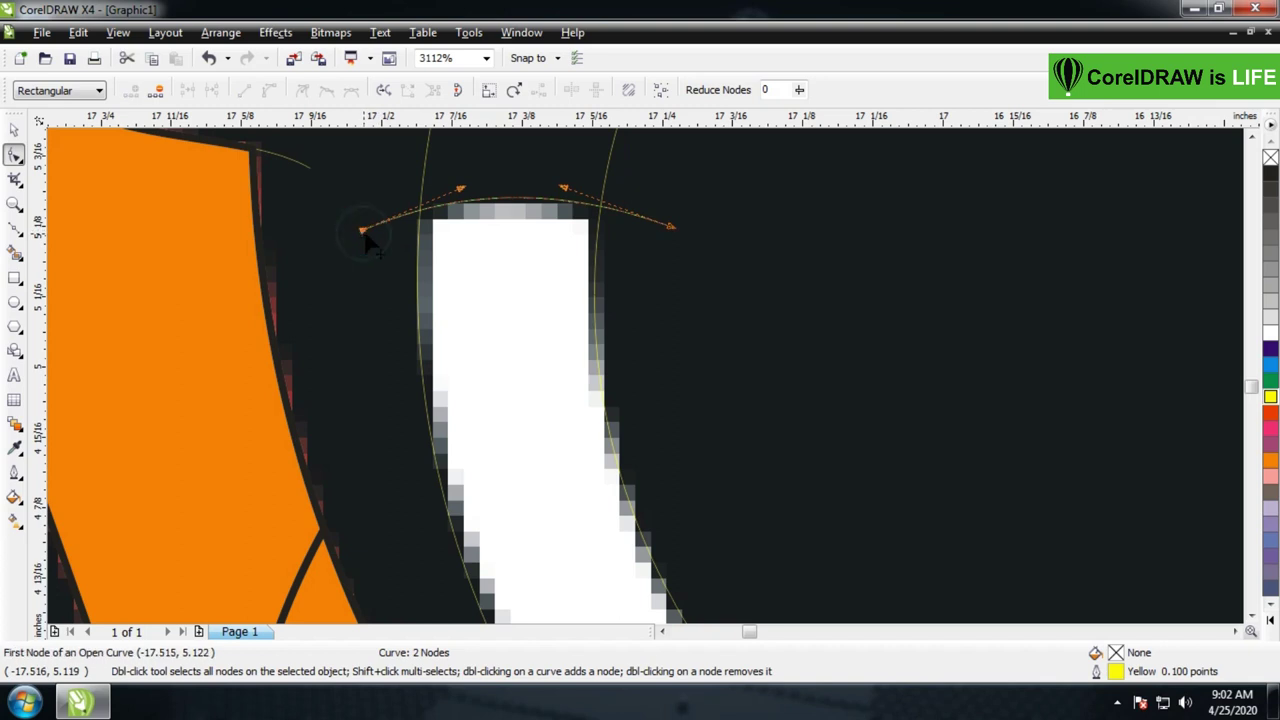
{"action": "left_click_drag", "start_coordinate": [670, 230], "coordinate": [657, 228]}
Place a copy of the short curve at the lower end of the white highlight, rotated to 285 degrees
{"action": "scroll", "coordinate": [762, 322], "scroll_direction": "down", "scroll_amount": 4}
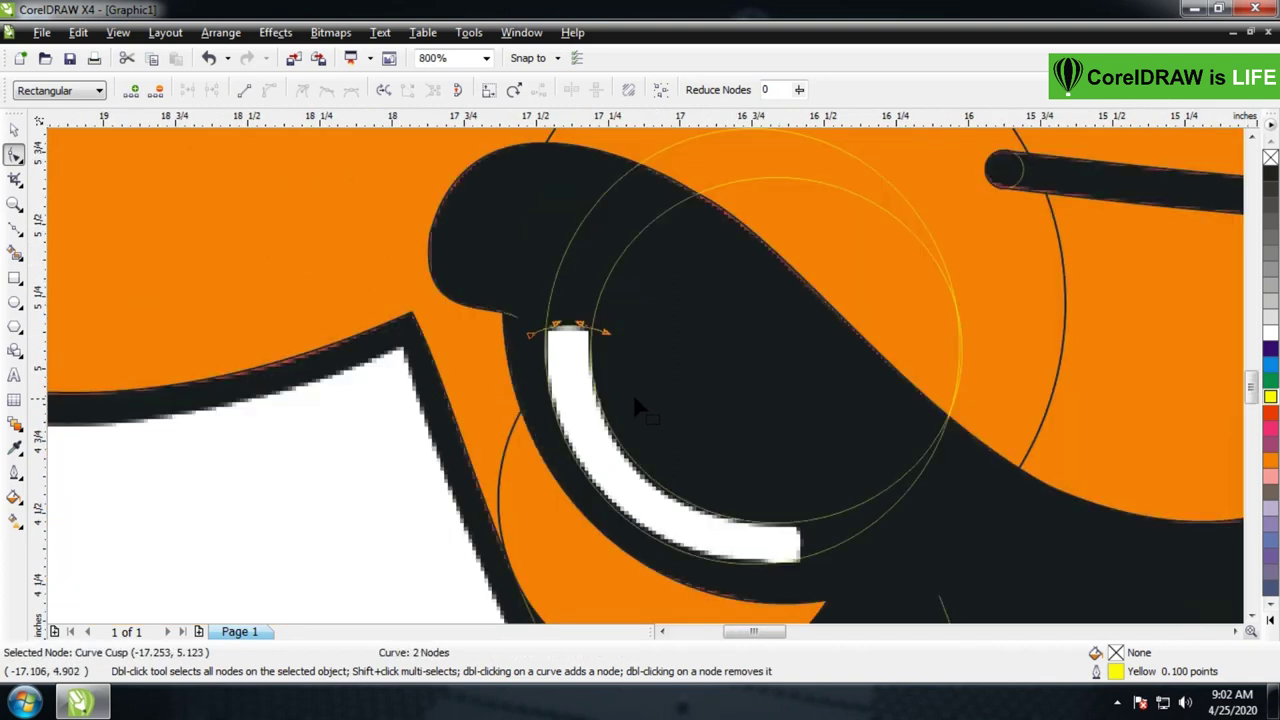
{"action": "left_click", "coordinate": [14, 129]}
{"action": "left_click_drag", "start_coordinate": [569, 332], "coordinate": [830, 550]}
{"action": "left_click", "coordinate": [797, 490]}
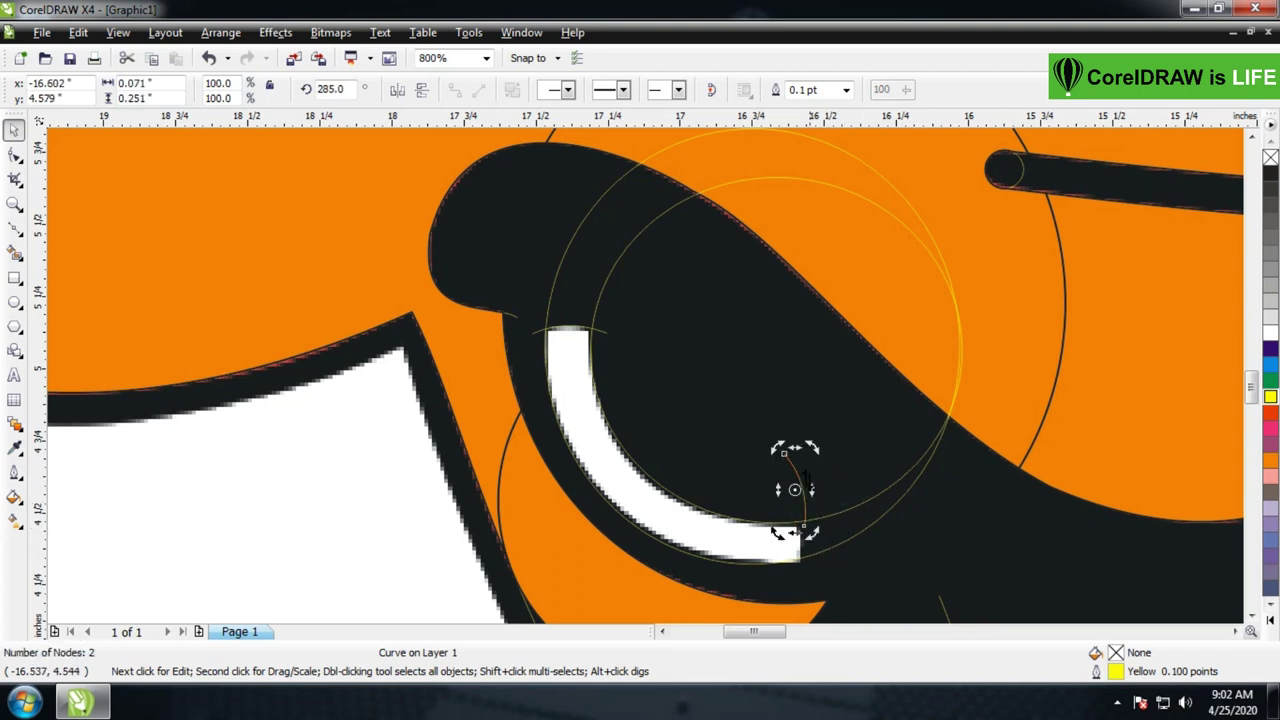
{"action": "left_click", "coordinate": [763, 463]}
{"action": "left_click", "coordinate": [803, 491]}
{"action": "left_click_drag", "start_coordinate": [803, 491], "coordinate": [795, 543]}
Shift the copied curve's lower node inward so the curve closely follows the end of the highlight
{"action": "key", "text": "z"}
{"action": "left_click_drag", "start_coordinate": [760, 485], "coordinate": [820, 569]}
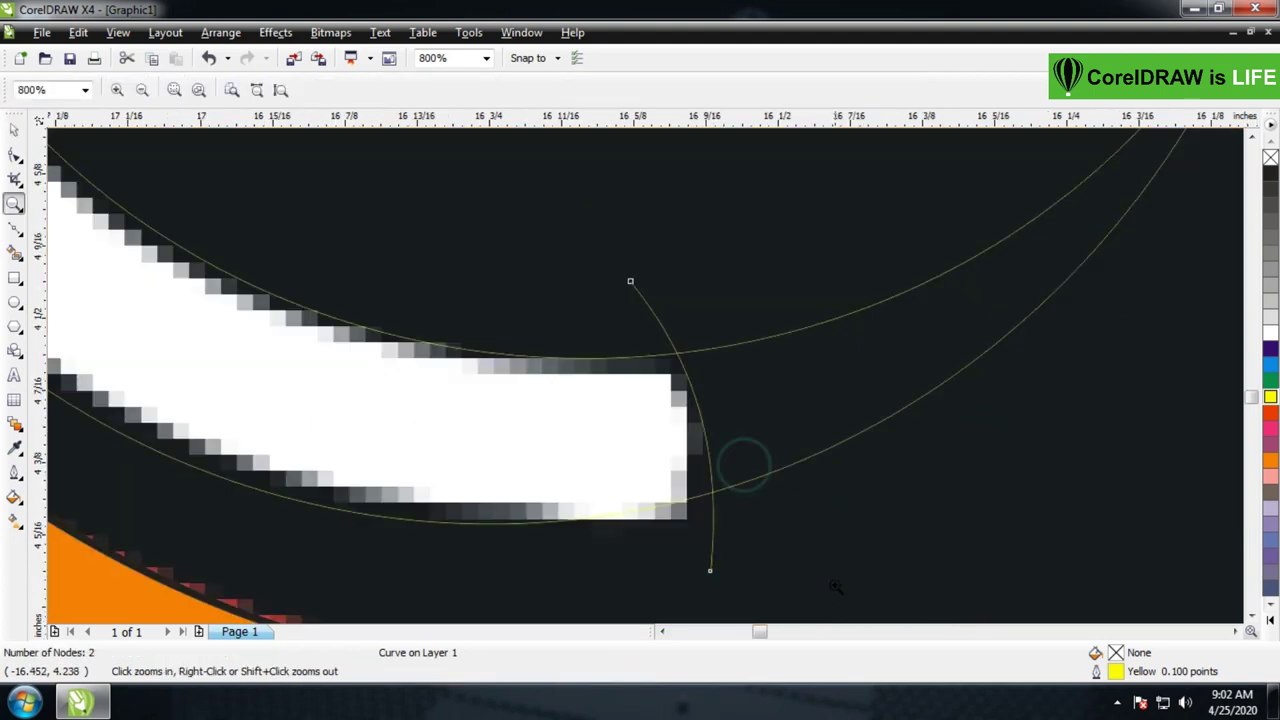
{"action": "left_click", "coordinate": [15, 152]}
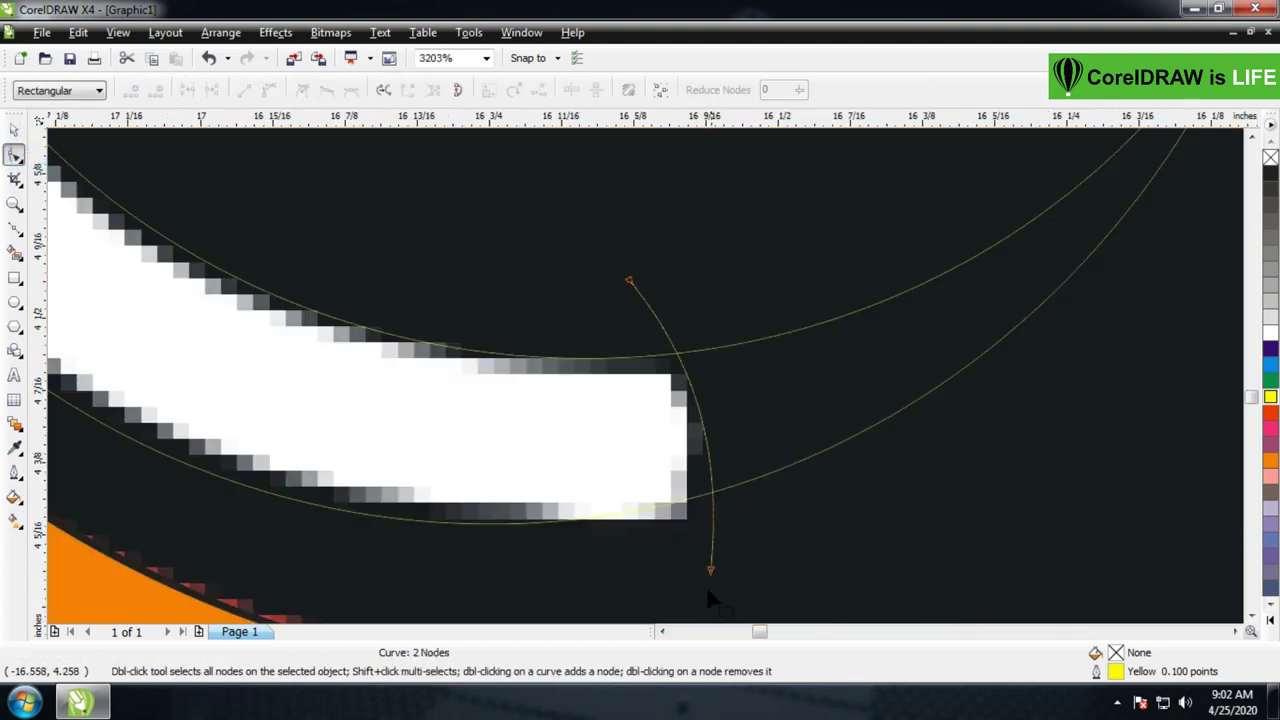
{"action": "left_click_drag", "start_coordinate": [711, 575], "coordinate": [696, 586]}
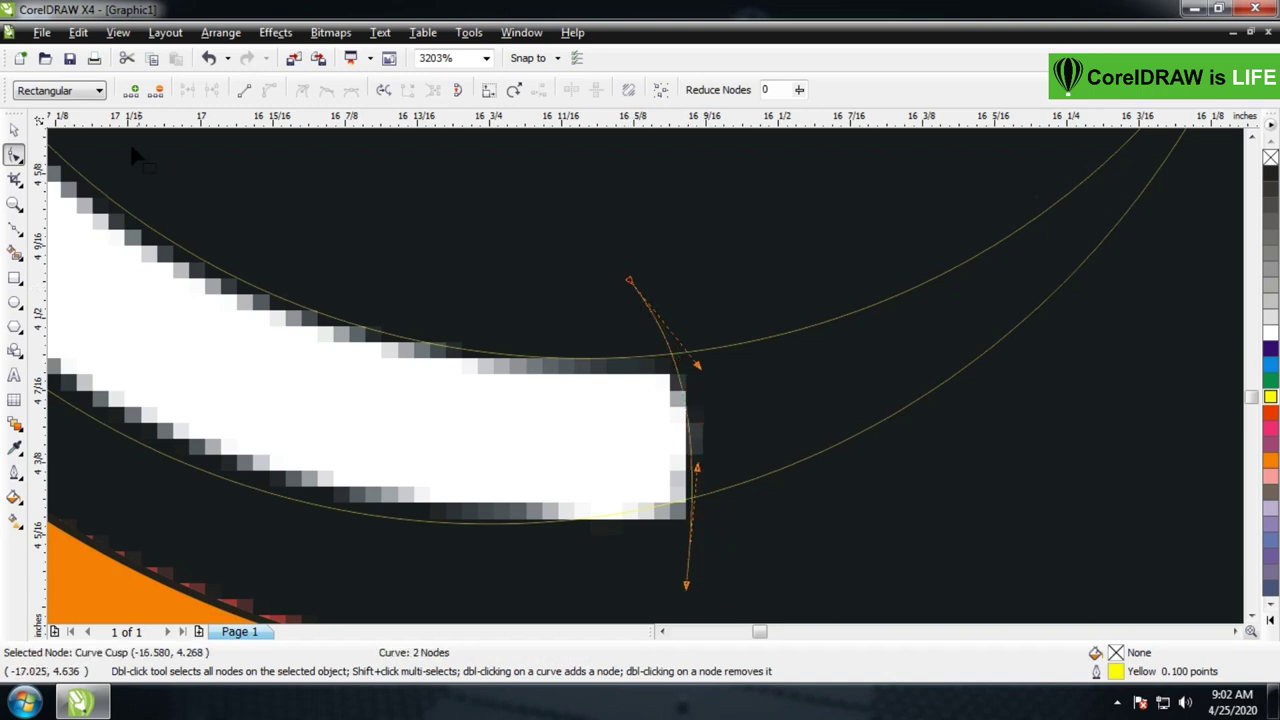
{"action": "left_click", "coordinate": [12, 129]}
Use Smart Fill to fill the eye highlight with orange and a 0.5 pt black outline
{"action": "scroll", "coordinate": [610, 400], "scroll_direction": "down", "scroll_amount": 3}
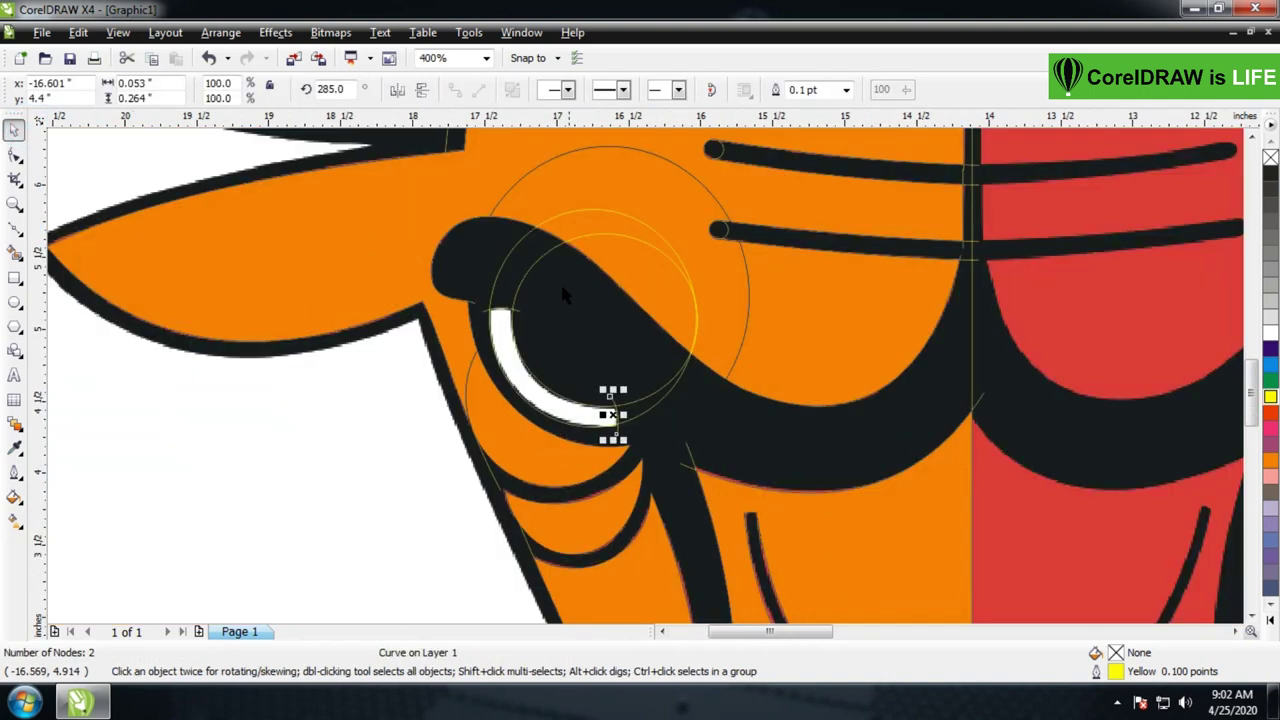
{"action": "left_click", "coordinate": [12, 254]}
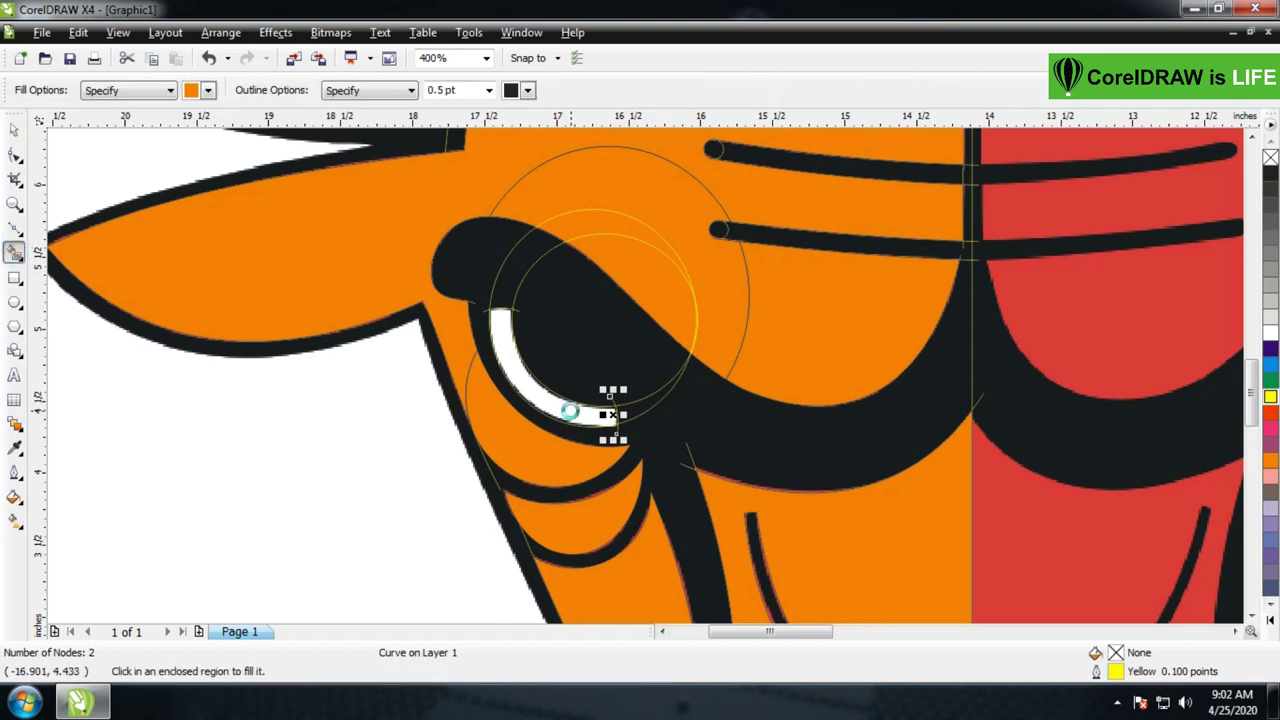
{"action": "left_click", "coordinate": [571, 409]}
Delete the inner yellow construction circle around the eye highlight
{"action": "left_click", "coordinate": [12, 129]}
{"action": "left_click", "coordinate": [272, 297]}
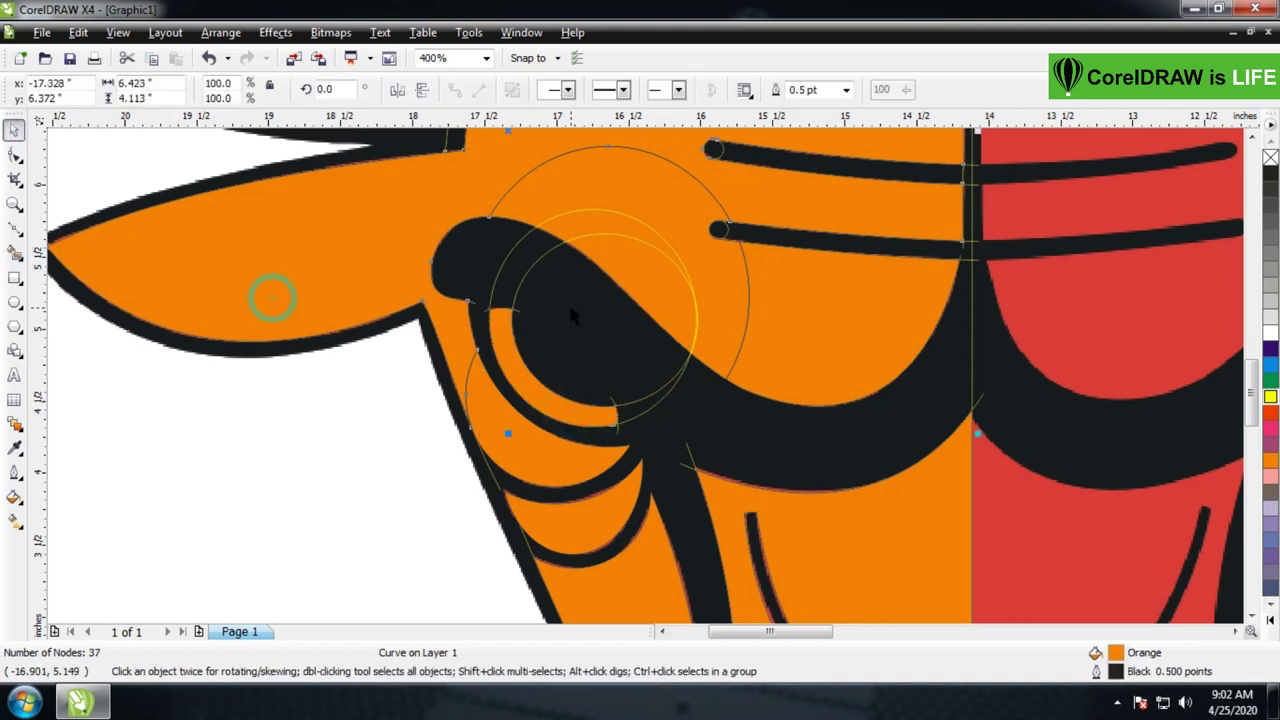
{"action": "left_click", "coordinate": [627, 316]}
{"action": "key", "text": "Escape"}
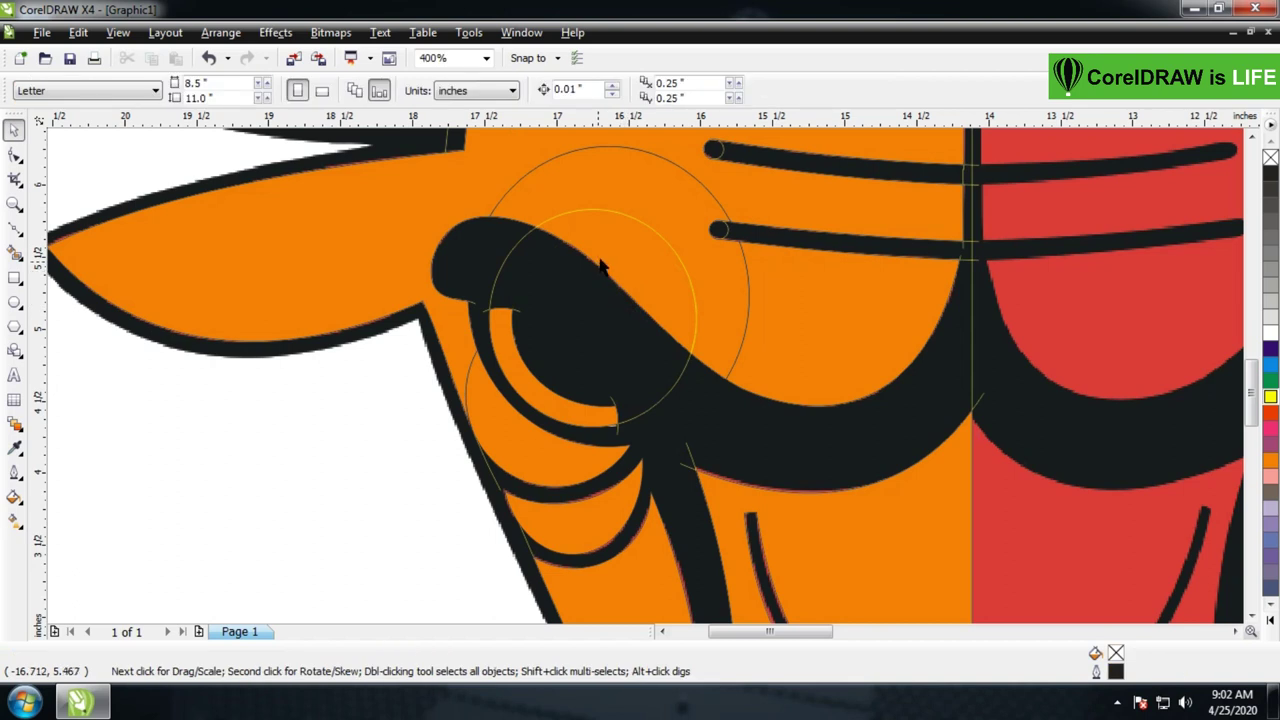
Delete the remaining yellow construction circle around the eye
{"action": "left_click", "coordinate": [515, 316]}
{"action": "key", "text": "Escape"}
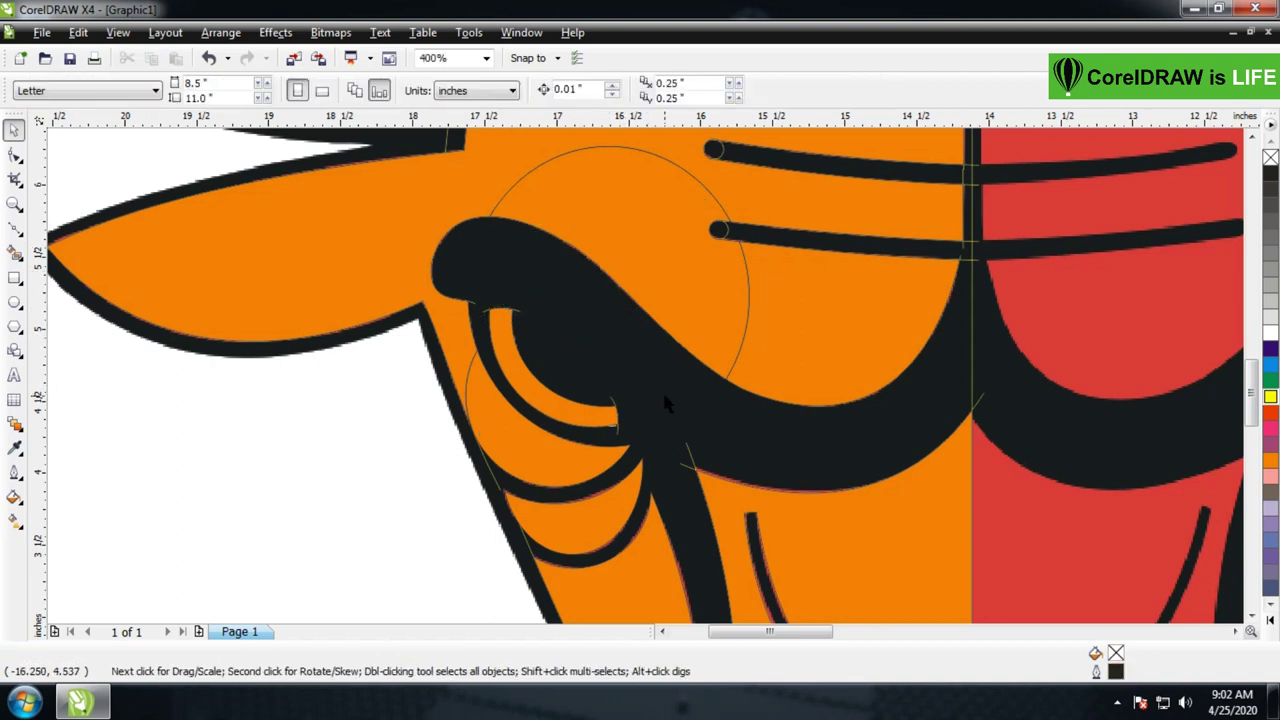
Reuse the ear's upper yellow curve as a tracing curve for the left horn, placing it across the horn
{"action": "scroll", "coordinate": [662, 390], "scroll_direction": "down", "scroll_amount": 1}
{"action": "scroll", "coordinate": [647, 385], "scroll_direction": "down", "scroll_amount": 1}
{"action": "key", "text": "z"}
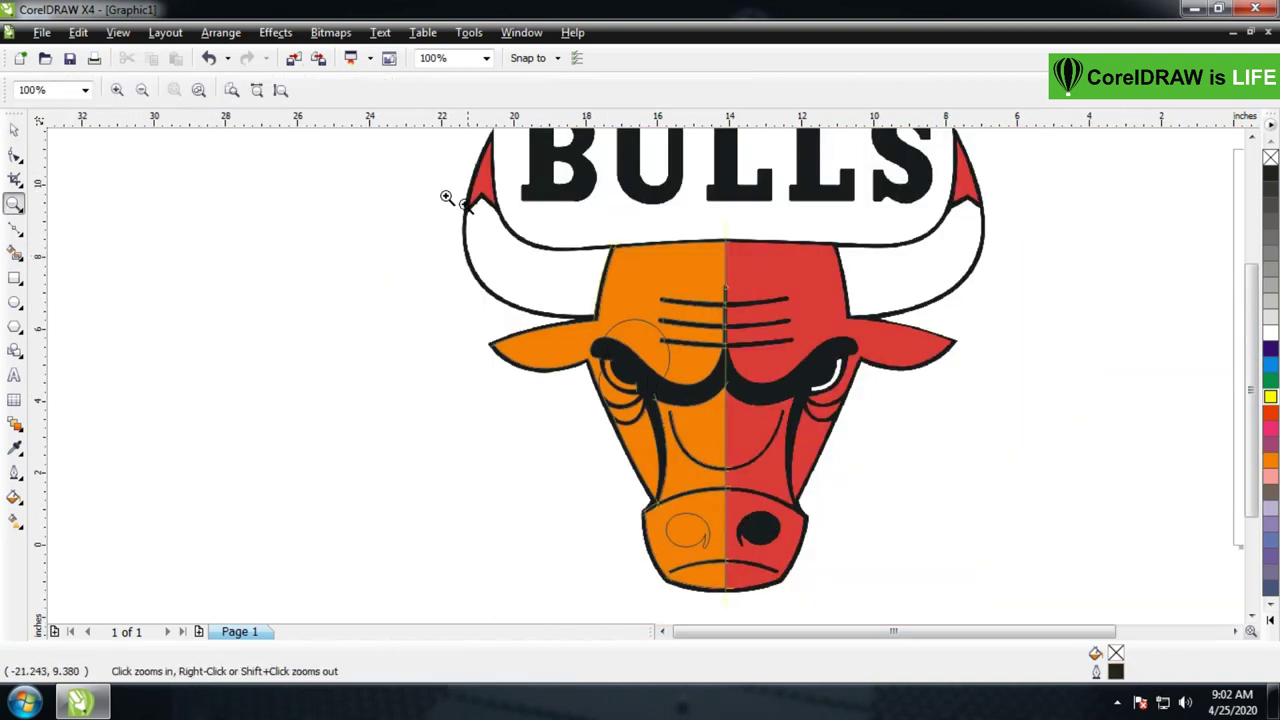
{"action": "right_click", "coordinate": [497, 181]}
{"action": "left_click_drag", "start_coordinate": [548, 238], "coordinate": [661, 375]}
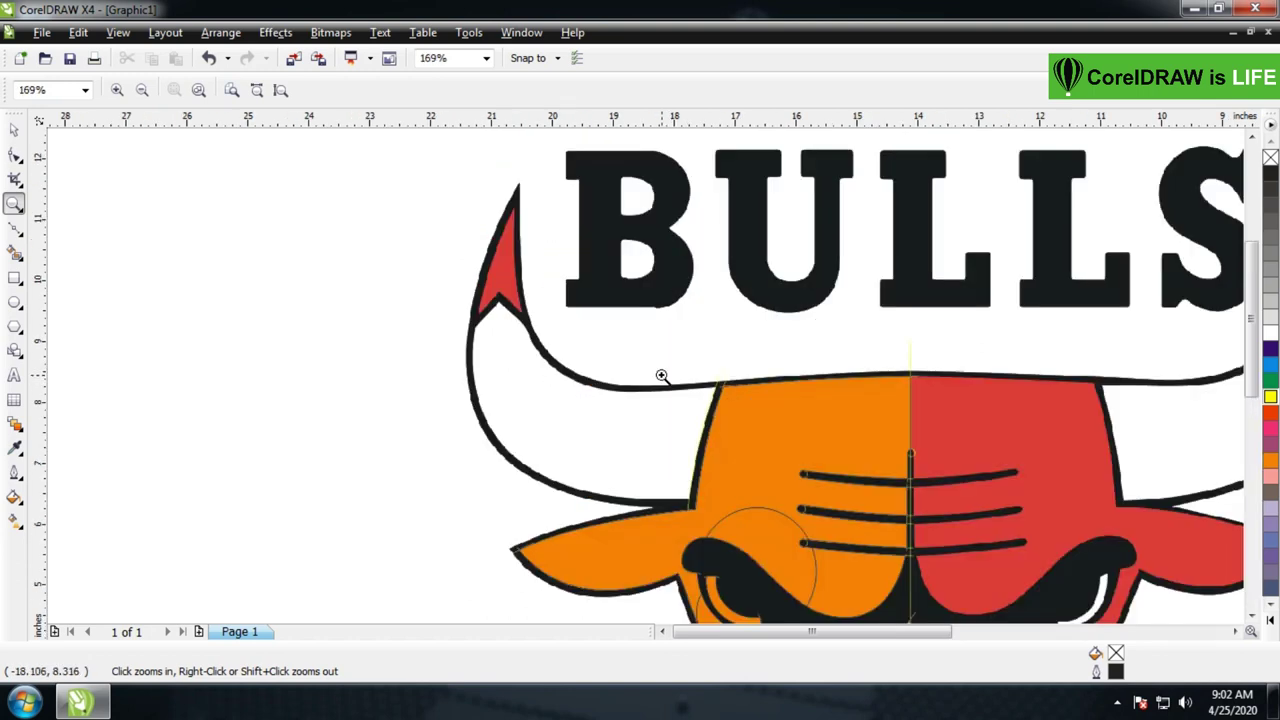
{"action": "left_click", "coordinate": [14, 130]}
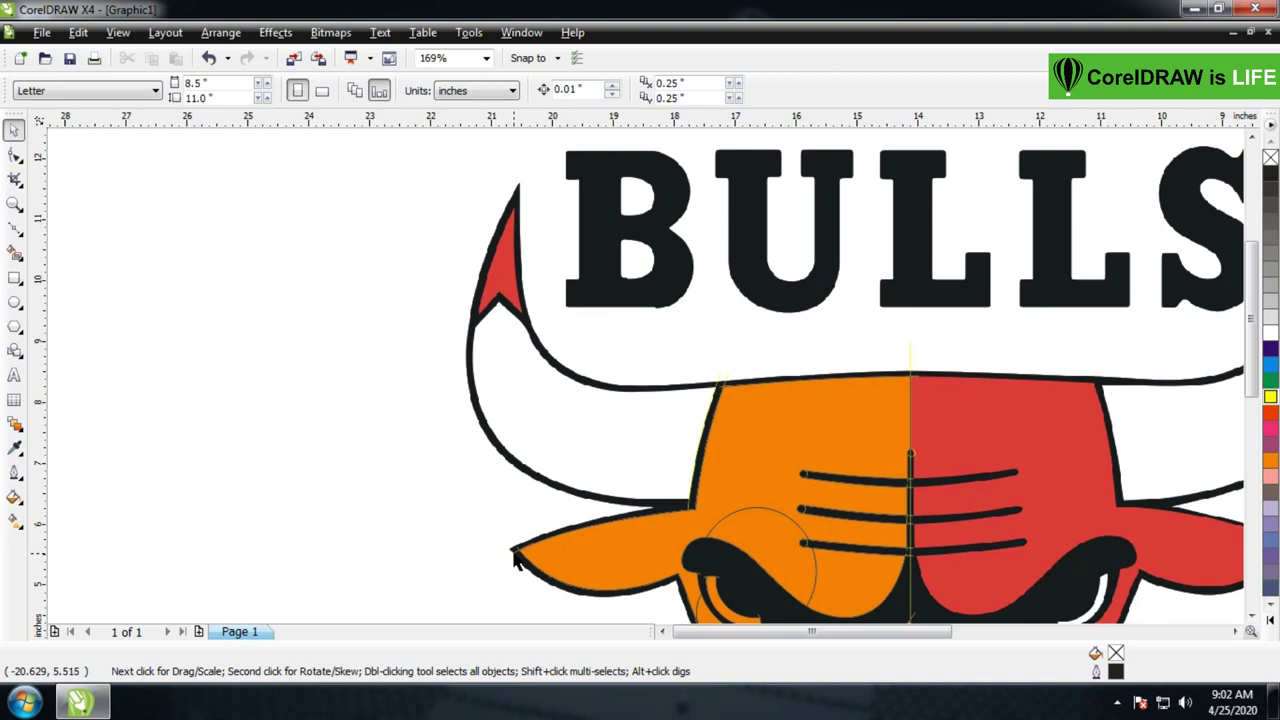
{"action": "left_click", "coordinate": [518, 562]}
{"action": "left_click_drag", "start_coordinate": [609, 530], "coordinate": [561, 334]}
Convert the curve on the horn to a straight line and stretch it from the horn's tip to its base beside the ear
{"action": "left_click", "coordinate": [14, 155]}
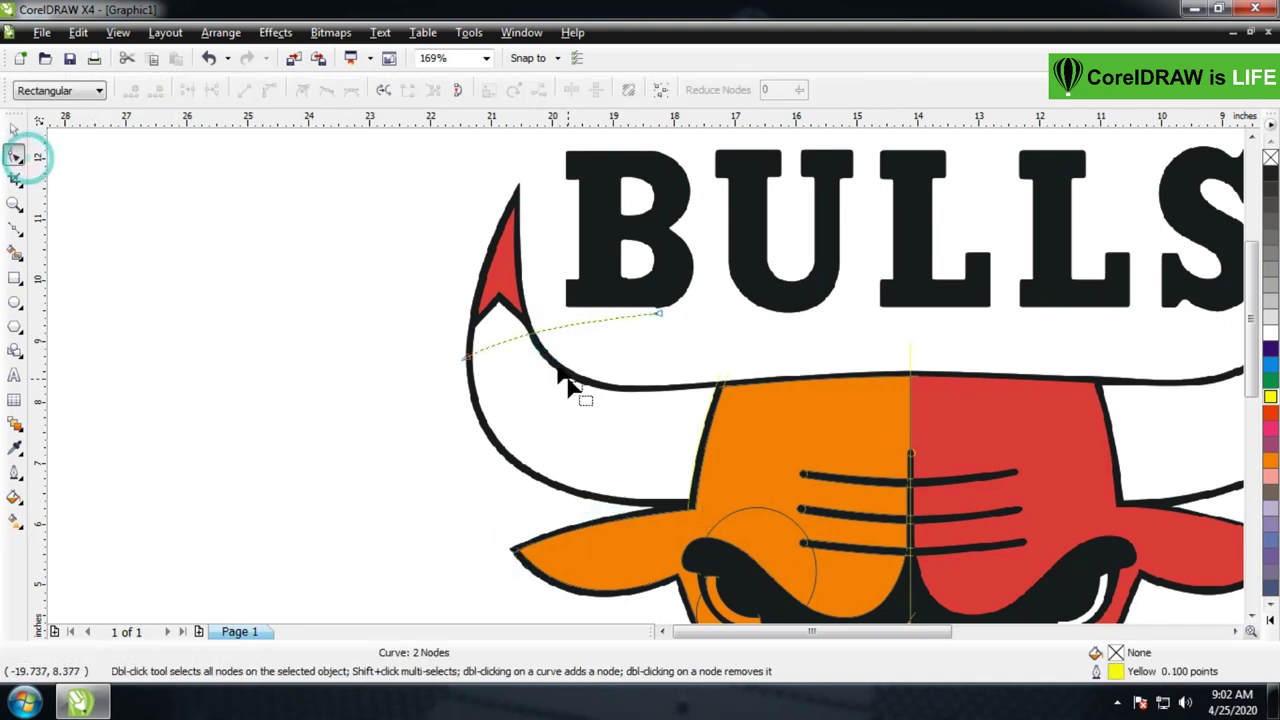
{"action": "right_click", "coordinate": [548, 333]}
{"action": "left_click", "coordinate": [600, 389]}
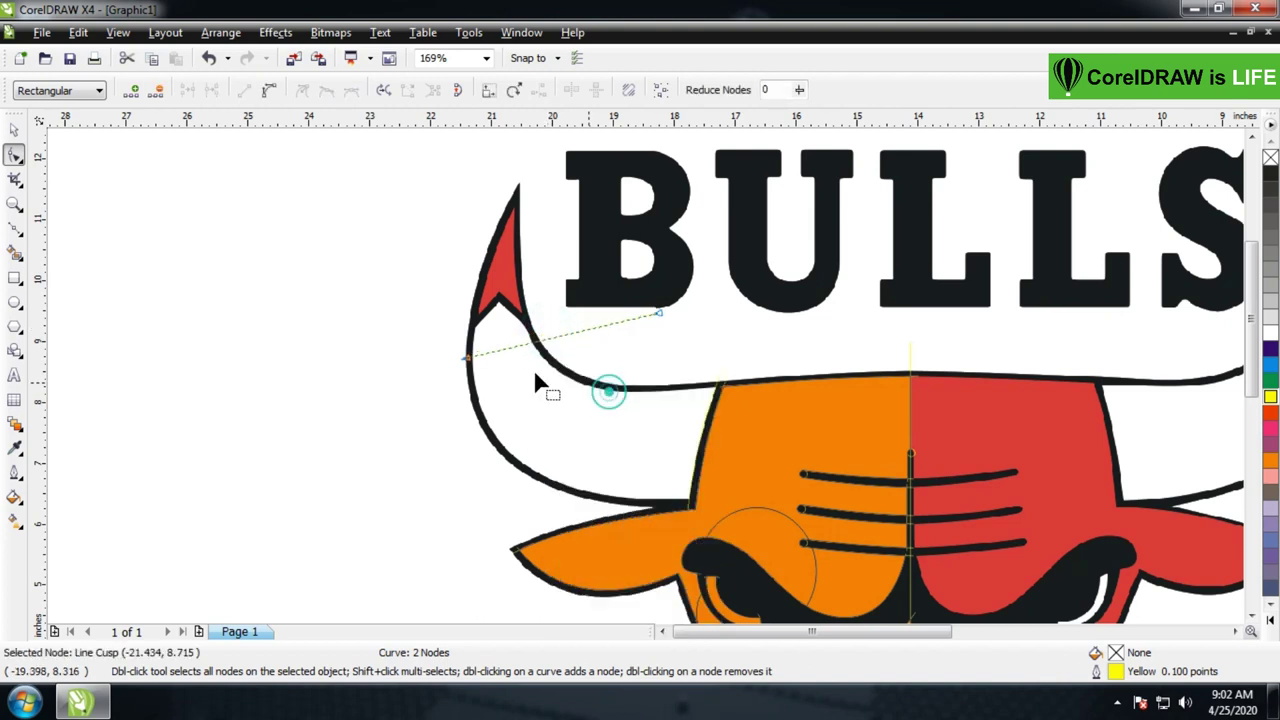
{"action": "left_click_drag", "start_coordinate": [467, 358], "coordinate": [509, 193]}
{"action": "left_click_drag", "start_coordinate": [659, 313], "coordinate": [702, 503]}
Convert the line back to a curve and bend it along the inside of the horn's outer black outline, adjusting end nodes and handles
{"action": "key", "text": "z"}
{"action": "left_click_drag", "start_coordinate": [435, 172], "coordinate": [789, 510]}
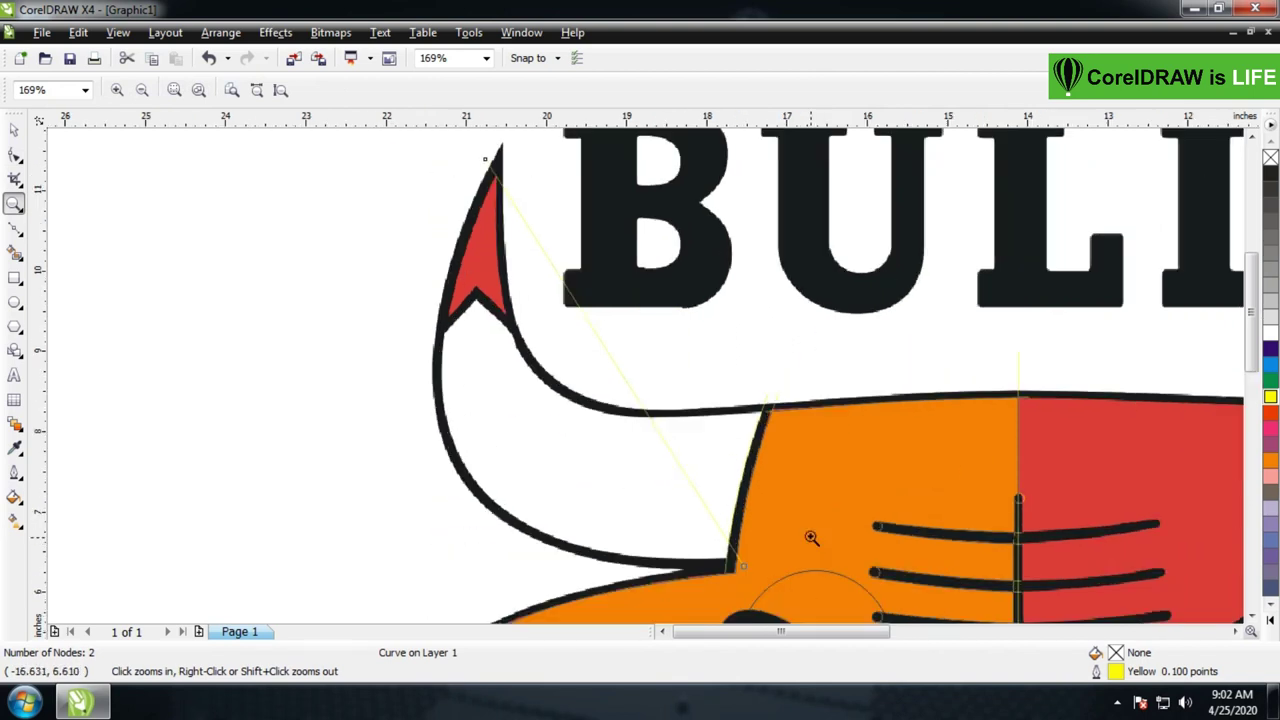
{"action": "left_click", "coordinate": [15, 163]}
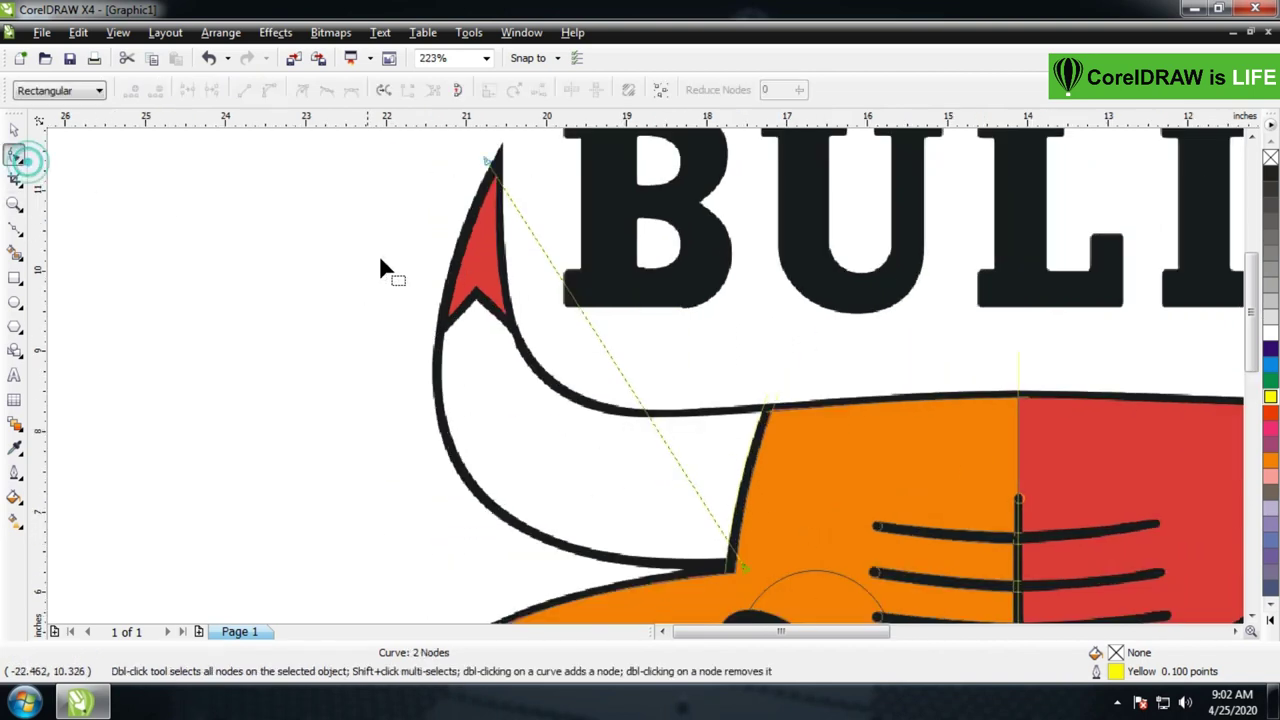
{"action": "right_click", "coordinate": [632, 398]}
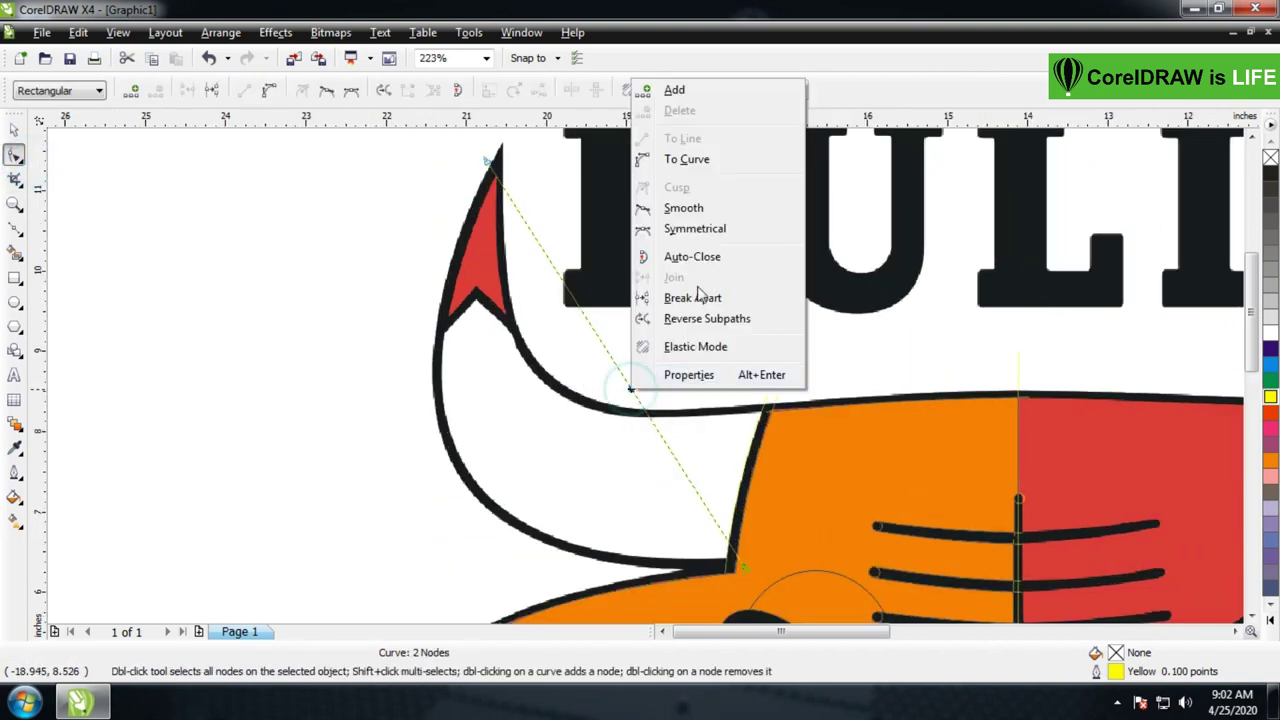
{"action": "left_click", "coordinate": [690, 162]}
{"action": "left_click_drag", "start_coordinate": [612, 365], "coordinate": [472, 487]}
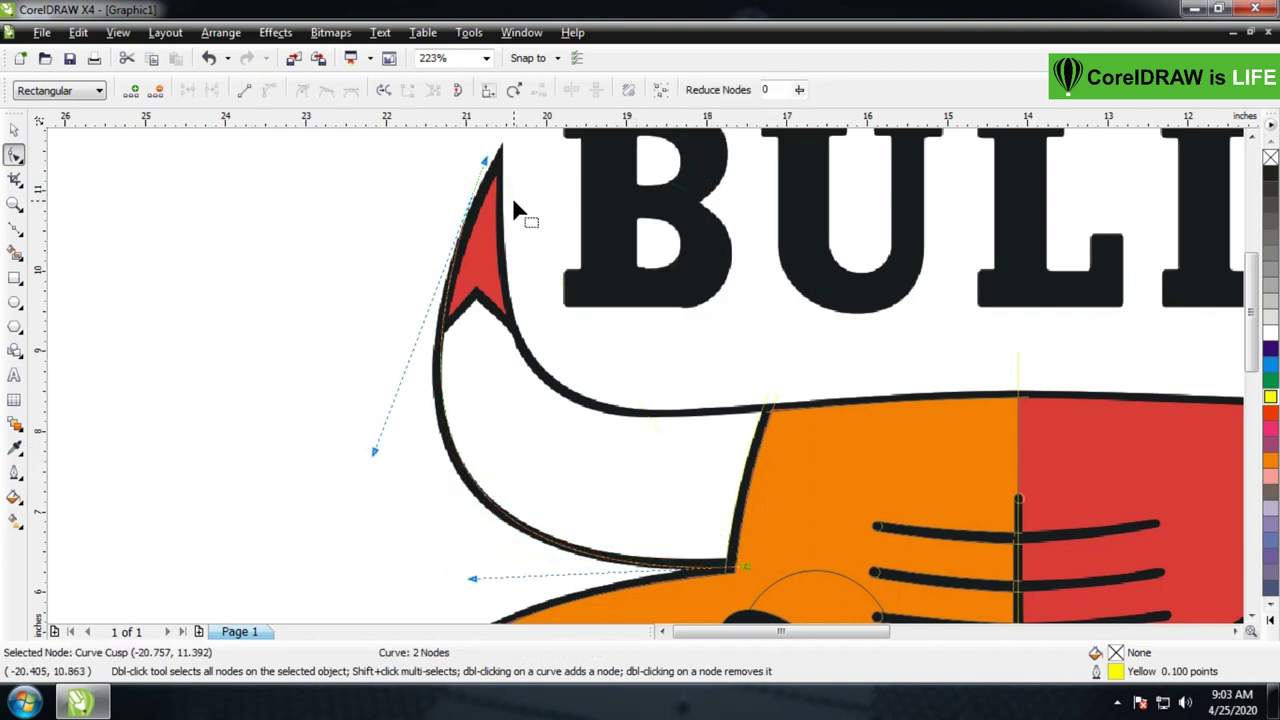
{"action": "left_click_drag", "start_coordinate": [490, 172], "coordinate": [509, 171]}
{"action": "left_click_drag", "start_coordinate": [393, 454], "coordinate": [359, 440]}
{"action": "left_click_drag", "start_coordinate": [745, 573], "coordinate": [750, 554]}
{"action": "left_click_drag", "start_coordinate": [478, 562], "coordinate": [479, 580]}
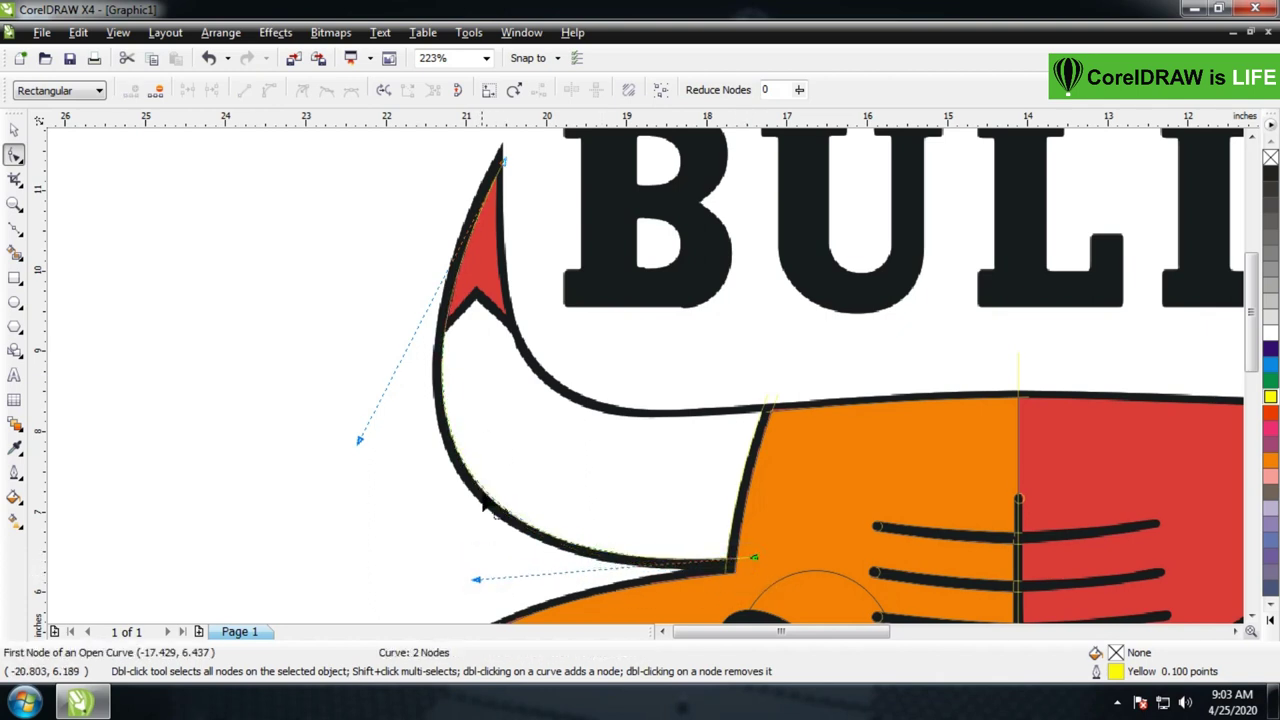
Copy the outer horn curve, convert the copy to a straight line and set its ends near the horn's tip and inside the forehead
{"action": "left_click", "coordinate": [14, 130]}
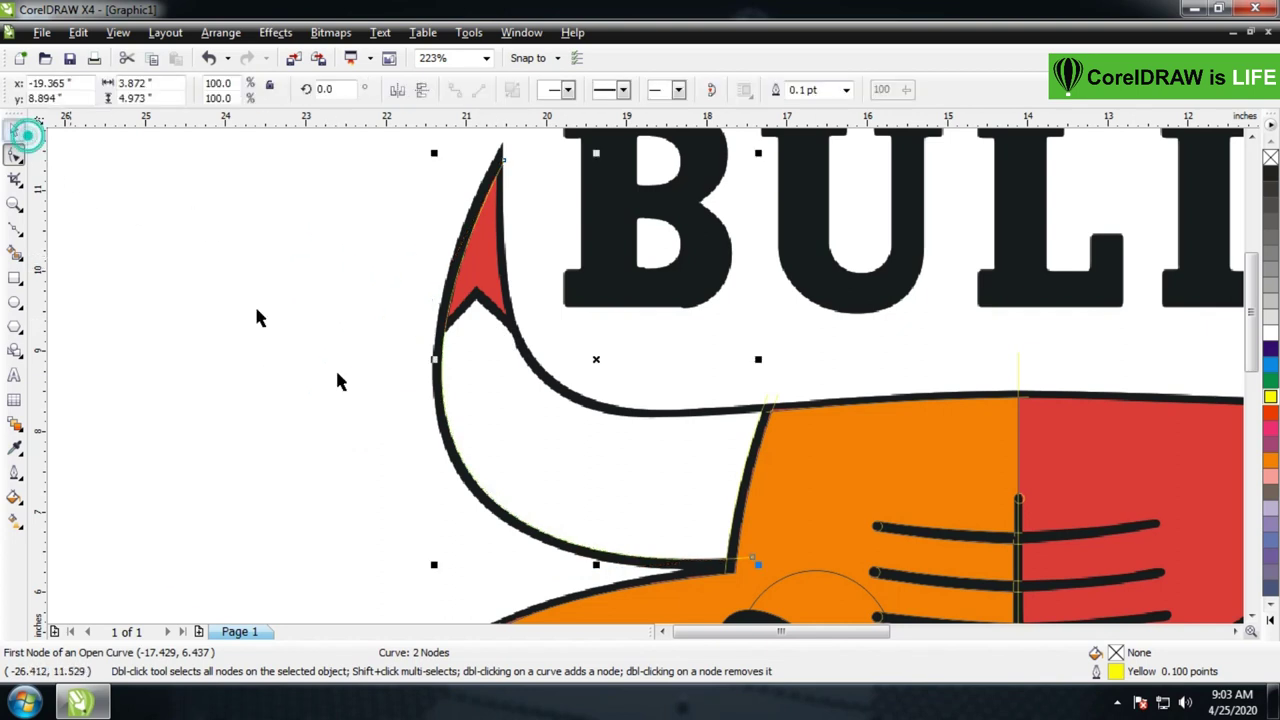
{"action": "left_click_drag", "start_coordinate": [491, 443], "coordinate": [659, 411]}
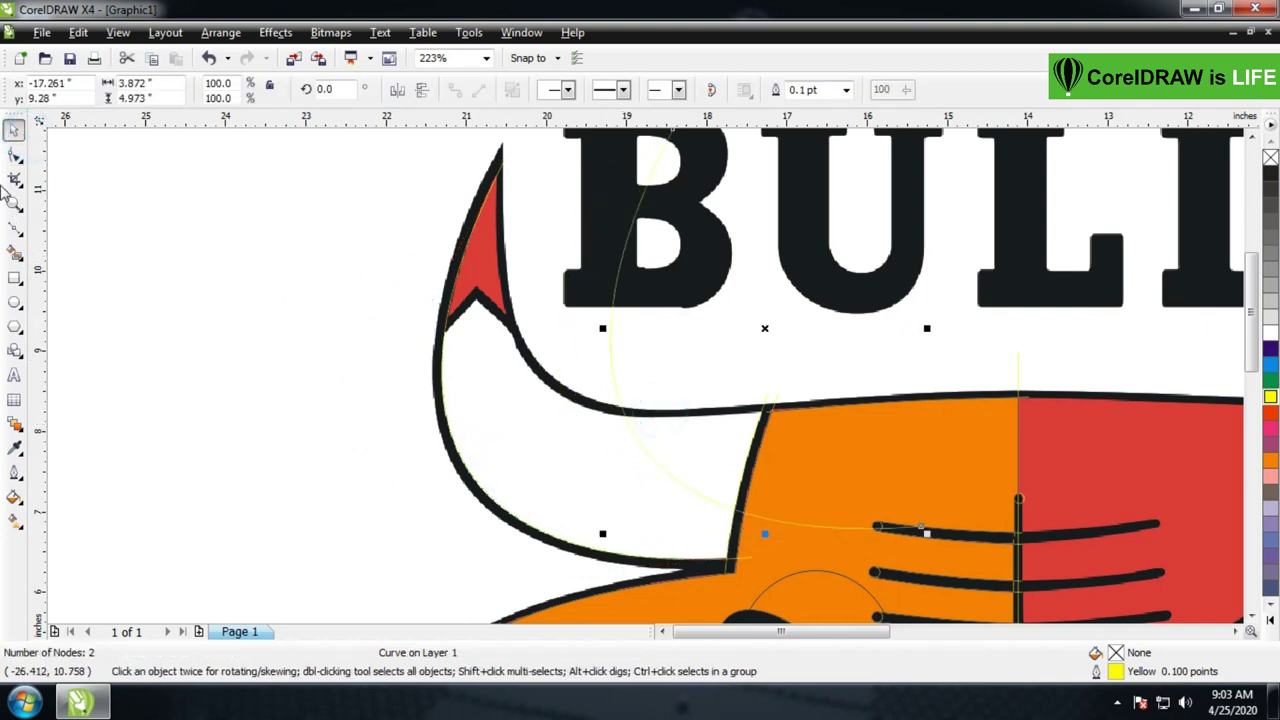
{"action": "left_click", "coordinate": [14, 154]}
{"action": "right_click", "coordinate": [650, 462]}
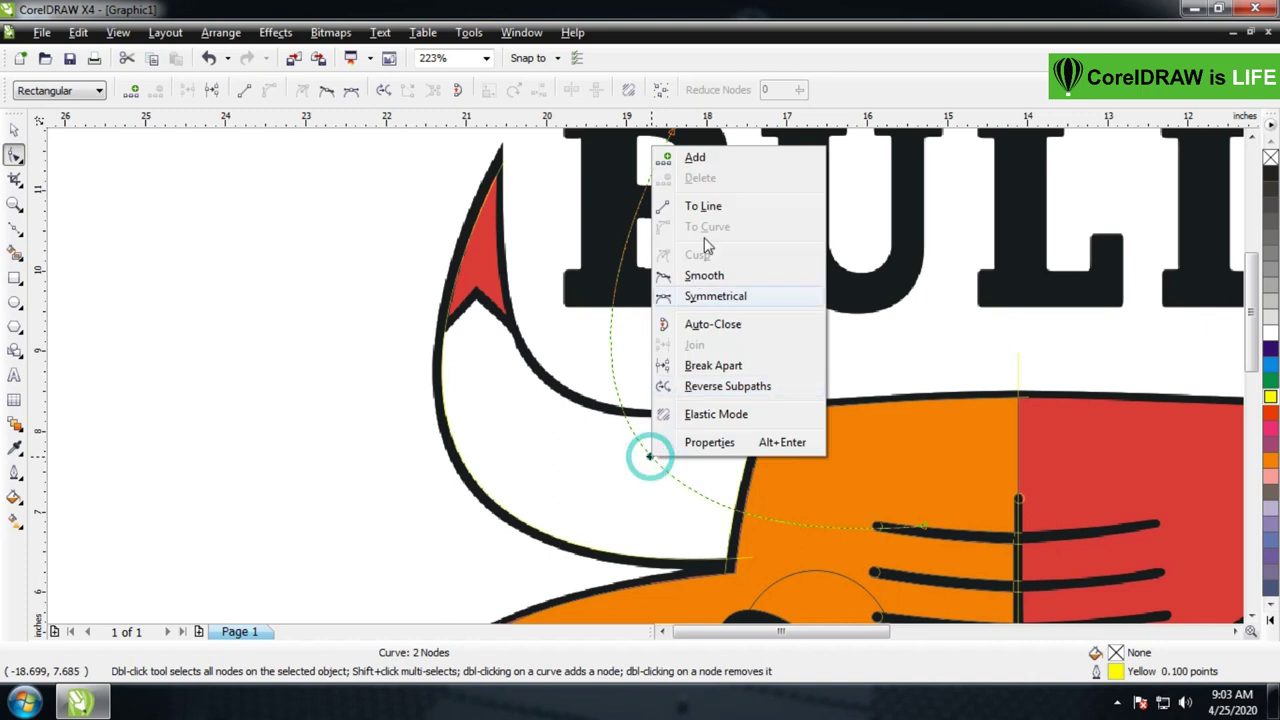
{"action": "left_click", "coordinate": [709, 214]}
{"action": "left_click_drag", "start_coordinate": [678, 136], "coordinate": [472, 156]}
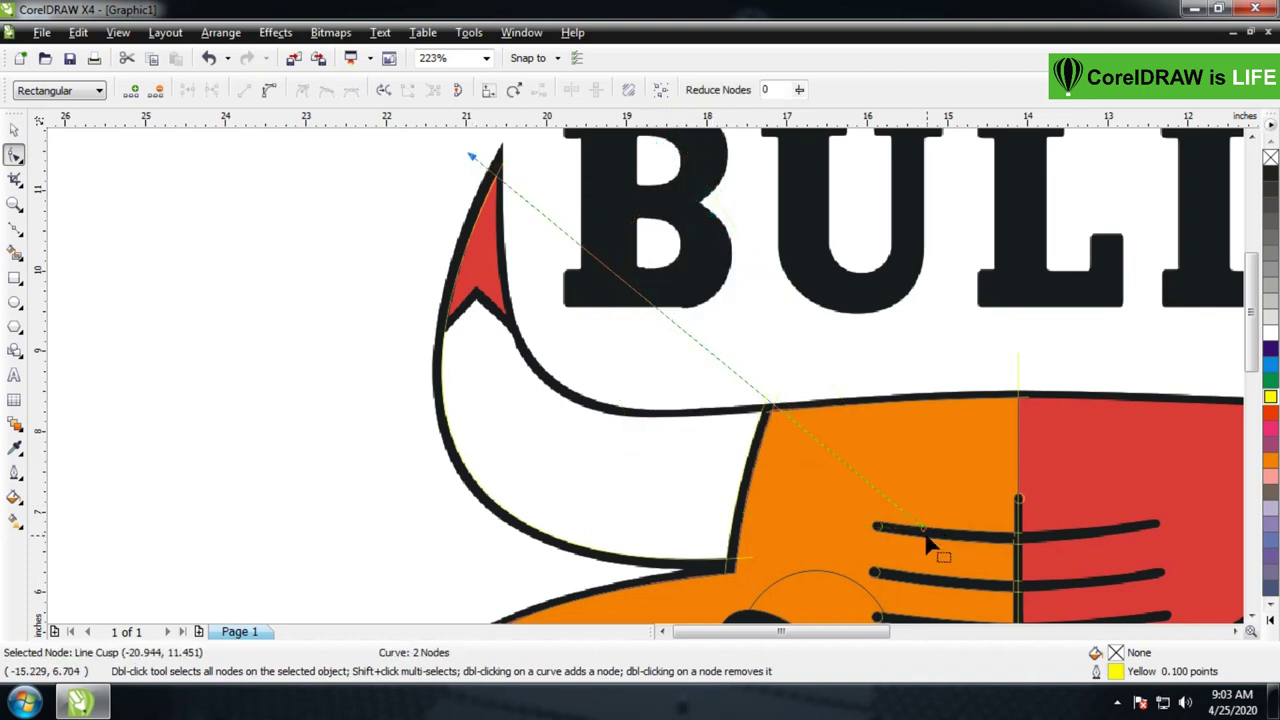
{"action": "left_click_drag", "start_coordinate": [924, 533], "coordinate": [821, 464]}
Convert the copied line to a curve and fit it to the horn's upper inner edge, from the tip to the forehead corner
{"action": "right_click", "coordinate": [669, 334]}
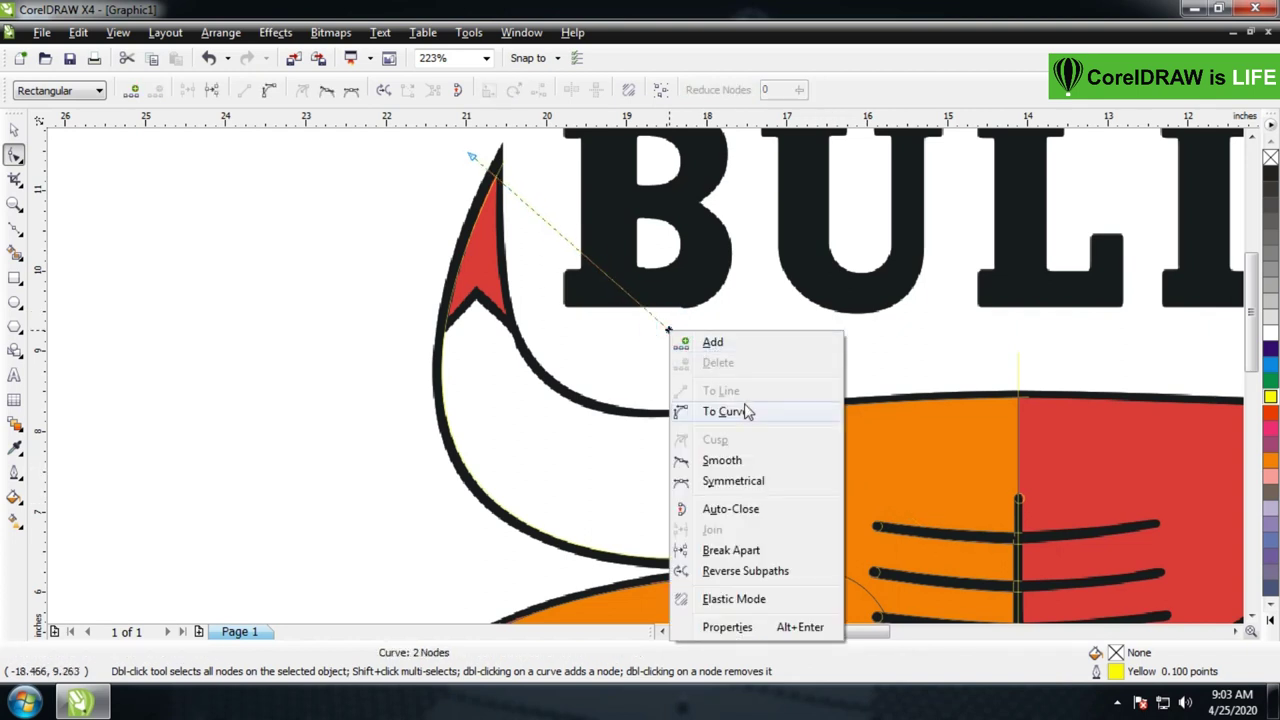
{"action": "left_click", "coordinate": [714, 411]}
{"action": "left_click_drag", "start_coordinate": [680, 334], "coordinate": [545, 360]}
{"action": "left_click_drag", "start_coordinate": [472, 160], "coordinate": [501, 163]}
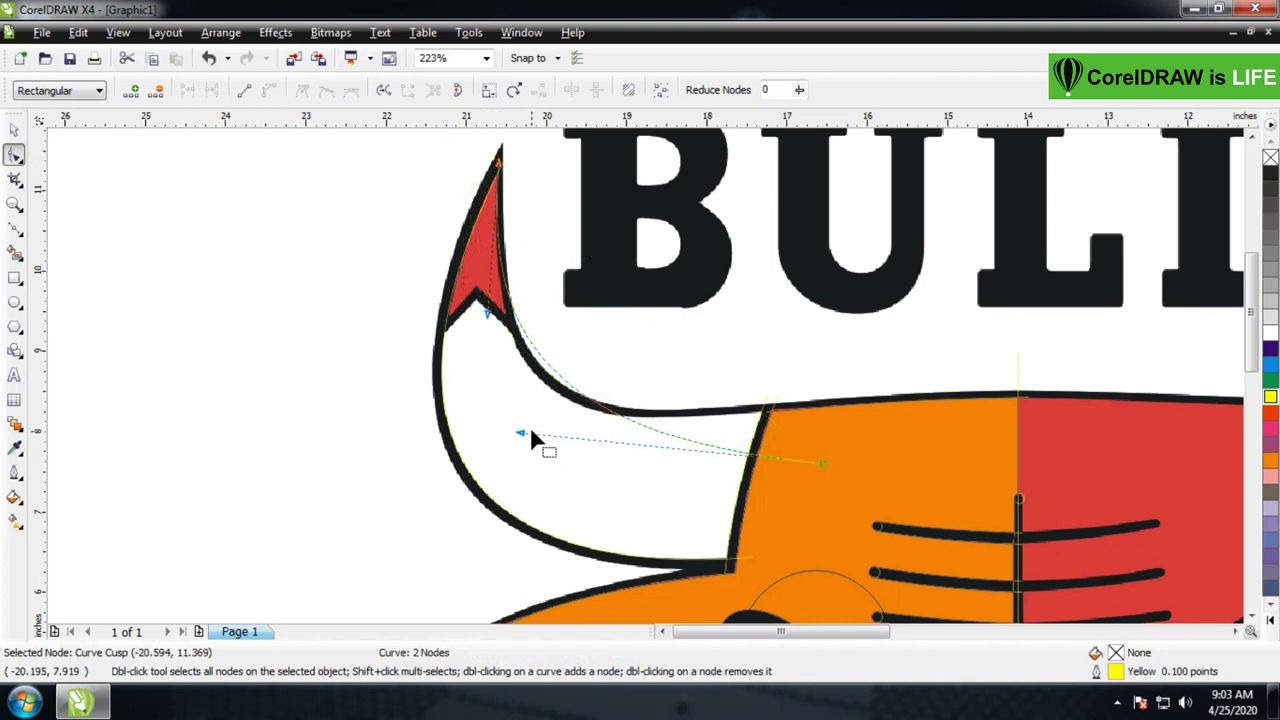
{"action": "left_click_drag", "start_coordinate": [822, 458], "coordinate": [785, 409]}
{"action": "left_click_drag", "start_coordinate": [484, 387], "coordinate": [481, 455]}
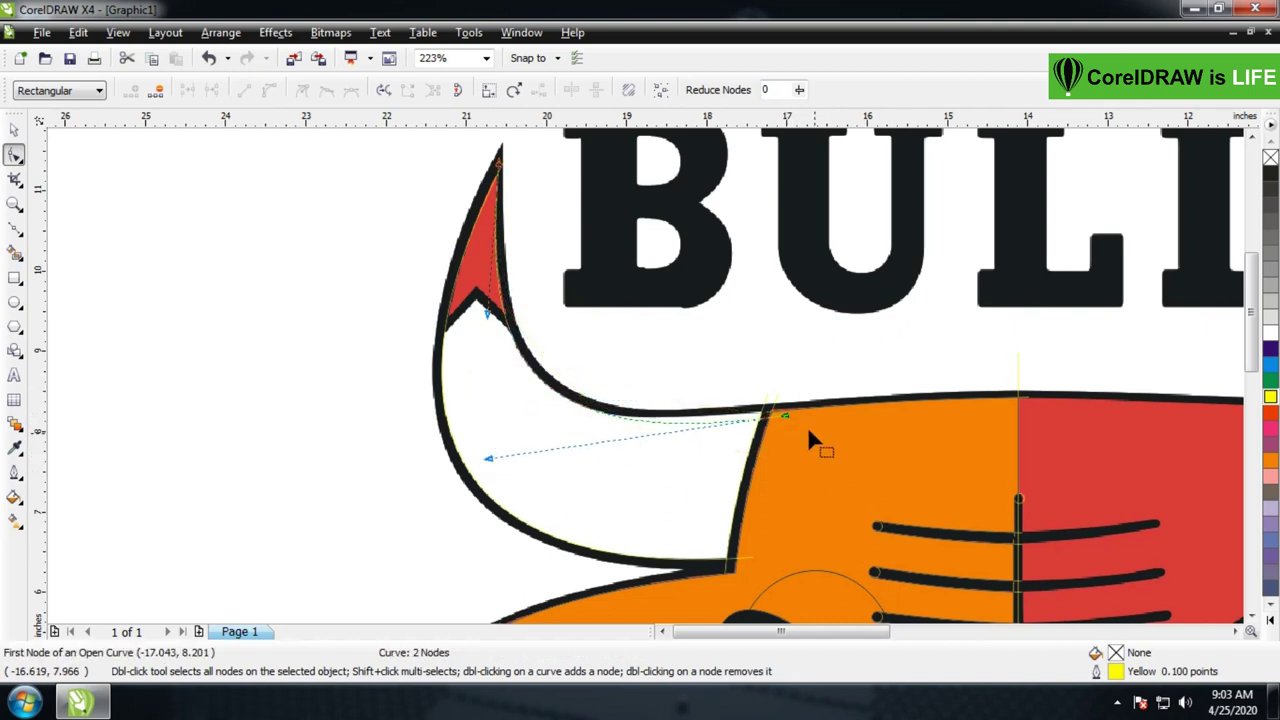
{"action": "left_click_drag", "start_coordinate": [786, 418], "coordinate": [787, 410]}
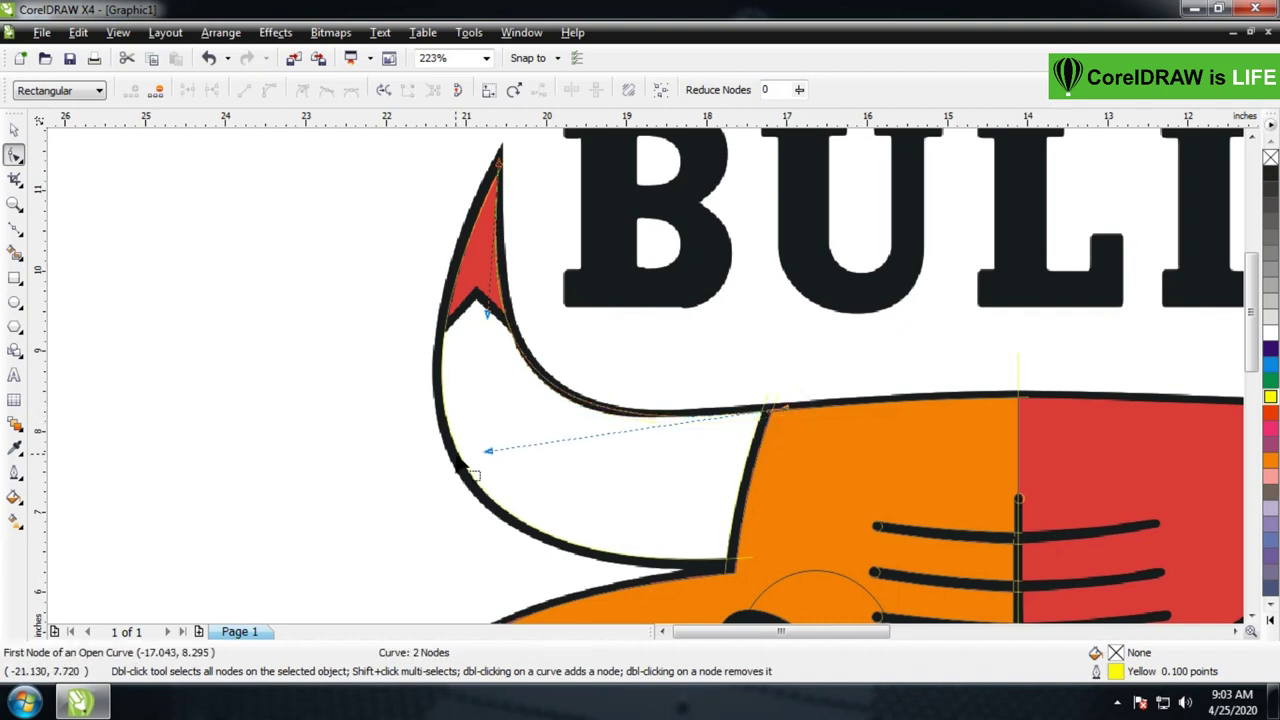
{"action": "left_click_drag", "start_coordinate": [487, 453], "coordinate": [489, 462]}
{"action": "left_click_drag", "start_coordinate": [788, 412], "coordinate": [782, 407]}
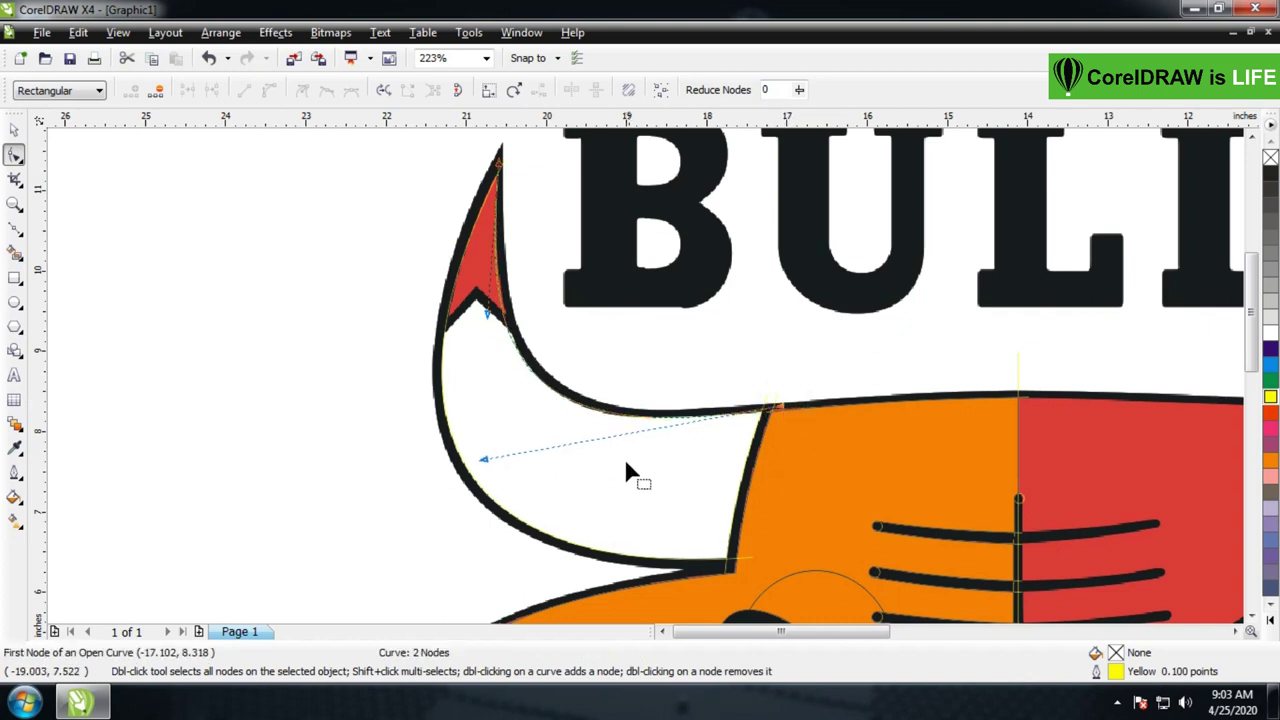
{"action": "left_click_drag", "start_coordinate": [480, 458], "coordinate": [488, 464]}
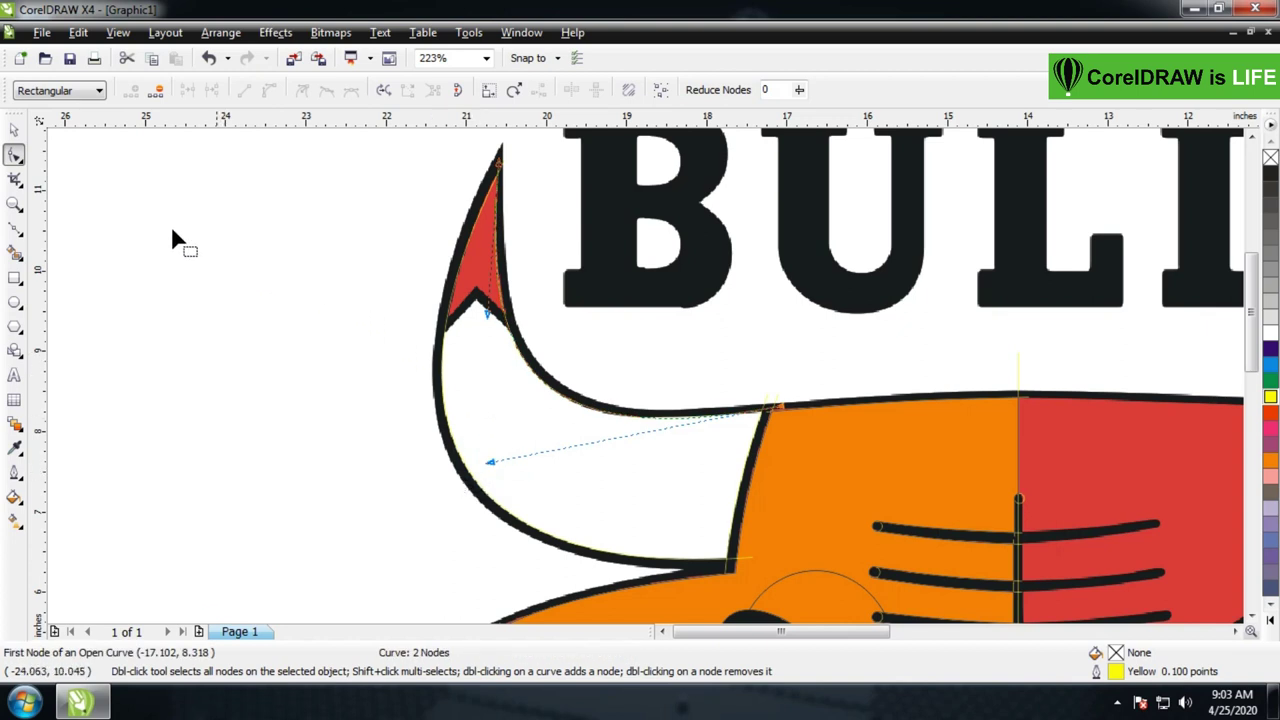
Draw a straight Bezier line about 0.58 by 0.57 in along the upper left edge of the black V below the red horn tip
{"action": "left_click", "coordinate": [14, 131]}
{"action": "key", "text": "z"}
{"action": "left_click_drag", "start_coordinate": [337, 236], "coordinate": [710, 439]}
{"action": "left_click", "coordinate": [14, 229]}
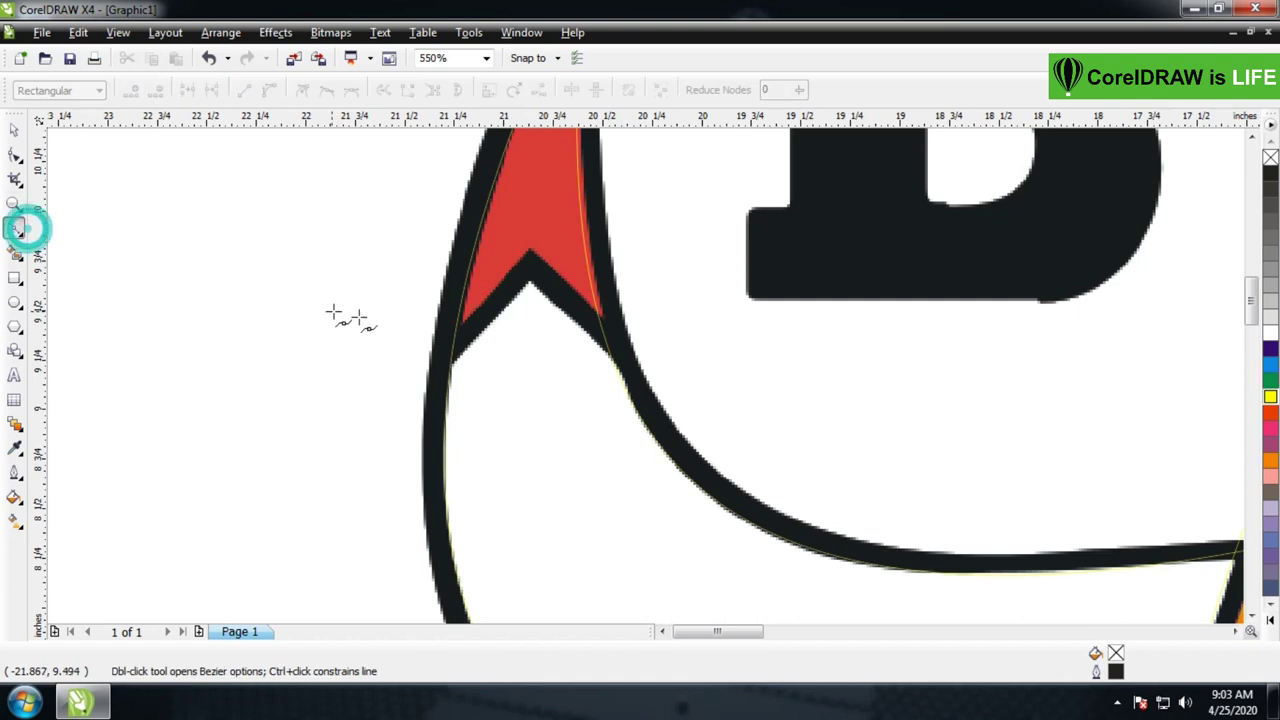
{"action": "left_click", "coordinate": [421, 350]}
{"action": "left_click", "coordinate": [536, 237]}
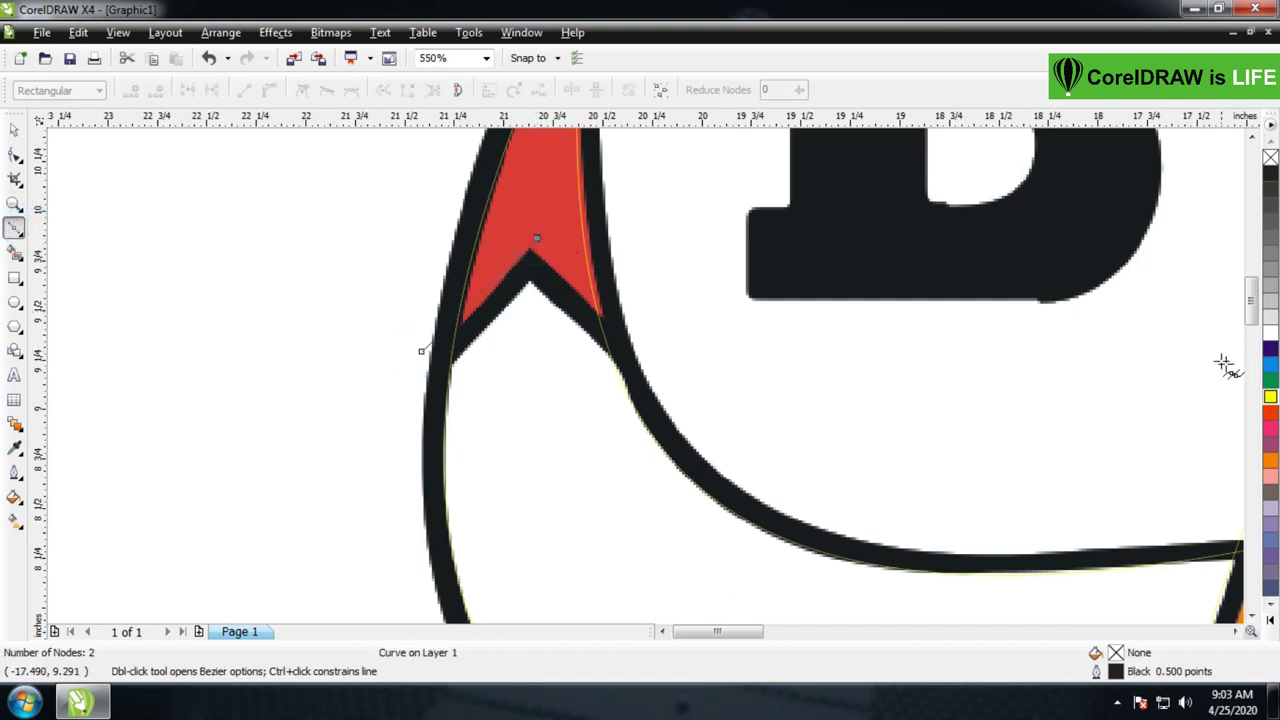
Give the line a yellow 0.1 pt outline and lower its outer node so it follows the V's upper left edge
{"action": "right_click", "coordinate": [1270, 397]}
{"action": "left_click", "coordinate": [15, 133]}
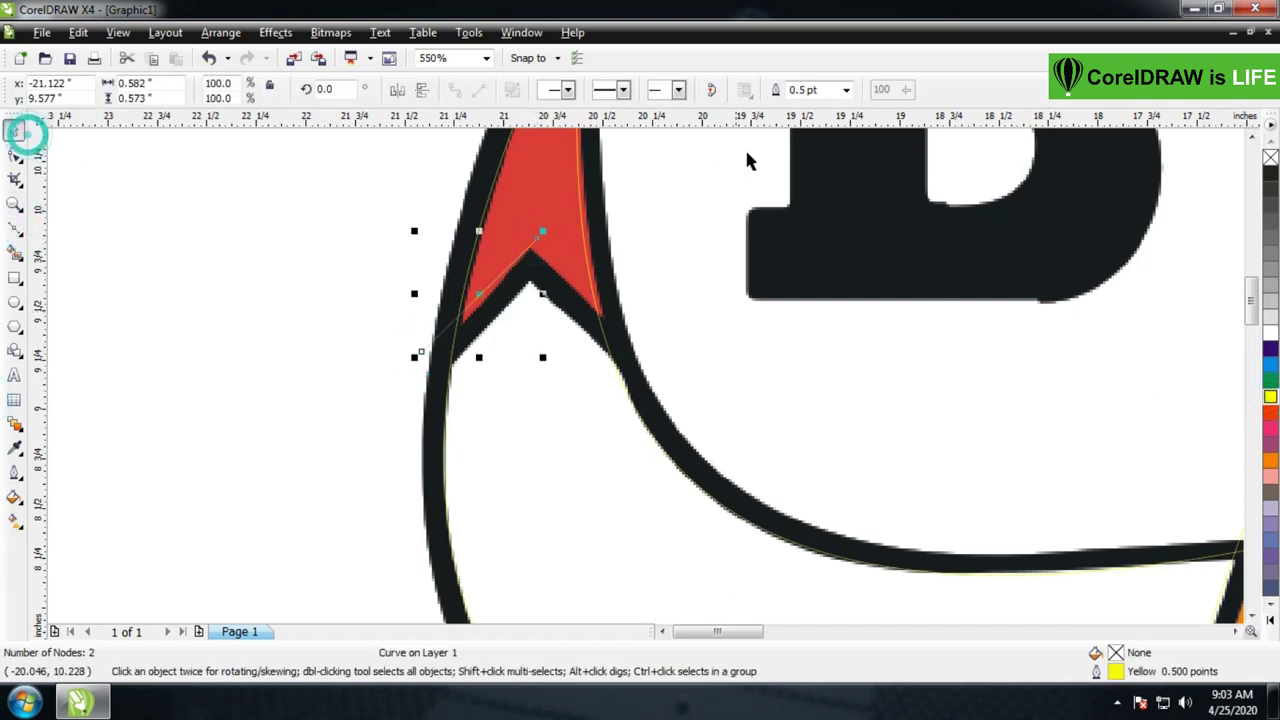
{"action": "key", "text": "shift+Home"}
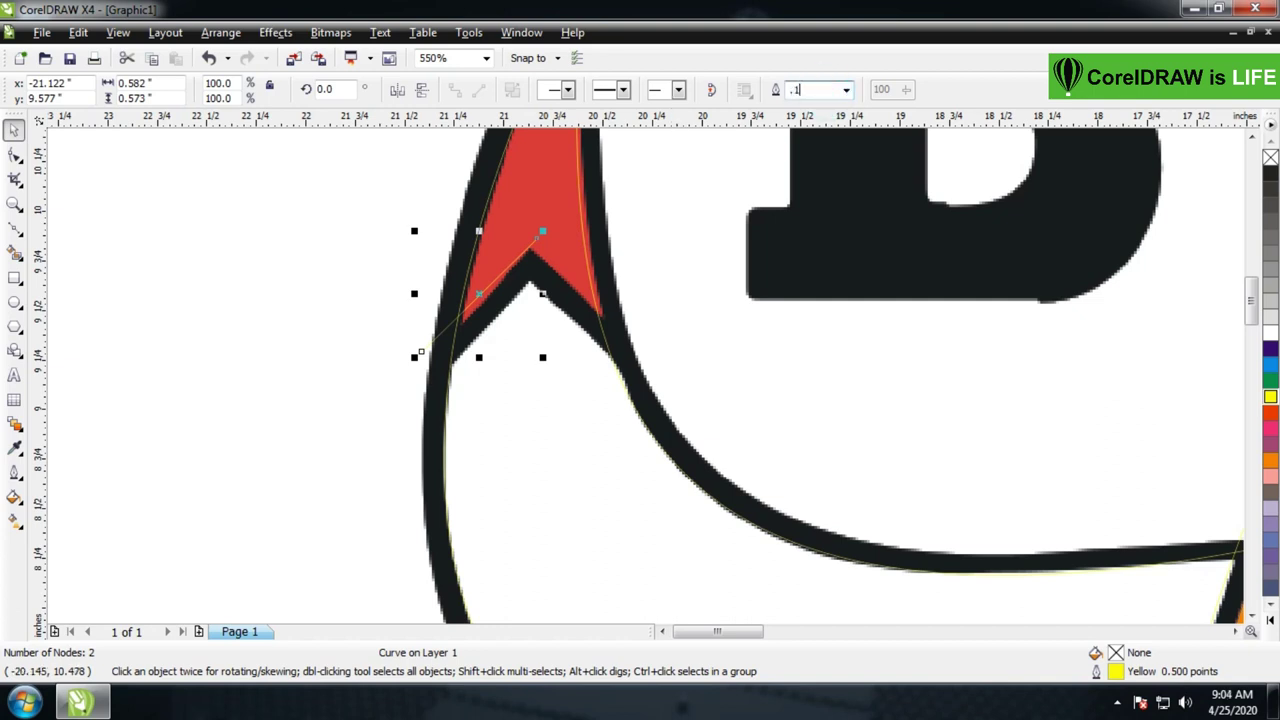
{"action": "left_click", "coordinate": [15, 155]}
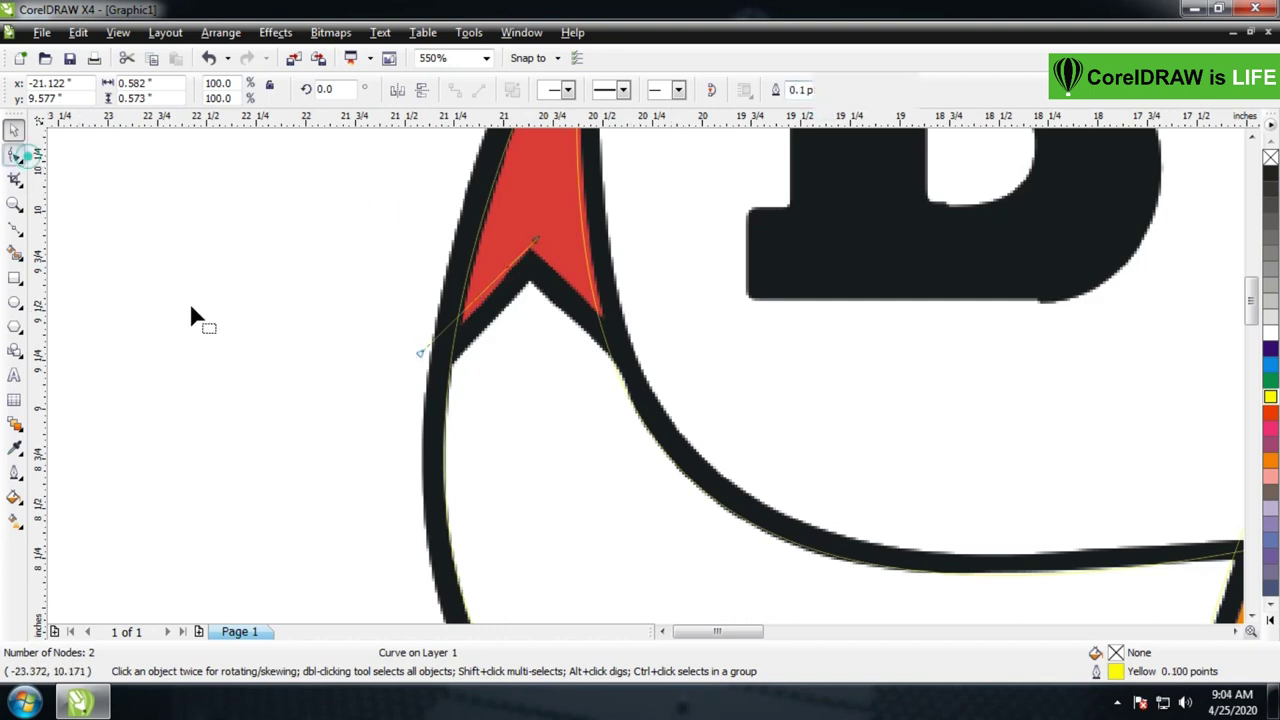
{"action": "left_click_drag", "start_coordinate": [422, 358], "coordinate": [430, 372]}
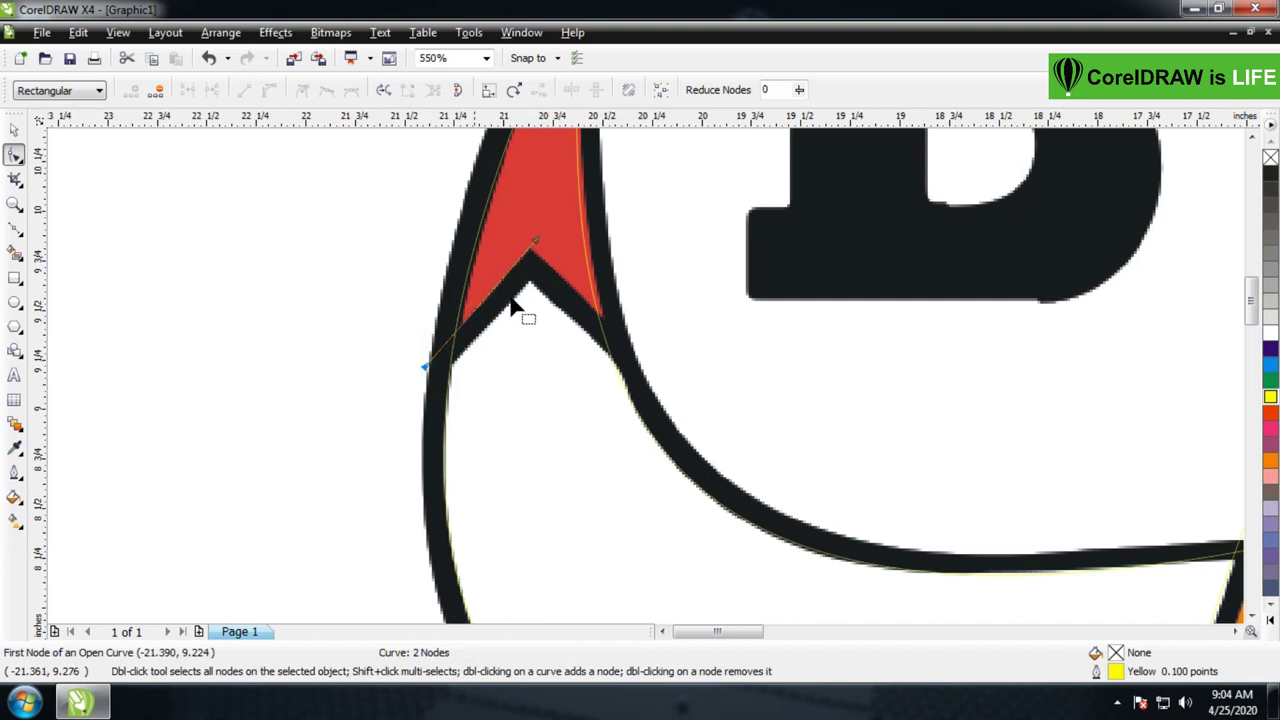
Place a copy of the line along the lower edge of the V's left arm and align its end nodes with that edge
{"action": "left_click", "coordinate": [14, 130]}
{"action": "left_click_drag", "start_coordinate": [482, 307], "coordinate": [478, 340]}
{"action": "left_click", "coordinate": [14, 153]}
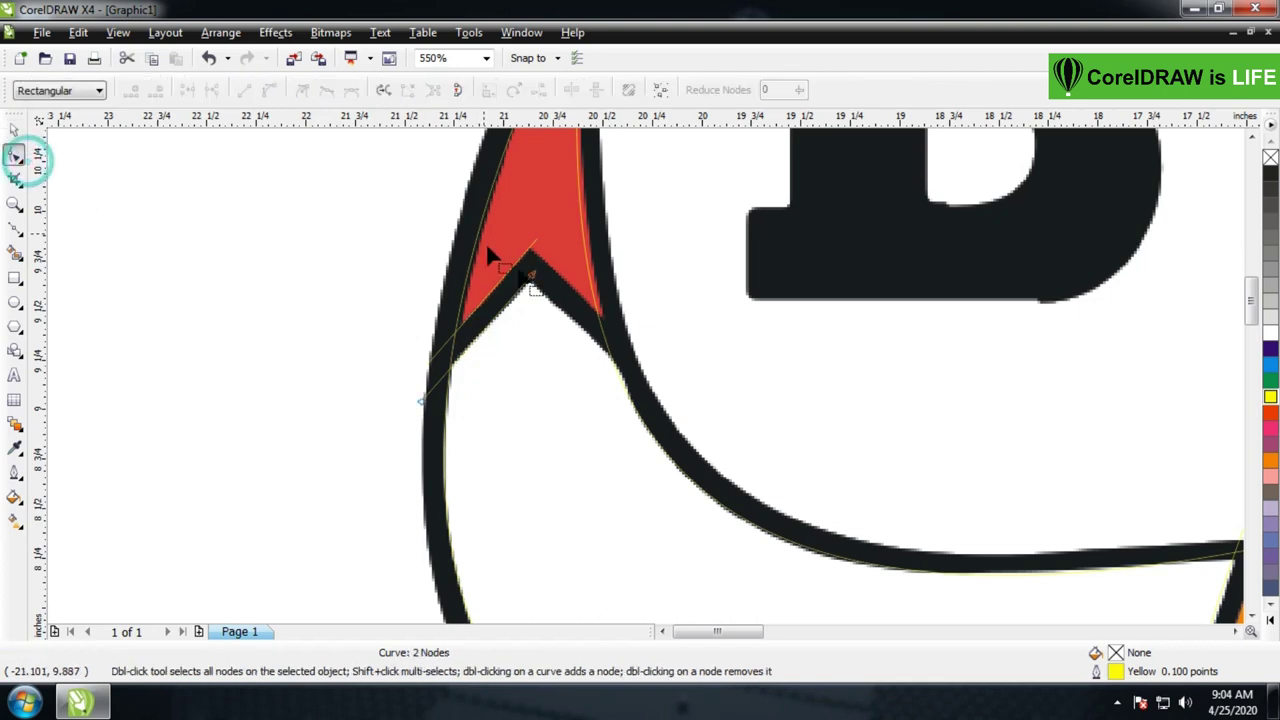
{"action": "left_click_drag", "start_coordinate": [534, 272], "coordinate": [537, 275]}
{"action": "left_click_drag", "start_coordinate": [428, 401], "coordinate": [424, 401]}
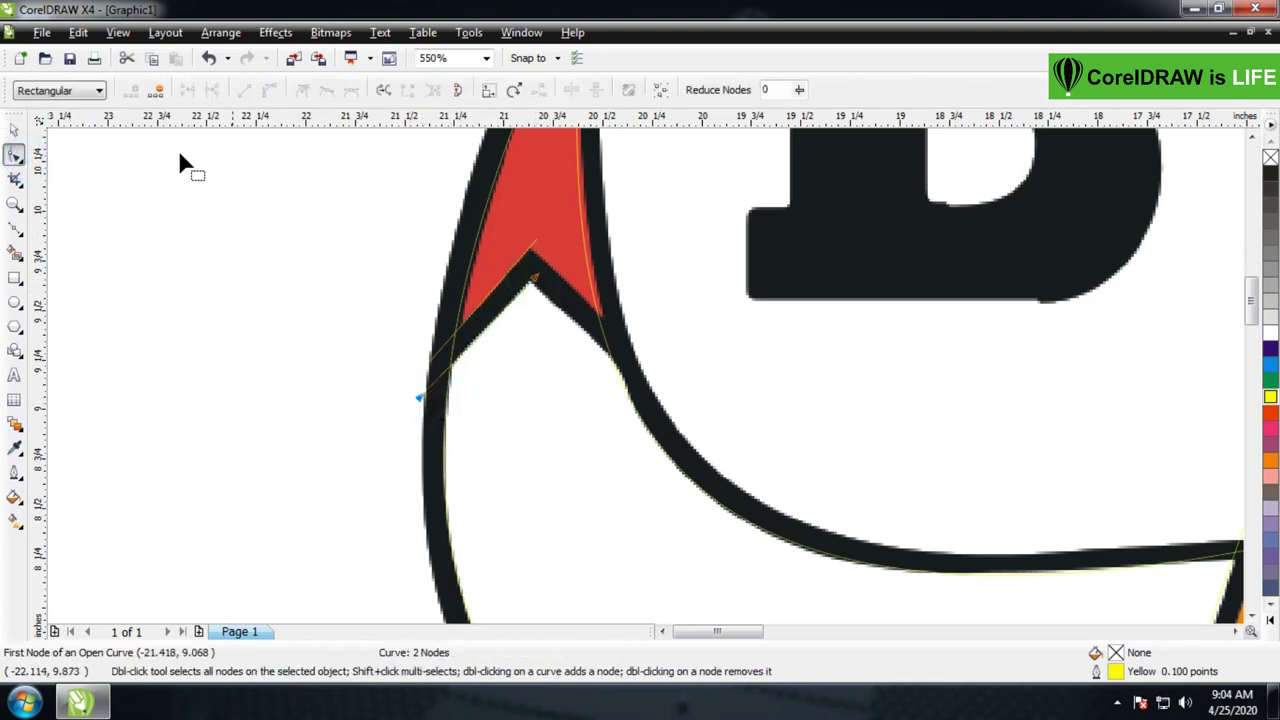
Place a horizontally mirrored copy of the upper left line on the V's right arm
{"action": "double_click", "coordinate": [14, 130]}
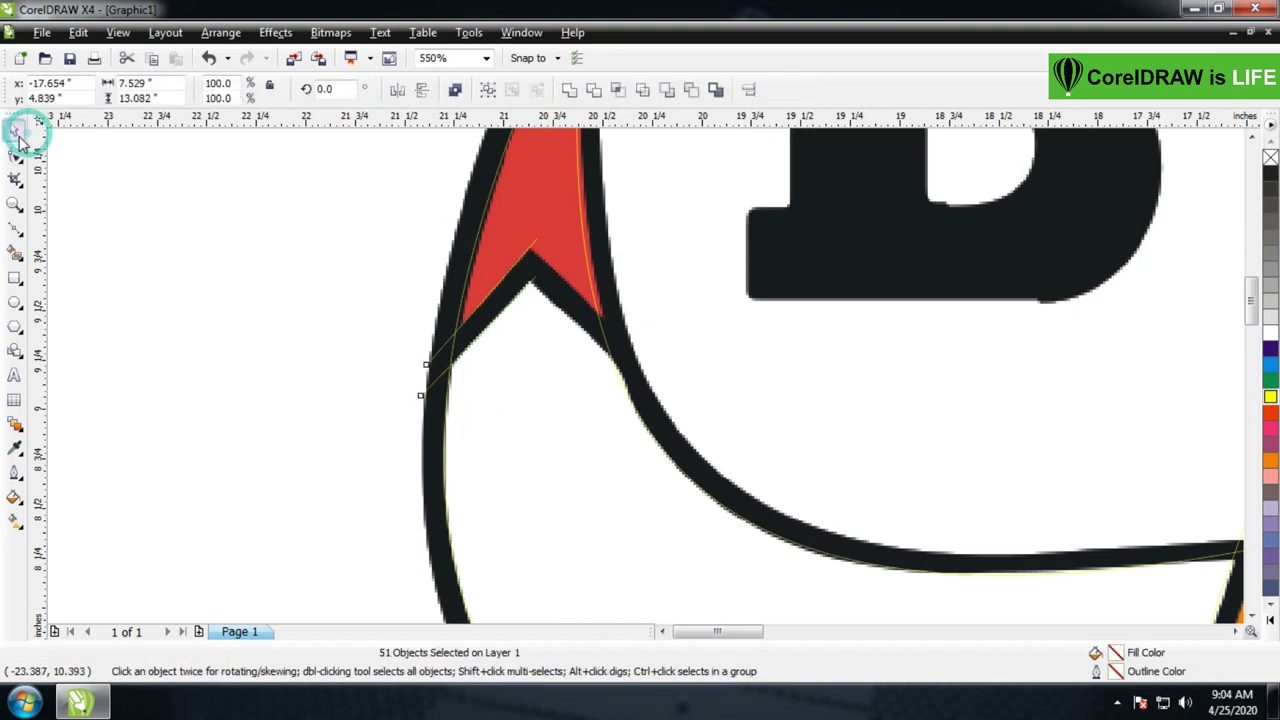
{"action": "left_click", "coordinate": [363, 314]}
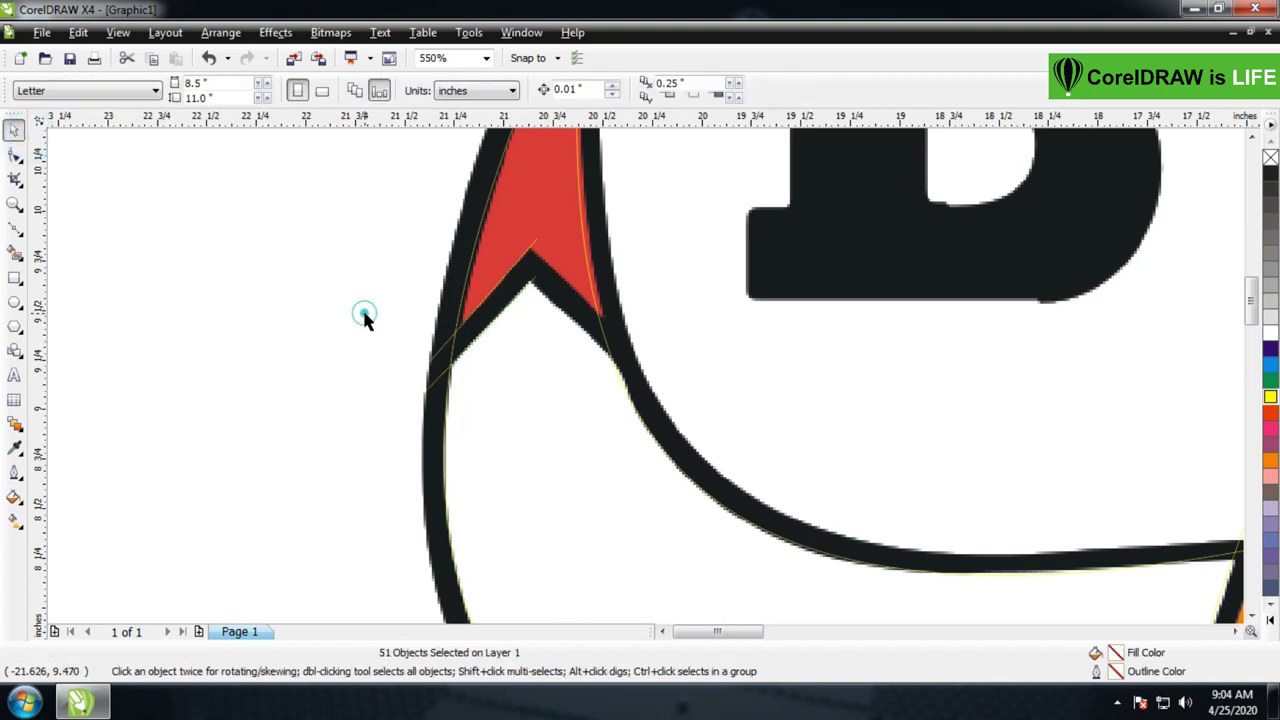
{"action": "left_click", "coordinate": [483, 316]}
{"action": "left_click_drag", "start_coordinate": [486, 302], "coordinate": [579, 296]}
{"action": "left_click", "coordinate": [400, 89]}
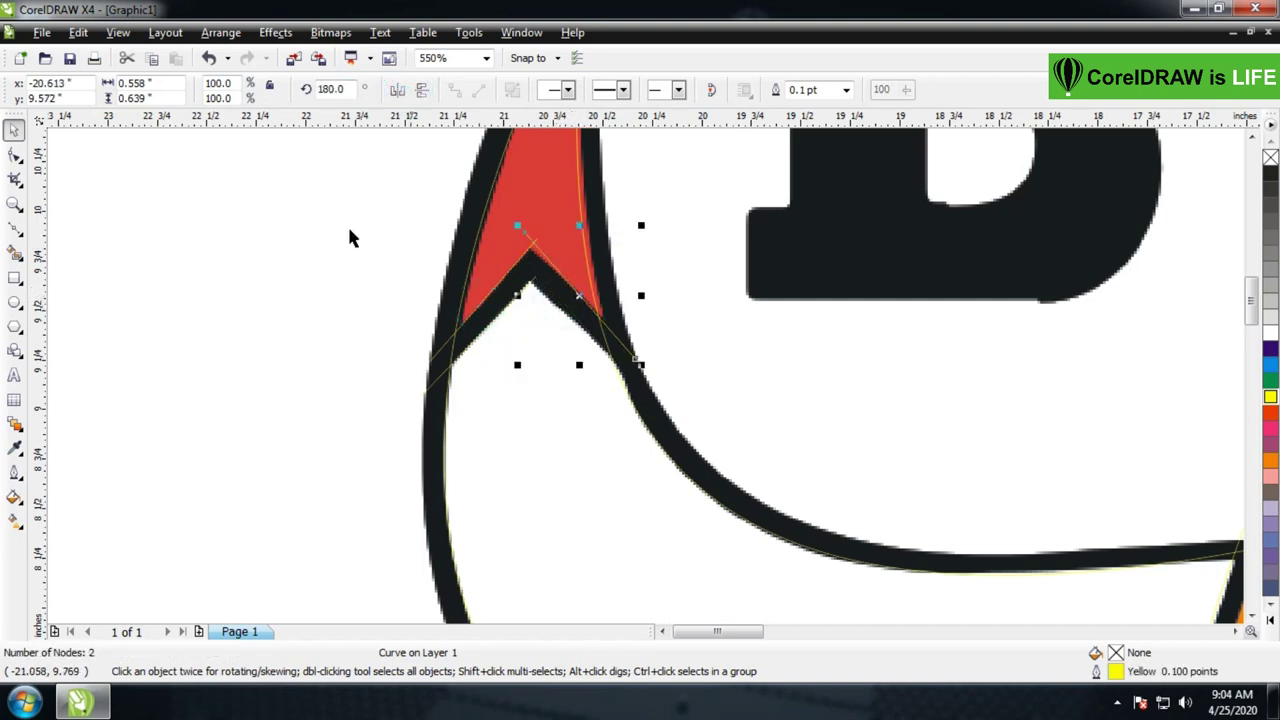
Adjust the mirrored line's end nodes so it follows the upper edge of the V's right arm
{"action": "left_click", "coordinate": [20, 157]}
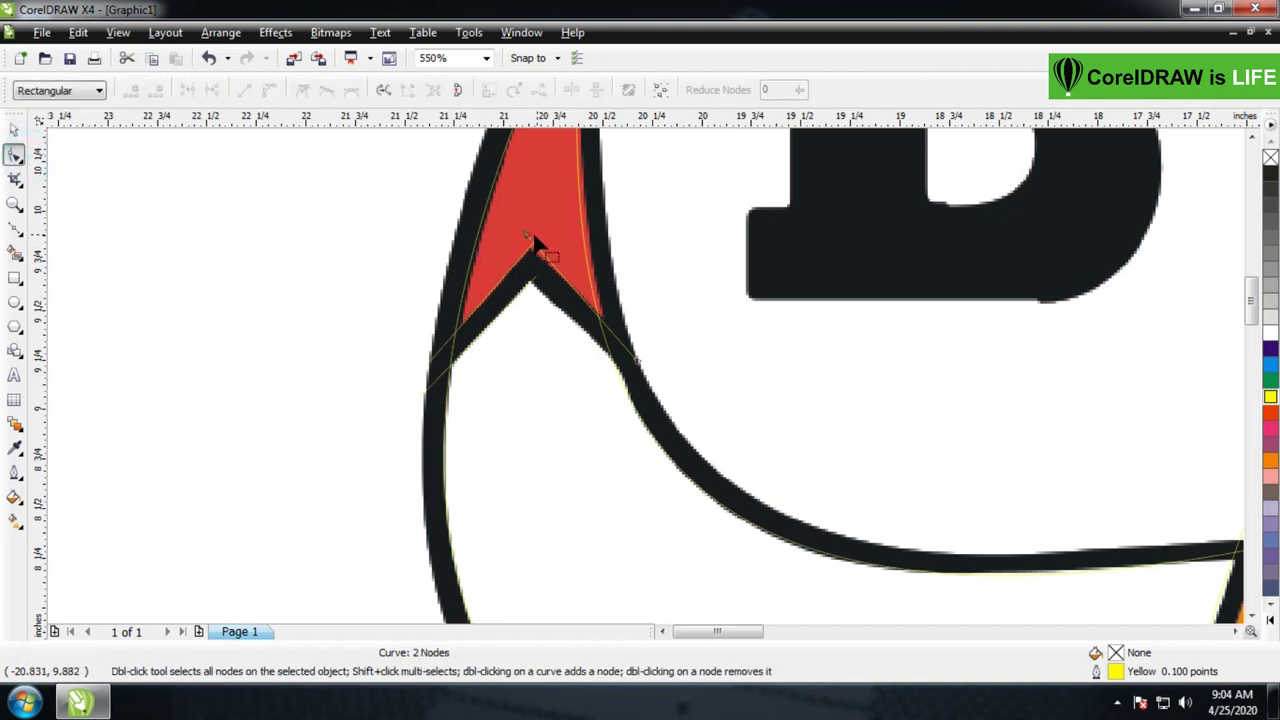
{"action": "left_click", "coordinate": [524, 240]}
{"action": "left_click_drag", "start_coordinate": [640, 368], "coordinate": [645, 361]}
{"action": "left_click_drag", "start_coordinate": [524, 243], "coordinate": [520, 245]}
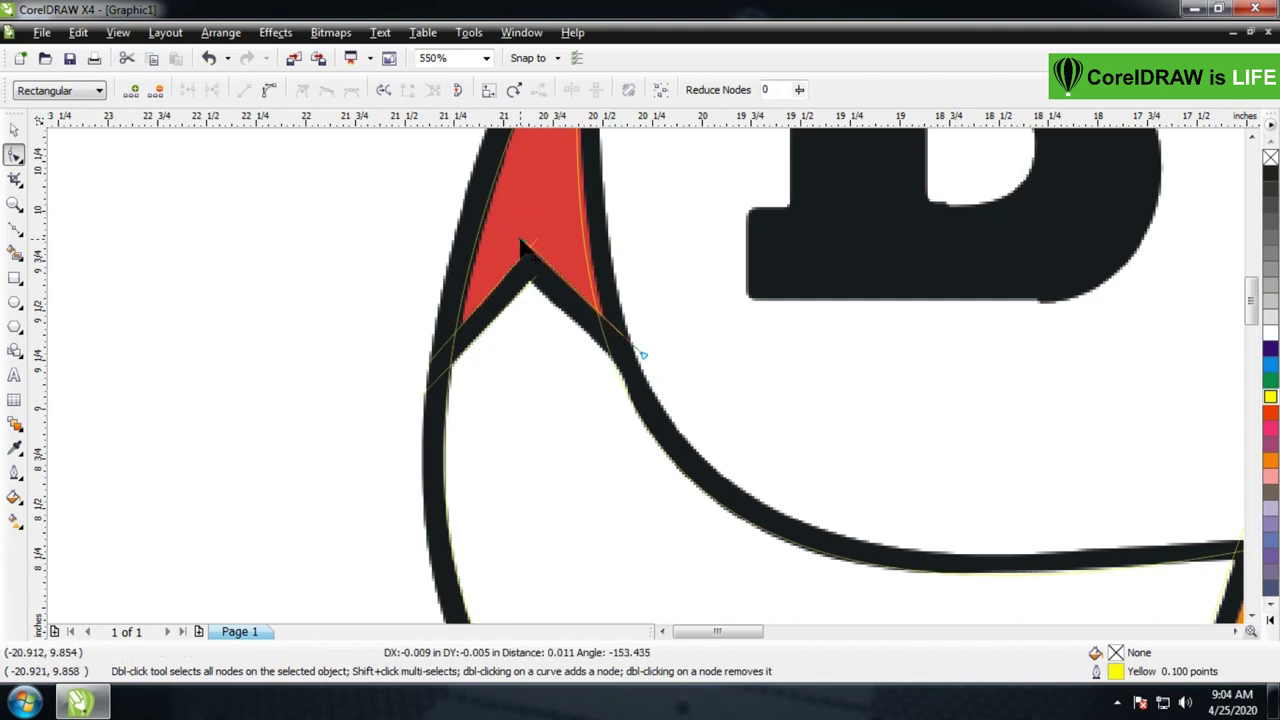
Place a horizontally mirrored copy of the lower left line along the lower edge of the V's right arm
{"action": "left_click", "coordinate": [14, 131]}
{"action": "left_click", "coordinate": [183, 251]}
{"action": "left_click_drag", "start_coordinate": [486, 343], "coordinate": [588, 343]}
{"action": "left_click", "coordinate": [396, 90]}
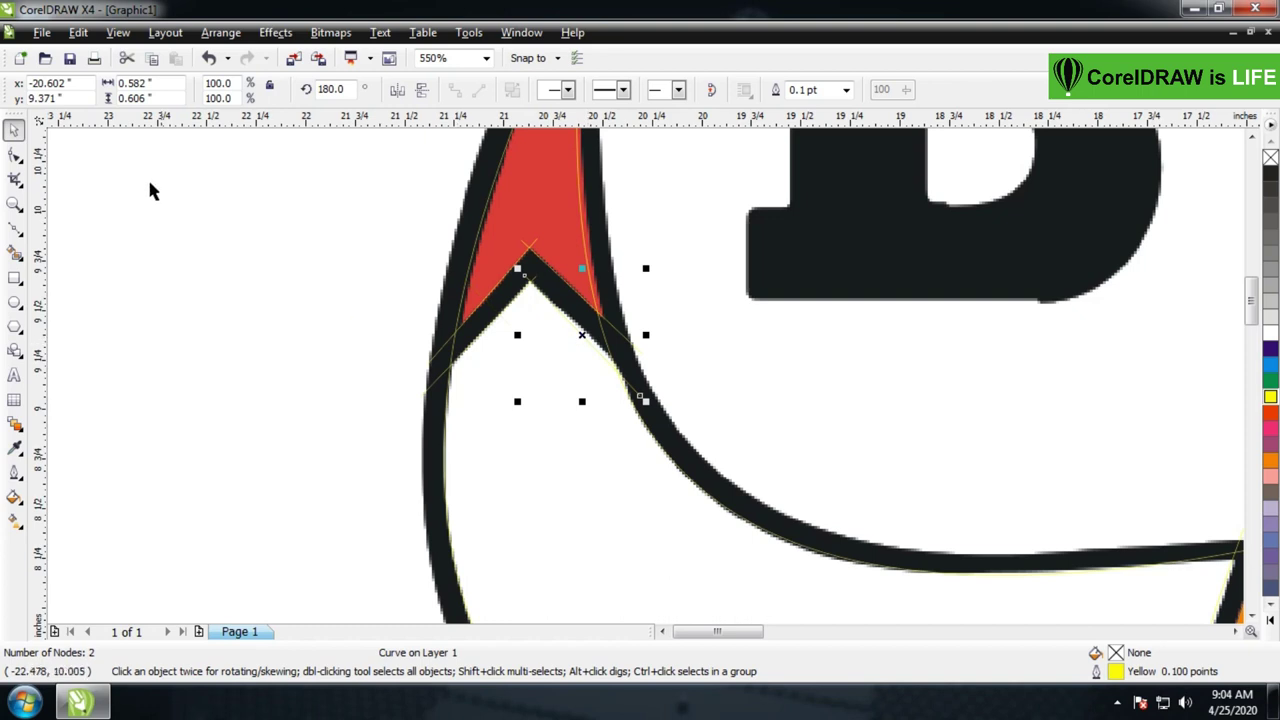
Adjust the mirrored lower line's outer end node so it follows the lower edge of the V's right arm
{"action": "left_click", "coordinate": [14, 156]}
{"action": "left_click_drag", "start_coordinate": [642, 400], "coordinate": [646, 387]}
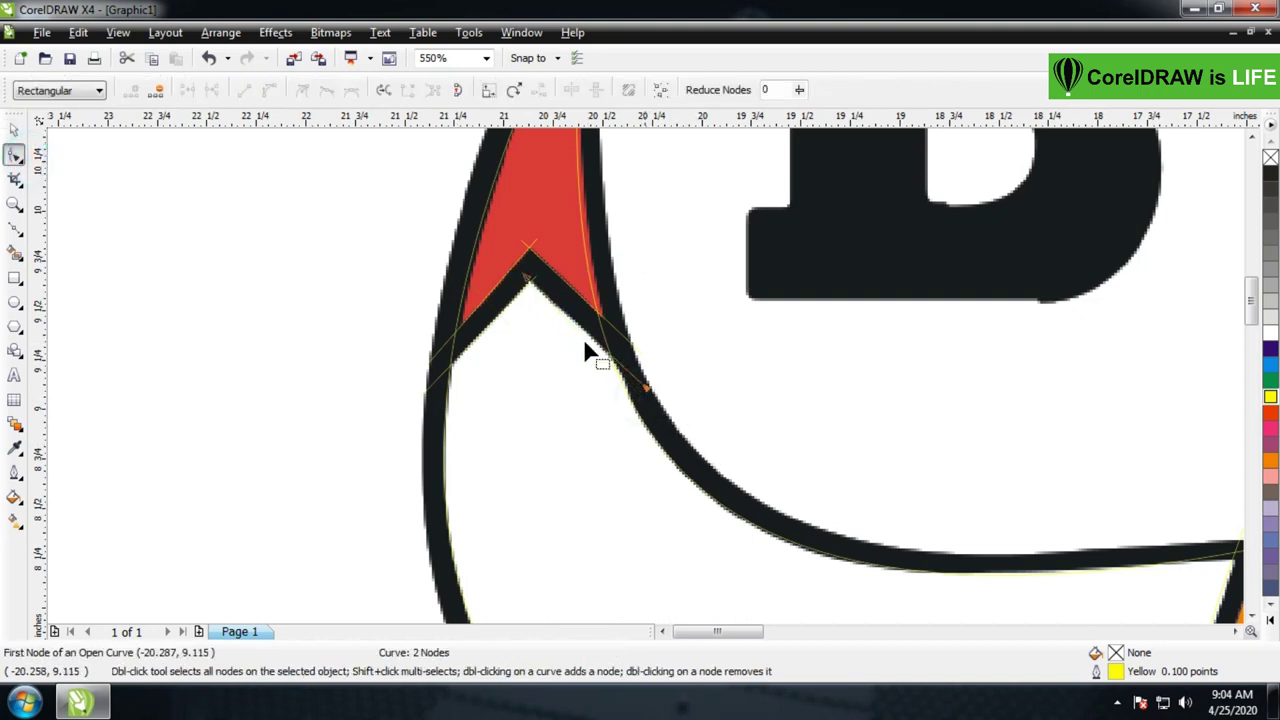
{"action": "left_click", "coordinate": [13, 131]}
Smart Fill the enclosed left horn and its tip with orange and a 0.5 pt black outline
{"action": "scroll", "coordinate": [690, 346], "scroll_direction": "down", "scroll_amount": 3}
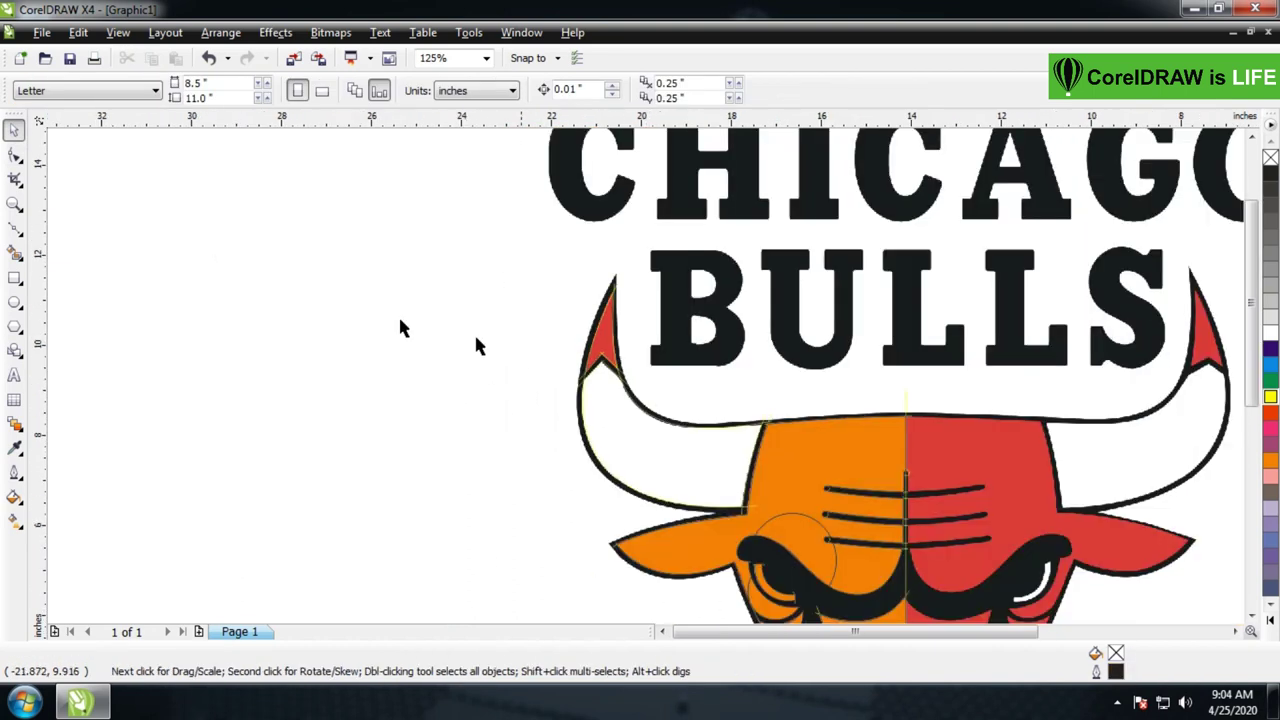
{"action": "left_click", "coordinate": [15, 254]}
{"action": "left_click", "coordinate": [653, 469]}
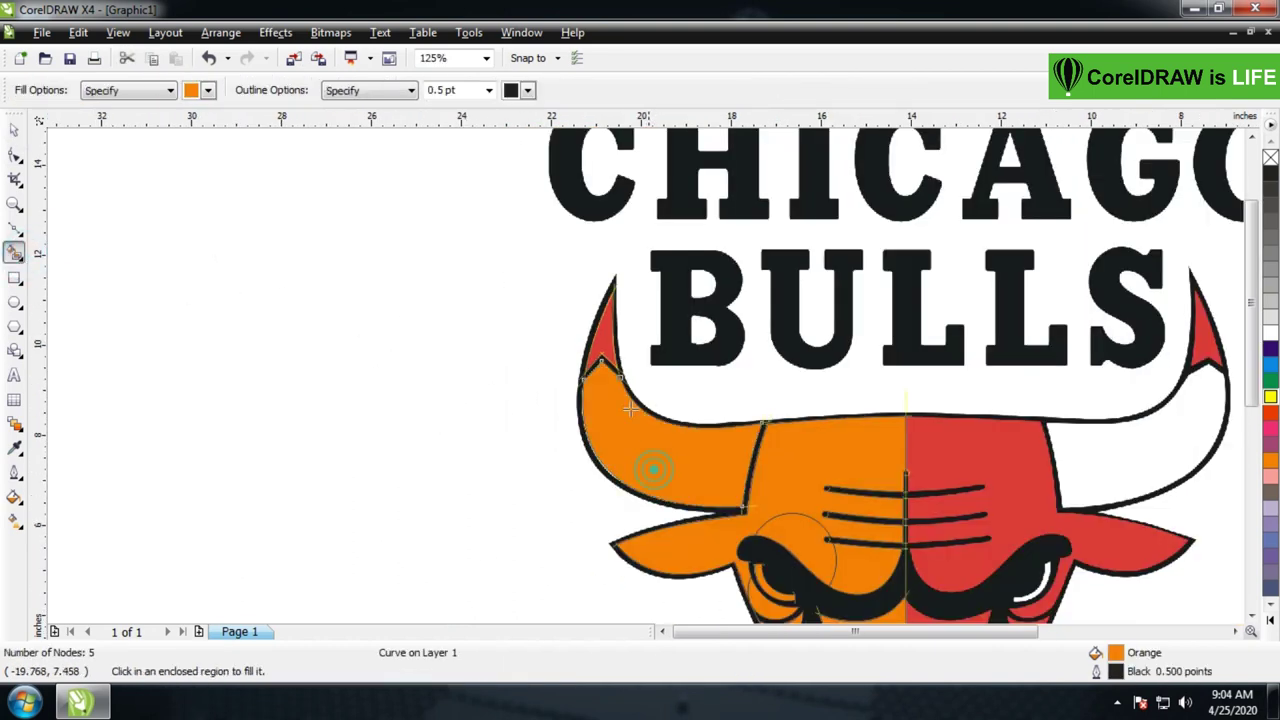
{"action": "left_click", "coordinate": [602, 341]}
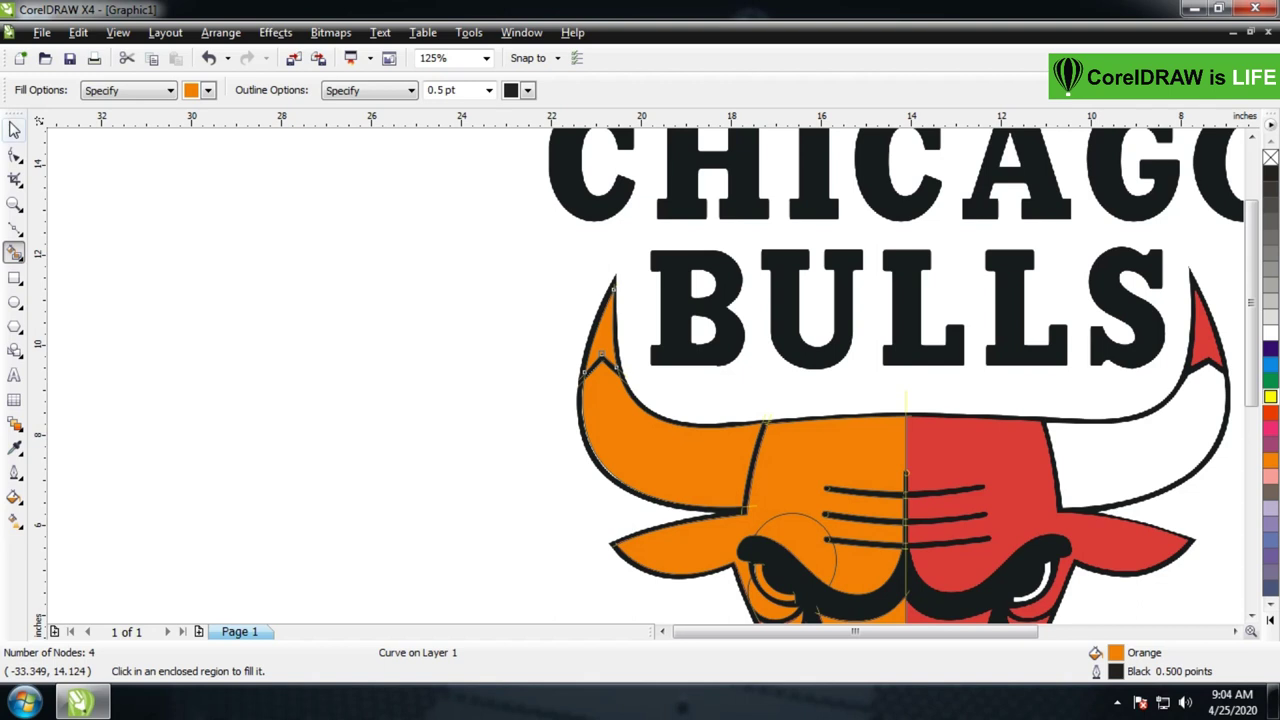
{"action": "key", "text": "space"}
{"action": "left_click", "coordinate": [289, 306]}
Weld the orange left horn and its tip into one object
{"action": "key", "text": "z"}
{"action": "key", "text": "F3"}
{"action": "left_click_drag", "start_coordinate": [611, 322], "coordinate": [814, 560]}
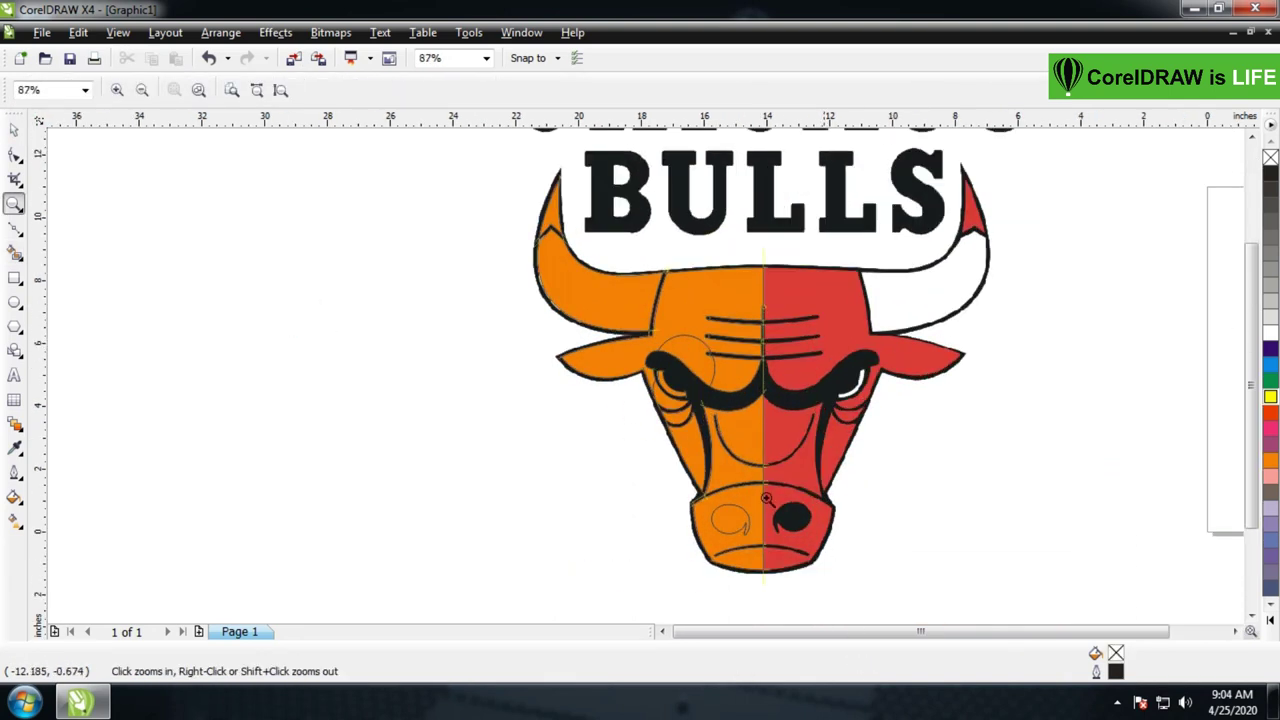
{"action": "left_click", "coordinate": [15, 132]}
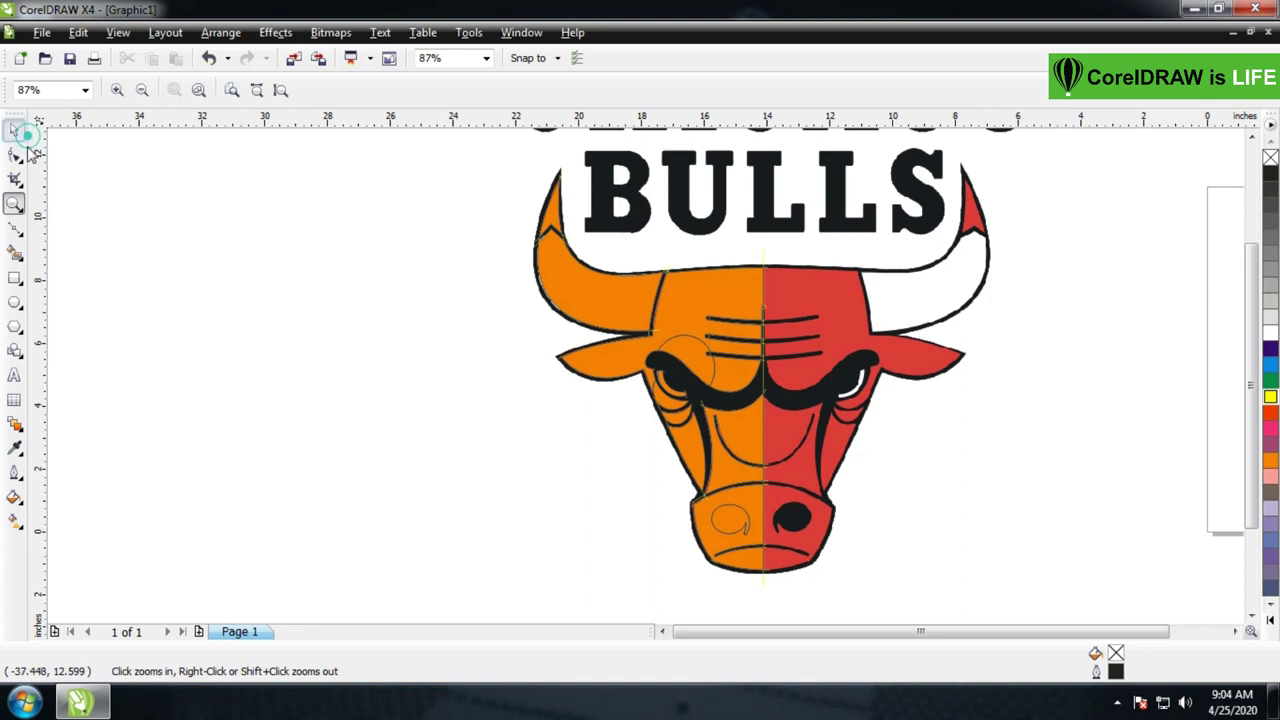
{"action": "left_click", "coordinate": [214, 246]}
{"action": "left_click", "coordinate": [395, 291]}
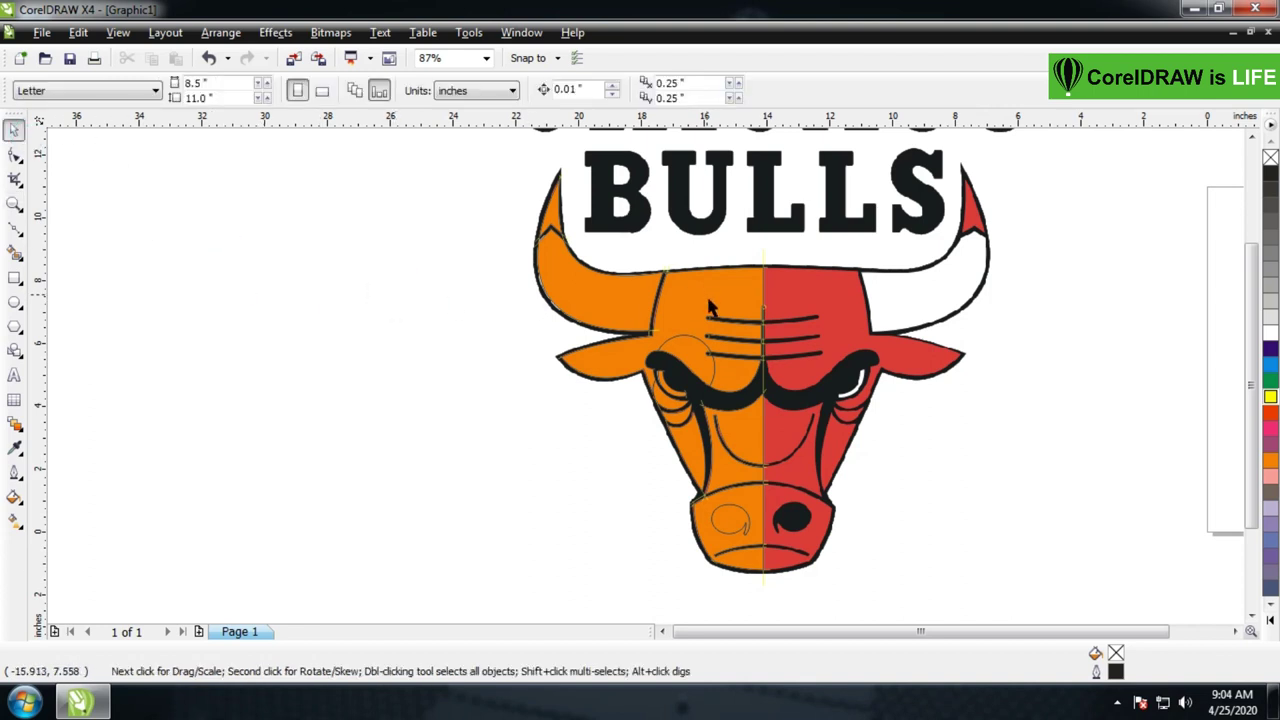
{"action": "key", "text": "z"}
{"action": "left_click_drag", "start_coordinate": [491, 163], "coordinate": [857, 451]}
{"action": "left_click", "coordinate": [15, 132]}
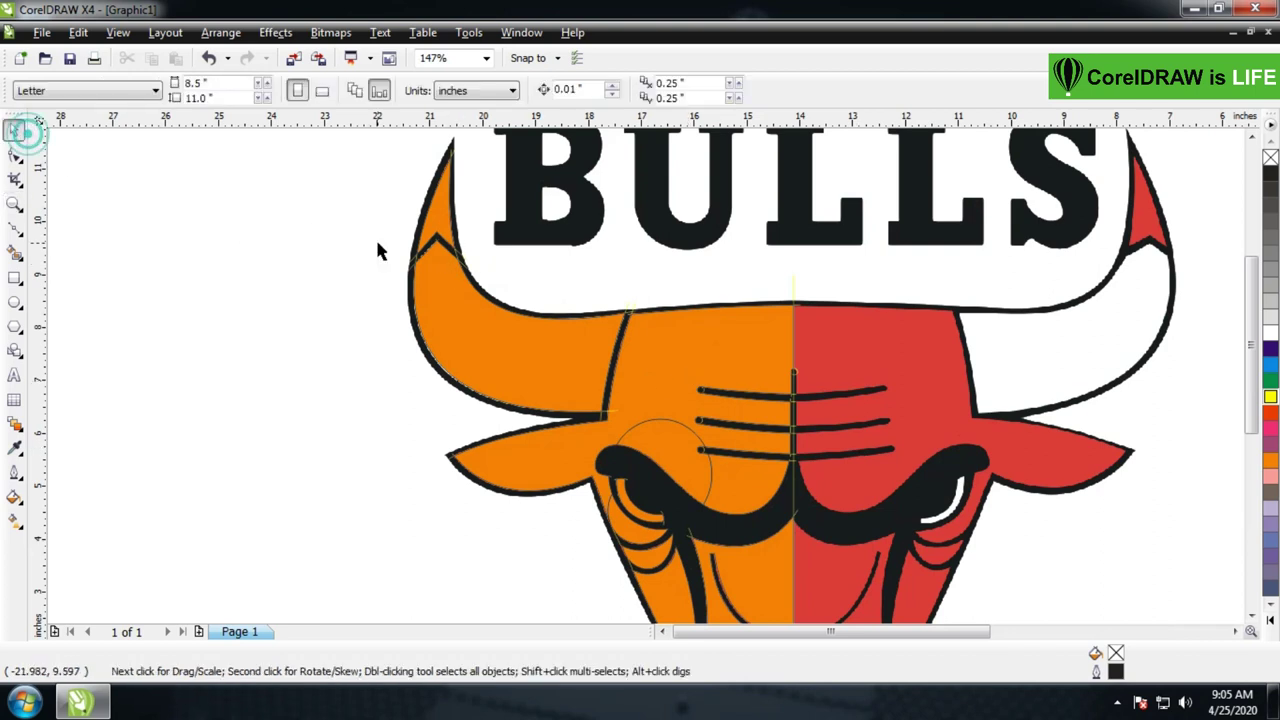
{"action": "left_click", "coordinate": [443, 216]}
{"action": "left_click", "coordinate": [480, 323], "text": "shift"}
{"action": "left_click", "coordinate": [569, 90]}
{"action": "left_click", "coordinate": [608, 195]}
Weld the orange forehead-and-ear shape with the round pieces around the left eye
{"action": "left_click", "coordinate": [683, 352]}
{"action": "left_click_drag", "start_coordinate": [708, 367], "coordinate": [683, 307]}
{"action": "key", "text": "ctrl+z"}
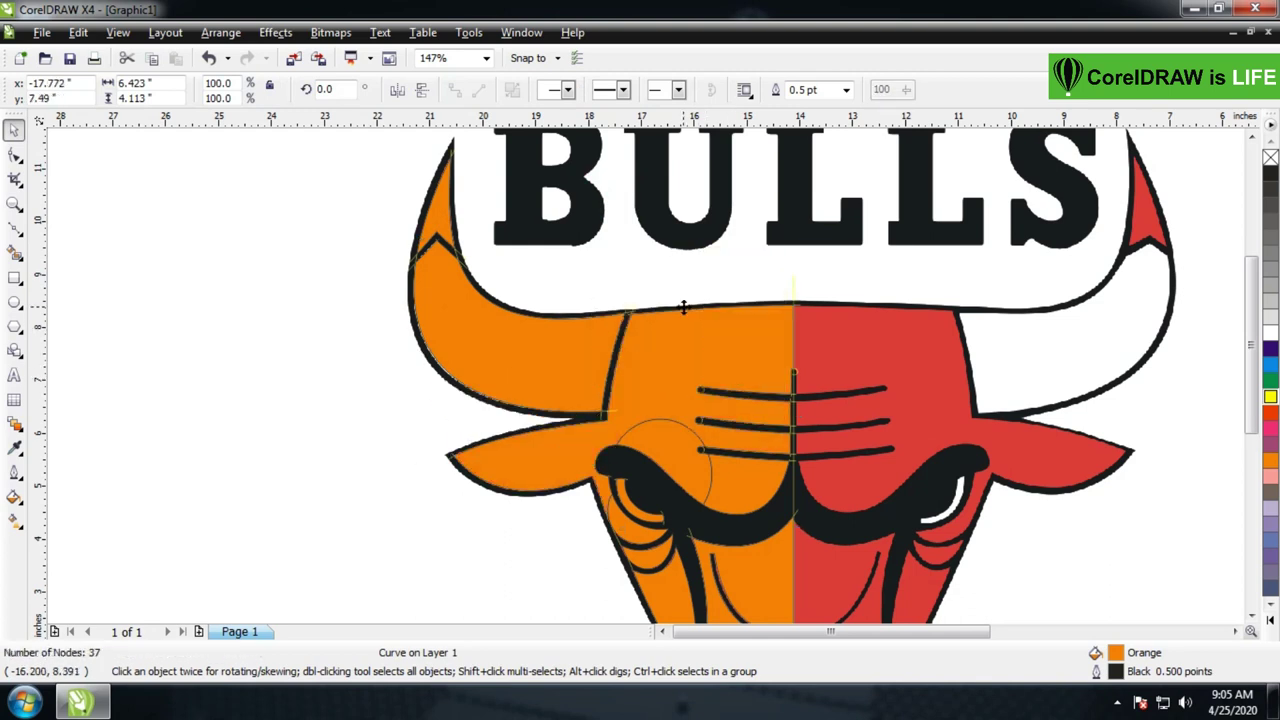
{"action": "left_click", "coordinate": [683, 452], "text": "shift"}
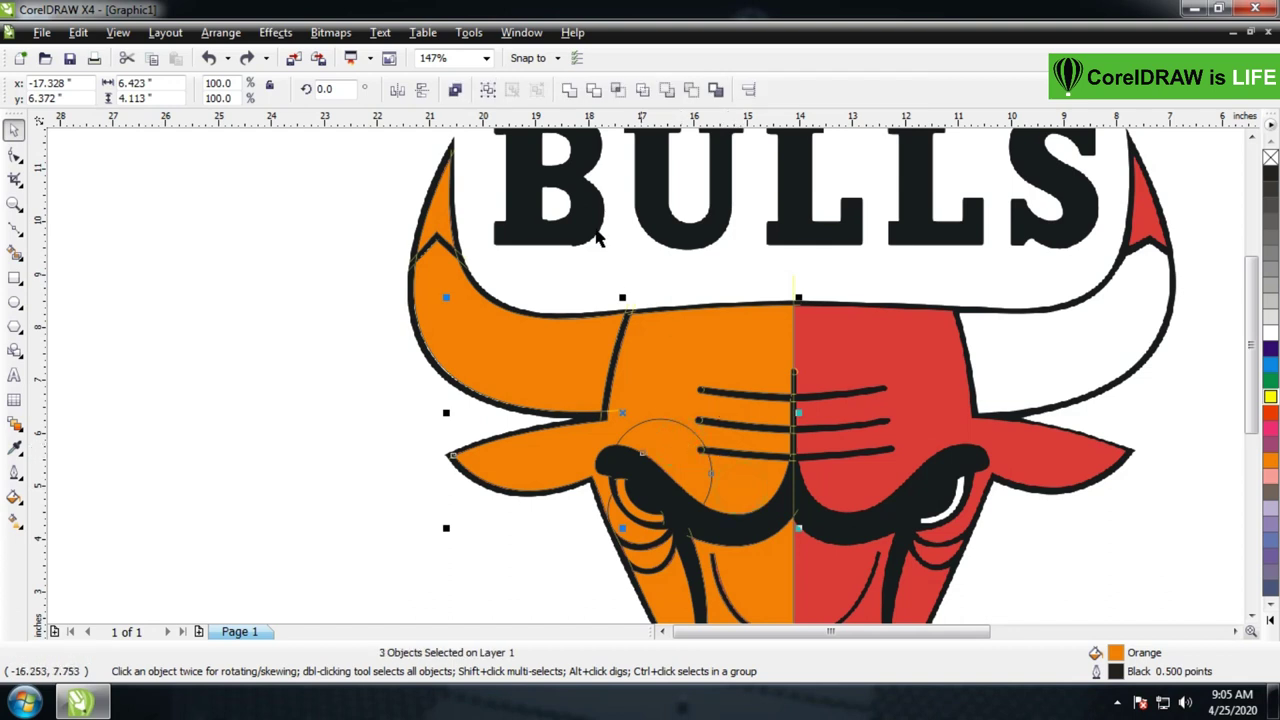
{"action": "left_click", "coordinate": [569, 90]}
{"action": "left_click_drag", "start_coordinate": [644, 420], "coordinate": [351, 378]}
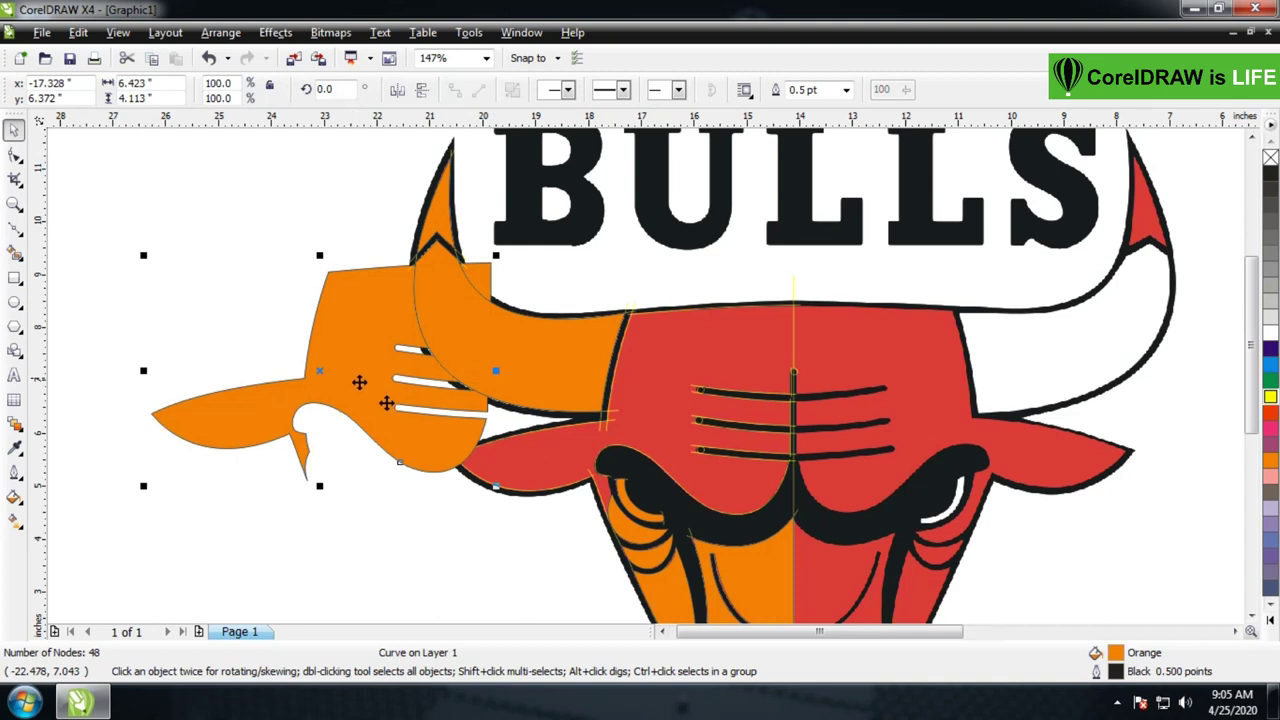
{"action": "key", "text": "ctrl+z"}
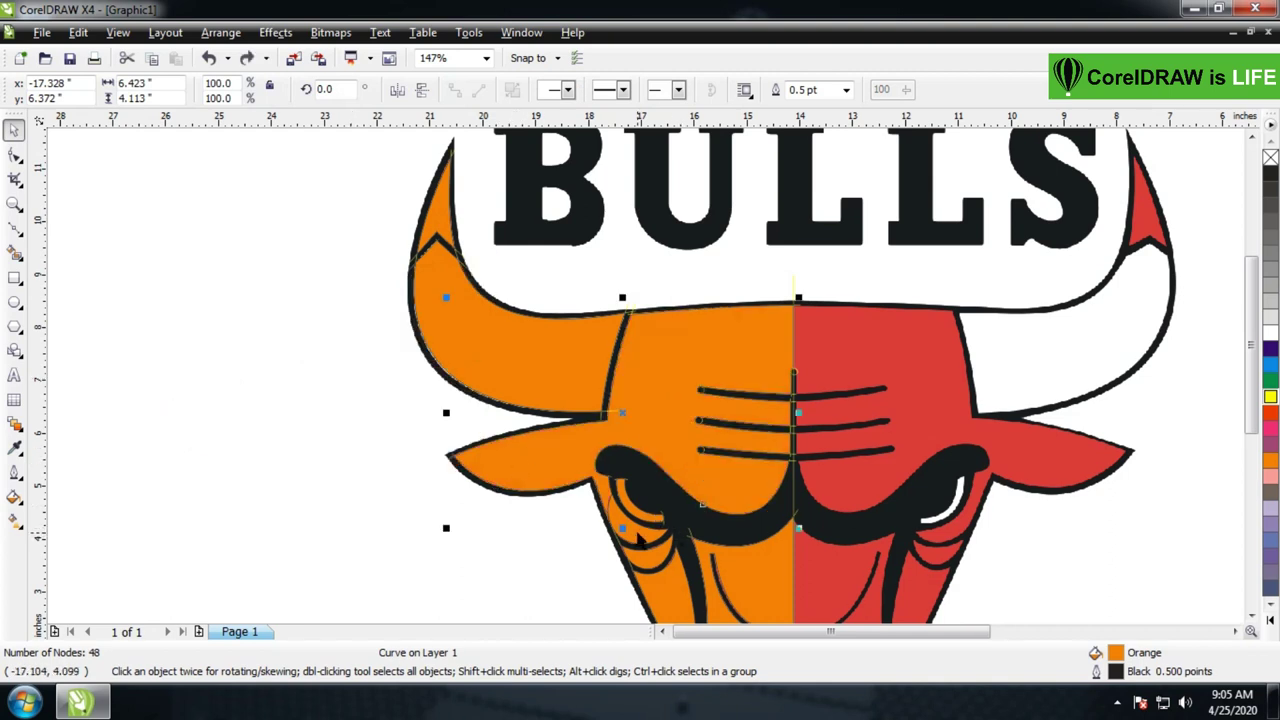
Weld the orange pieces beneath the left eye and the left cheek to the forehead shape
{"action": "left_click", "coordinate": [617, 535], "text": "shift"}
{"action": "left_click", "coordinate": [646, 512], "text": "shift"}
{"action": "left_click", "coordinate": [660, 585], "text": "shift"}
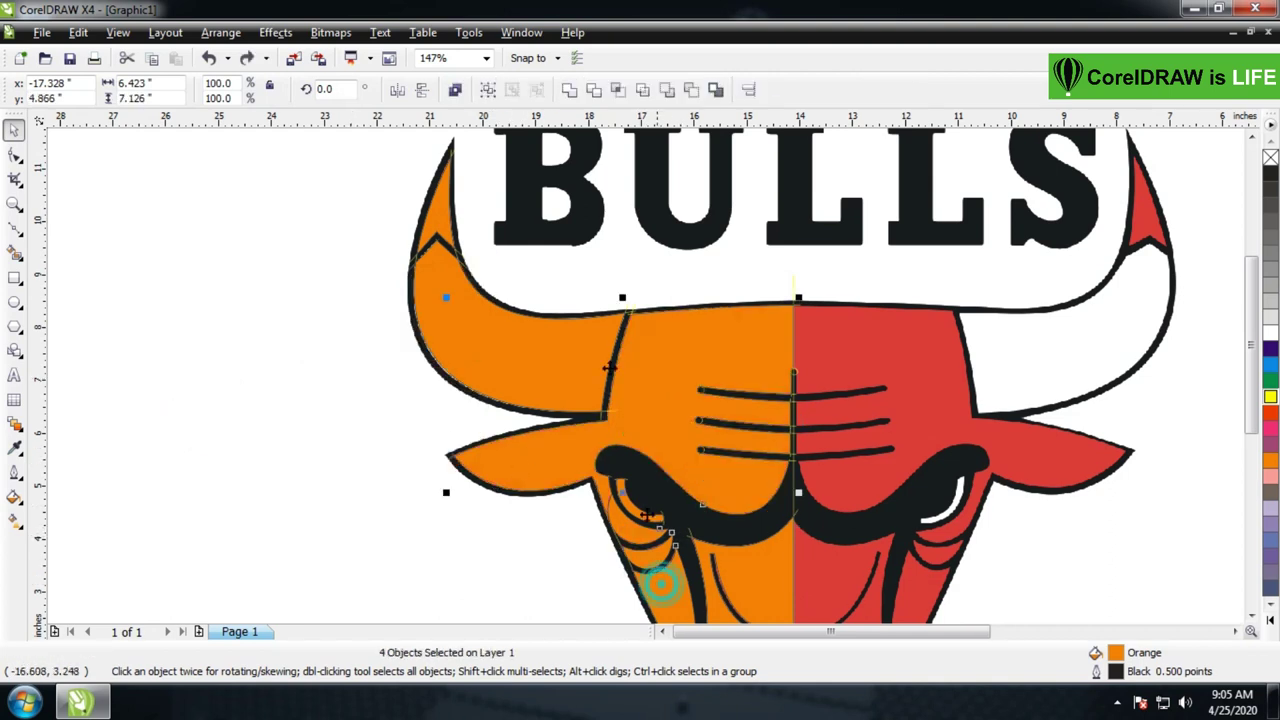
{"action": "left_click", "coordinate": [567, 89]}
{"action": "left_click", "coordinate": [623, 186]}
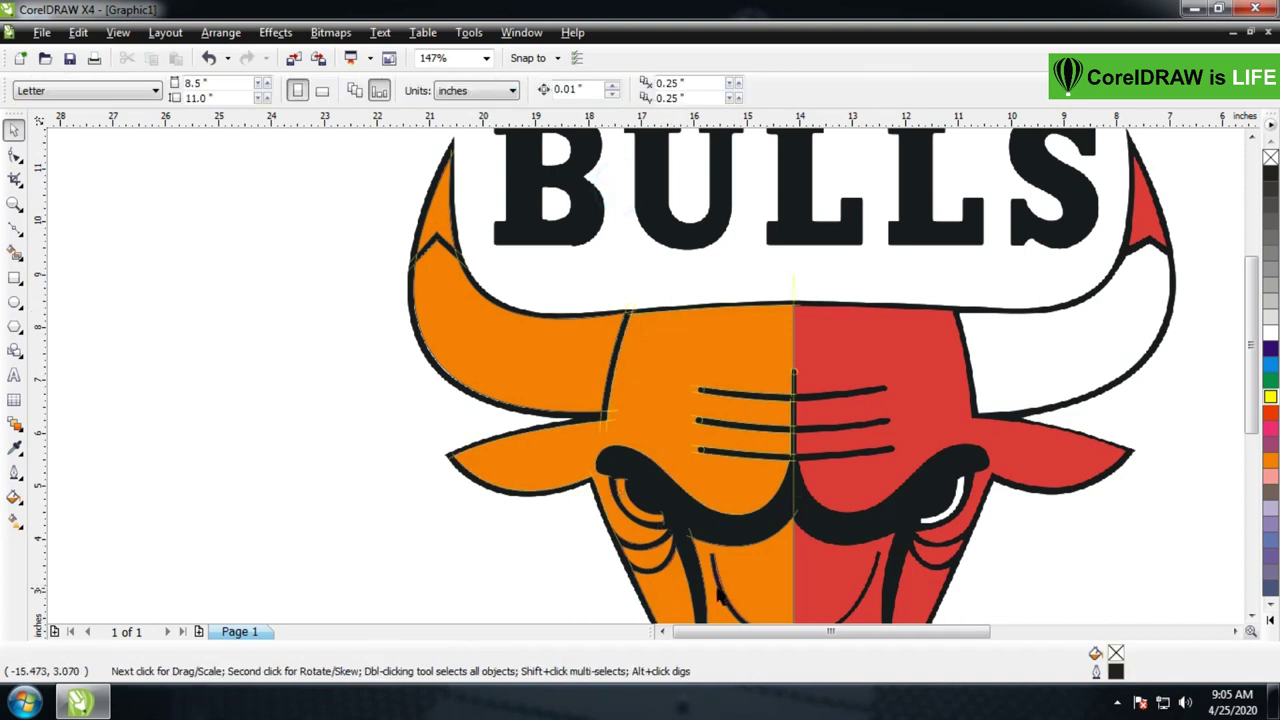
Weld the orange nose bridge to the rest of the left face
{"action": "left_click_drag", "start_coordinate": [1256, 410], "coordinate": [1255, 470]}
{"action": "left_click", "coordinate": [752, 492]}
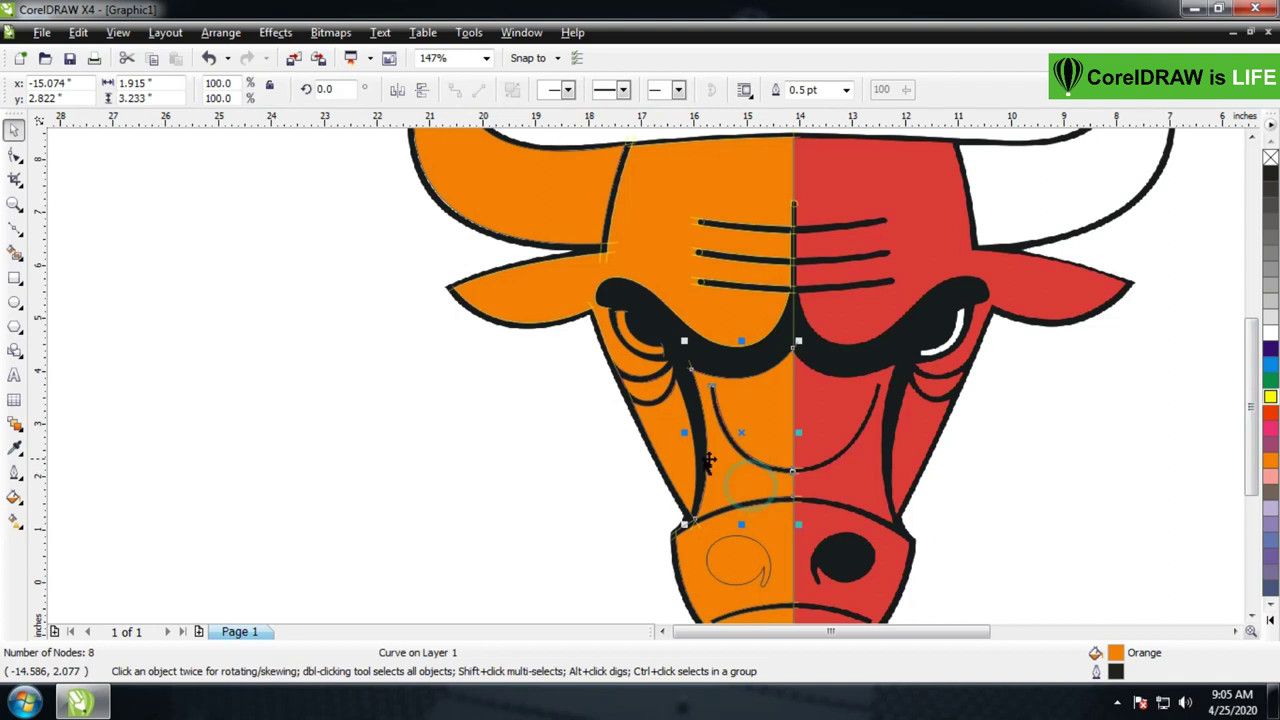
{"action": "left_click", "coordinate": [677, 448], "text": "shift"}
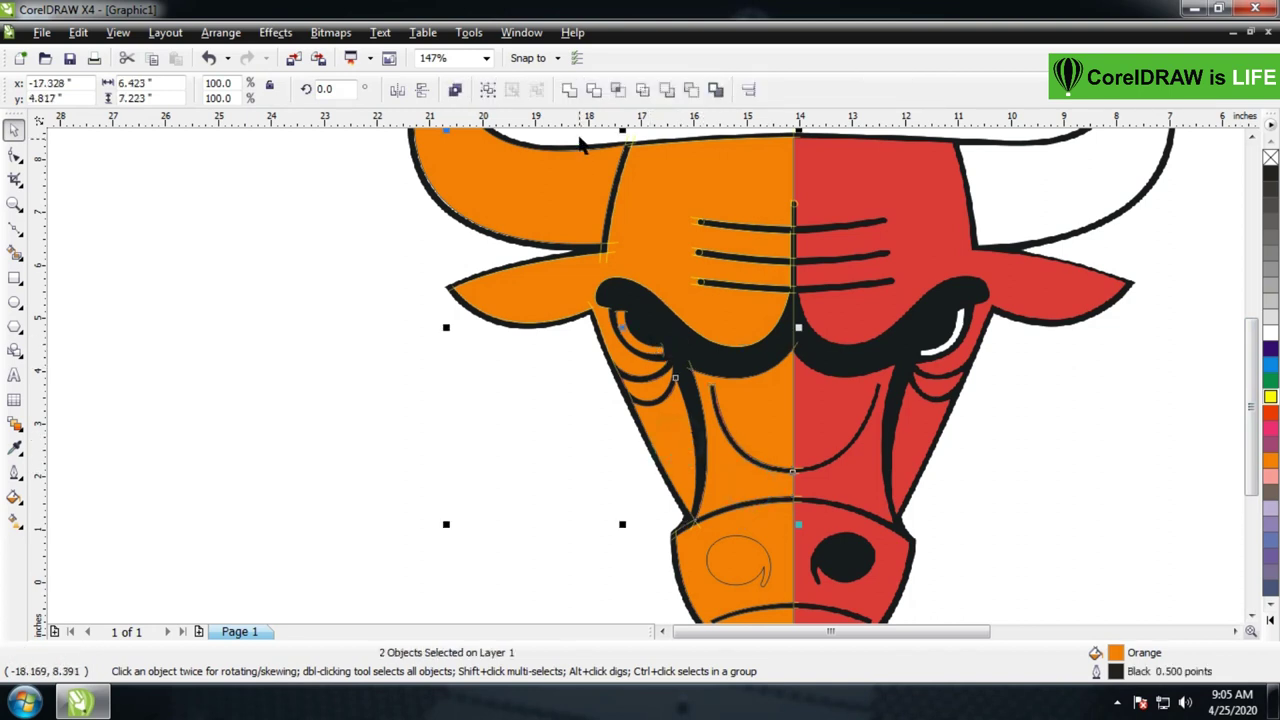
{"action": "left_click", "coordinate": [569, 90]}
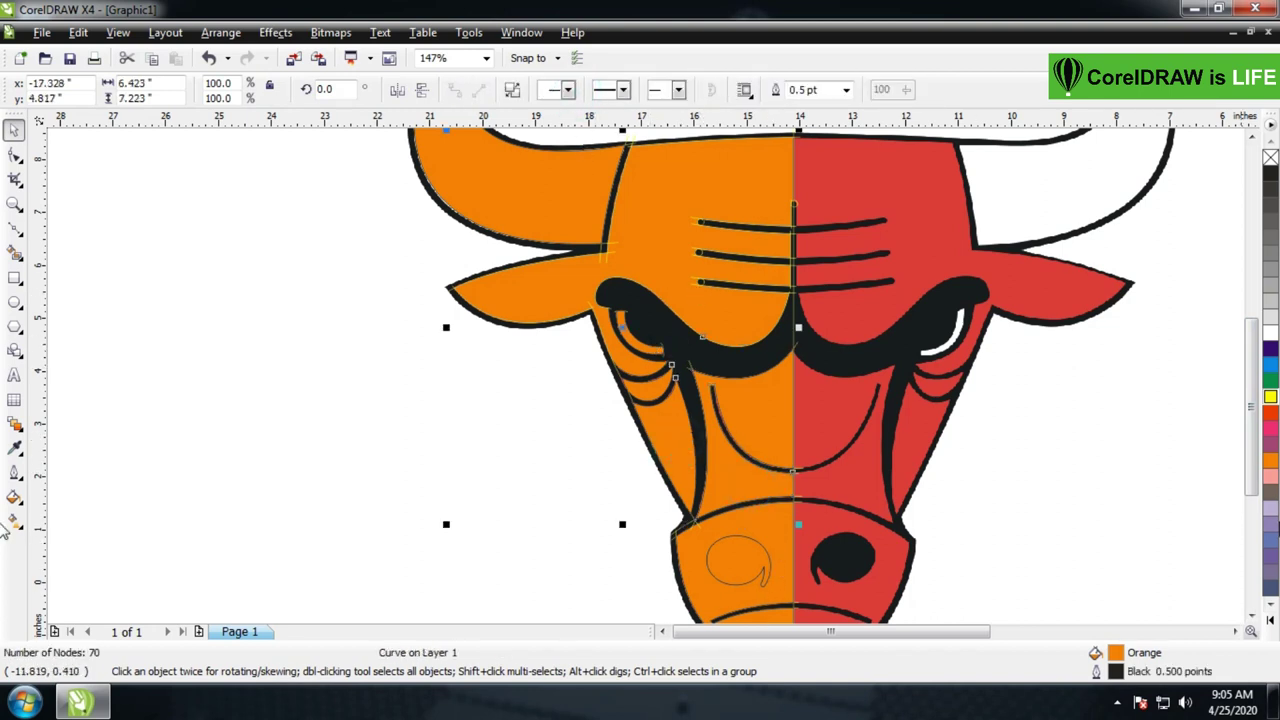
Weld the orange muzzle half to the rest of the left face
{"action": "scroll", "coordinate": [1250, 434], "scroll_direction": "down", "scroll_amount": 3}
{"action": "left_click", "coordinate": [777, 556]}
{"action": "left_click", "coordinate": [737, 388], "text": "shift"}
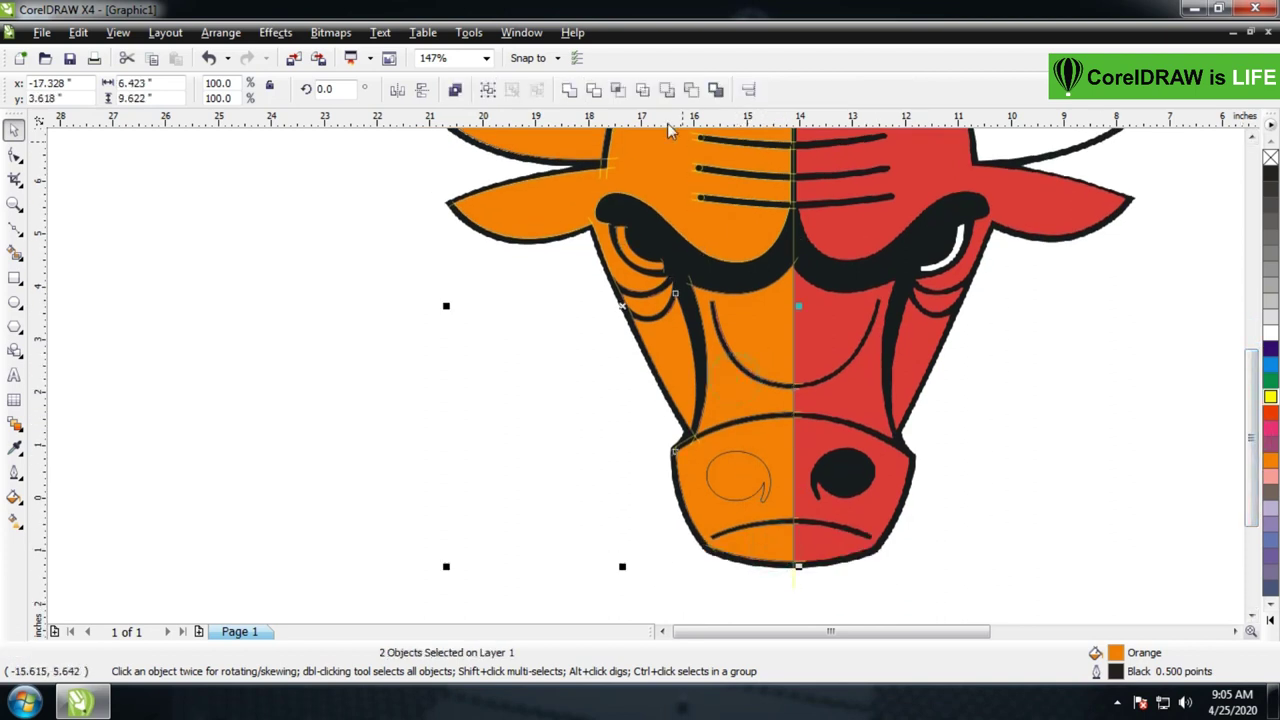
{"action": "left_click", "coordinate": [568, 89]}
{"action": "left_click", "coordinate": [566, 284]}
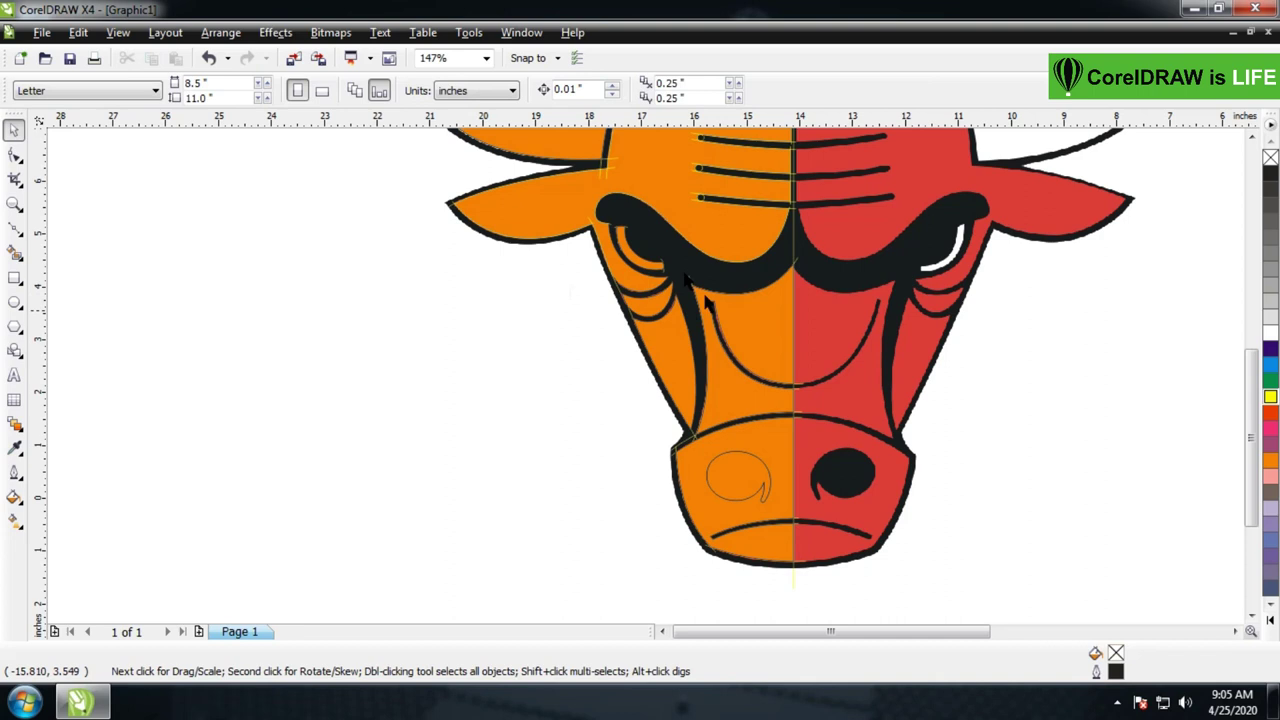
Weld the left eye's orange crescent to the face and test the result with a trial move
{"action": "left_click", "coordinate": [648, 270]}
{"action": "left_click", "coordinate": [736, 319], "text": "shift"}
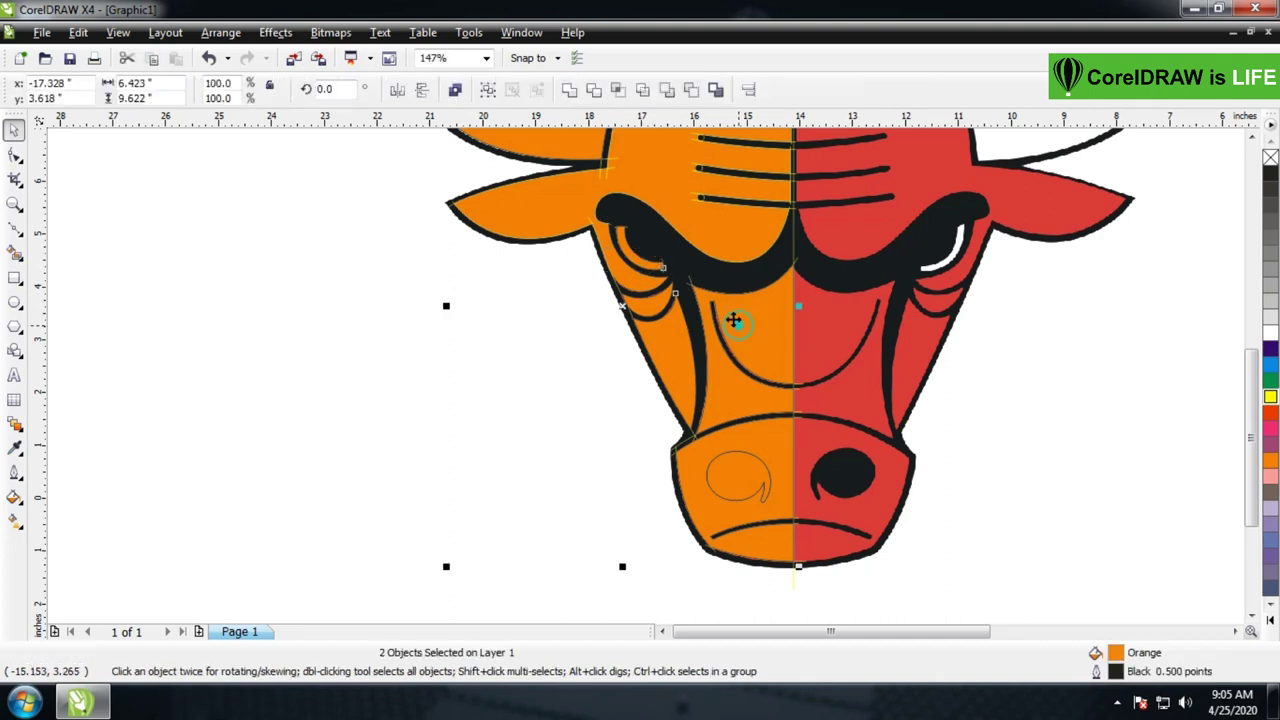
{"action": "left_click", "coordinate": [566, 90]}
{"action": "scroll", "coordinate": [650, 383], "scroll_direction": "down", "scroll_amount": 2}
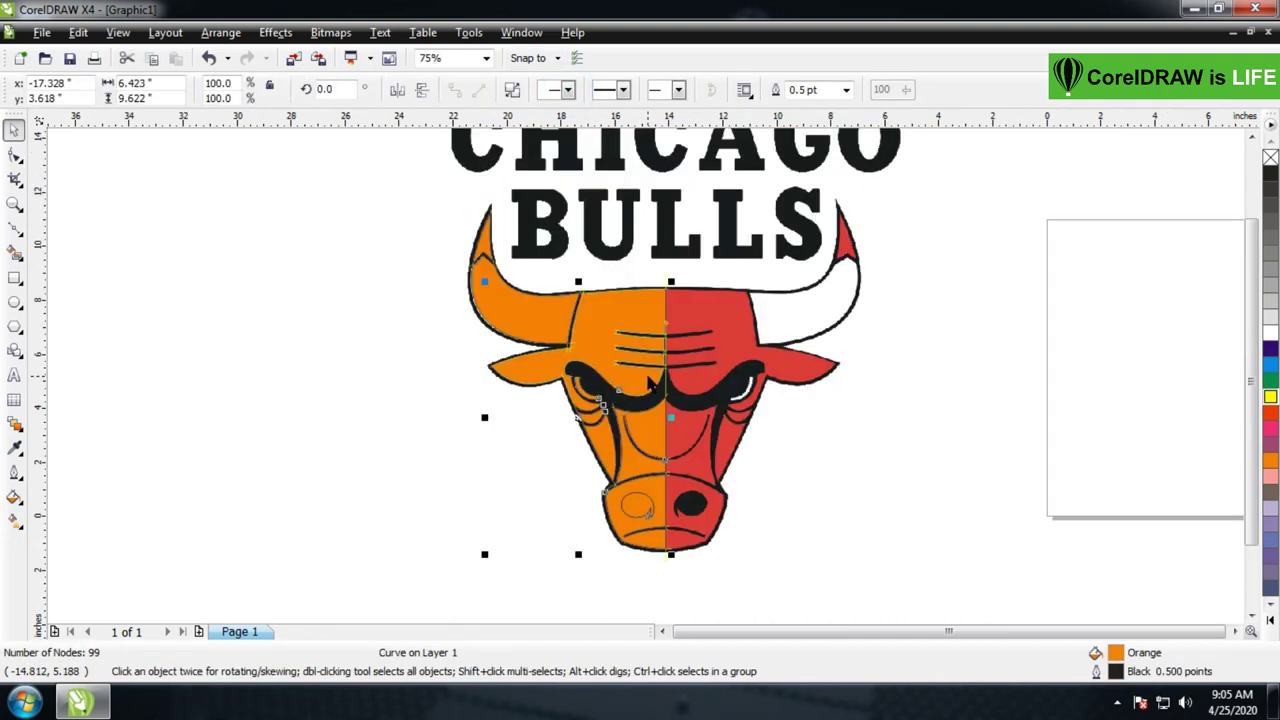
{"action": "left_click_drag", "start_coordinate": [540, 326], "coordinate": [425, 310]}
{"action": "key", "text": "ctrl+z"}
Weld the left horn to the face and move the combined shape to the left of the logo
{"action": "left_click", "coordinate": [600, 294], "text": "shift"}
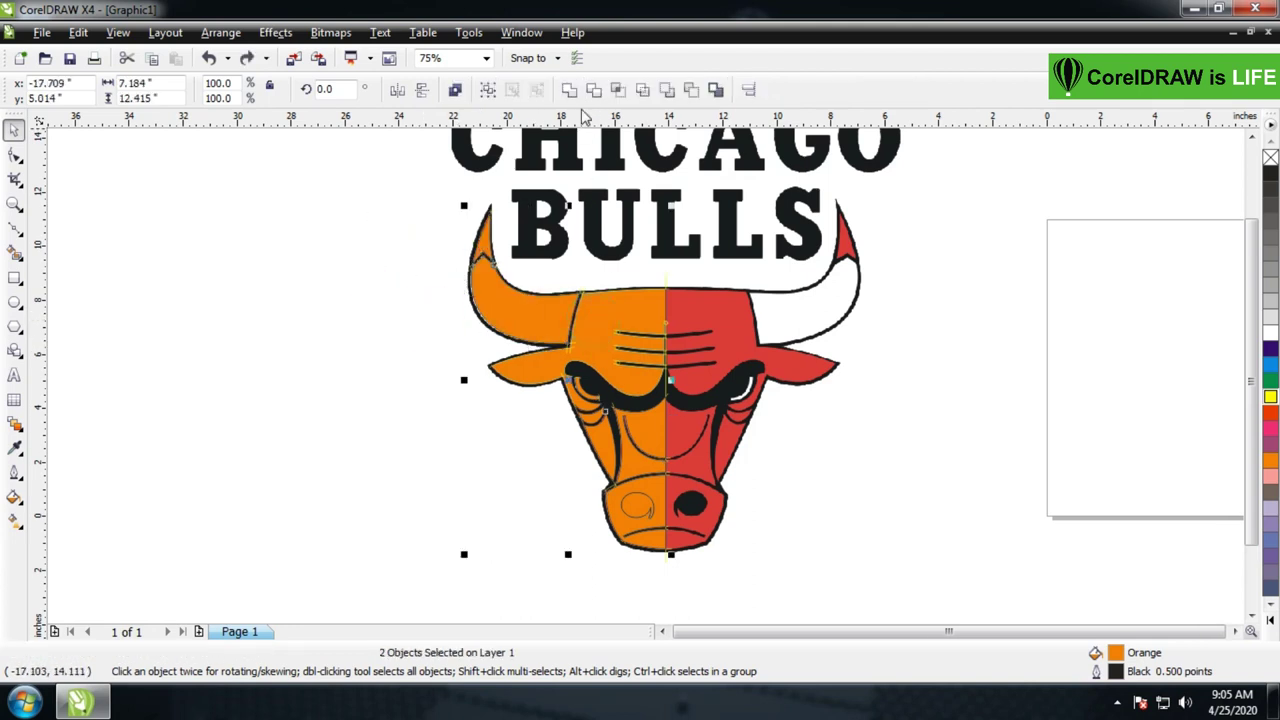
{"action": "left_click", "coordinate": [566, 90]}
{"action": "left_click_drag", "start_coordinate": [592, 324], "coordinate": [226, 326]}
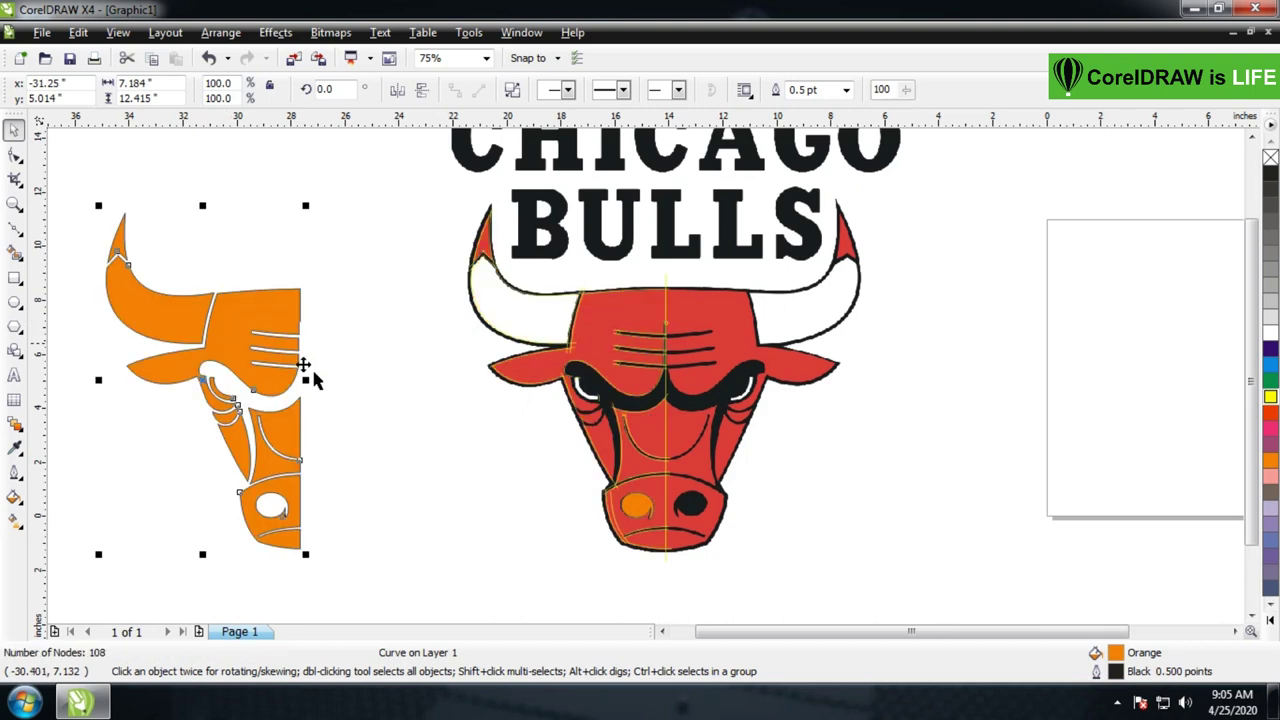
{"action": "left_click", "coordinate": [406, 442]}
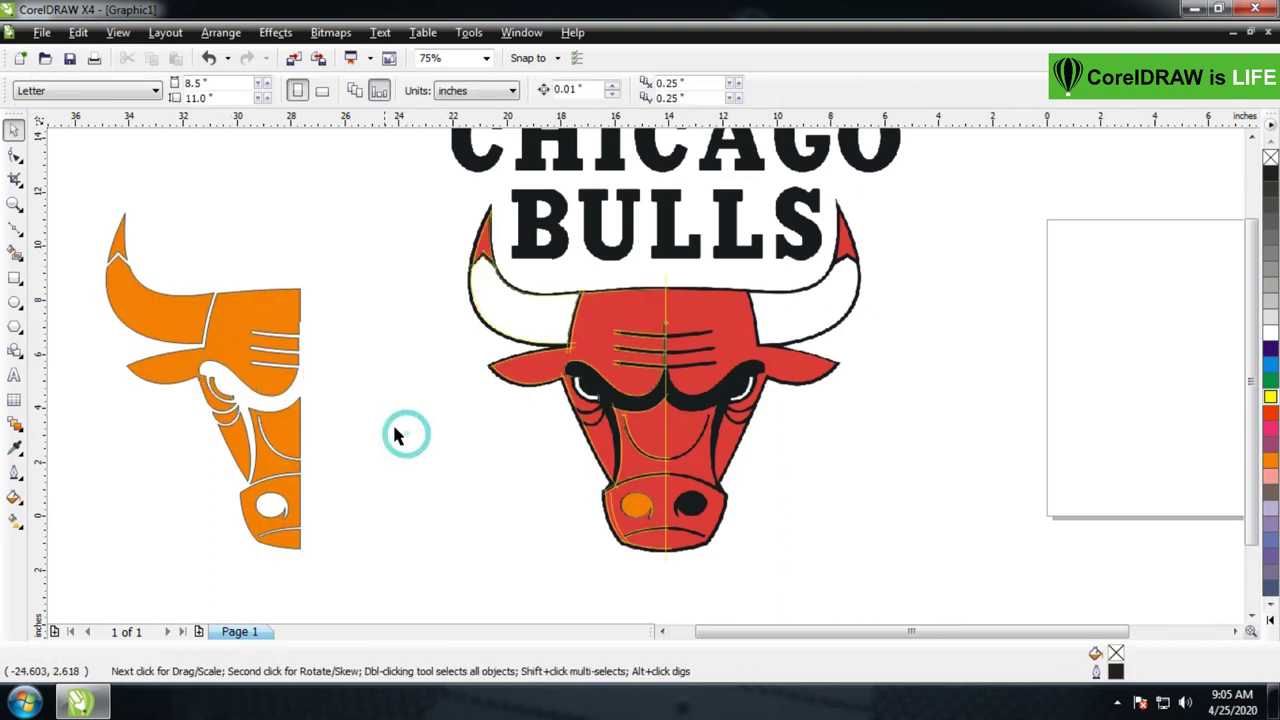
Undo the combined shape's move and the welds that joined the horn and the eye crescent to the face
{"action": "left_click", "coordinate": [209, 58]}
{"action": "left_click", "coordinate": [209, 58]}
{"action": "left_click", "coordinate": [230, 297]}
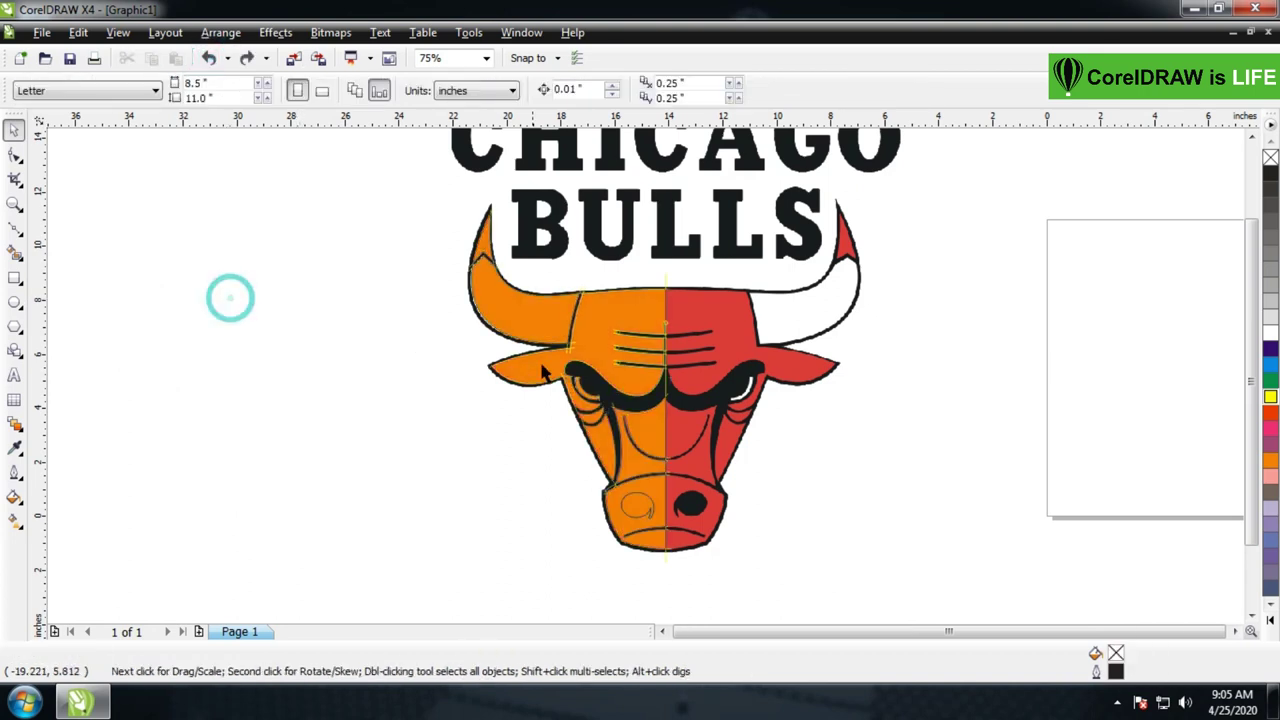
{"action": "left_click_drag", "start_coordinate": [605, 360], "coordinate": [359, 347]}
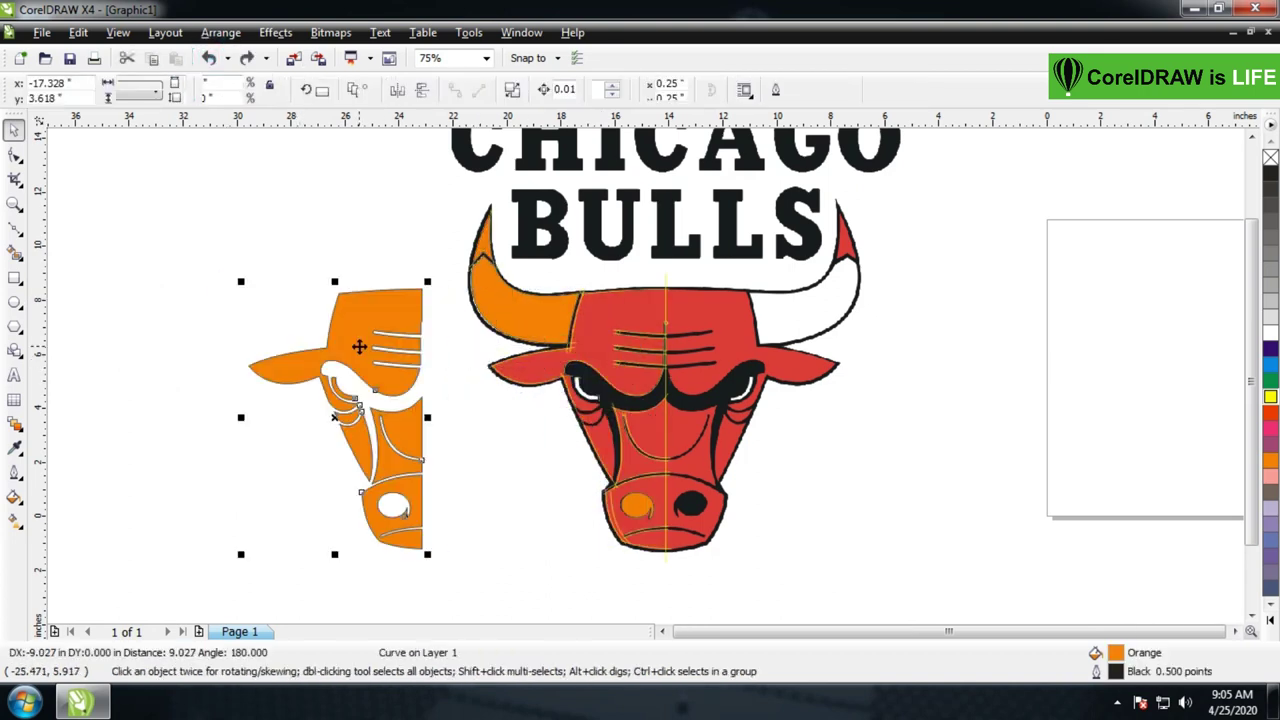
{"action": "key", "text": "ctrl+z"}
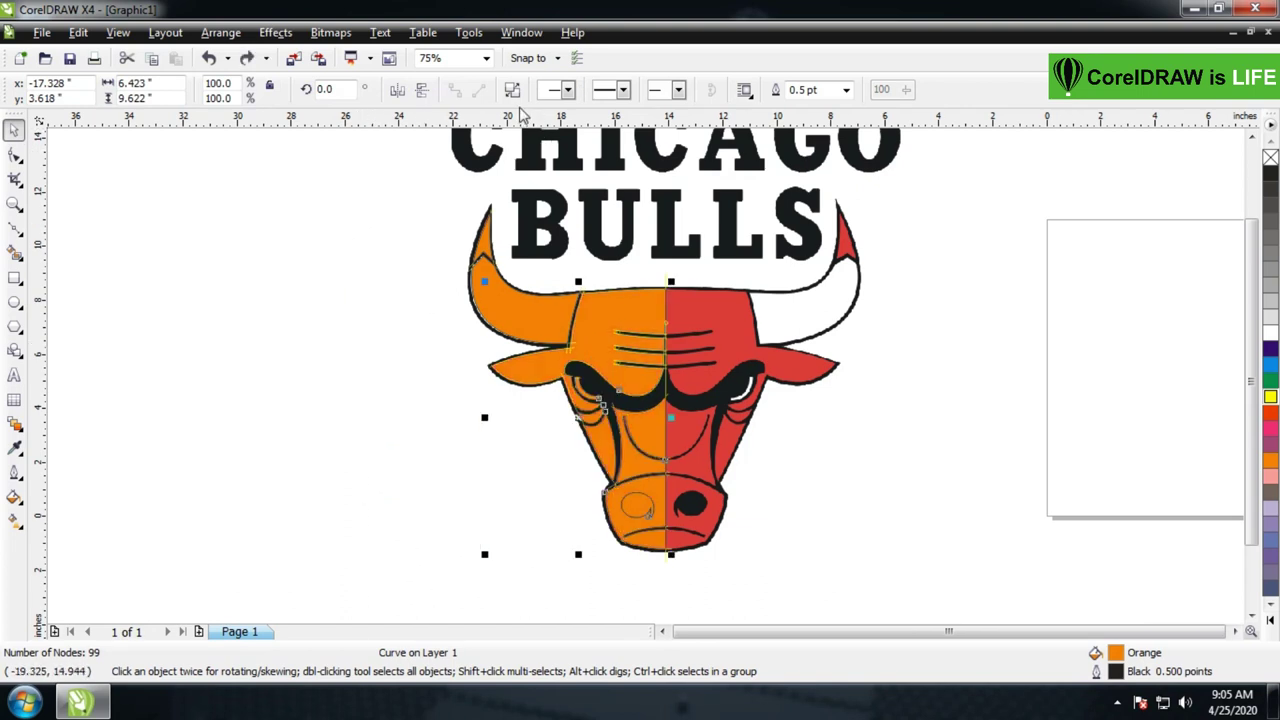
{"action": "left_click", "coordinate": [209, 58]}
{"action": "left_click", "coordinate": [214, 229]}
{"action": "left_click_drag", "start_coordinate": [575, 350], "coordinate": [366, 363]}
{"action": "key", "text": "ctrl+z"}
{"action": "left_click", "coordinate": [343, 341]}
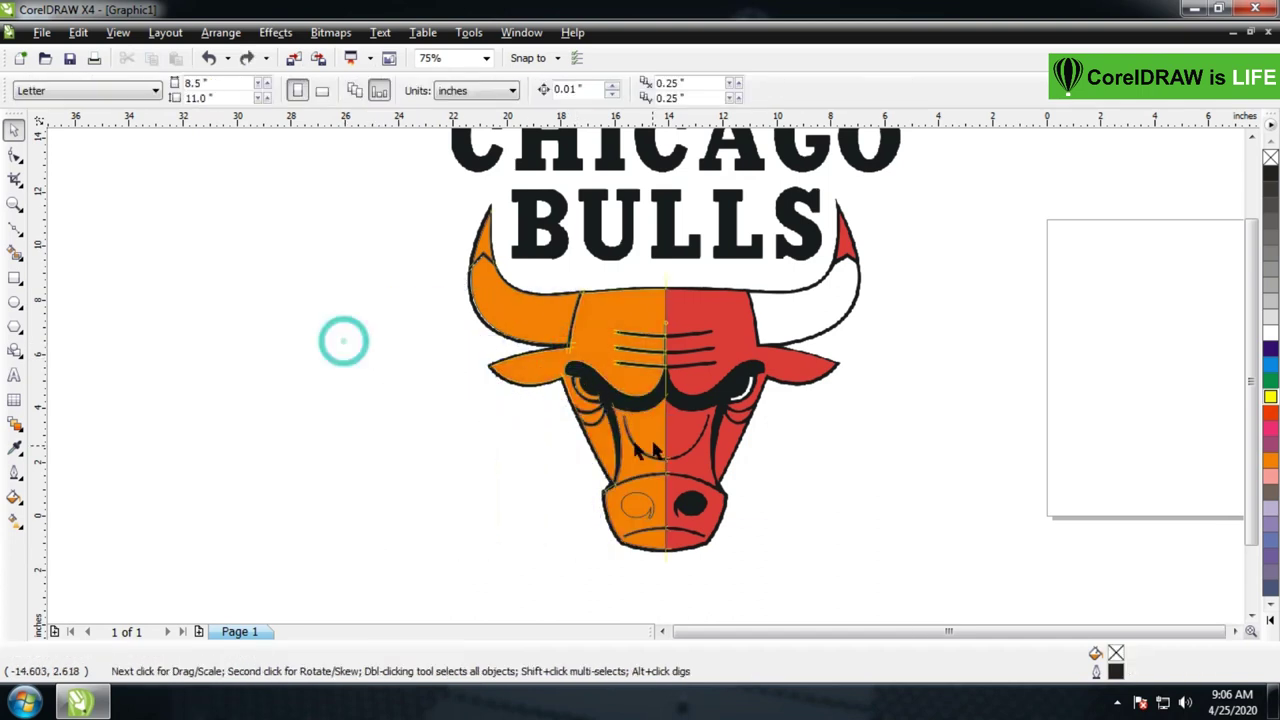
Move the separate orange face, eye crescent and horn together to the empty area left of the original logo
{"action": "left_click", "coordinate": [605, 425]}
{"action": "left_click", "coordinate": [585, 390], "text": "shift"}
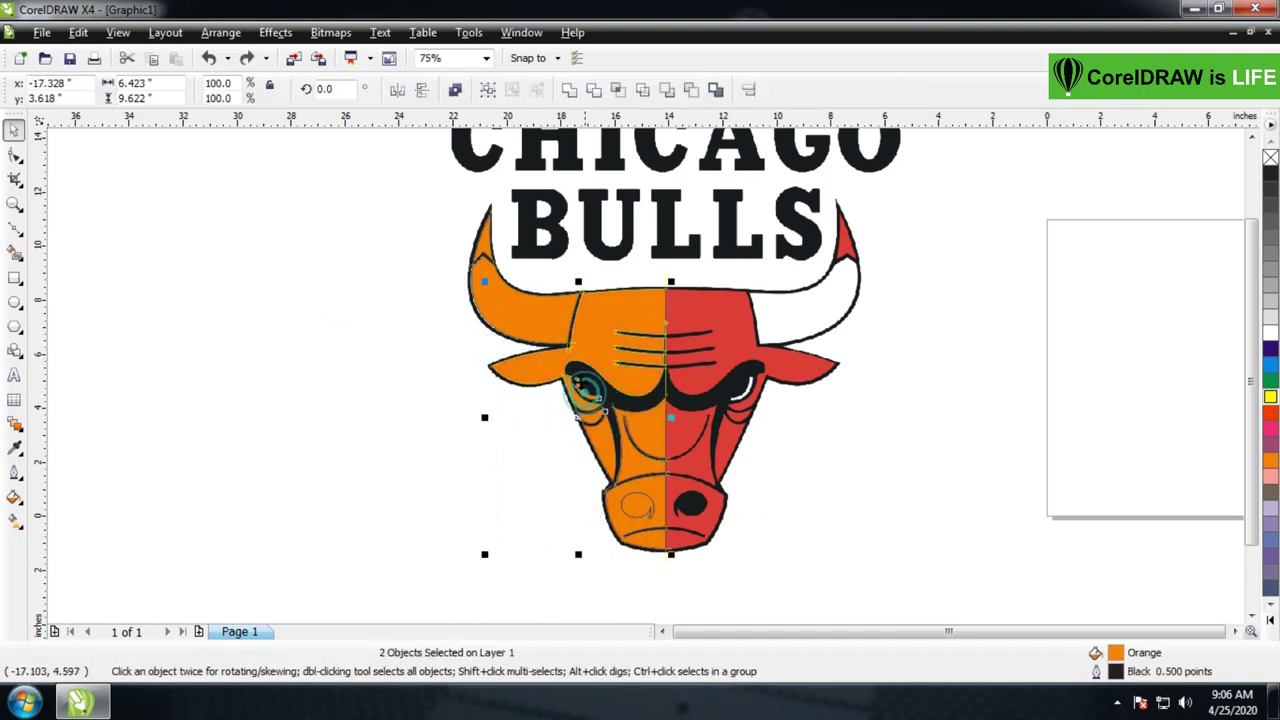
{"action": "left_click", "coordinate": [520, 297], "text": "shift"}
{"action": "left_click_drag", "start_coordinate": [520, 297], "coordinate": [138, 284]}
{"action": "left_click", "coordinate": [457, 408]}
{"action": "scroll", "coordinate": [457, 408], "scroll_direction": "down", "scroll_amount": 1}
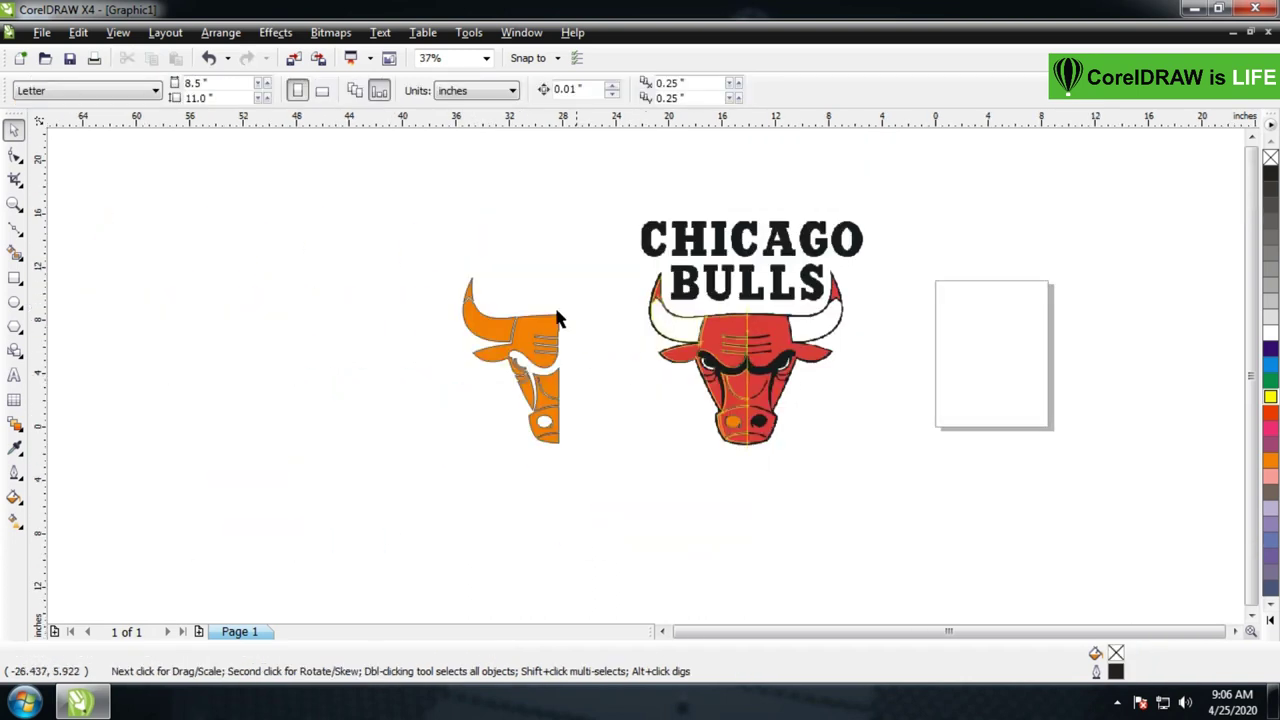
Sample the red of the original logo's forehead with the Eyedropper and fill the traced face and horn with it
{"action": "key", "text": "z"}
{"action": "left_click_drag", "start_coordinate": [414, 214], "coordinate": [923, 540]}
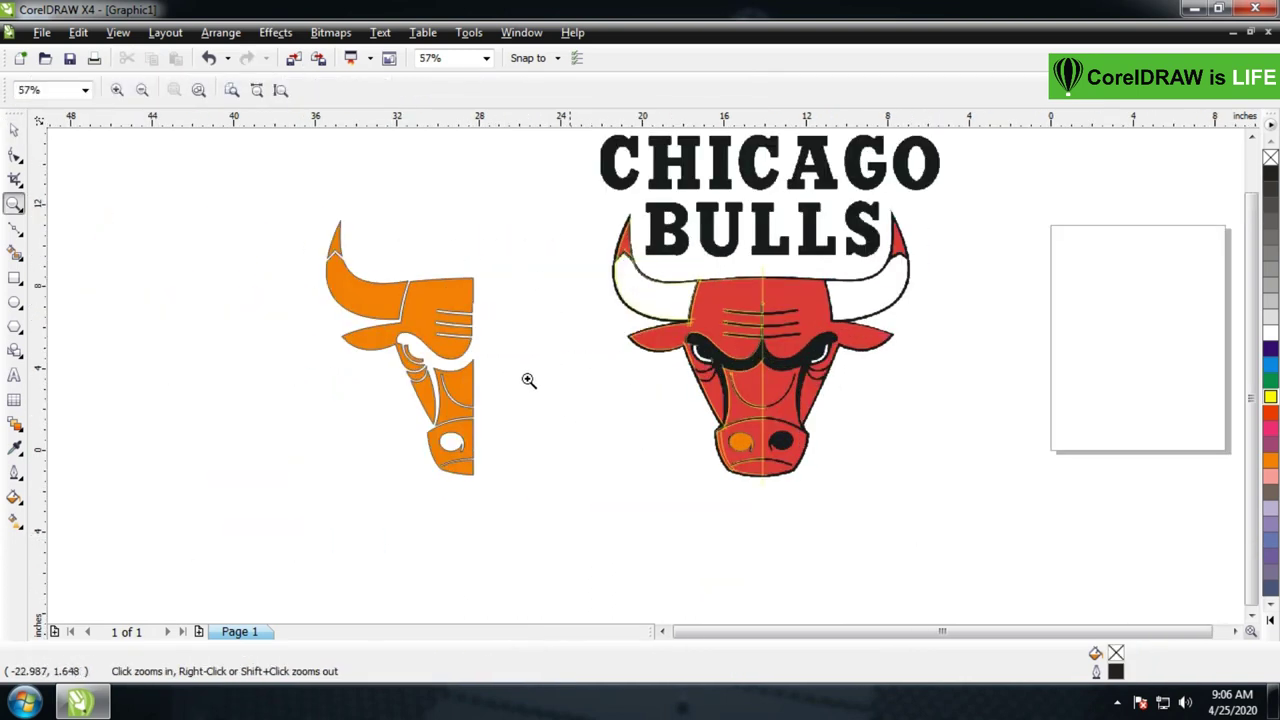
{"action": "left_click", "coordinate": [13, 131]}
{"action": "left_click", "coordinate": [16, 447]}
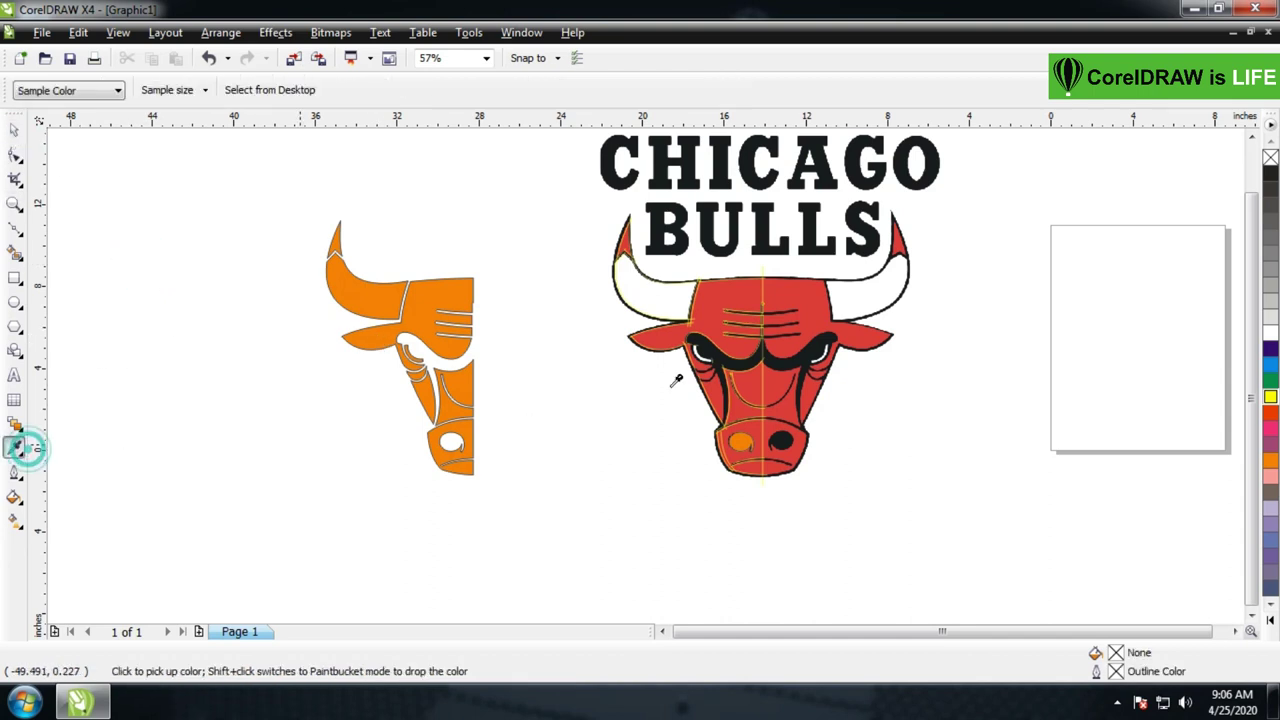
{"action": "left_click", "coordinate": [708, 306]}
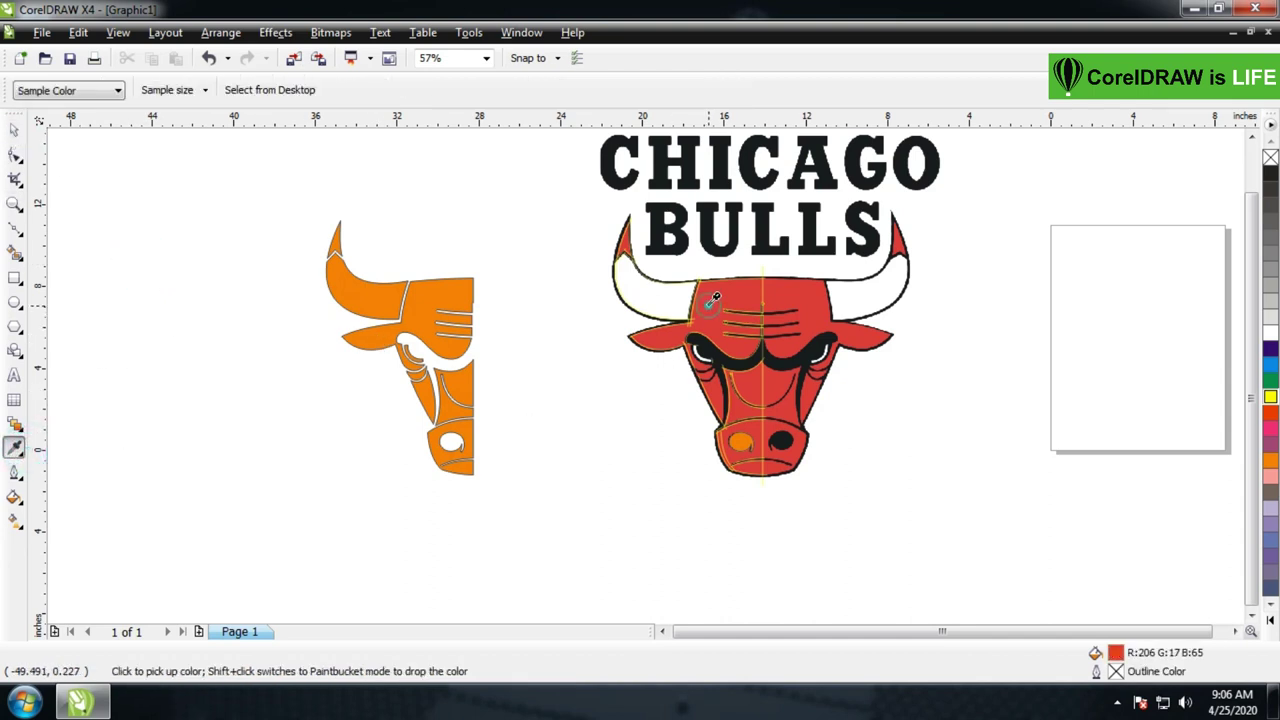
{"action": "left_click", "coordinate": [409, 311]}
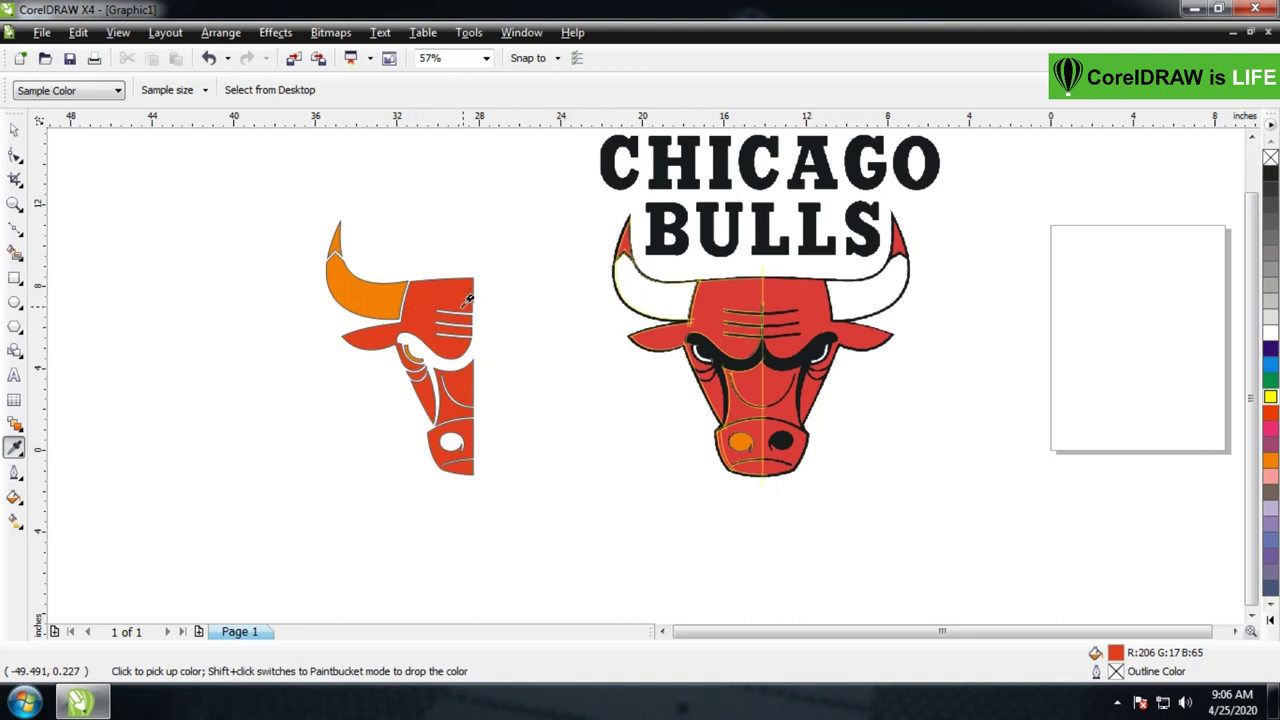
{"action": "left_click", "coordinate": [332, 242]}
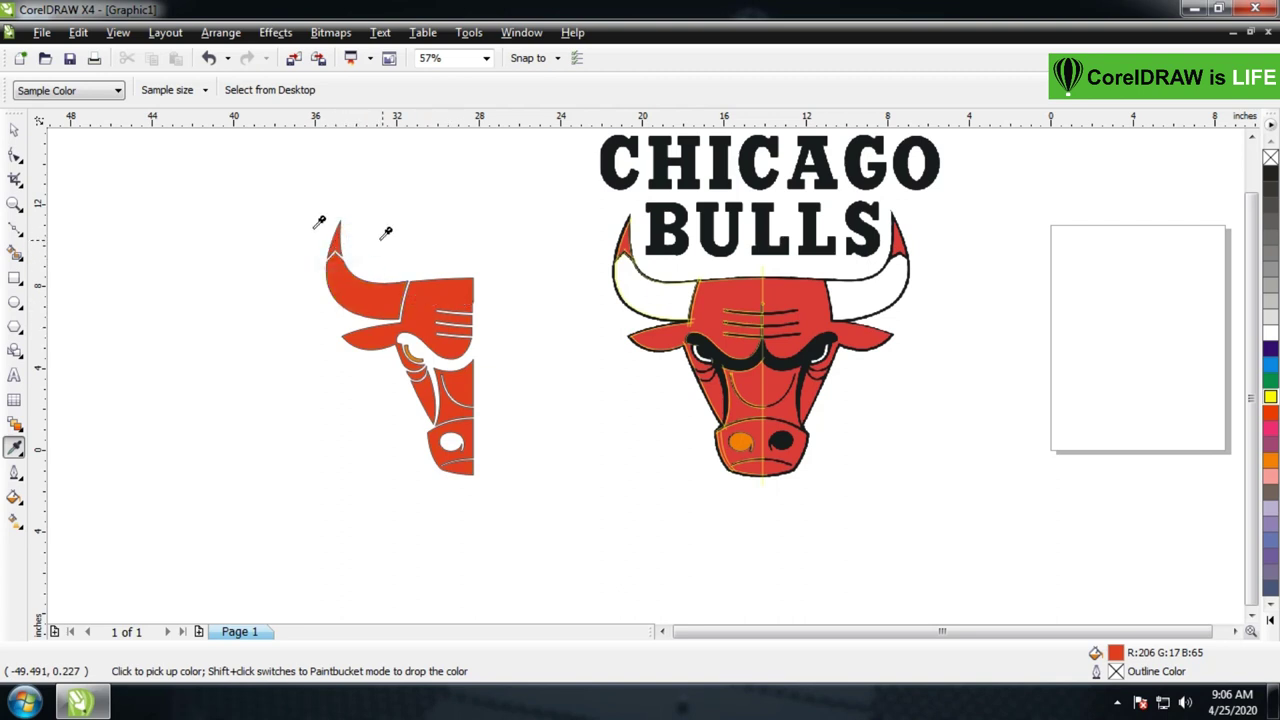
Undo the red fill on the traced horn
{"action": "left_click", "coordinate": [14, 129]}
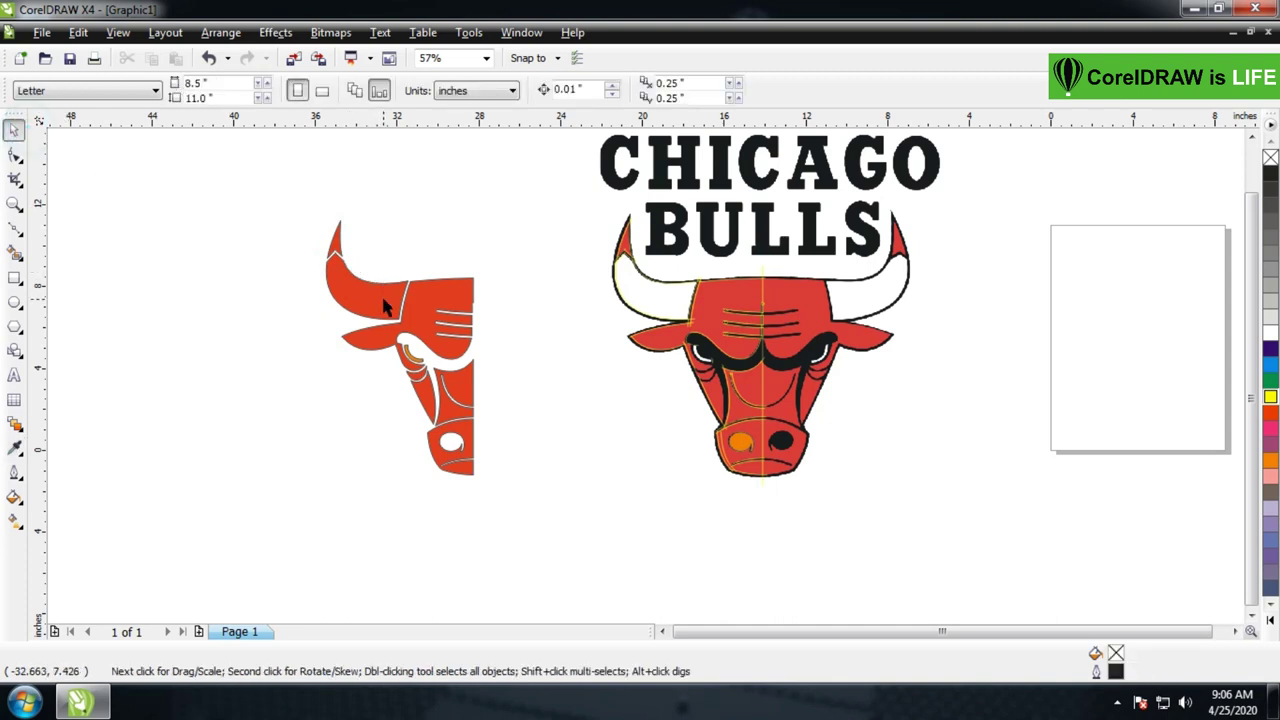
{"action": "left_click", "coordinate": [381, 298]}
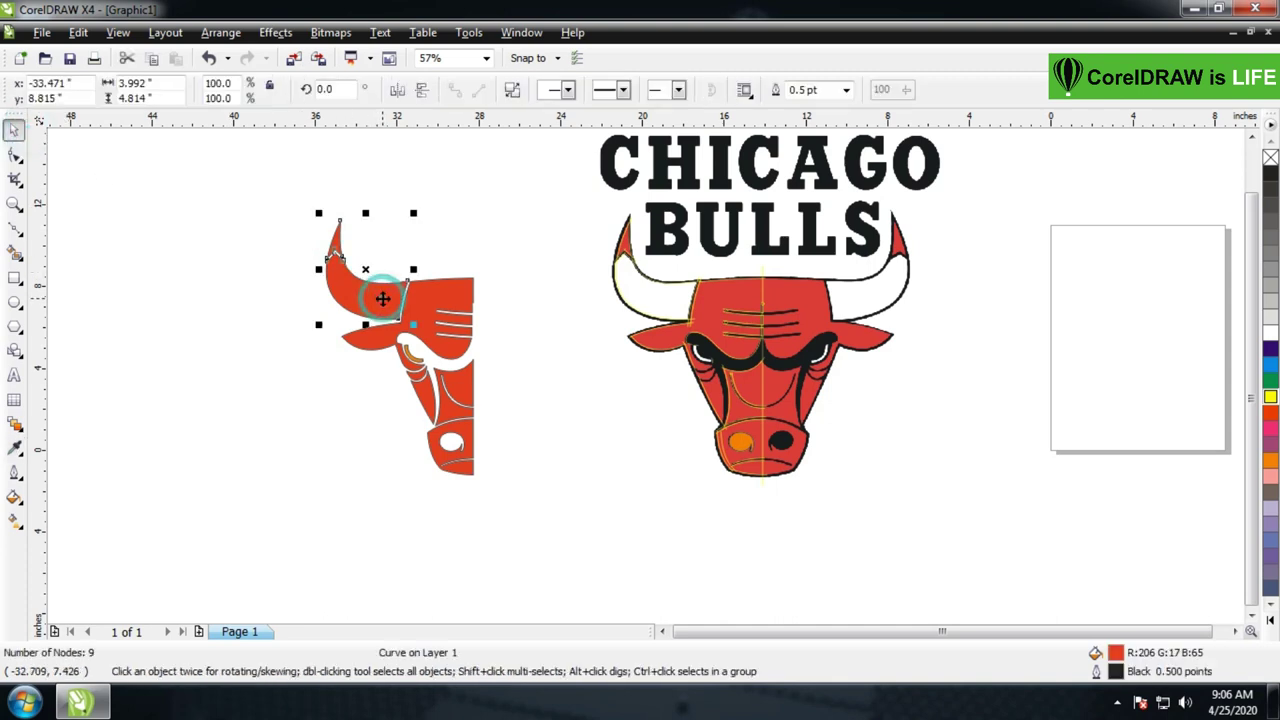
{"action": "left_click", "coordinate": [208, 58]}
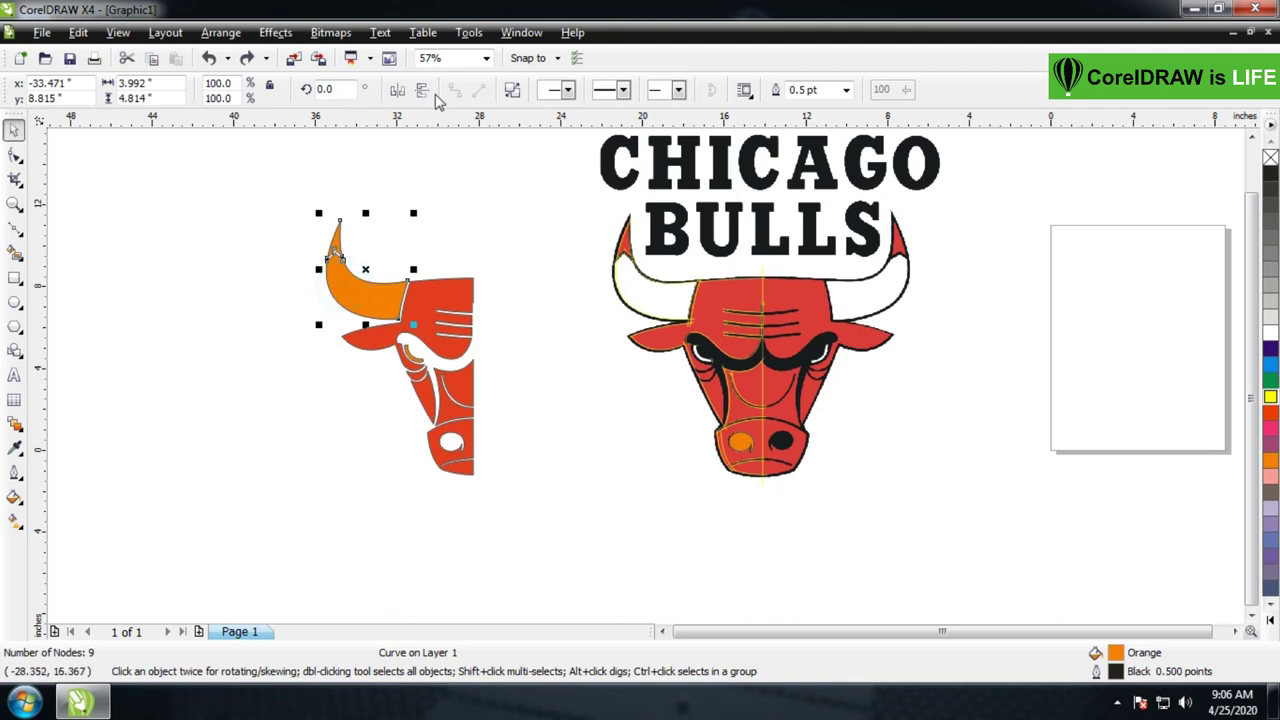
Separate the traced horn's tip from its lower part and fill only the tip with the sampled red
{"action": "left_click", "coordinate": [508, 165]}
{"action": "key", "text": "z"}
{"action": "left_click_drag", "start_coordinate": [292, 206], "coordinate": [566, 424]}
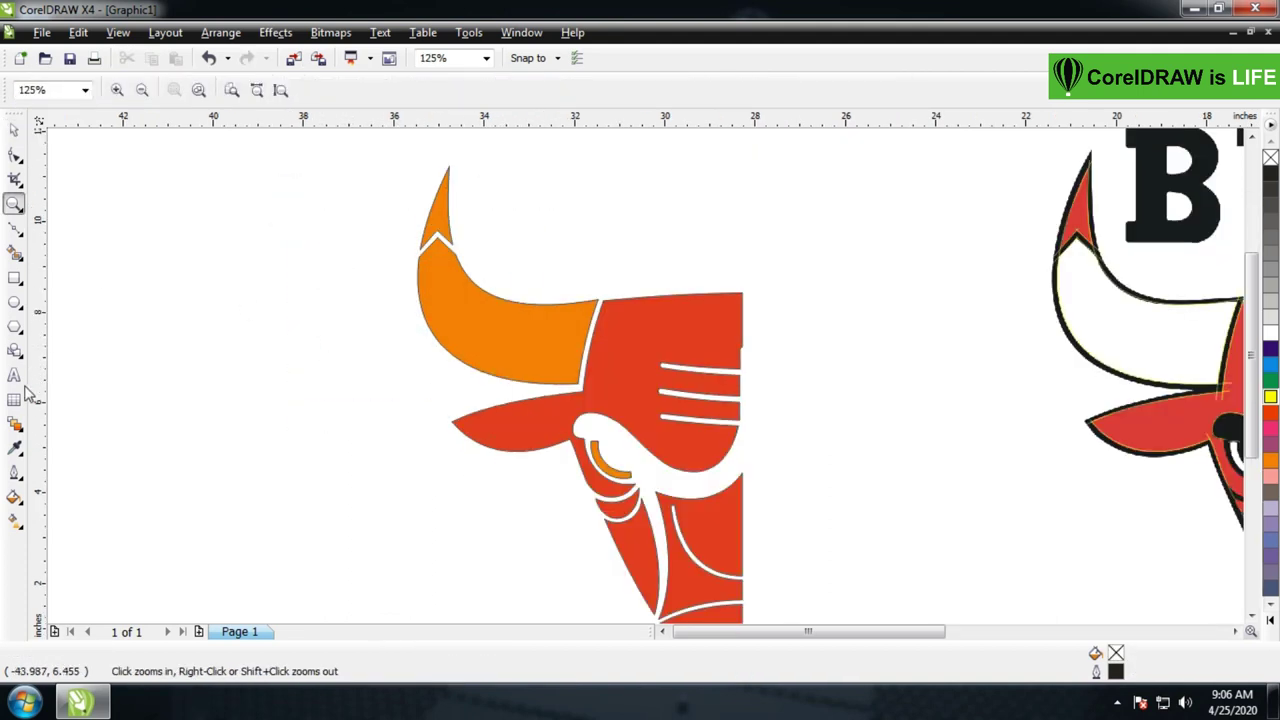
{"action": "left_click", "coordinate": [14, 447]}
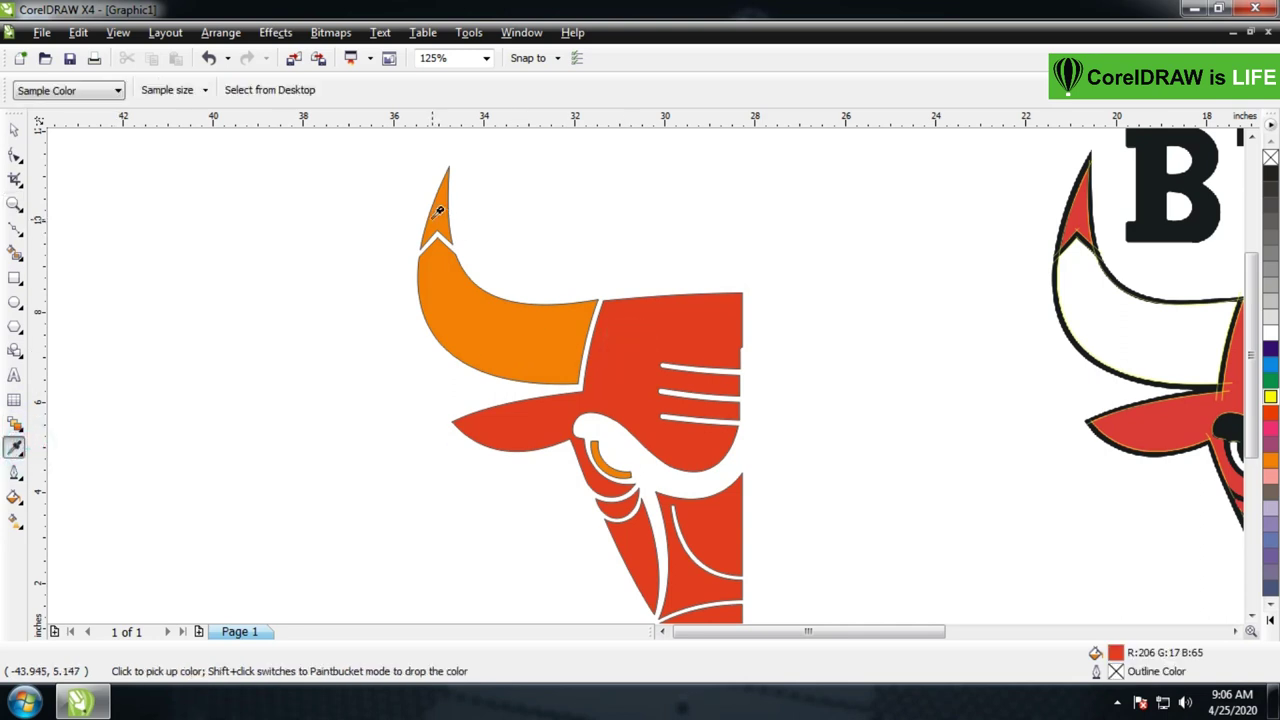
{"action": "left_click", "coordinate": [428, 212]}
Weld the lower part of the horn with the eye crescent and fill the combined shape with White
{"action": "left_click", "coordinate": [20, 130]}
{"action": "left_click", "coordinate": [543, 357]}
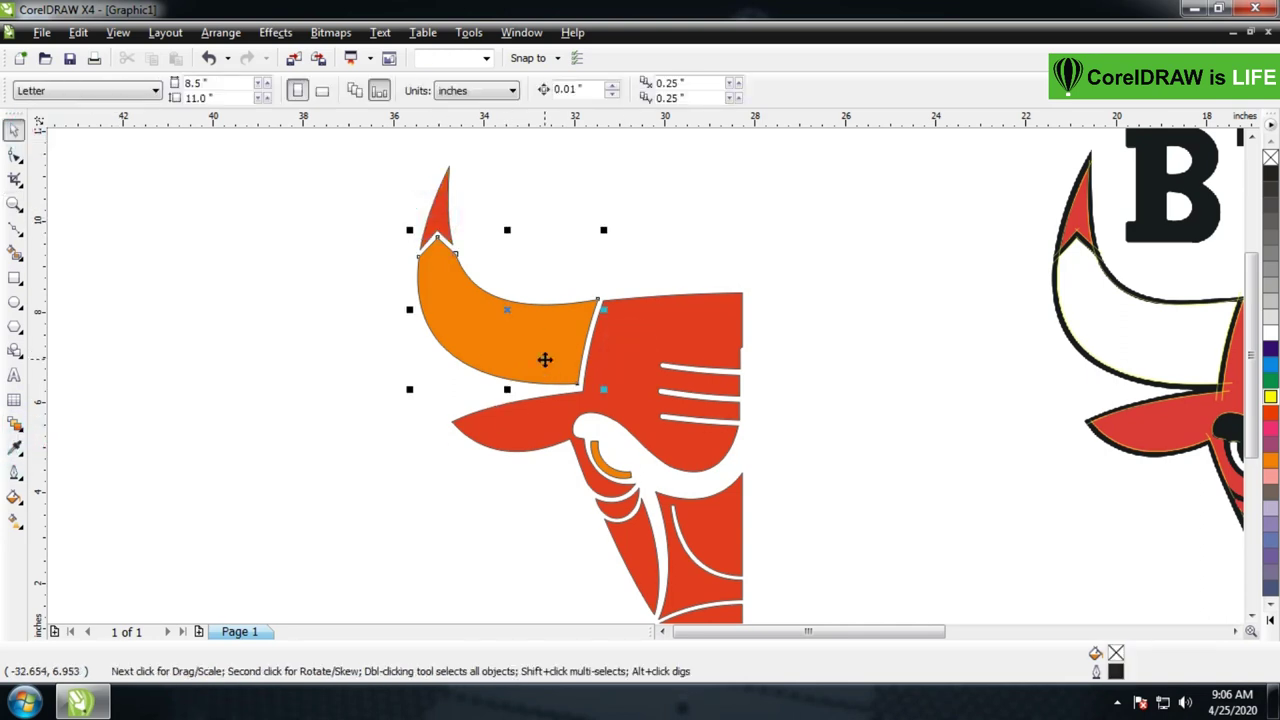
{"action": "left_click", "coordinate": [612, 478], "text": "shift"}
{"action": "left_click", "coordinate": [570, 91]}
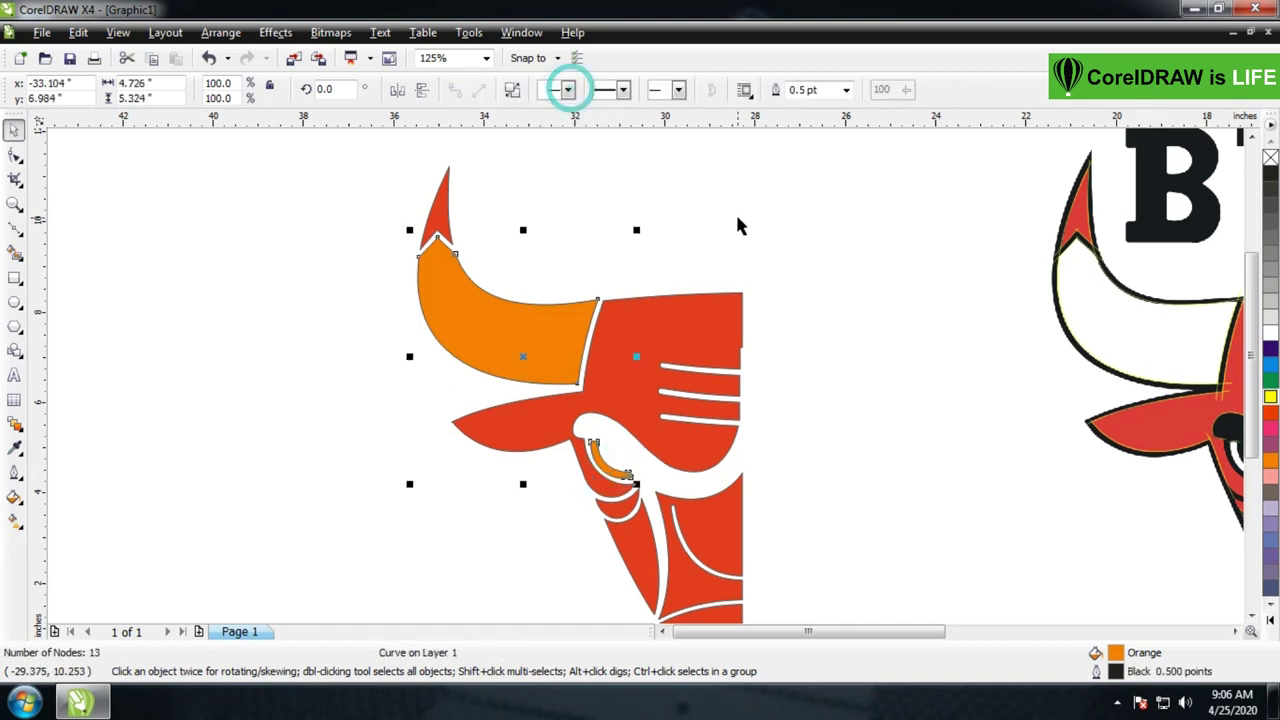
{"action": "left_click", "coordinate": [1270, 333]}
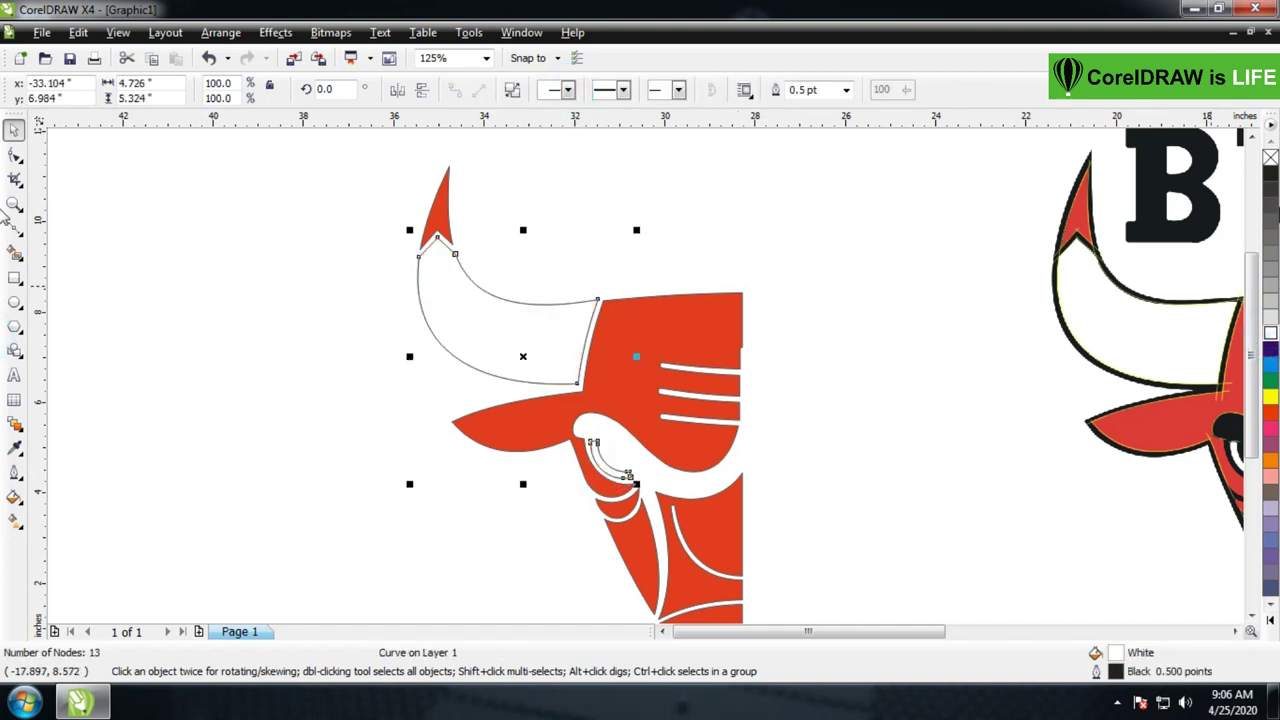
{"action": "left_click", "coordinate": [820, 207]}
Move the three objects of the half head farther left and add a horizontally mirrored copy to complete the bull head
{"action": "scroll", "coordinate": [921, 370], "scroll_direction": "down", "scroll_amount": 1}
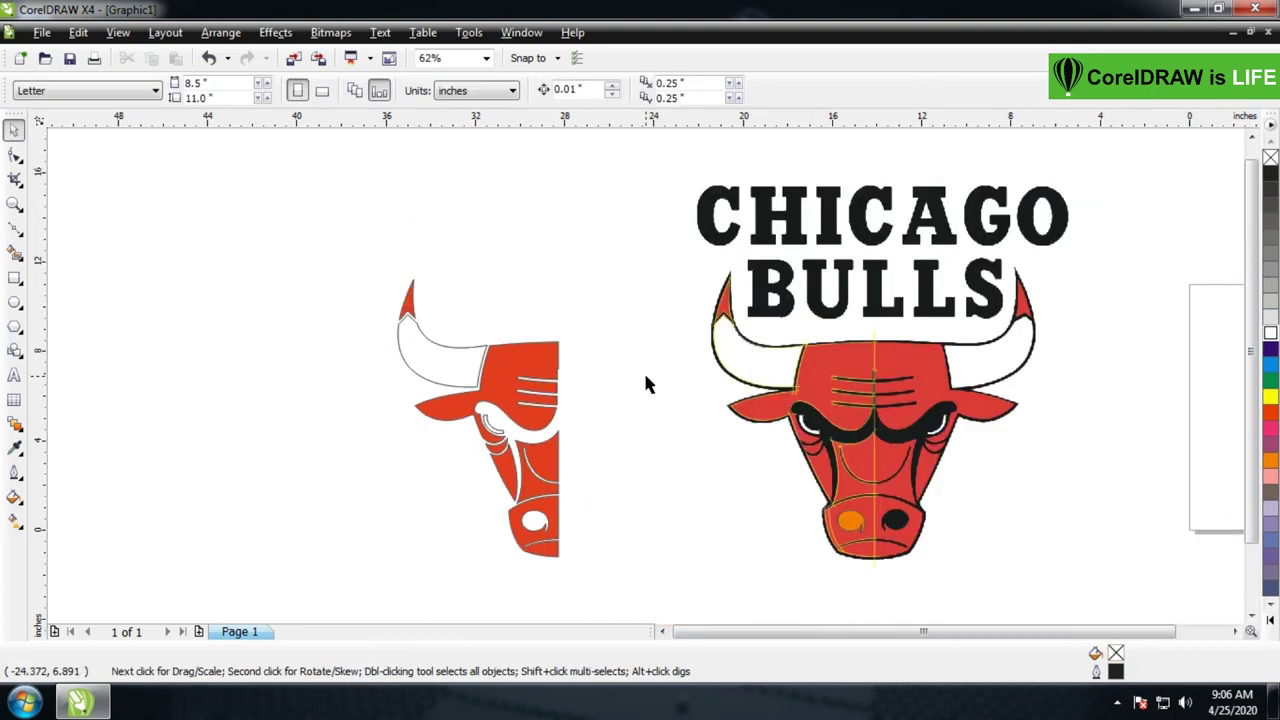
{"action": "scroll", "coordinate": [643, 370], "scroll_direction": "down", "scroll_amount": 1}
{"action": "left_click_drag", "start_coordinate": [474, 294], "coordinate": [654, 503]}
{"action": "left_click_drag", "start_coordinate": [592, 470], "coordinate": [459, 476]}
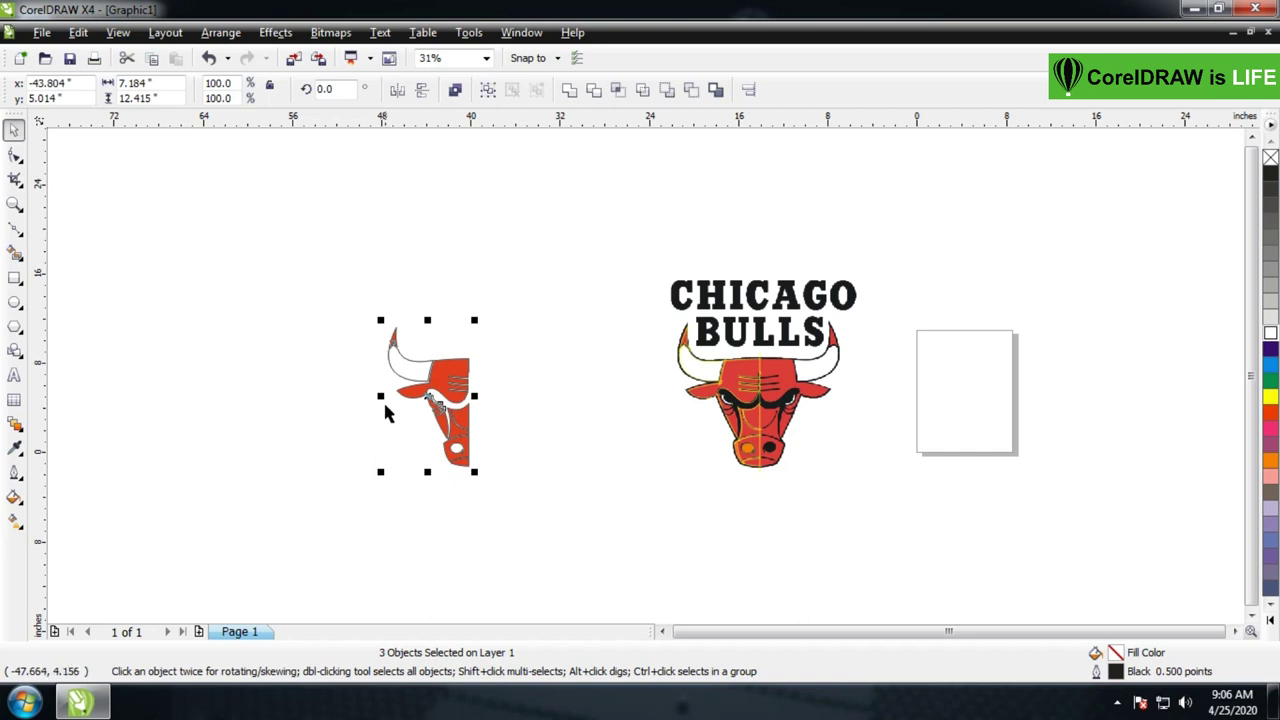
{"action": "left_click_drag", "start_coordinate": [380, 395], "coordinate": [528, 394]}
{"action": "left_click", "coordinate": [570, 475]}
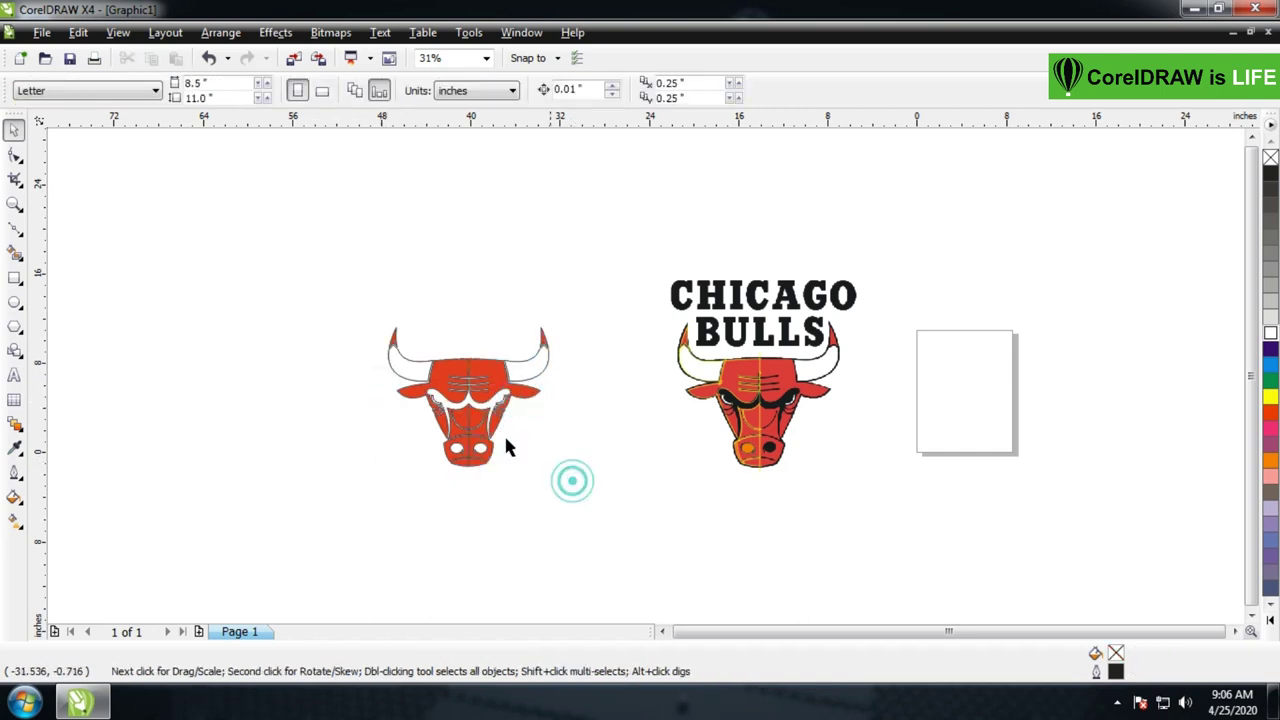
Weld the left and right red halves of the bull's face into one shape
{"action": "key", "text": "z"}
{"action": "left_click_drag", "start_coordinate": [340, 288], "coordinate": [609, 500]}
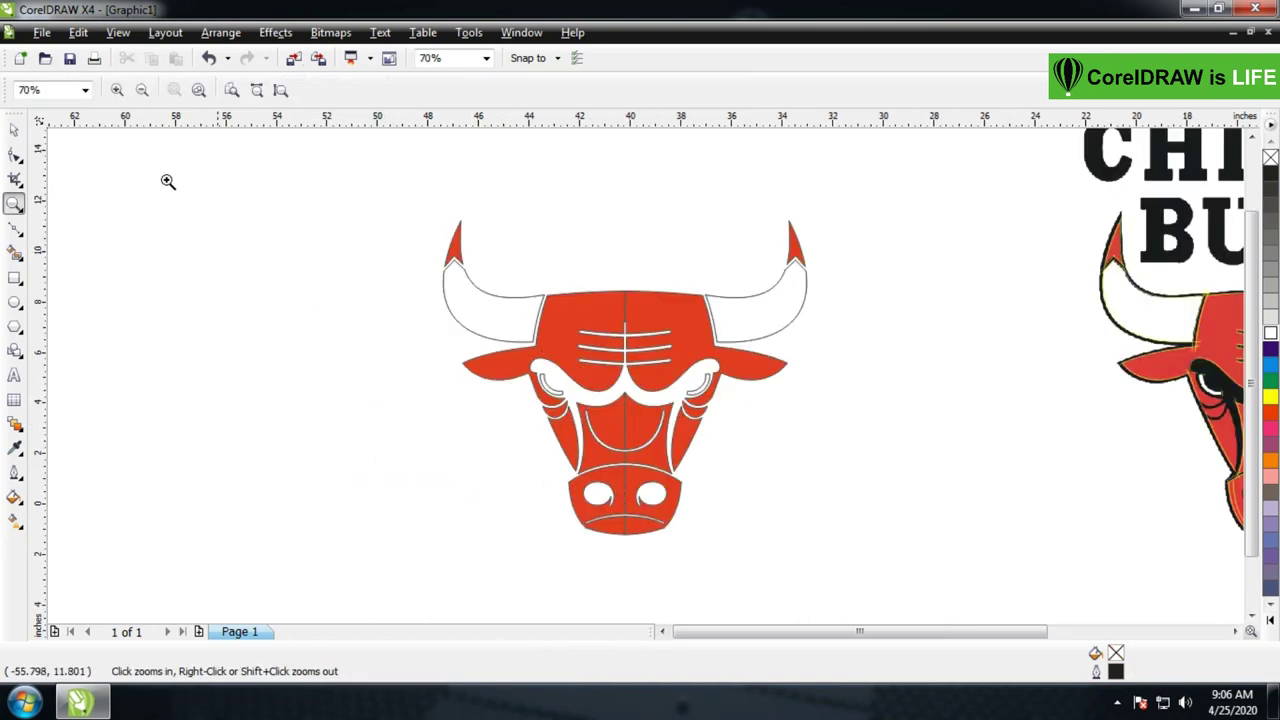
{"action": "left_click", "coordinate": [14, 130]}
{"action": "left_click", "coordinate": [651, 330]}
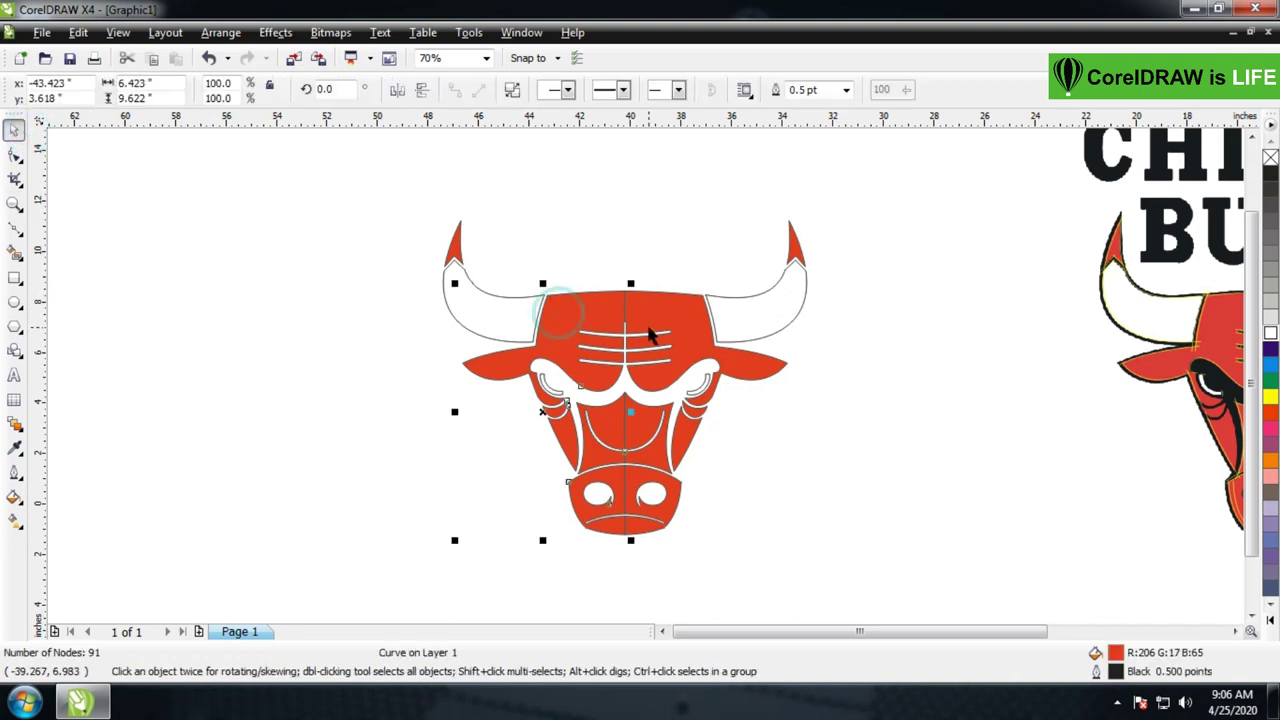
{"action": "left_click", "coordinate": [651, 302], "text": "shift"}
{"action": "left_click", "coordinate": [574, 94]}
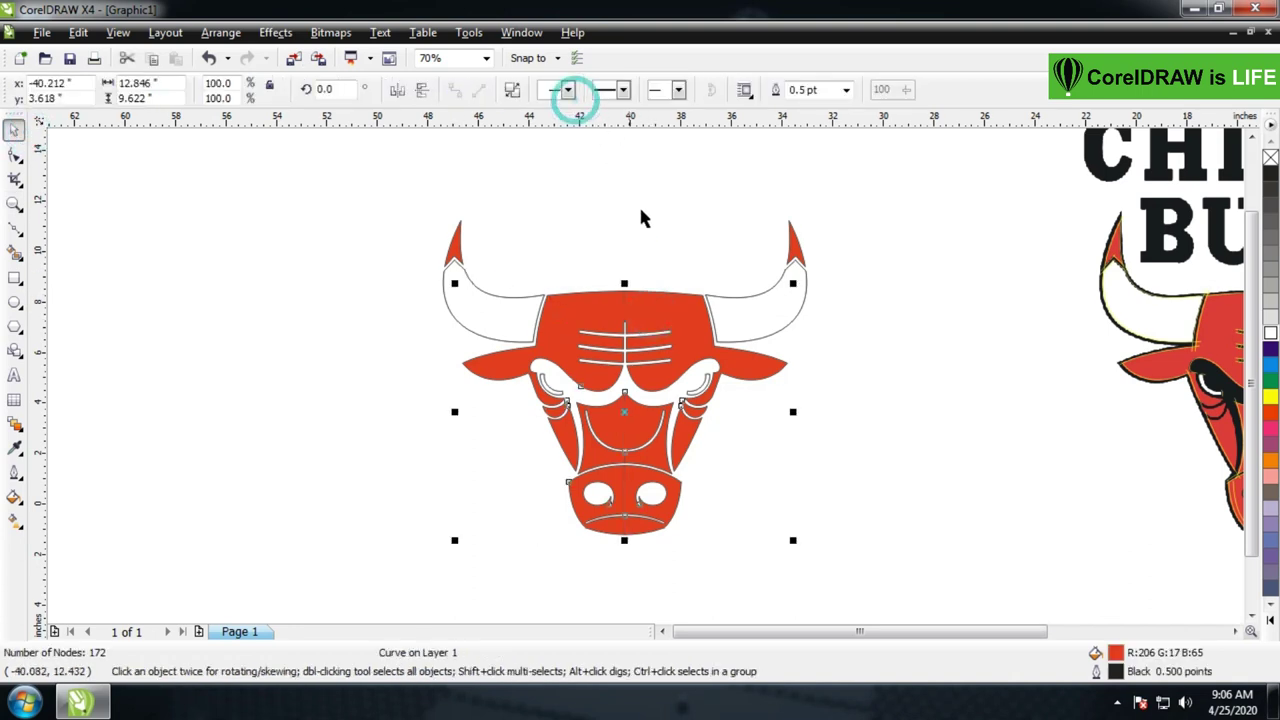
{"action": "left_click", "coordinate": [646, 219]}
Create a page-sized rectangle of 8.5 by 11 inches, fill it with black and remove its outline
{"action": "scroll", "coordinate": [822, 353], "scroll_direction": "down", "scroll_amount": 2}
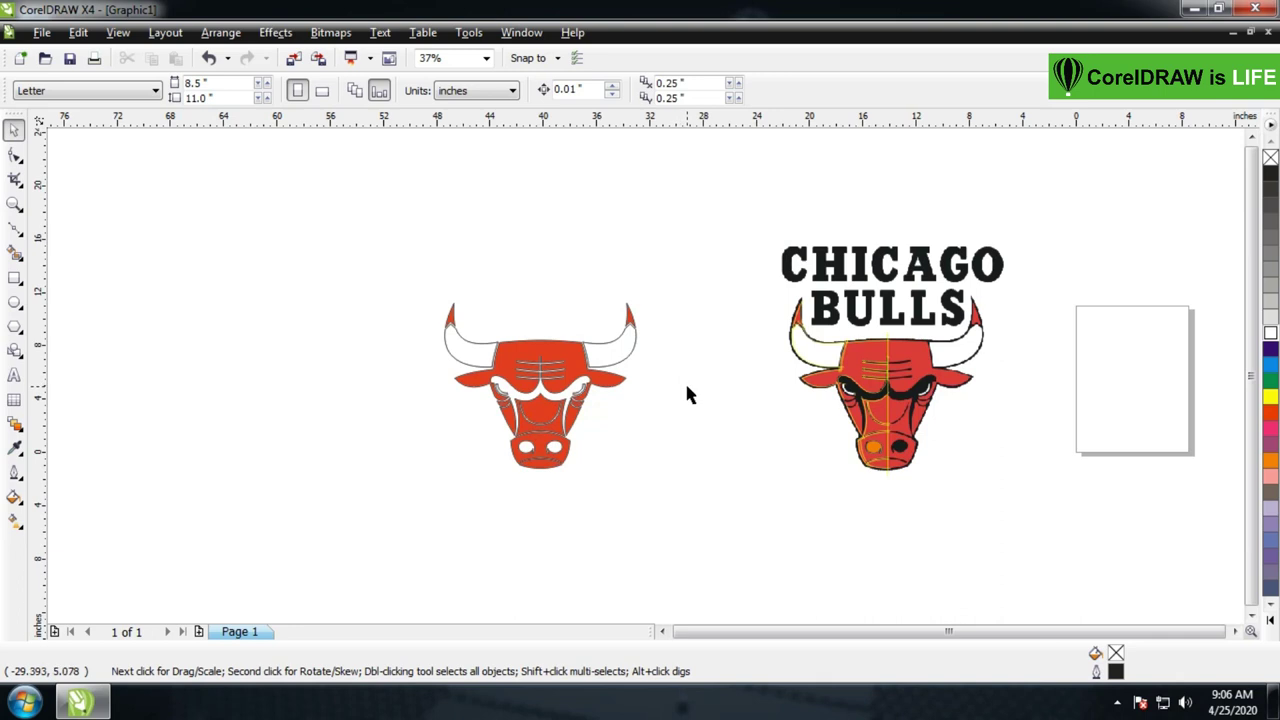
{"action": "double_click", "coordinate": [14, 278]}
{"action": "left_click", "coordinate": [15, 131]}
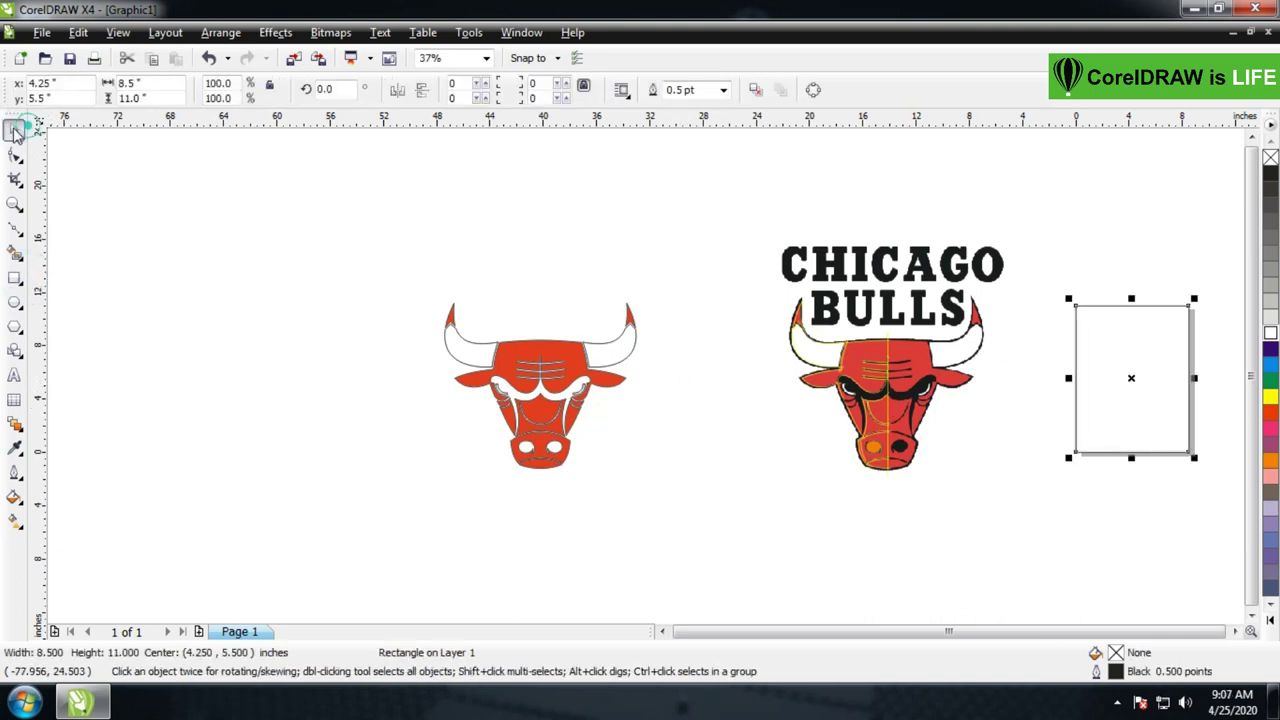
{"action": "left_click", "coordinate": [1273, 623]}
{"action": "left_click", "coordinate": [1217, 139]}
{"action": "right_click", "coordinate": [1217, 124]}
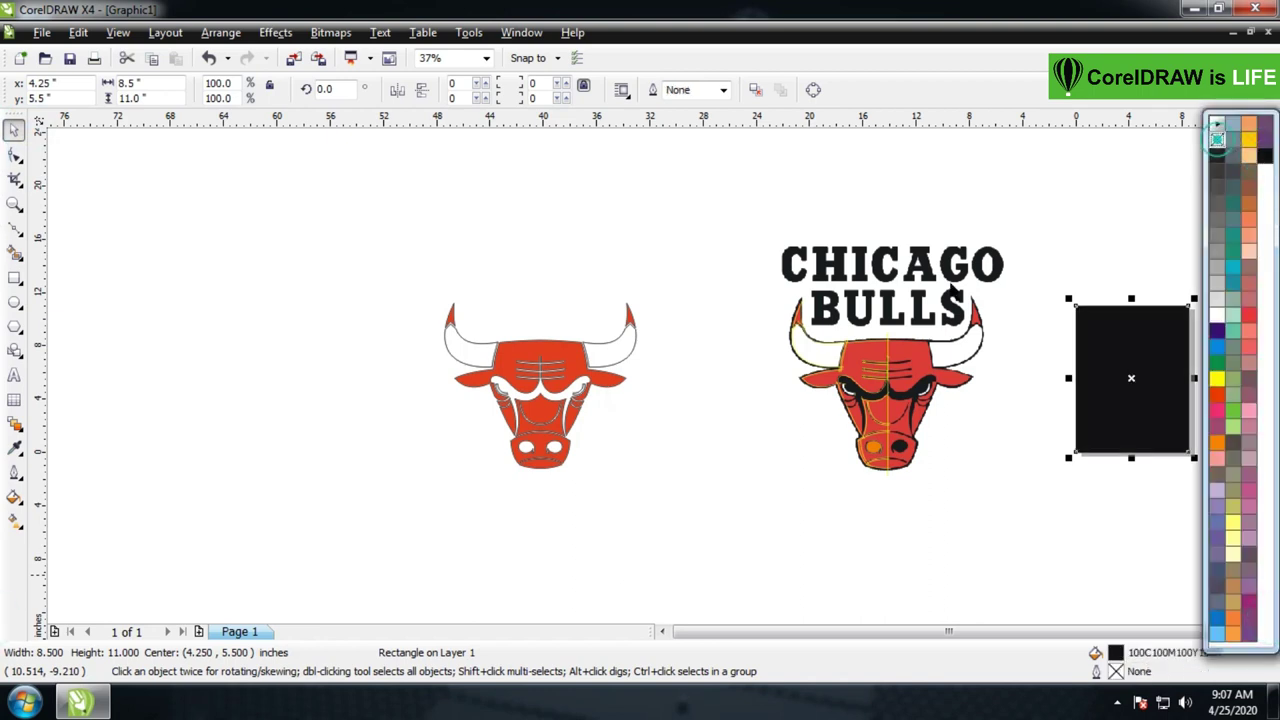
Group the complete bull head, centre it on the black page and scale it down to about 7 inches wide
{"action": "left_click", "coordinate": [277, 211]}
{"action": "left_click_drag", "start_coordinate": [338, 216], "coordinate": [709, 526]}
{"action": "left_click", "coordinate": [490, 90]}
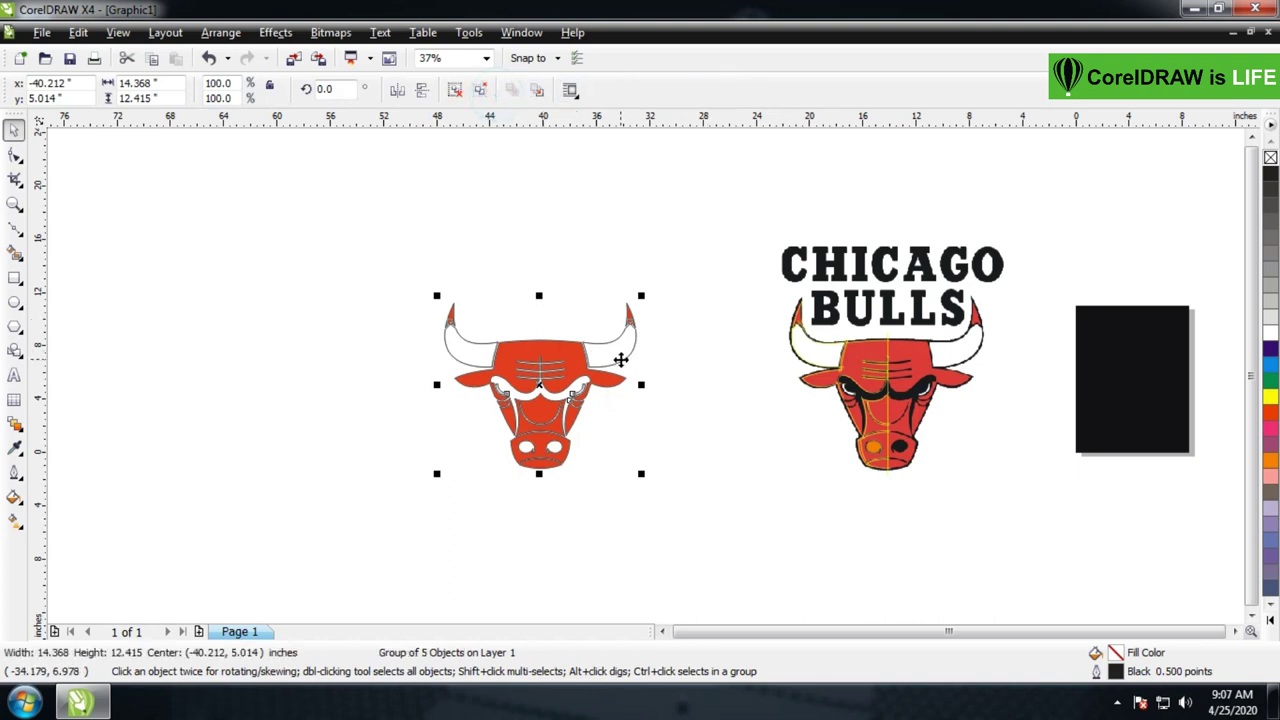
{"action": "key", "text": "p"}
{"action": "left_click_drag", "start_coordinate": [1236, 292], "coordinate": [1188, 336]}
{"action": "left_click", "coordinate": [1138, 275]}
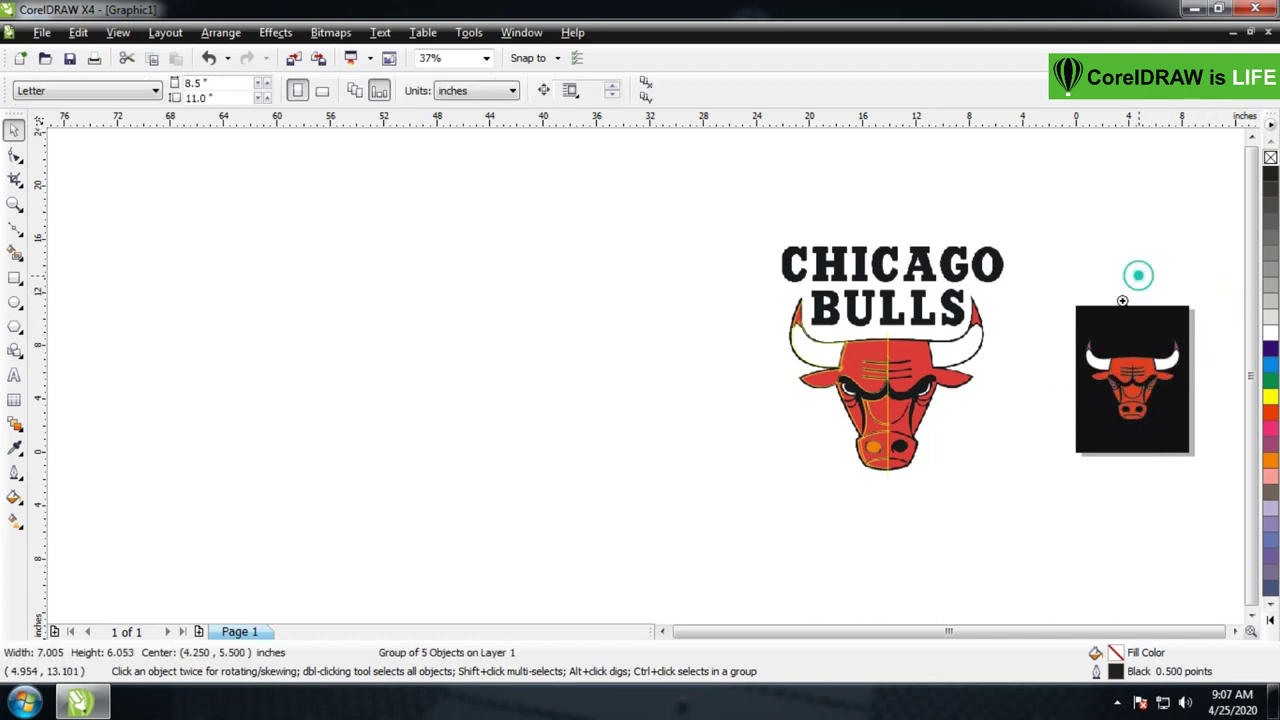
Delete the original Chicago Bulls logo bitmap and the leftover tracing curves over it
{"action": "key", "text": "z"}
{"action": "left_click_drag", "start_coordinate": [1056, 278], "coordinate": [1200, 464]}
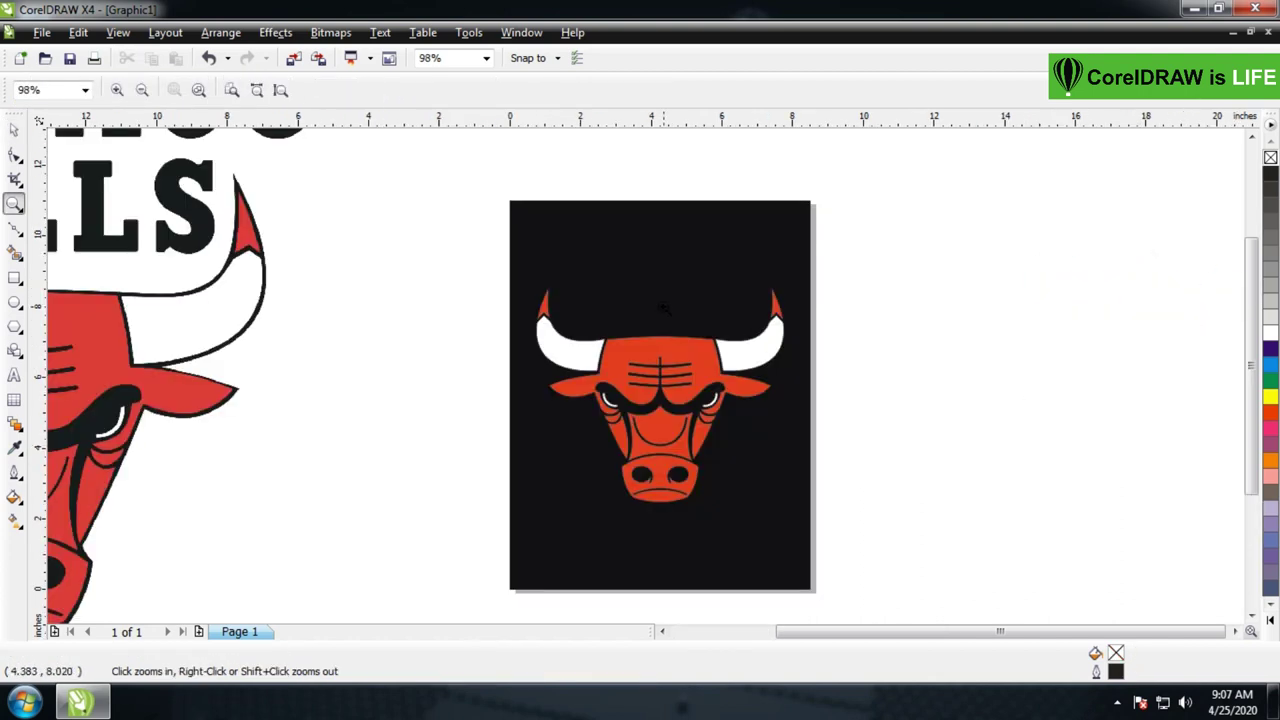
{"action": "right_click", "coordinate": [665, 305]}
{"action": "left_click_drag", "start_coordinate": [754, 210], "coordinate": [1215, 507]}
{"action": "left_click", "coordinate": [14, 130]}
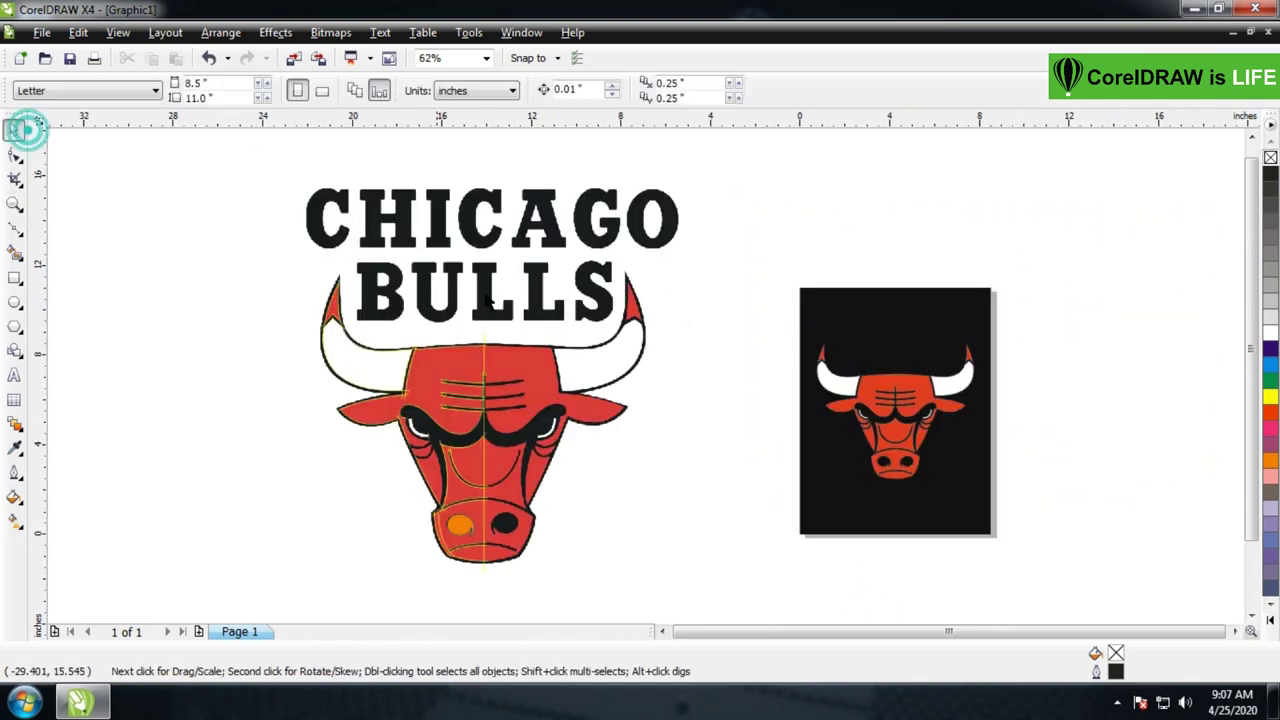
{"action": "right_click", "coordinate": [474, 256]}
{"action": "left_click", "coordinate": [537, 262]}
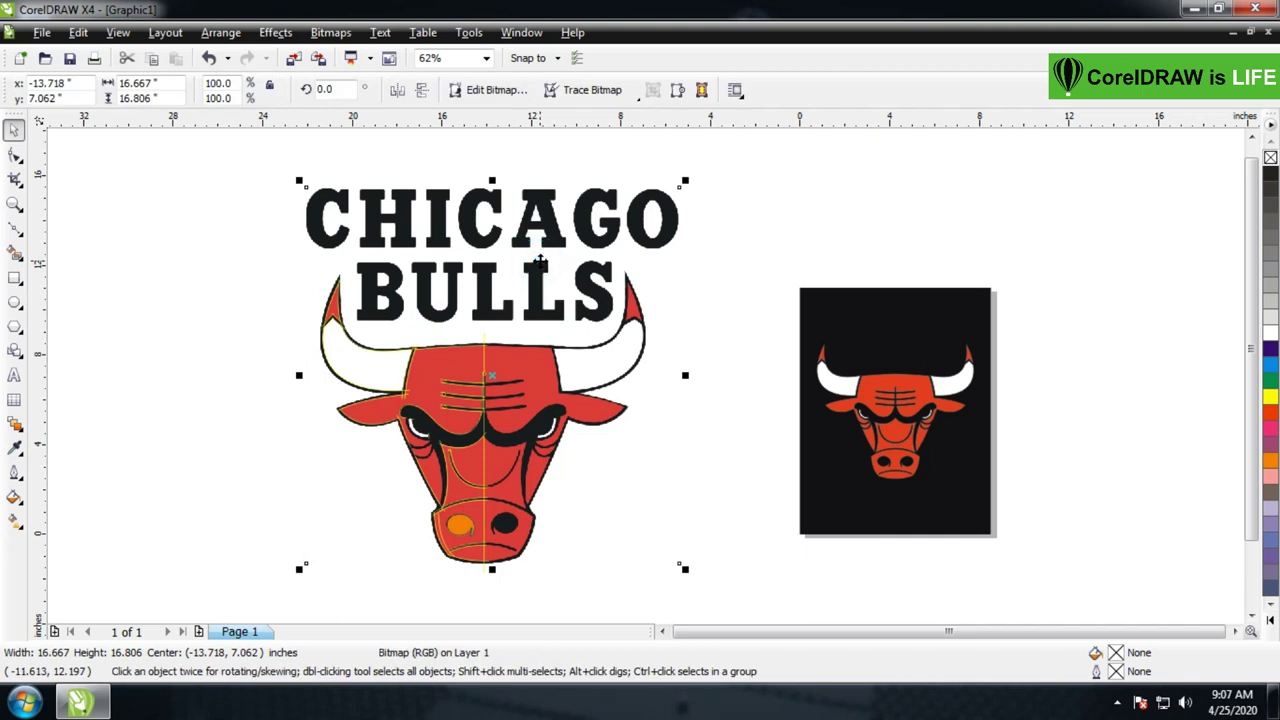
{"action": "key", "text": "Delete"}
{"action": "left_click_drag", "start_coordinate": [270, 230], "coordinate": [613, 597]}
{"action": "key", "text": "Delete"}
Enlarge the grouped bull head about its centre until the horns nearly reach both side edges of the black page
{"action": "key", "text": "z"}
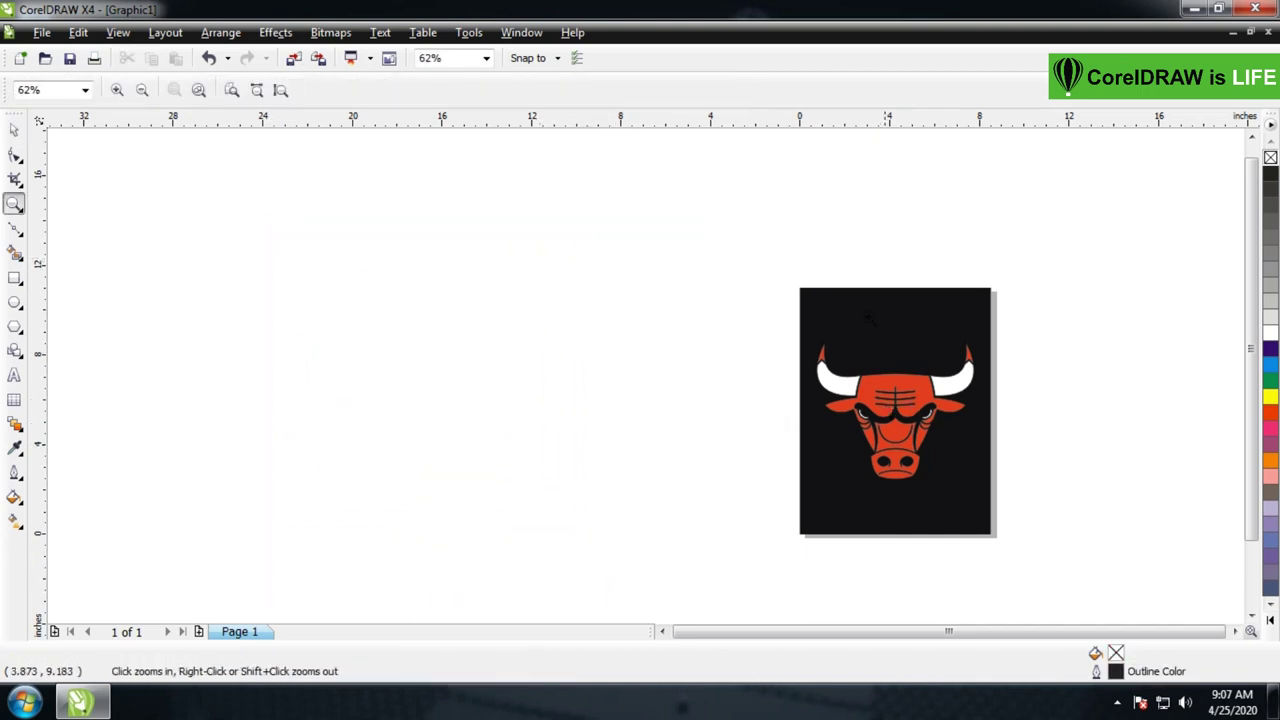
{"action": "left_click_drag", "start_coordinate": [808, 288], "coordinate": [1043, 551]}
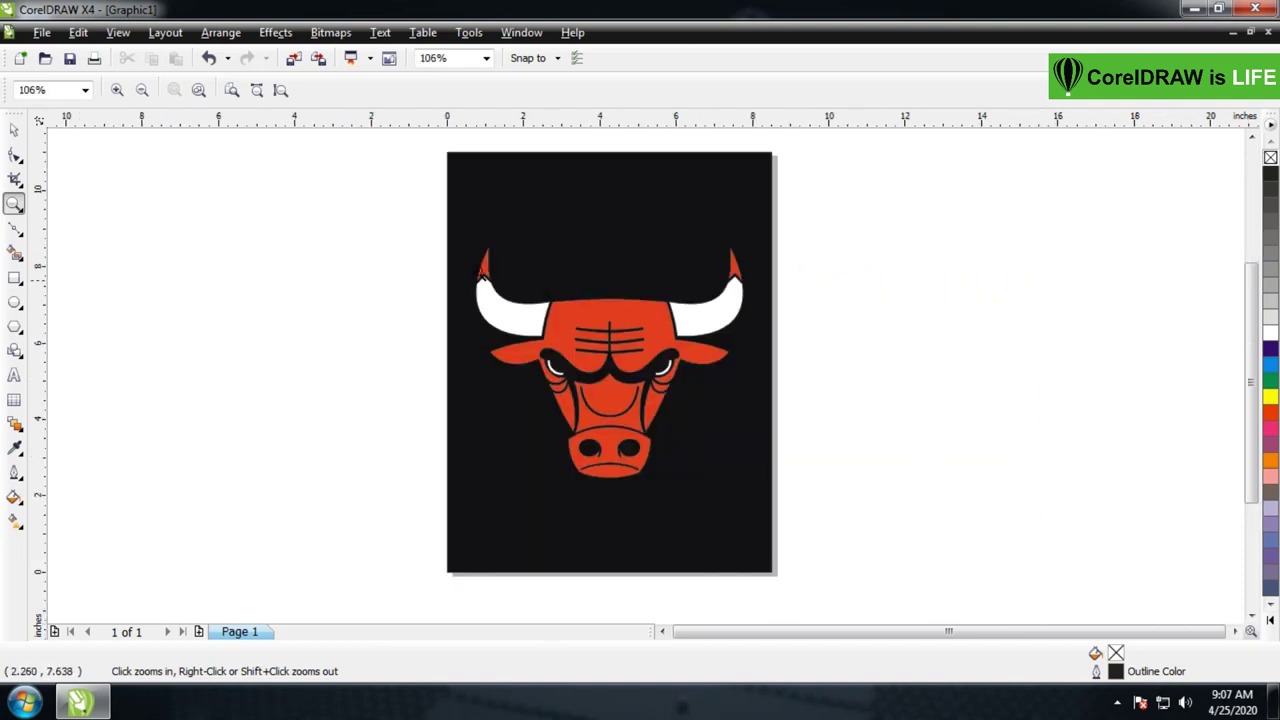
{"action": "left_click", "coordinate": [14, 129]}
{"action": "key", "text": "z"}
{"action": "left_click_drag", "start_coordinate": [414, 222], "coordinate": [895, 518]}
{"action": "right_click", "coordinate": [716, 410]}
{"action": "left_click", "coordinate": [14, 129]}
{"action": "left_click", "coordinate": [602, 345]}
{"action": "left_click_drag", "start_coordinate": [748, 483], "coordinate": [775, 515]}
{"action": "left_click", "coordinate": [861, 383]}
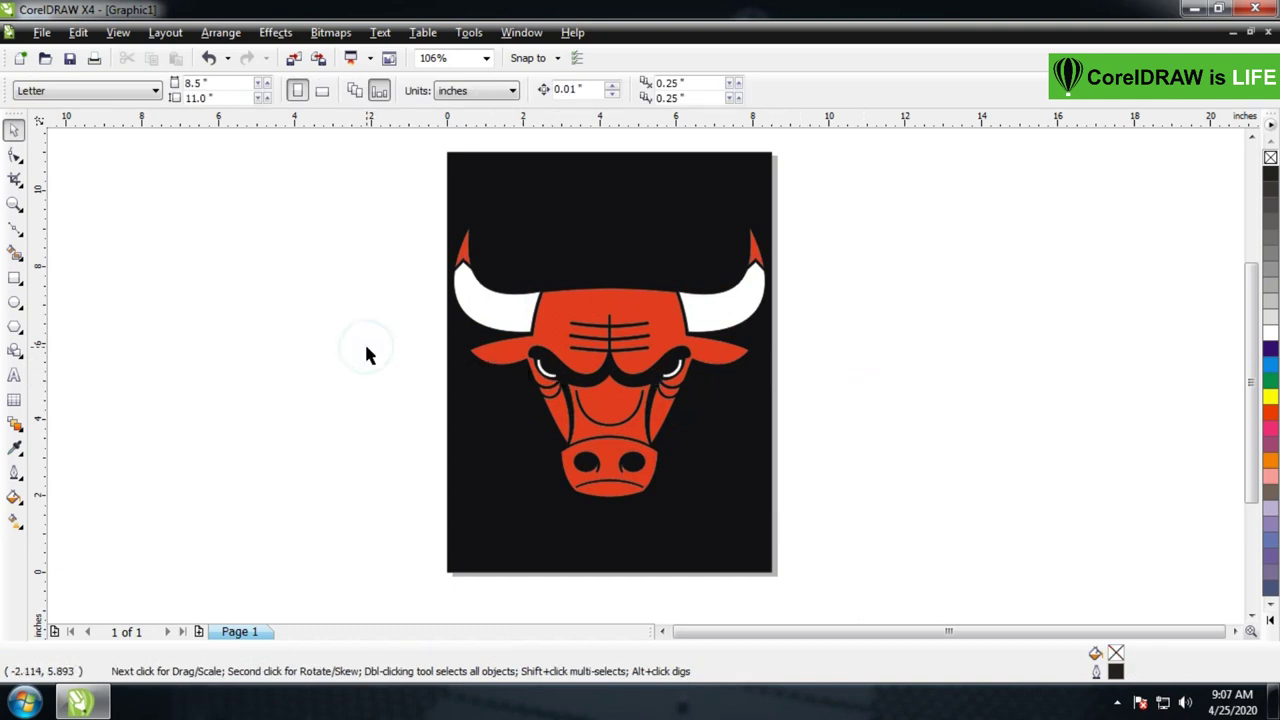
{"action": "scroll", "coordinate": [367, 360], "scroll_direction": "up", "scroll_amount": 1}
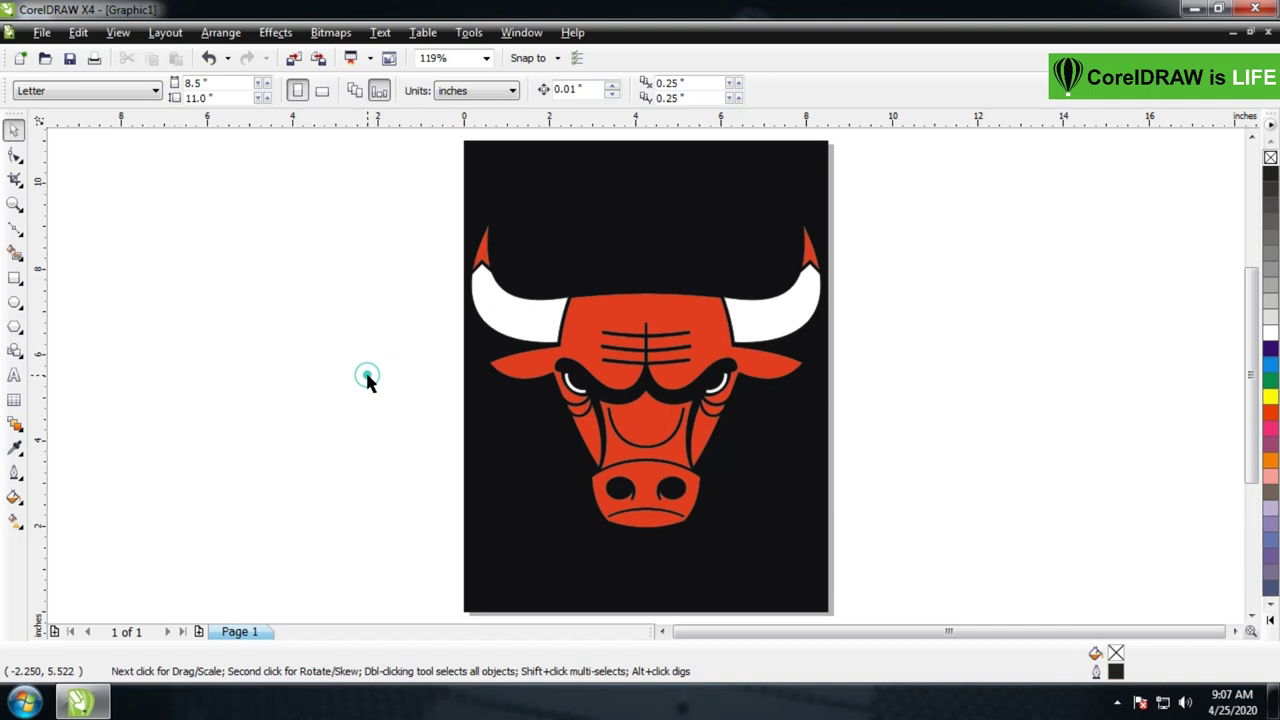